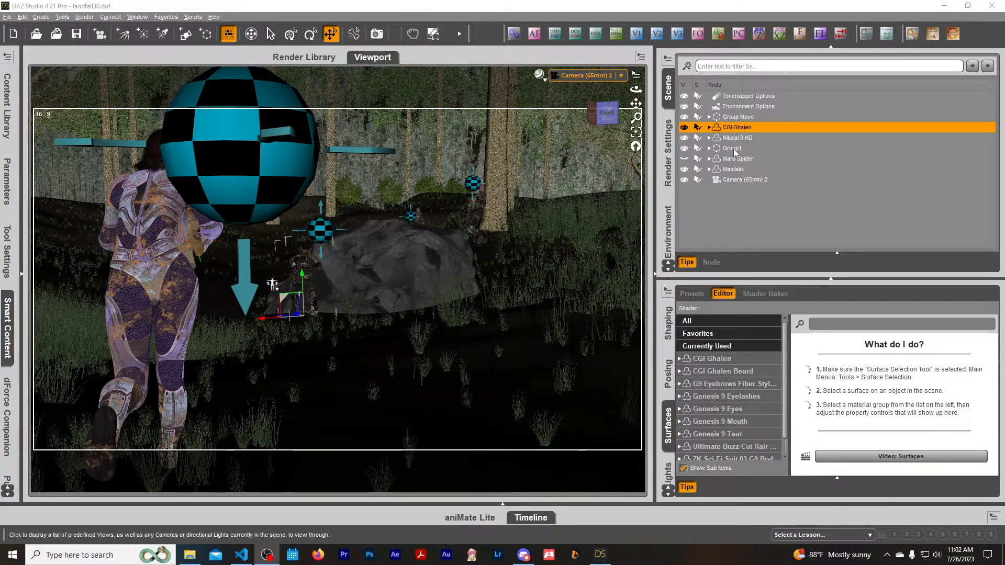
Delete Camera (65mm) 2 from the scene and frame the Nikolai 9 HD figure in the perspective view.
left_click(755, 180)
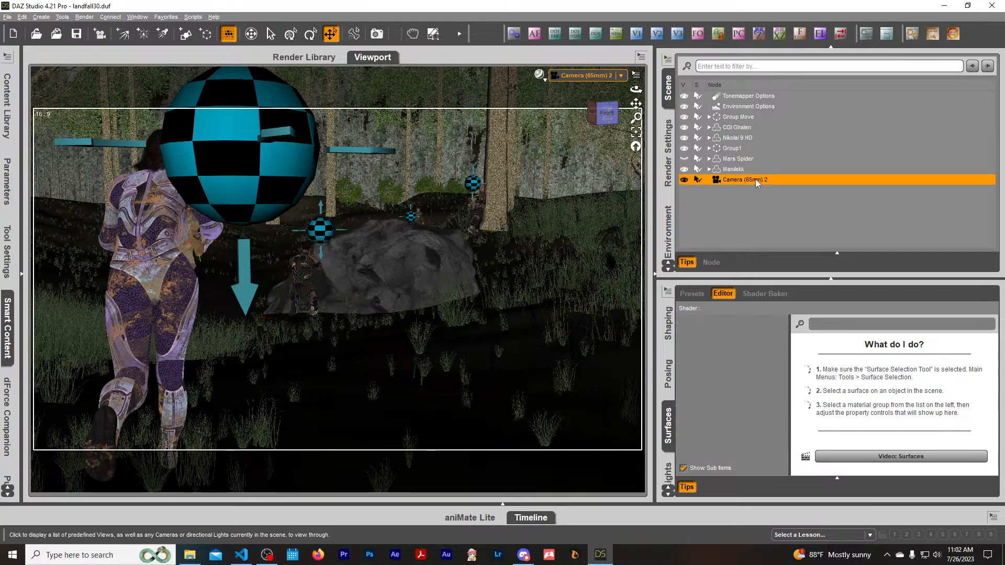
key("Delete")
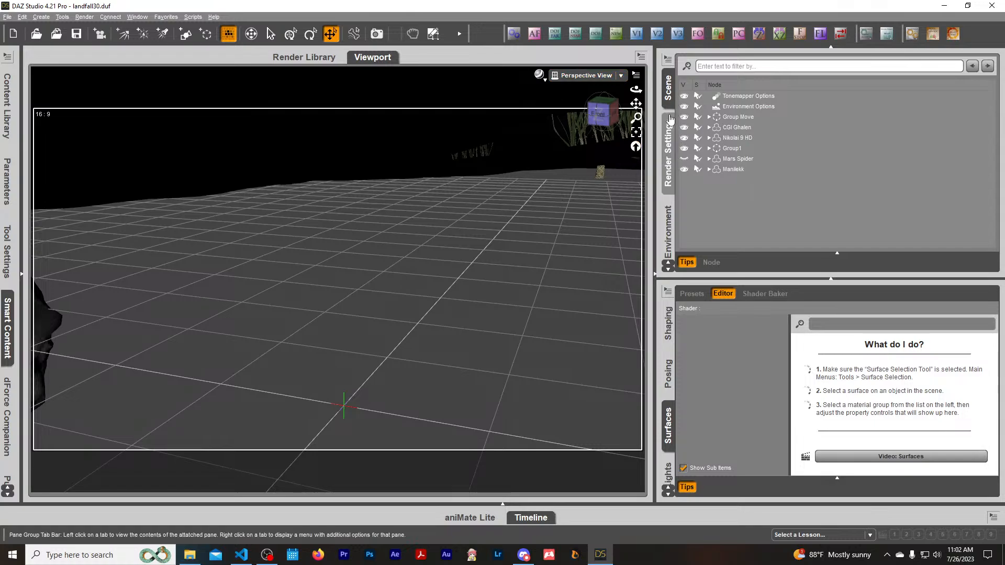
left_click(738, 119)
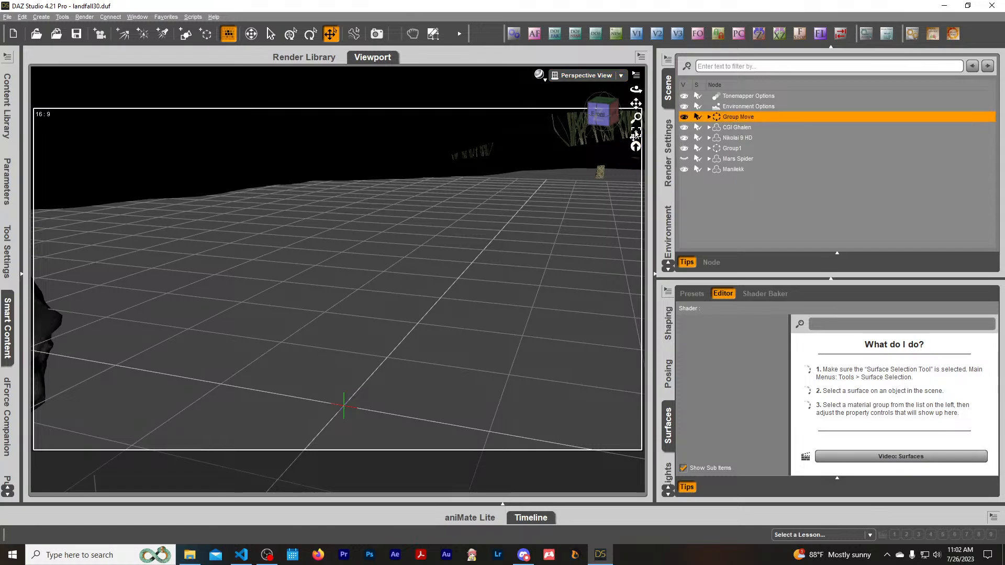
left_click(636, 134)
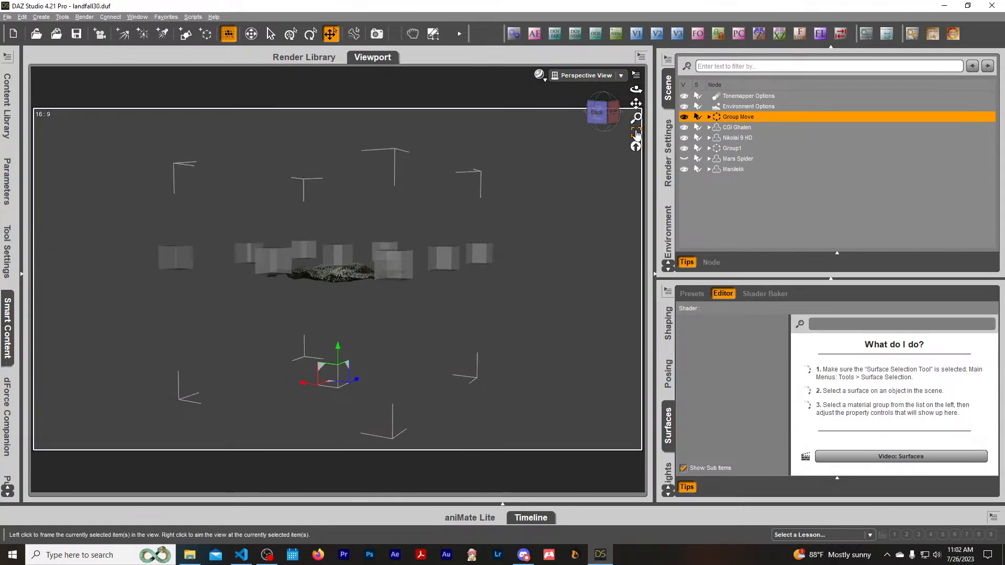
left_click(725, 137)
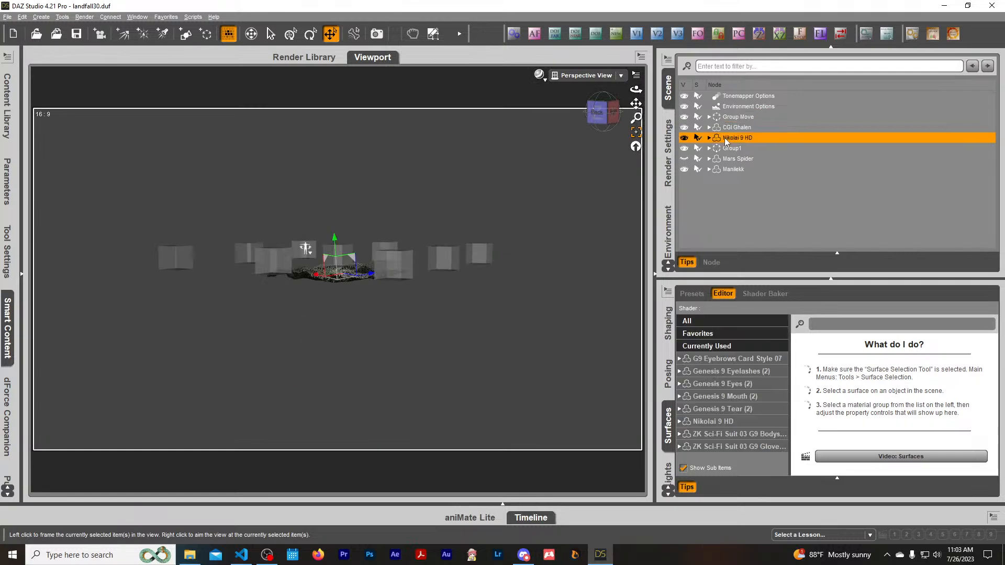
left_click(636, 134)
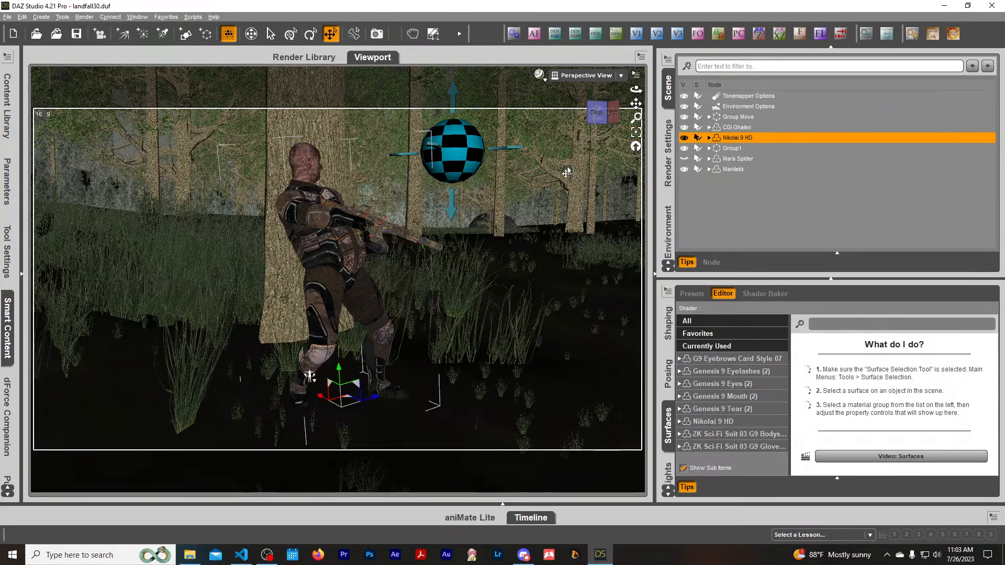
Compose an upper-body shot of Nikolai 9 HD holding the rifle, facing the view with the tree trunk behind him.
left_click(606, 115)
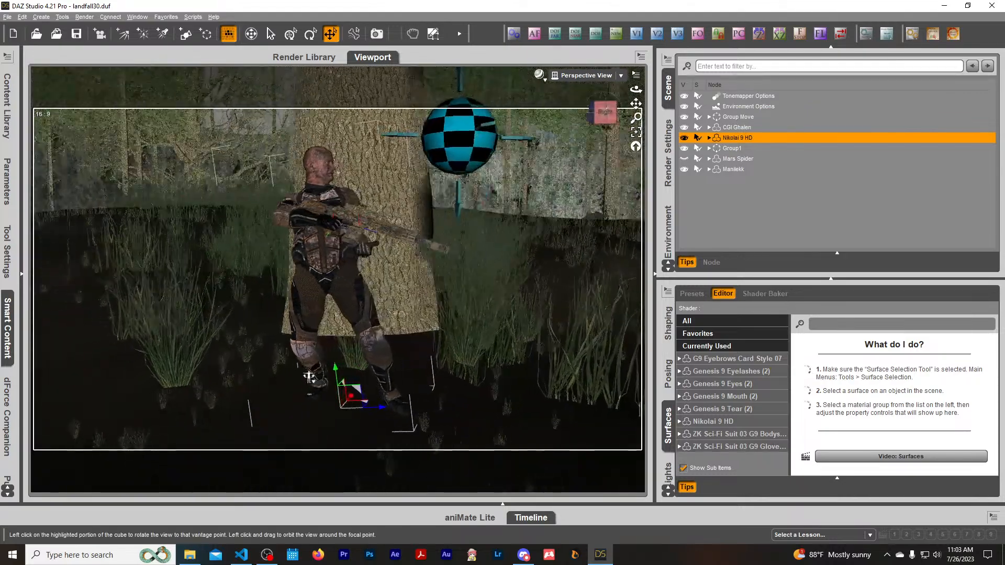
left_click(614, 113)
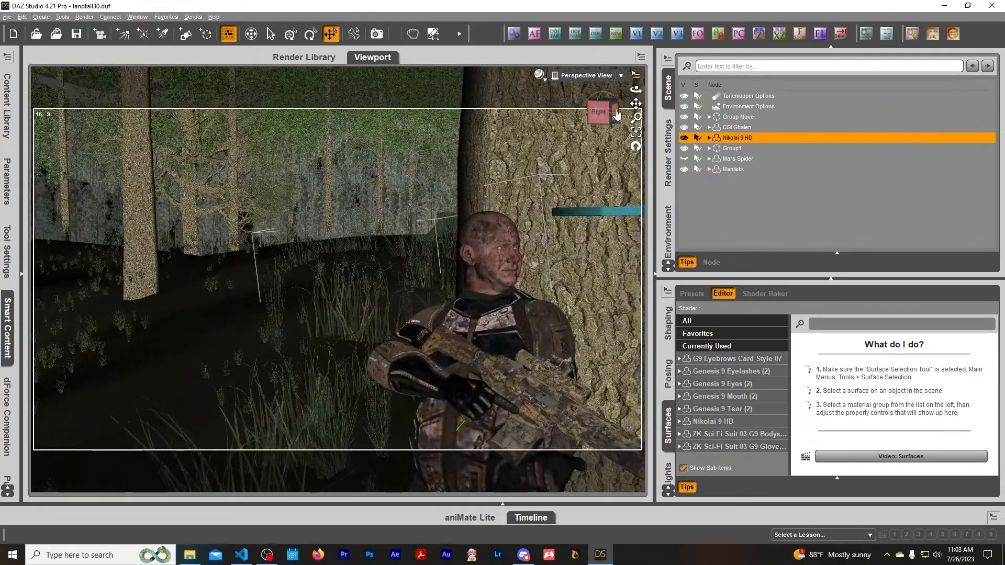
left_click(616, 114)
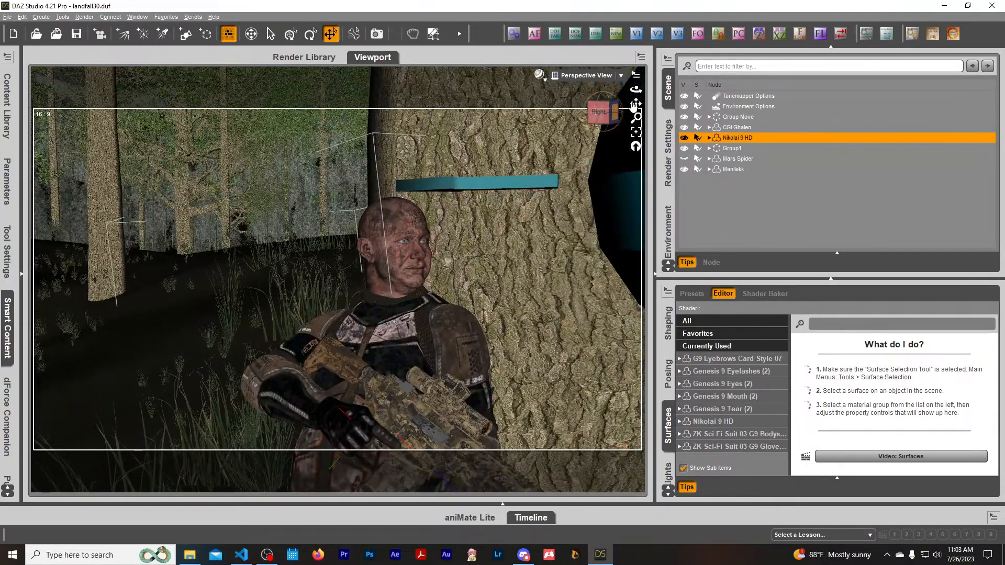
left_click(609, 116)
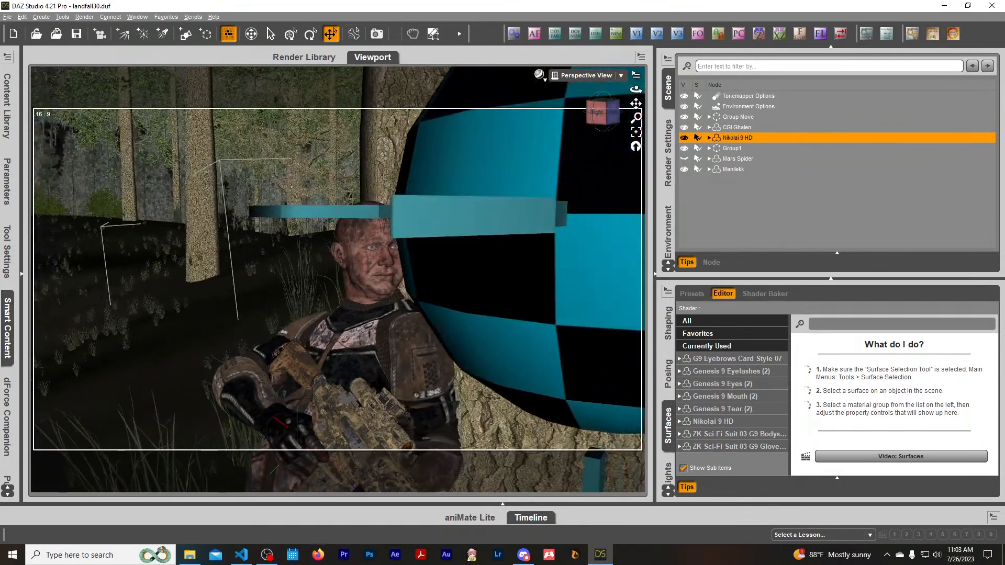
left_click_drag(636, 104, 670, 51)
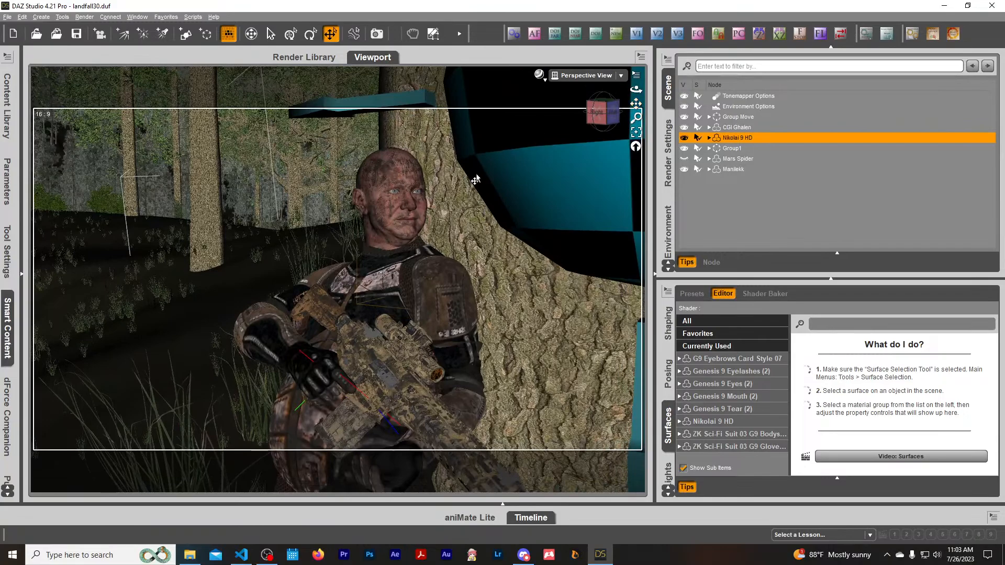
scroll(475, 180, "up", 2)
scroll(475, 179, "up", 2)
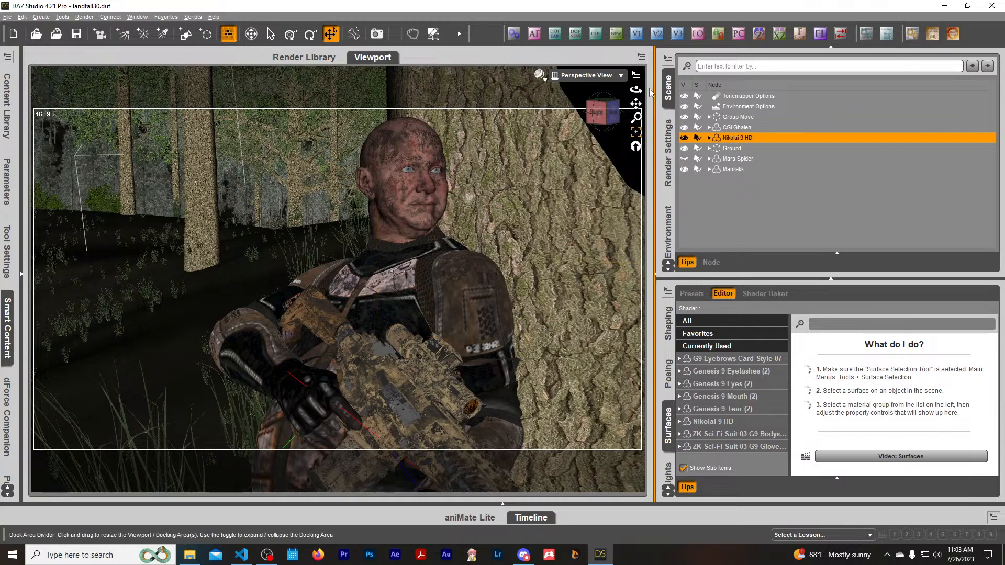
Create a new camera with a 65mm focal length from the current view and look through it.
left_click(617, 38)
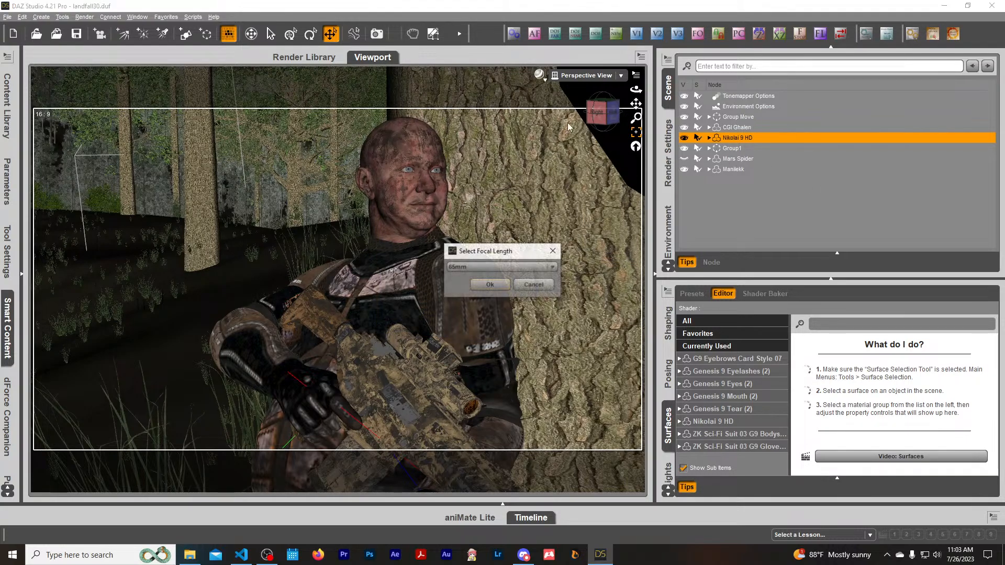
left_click(497, 286)
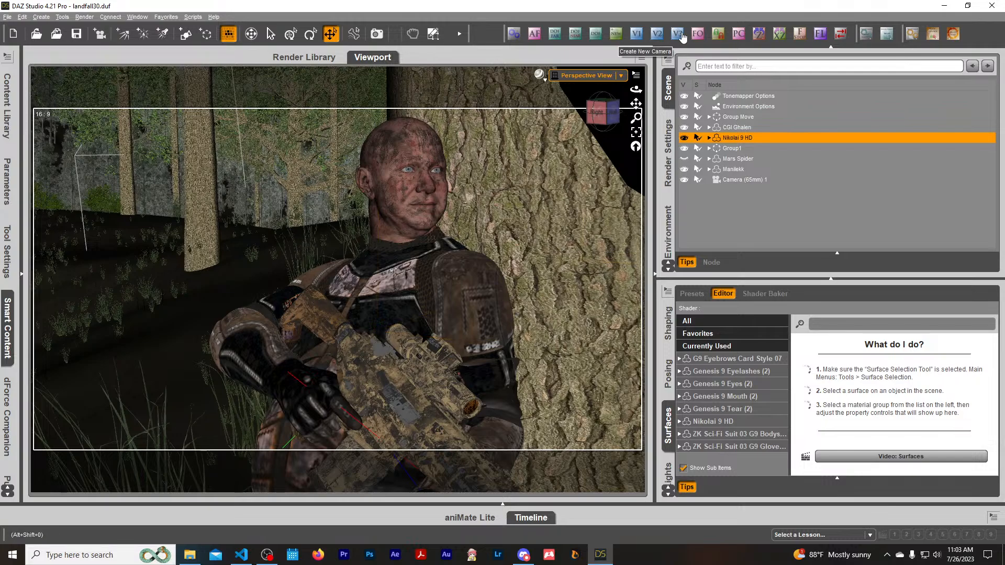
left_click(616, 75)
left_click(605, 164)
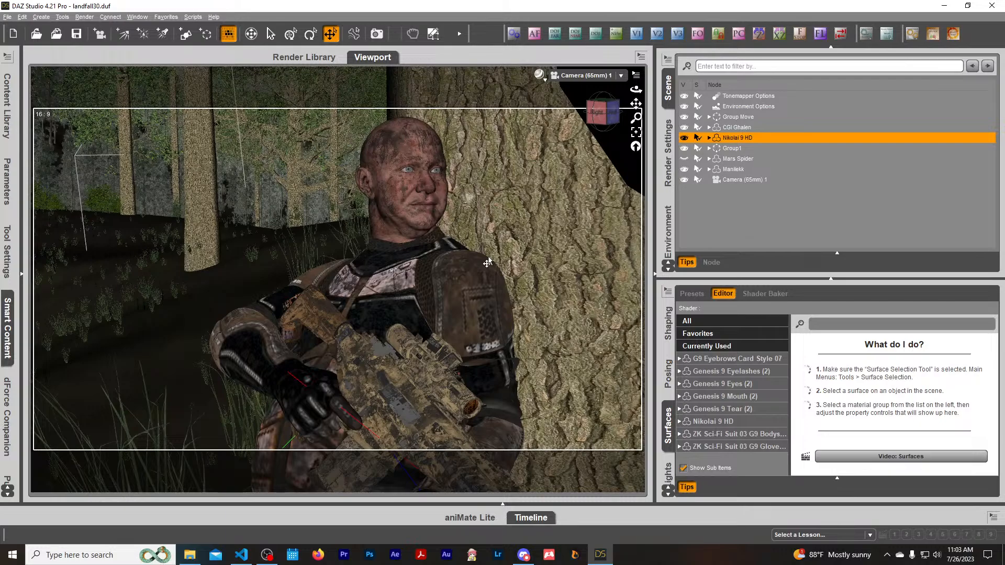
In Perspective View, move the NGR Attachment (2) holding Nikolai's rifle slightly forward along the barrel, relative to his right hand.
left_click(594, 77)
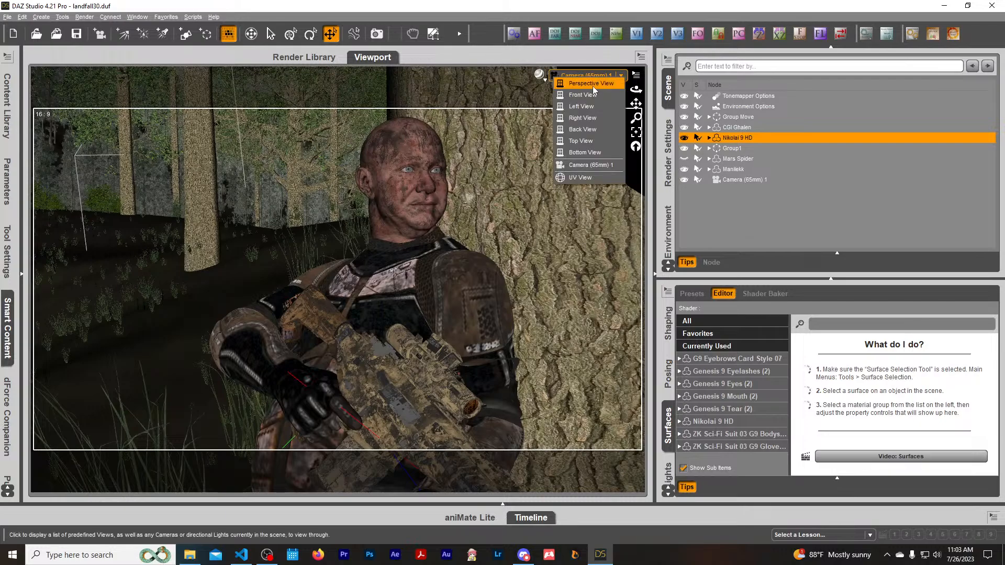
left_click(592, 86)
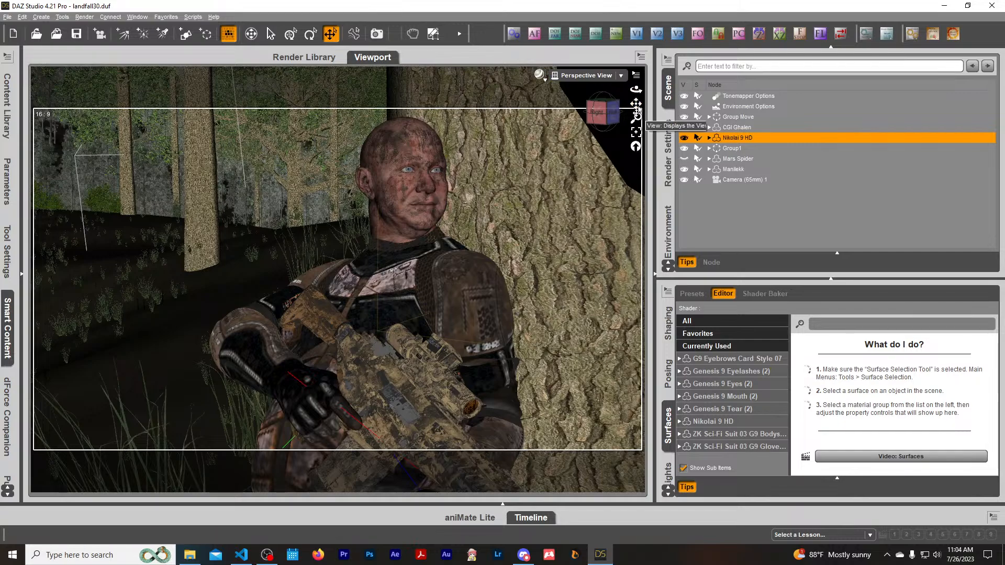
left_click_drag(636, 105, 627, 55)
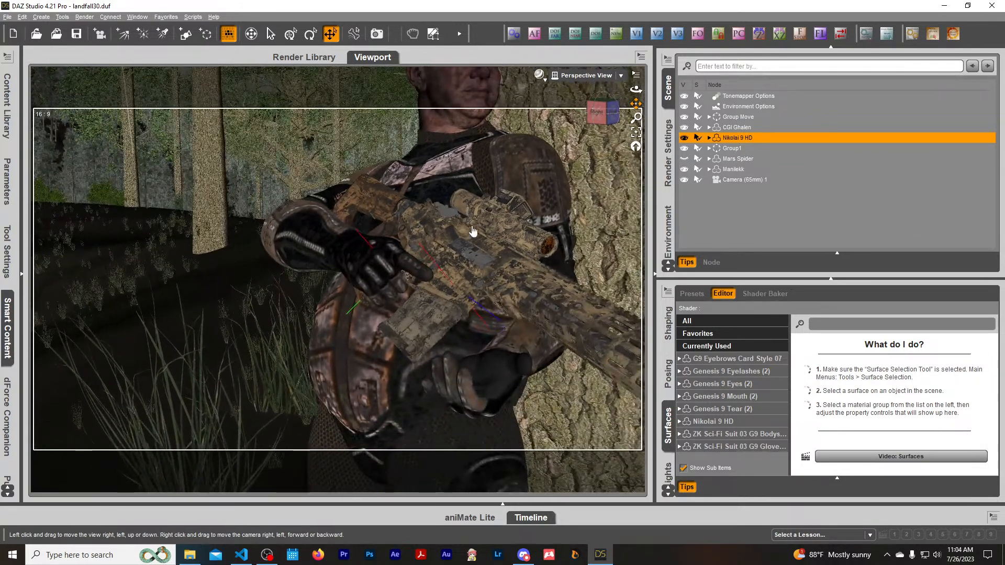
scroll(464, 240, "up", 3)
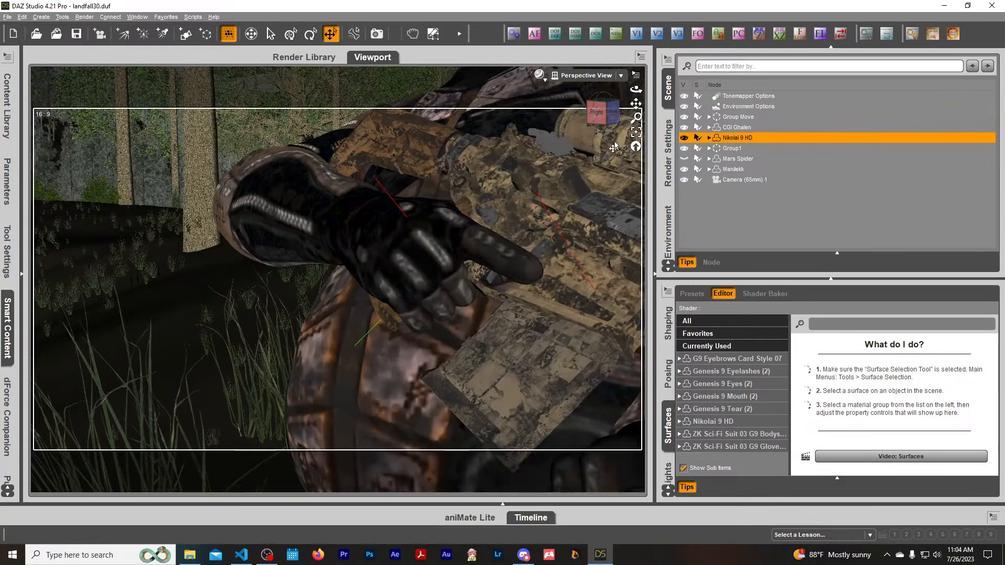
left_click_drag(604, 116, 639, 103)
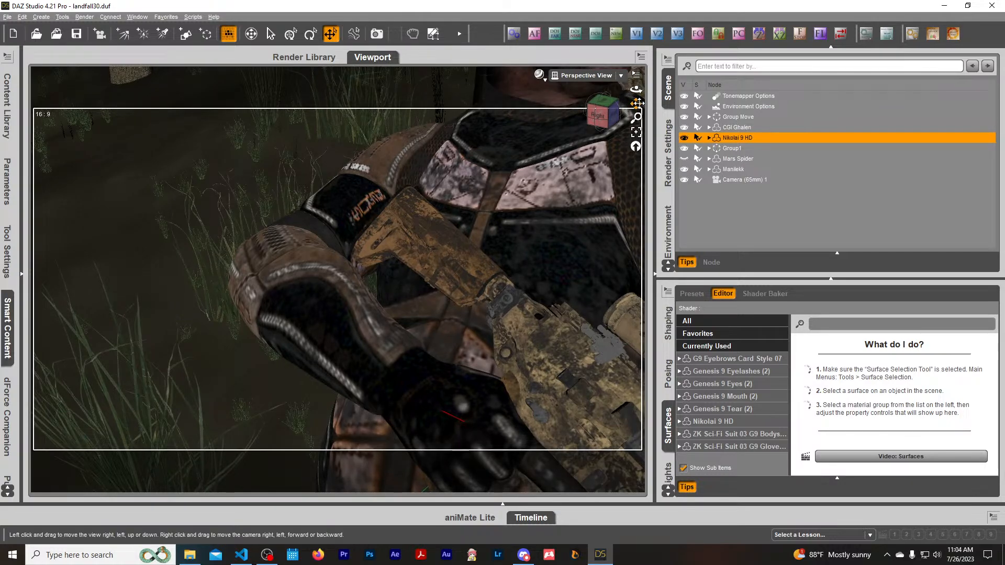
mouse_move(637, 103)
left_mouse_down()
mouse_move(597, 121)
mouse_move(637, 103)
left_mouse_up()
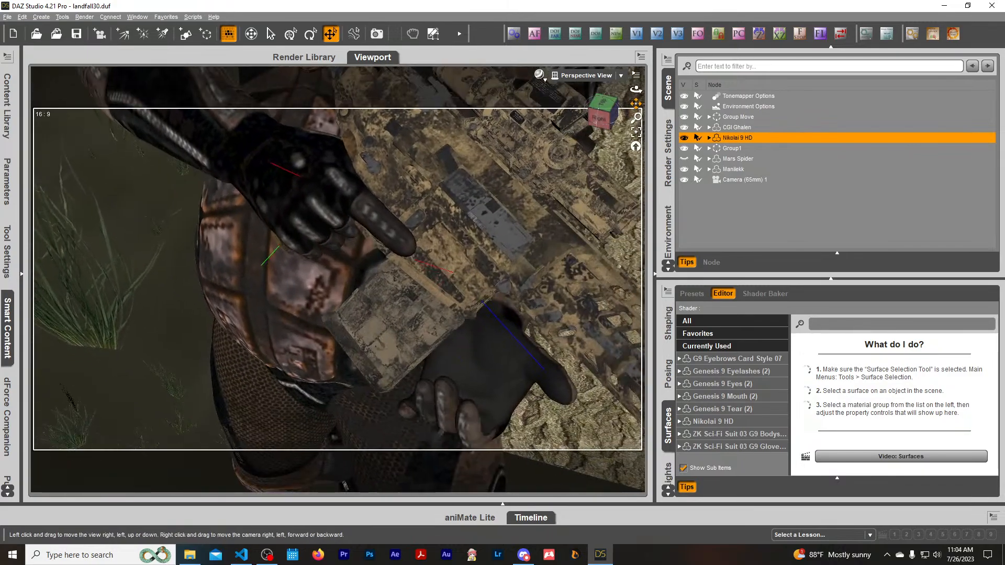
left_click_drag(534, 357, 410, 223)
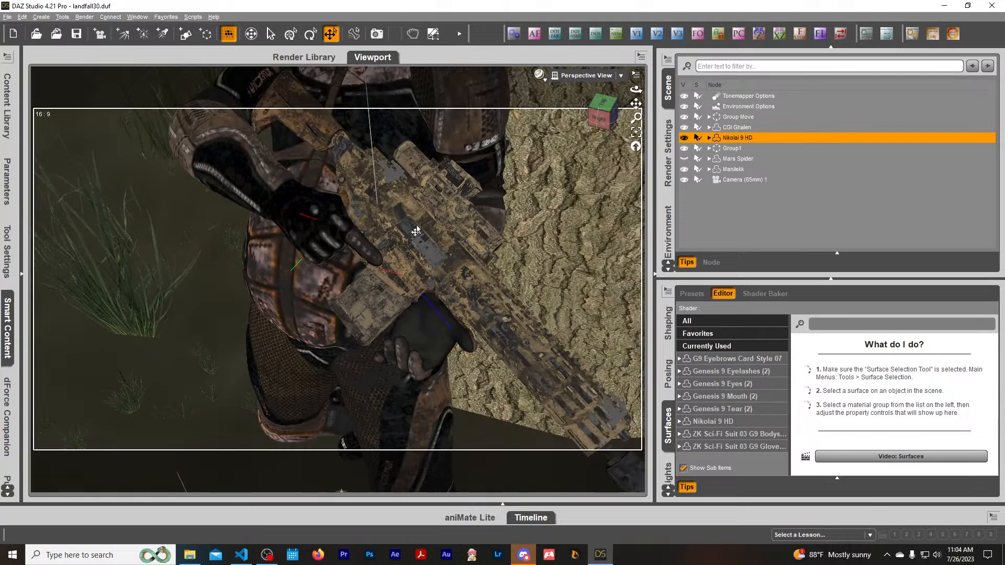
left_click(497, 326)
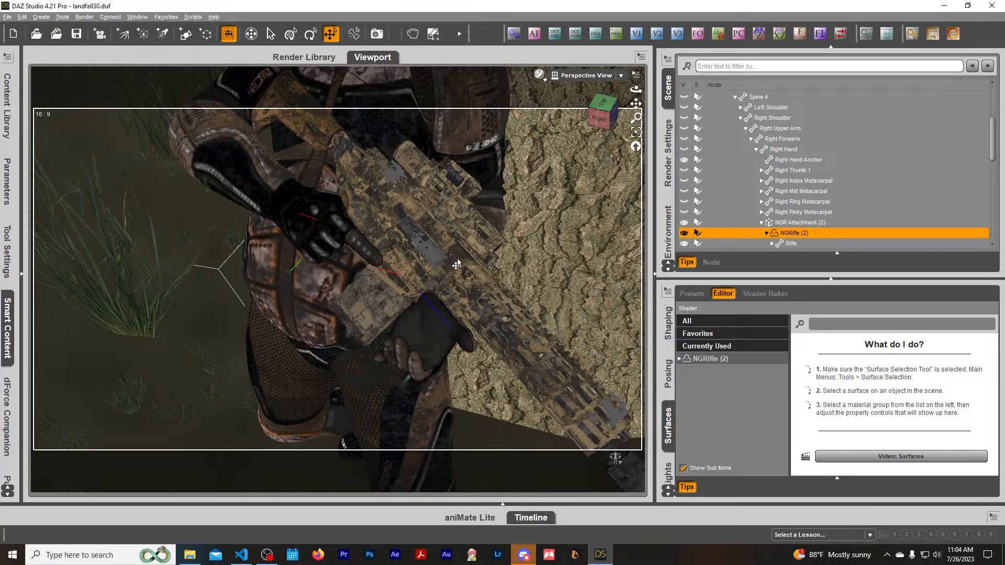
scroll(495, 291, "down", 2)
left_click(806, 224)
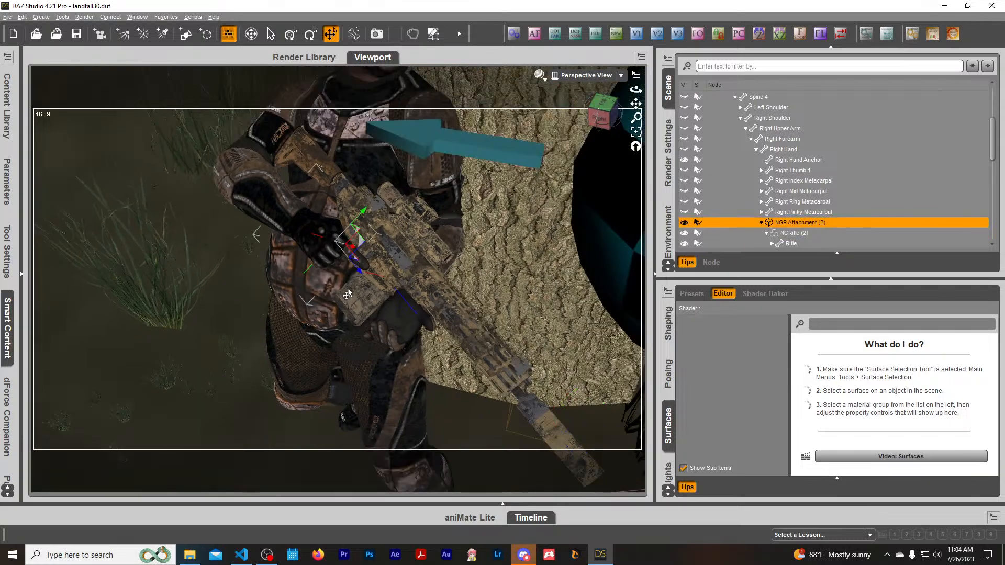
left_click_drag(357, 275, 372, 281)
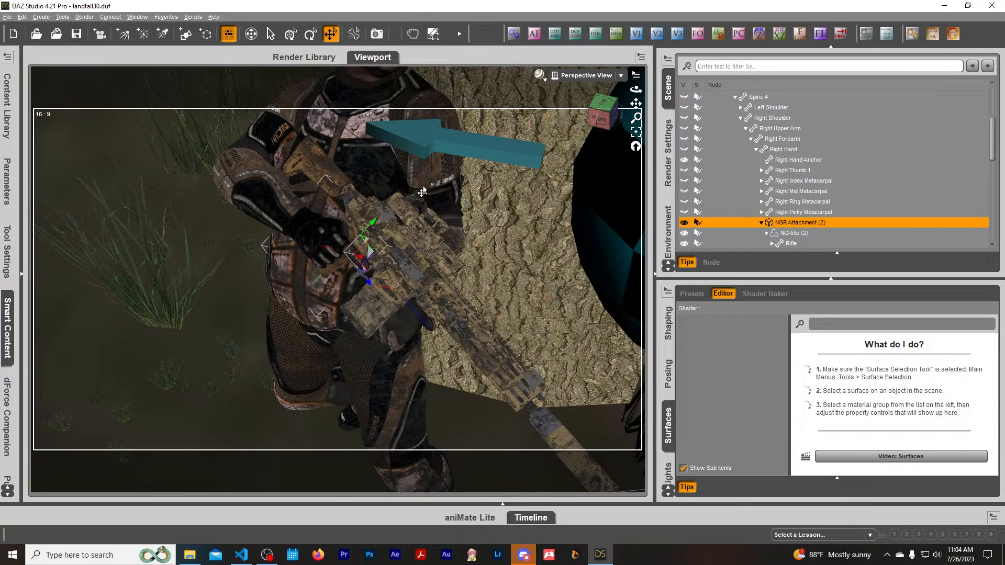
Examine the rifle's placement near the right hand up close and through Camera (65mm) 1.
scroll(422, 193, "up", 2)
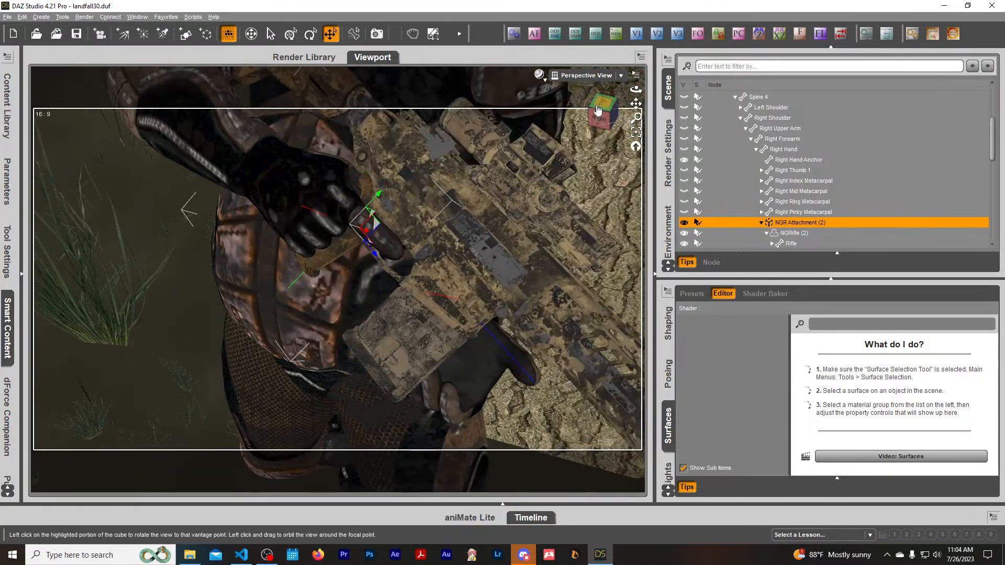
mouse_move(598, 110)
left_mouse_down()
mouse_move(591, 119)
mouse_move(598, 111)
left_mouse_up()
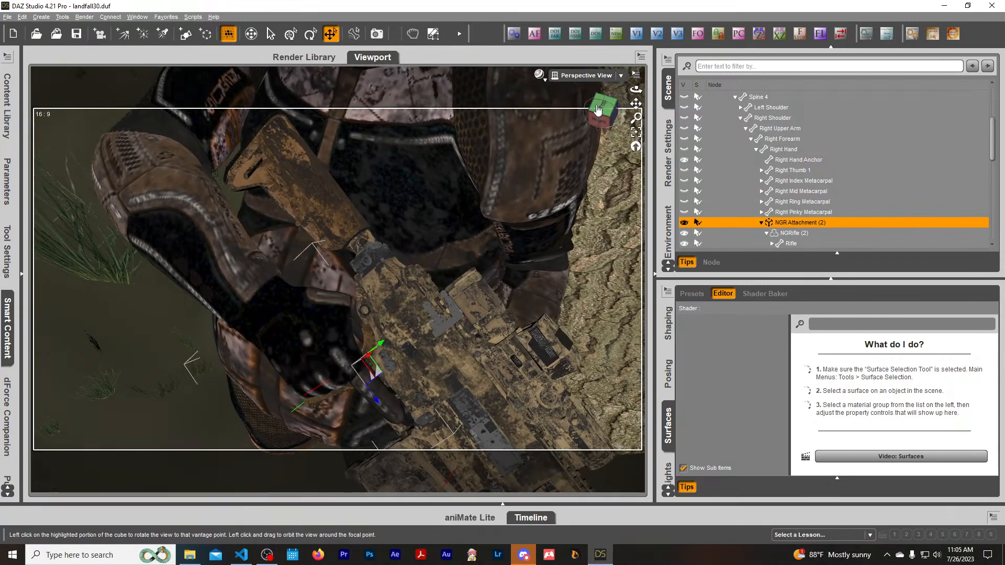
left_click(588, 78)
left_click(594, 164)
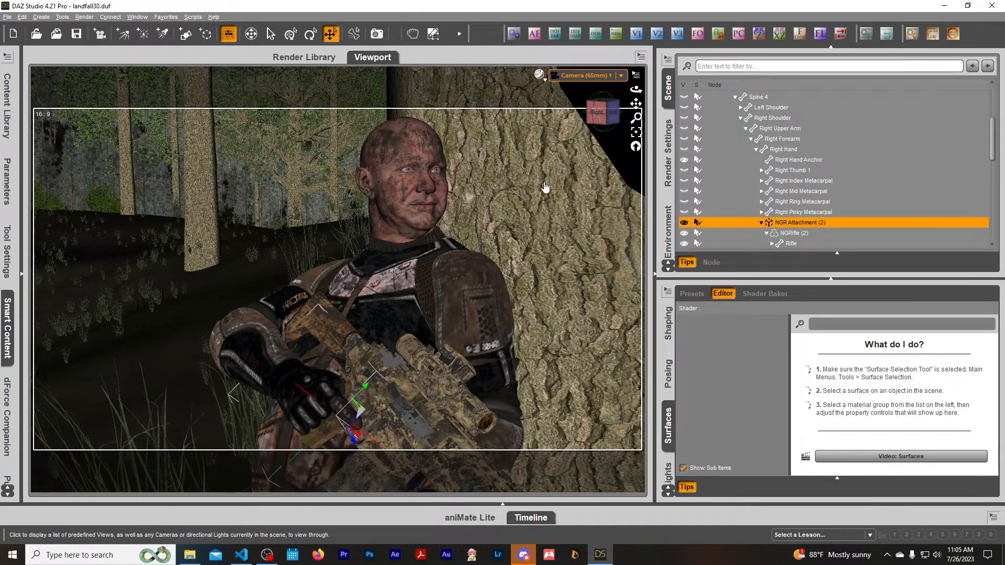
Return to Perspective View and slide NGR Attachment (2) slightly back along the rifle towards its stock.
left_click(589, 75)
left_click(593, 81)
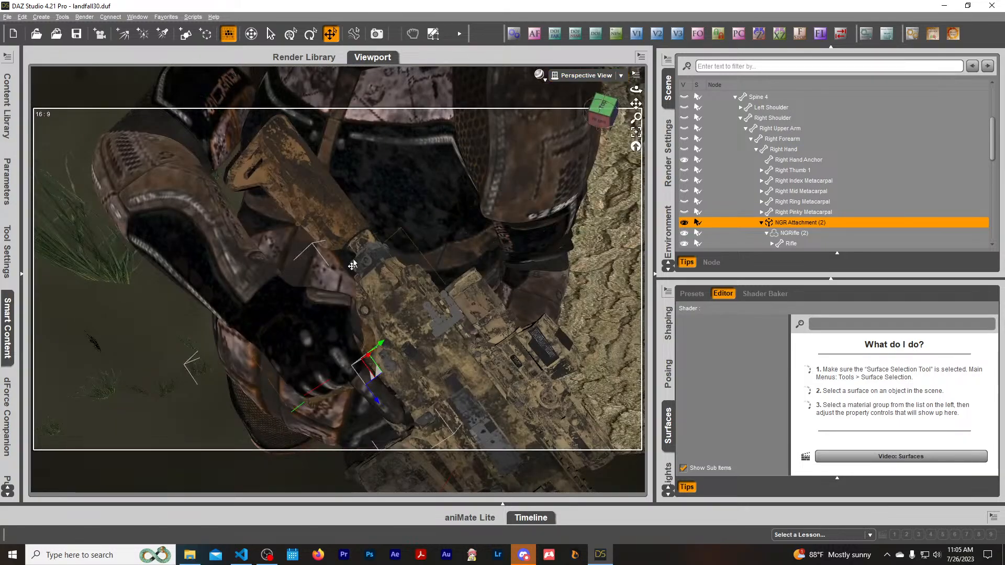
scroll(351, 266, "up", 1)
left_click(586, 115)
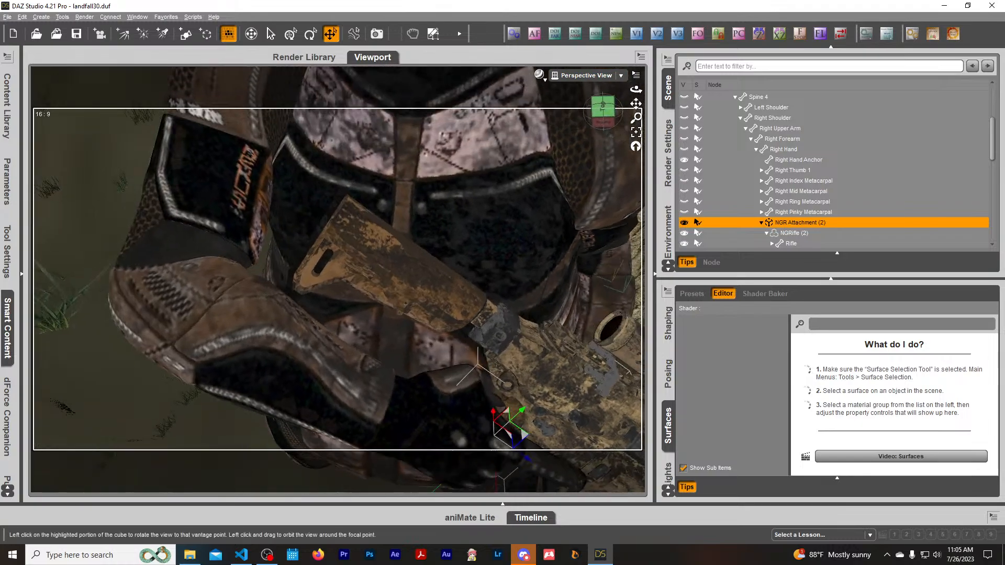
left_click_drag(602, 111, 632, 102)
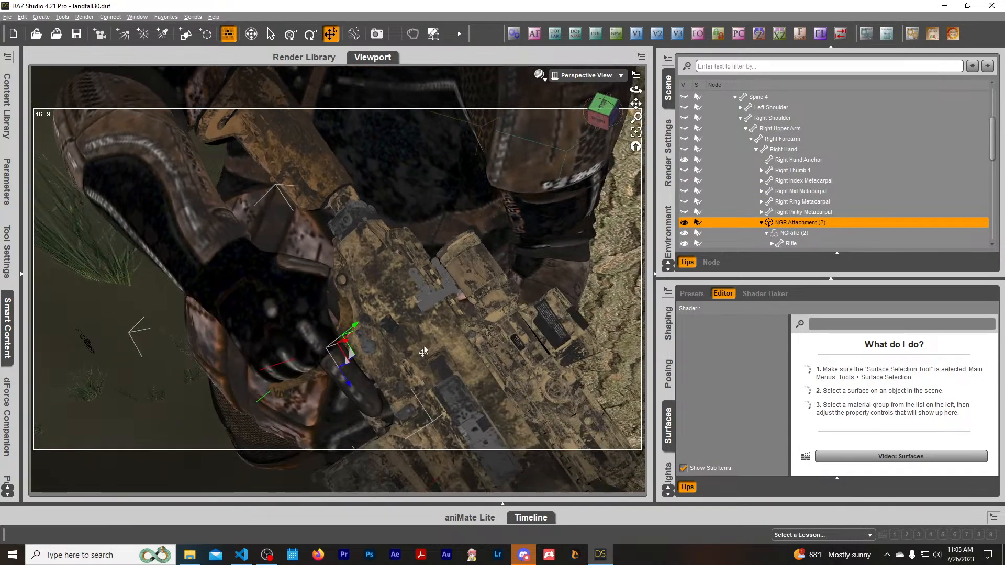
mouse_move(345, 391)
left_mouse_down()
mouse_move(347, 426)
mouse_move(337, 377)
left_mouse_up()
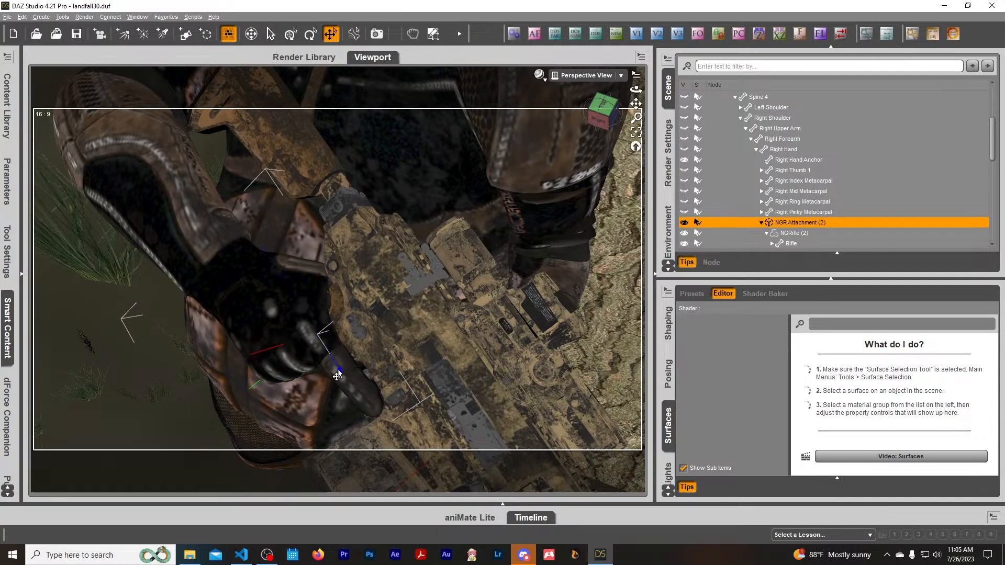
Look through Camera (65mm) 1 to check the grip and select the whole Nikolai 9 HD figure.
left_click(583, 76)
left_click(639, 3)
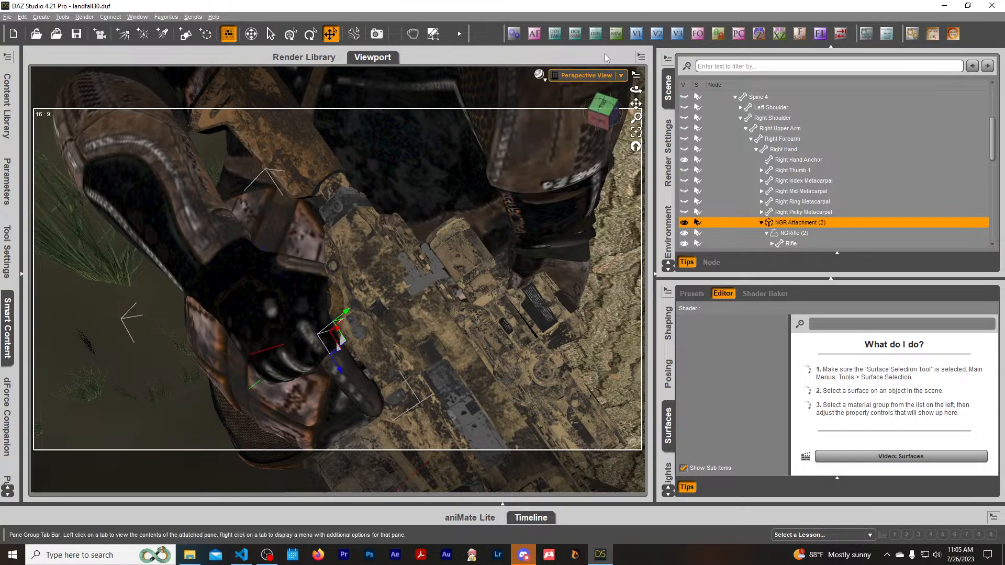
left_click(583, 76)
left_click(583, 166)
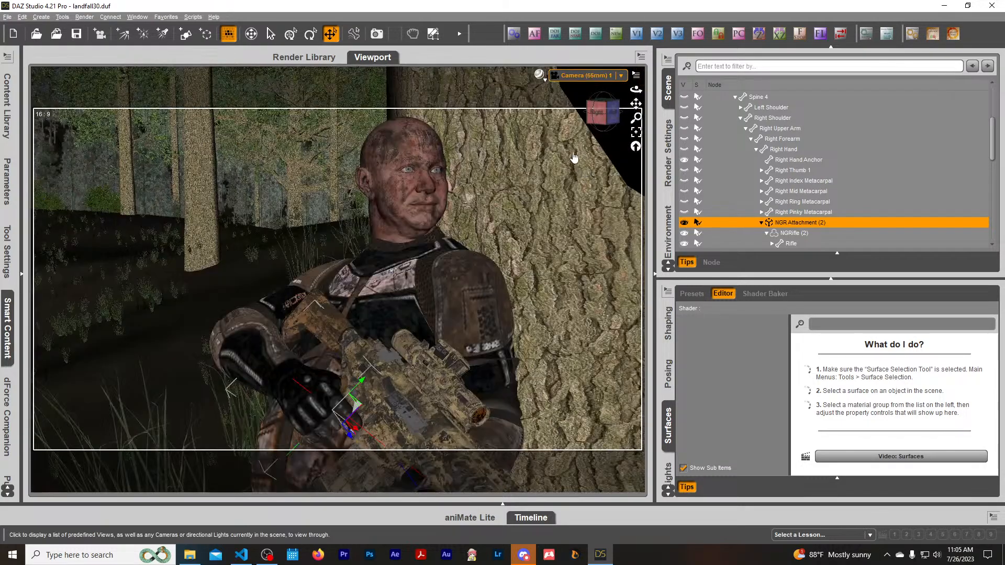
left_click(408, 194)
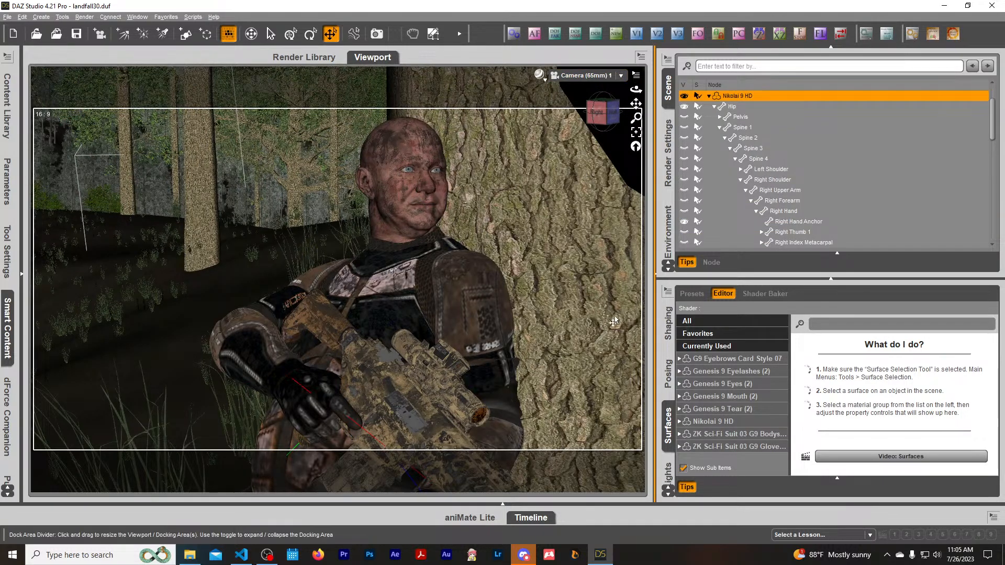
Collapse the Nikolai 9 HD hierarchy in the scene and open the figure's head Expressions pose controls.
double_click(712, 98)
left_click(710, 96)
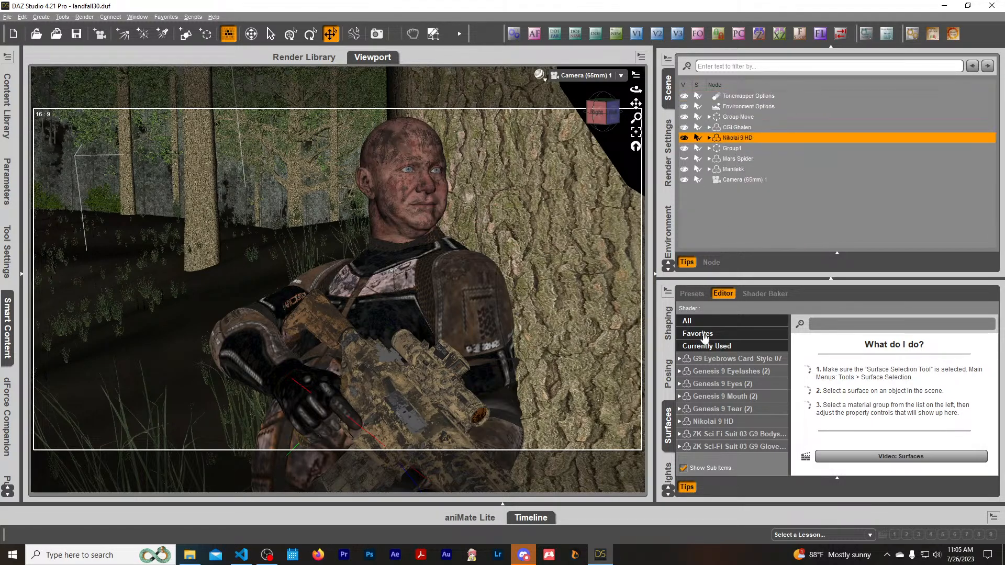
left_click(669, 374)
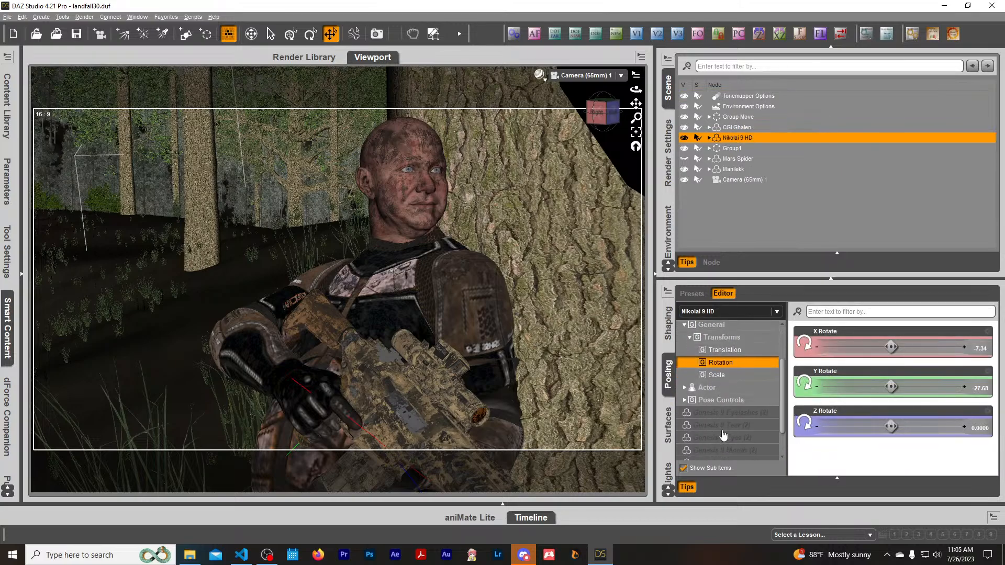
scroll(722, 423, "down", 1)
left_click(722, 387)
scroll(721, 399, "down", 4)
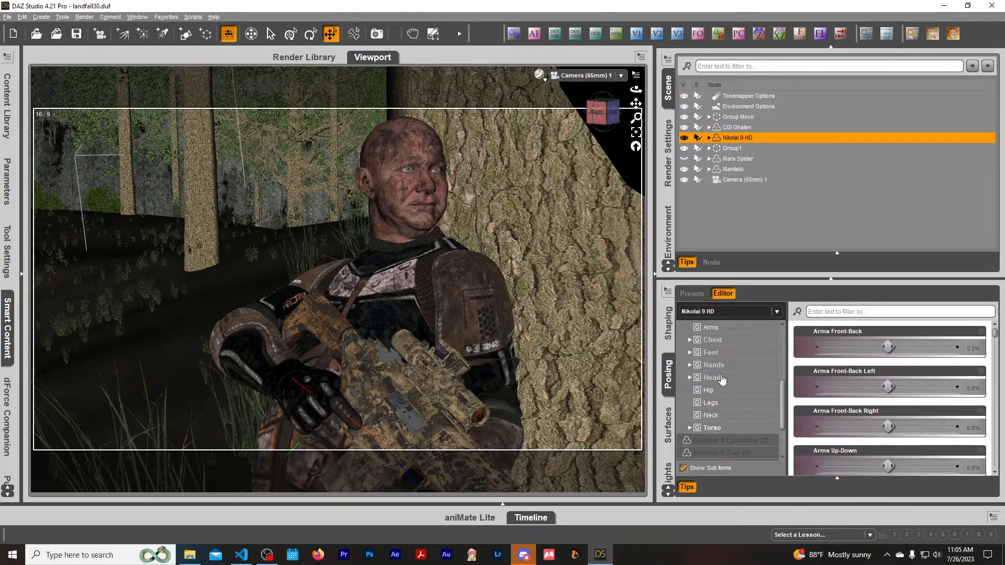
left_click(722, 378)
scroll(725, 385, "down", 3)
left_click(735, 382)
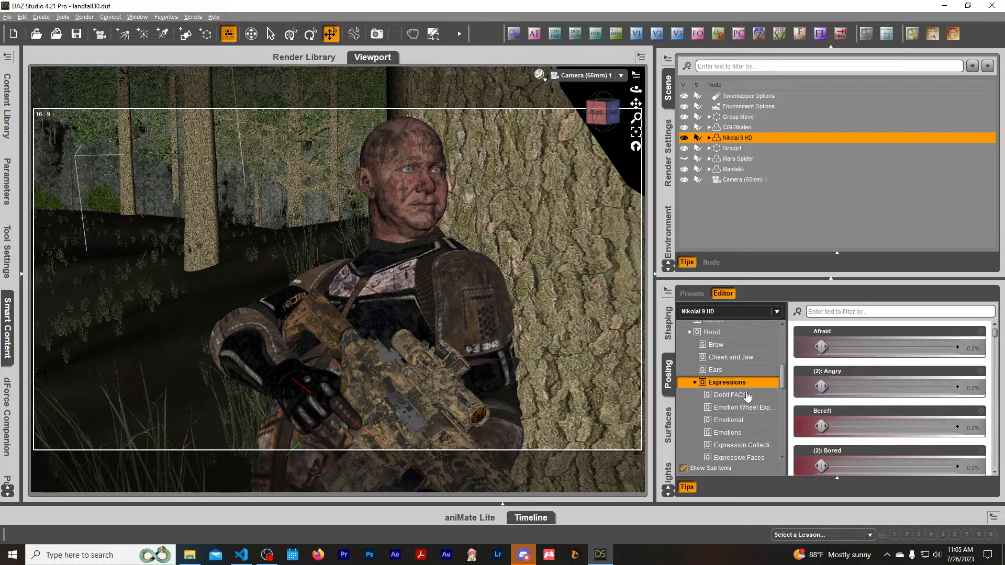
Find Nikolai's Fear expression in the Emotion Wheel group by filtering for "fear" and set it to about 40%.
scroll(747, 396, "down", 4)
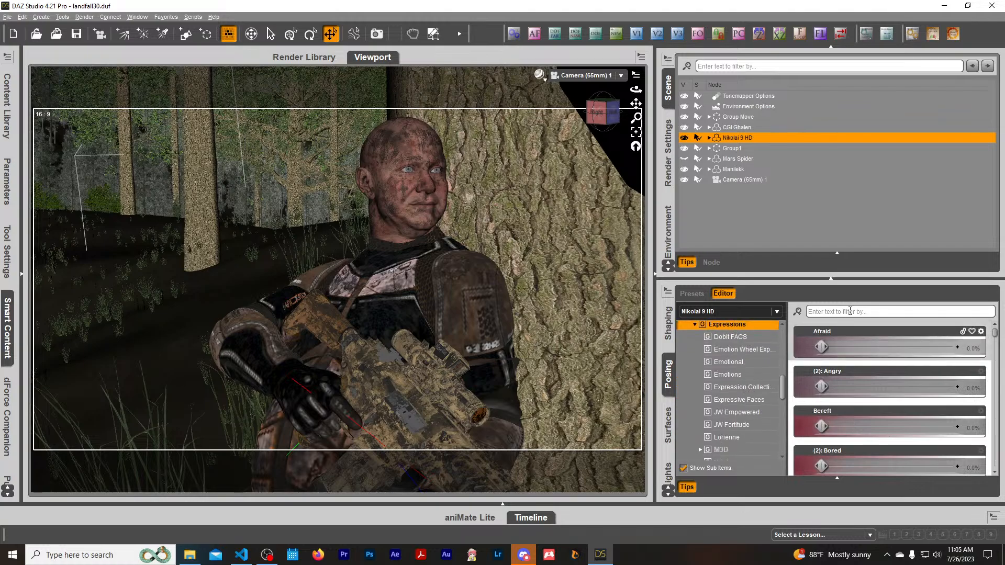
left_click(733, 361)
scroll(867, 379, "down", 3)
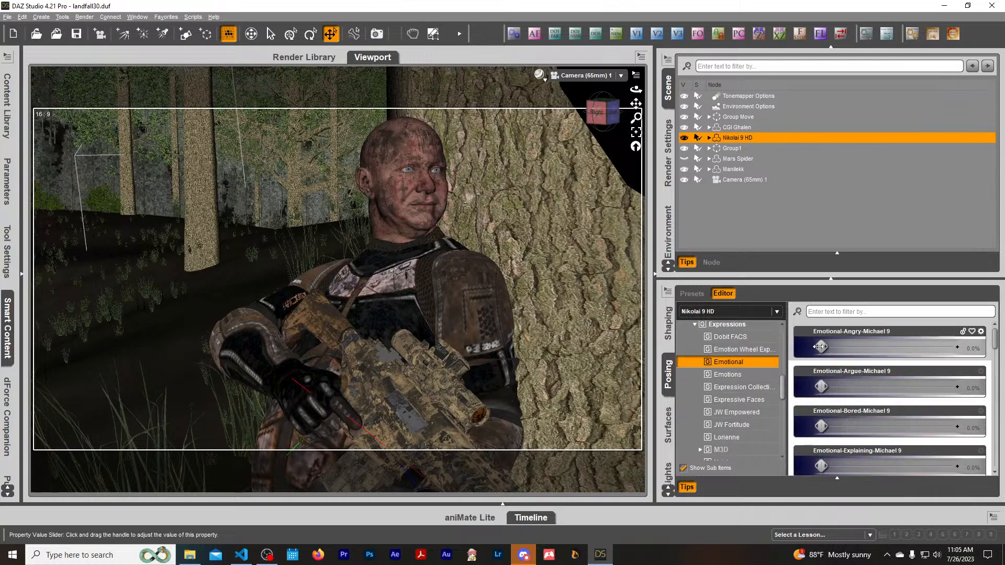
left_click(829, 313)
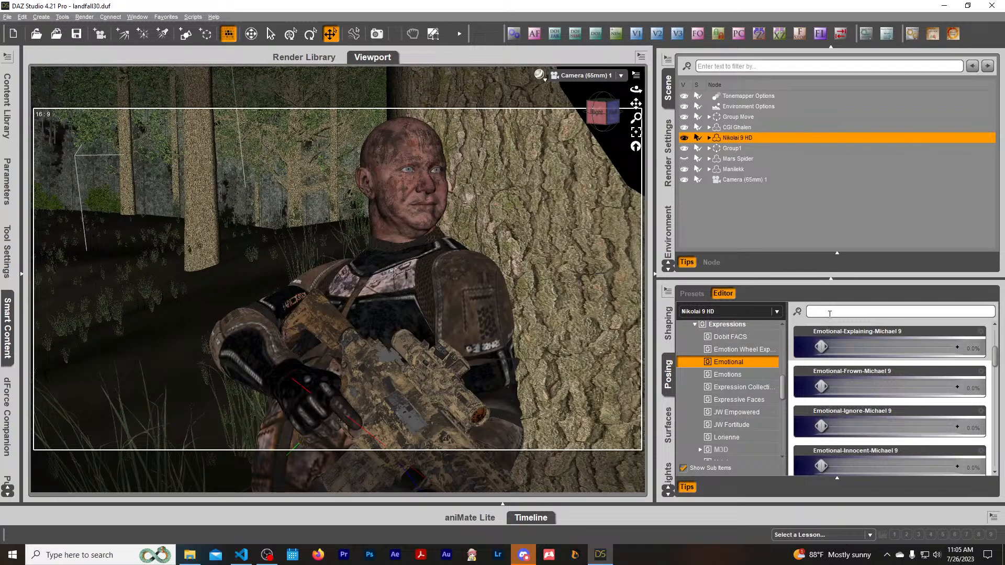
type("fear")
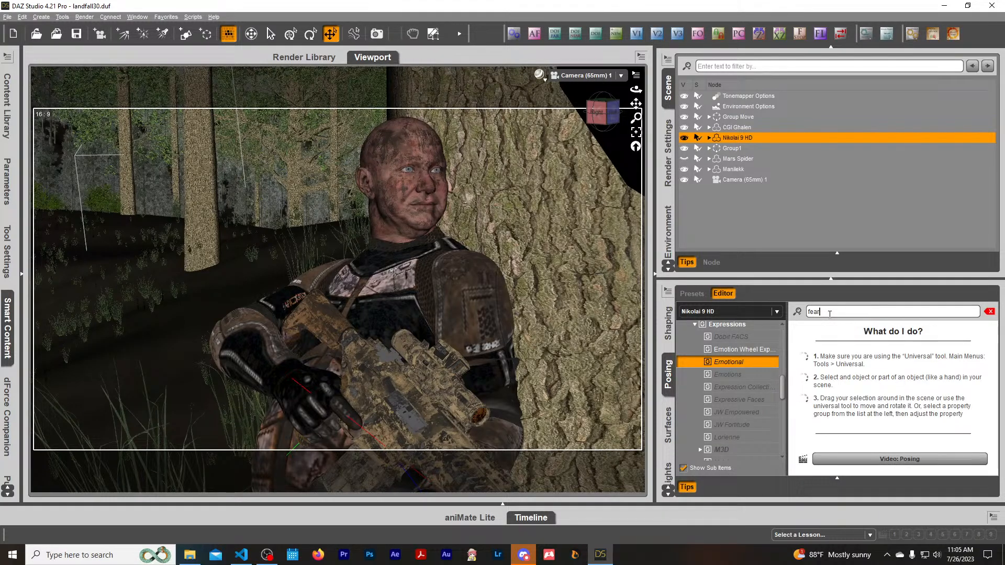
left_click(743, 349)
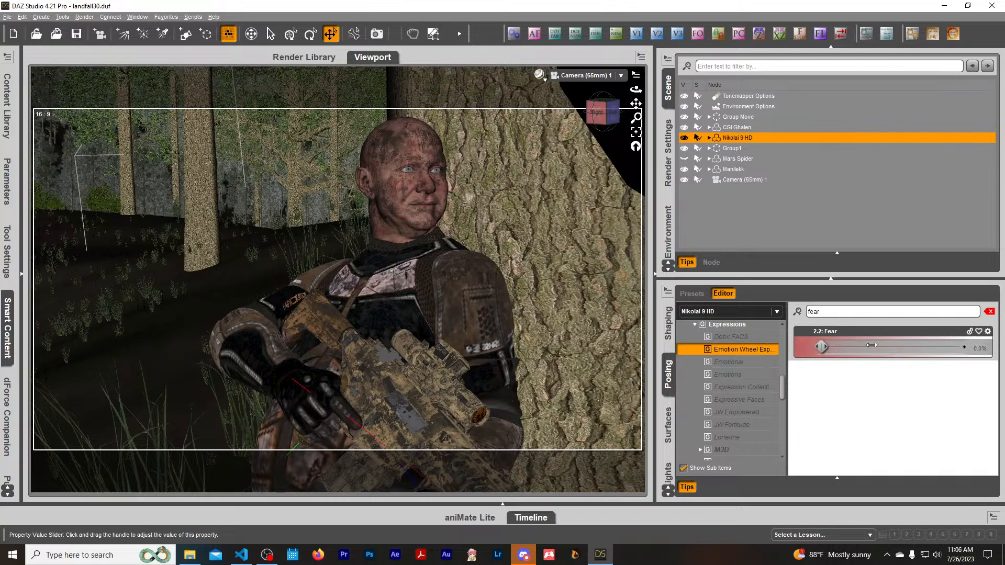
left_click_drag(872, 346, 919, 347)
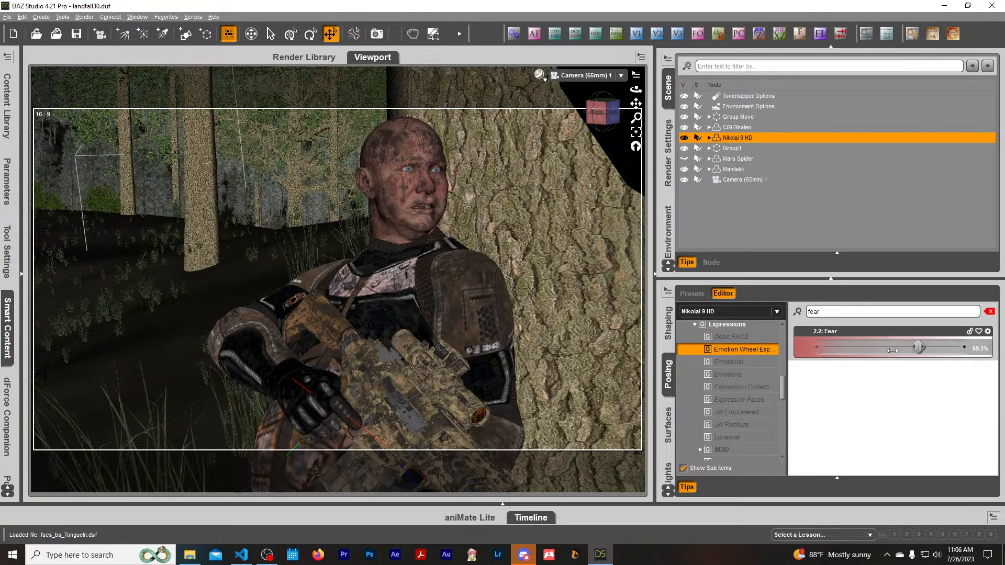
left_click_drag(892, 350, 877, 348)
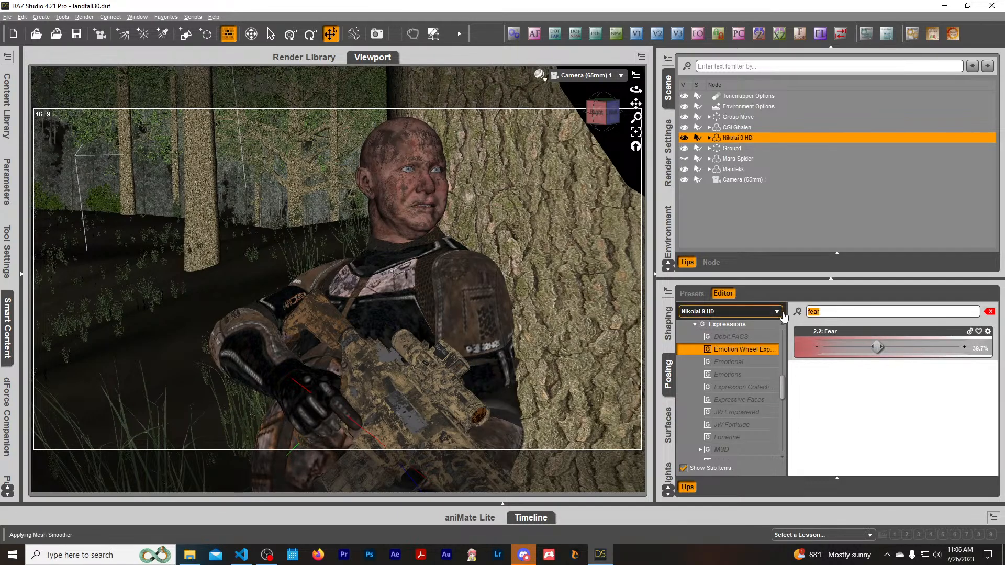
Filter all of Nikolai's Head pose controls for "seri" and look through the serious expressions.
type("seri")
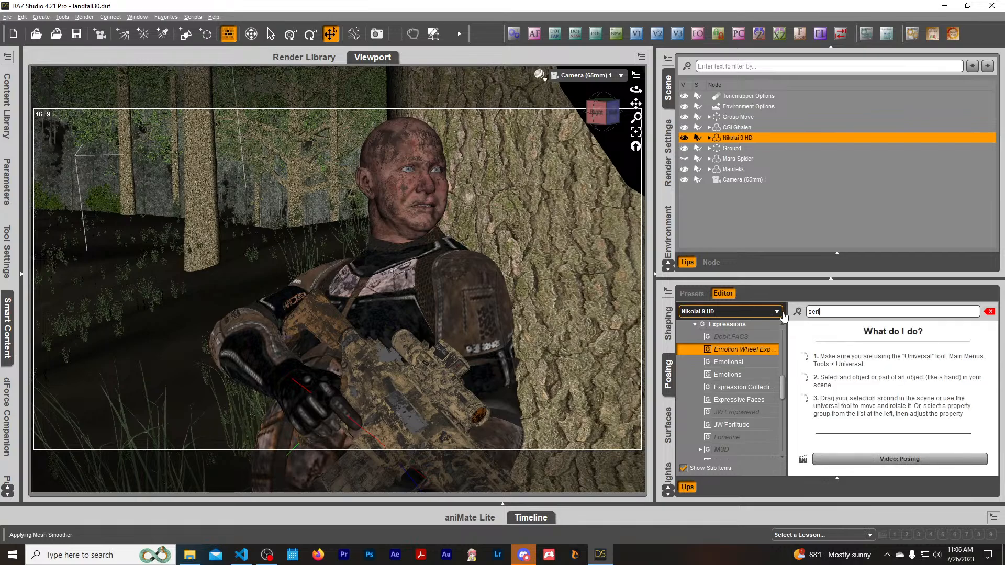
scroll(735, 348, "up", 3)
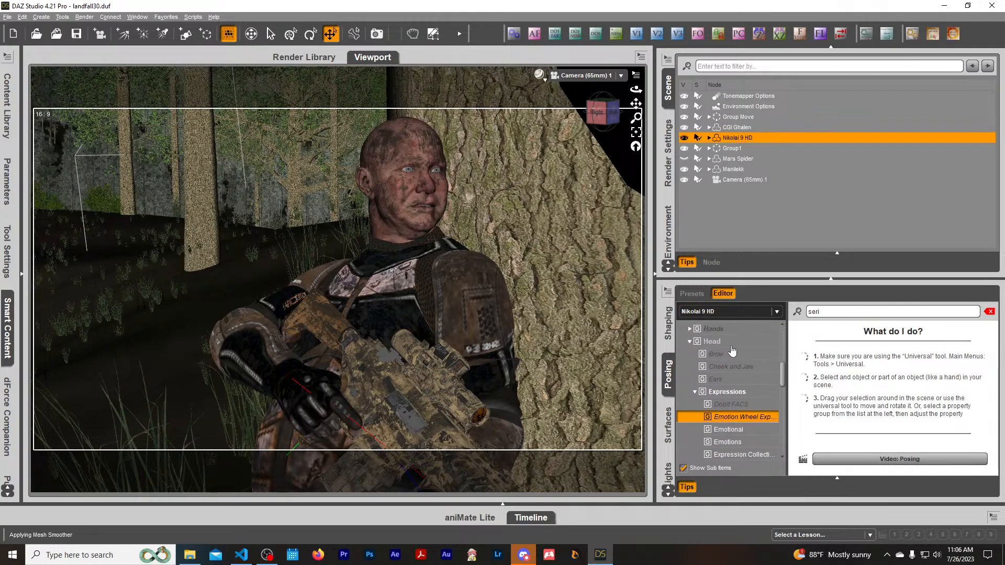
scroll(732, 350, "up", 2)
left_click(731, 412)
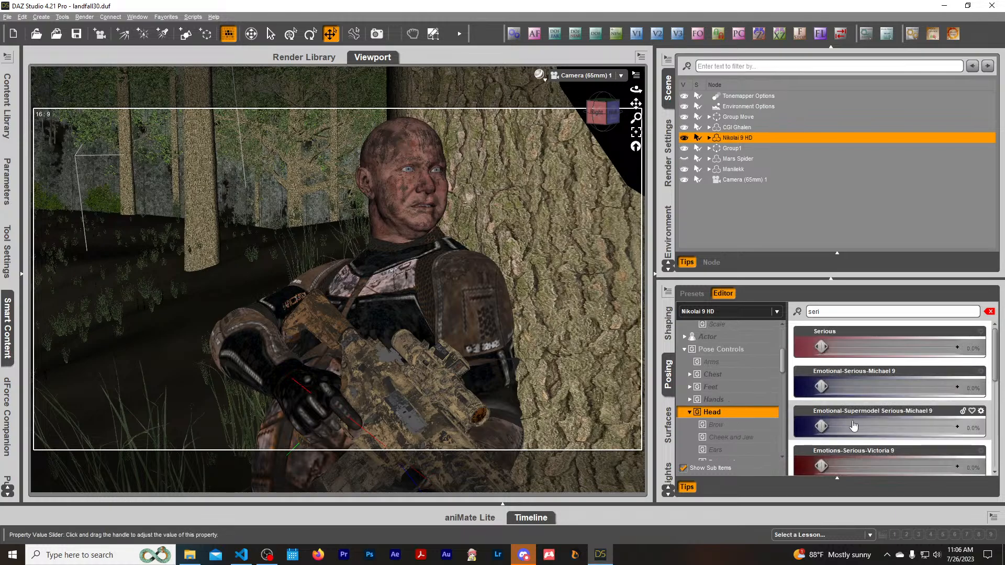
scroll(848, 413, "down", 3)
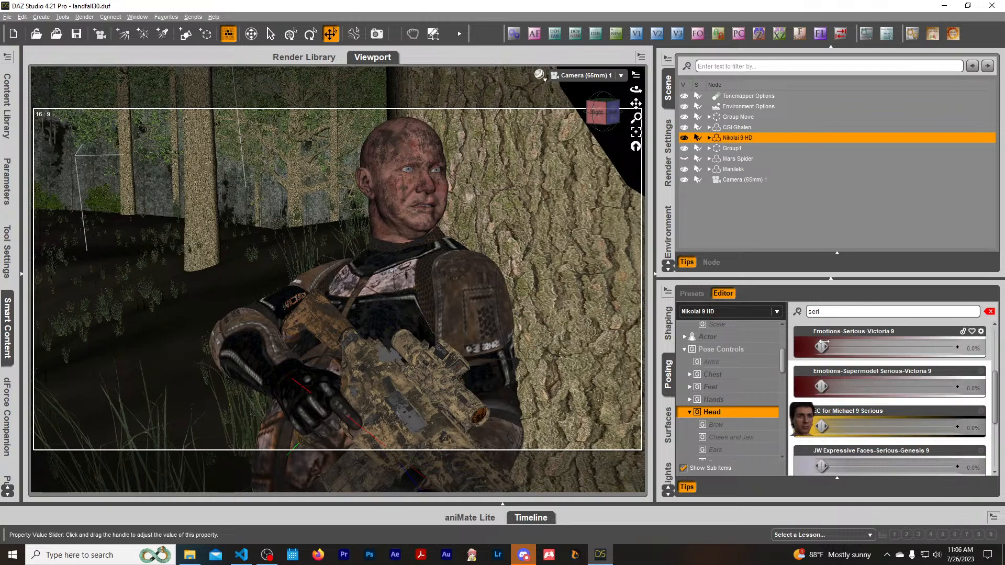
Try the Victoria 9, Genghis Kahn 9 and Nikolai 9 serious expressions on Nikolai's face, returning each to zero.
mouse_move(823, 344)
left_mouse_down()
mouse_move(901, 349)
mouse_move(821, 348)
left_mouse_up()
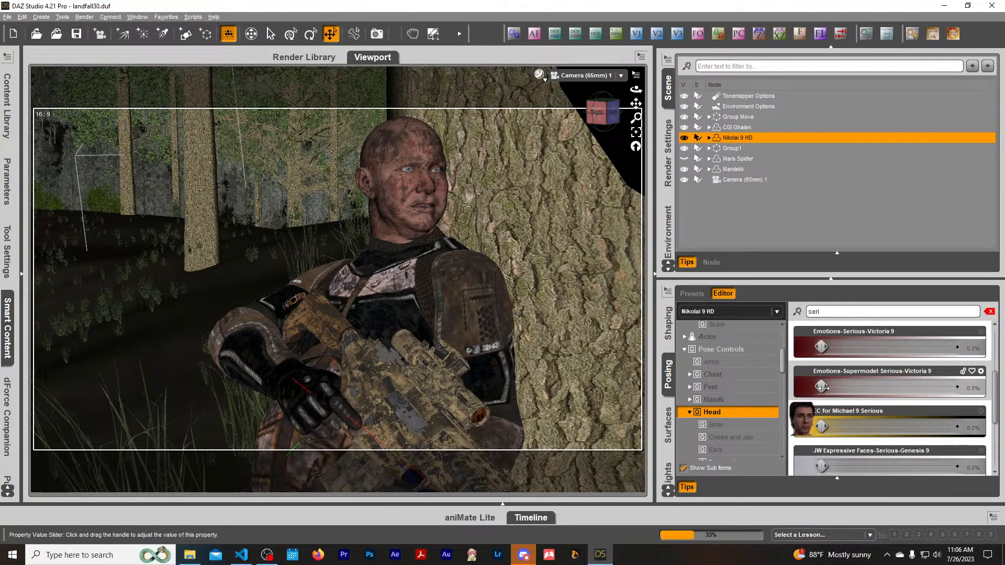
scroll(829, 393, "down", 3)
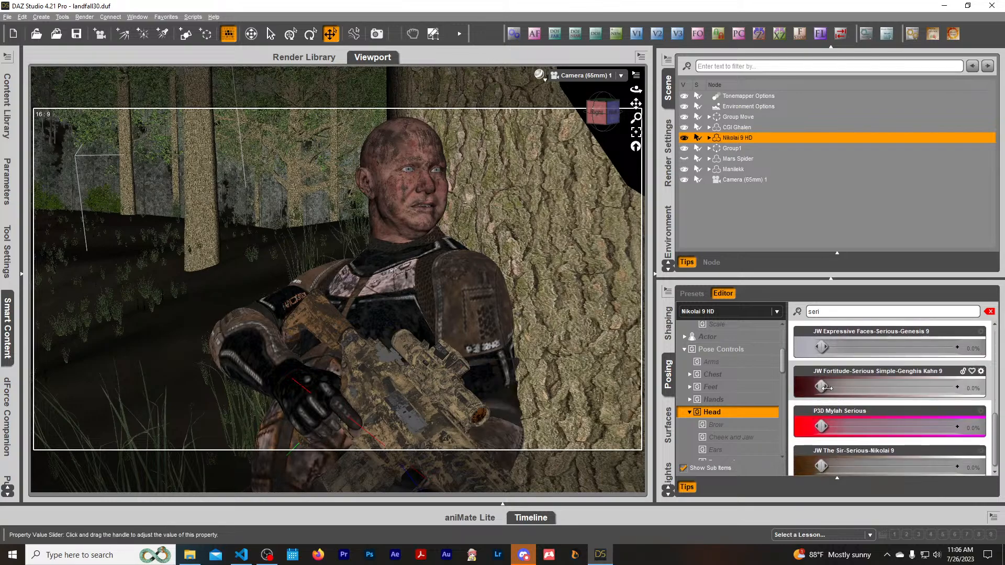
left_click_drag(827, 387, 783, 387)
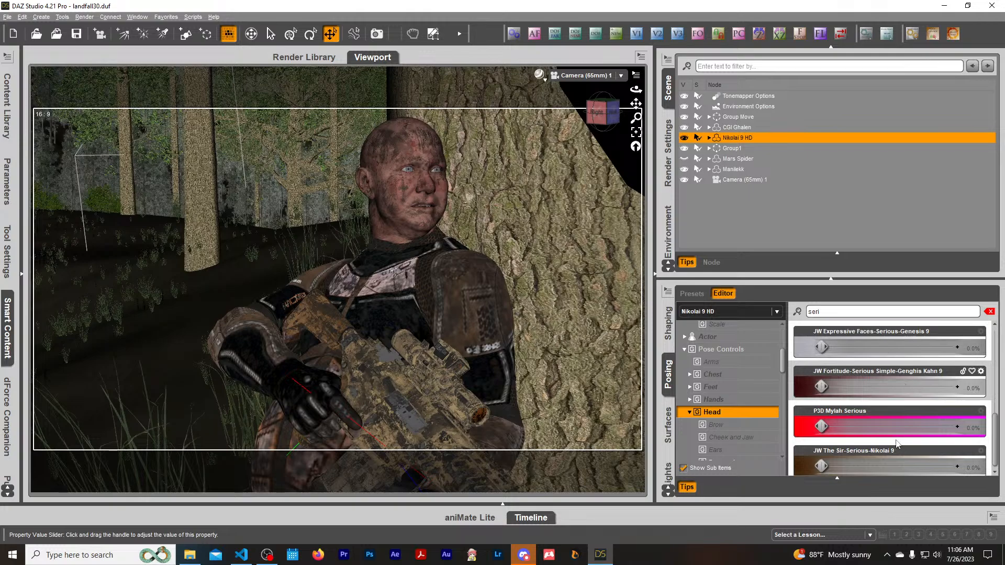
mouse_move(821, 462)
left_mouse_down()
mouse_move(924, 460)
mouse_move(811, 460)
left_mouse_up()
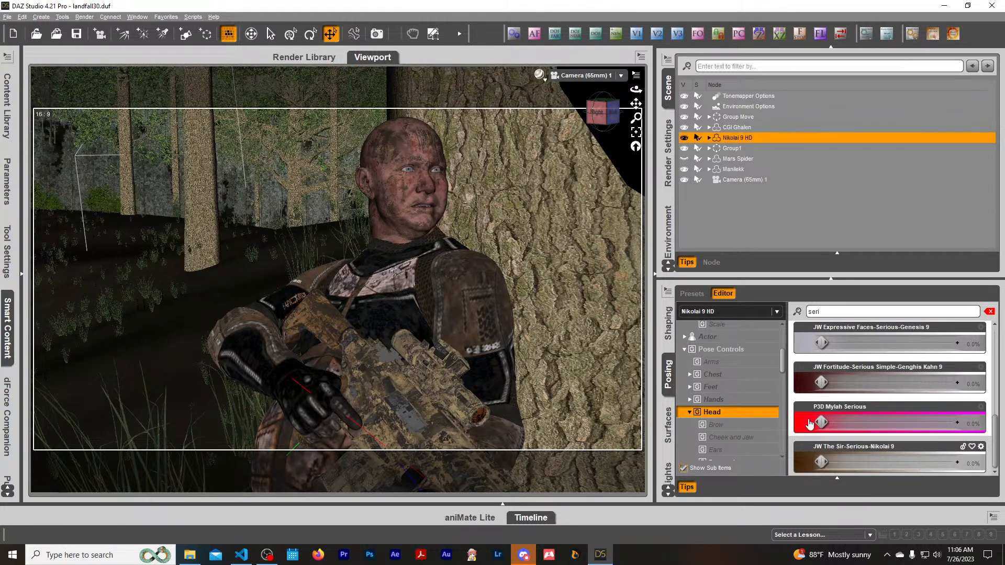
Set JW Expressive Faces-Serious-Genesis 9 to 38.6% on Nikolai and clear the pose control filter.
left_click_drag(822, 347, 872, 348)
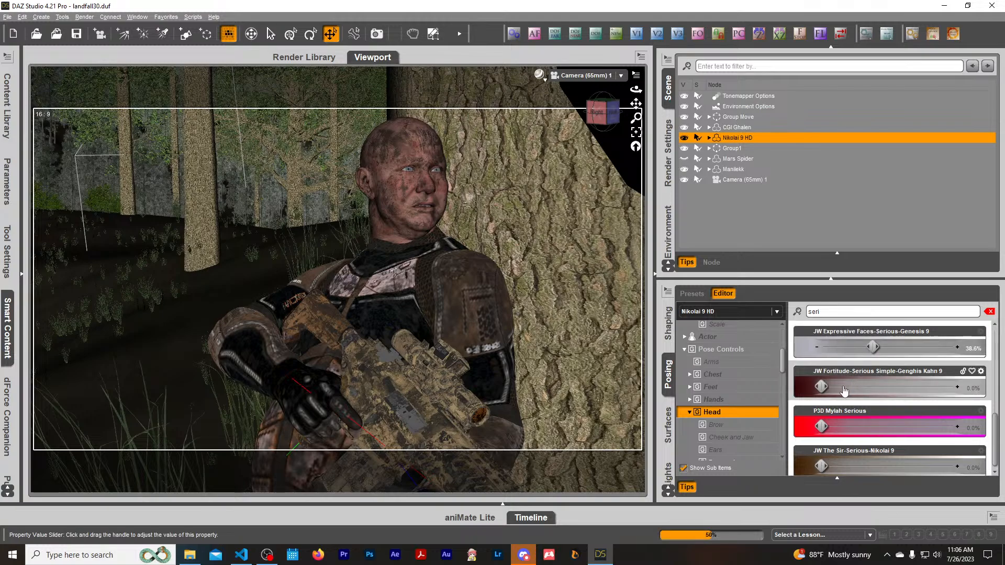
left_click(990, 311)
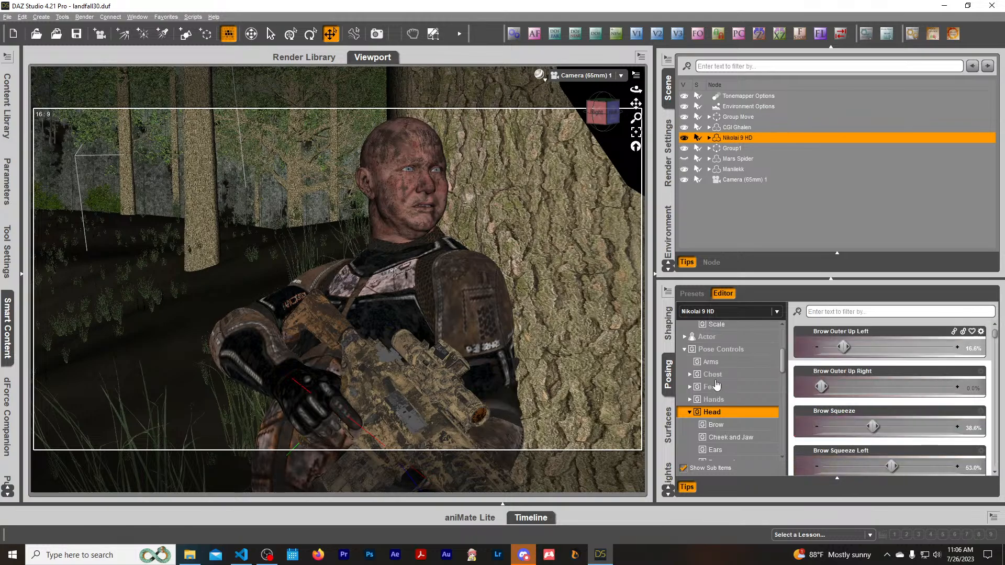
Open Nikolai's mouth slightly by setting Jaw Open to 19.7% in the Cheek and Jaw pose controls.
left_click(735, 438)
scroll(863, 443, "down", 3)
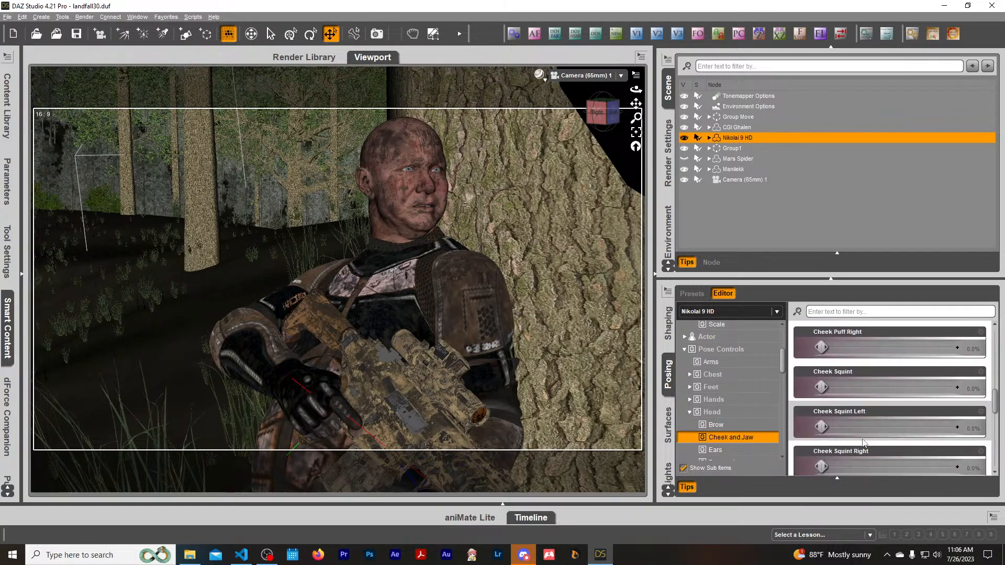
scroll(862, 442, "down", 5)
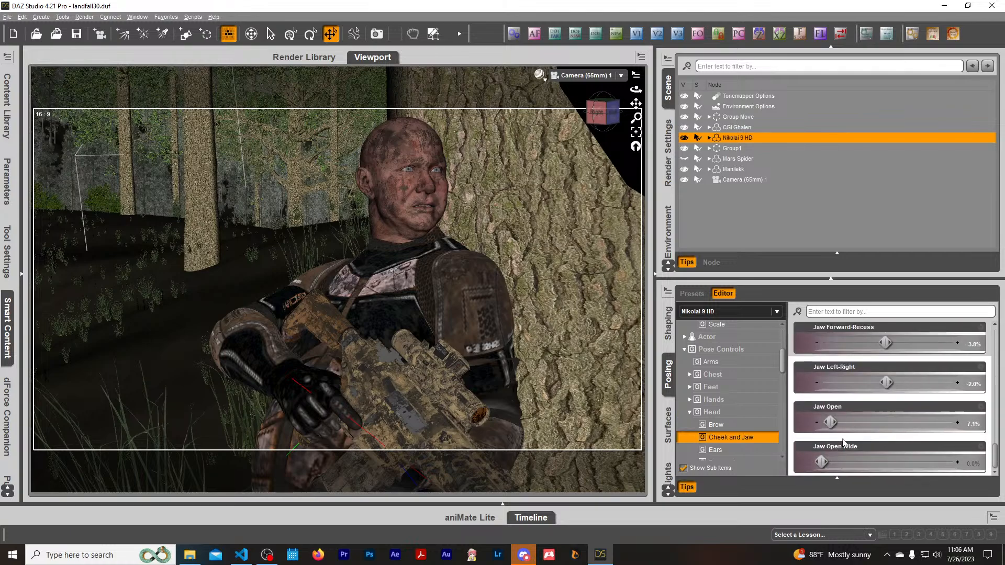
left_click_drag(830, 422, 847, 422)
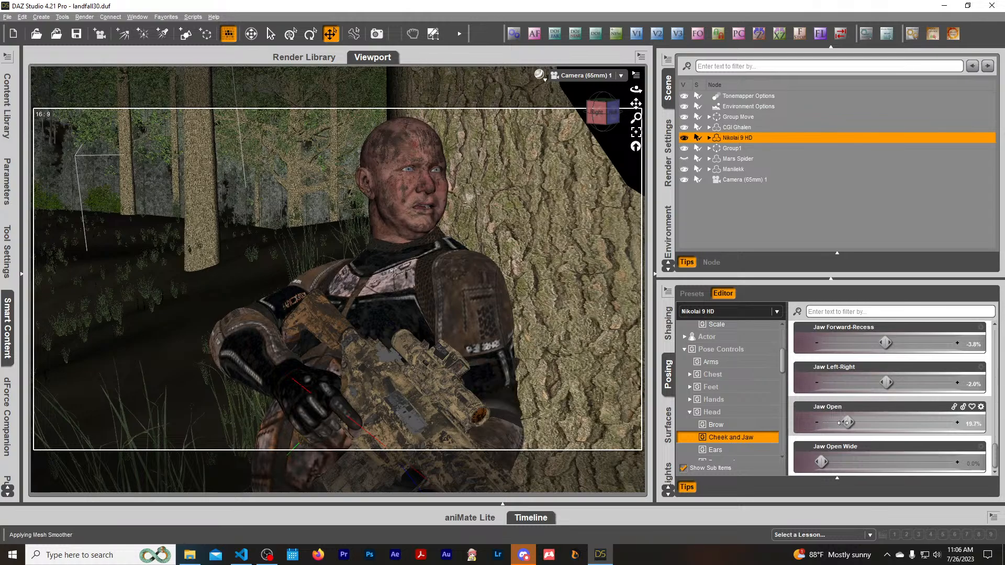
mouse_move(842, 423)
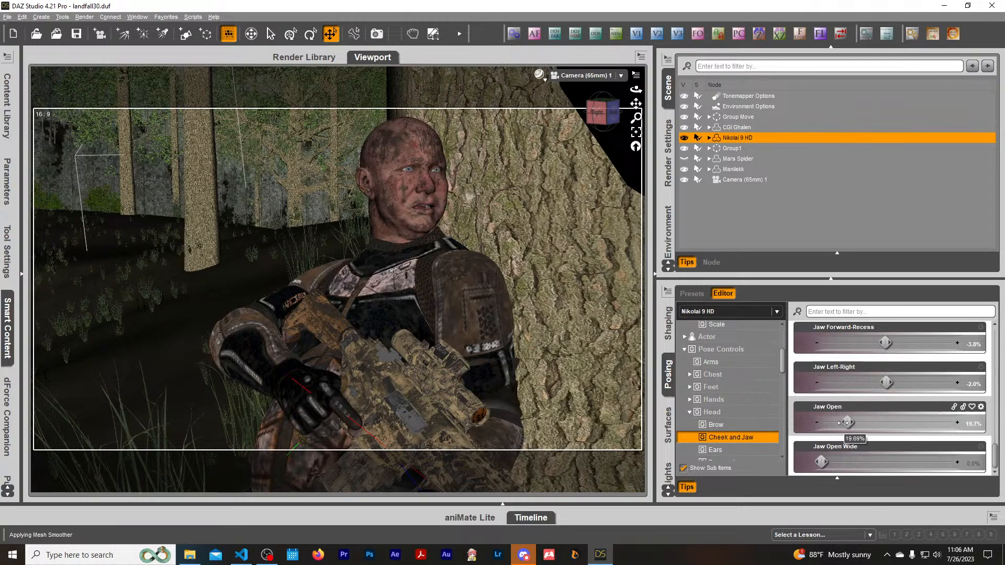
Preview the camera shot in NVIDIA Iray to check Nikolai's expression and lighting, then restore Texture Shaded display.
left_click(541, 76)
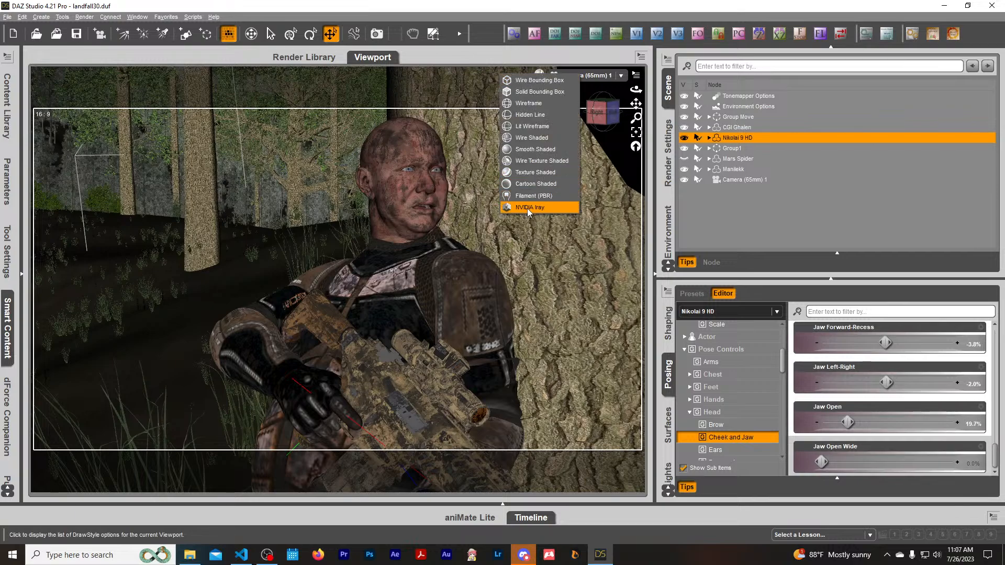
left_click(526, 208)
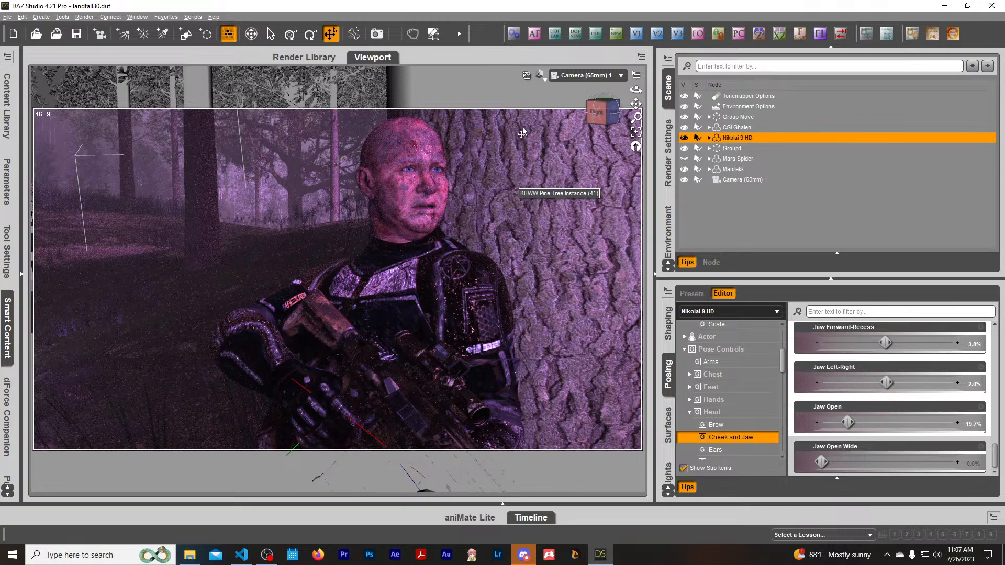
left_click(540, 75)
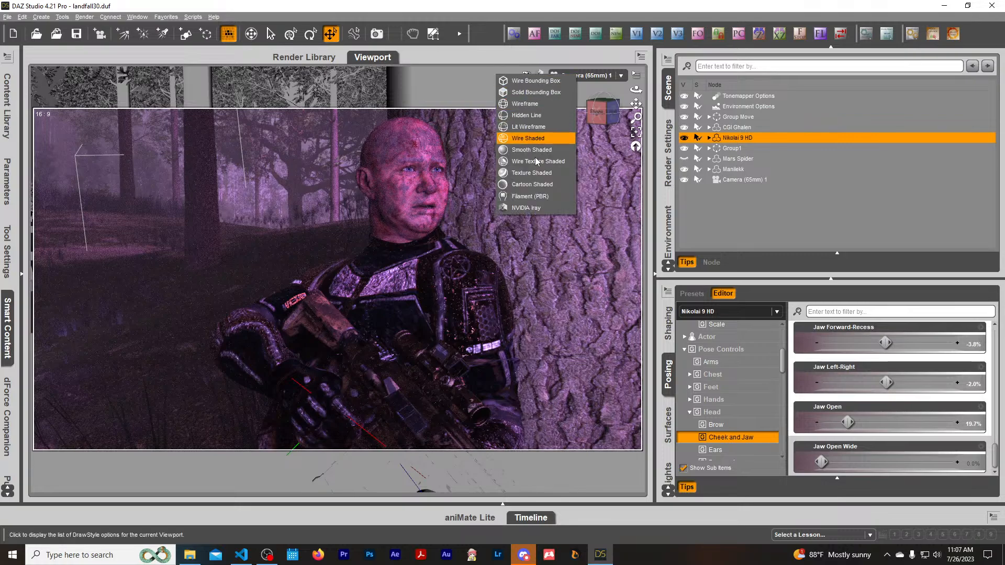
left_click(534, 172)
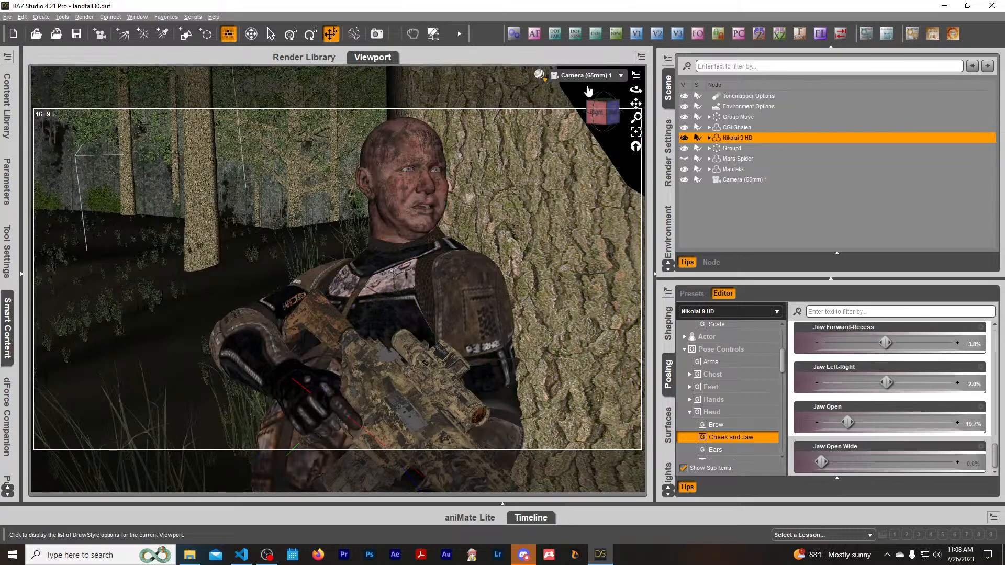
In Perspective View, select IGLK1 Sphere Light (2) beside Nikolai and move it farther away from him and the tree.
left_click(582, 75)
left_click(579, 102)
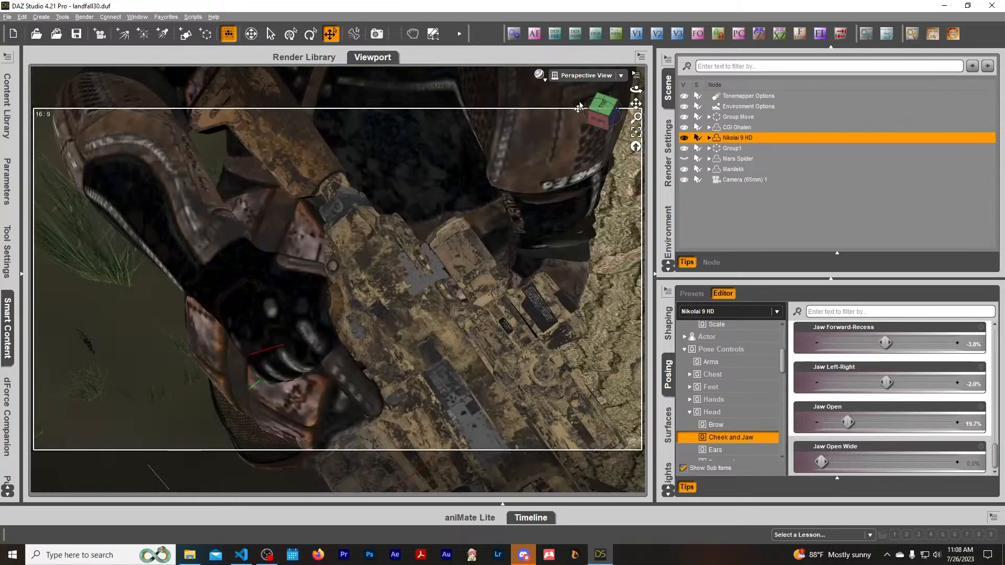
scroll(553, 237, "down", 3)
middle_click_drag(552, 238, 556, 212)
scroll(556, 212, "down", 3)
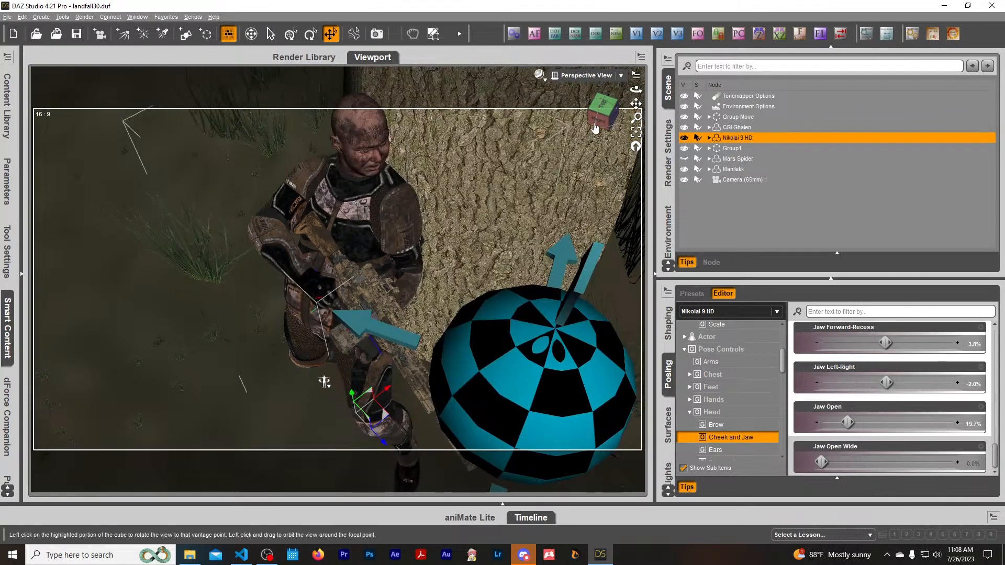
left_click_drag(598, 121, 539, 131)
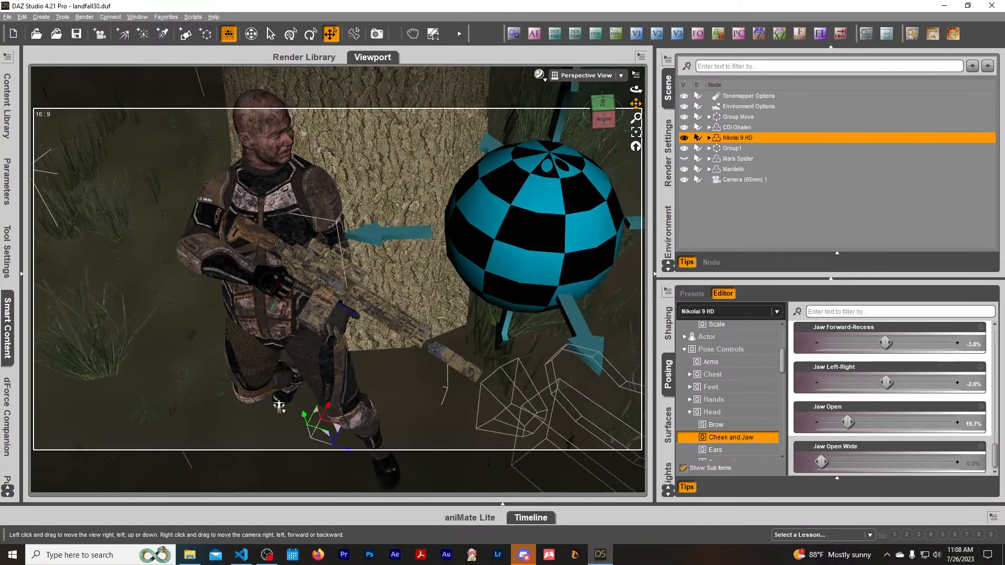
left_click(522, 291)
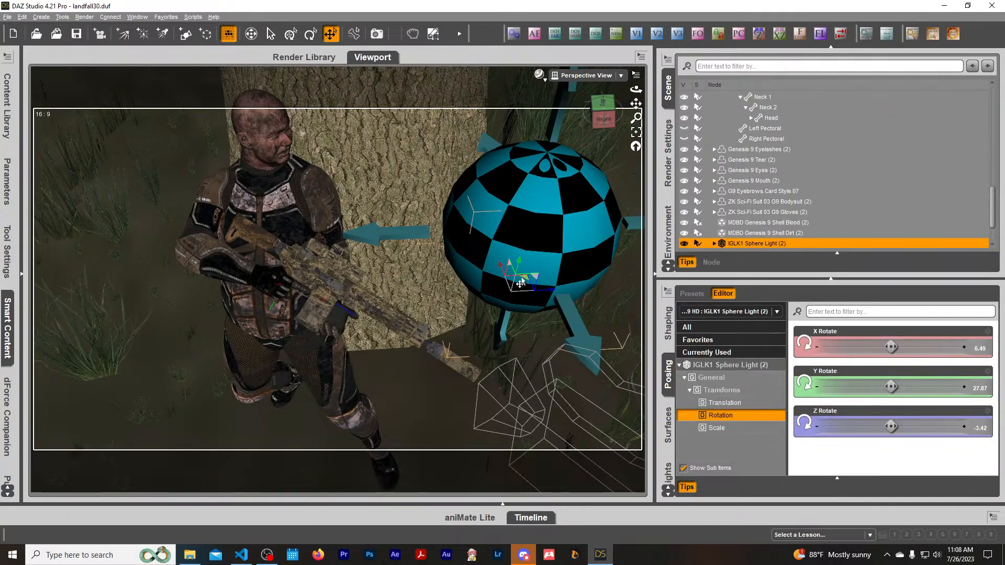
left_click_drag(520, 282, 639, 299)
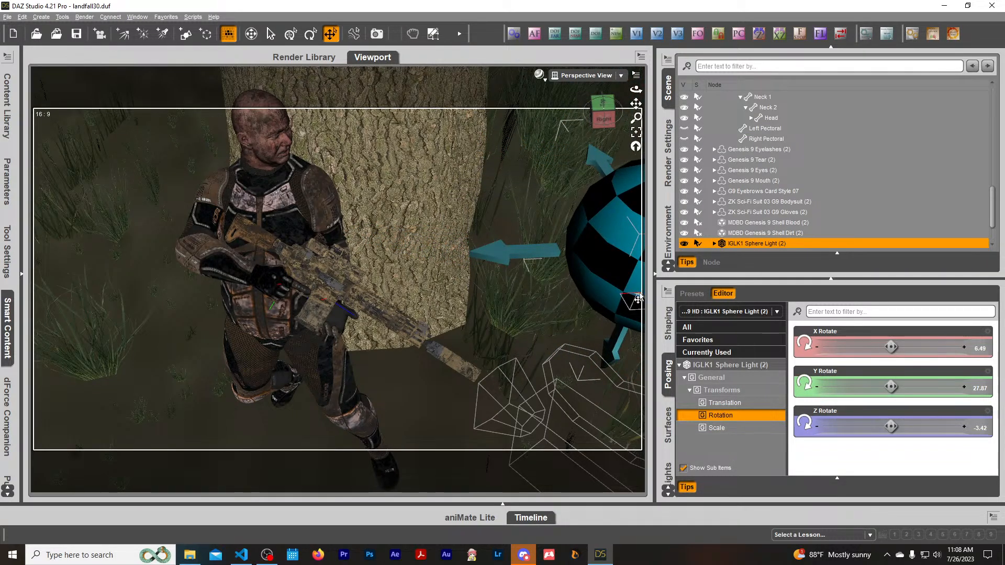
Return to Camera (65mm) 1, select Nikolai 9 HD and switch Auto Focus on for his eyes.
left_click(582, 77)
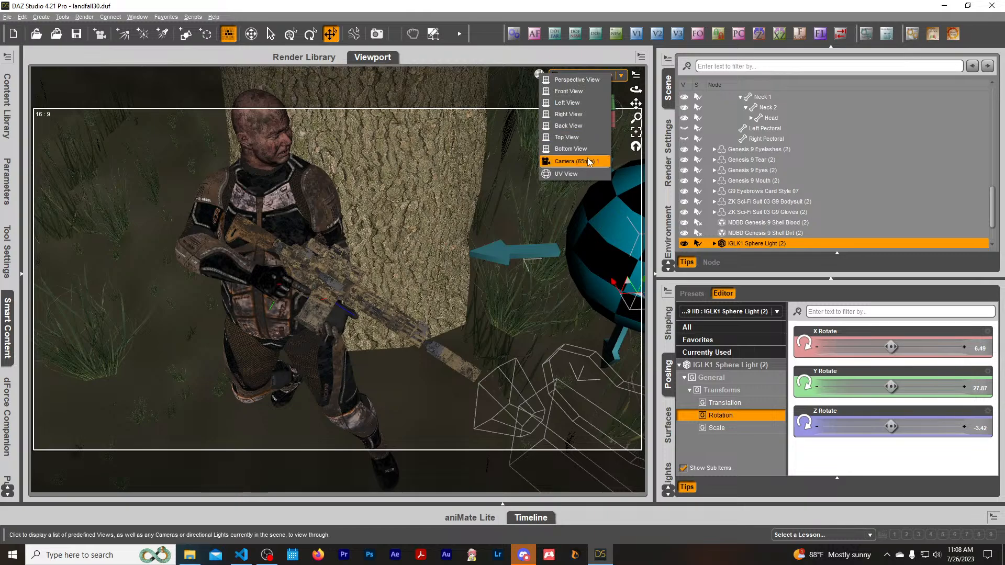
left_click(590, 163)
left_click(464, 293)
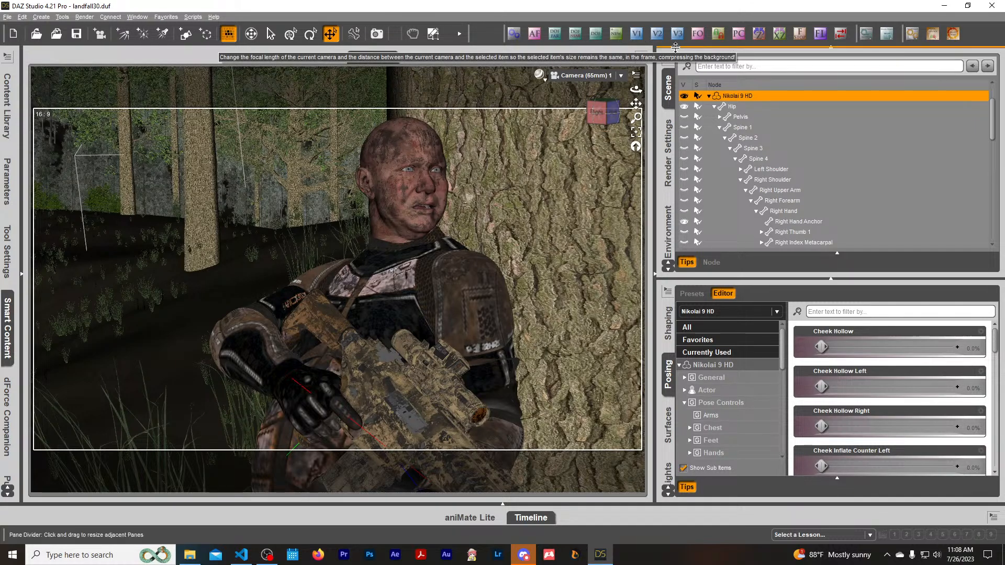
left_click(534, 34)
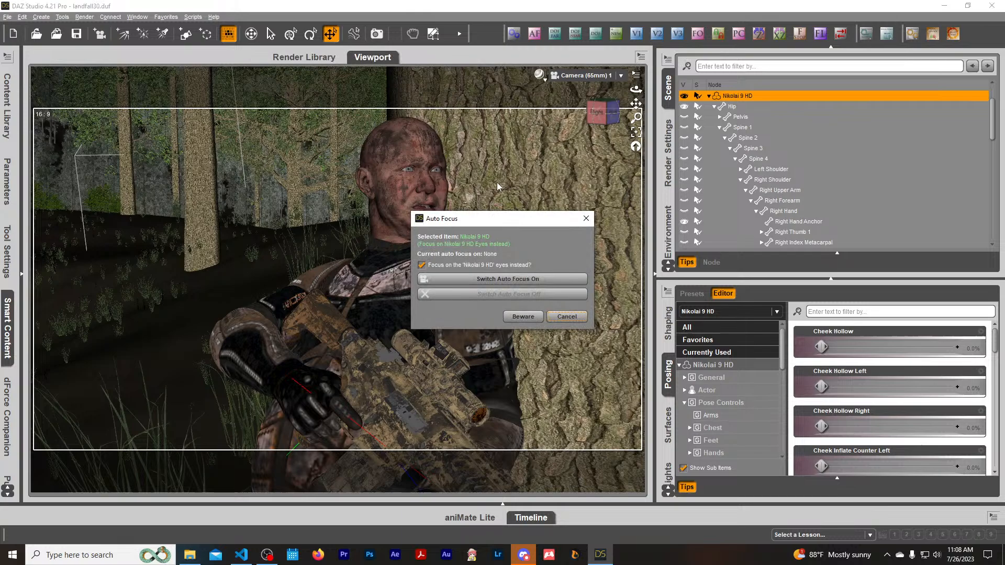
left_click(500, 278)
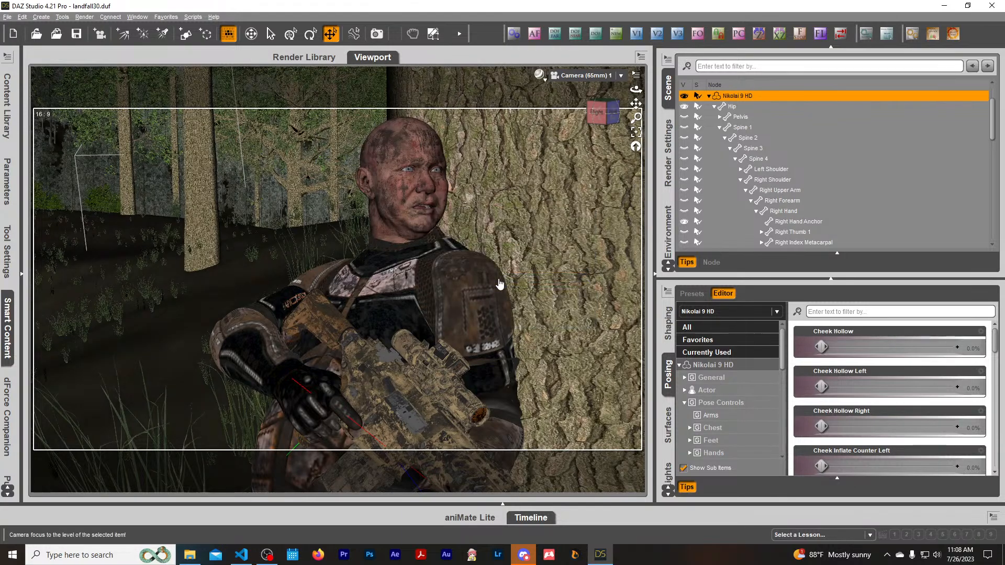
Preview the focused camera shot in NVIDIA Iray, then restore Texture Shaded display.
left_click(539, 76)
left_click(545, 211)
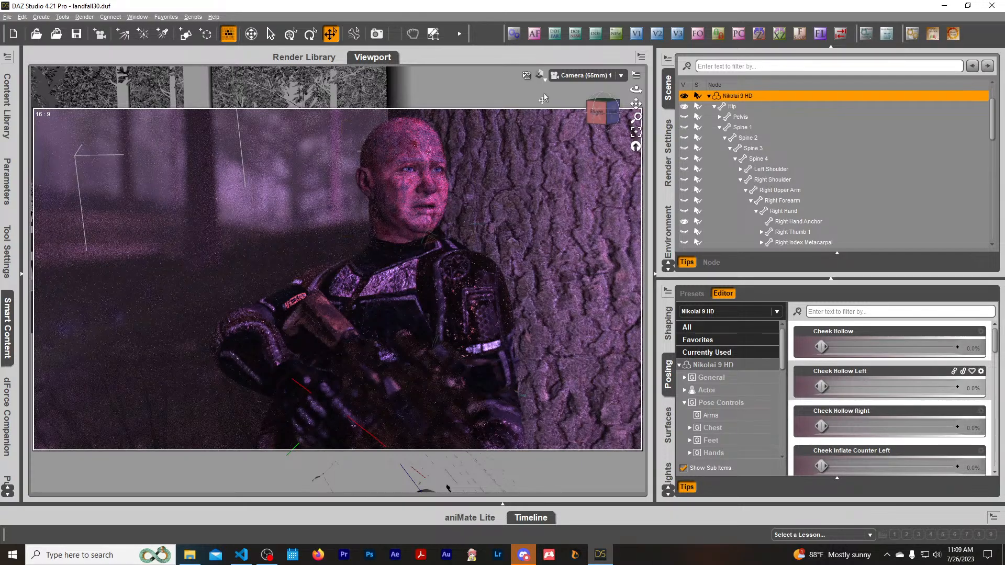
left_click(540, 76)
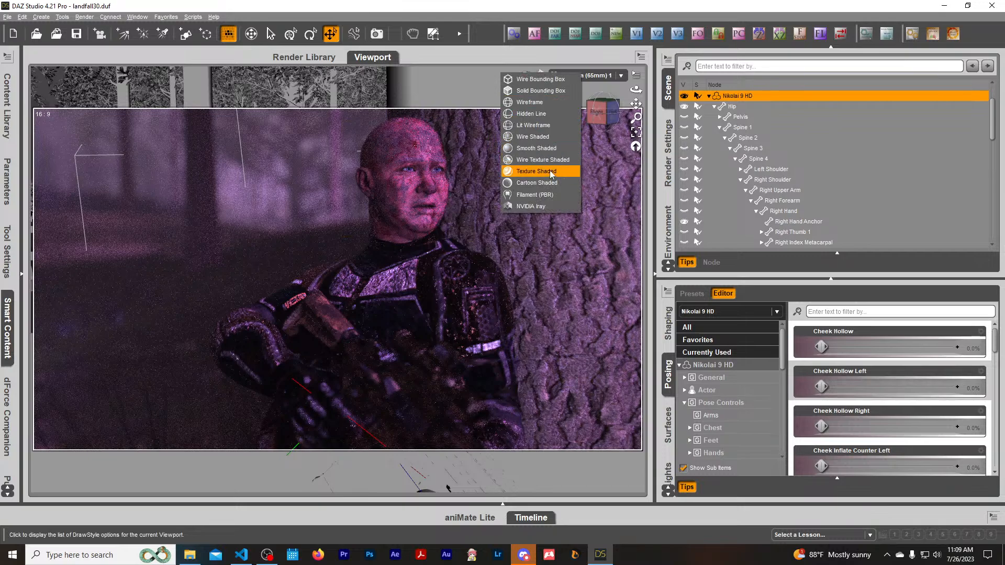
left_click(547, 171)
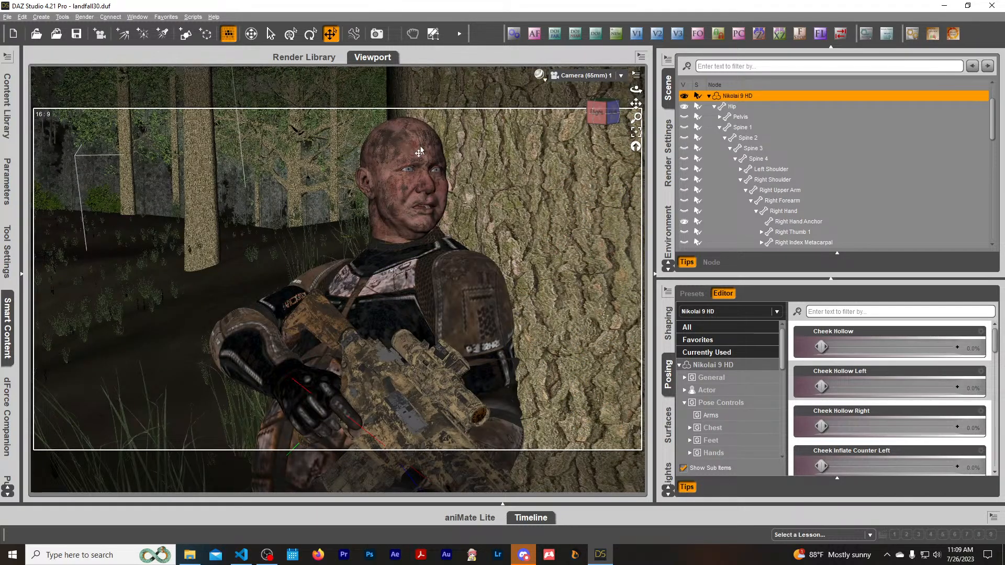
Save the scene as landfall31 in the Selara library's Landfall folder.
left_click(7, 17)
mouse_move(86, 90)
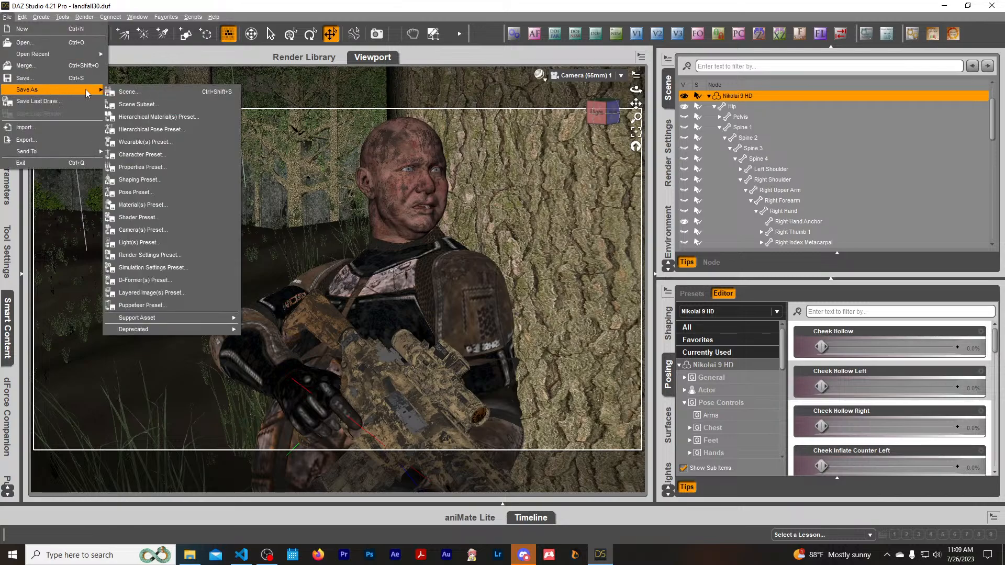
left_click(197, 95)
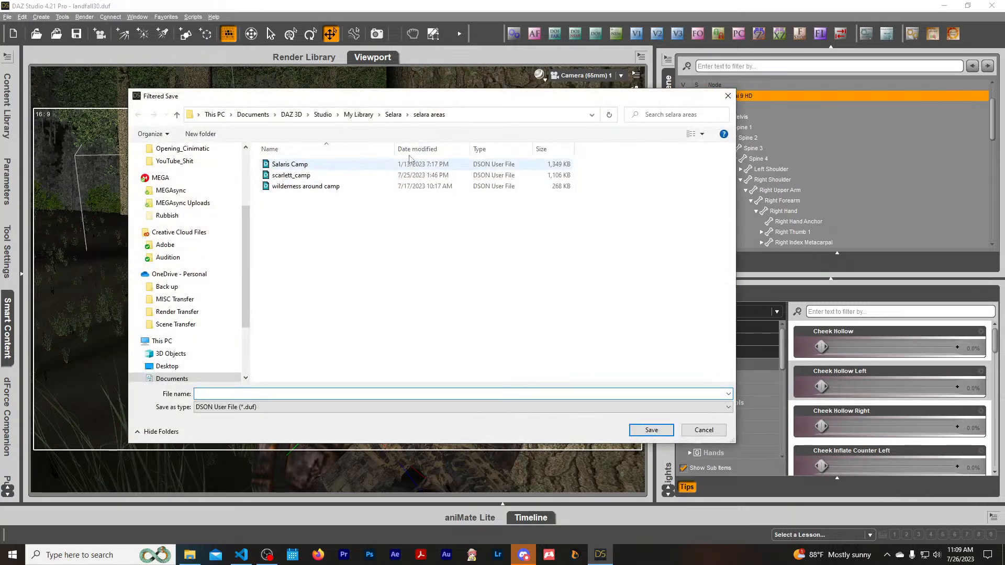
left_click(393, 114)
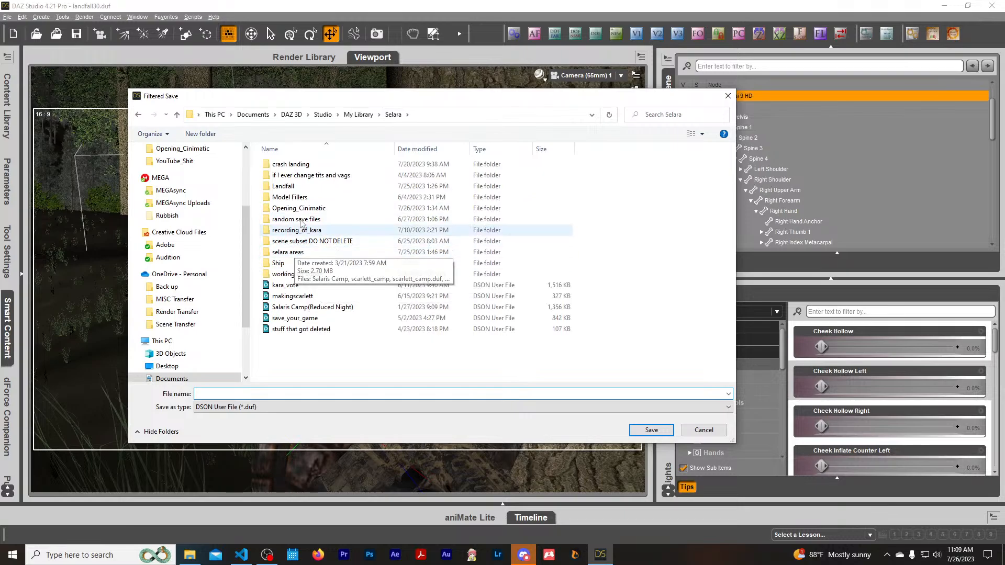
double_click(285, 186)
scroll(307, 316, "down", 5)
left_click(285, 342)
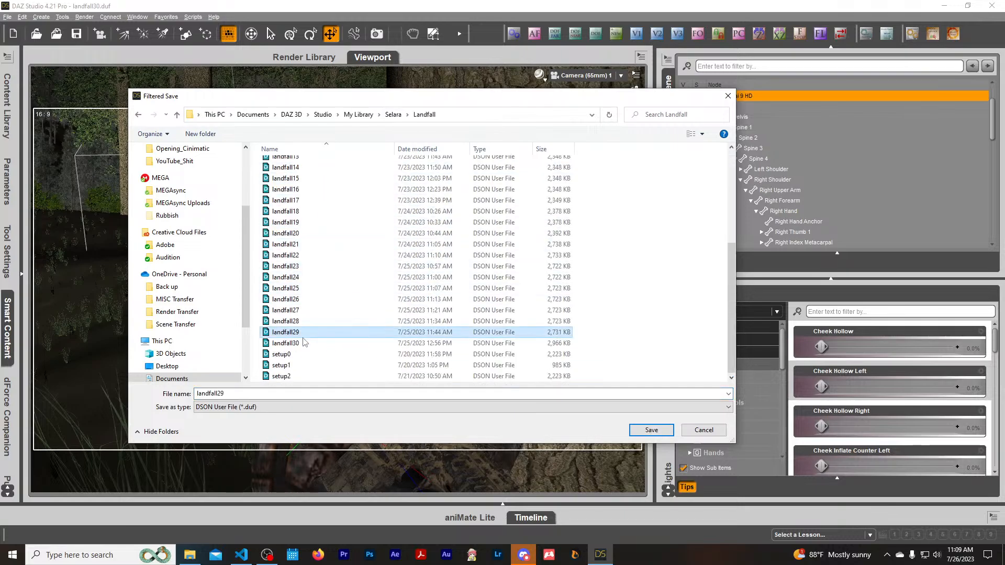
left_click(236, 394)
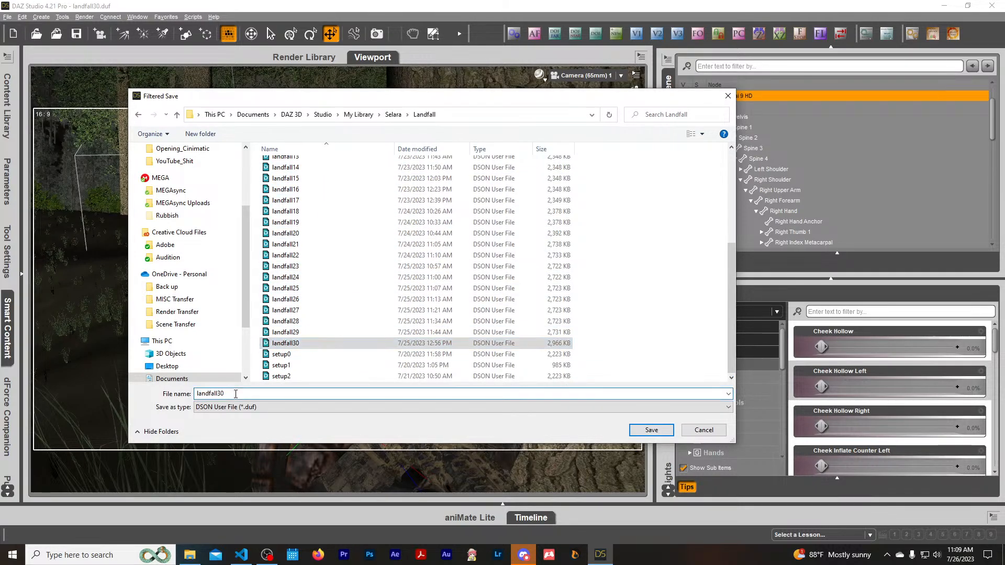
left_click(652, 429)
left_click(400, 241)
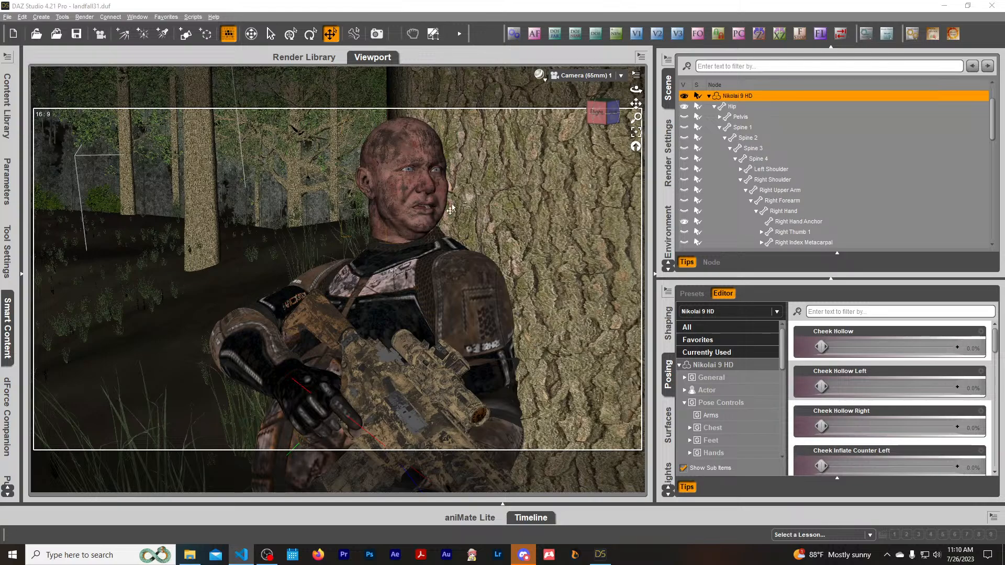
Delete Camera (65mm) 1 from the scene.
scroll(803, 202, "down", 10)
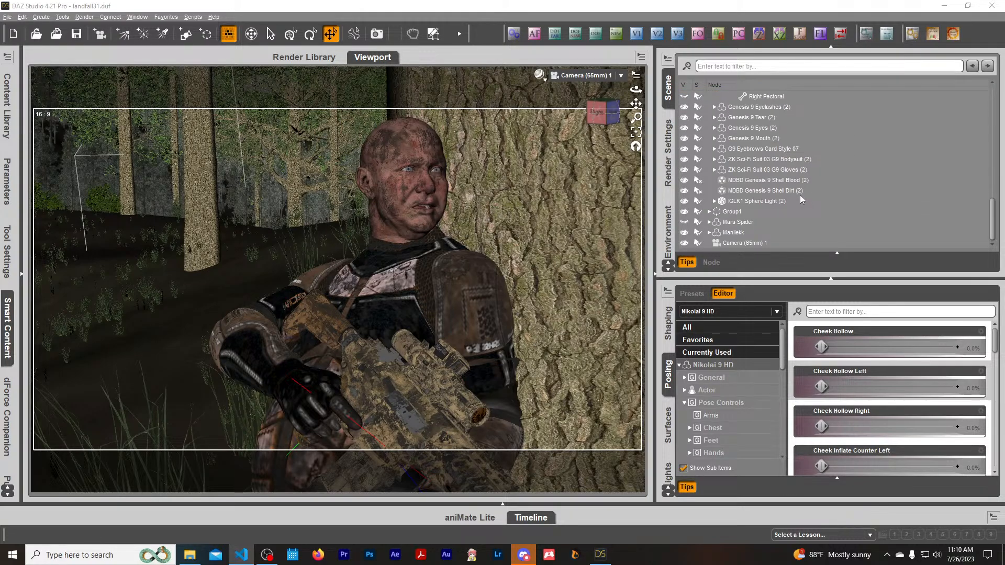
left_click(765, 243)
key("Delete")
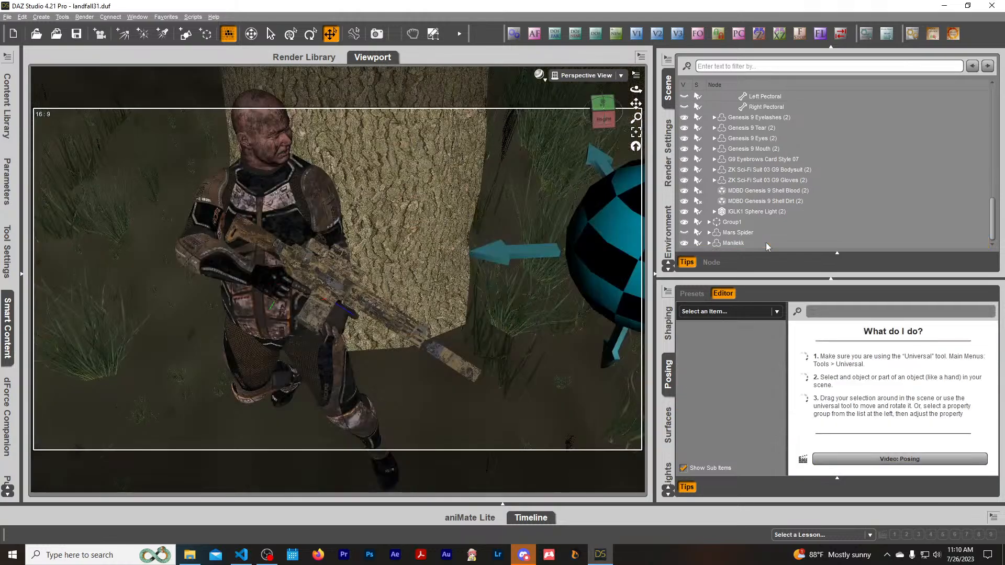
Select CGI Ghalen, the soldier kneeling with a rifle beside the large rock, in Perspective View.
left_click(606, 121)
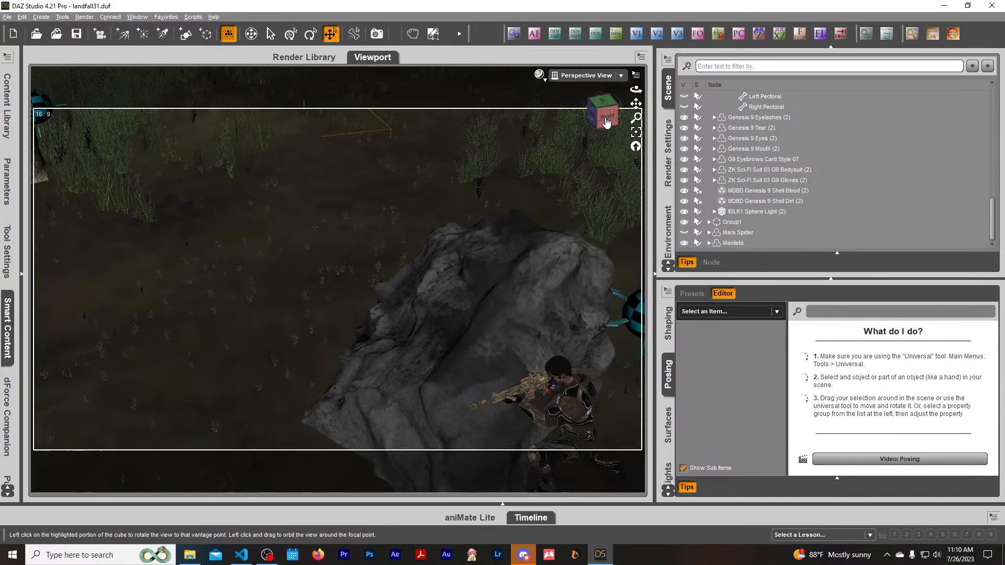
scroll(606, 123, "down", 2)
right_click_drag(606, 123, 606, 123)
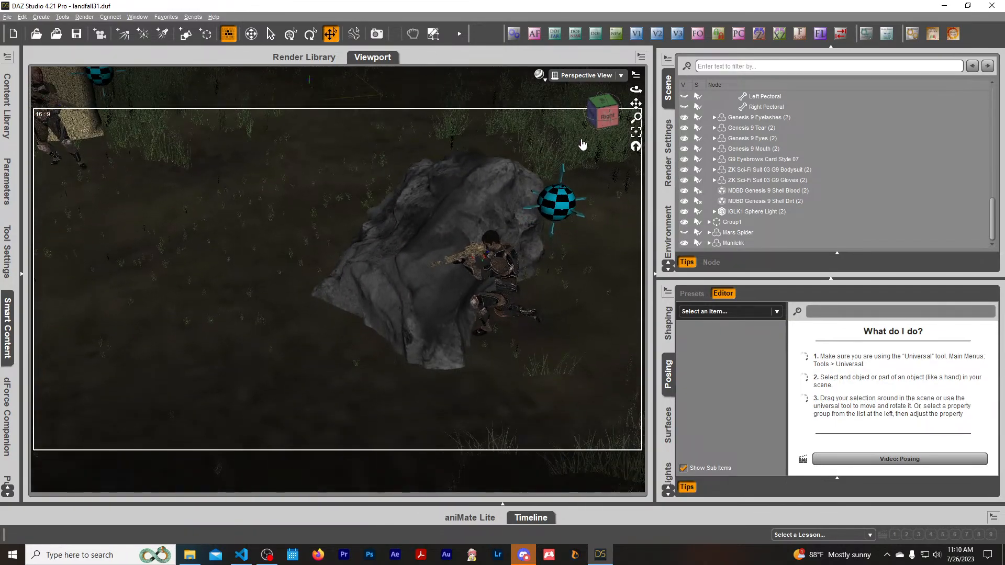
scroll(579, 151, "up", 1)
left_click_drag(604, 126, 601, 117)
right_click_drag(601, 118, 601, 117)
scroll(601, 118, "up", 6)
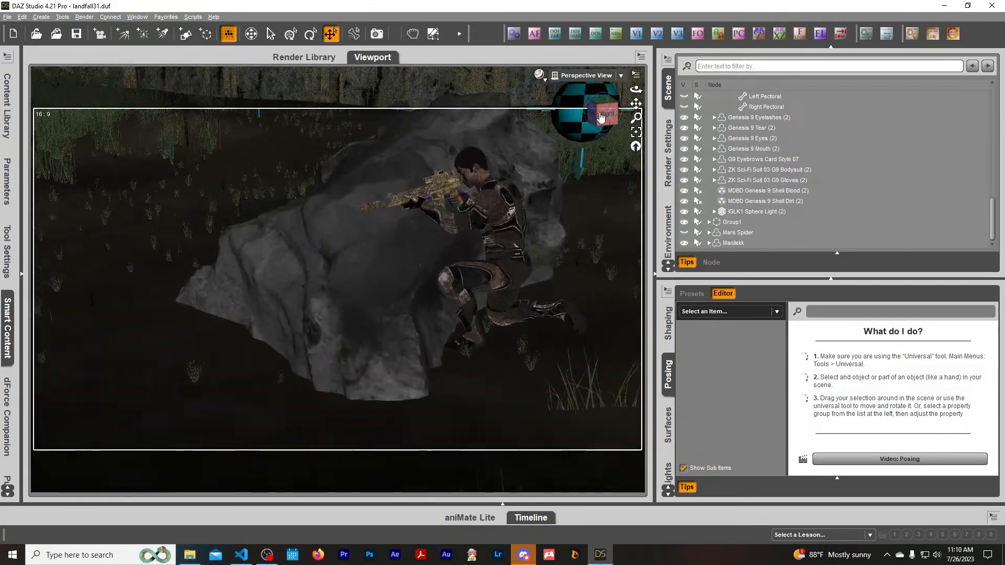
scroll(601, 117, "up", 2)
left_click(533, 261)
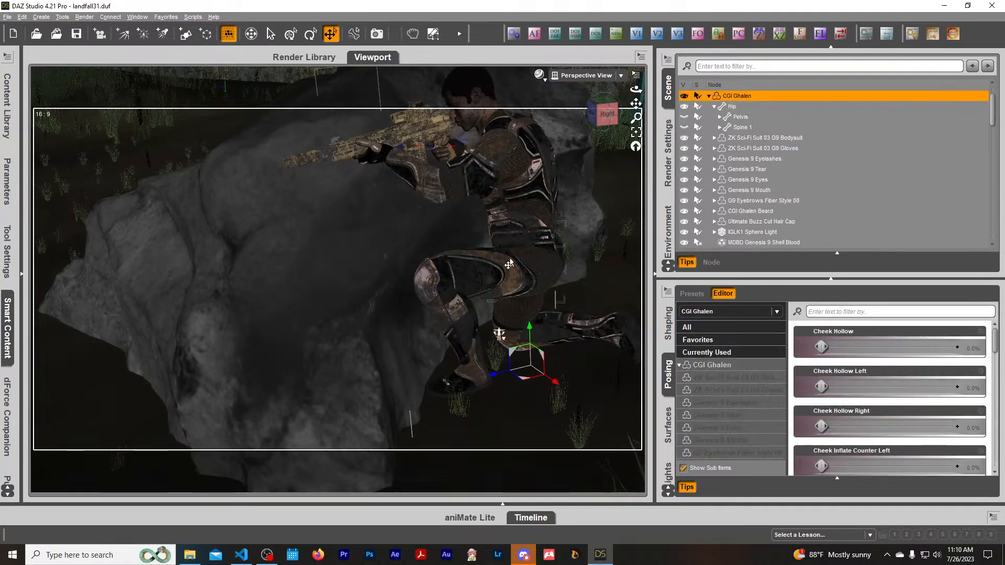
Find Modern Weapons Collection 2 Poses for Genesis 9 among the installed By Function pose products and open its poses.
left_click(7, 180)
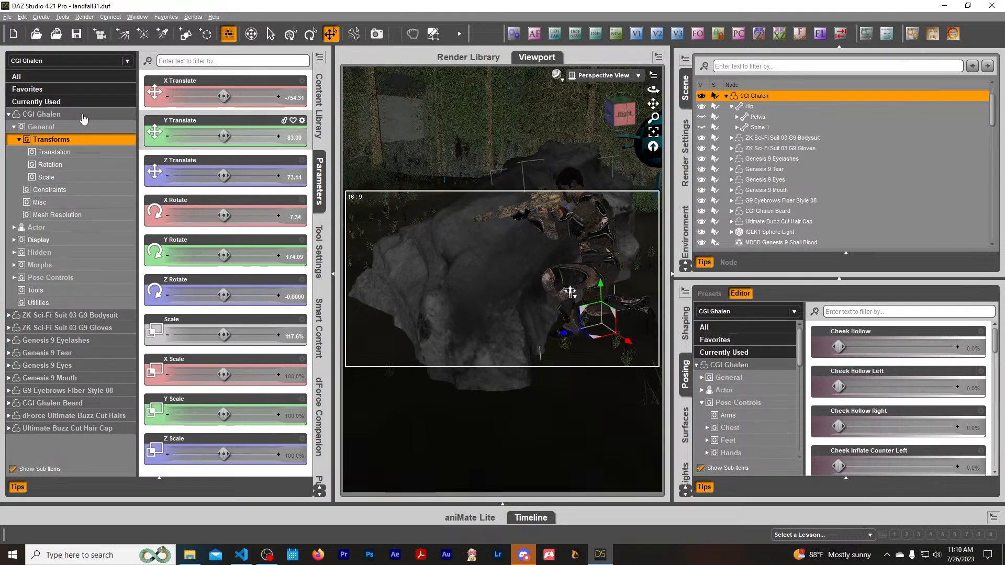
left_click(42, 114)
left_click(319, 328)
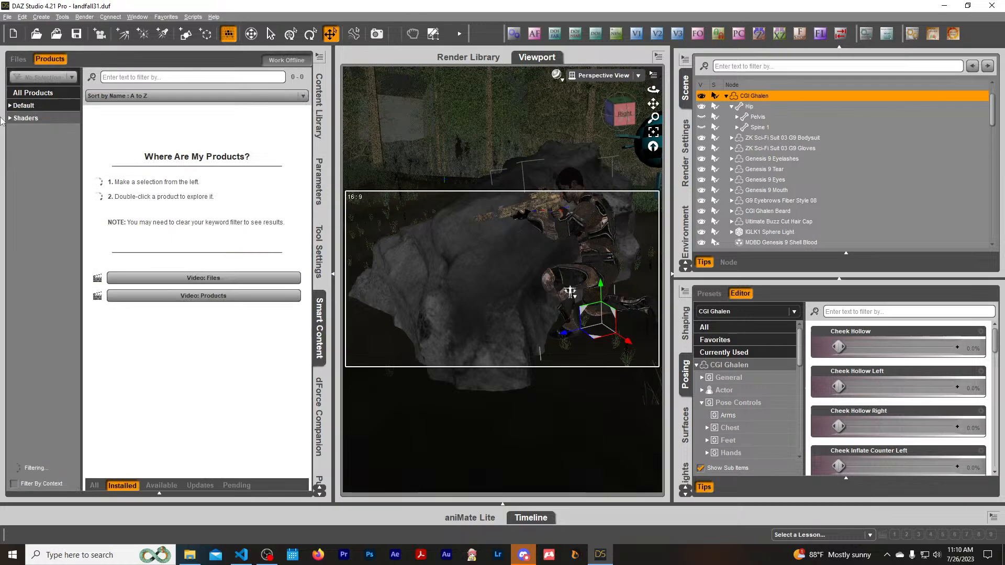
left_click(29, 107)
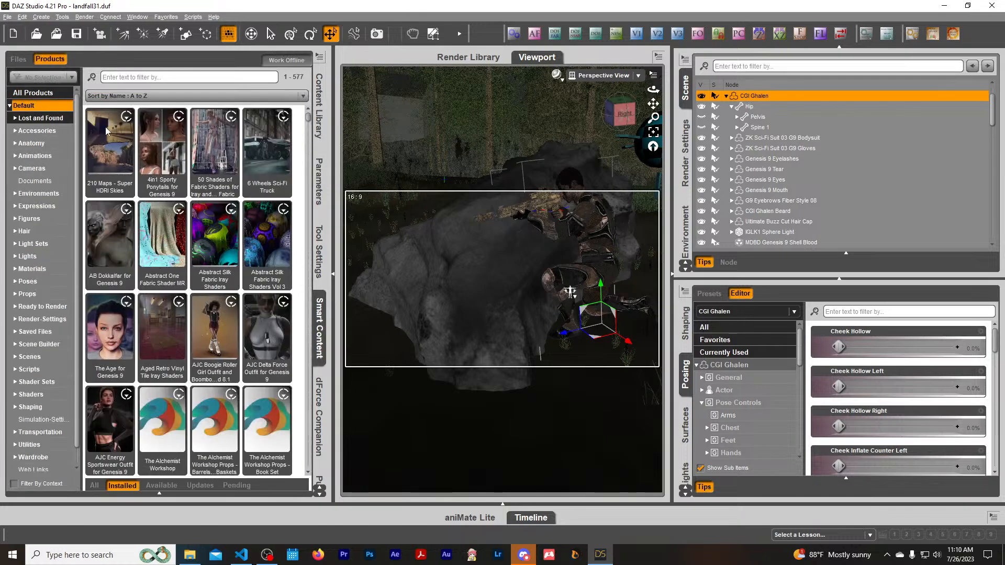
scroll(184, 264, "down", 5)
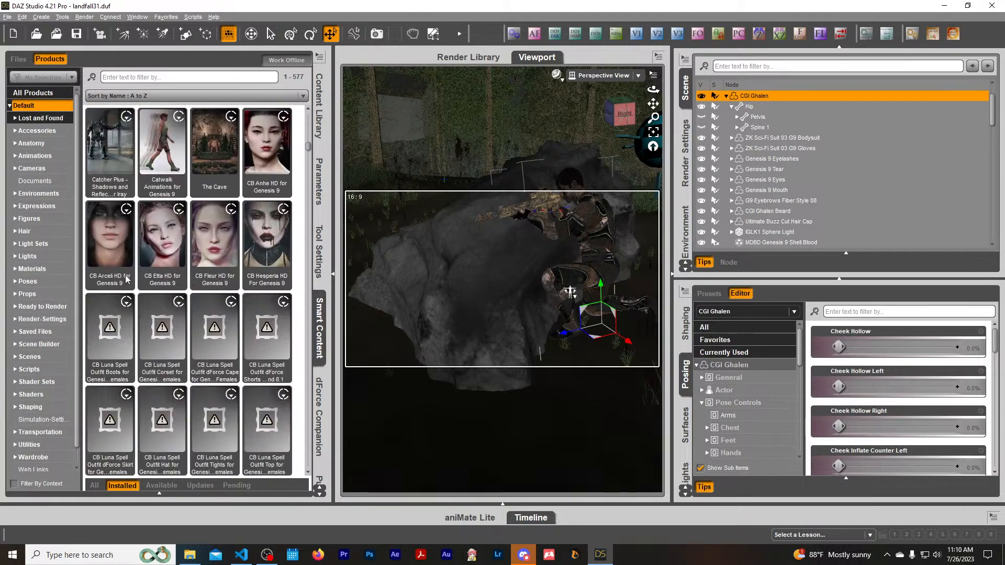
left_click(28, 281)
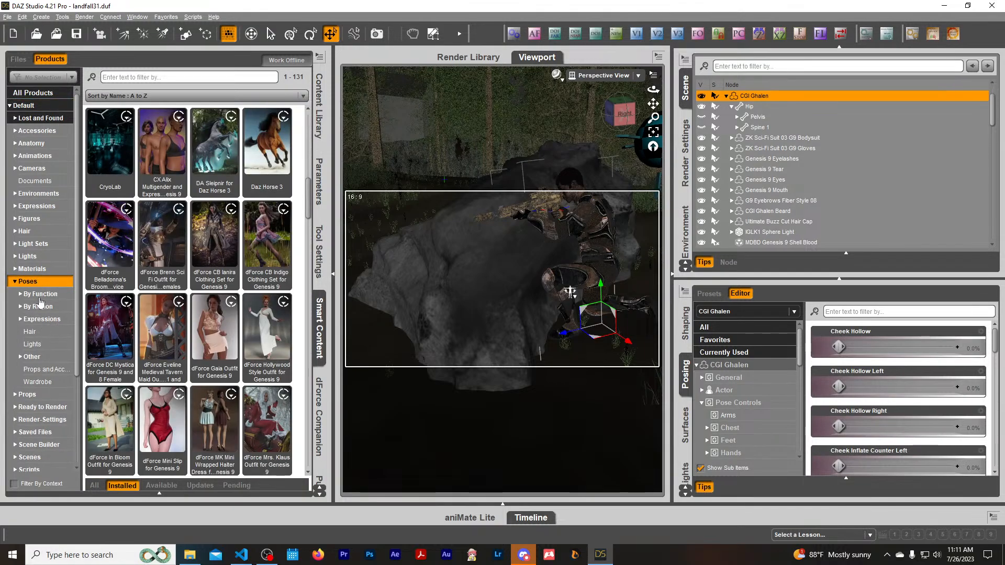
left_click(40, 294)
scroll(52, 342, "down", 2)
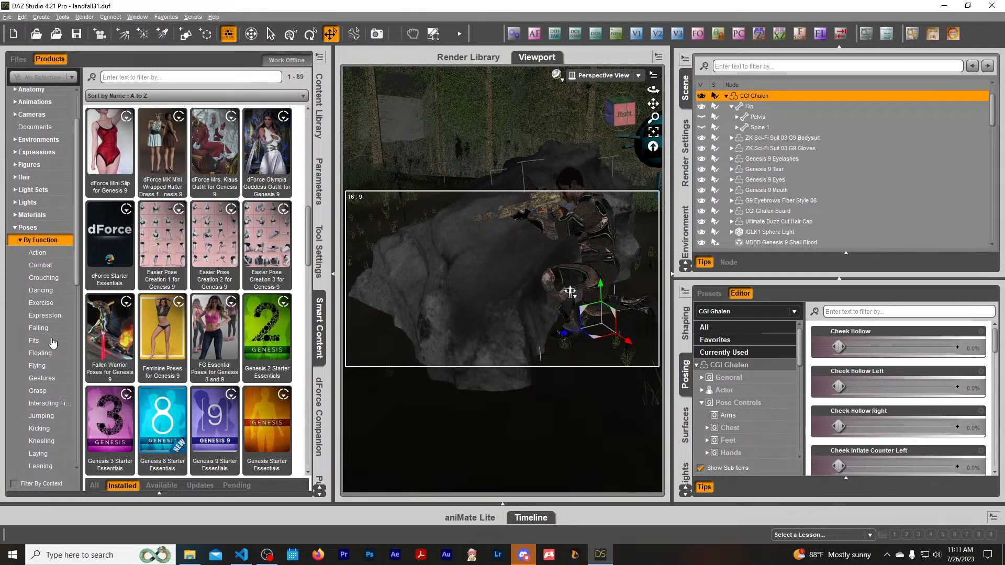
scroll(53, 342, "down", 2)
scroll(168, 299, "up", 5)
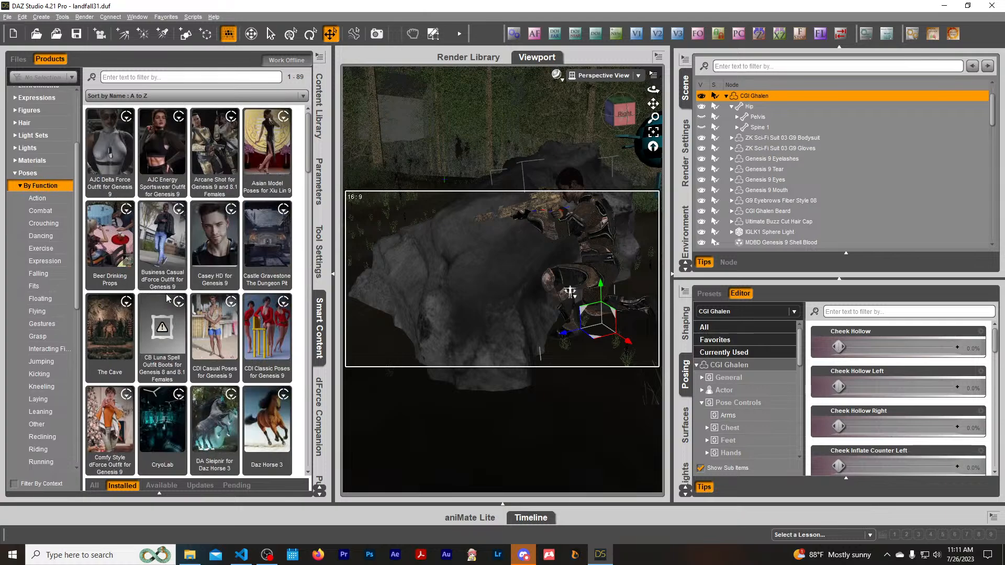
scroll(167, 299, "down", 10)
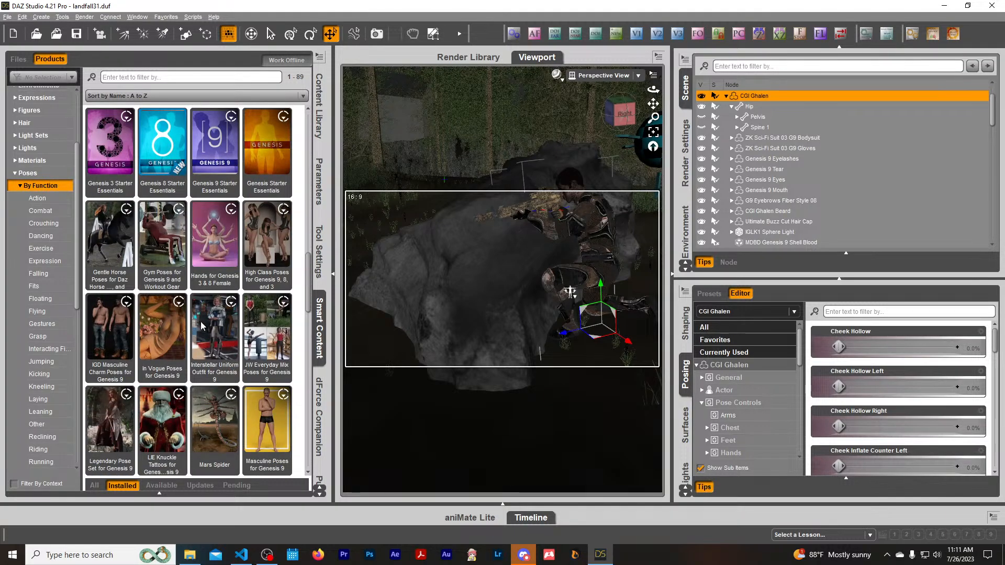
scroll(201, 324, "down", 5)
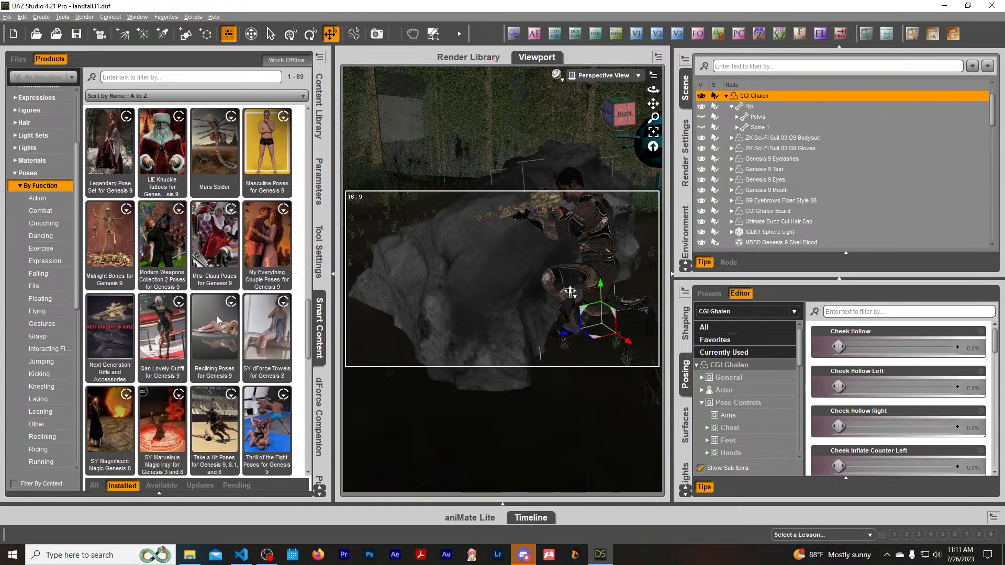
double_click(168, 242)
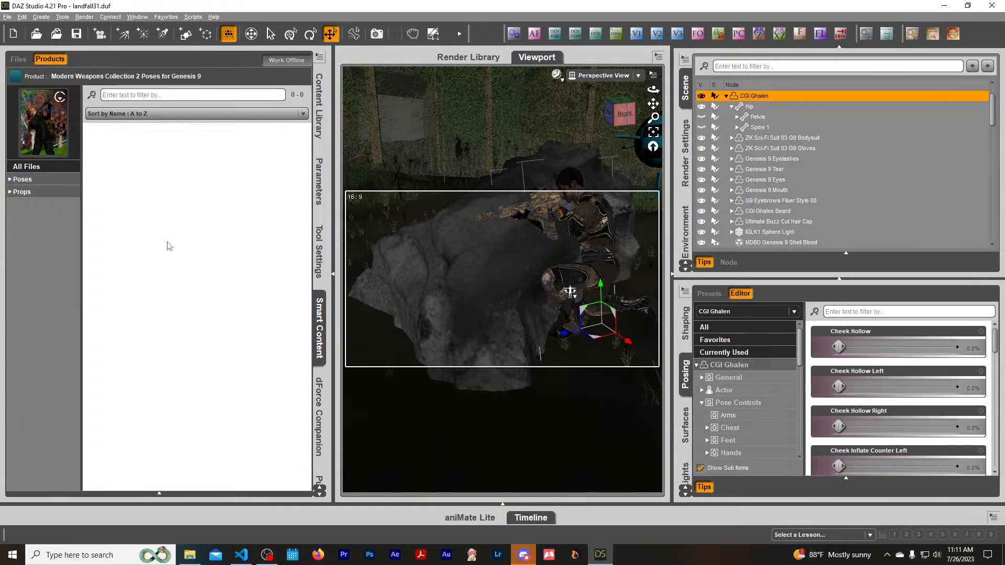
left_click(22, 179)
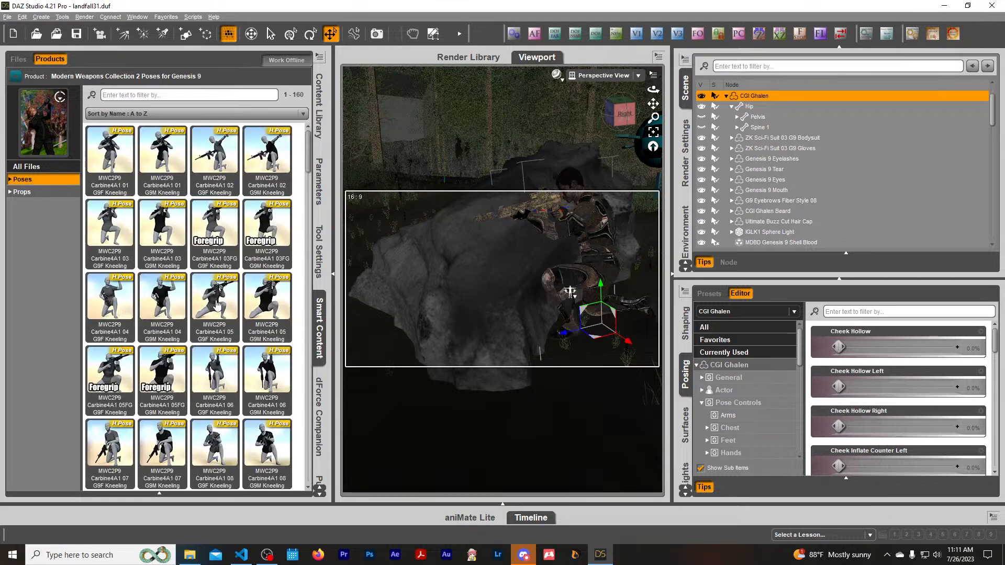
Apply the MWC2P9 Carbine4A1 12FG G9M Standing foregrip pose to CGI Ghalen and frame him in the view.
scroll(218, 305, "down", 5)
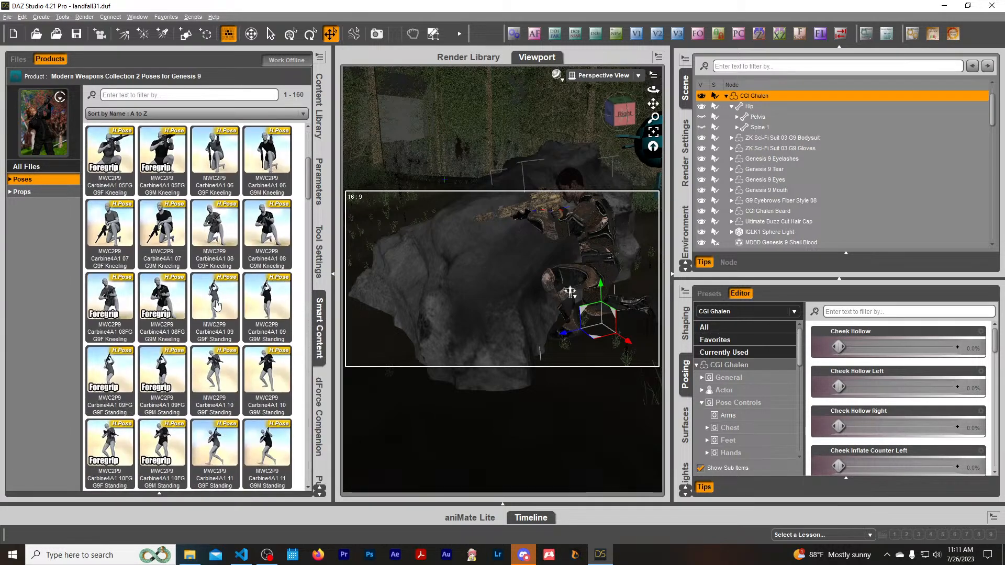
scroll(217, 305, "down", 5)
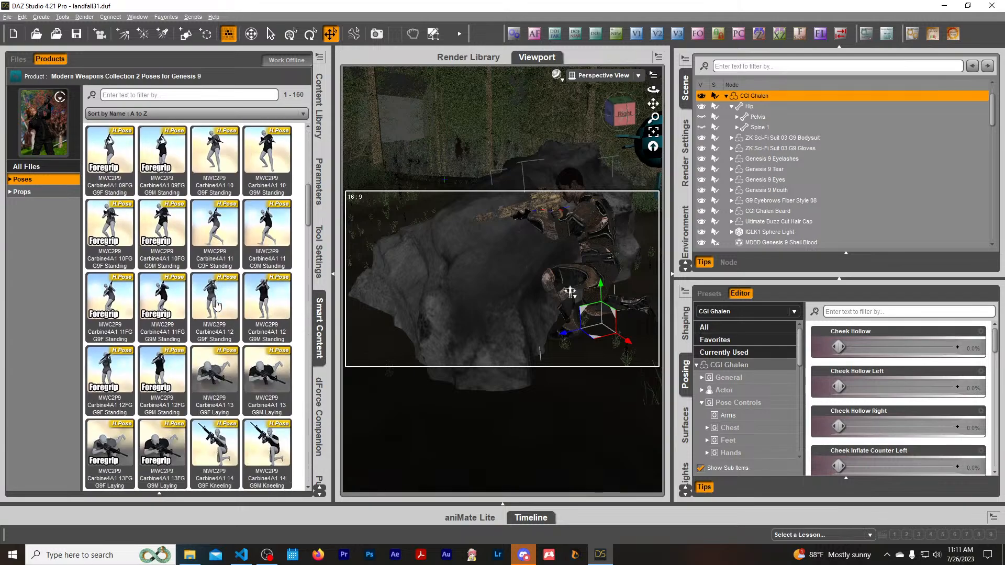
double_click(167, 373)
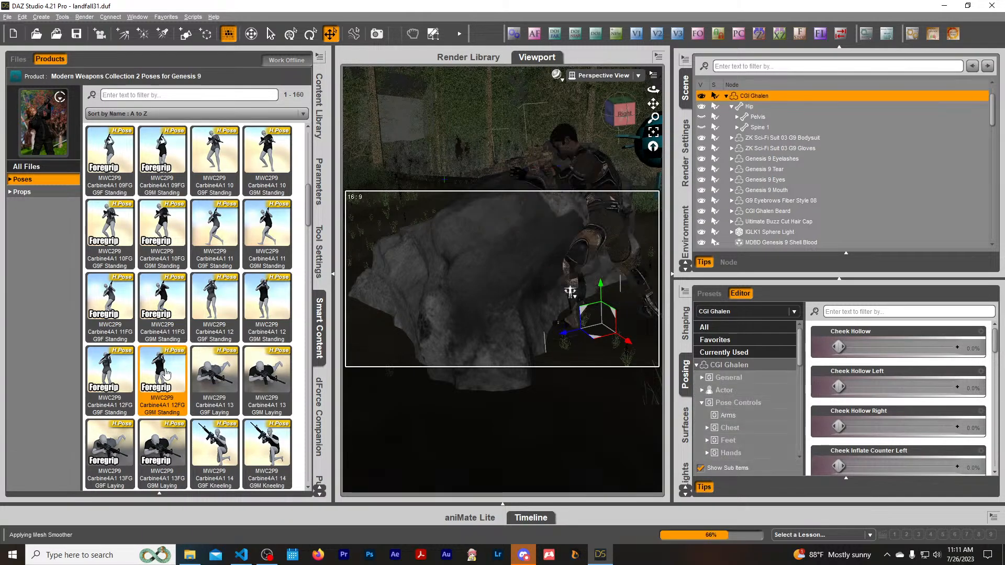
left_click(615, 114)
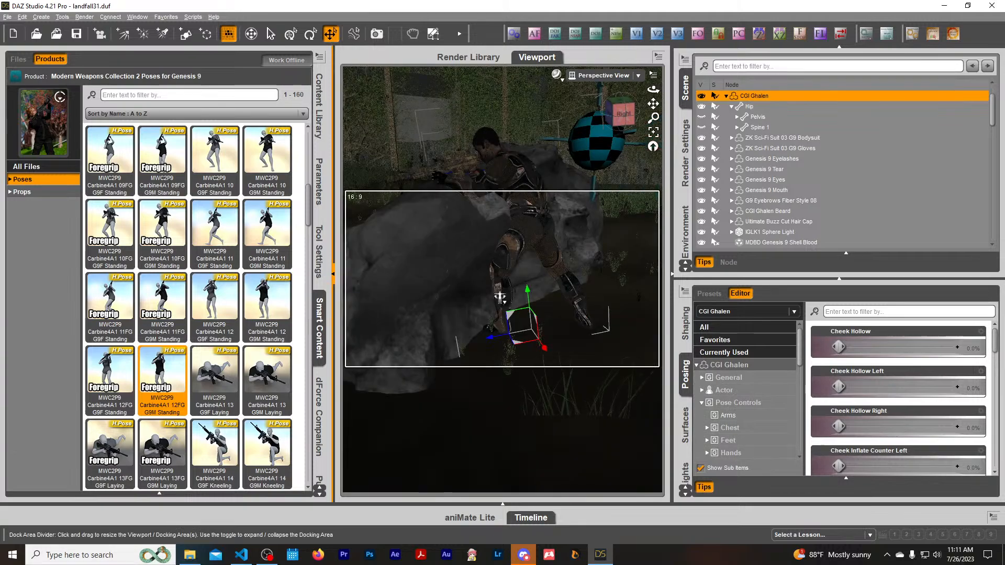
left_click(652, 135)
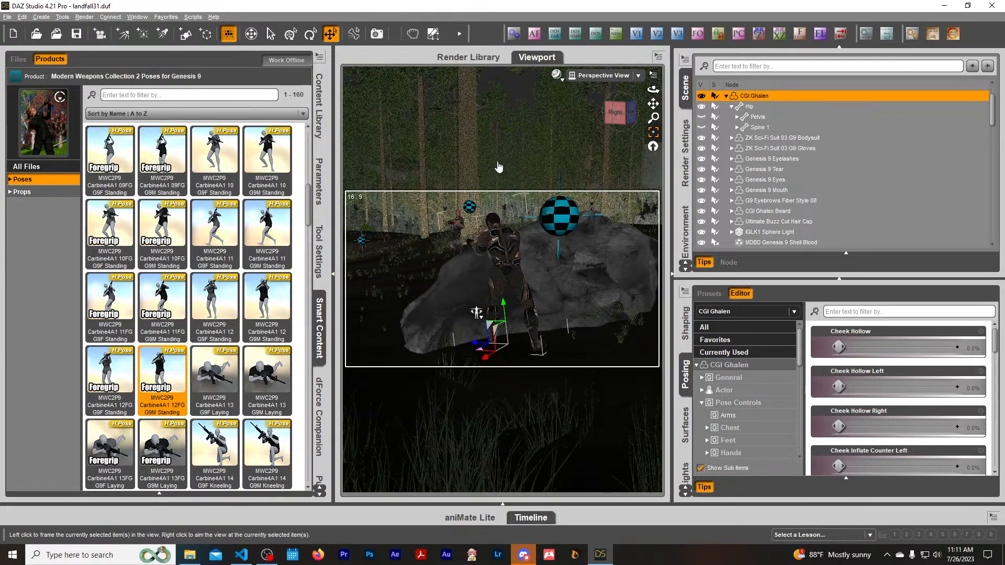
Rotate CGI Ghalen beside the large rock to about 151° on the Y axis with the Rotate tool.
scroll(496, 167, "up", 4)
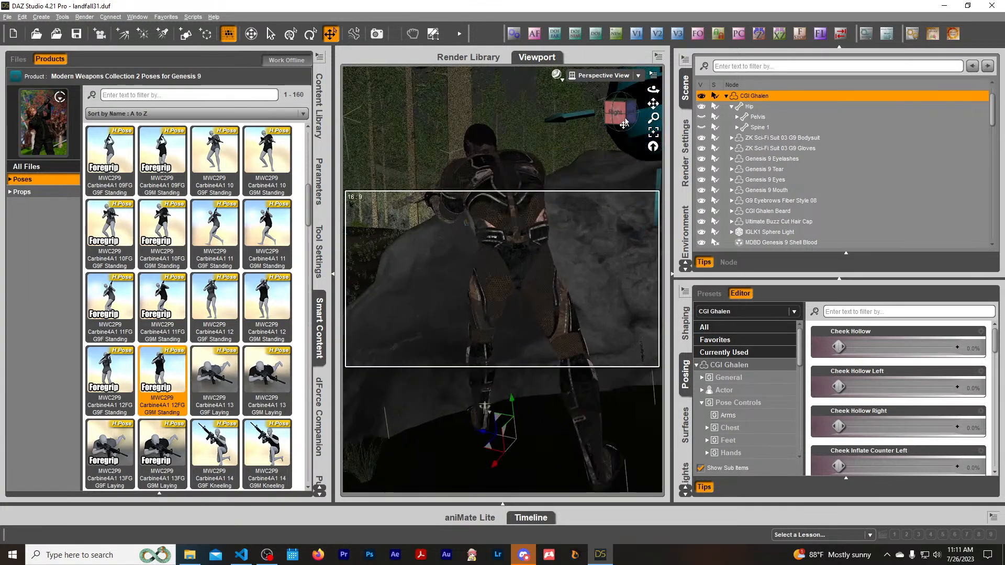
left_click_drag(622, 118, 554, 255)
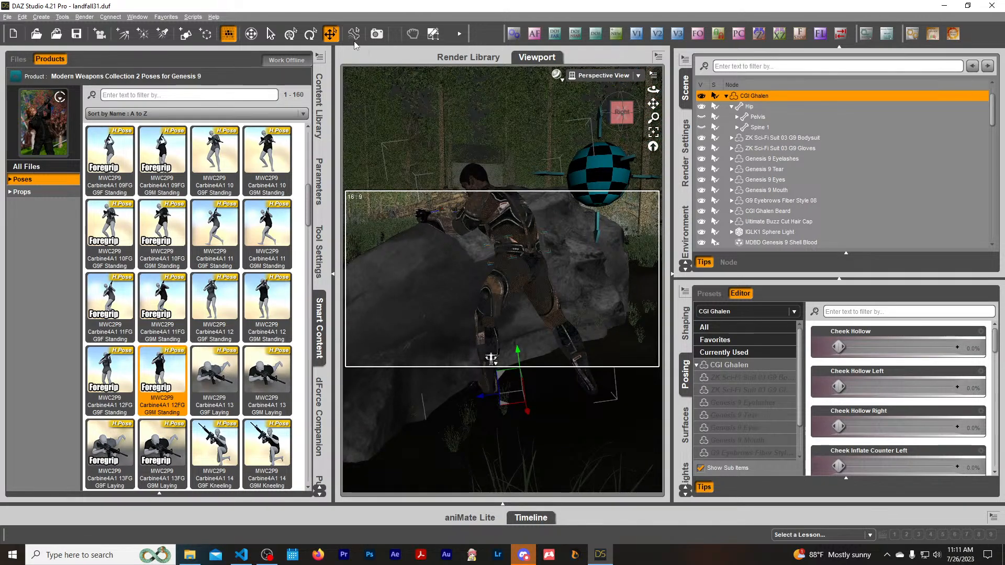
left_click(312, 35)
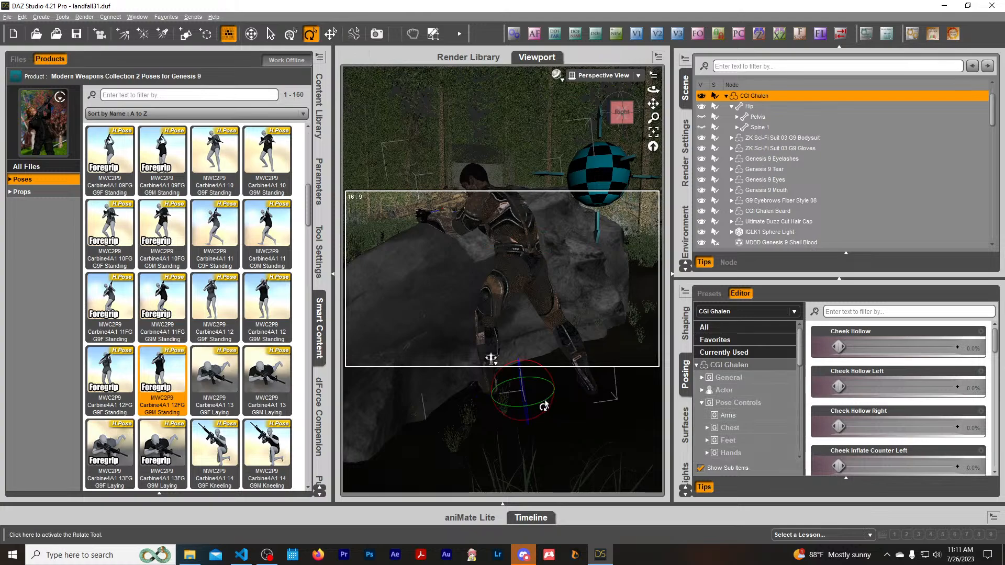
left_click_drag(544, 407, 537, 409)
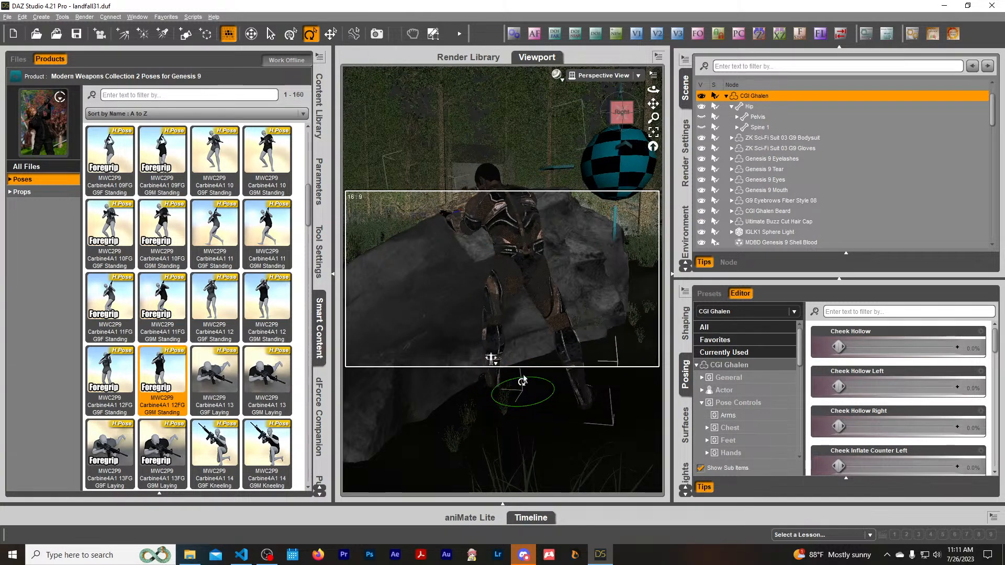
Set the Bend of CGI Ghalen's Spine 1 to -7.22 to change the lean of his upper body.
left_click(515, 250)
left_click(319, 183)
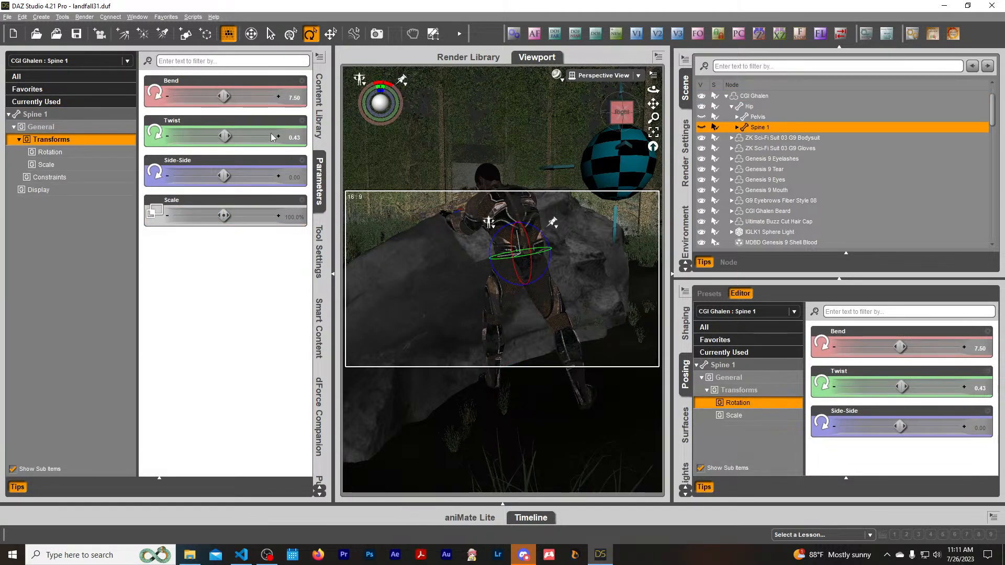
left_click_drag(224, 96, 196, 97)
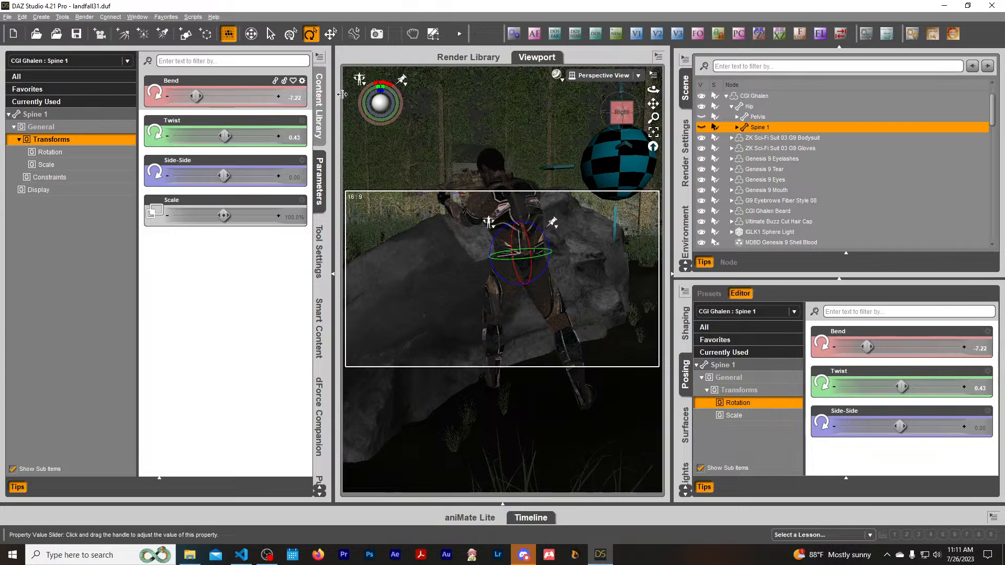
left_click(333, 273)
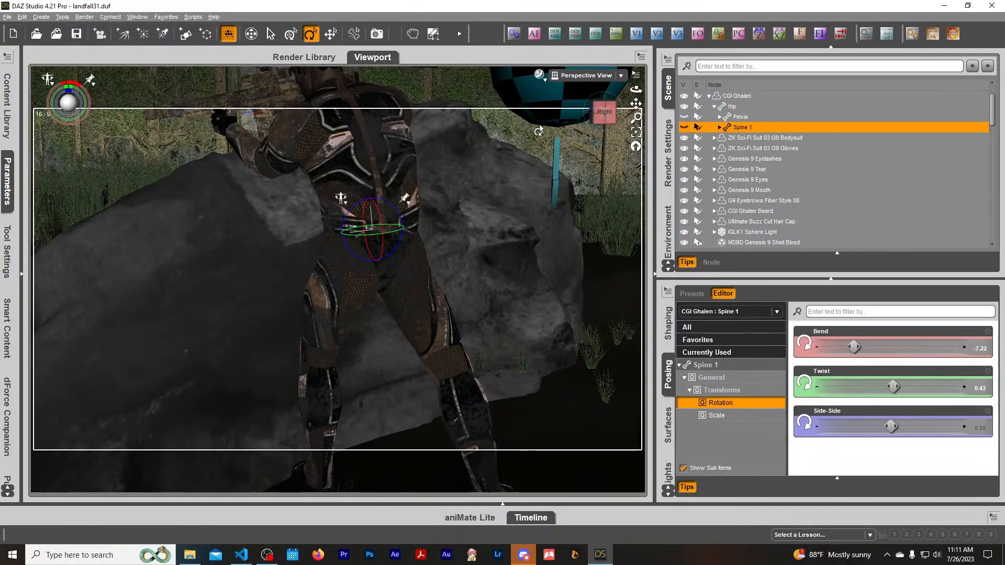
Turn the whole CGI Ghalen figure beside the rock by setting its Y Rotate to 129.95.
mouse_move(602, 114)
left_mouse_down()
mouse_move(582, 116)
mouse_move(604, 115)
mouse_move(595, 119)
left_mouse_up()
scroll(395, 97, "up", 2)
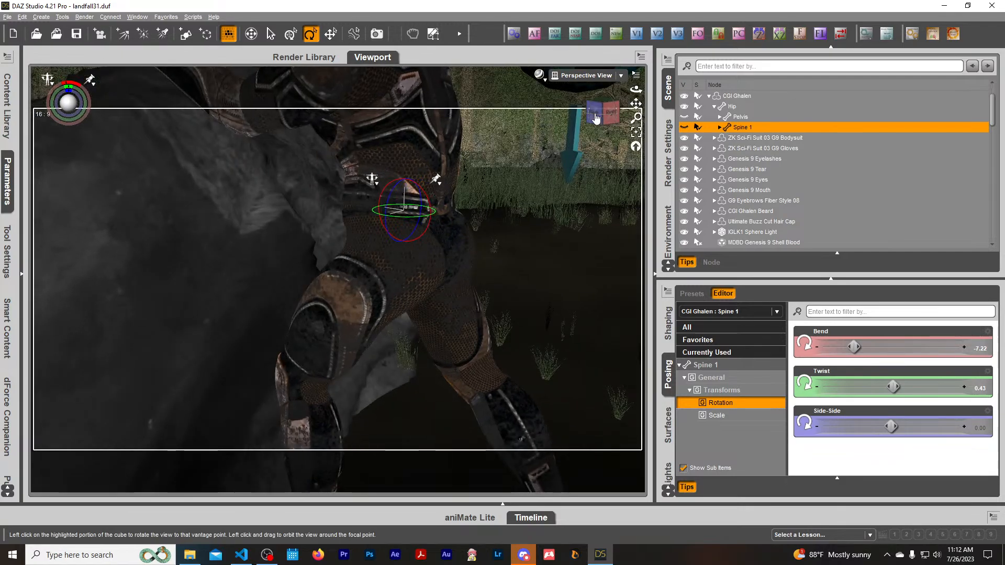
scroll(479, 131, "down", 5)
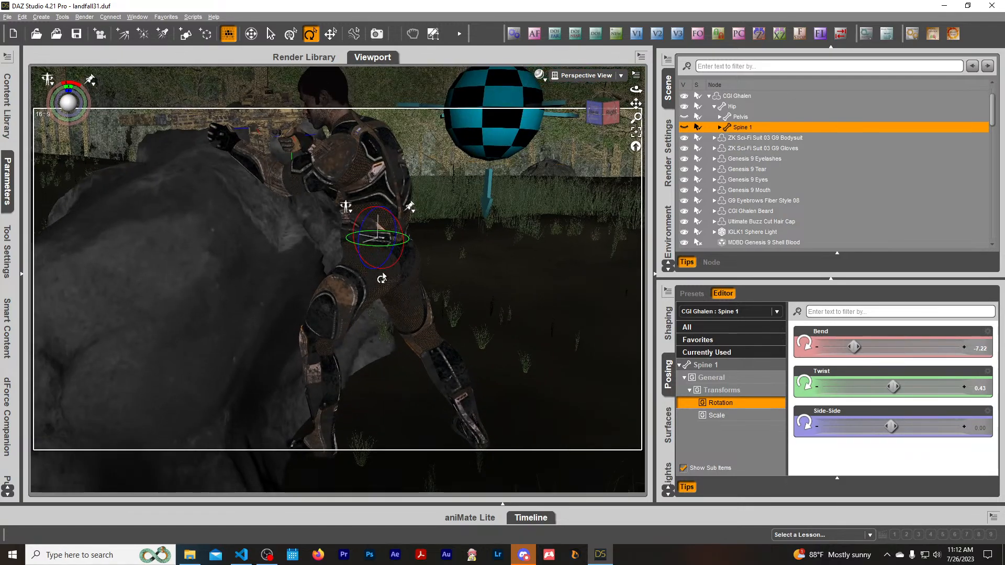
left_click(382, 292)
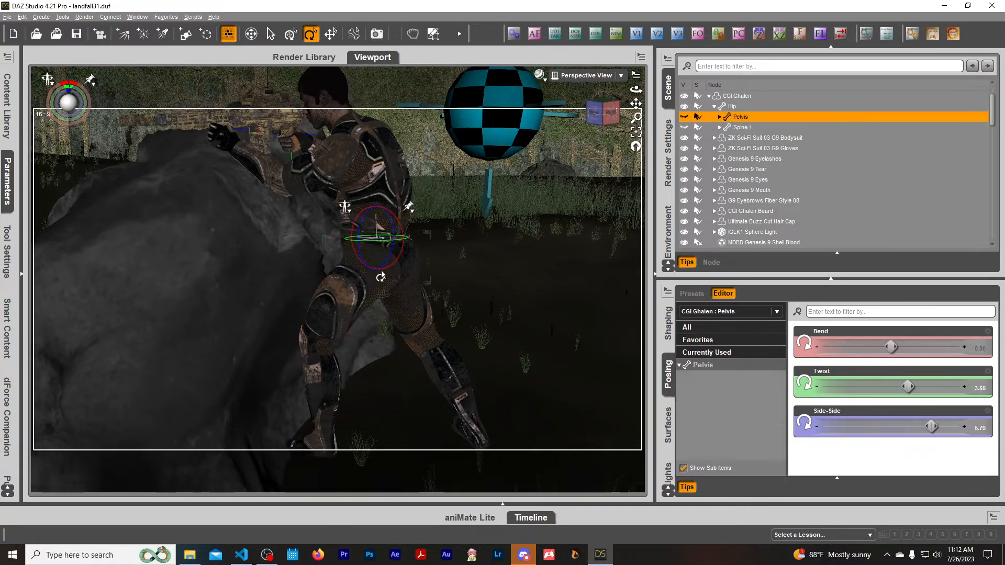
double_click(366, 168)
left_click(8, 183)
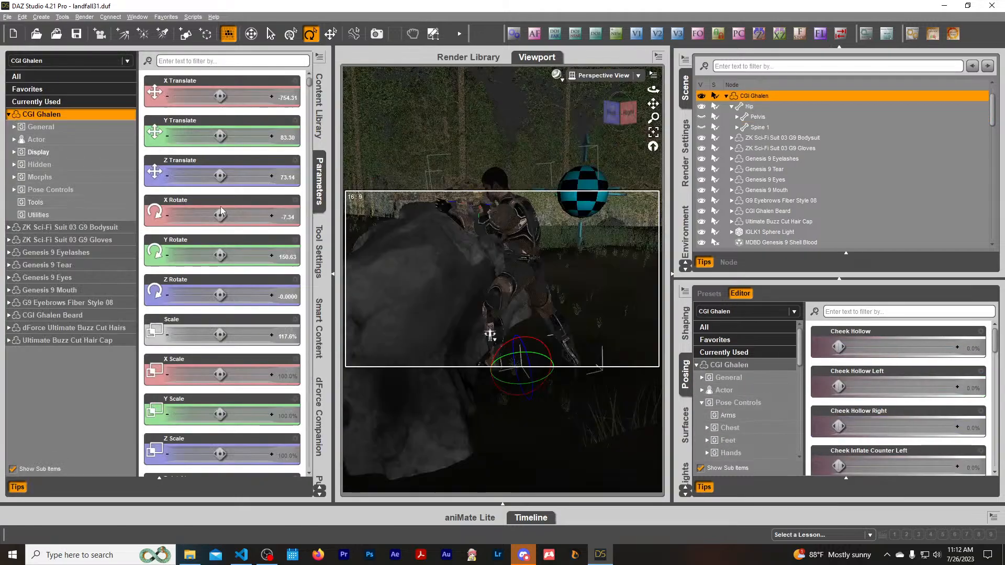
left_click_drag(220, 255, 200, 256)
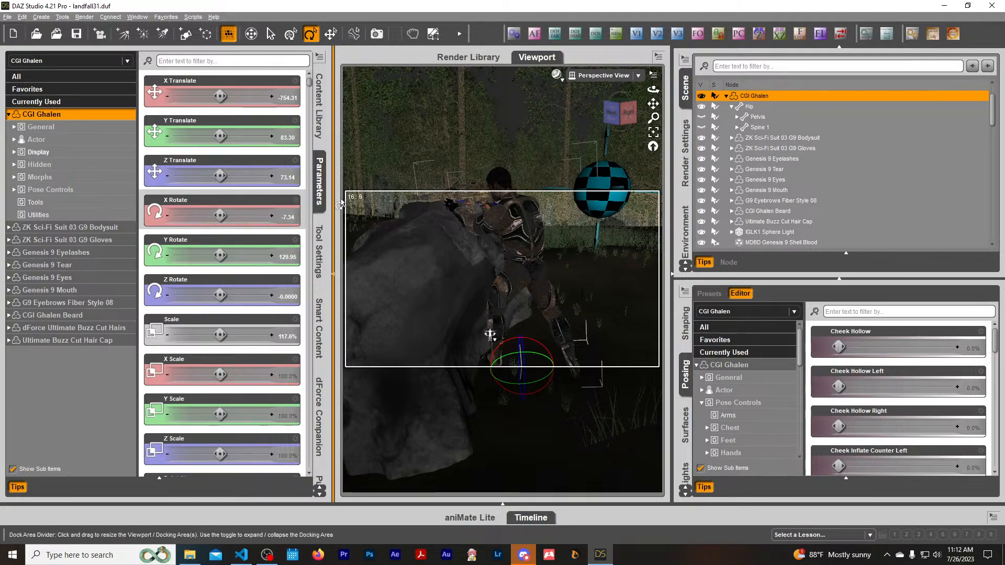
Check CGI Ghalen's rifle aim over the rock up close and set the figure's Y Rotate to 115.64.
left_click(319, 189)
scroll(330, 178, "up", 6)
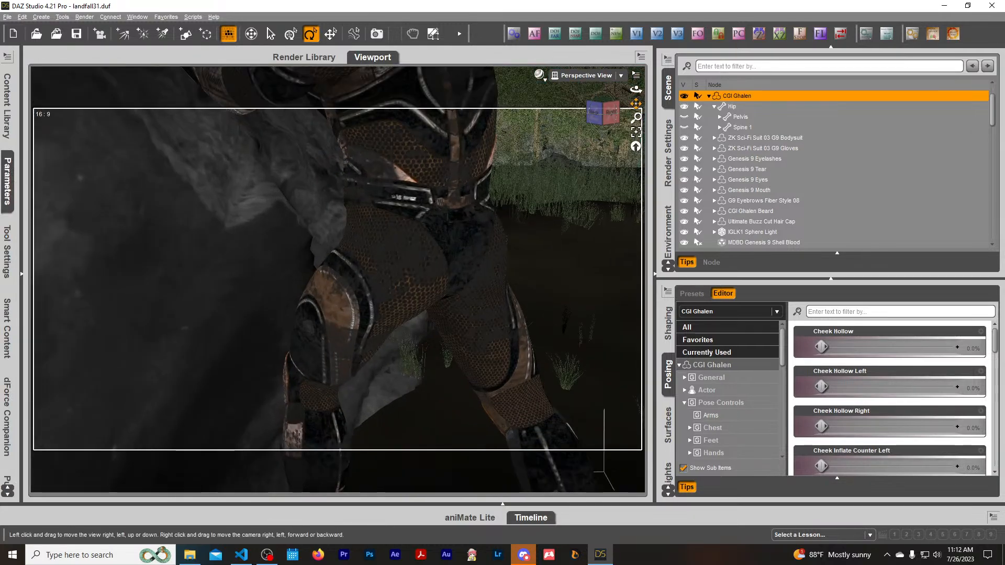
left_click_drag(635, 103, 660, 135)
left_click(608, 112)
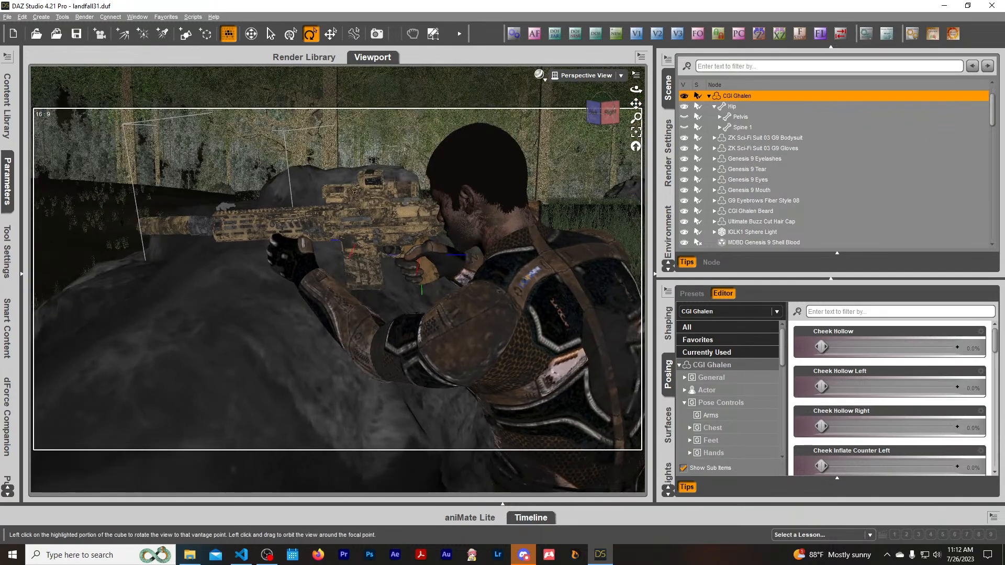
left_click_drag(606, 112, 574, 113)
left_click(600, 112)
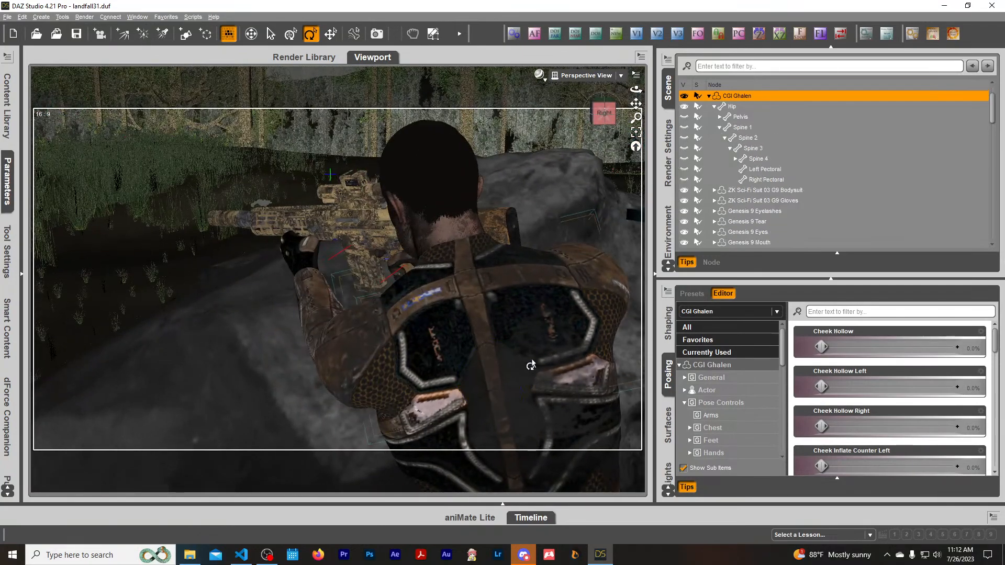
left_click(8, 183)
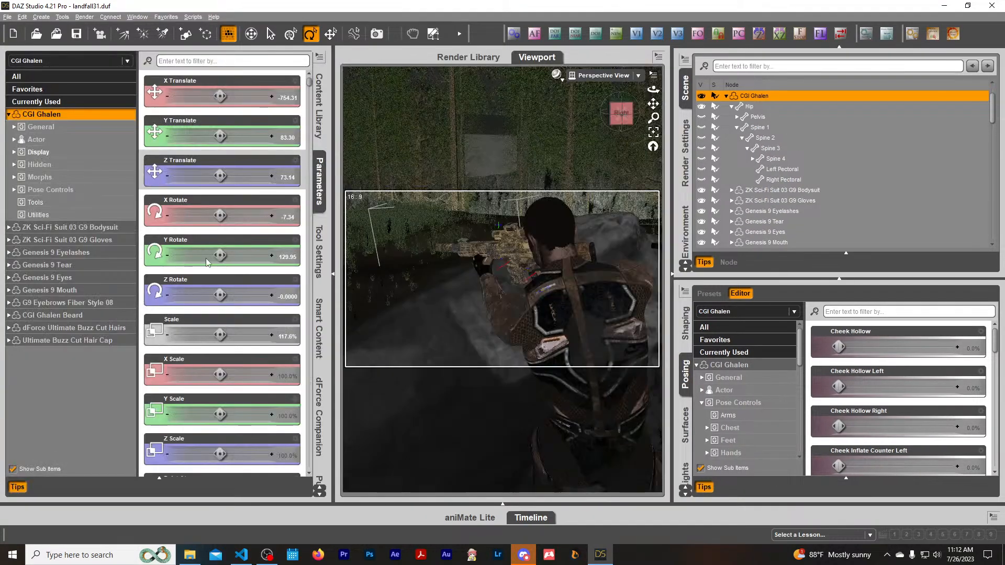
left_click_drag(219, 255, 203, 255)
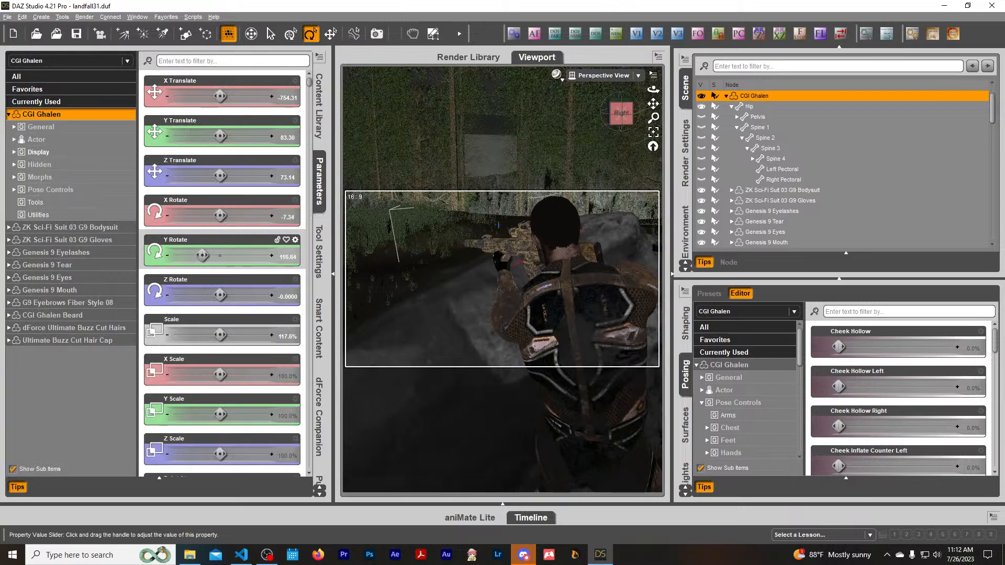
left_click(319, 184)
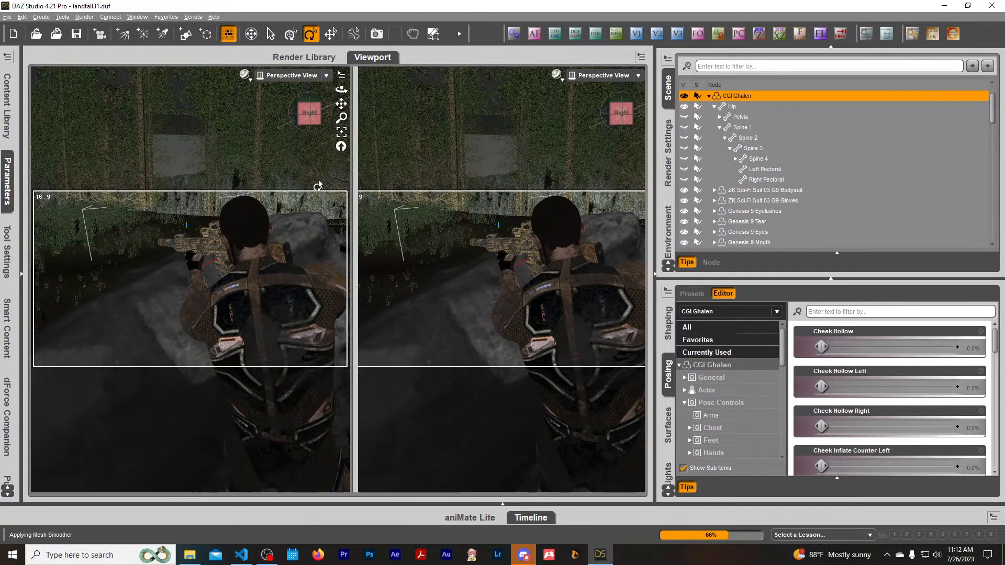
Set the Twist of CGI Ghalen's right shoulder to -14.24.
mouse_move(615, 119)
left_mouse_down()
mouse_move(566, 117)
mouse_move(632, 118)
mouse_move(597, 129)
mouse_move(604, 117)
left_mouse_up()
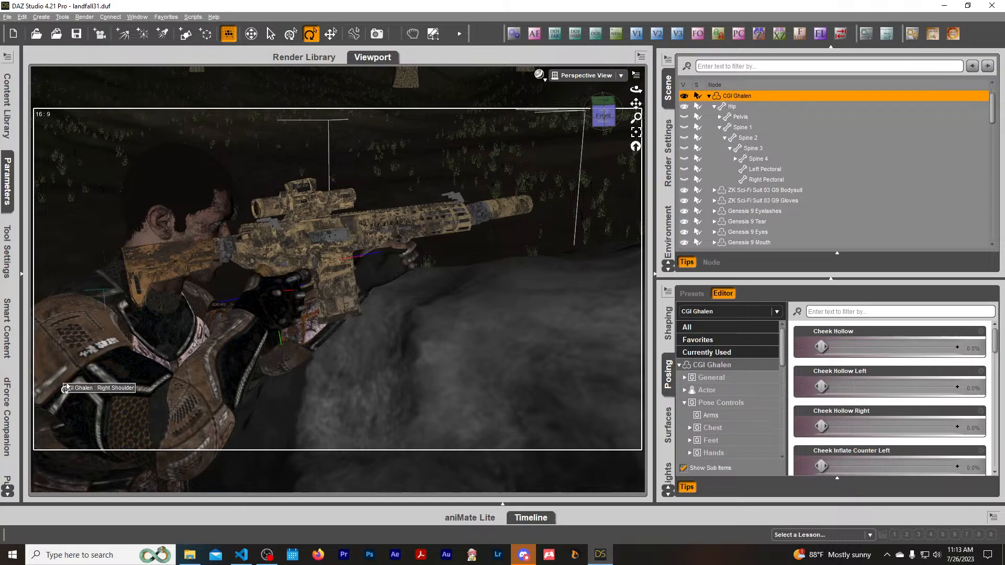
left_click(67, 337)
left_click(7, 183)
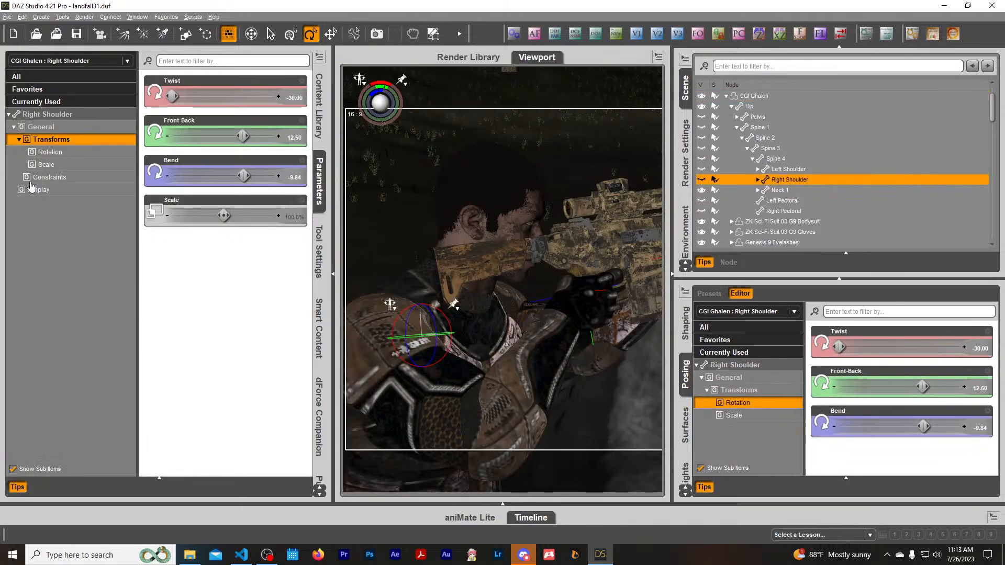
left_click_drag(186, 96, 199, 111)
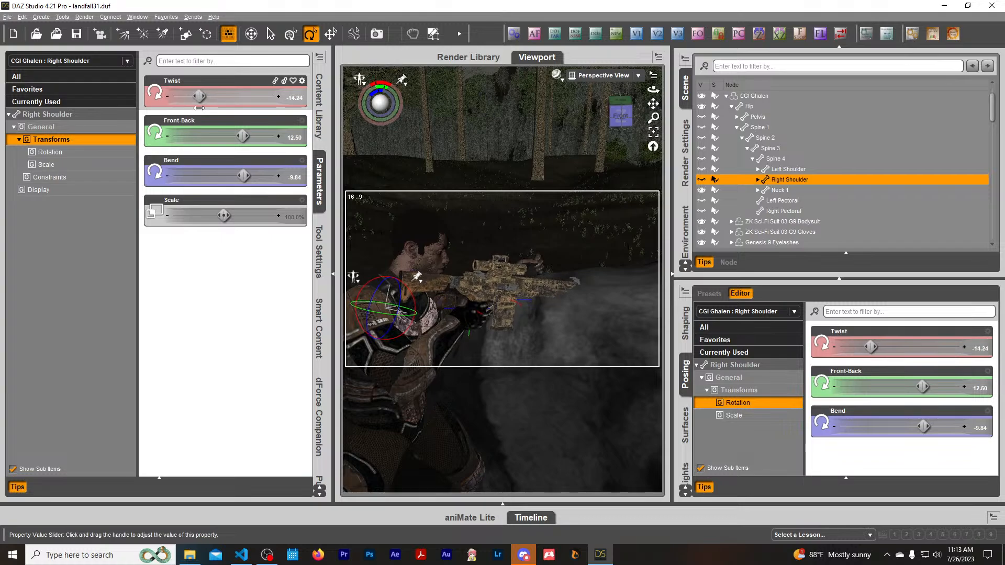
Rotate the NGR Attachment holding CGI Ghalen's rifle to an X Rotate of 74.40, raising the barrel.
left_click(457, 289)
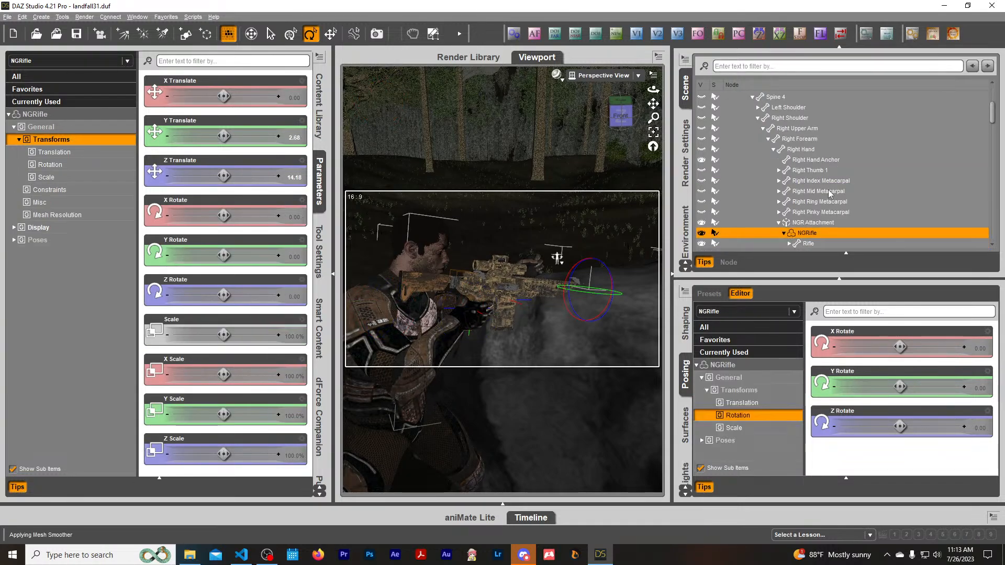
left_click(811, 221)
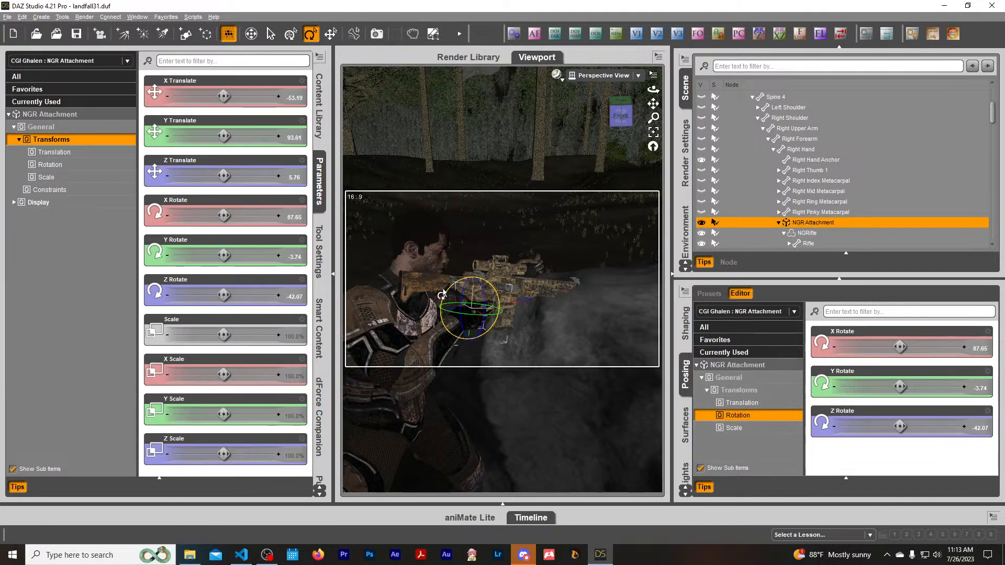
left_click_drag(444, 299, 440, 300)
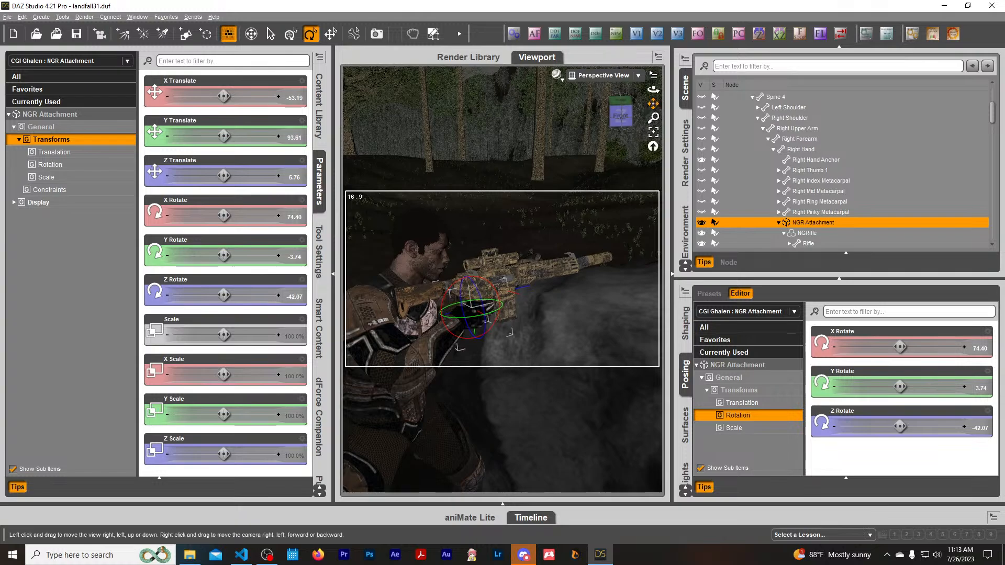
Set the Twist of CGI Ghalen's left shoulder to -6.97 and of his left forearm to -90.
left_click_drag(653, 104, 706, 75)
scroll(545, 201, "up", 5)
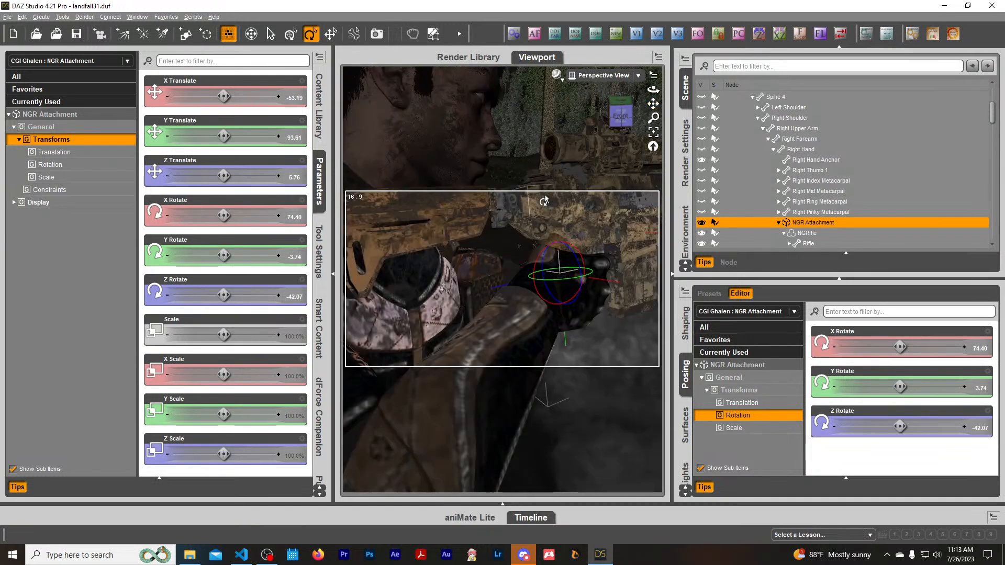
scroll(618, 133, "down", 3)
left_click_drag(619, 124, 614, 91)
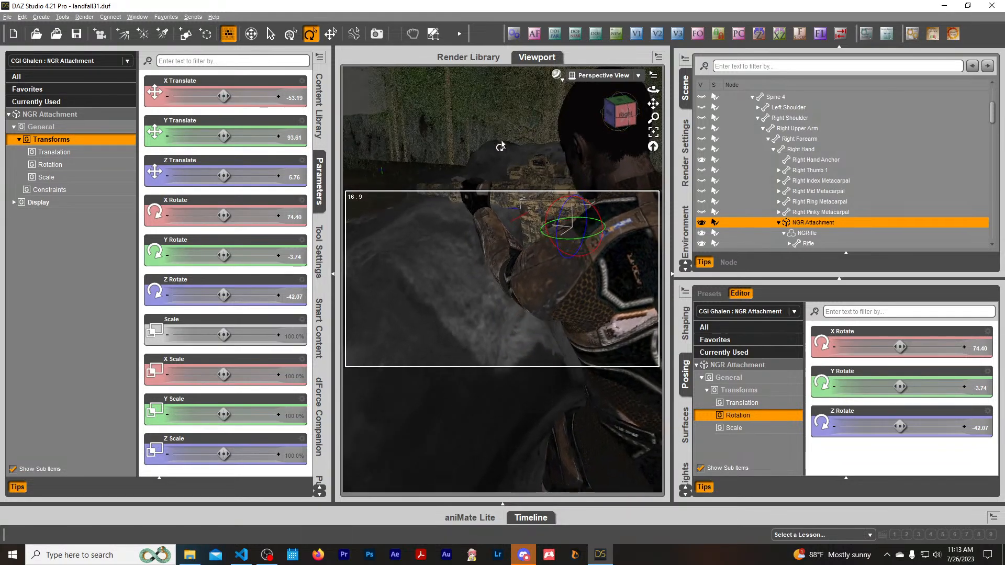
scroll(501, 145, "up", 4)
scroll(500, 146, "up", 3)
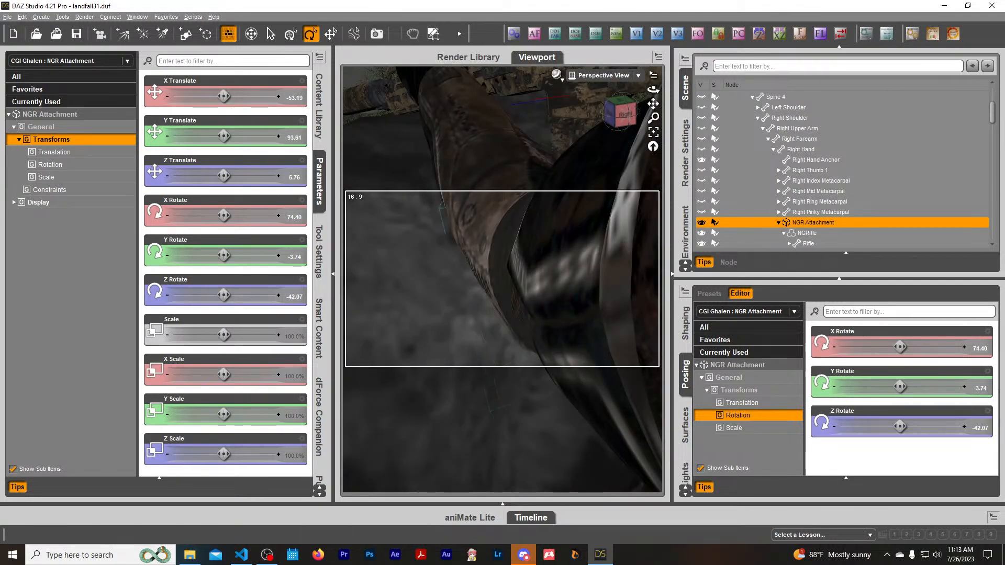
left_click_drag(652, 104, 653, 151)
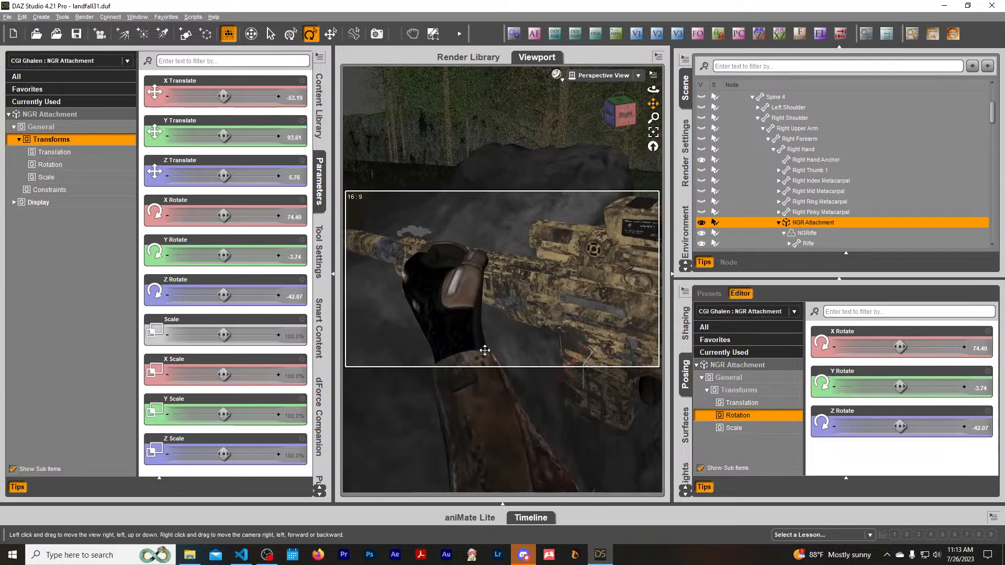
scroll(484, 354, "down", 3)
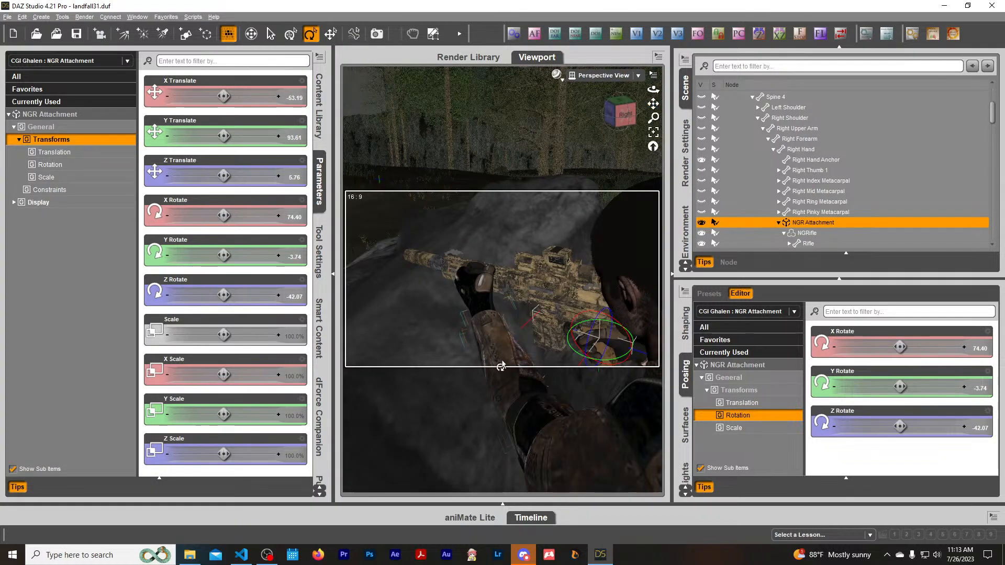
left_click(581, 454)
left_click_drag(196, 97, 212, 97)
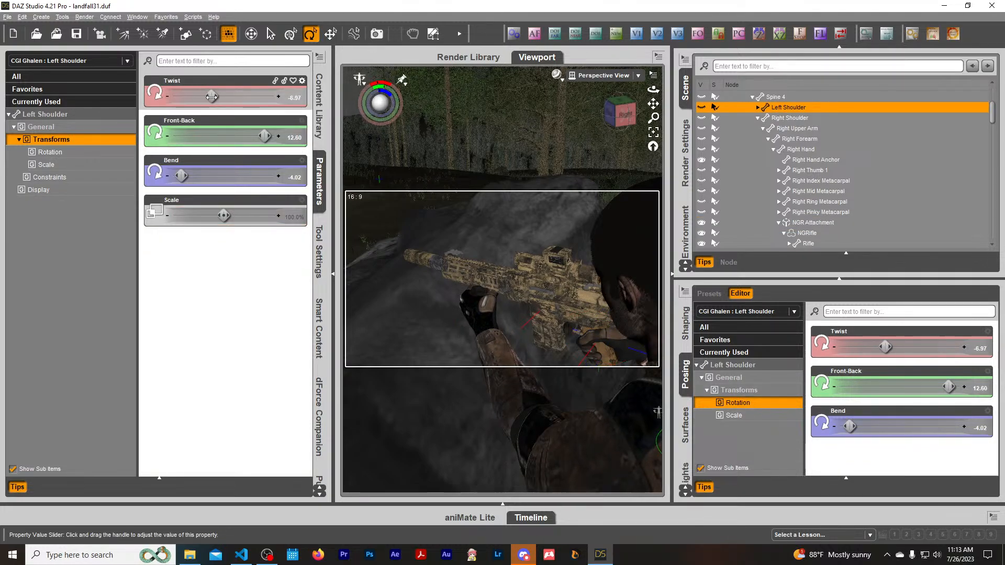
left_click(499, 386)
left_click_drag(225, 95, 154, 96)
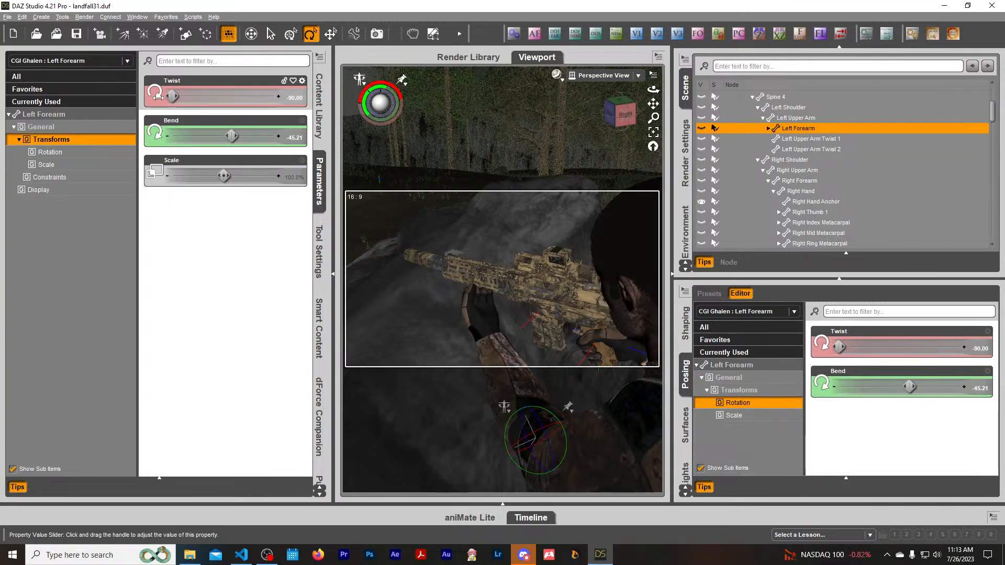
Try to move CGI Ghalen's left hand under the rifle with the Translate tool, and undo the move.
left_click(488, 318)
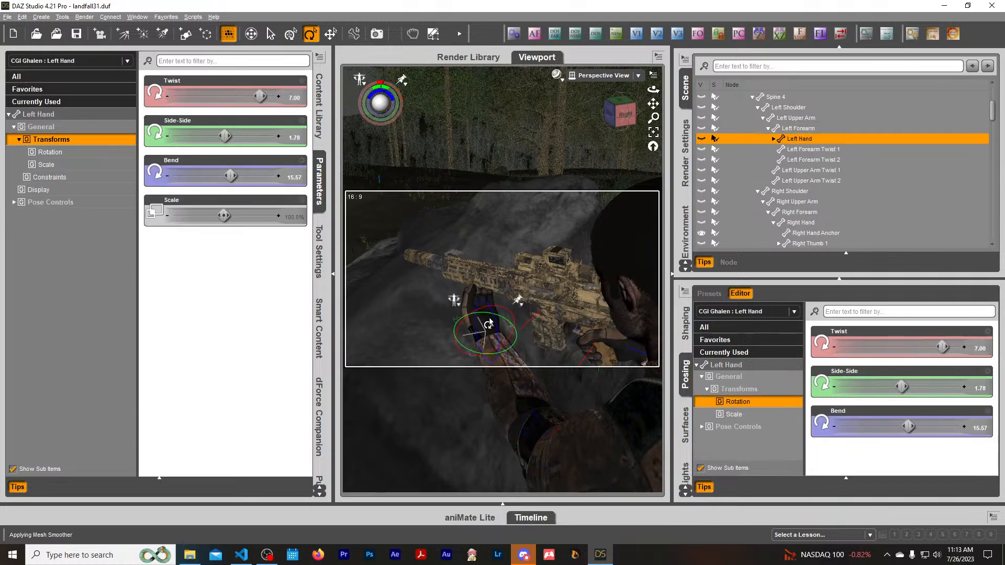
left_click(332, 32)
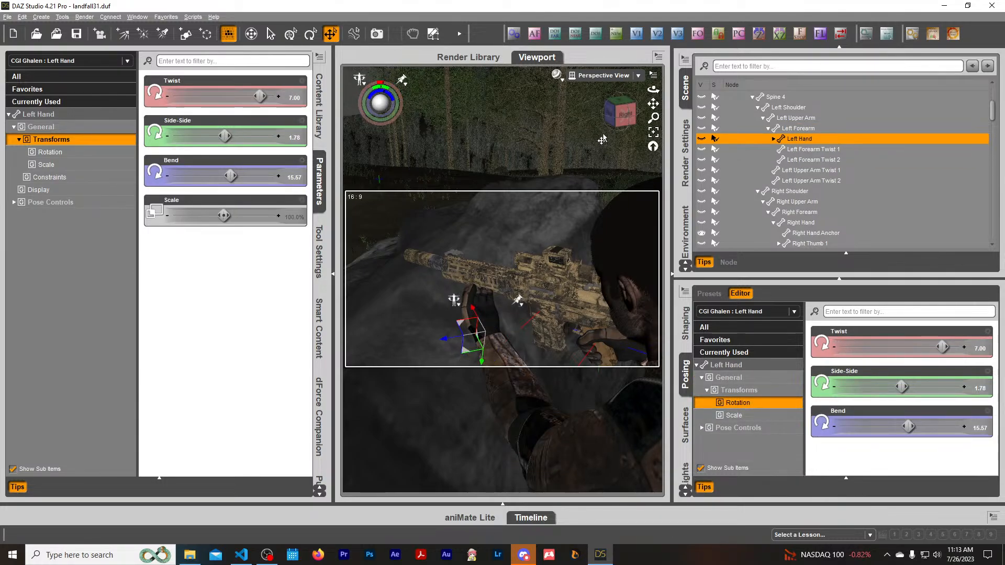
left_click_drag(618, 109, 674, 106)
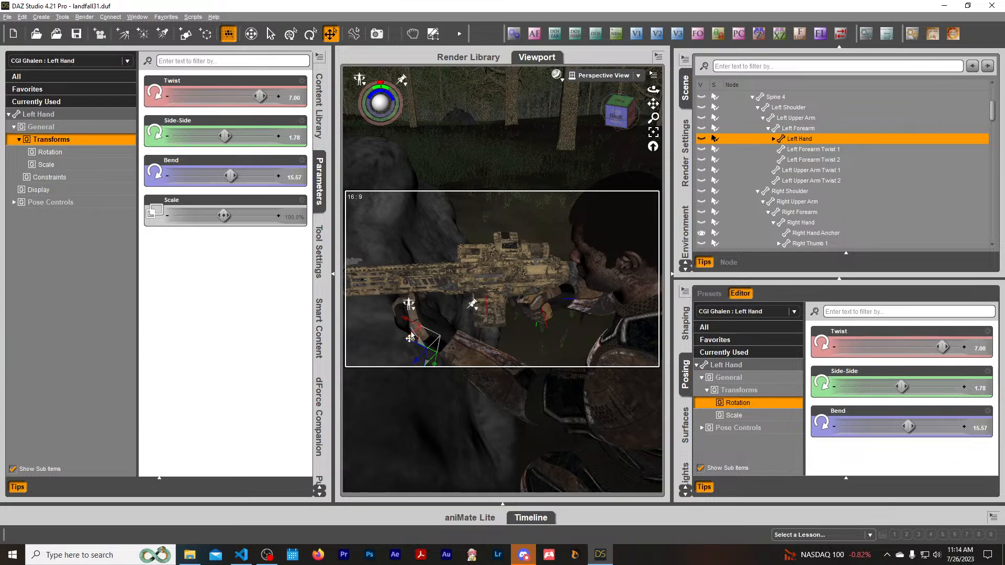
left_click_drag(409, 336, 409, 331)
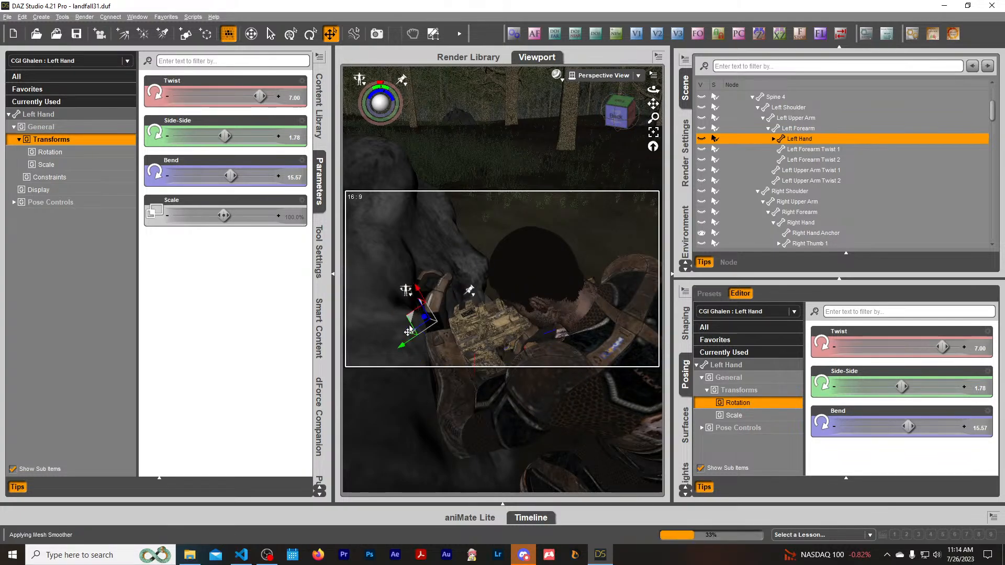
key("ctrl+z")
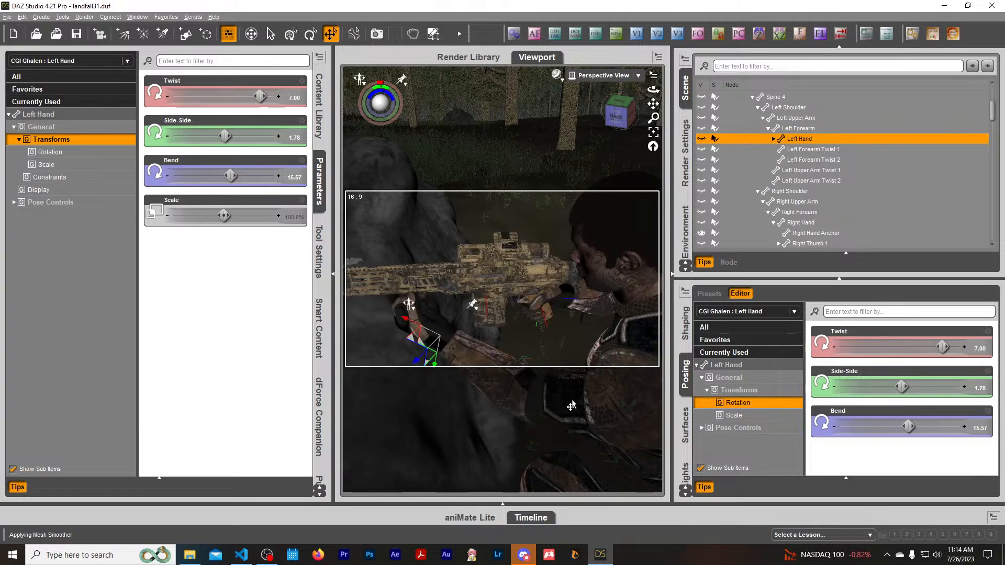
Set the Twist of CGI Ghalen's left upper arm to -11.04 and the Bend of his left hand to 45.15.
left_click(571, 405)
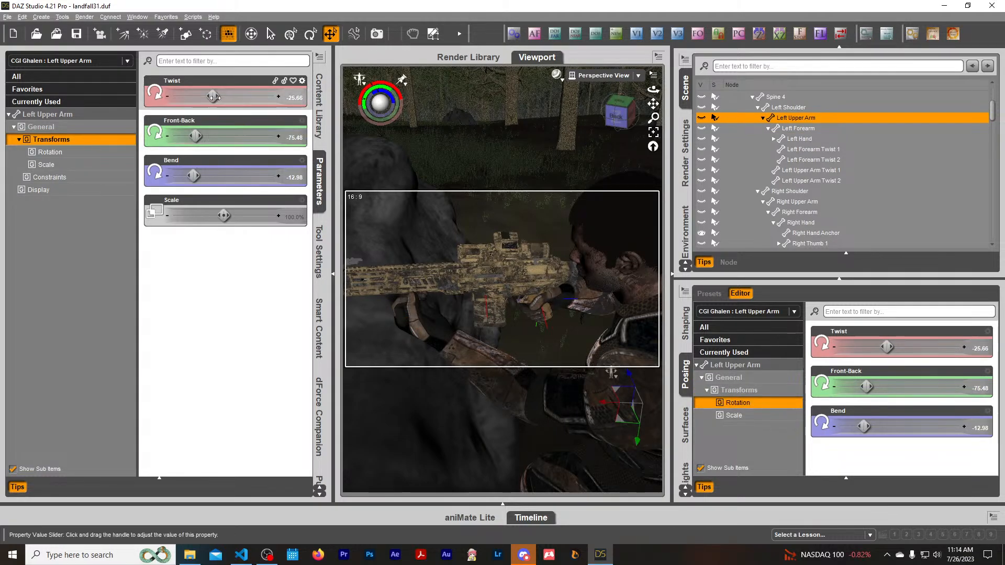
left_click_drag(214, 96, 222, 97)
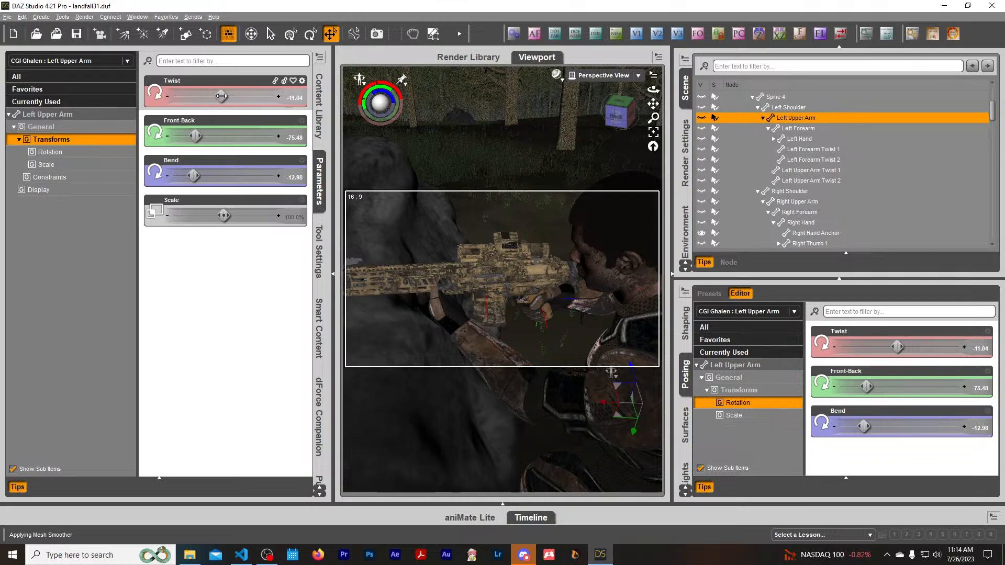
left_click(455, 314)
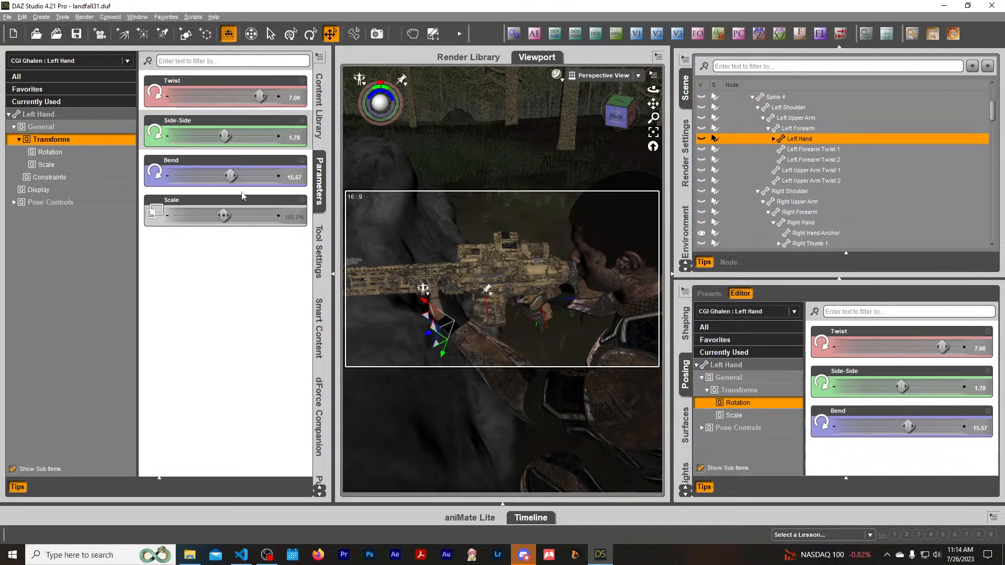
left_click_drag(230, 176, 255, 176)
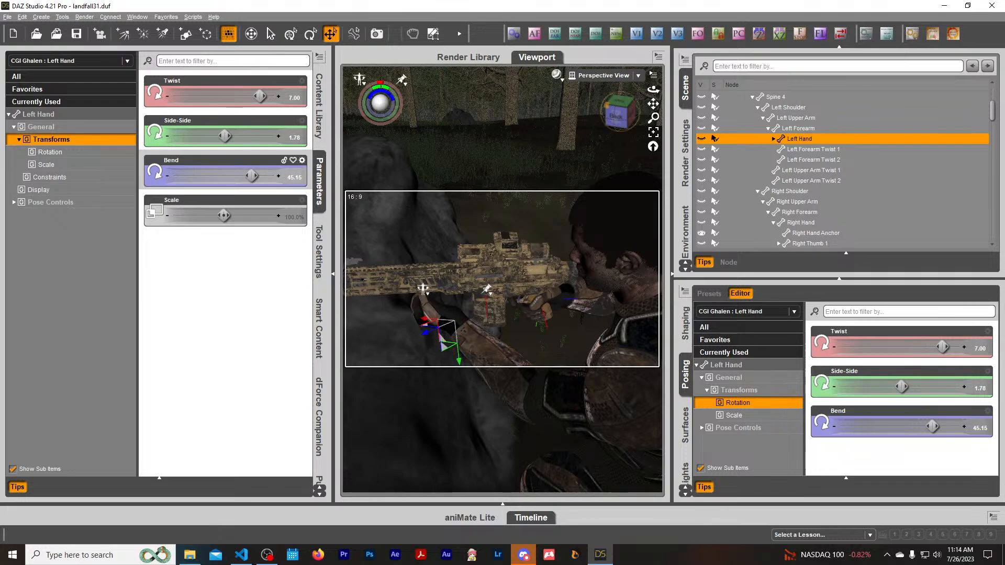
Try twisting CGI Ghalen's Left Thumb 1 to its negative limit of -15, and undo the twist.
left_click_drag(617, 109, 632, 118)
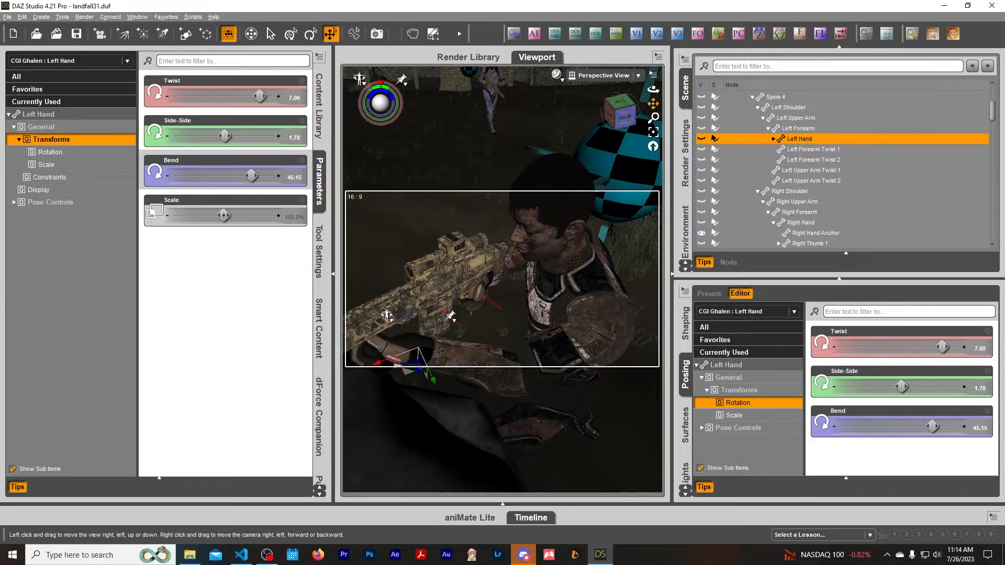
left_click_drag(656, 106, 743, 94)
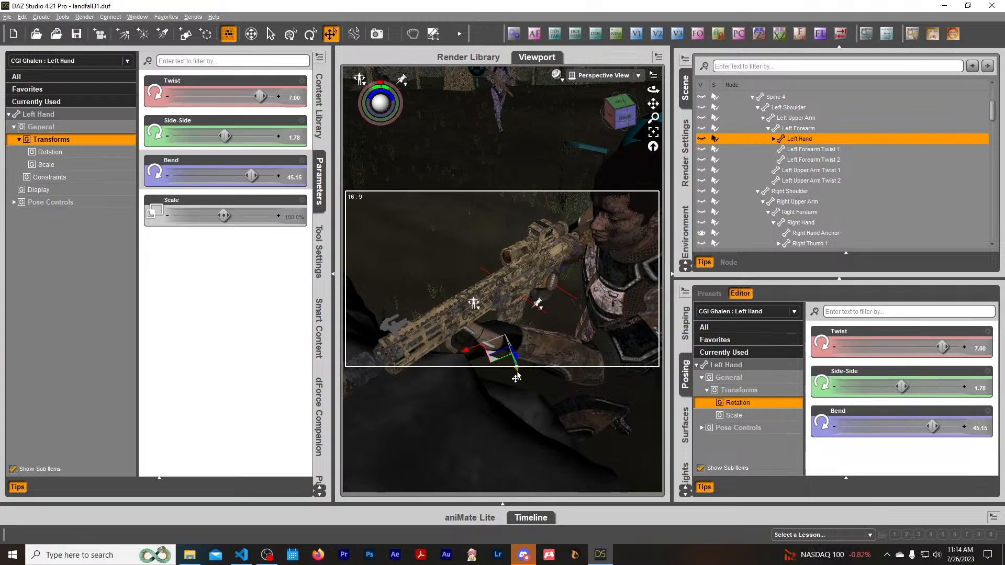
left_click_drag(513, 364, 514, 367)
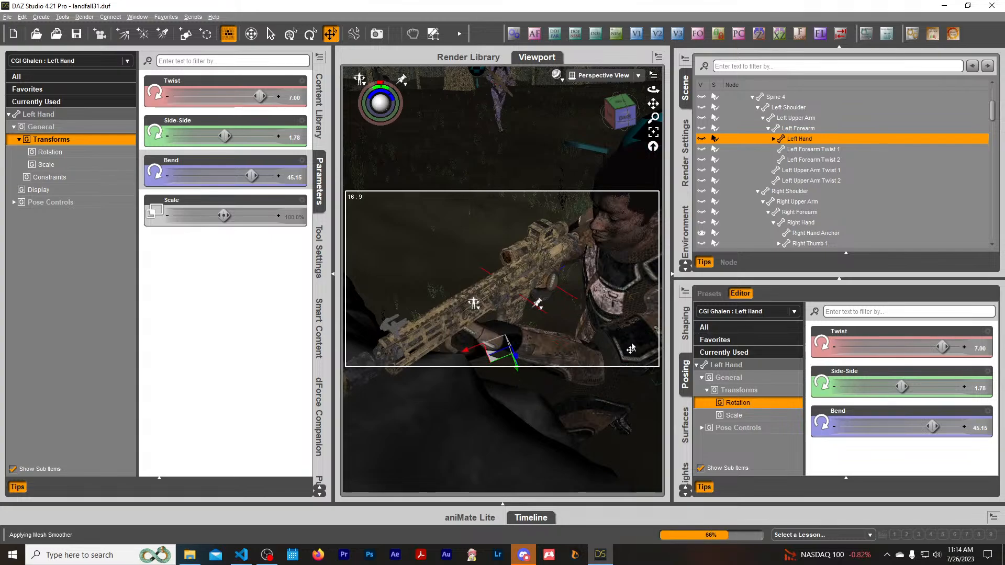
left_click(497, 340)
left_click_drag(198, 95, 162, 99)
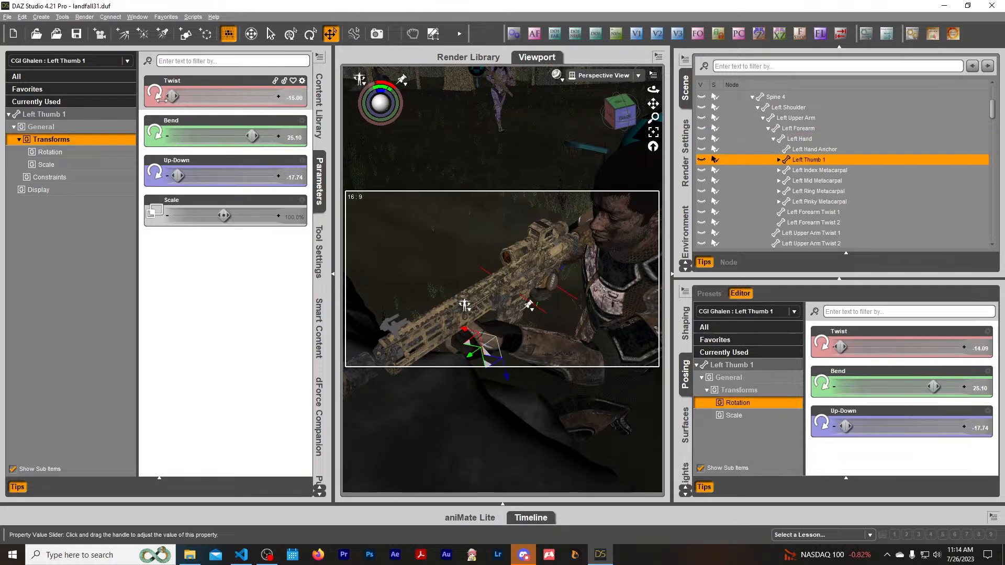
key("ctrl+z")
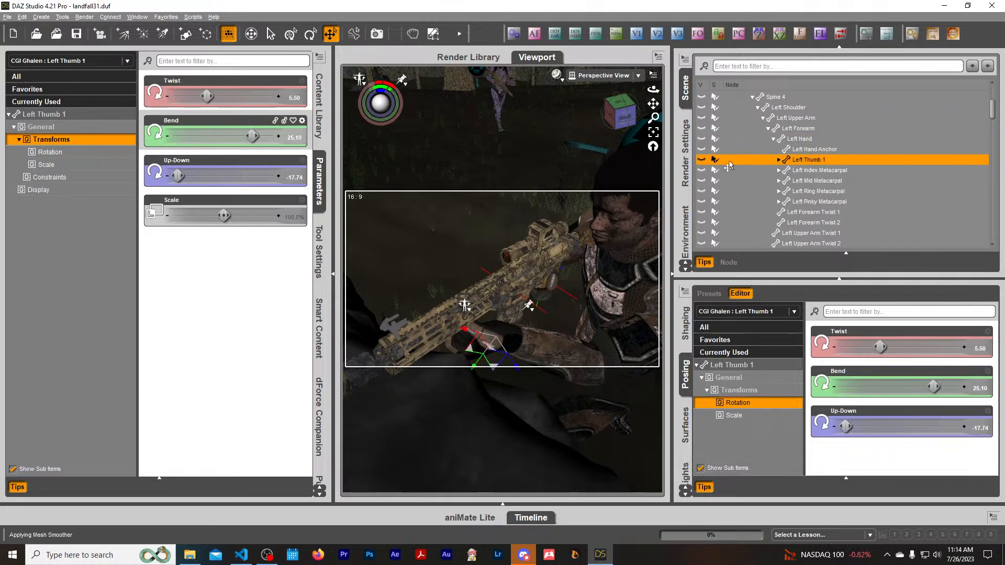
Set CGI Ghalen's left hand to a Twist of -10 and a Side-Side of 30.
left_click(804, 140)
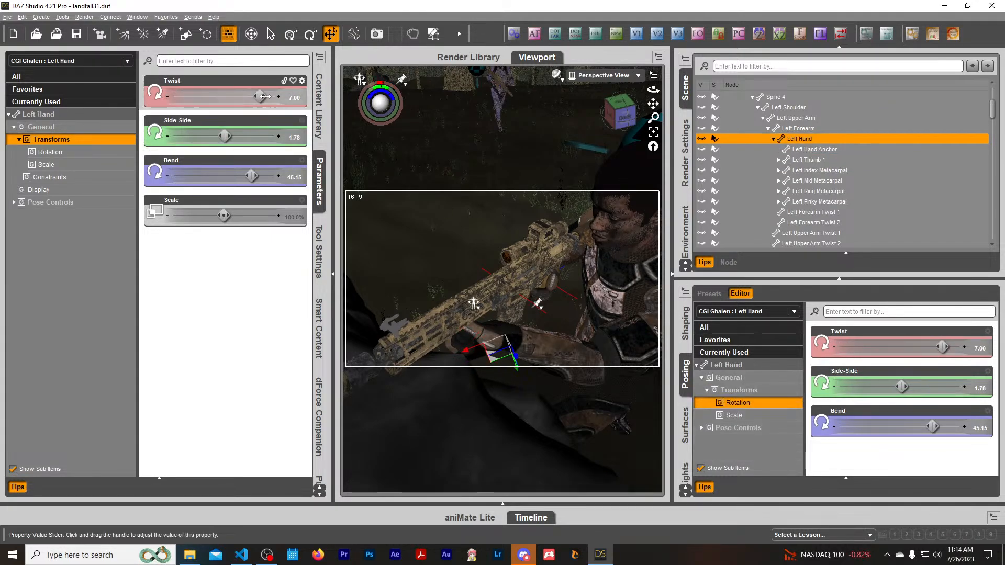
left_click_drag(250, 96, 165, 97)
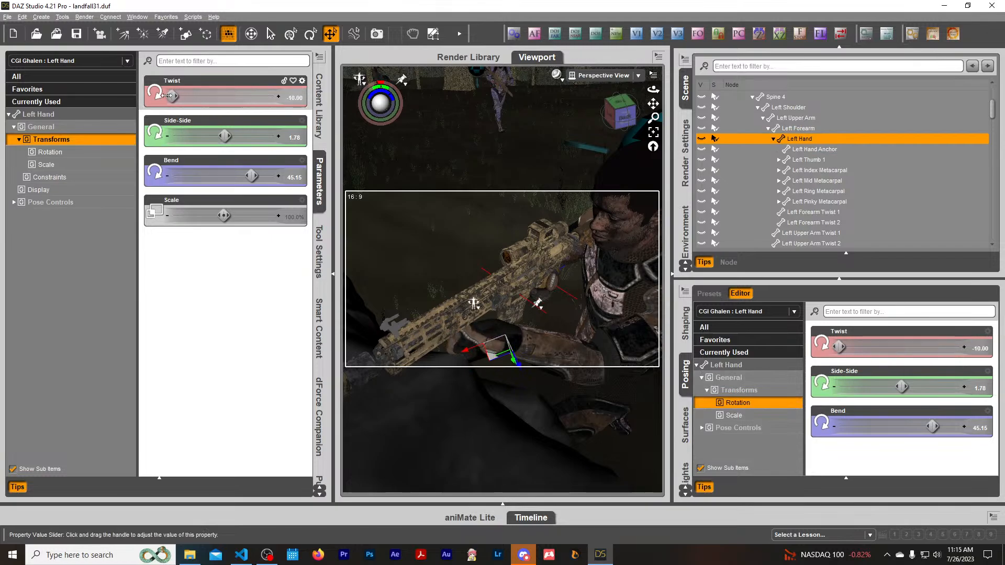
left_click_drag(216, 137, 286, 143)
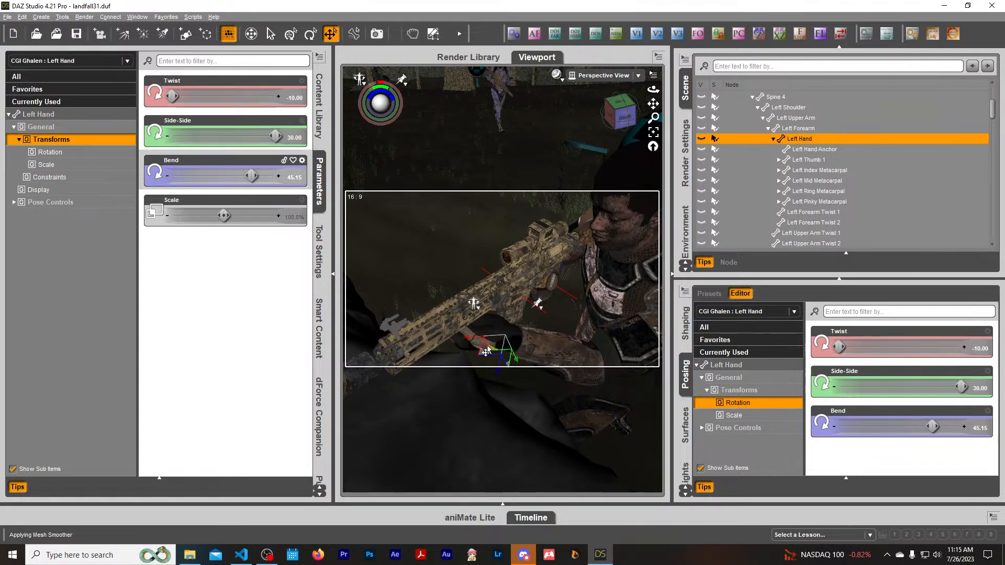
Set CGI Ghalen's Left Thumb 1 to an Up-Down of -20 and a Bend of 5.
scroll(490, 329, "up", 3)
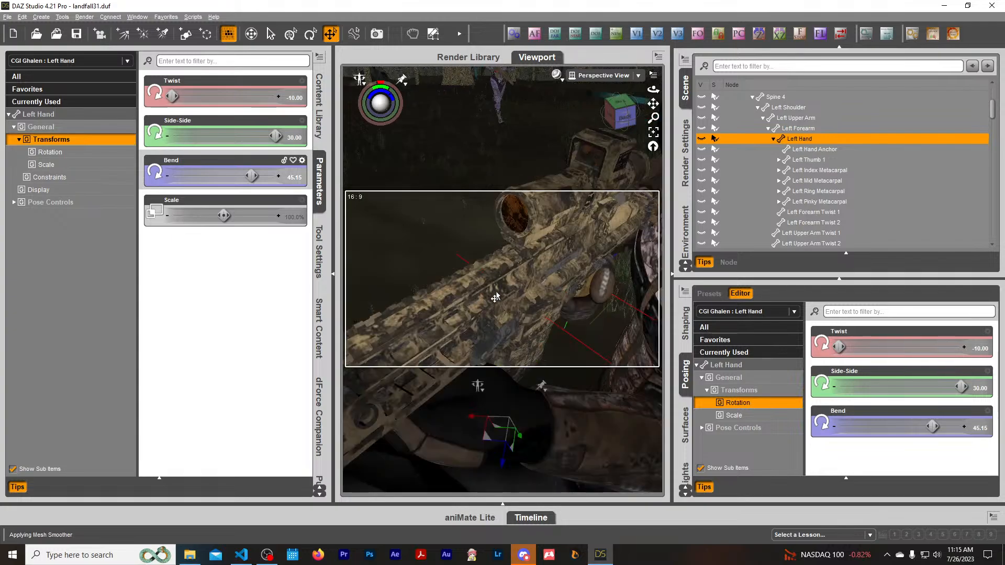
left_click_drag(650, 103, 652, 103)
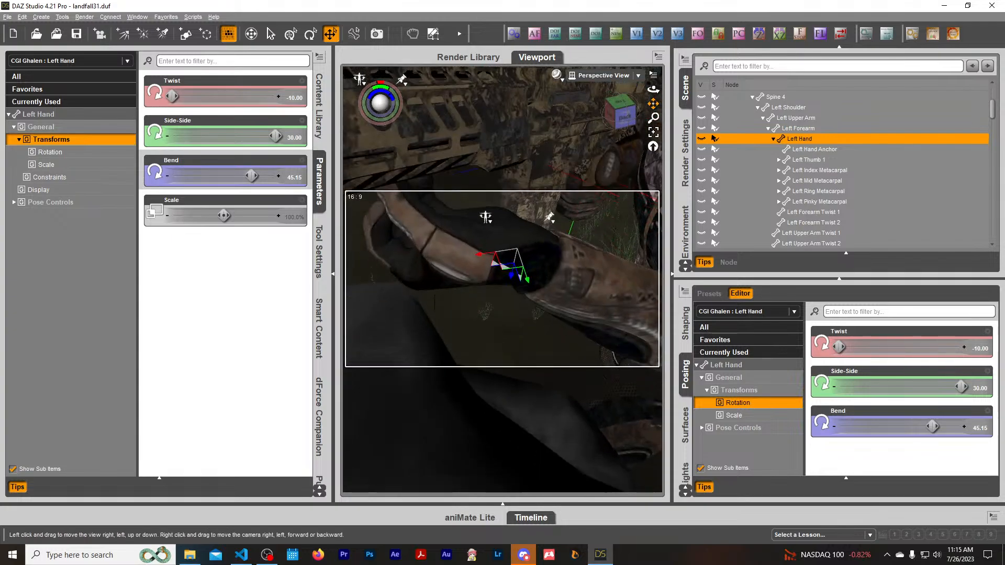
left_click(472, 271)
left_click_drag(181, 177, 157, 171)
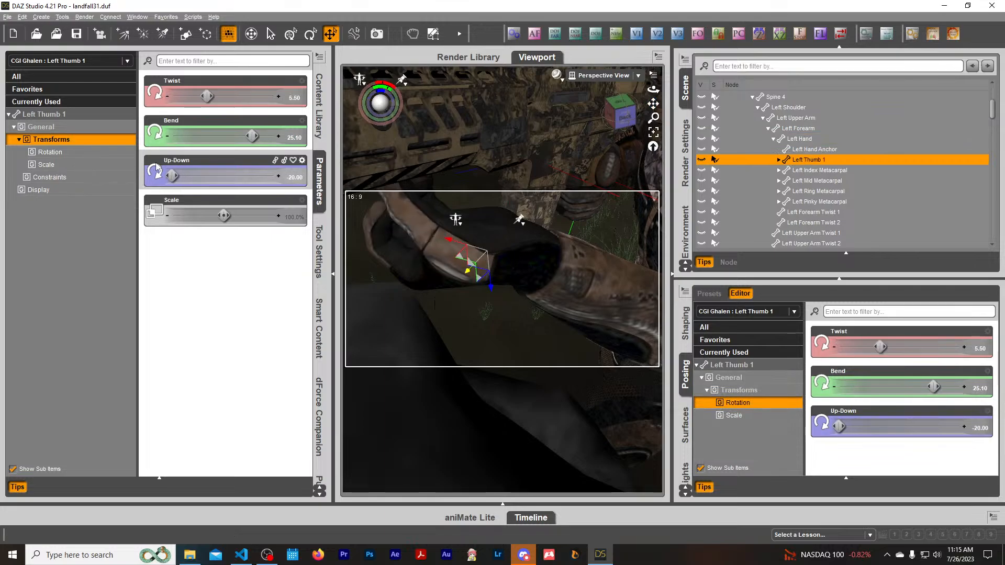
left_click_drag(250, 135, 220, 136)
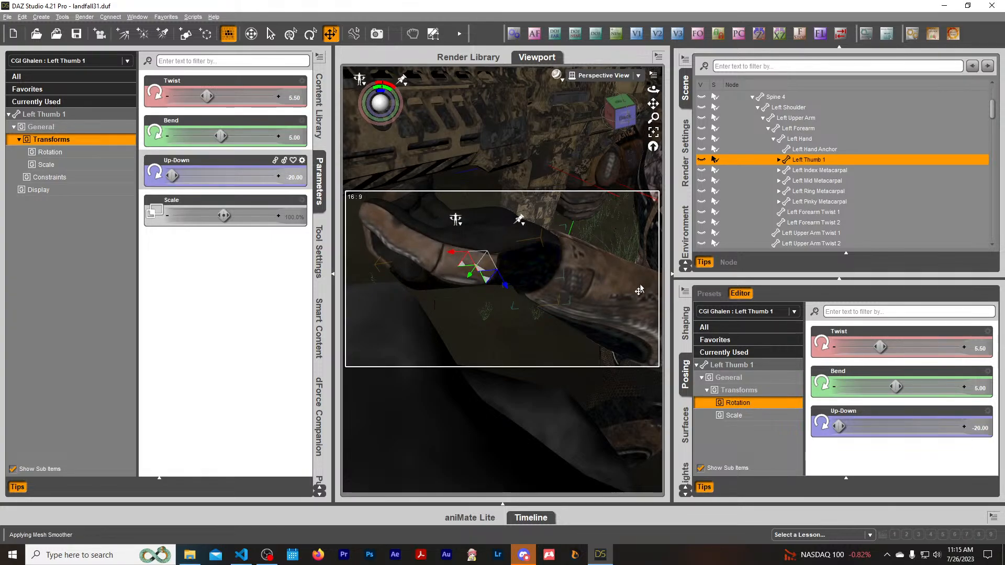
Set the Front-Back of CGI Ghalen's left upper arm to -79.70, raising the hand toward the rifle's handguard.
scroll(602, 286, "down", 4)
middle_click_drag(597, 286, 588, 285)
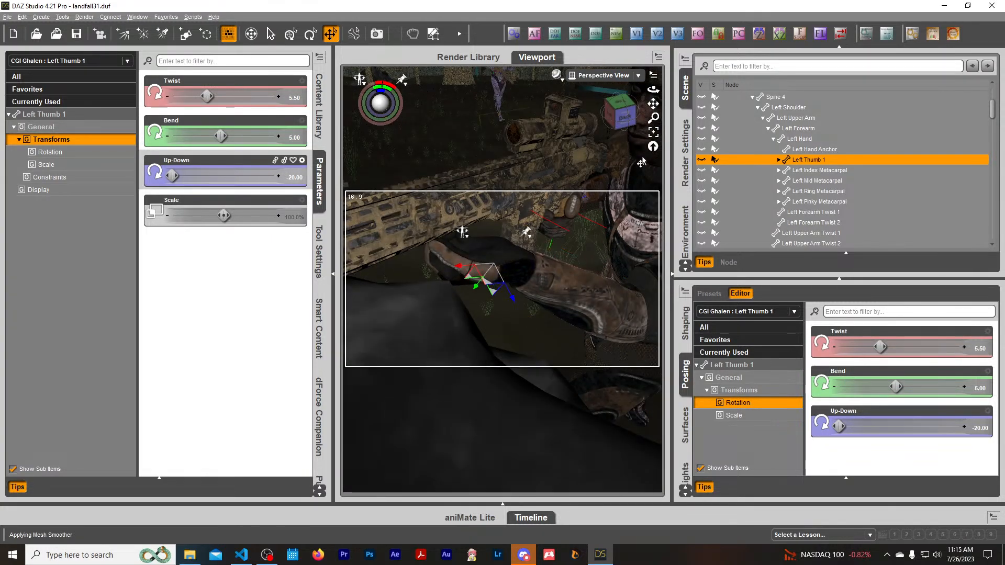
middle_click_drag(641, 162, 646, 255)
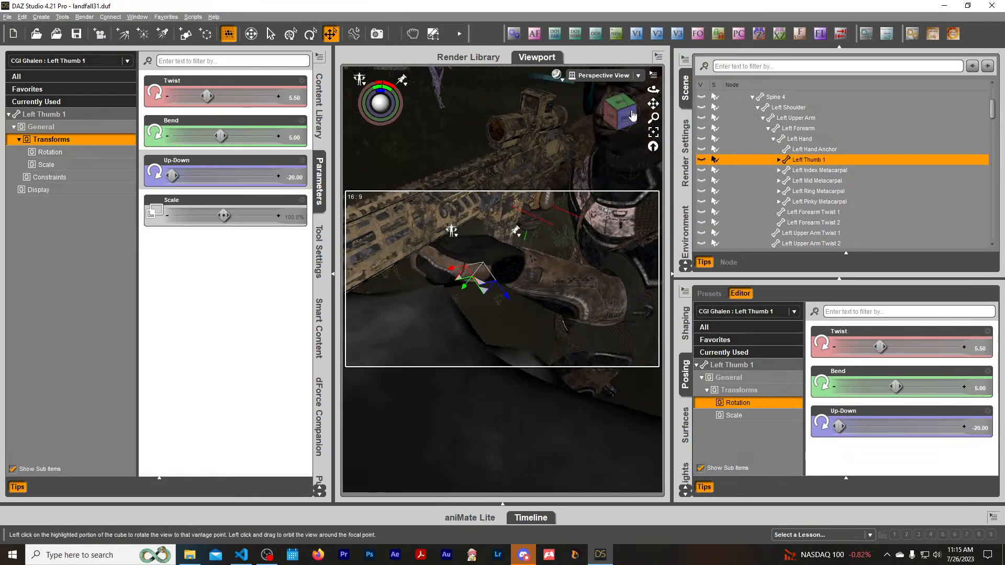
left_click(642, 283)
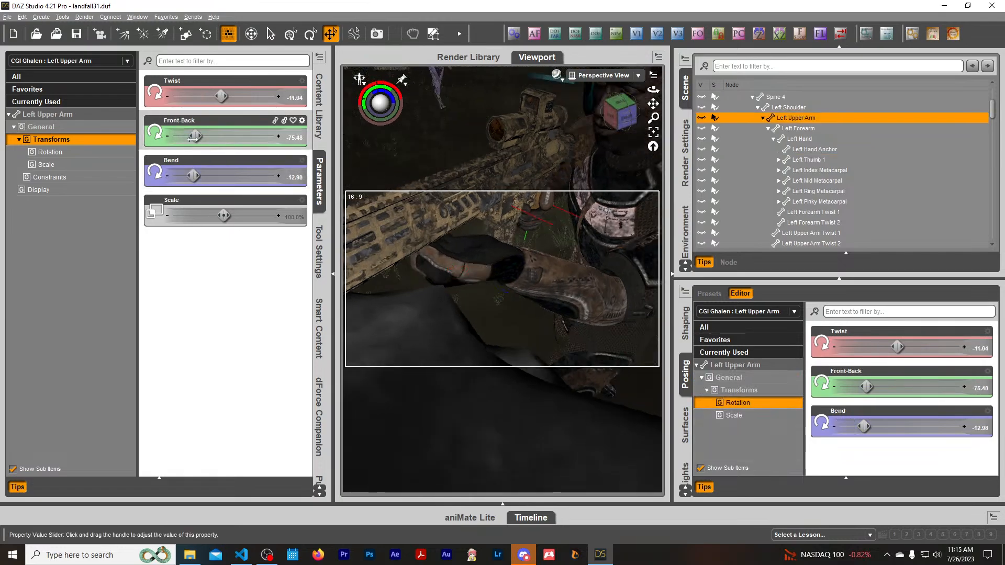
left_click_drag(194, 137, 195, 137)
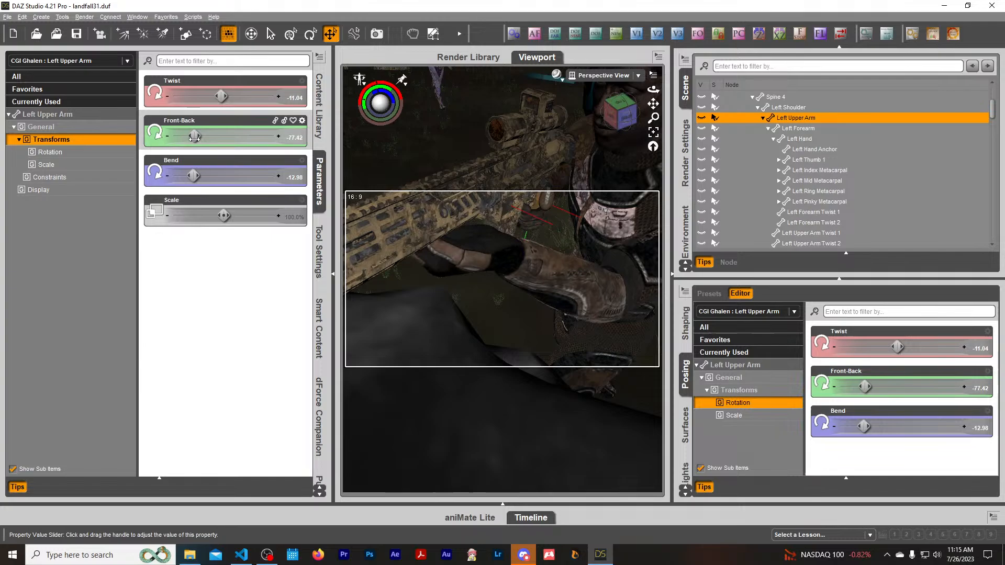
left_click(616, 116)
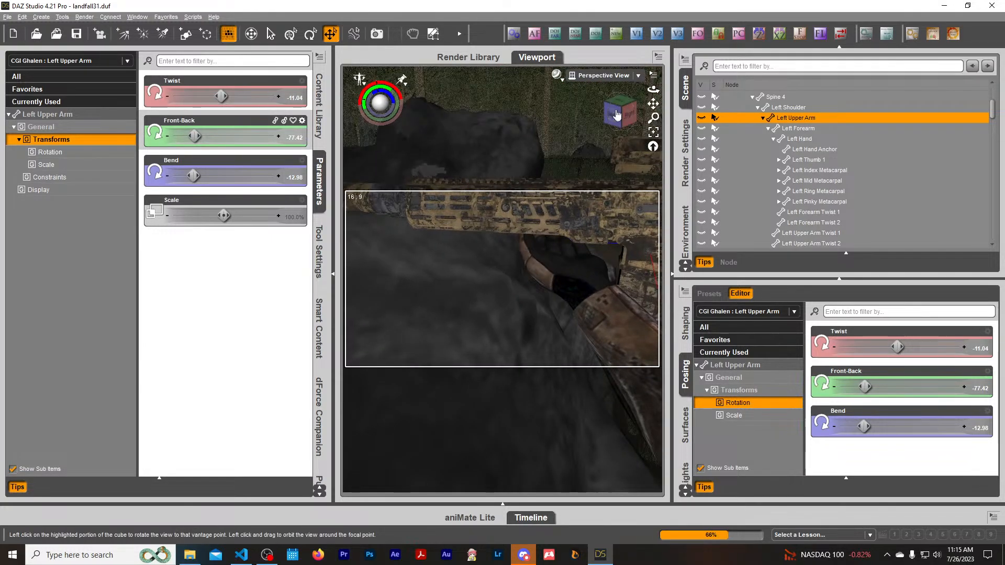
left_click_drag(194, 136, 193, 137)
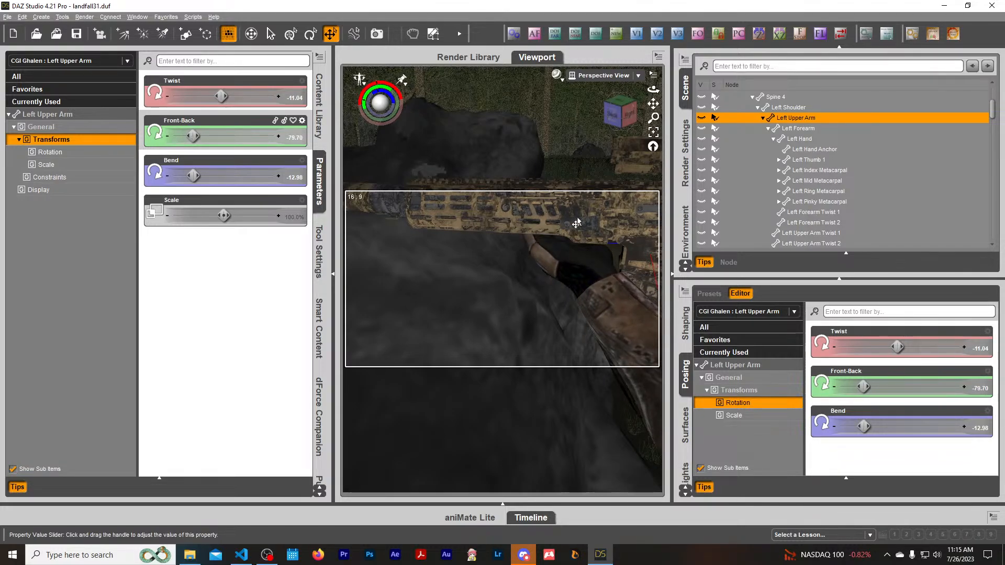
Adjust CGI Ghalen's Left Thumb 1 to a Bend of 0.33 and a Twist of -11.36, keeping Up-Down at -20.
left_click_drag(653, 118, 598, 146)
left_click_drag(653, 104, 577, 150)
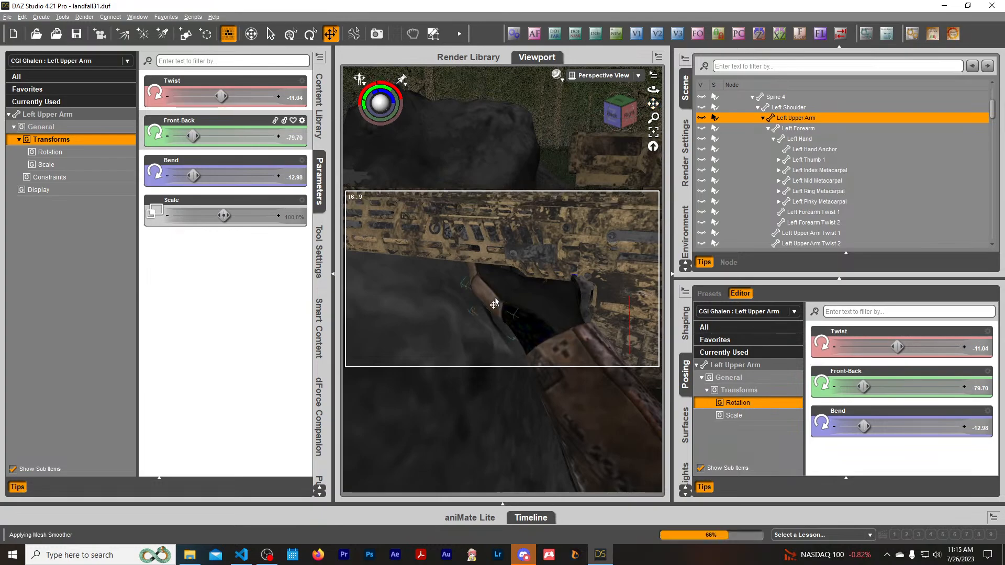
left_click(515, 298)
mouse_move(221, 137)
left_mouse_down()
mouse_move(185, 138)
mouse_move(262, 137)
mouse_move(175, 137)
mouse_move(220, 130)
left_mouse_up()
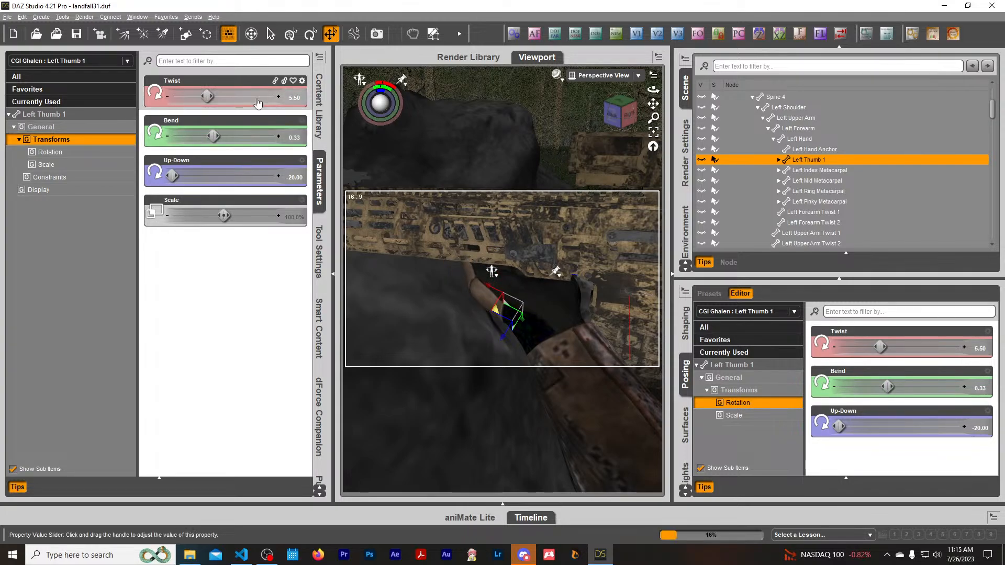
left_click_drag(209, 95, 179, 96)
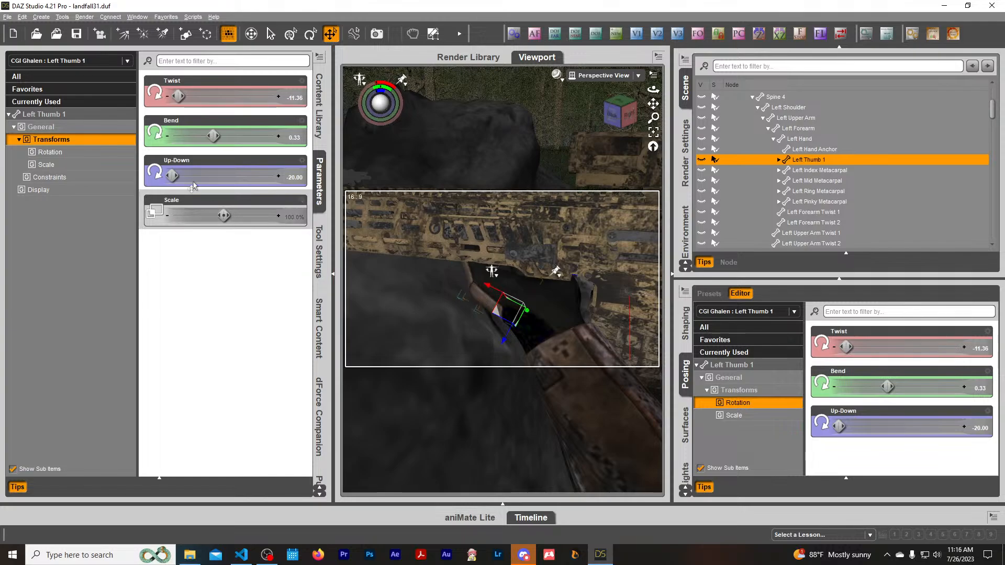
left_click_drag(191, 180, 138, 179)
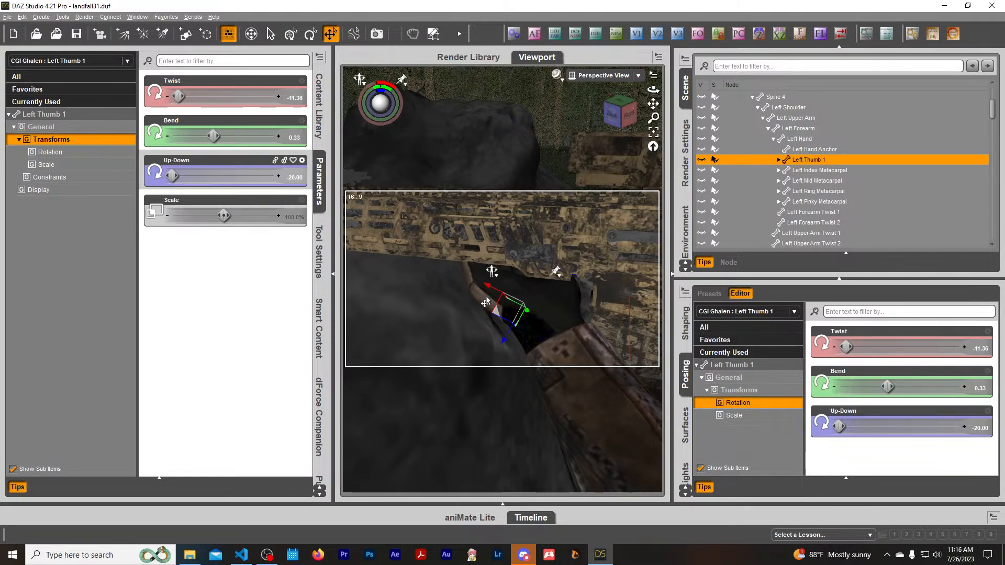
Turn off Use Limits in the parameter settings of Left Thumb 1's Up-Down rotation and accept the change.
left_click(302, 160)
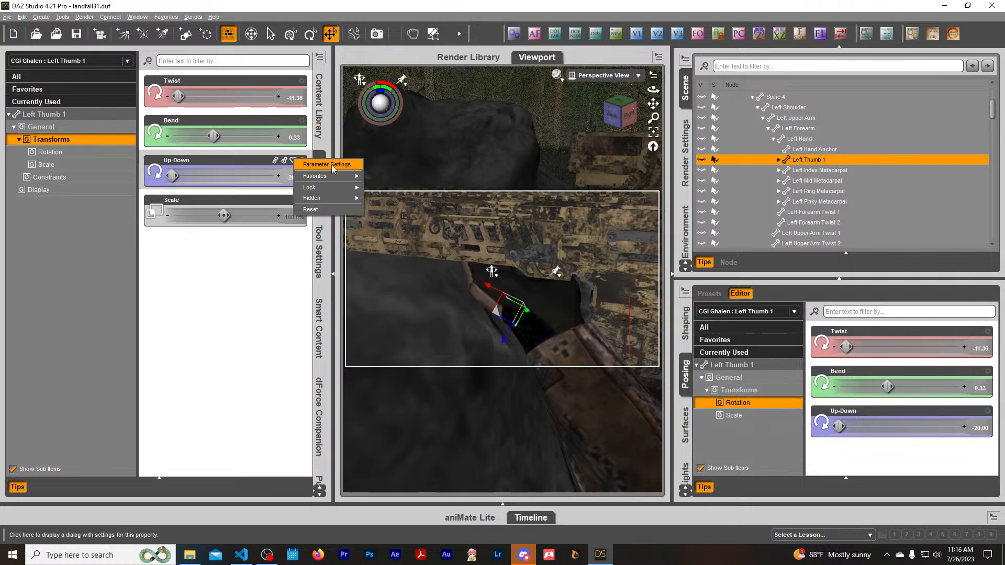
left_click(328, 164)
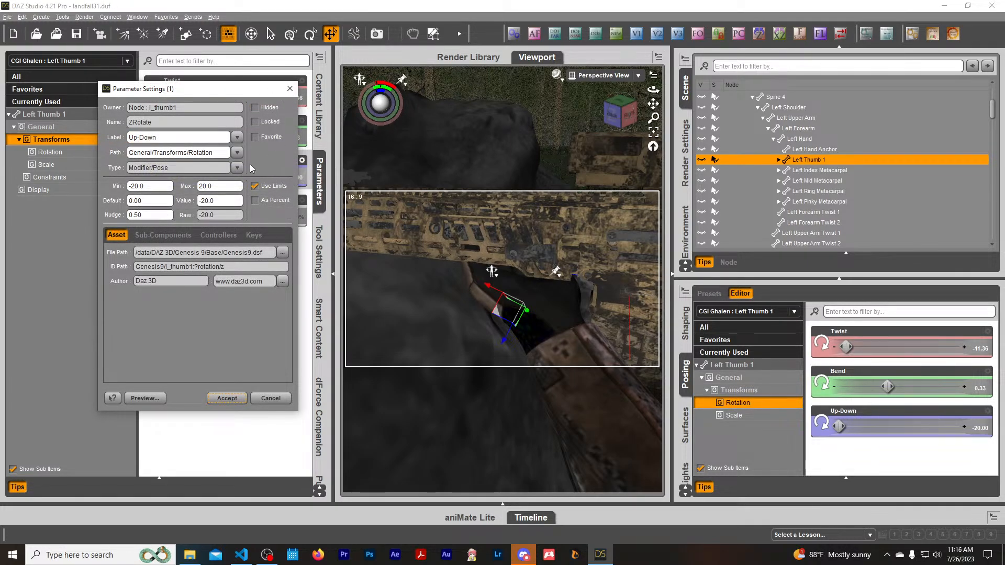
left_click(256, 187)
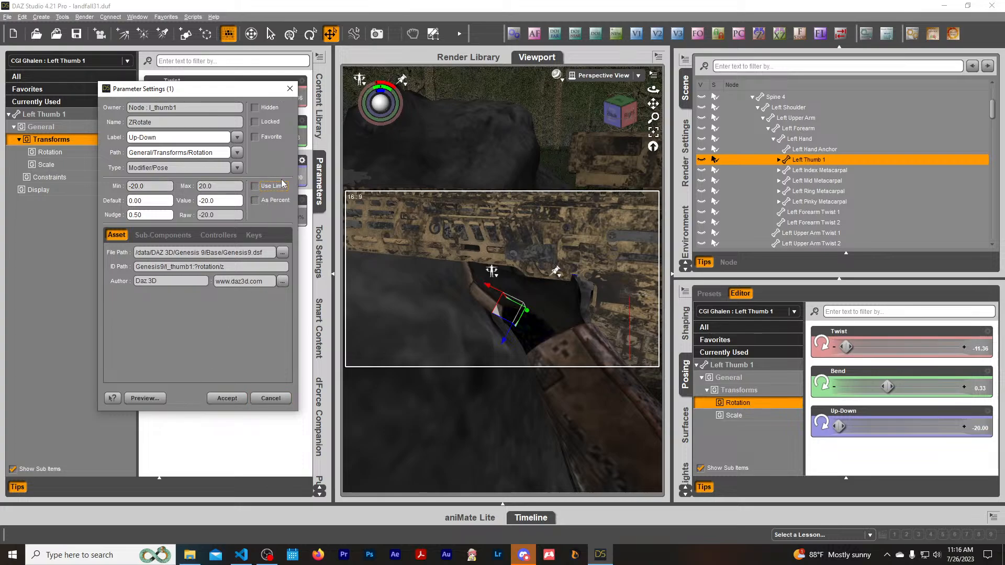
left_click(226, 398)
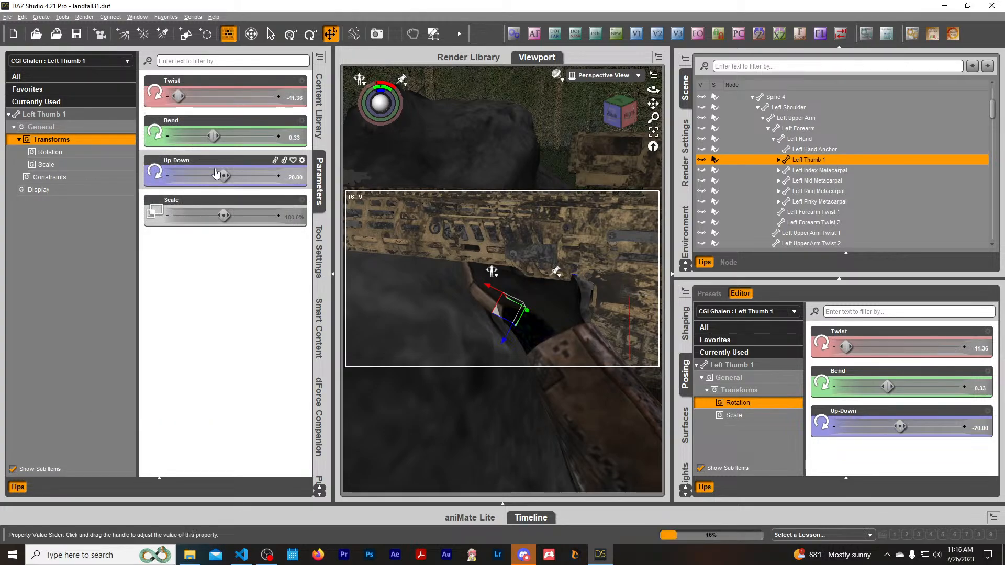
Try posing CGI Ghalen's Left Thumb 1 at Up-Down -46.00 and Twist 2.58, with Left Thumb 2 at a Bend of -8.13.
left_click_drag(220, 174, 199, 175)
left_click_drag(178, 97, 202, 98)
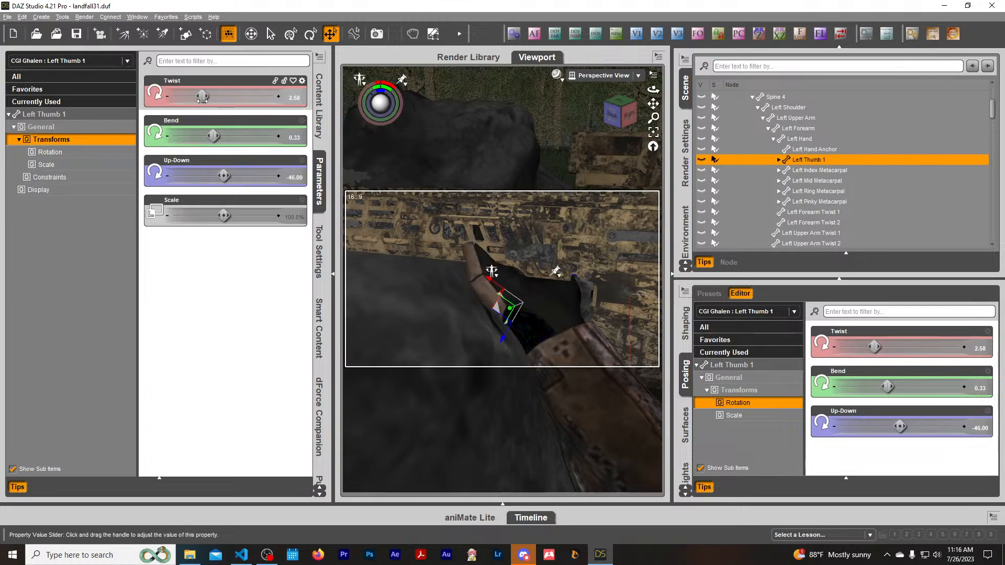
left_click(471, 257)
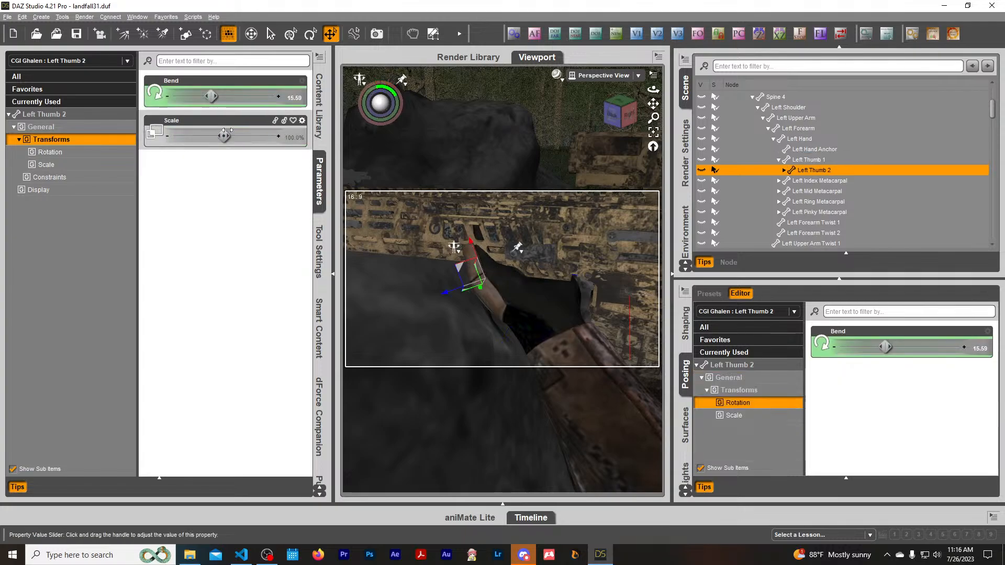
left_click_drag(212, 96, 180, 96)
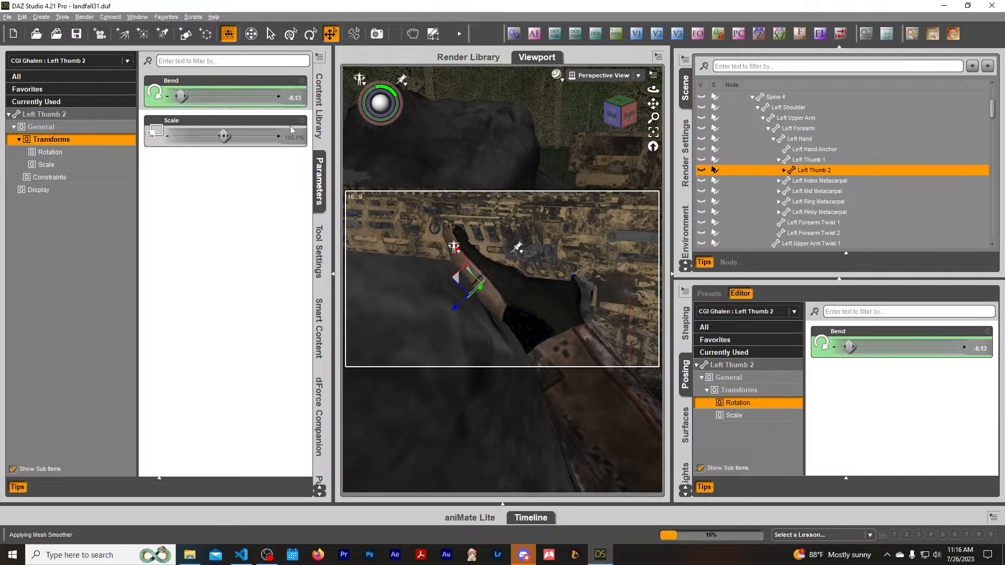
Try a Bend of 27.67 and an Up-Down of -59.54 on Left Thumb 1, checking the thumb against the handguard.
left_click(496, 299)
left_click_drag(211, 136, 256, 151)
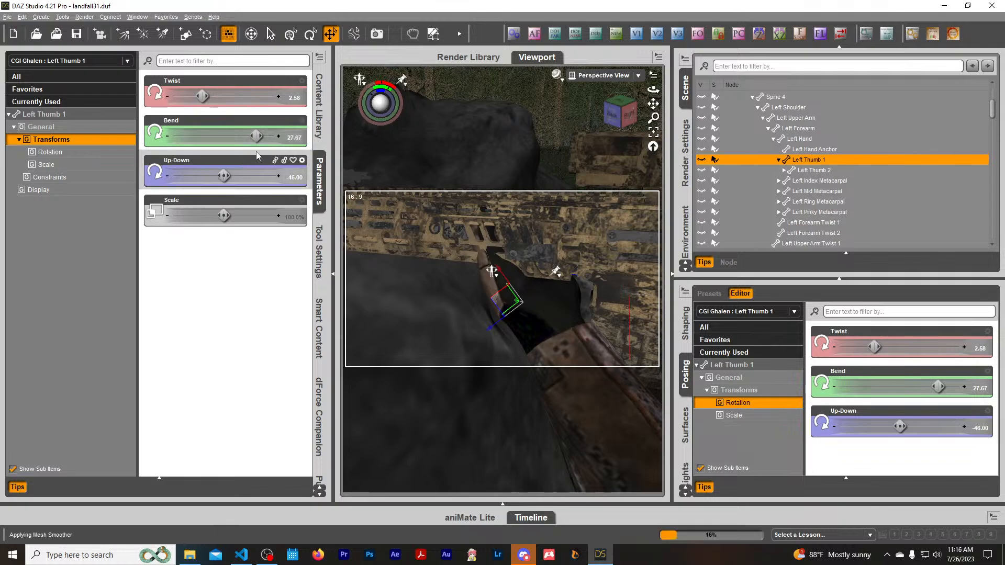
mouse_move(223, 176)
left_mouse_down()
mouse_move(240, 176)
mouse_move(204, 176)
left_mouse_up()
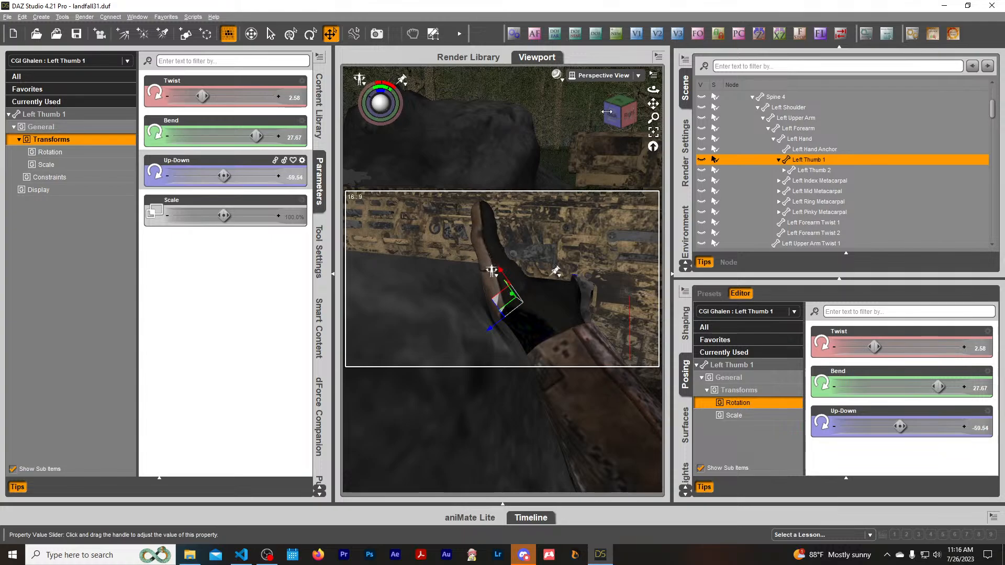
left_click_drag(622, 115, 590, 116)
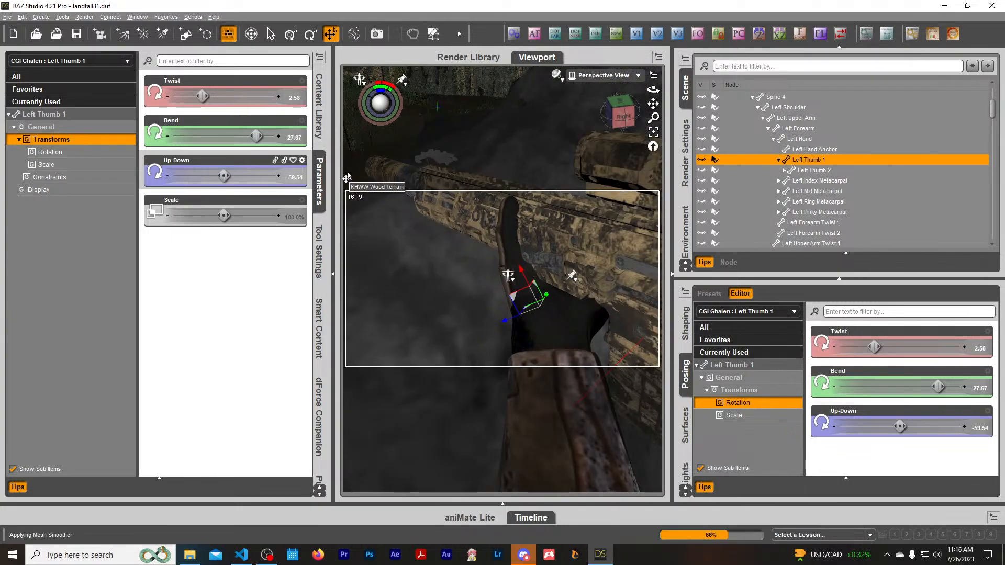
Undo the recent Twist, Bend and Up-Down changes to CGI Ghalen's left thumb.
key("ctrl+z")
key("ctrl+z")
key("ctrl+z")
key("ctrl+z")
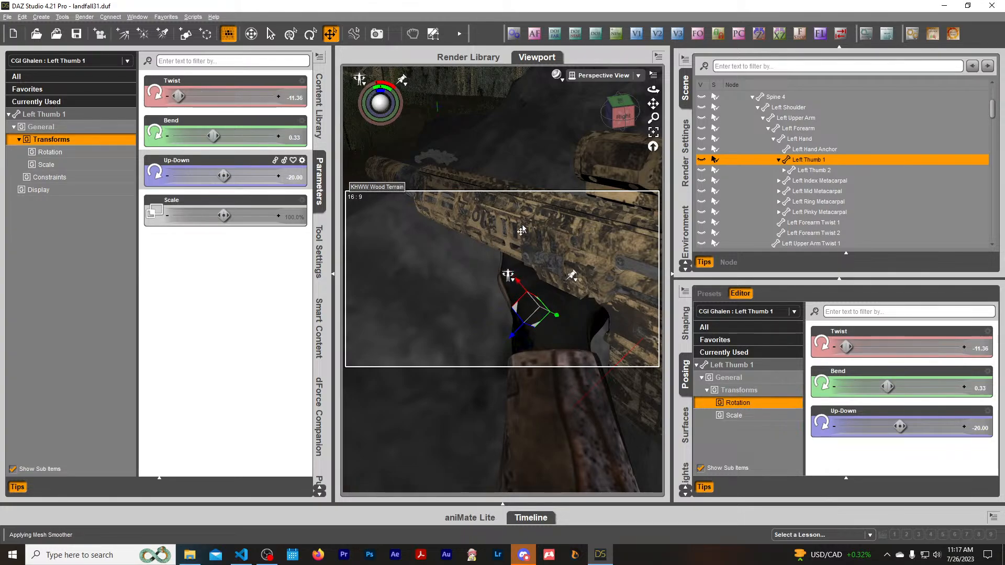
Set the Bend of CGI Ghalen's left hand to 12.58, checking its grip on the rifle from the other side.
left_click_drag(618, 116, 604, 147)
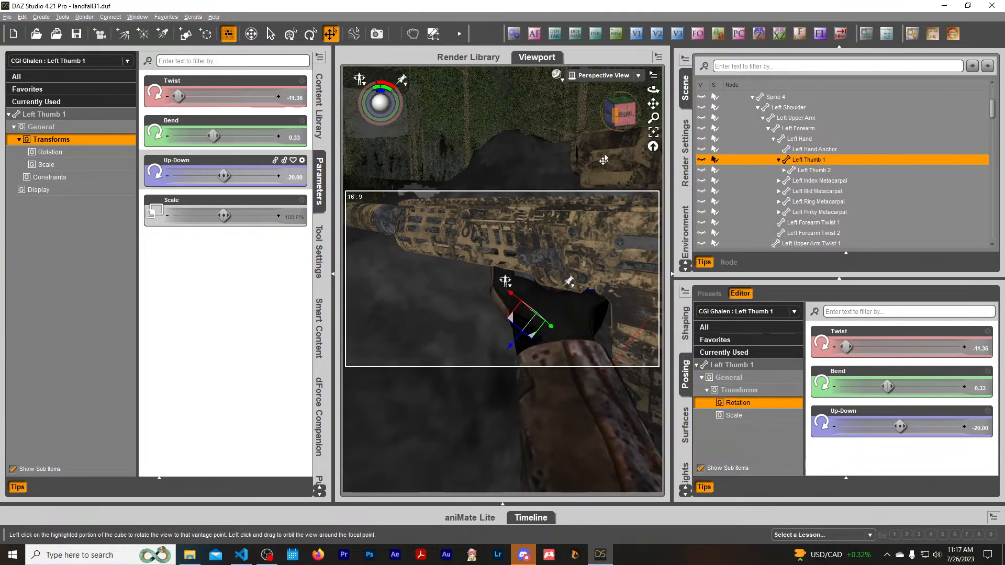
left_click(611, 73)
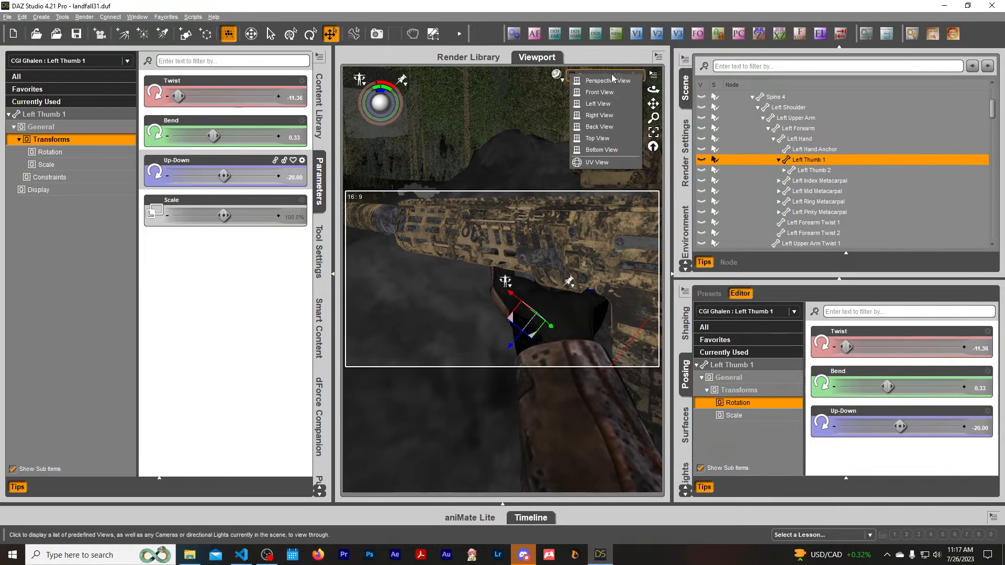
left_click(579, 2)
scroll(566, 281, "down", 5)
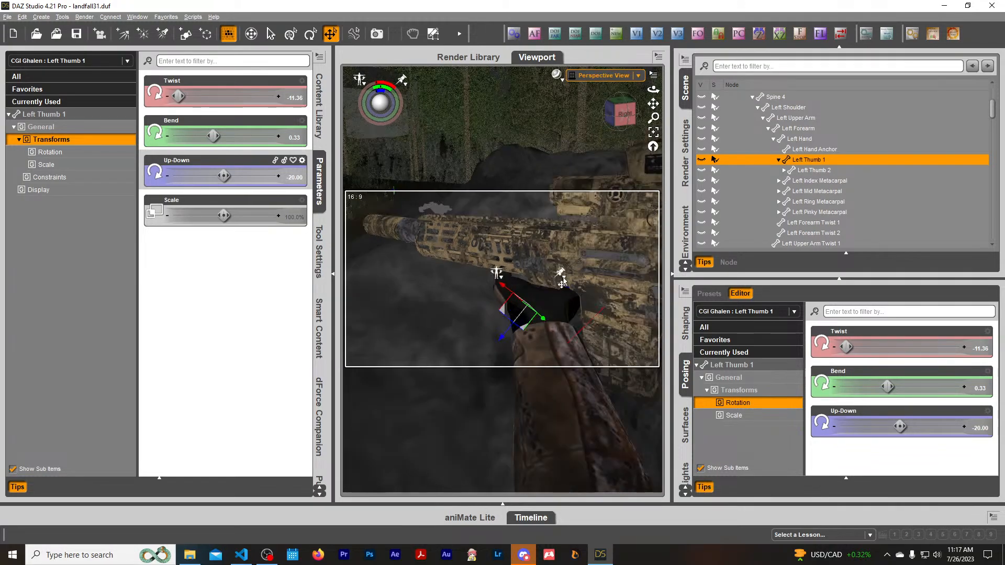
left_click(624, 114)
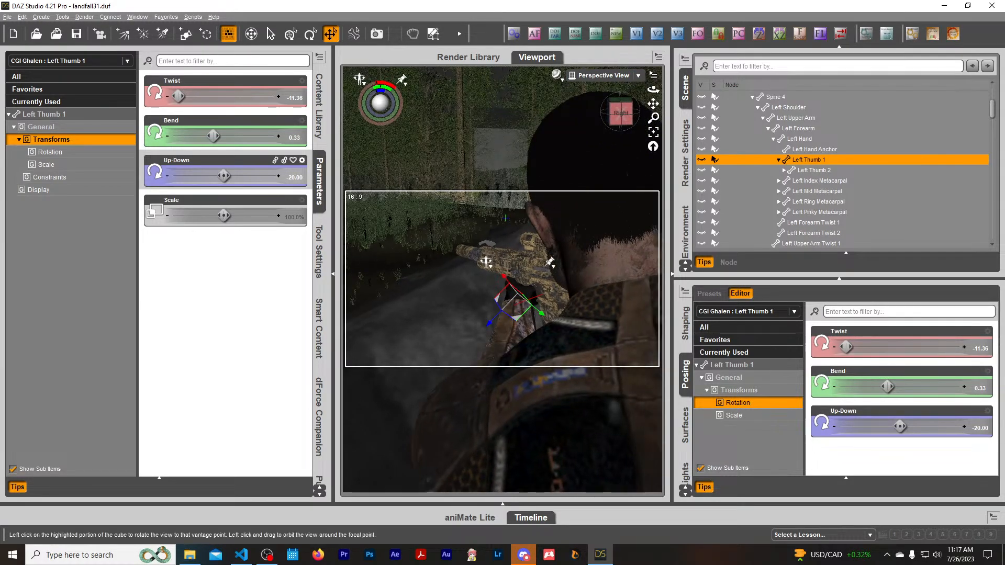
left_click_drag(622, 113, 580, 121)
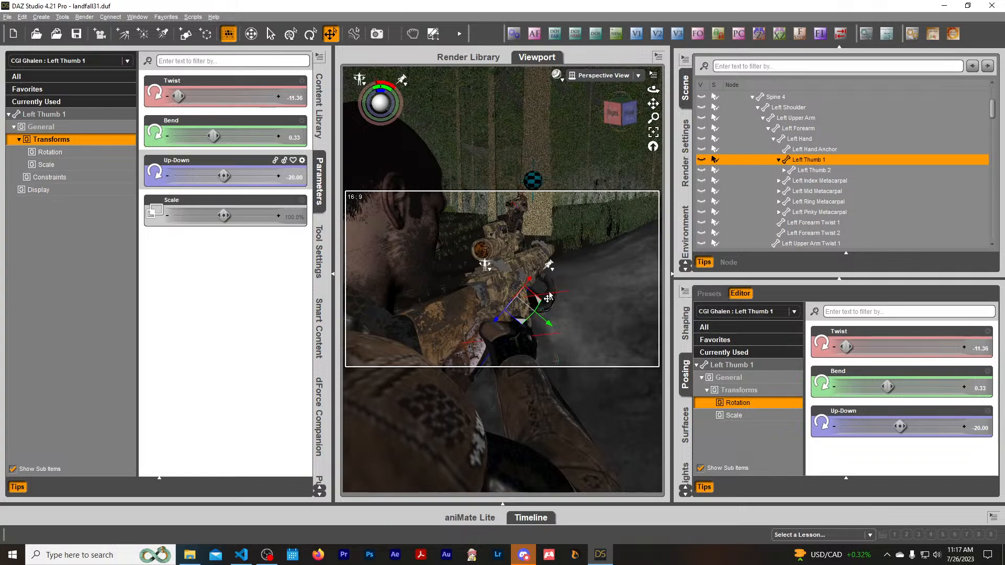
scroll(570, 298, "up", 6)
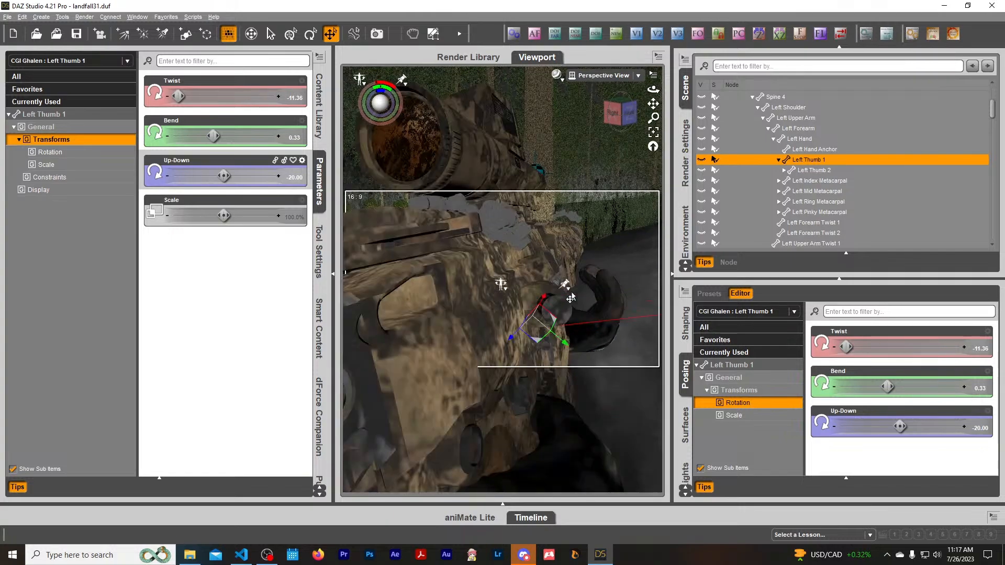
left_click_drag(625, 122, 599, 136)
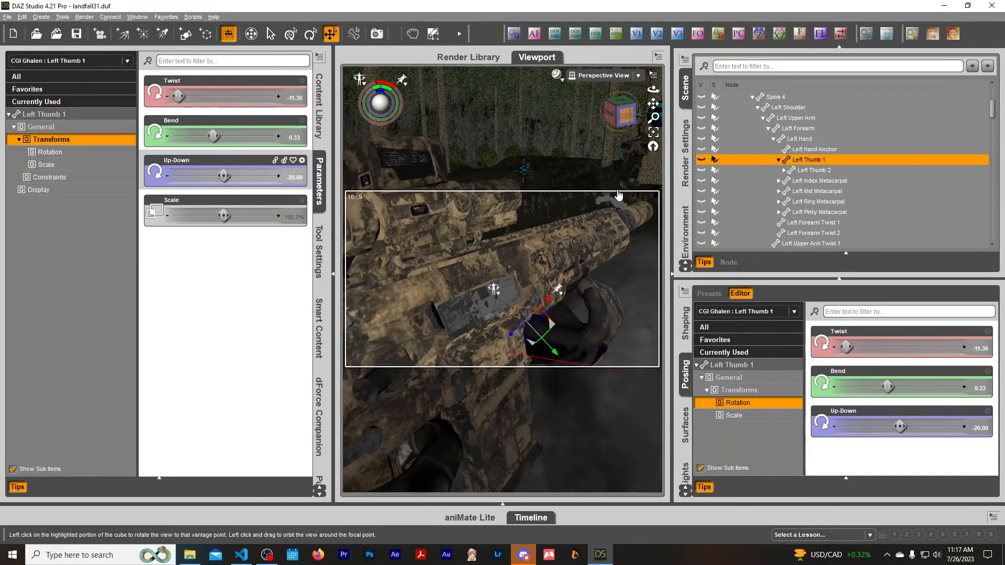
left_click(806, 139)
left_click_drag(252, 175, 229, 176)
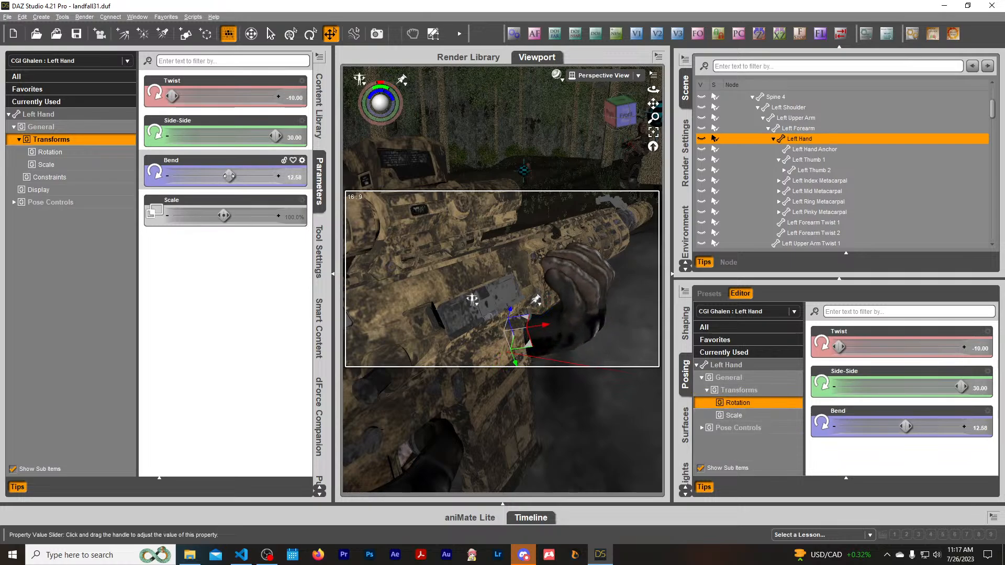
Turn off Use Limits for the left hand's Twist rotation and set Twist to -22.83.
mouse_move(172, 97)
left_mouse_down()
mouse_move(193, 98)
mouse_move(167, 97)
left_mouse_up()
left_click(300, 81)
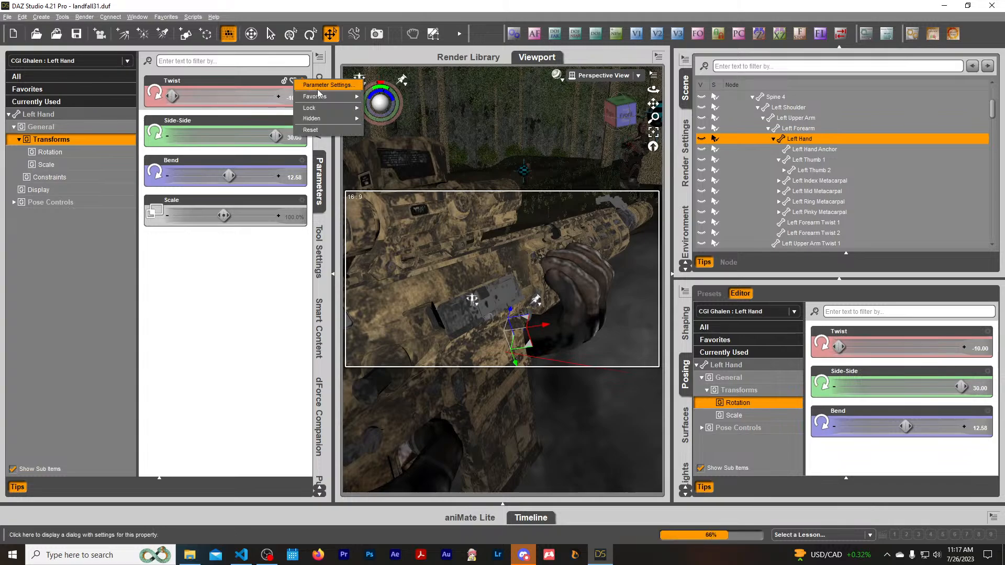
left_click(318, 87)
left_click(255, 186)
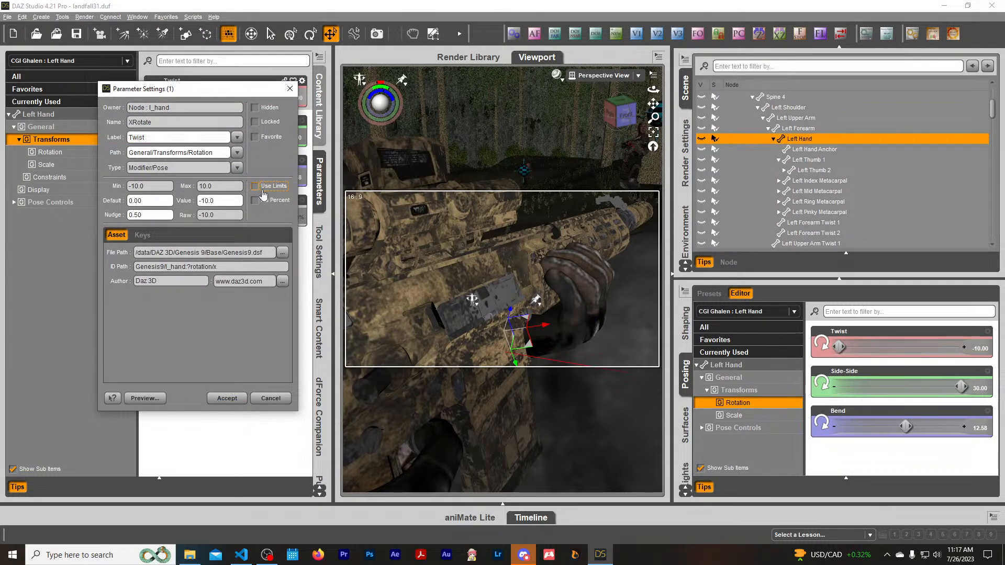
left_click(227, 398)
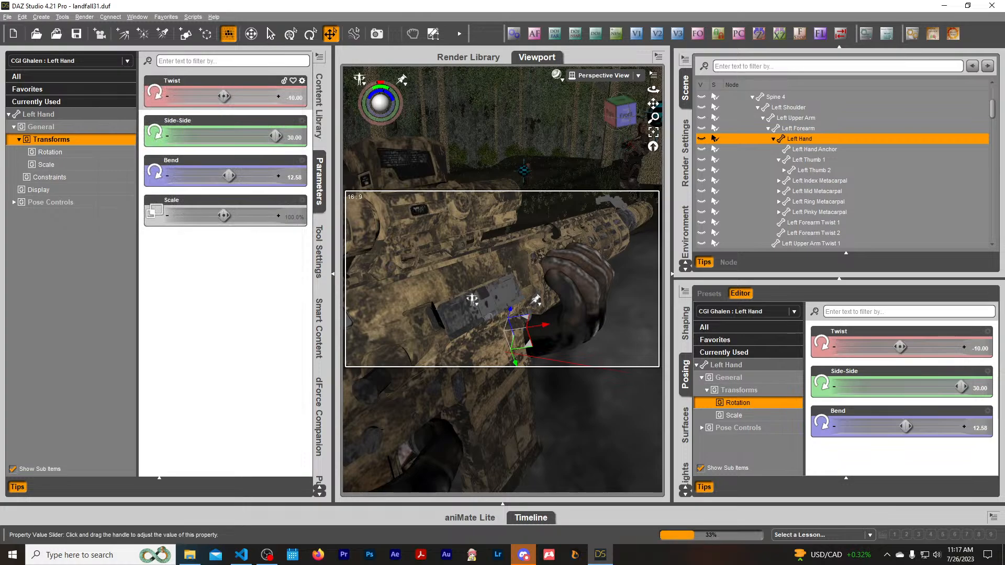
left_click_drag(224, 95, 205, 95)
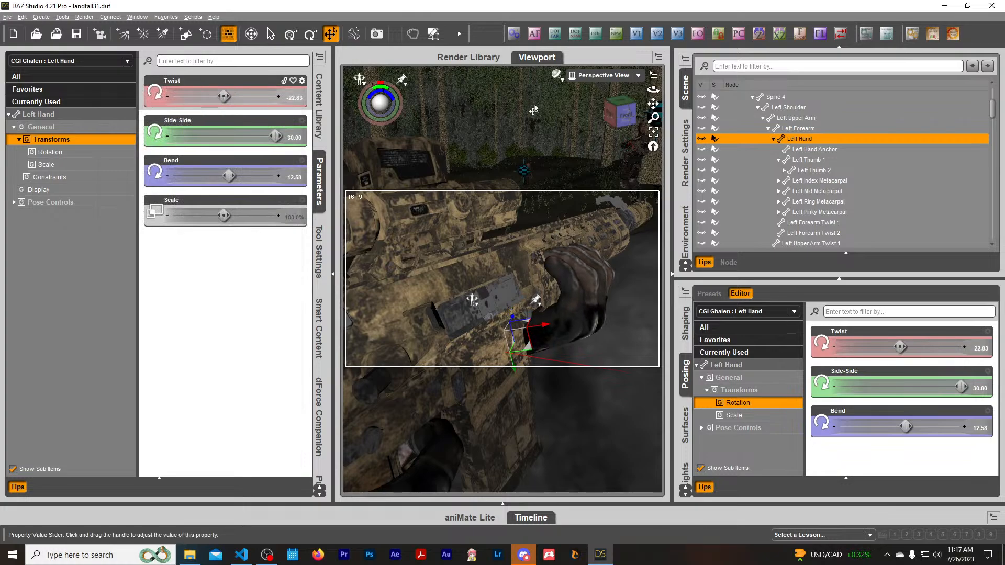
Check the left hand against the rifle from several angles and nudge the left forearm to shift the hand slightly forward along the handguard.
left_click_drag(616, 112, 582, 94)
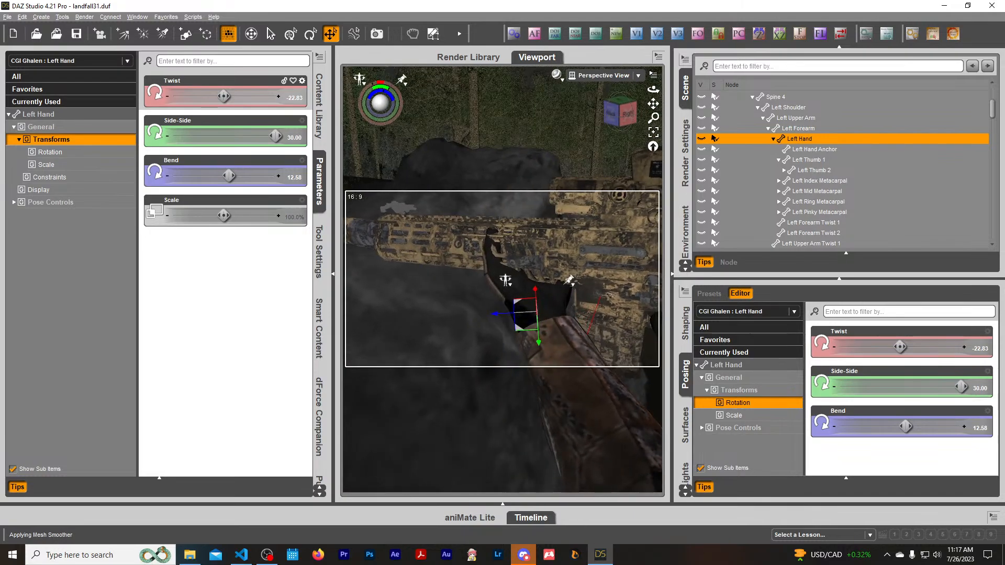
scroll(531, 184, "up", 3)
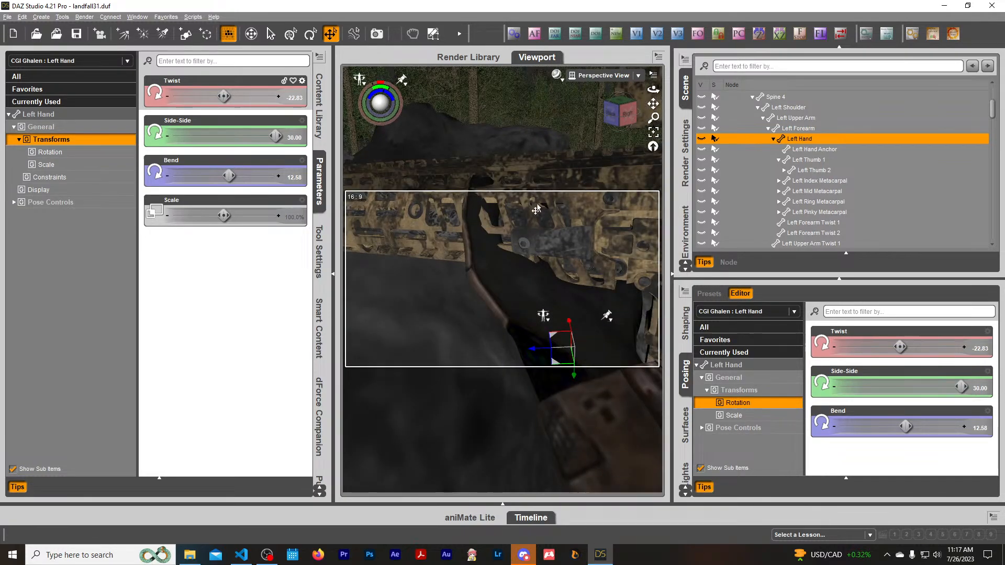
left_click(626, 115)
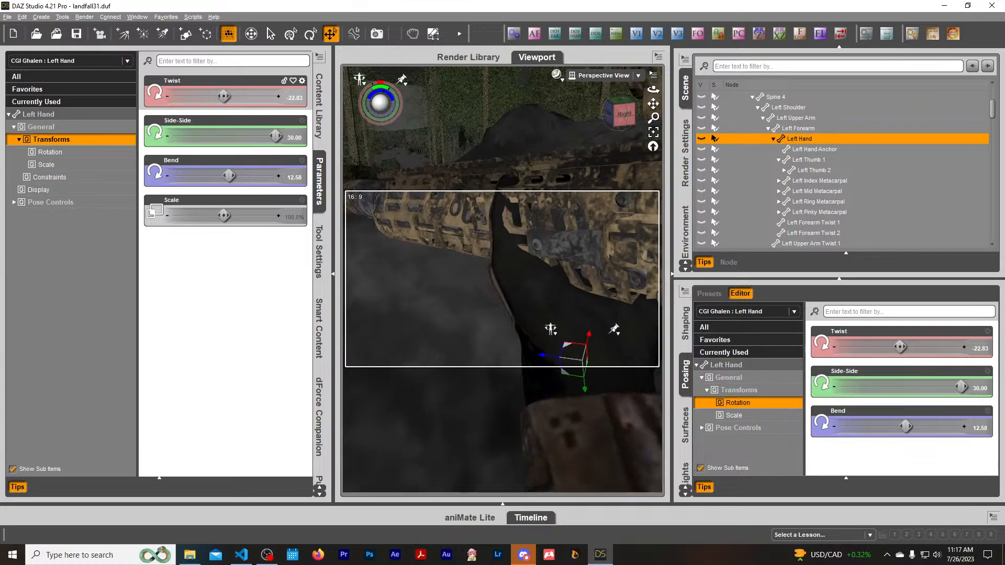
left_click_drag(617, 118, 518, 252)
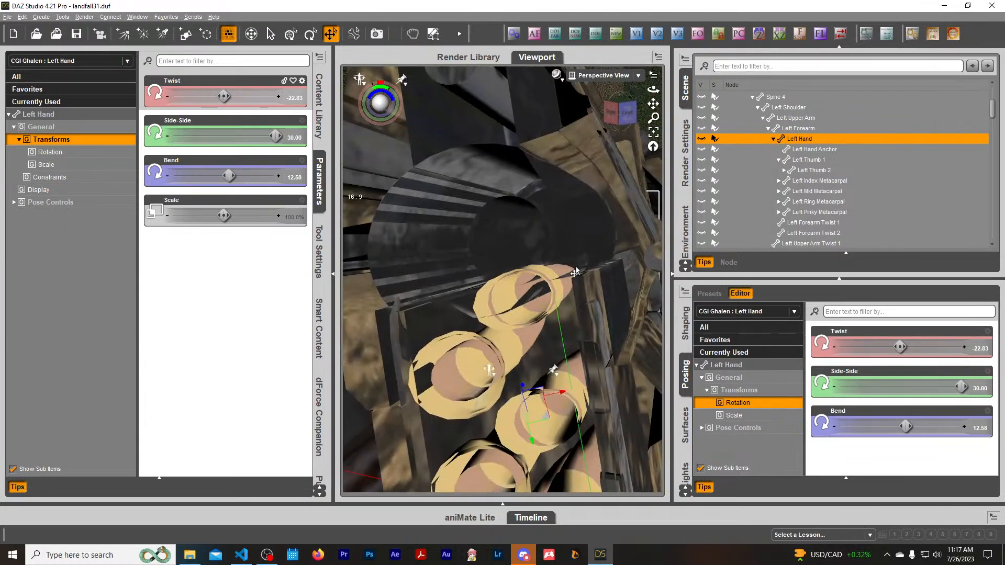
scroll(575, 272, "down", 2)
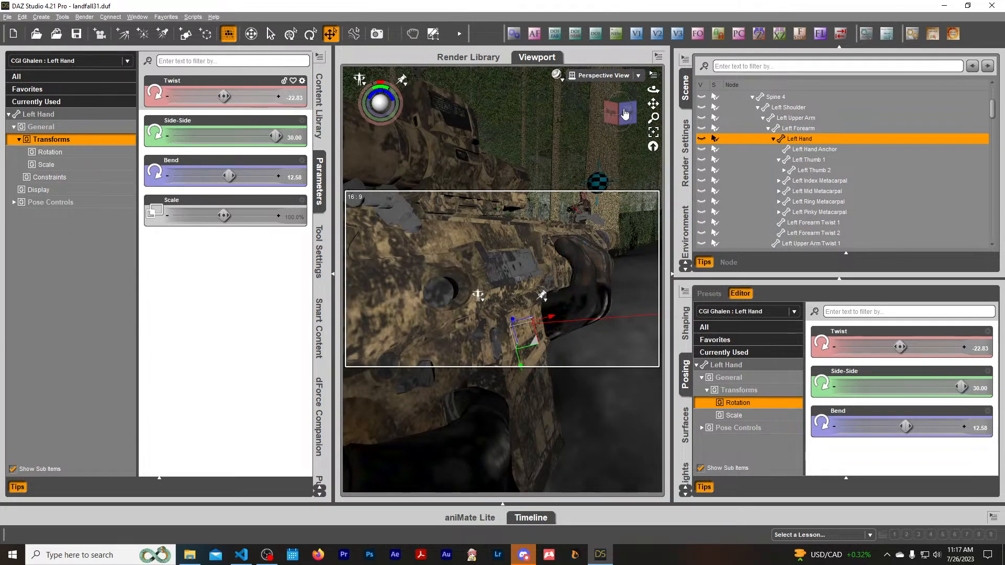
mouse_move(625, 114)
left_mouse_down()
mouse_move(659, 117)
mouse_move(625, 117)
left_mouse_up()
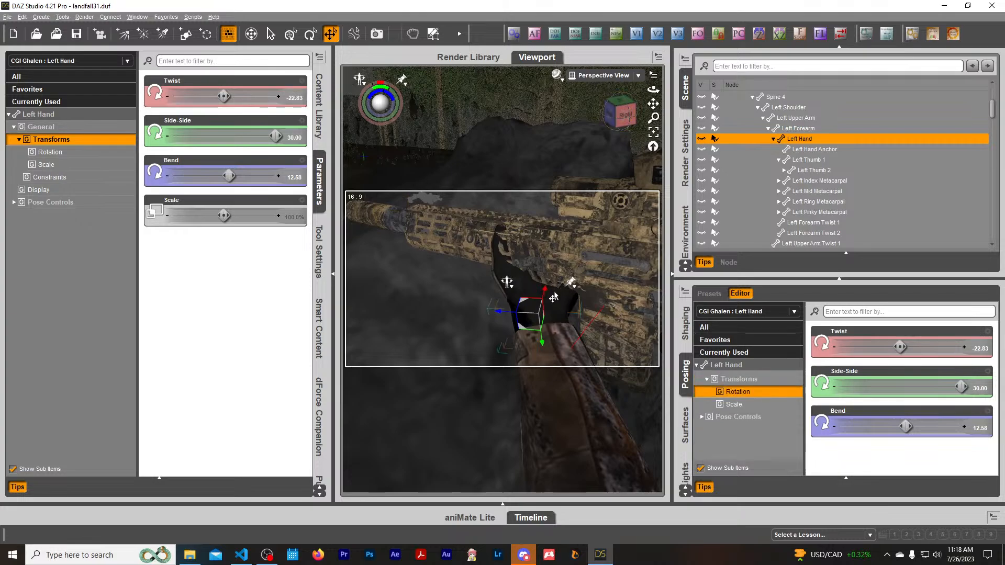
scroll(554, 299, "down", 3)
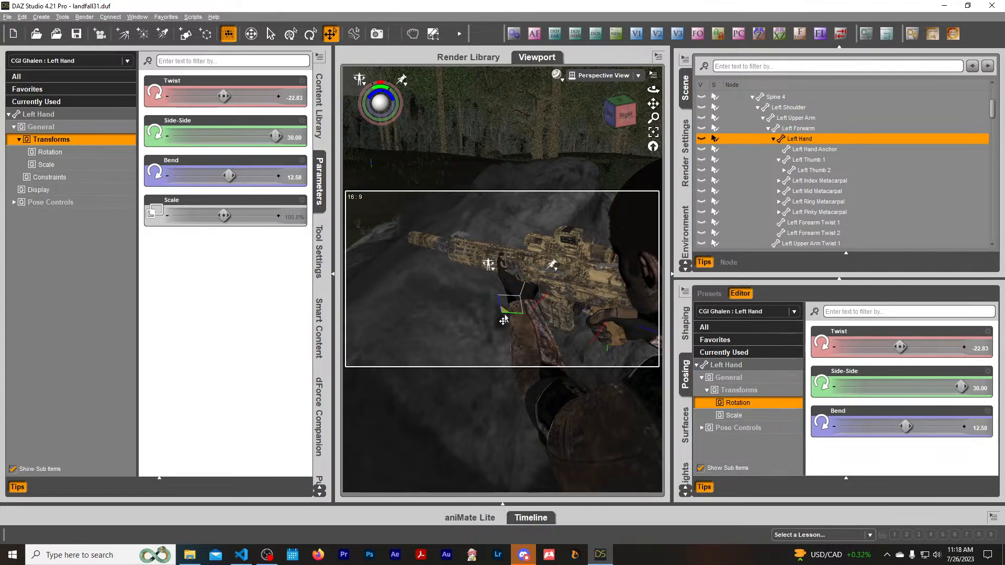
left_click_drag(504, 318, 504, 319)
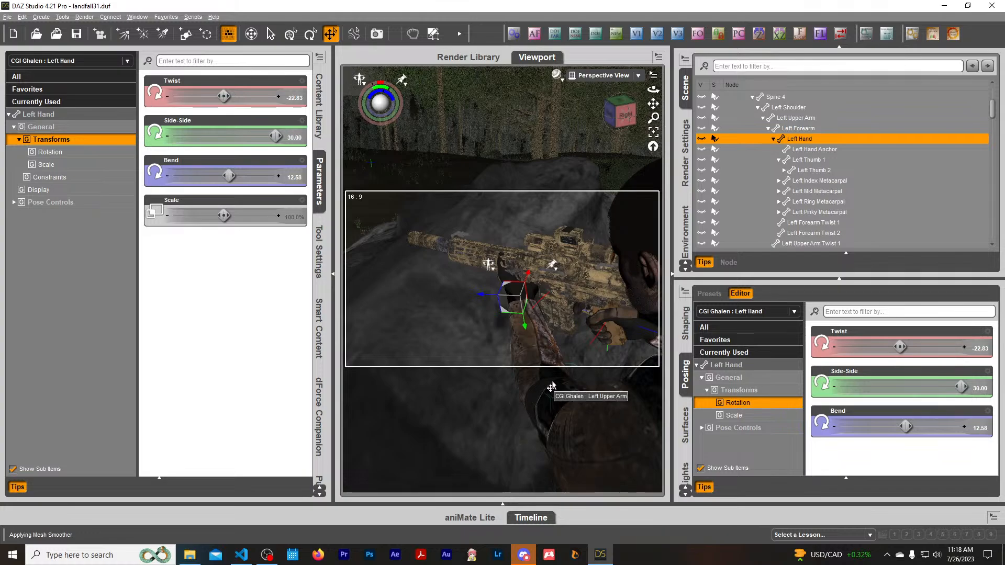
left_click(533, 355)
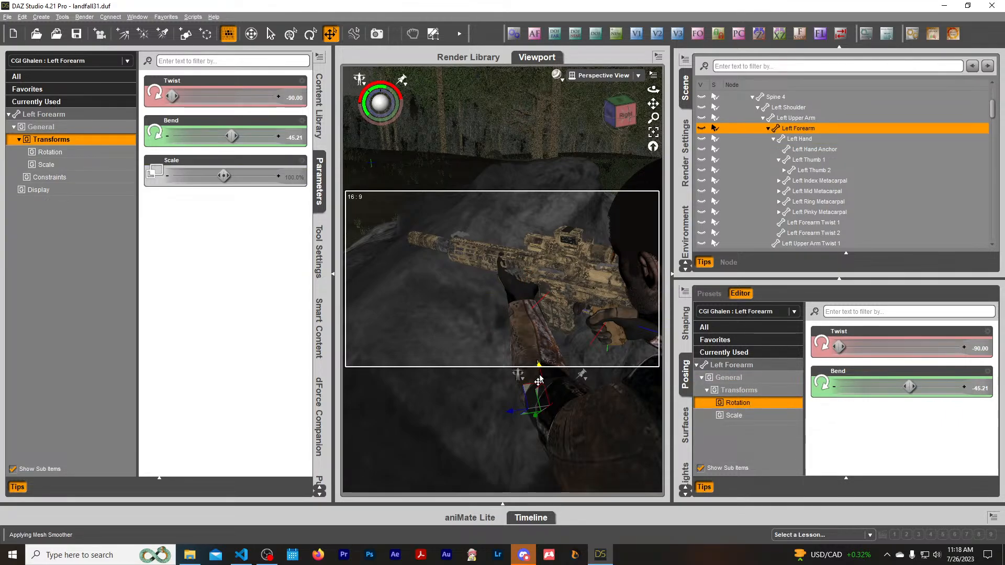
left_click_drag(540, 377, 541, 378)
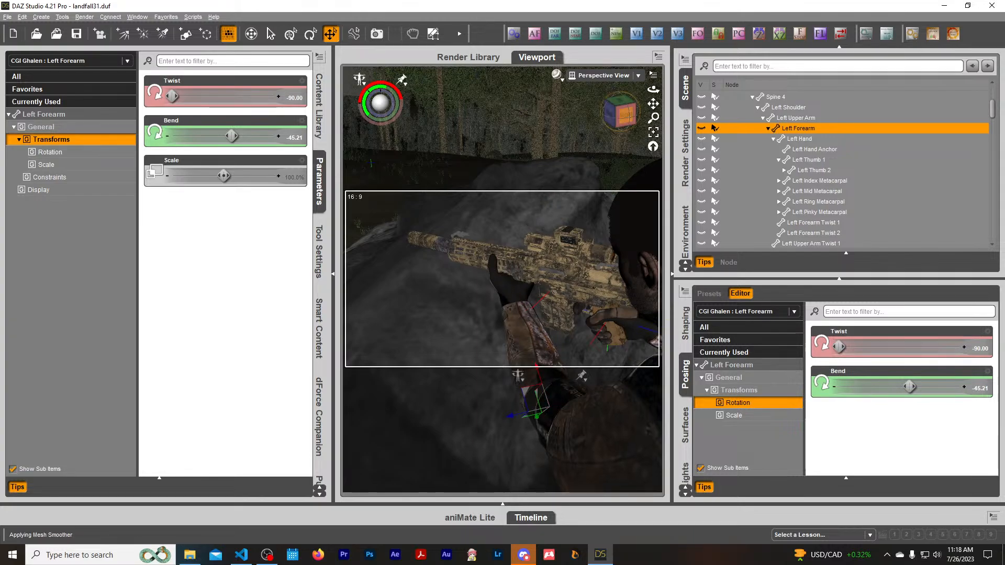
Enlarge the viewport and examine CGI Ghalen's aim and rifle grip from over his shoulder and behind.
left_click_drag(626, 118, 569, 122)
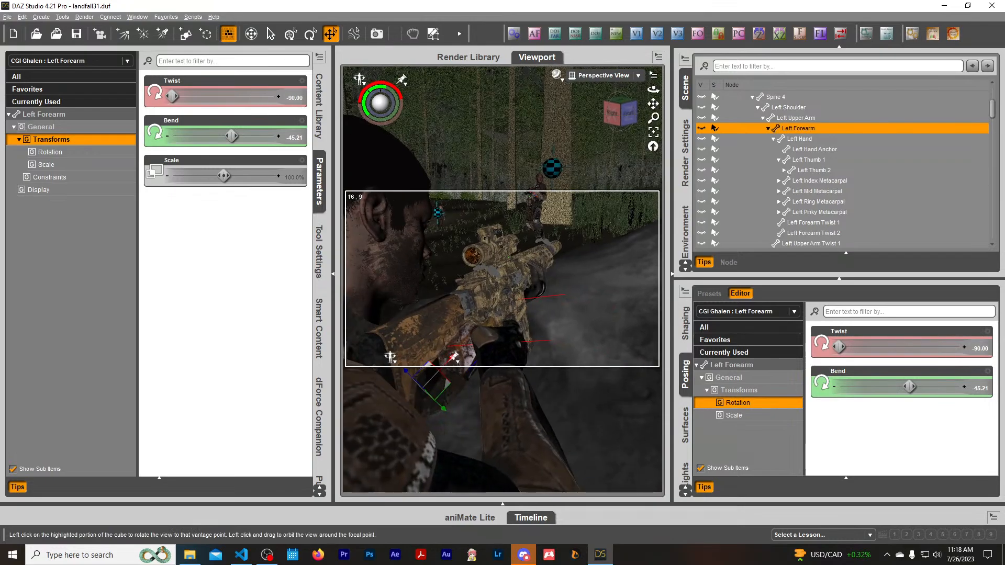
mouse_move(653, 90)
left_mouse_down()
mouse_move(613, 111)
mouse_move(649, 90)
left_mouse_up()
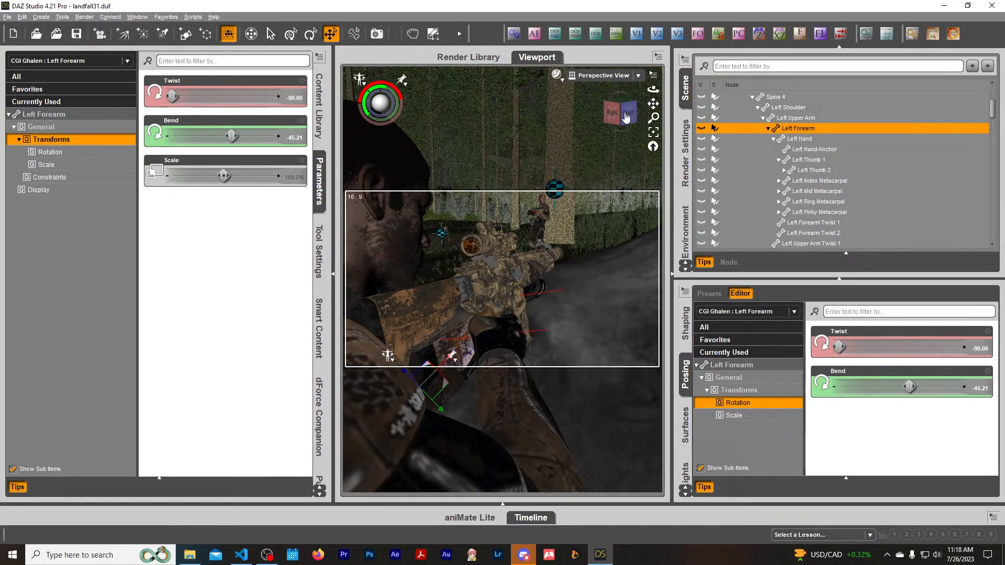
left_click(319, 184)
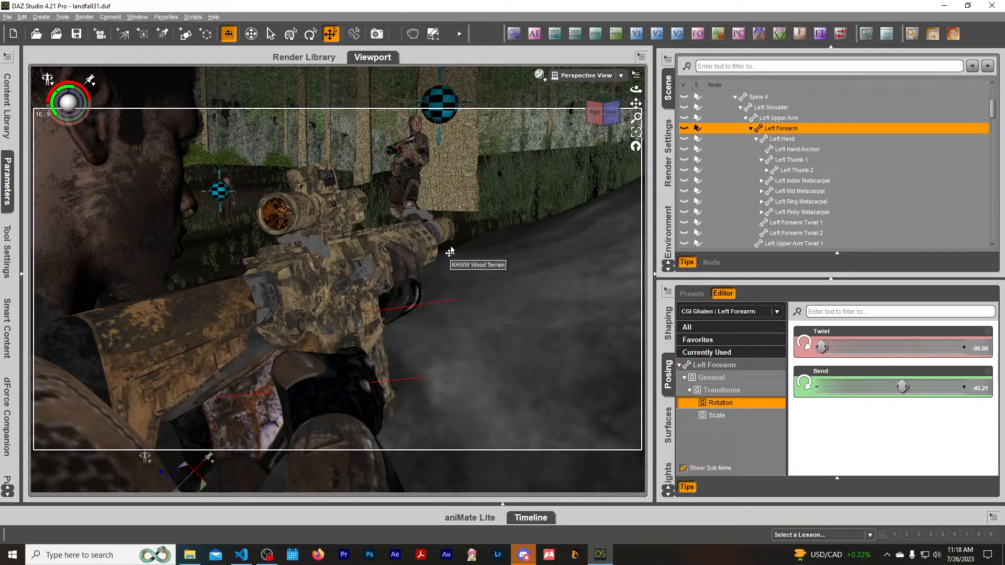
scroll(455, 250, "down", 1)
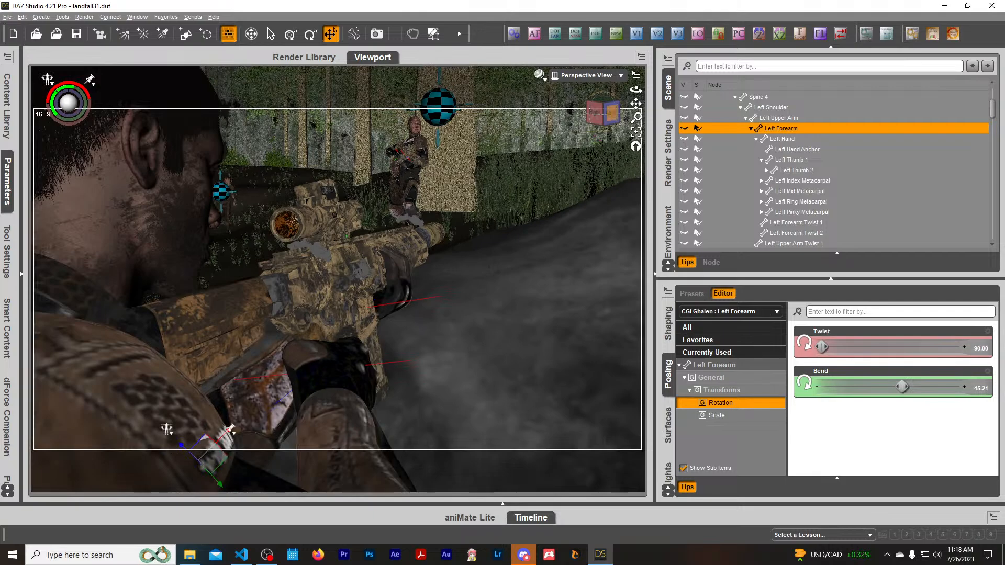
left_click_drag(612, 113, 480, 387)
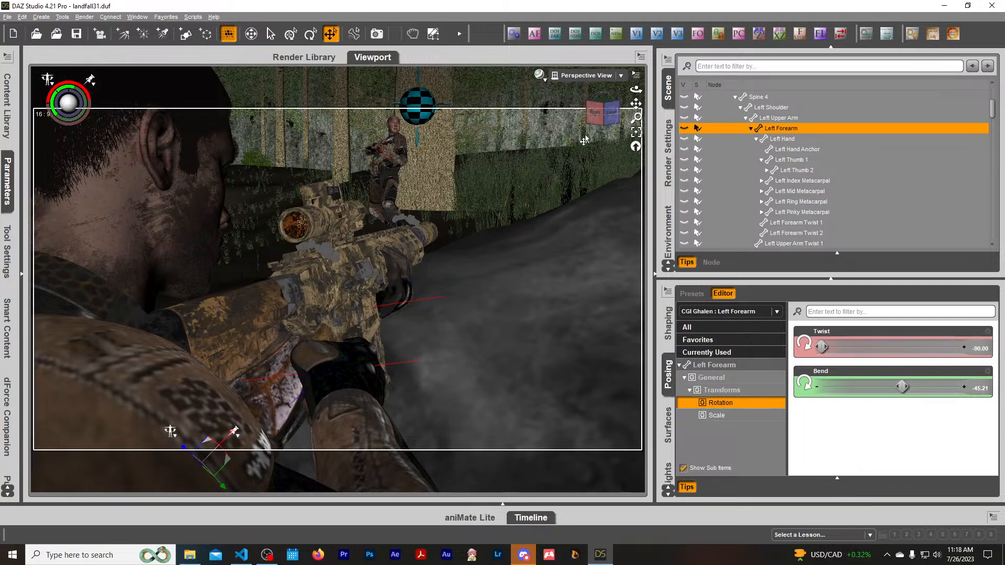
left_click_drag(607, 116, 706, 113)
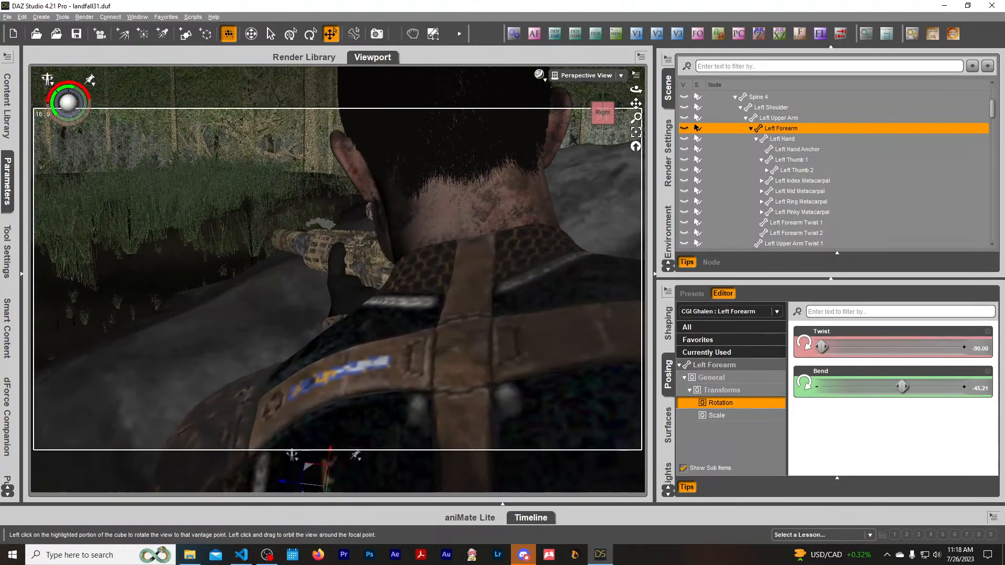
Reframe the perspective view over CGI Ghalen's left shoulder so his head, rifle and the forest ahead are in the frame.
scroll(549, 151, "down", 2)
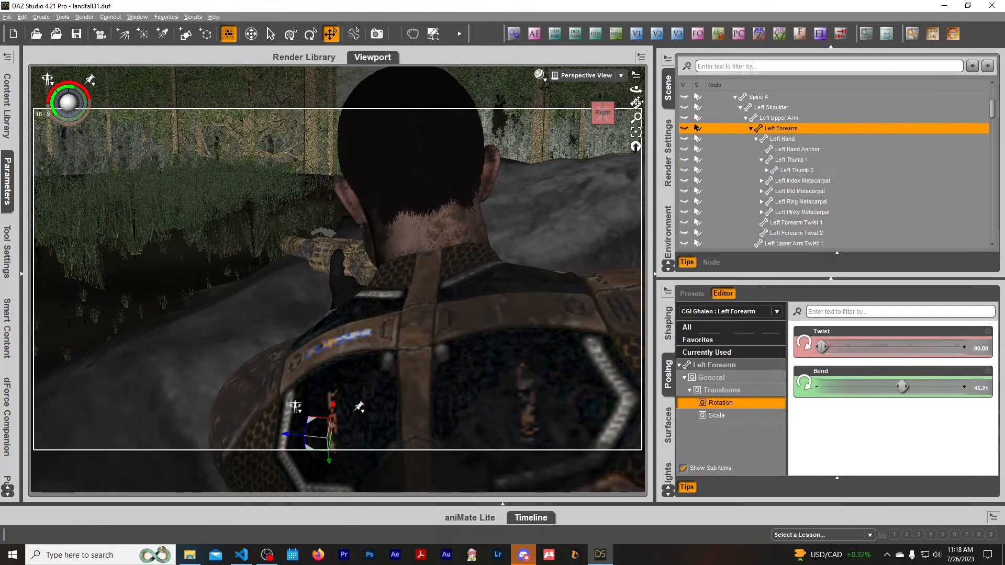
left_click_drag(636, 103, 748, 80)
left_click_drag(612, 119, 640, 112)
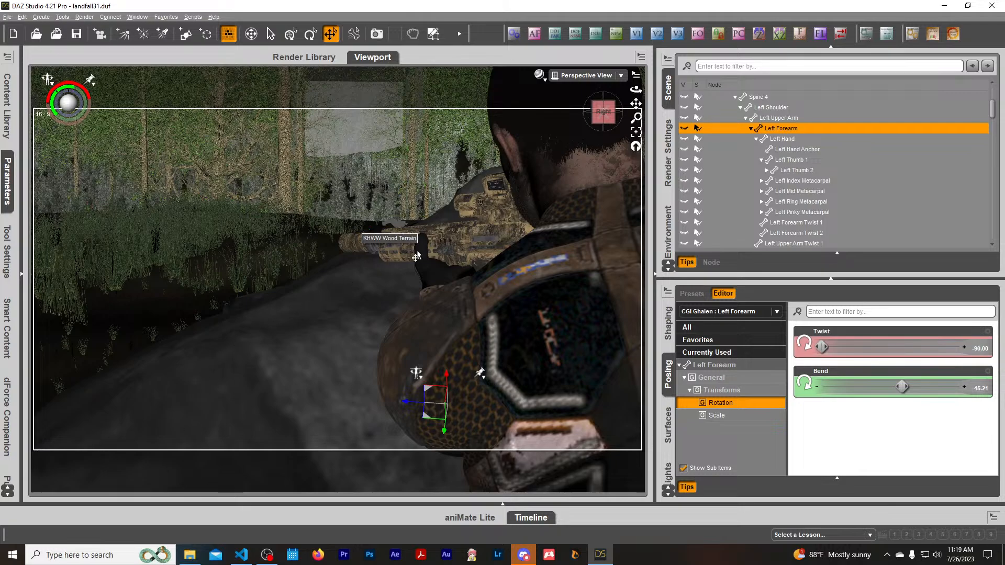
left_click_drag(636, 103, 605, 119)
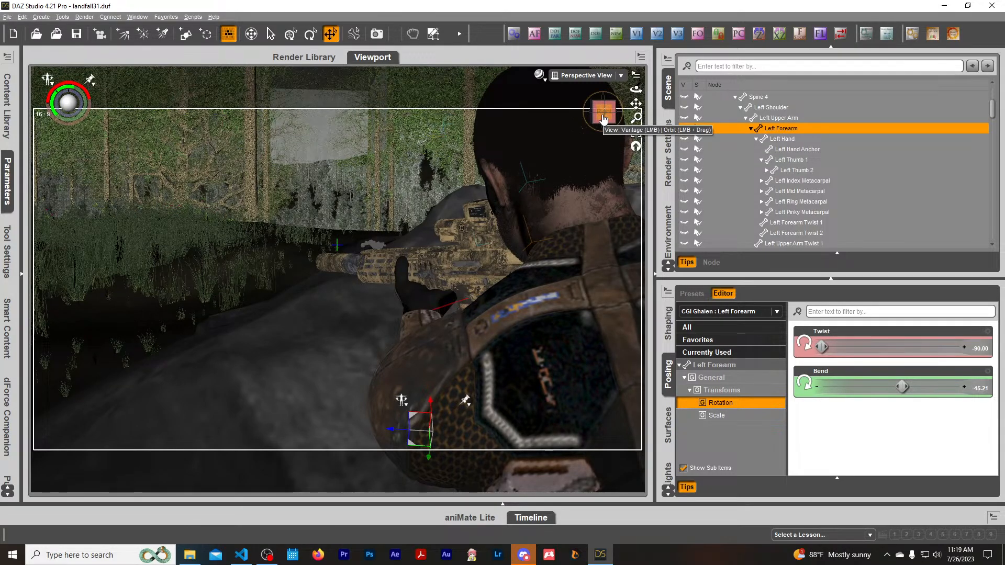
left_click_drag(602, 117, 605, 116)
left_click_drag(636, 90, 631, 89)
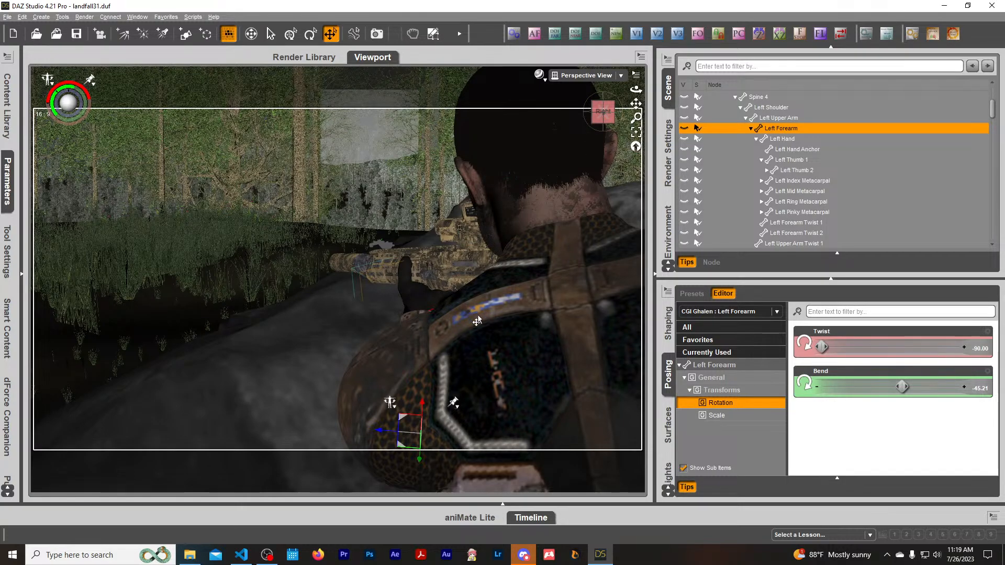
Set the Bend of CGI Ghalen's Spine 3 to 0.45 and its Side-Side to 0.20, checking the pose over his shoulder.
scroll(487, 350, "down", 4)
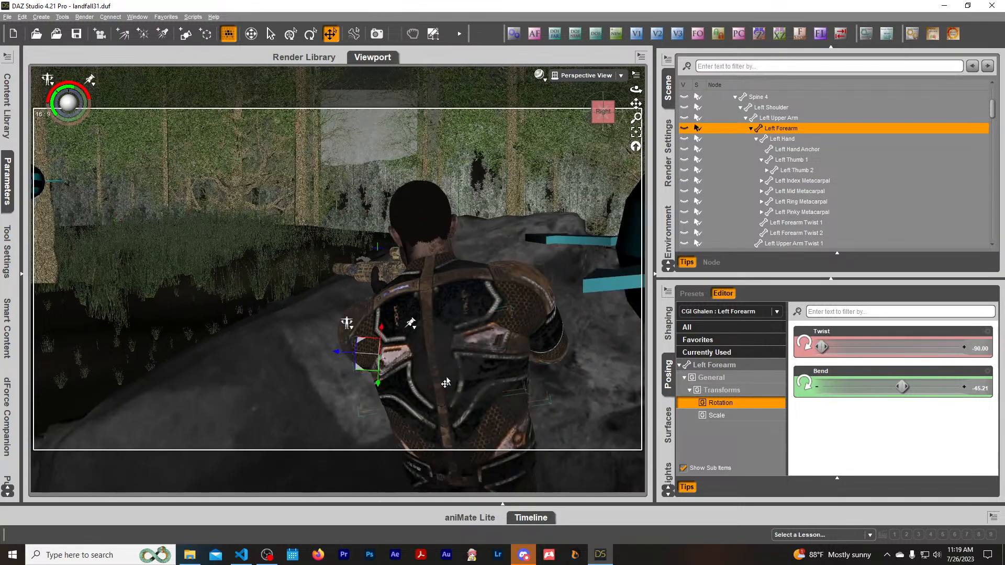
left_click(442, 396)
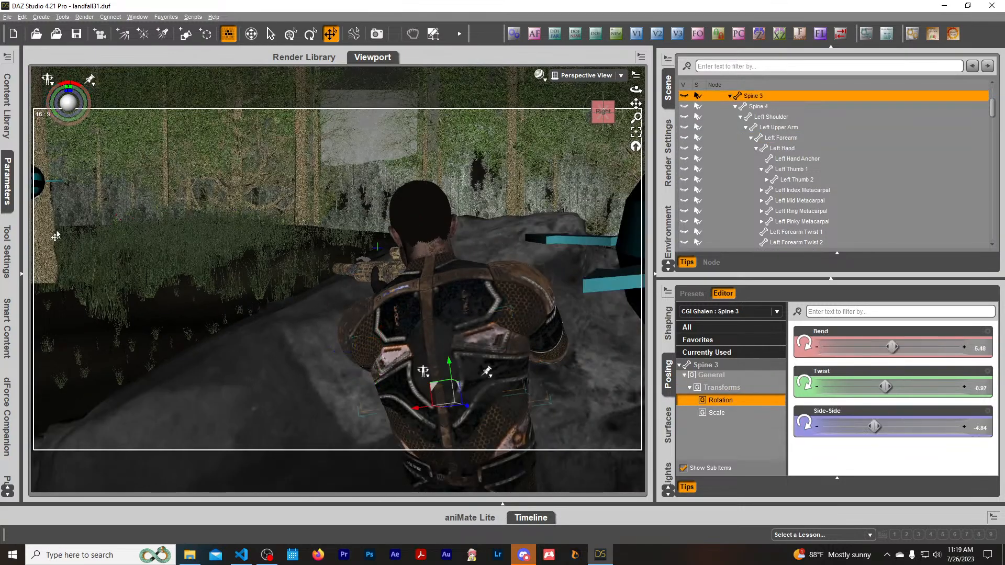
left_click(8, 180)
left_click_drag(222, 99, 216, 98)
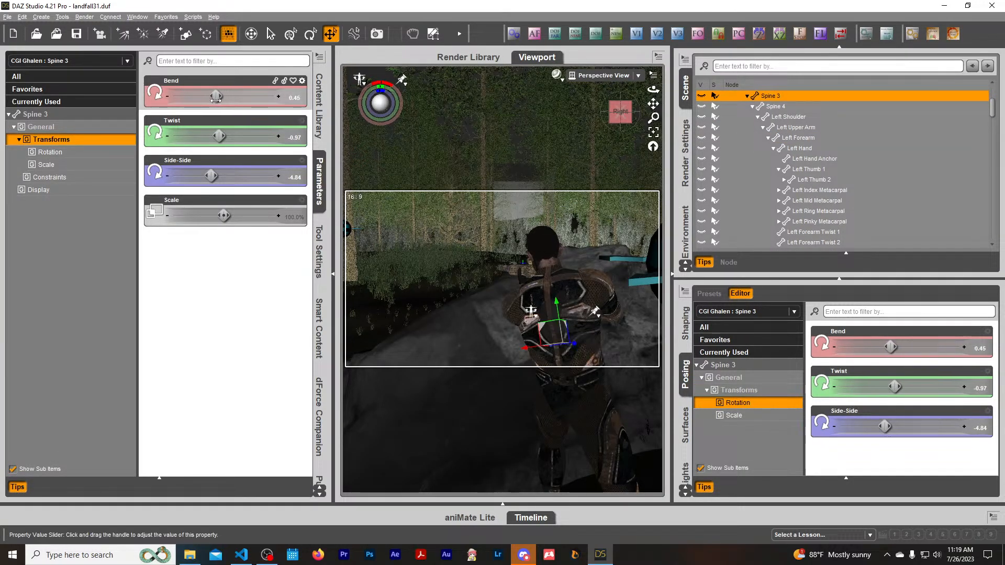
left_click_drag(212, 175, 231, 178)
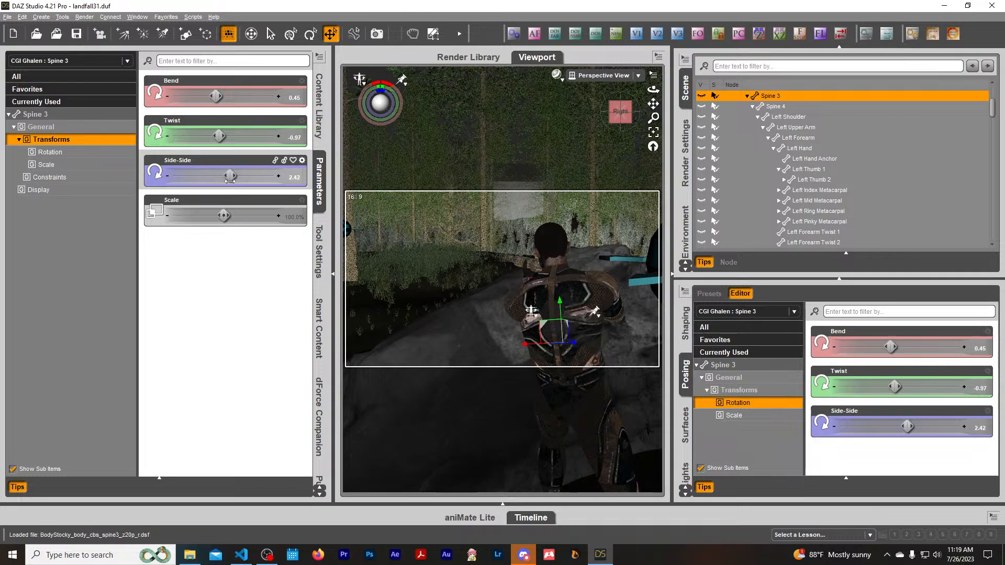
left_click(320, 183)
scroll(373, 163, "up", 5)
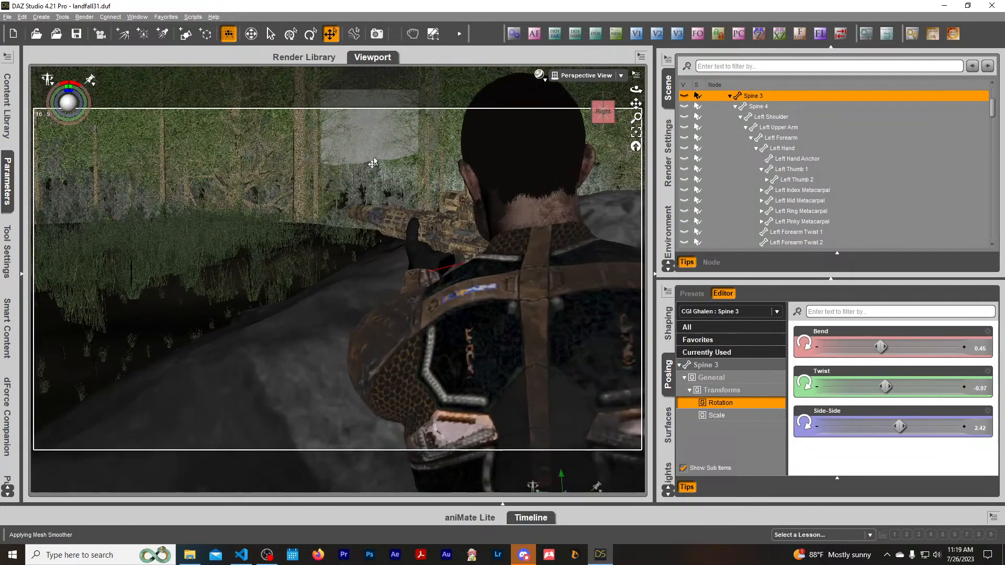
left_click(8, 179)
left_click_drag(230, 175, 224, 176)
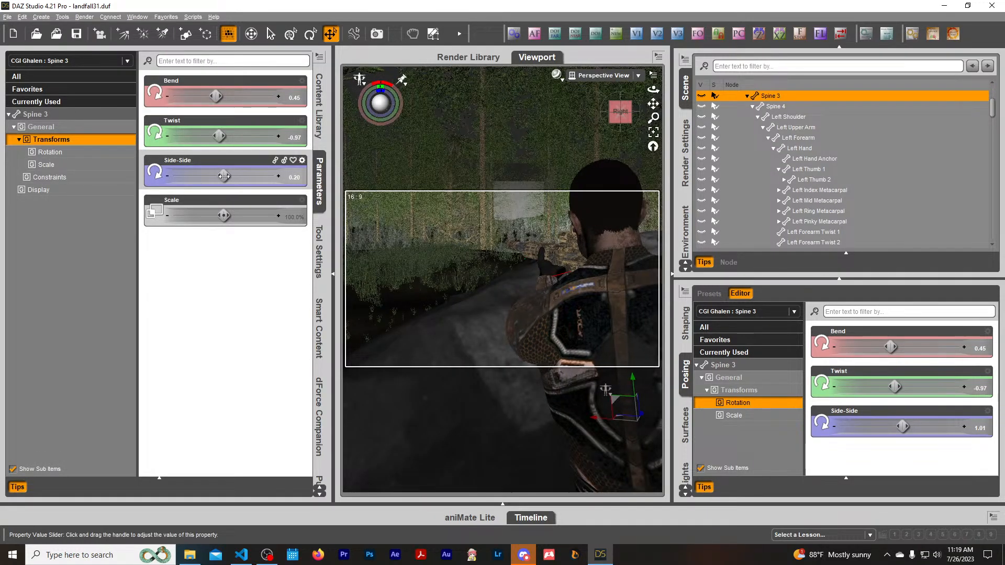
left_click(320, 179)
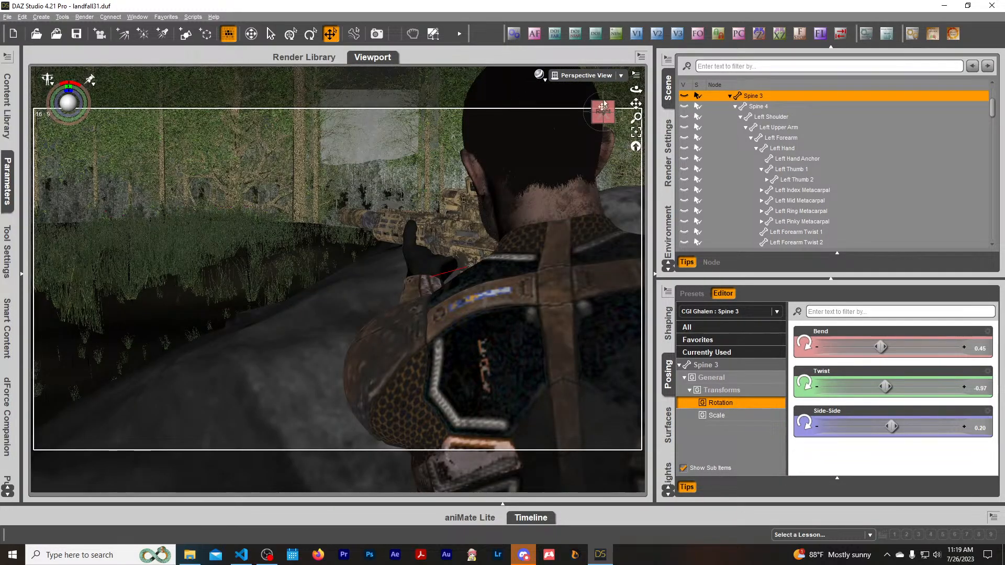
Fine-tune the over-the-shoulder framing of CGI Ghalen and his rifle and create a 65 mm camera from this view.
left_click_drag(636, 103, 611, 116)
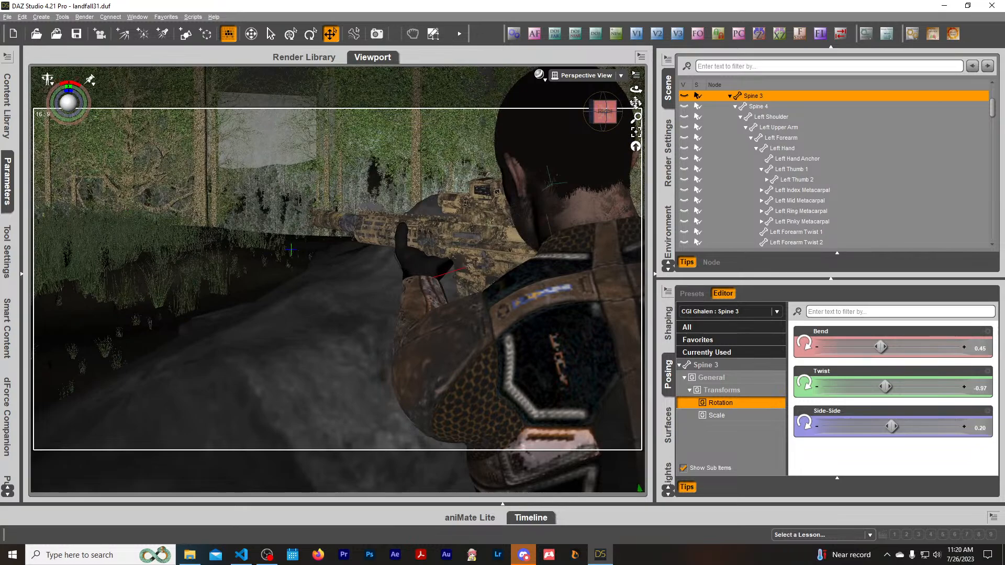
left_click_drag(636, 103, 634, 101)
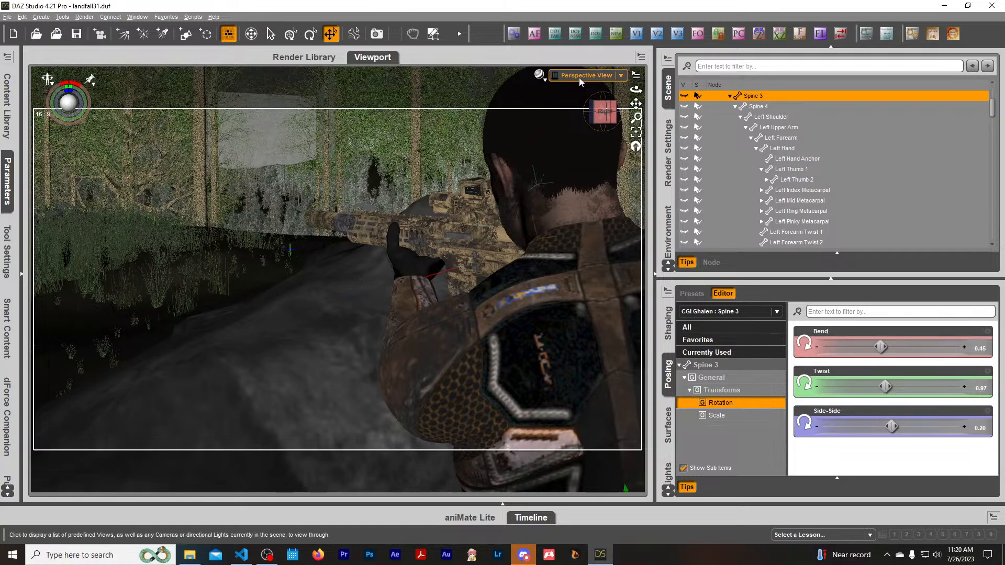
left_click(616, 36)
left_click(491, 287)
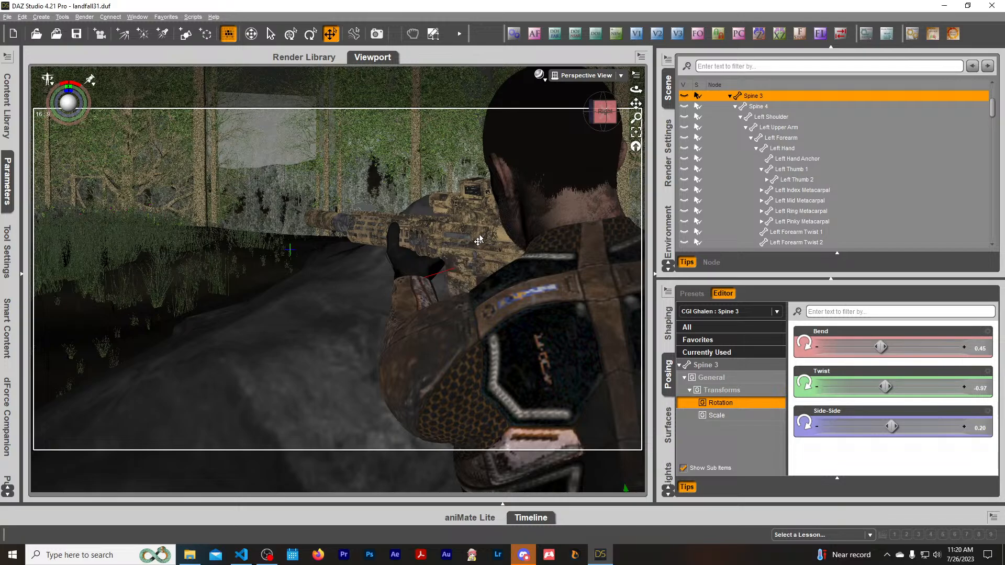
Inspect CGI Ghalen's left hand up close on the handguard and set its Bend to 19.39.
scroll(479, 239, "up", 5)
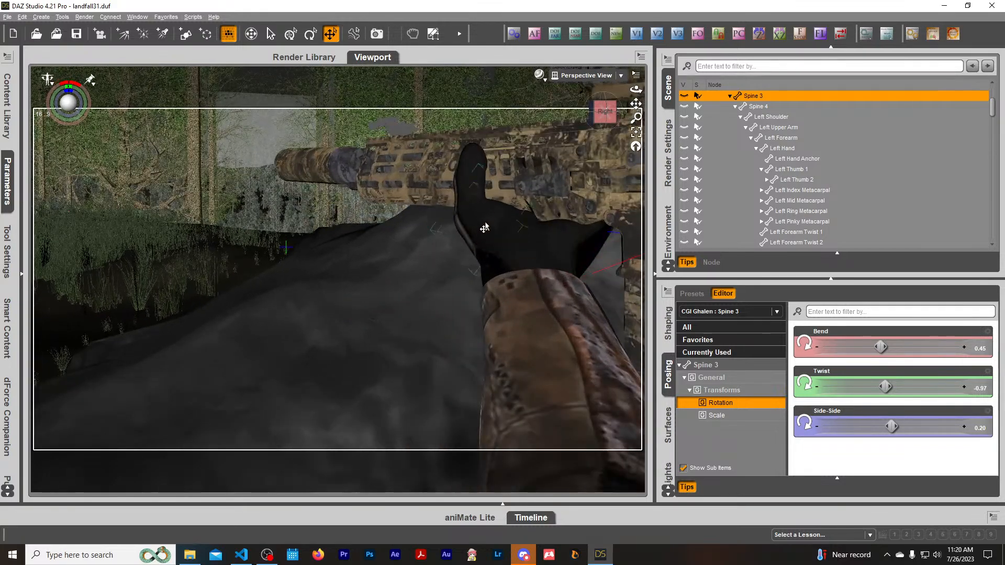
left_click_drag(636, 104, 574, 178)
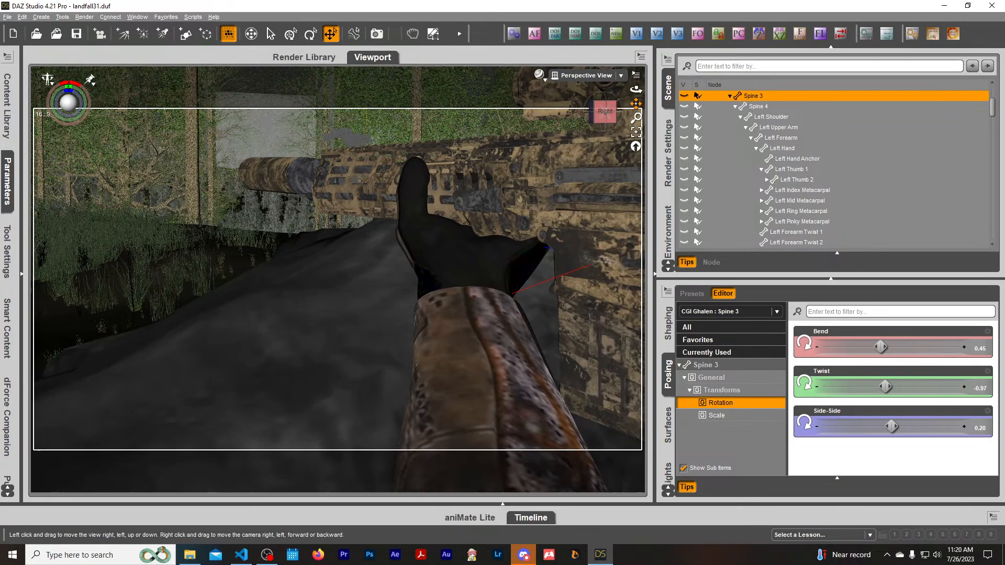
scroll(564, 216, "up", 1)
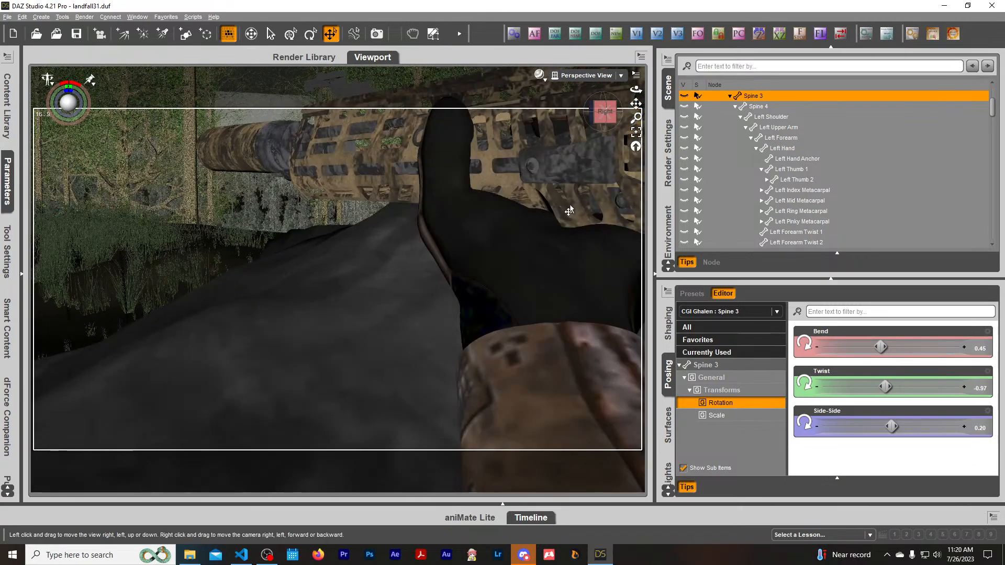
left_click_drag(604, 112, 624, 121)
left_click(608, 112)
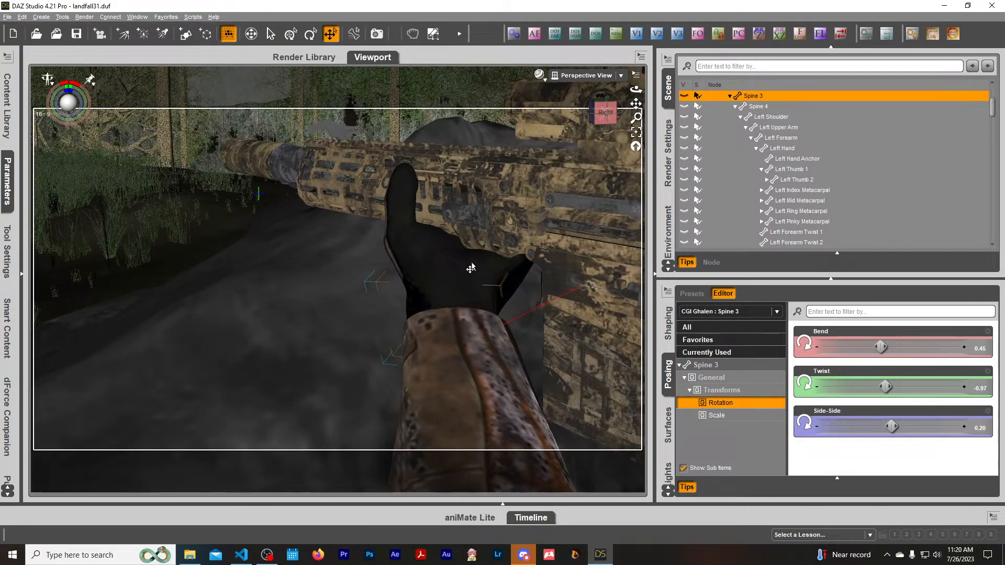
left_click(471, 270)
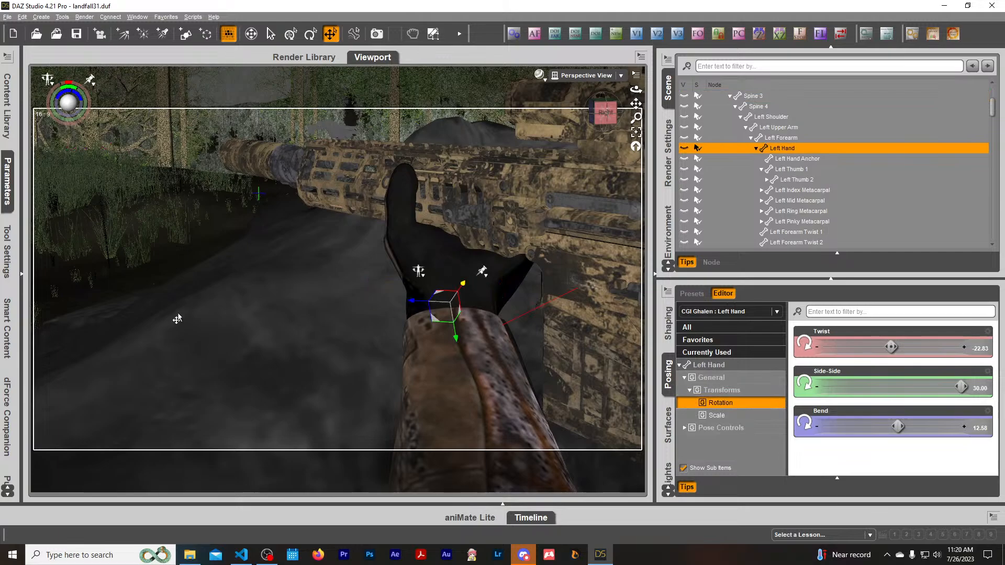
left_click(7, 183)
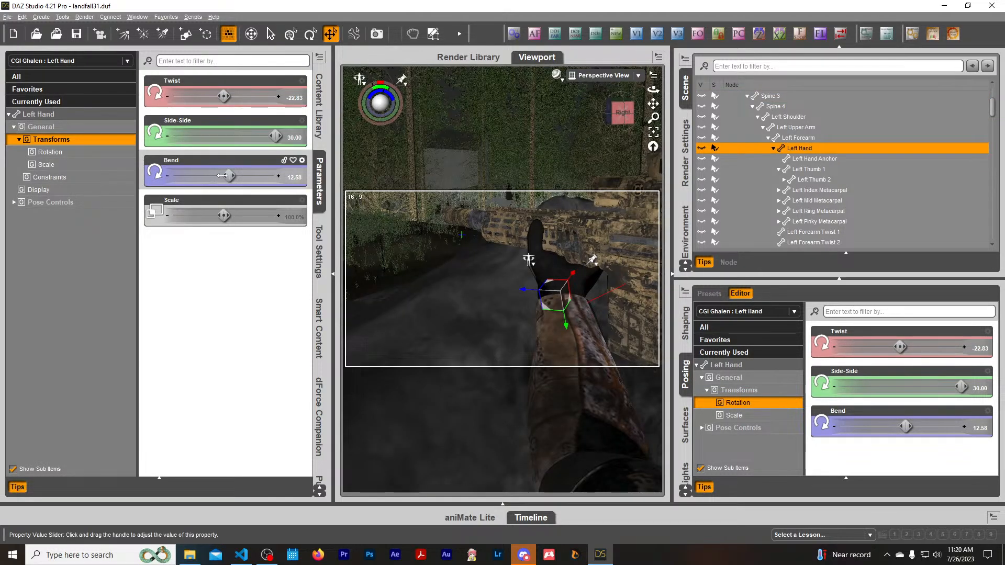
mouse_move(228, 176)
left_mouse_down()
mouse_move(220, 180)
mouse_move(234, 177)
left_mouse_up()
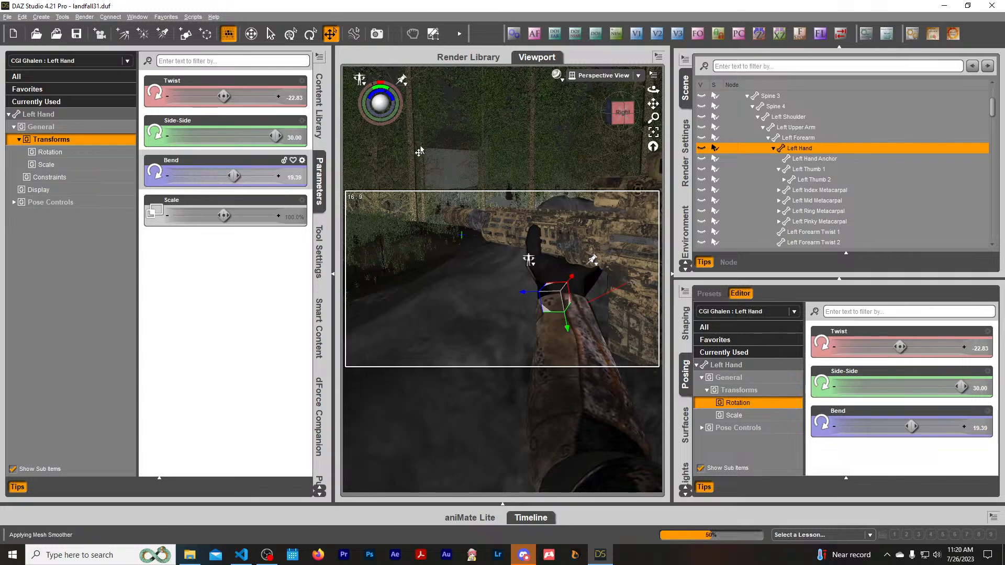
Look through Camera (65mm) 1 and check the left hand's grip in the enlarged viewport.
left_click(604, 76)
left_click(601, 172)
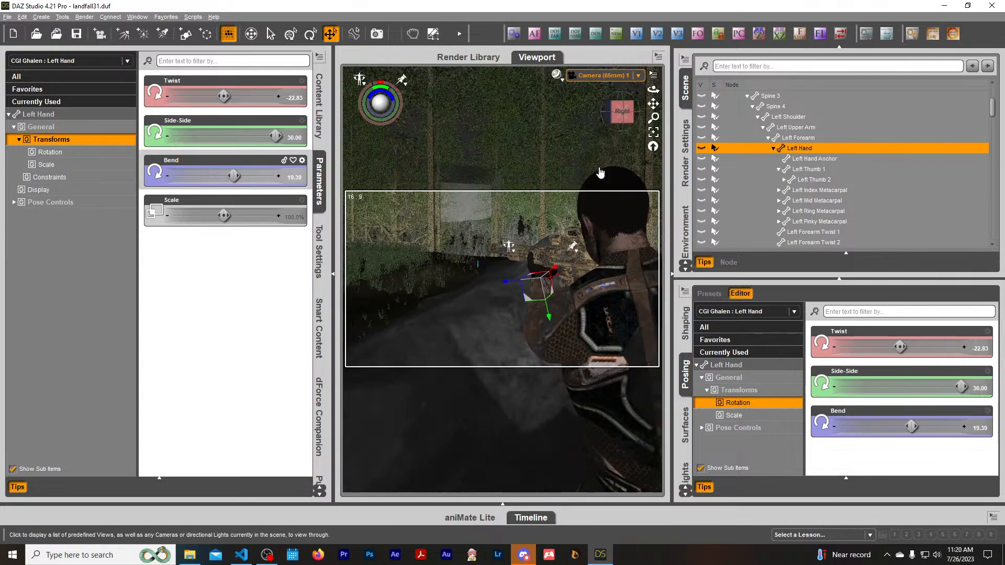
left_click(270, 34)
left_click(318, 176)
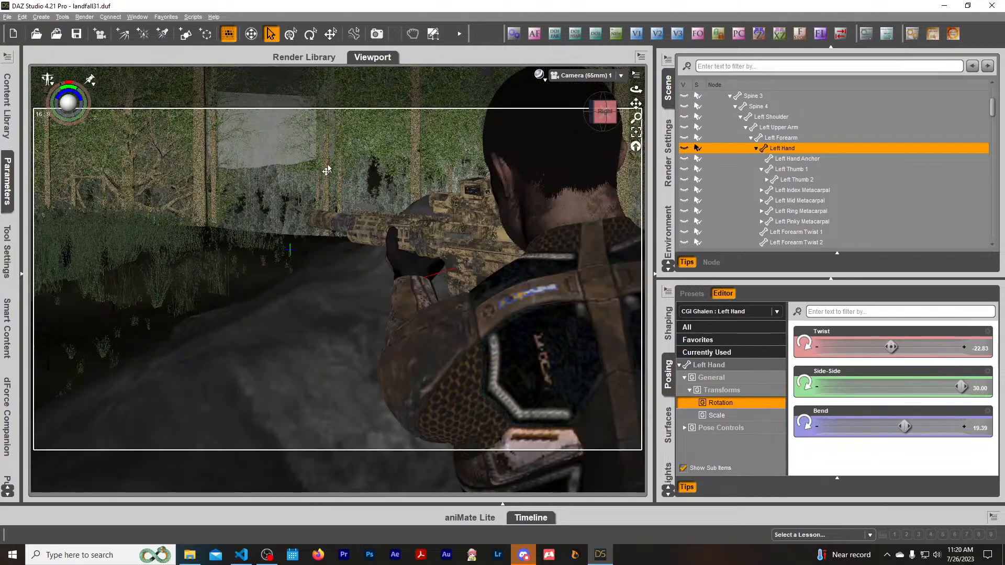
Return to the Perspective View and move the IGLK1 Sphere Light across to CGI Ghalen's left side.
left_click(582, 76)
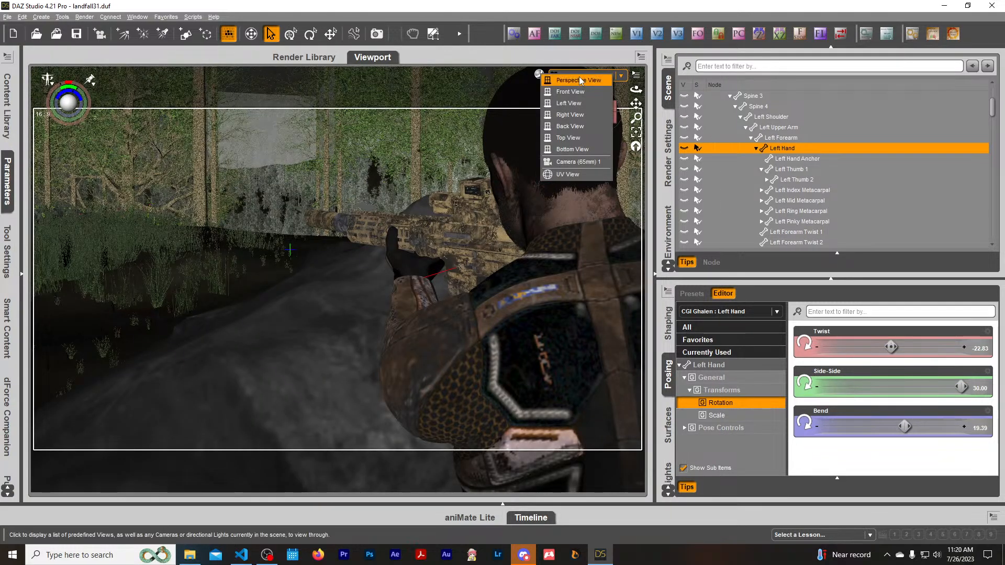
left_click(580, 84)
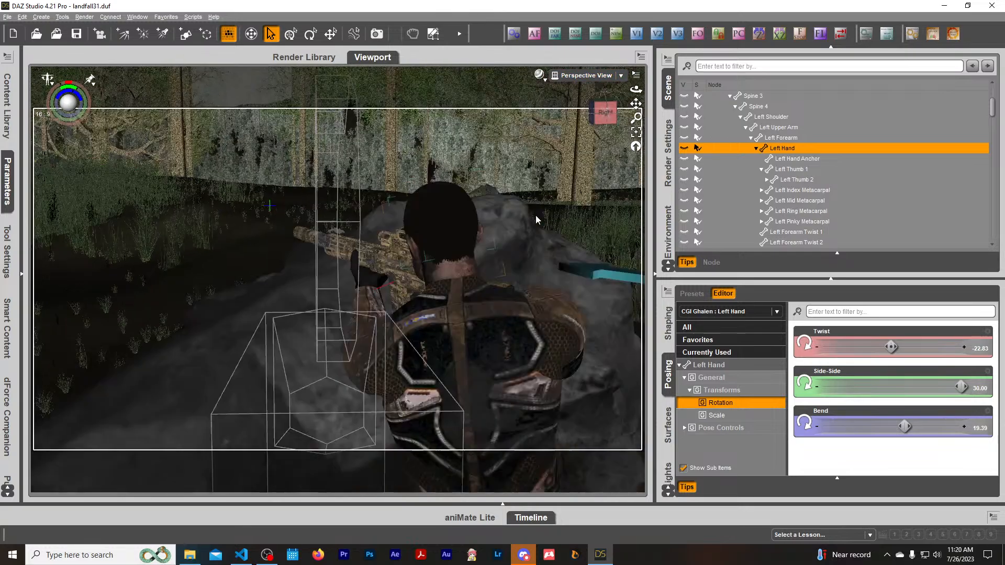
scroll(535, 215, "down", 2)
left_click(572, 302)
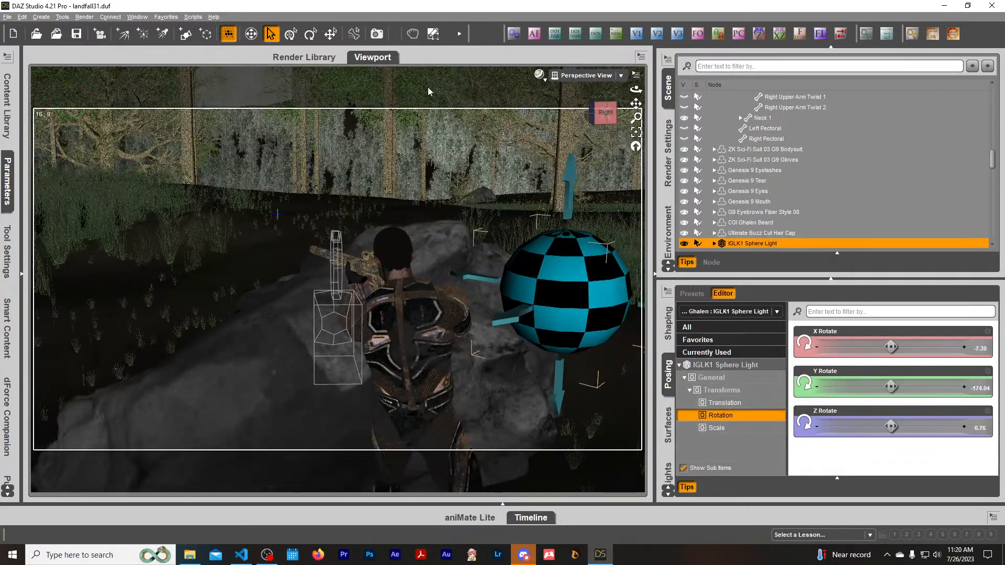
left_click(330, 33)
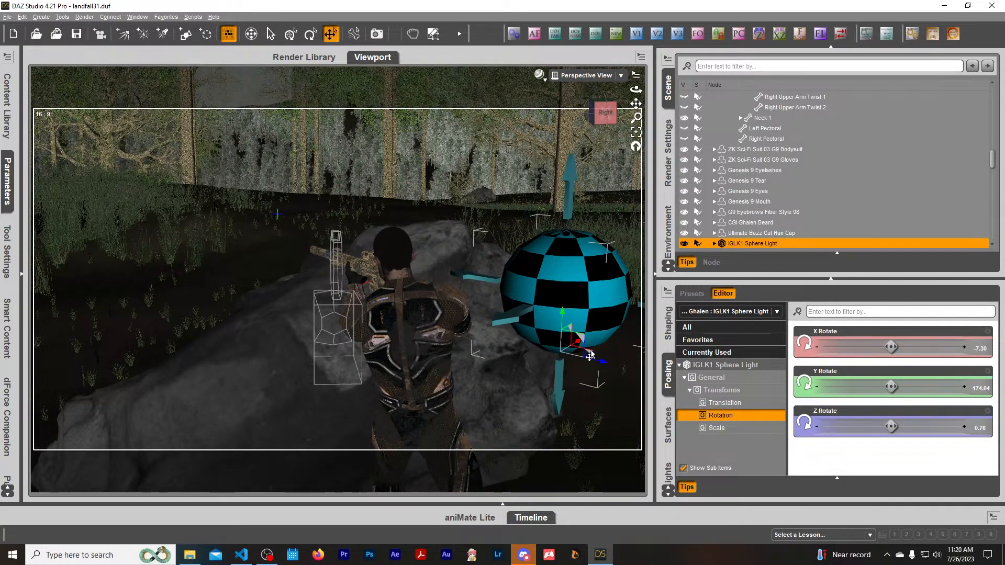
left_click_drag(589, 359, 220, 380)
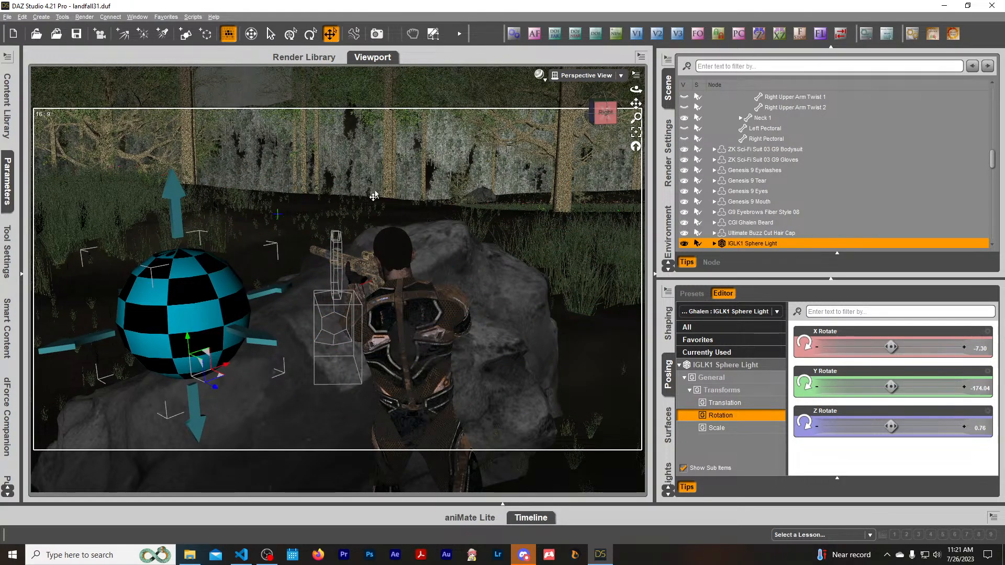
Collapse the CGI Ghalen and Nikolai 9 HD hierarchies, select Manilekk and move it across the clearing past the soldier at the tree.
scroll(739, 176, "up", 15)
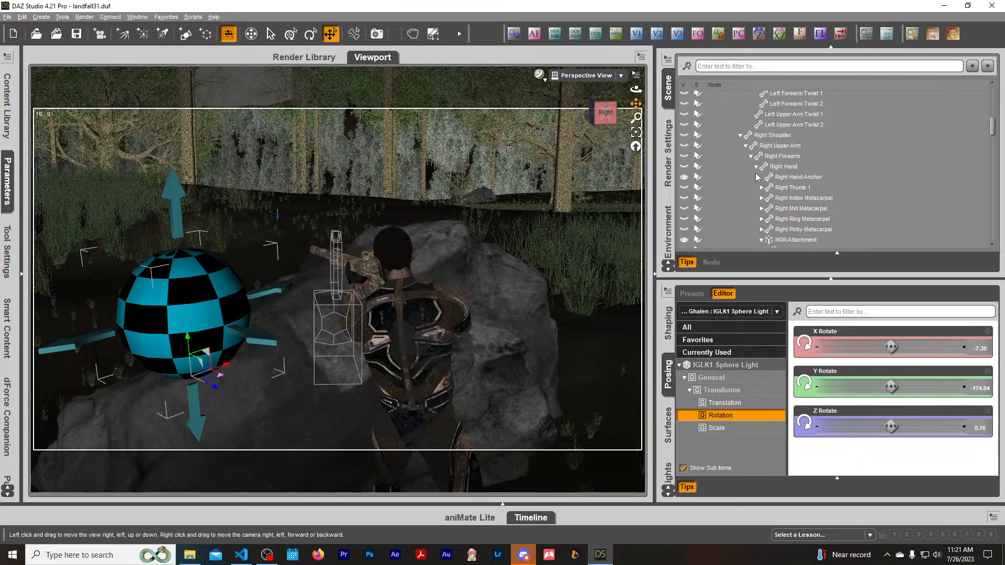
left_click(709, 127)
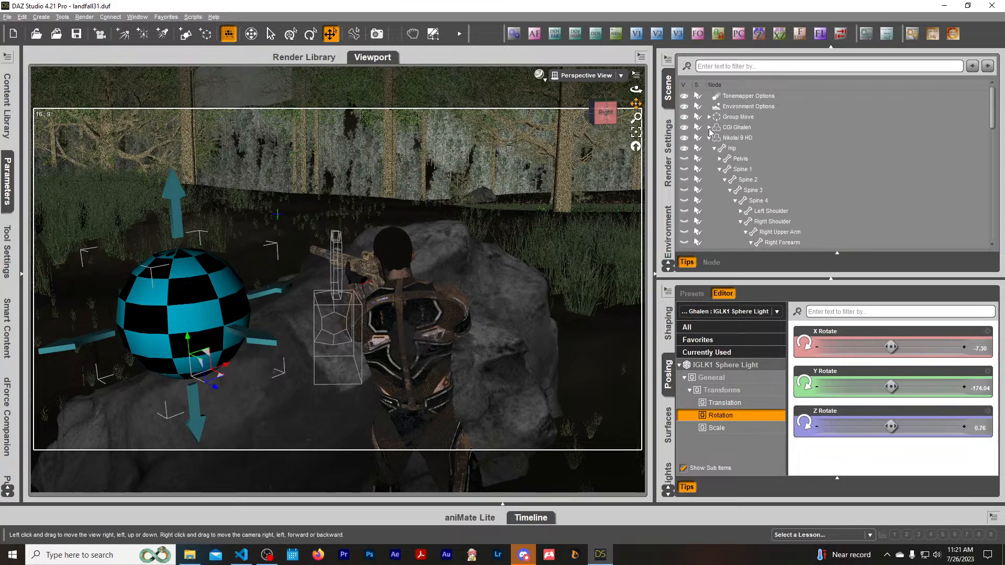
left_click(709, 138)
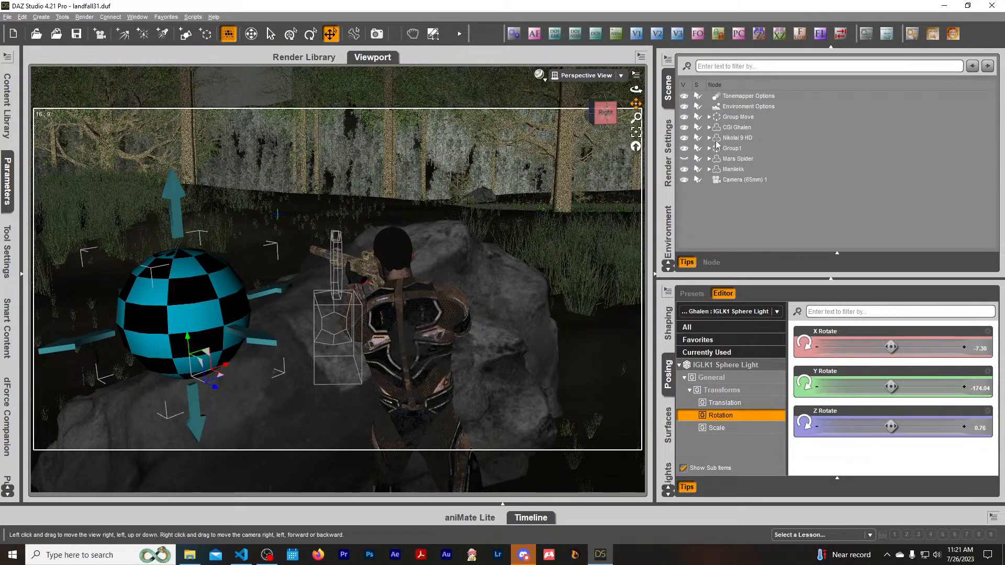
left_click(736, 169)
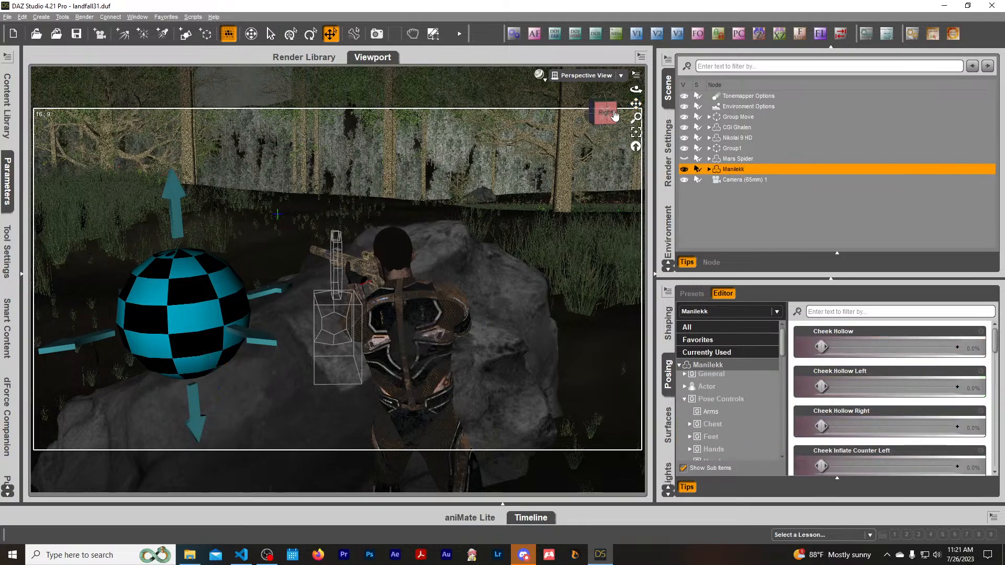
left_click_drag(615, 116, 578, 133)
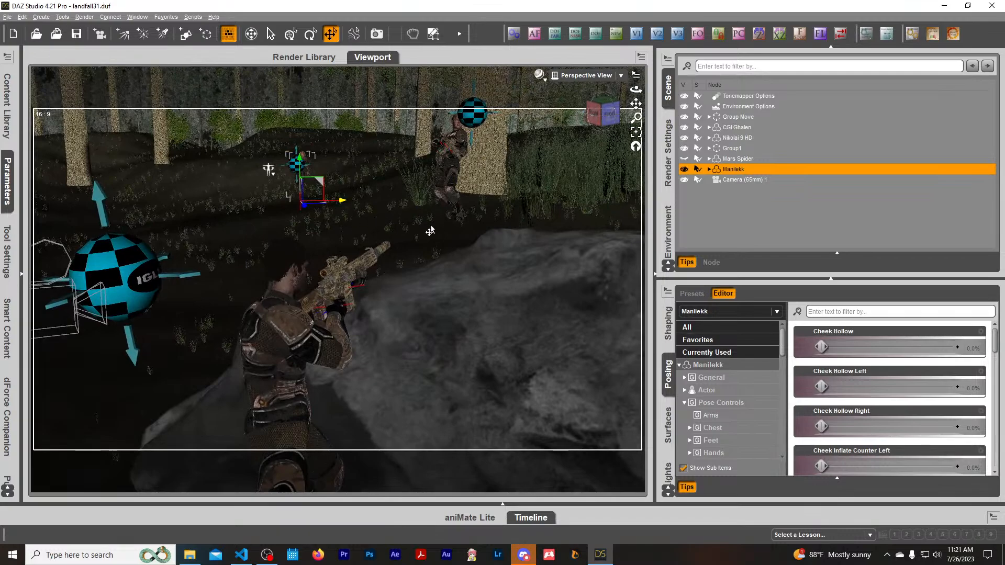
left_click_drag(431, 230, 613, 163)
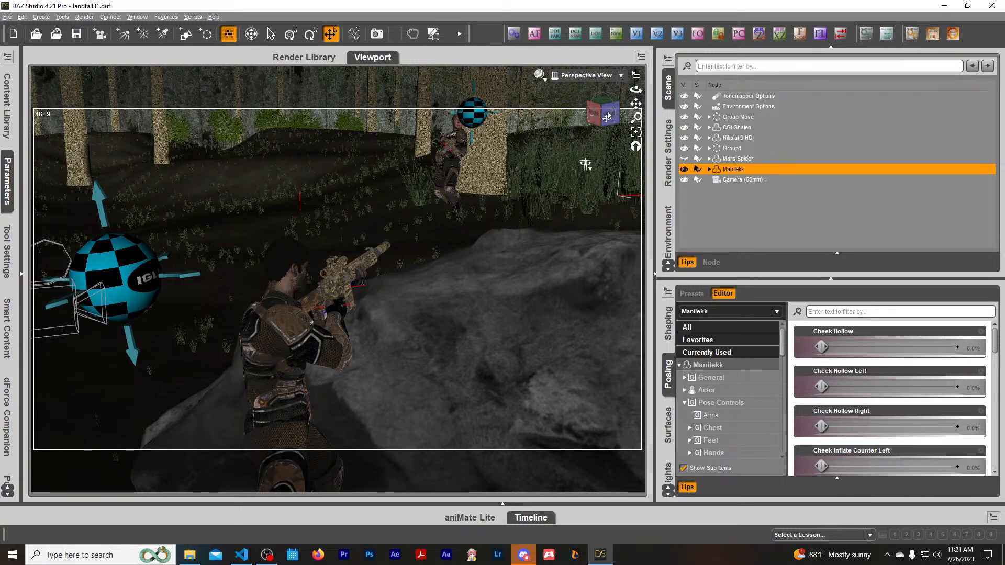
left_click_drag(608, 116, 444, 126)
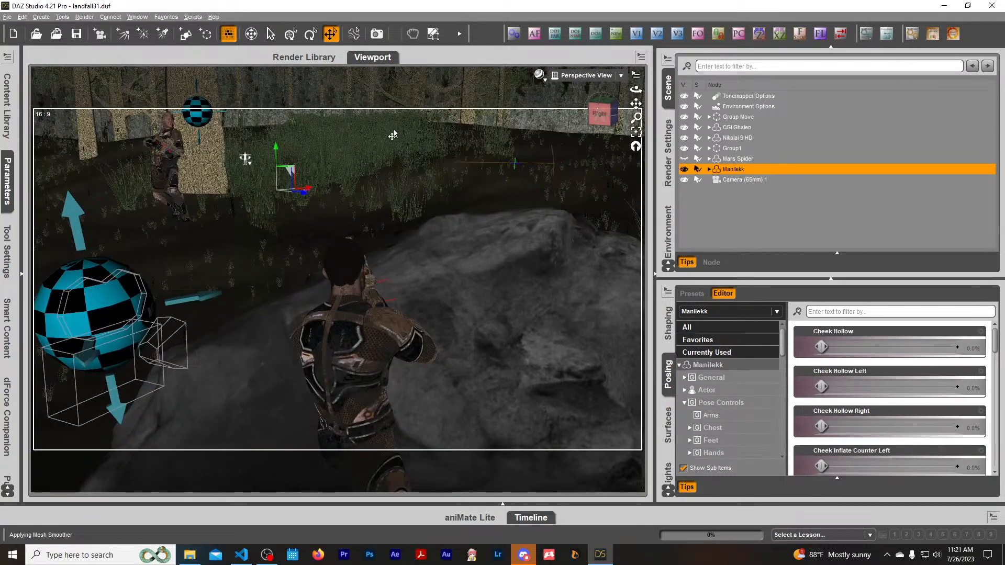
Reposition Manilekk beyond the tall grass, close to the far tree line and well away from the soldier at the tree.
scroll(393, 135, "up", 4)
left_click_drag(635, 103, 659, 165)
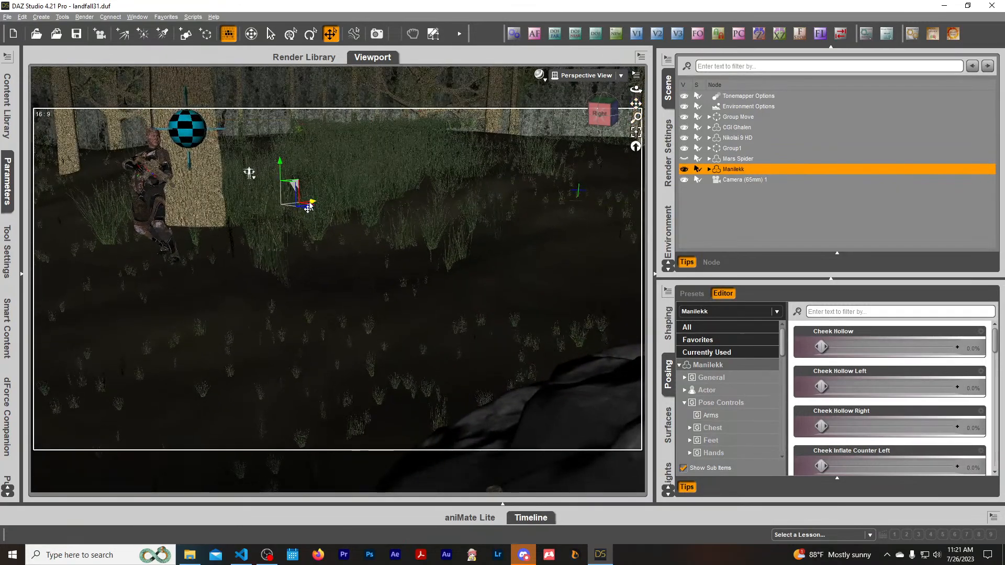
left_click_drag(308, 210, 356, 239)
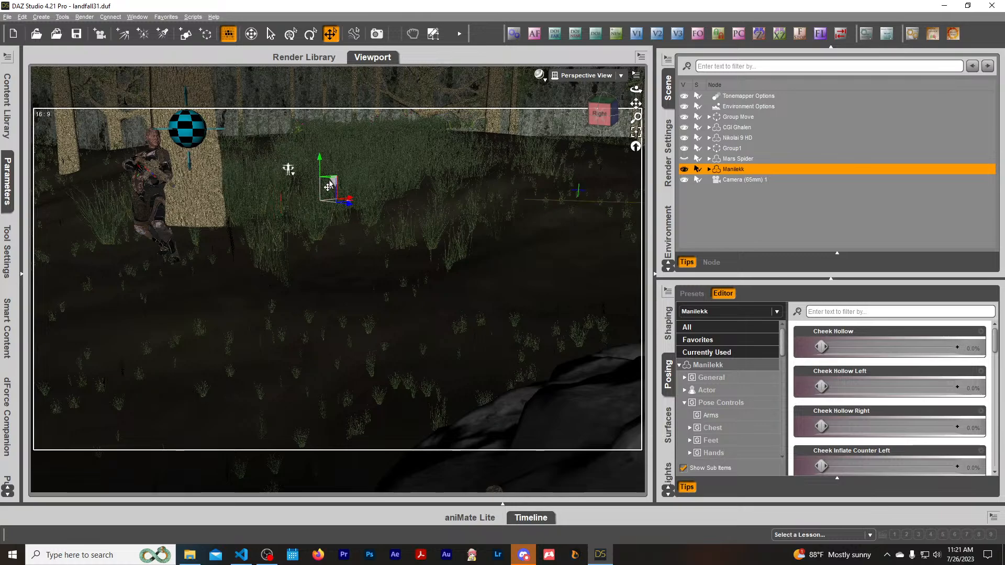
left_click_drag(331, 185, 494, 405)
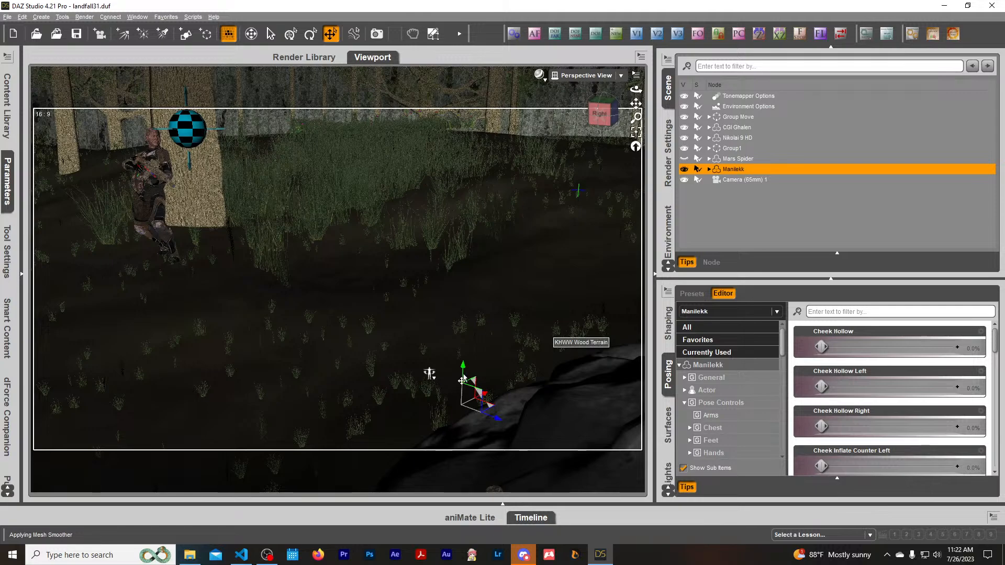
left_click_drag(460, 373, 472, 122)
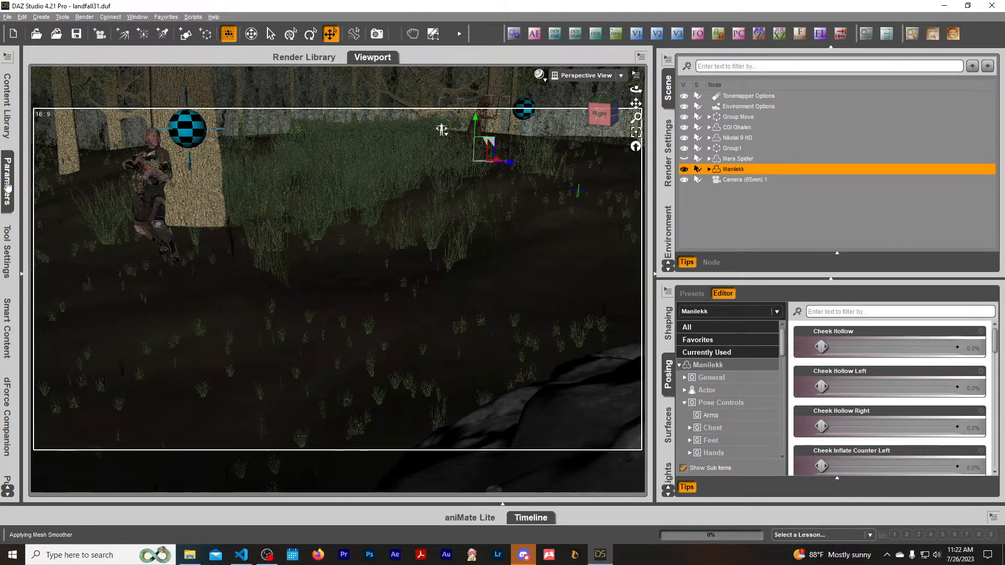
Set Manilekk's mesh Resolution Level to Base.
left_click(7, 184)
left_click(53, 119)
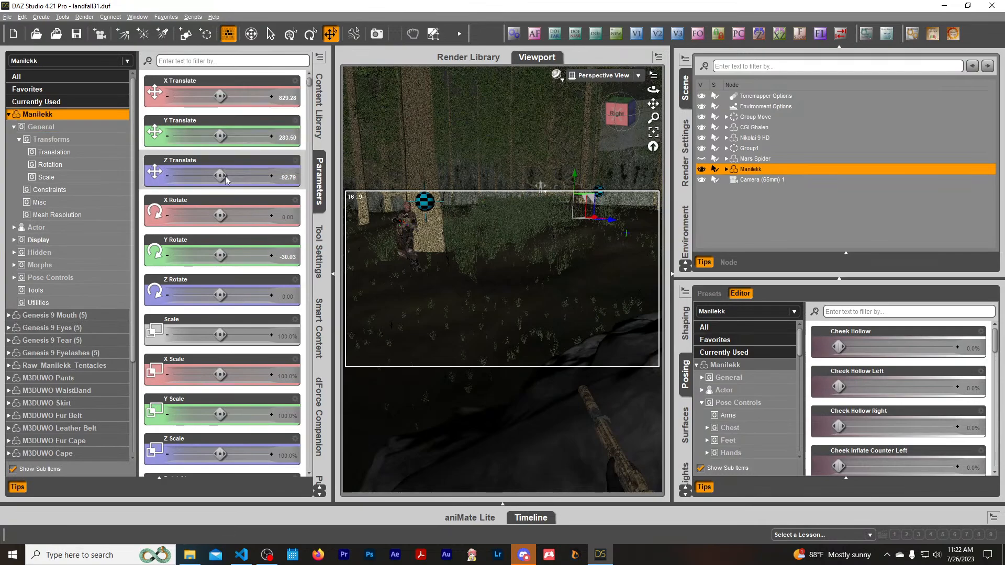
left_click(50, 129)
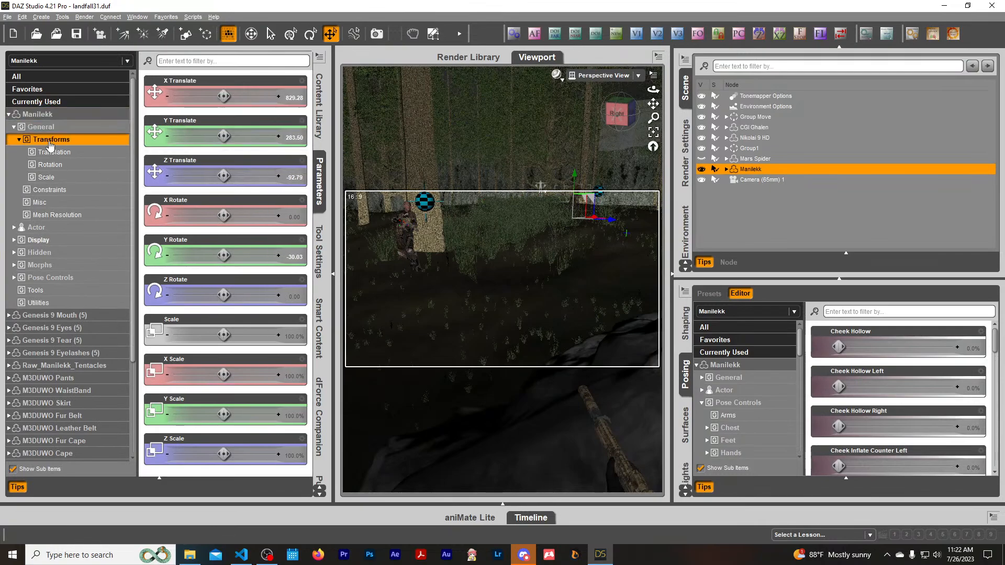
left_click(53, 153)
left_click(57, 215)
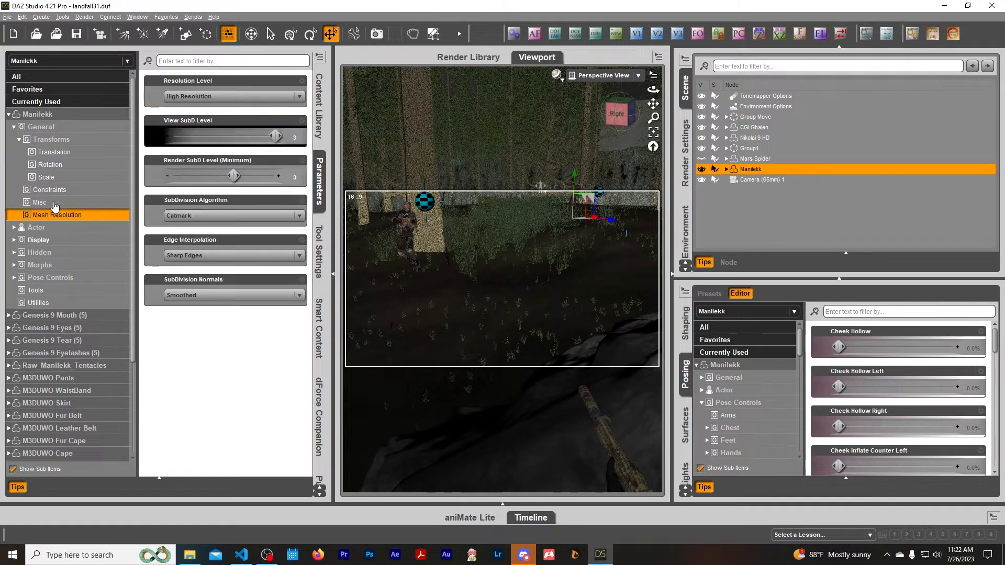
left_click(205, 97)
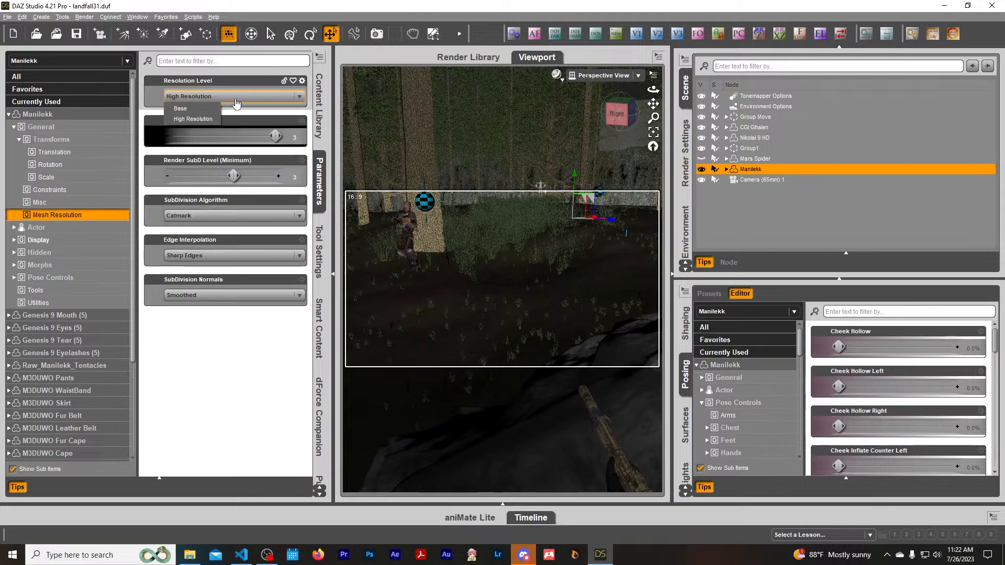
left_click(201, 112)
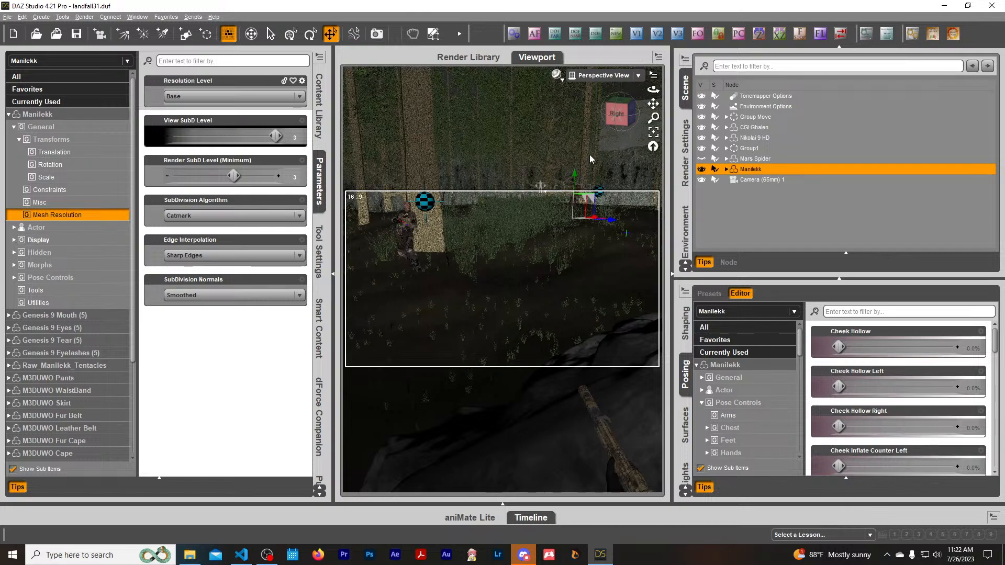
Zoom in on Manilekk at the tree line and rotate the figure about its vertical axis to face the clearing.
scroll(420, 164, "up", 2)
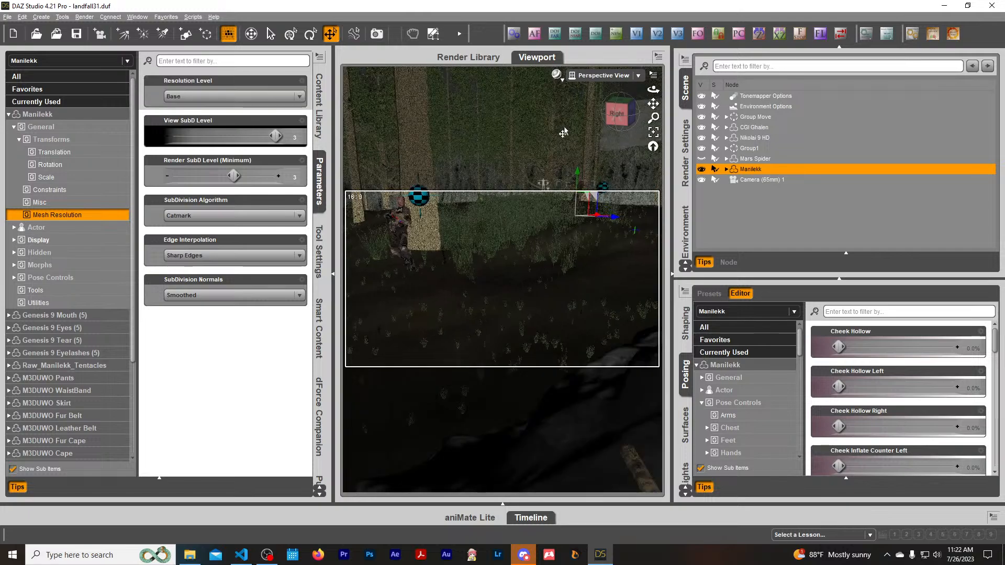
left_click_drag(653, 118, 524, 219)
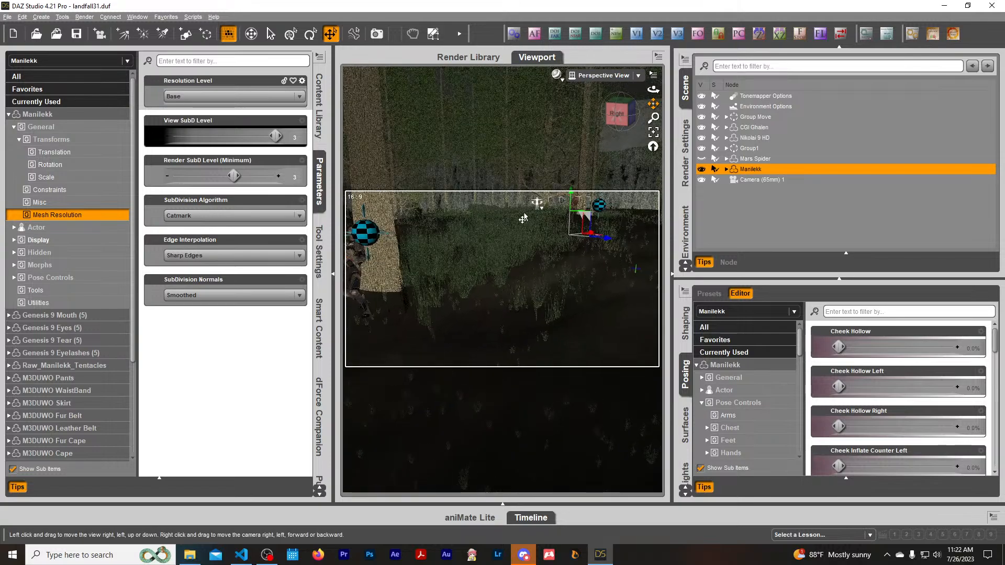
scroll(559, 189, "up", 5)
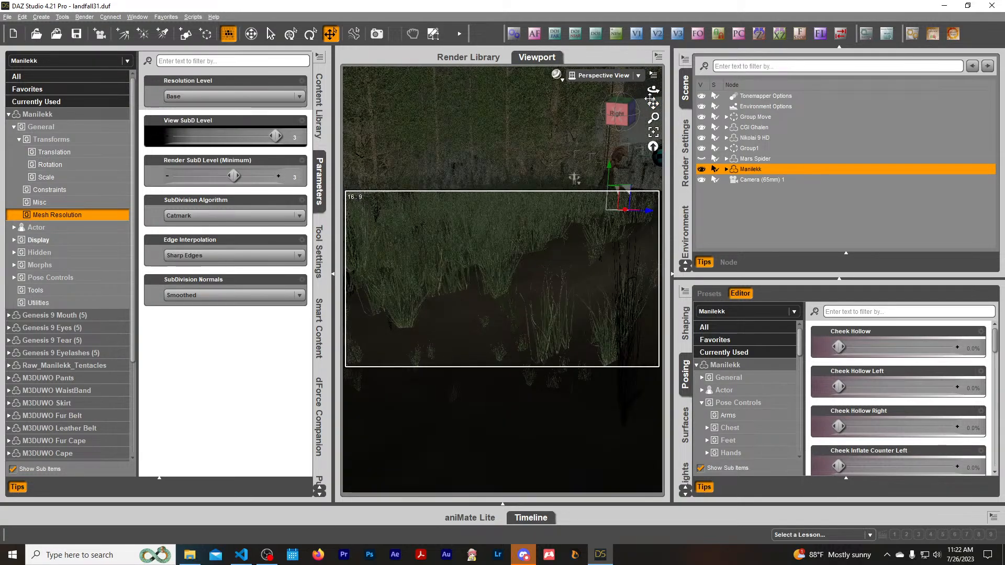
left_click_drag(651, 99, 514, 218)
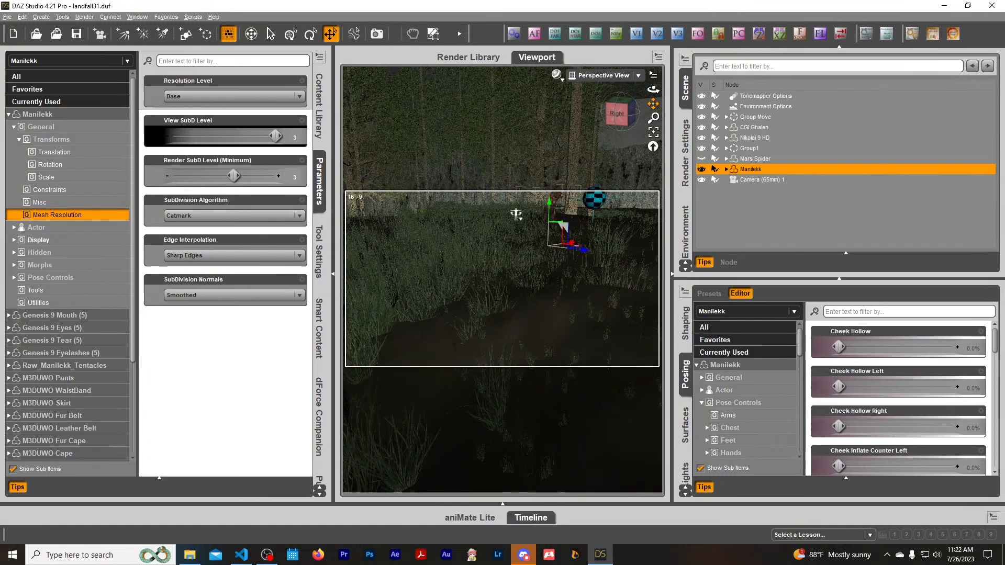
left_click(305, 37)
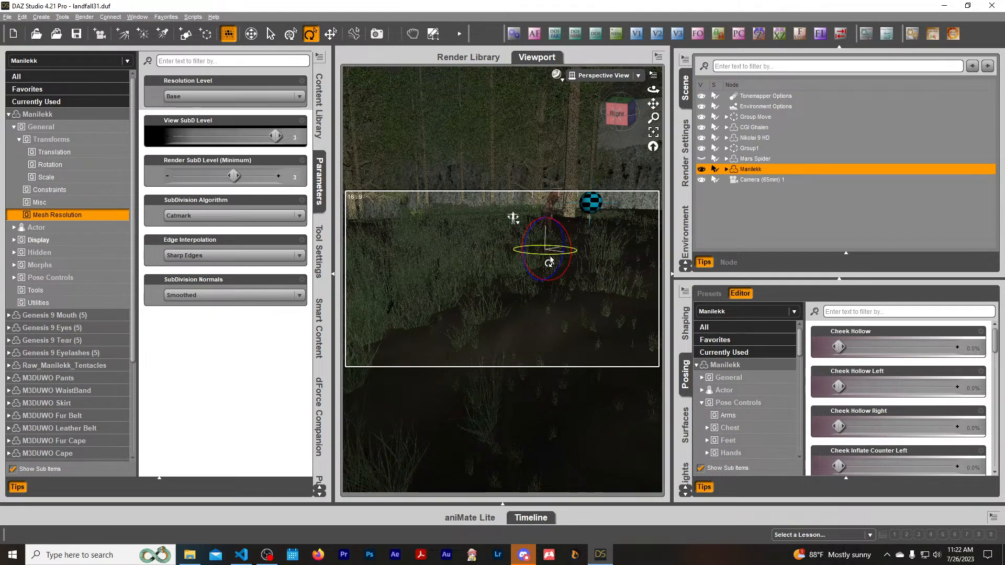
left_click_drag(549, 262, 543, 262)
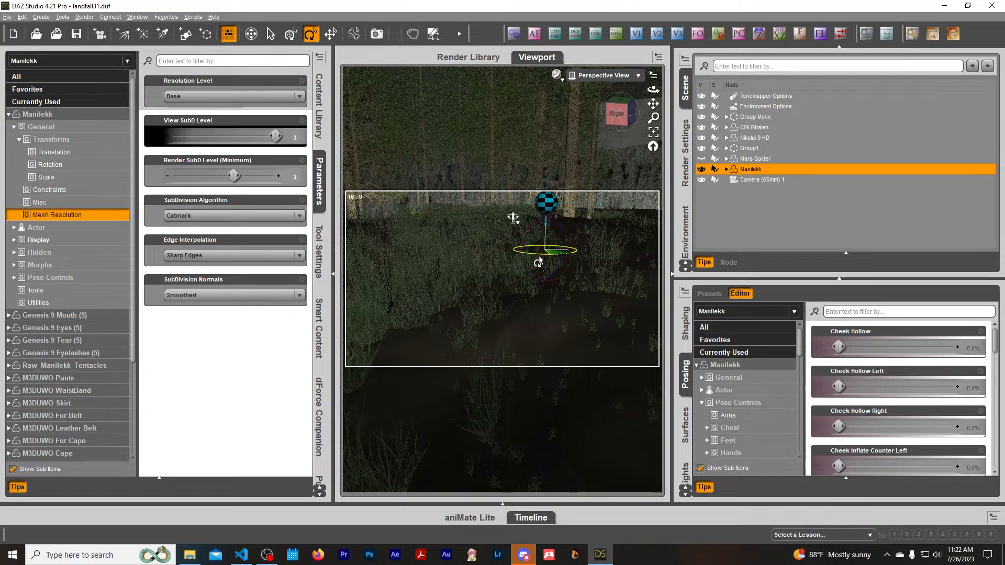
Move Manilekk forward out of the tall grass into the clearing and lower the feet onto the ground.
left_click(330, 34)
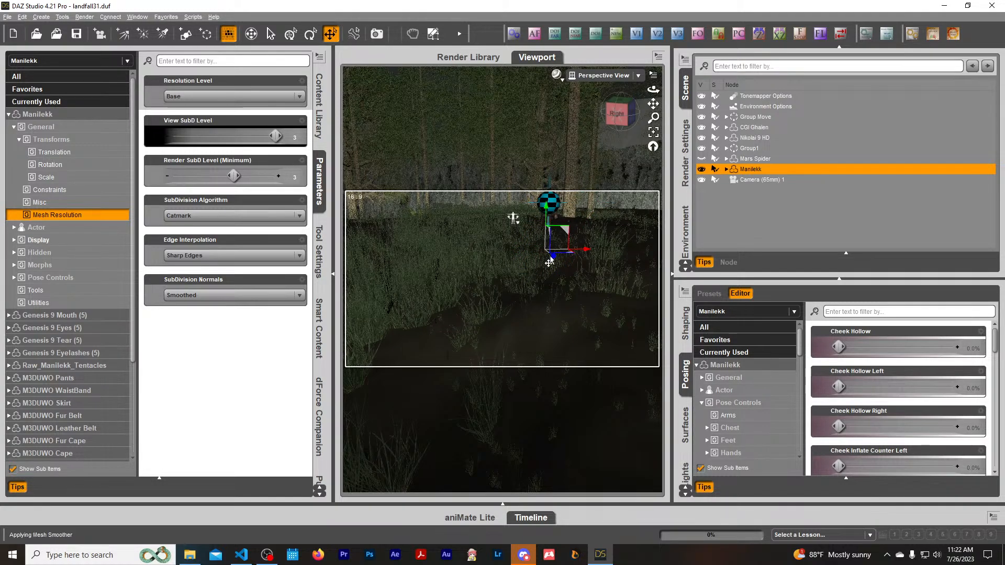
left_click_drag(552, 262, 585, 339)
left_click_drag(621, 120, 780, 111)
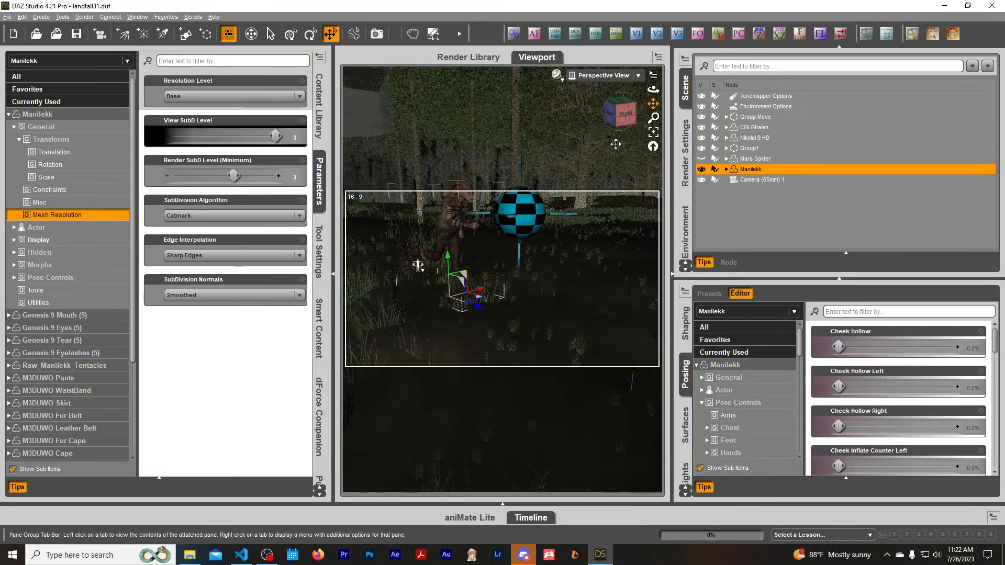
left_click_drag(446, 257, 431, 281)
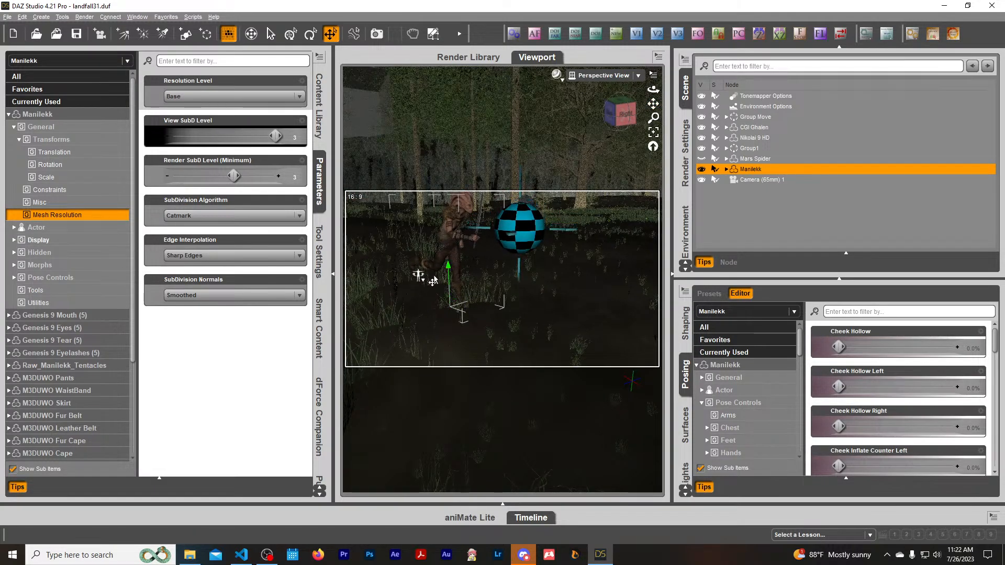
scroll(388, 290, "up", 8)
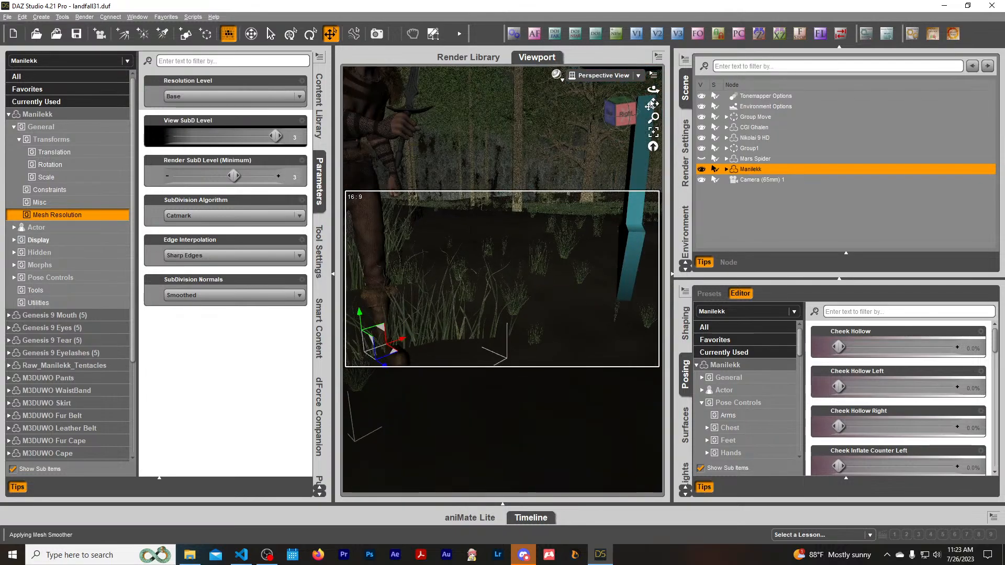
left_click_drag(653, 104, 479, 250)
Look through Camera (65mm) 1 in the enlarged viewport and check the over-the-shoulder shot in a rendered preview.
left_click(603, 77)
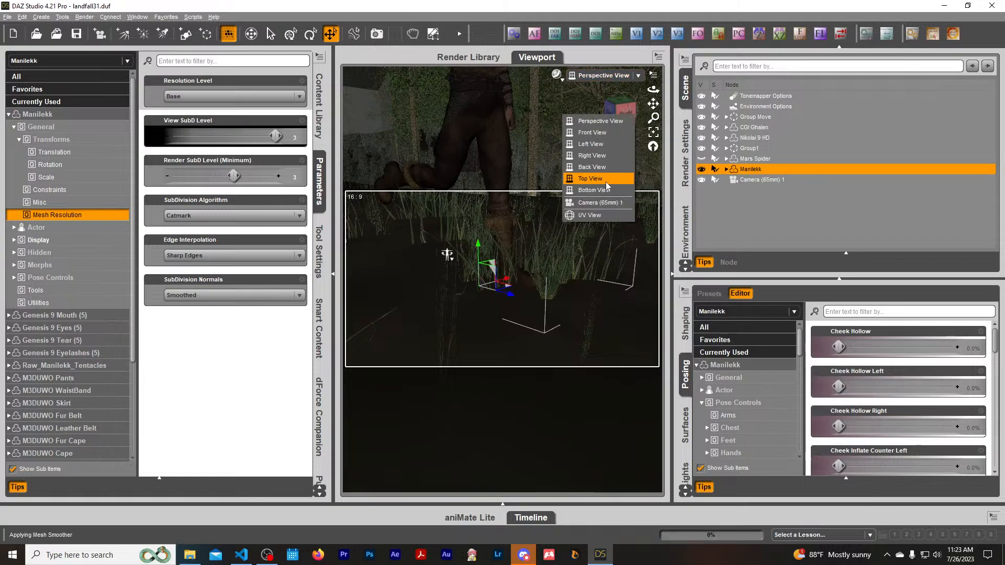
left_click(604, 202)
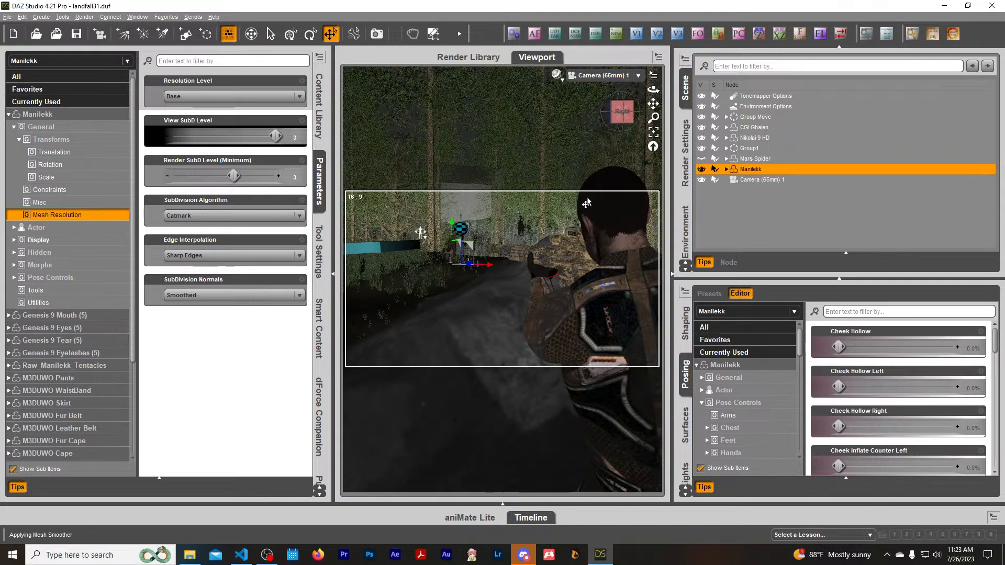
left_click(272, 34)
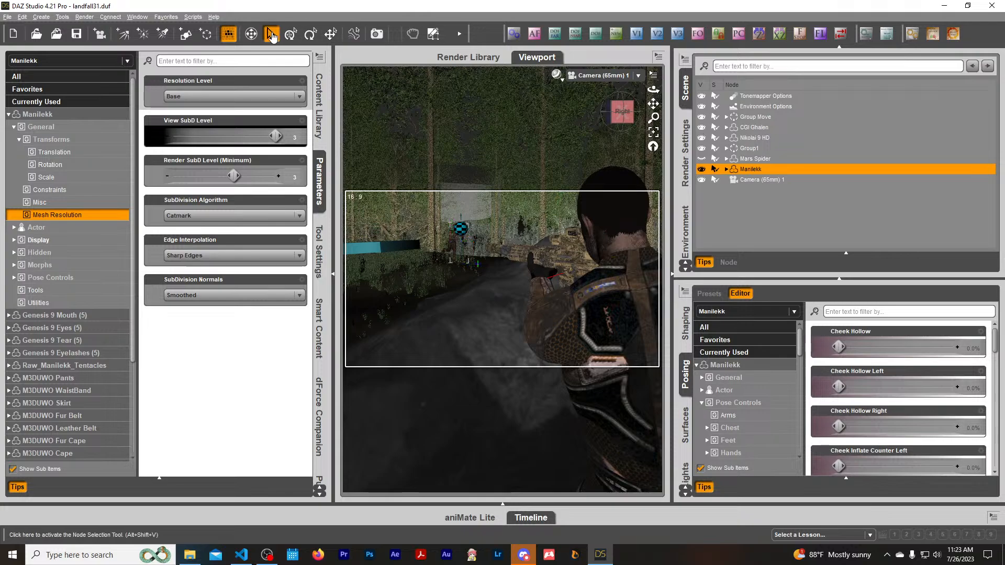
left_click(316, 198)
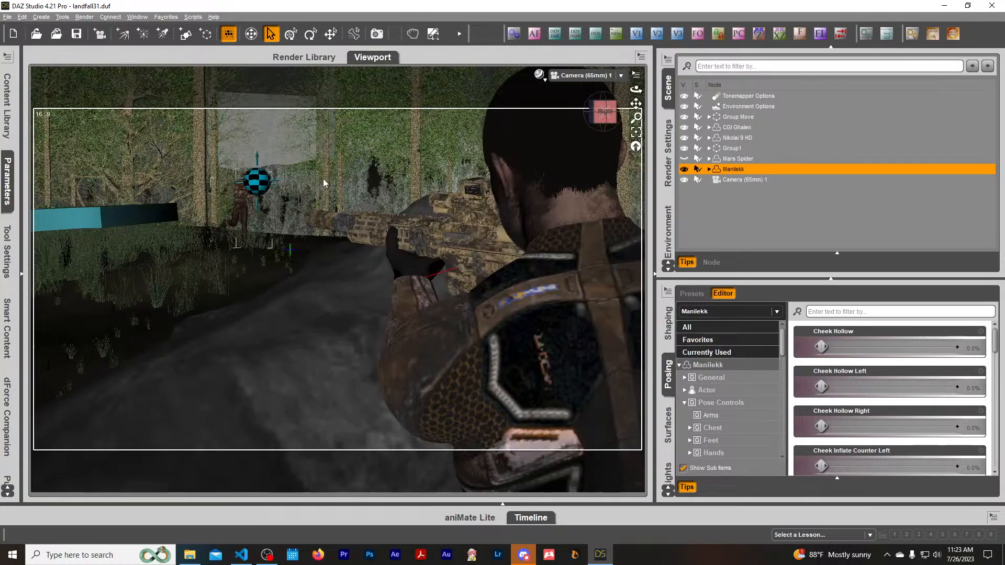
left_click(539, 76)
left_click(536, 211)
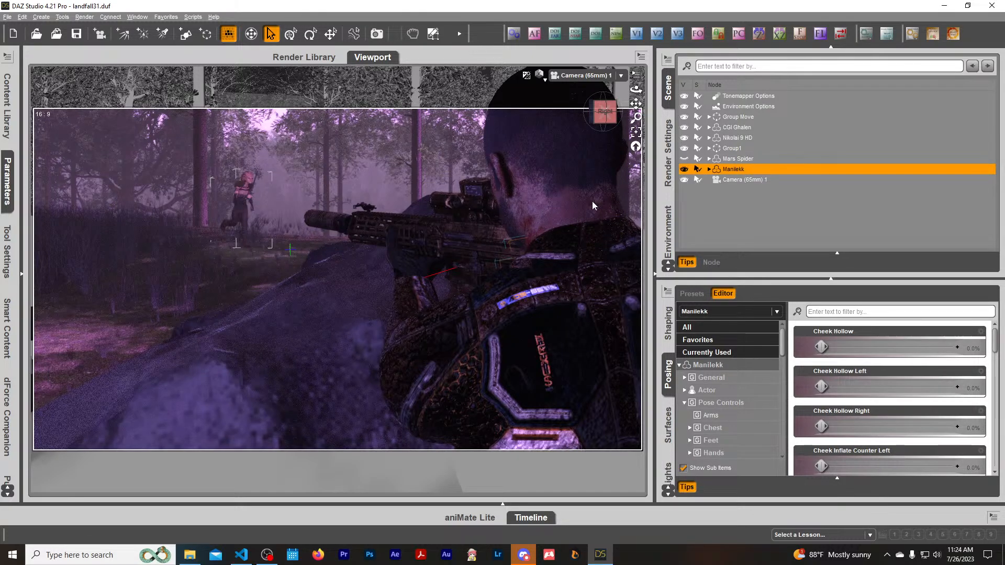
Return to the textured viewport display and rotate Manilekk about its vertical axis so its sphere swings to the grass side.
left_click(539, 75)
left_click(539, 171)
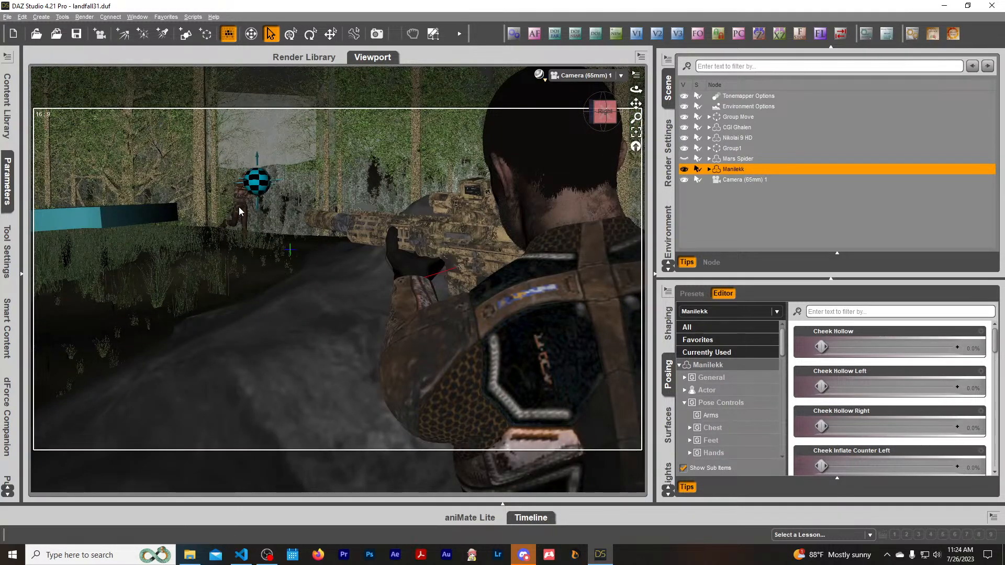
left_click(240, 211)
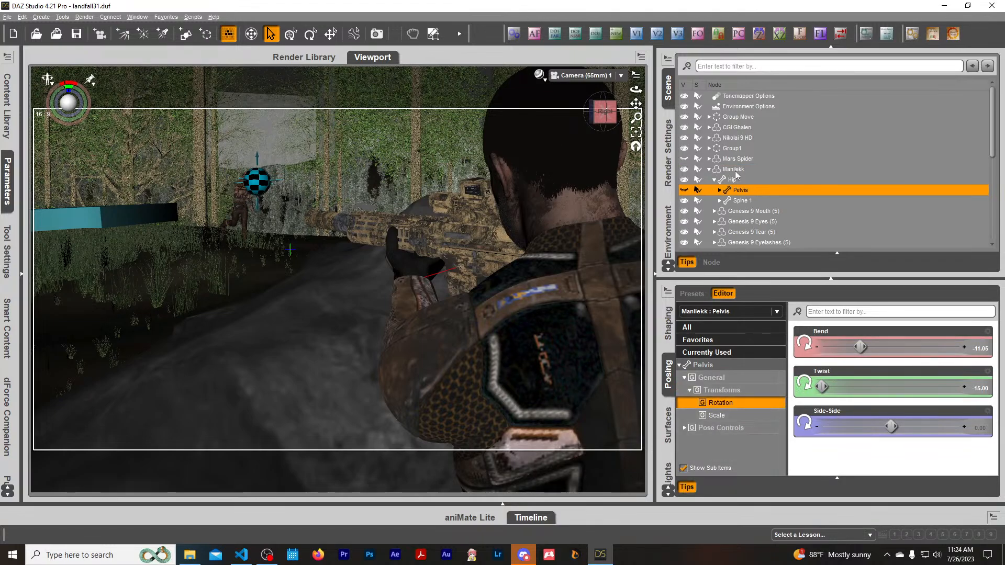
left_click(735, 170)
left_click(310, 36)
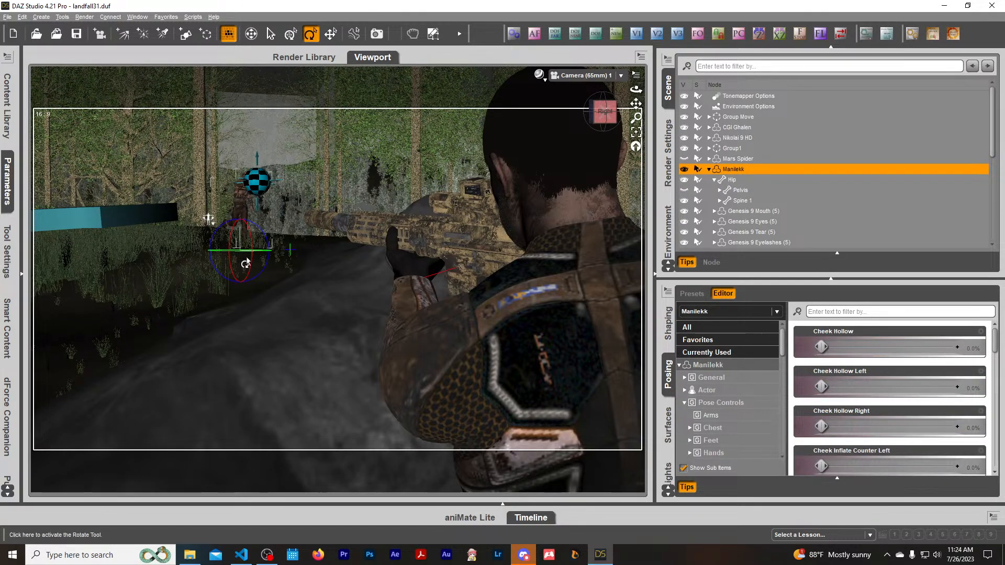
left_click_drag(257, 257, 278, 254)
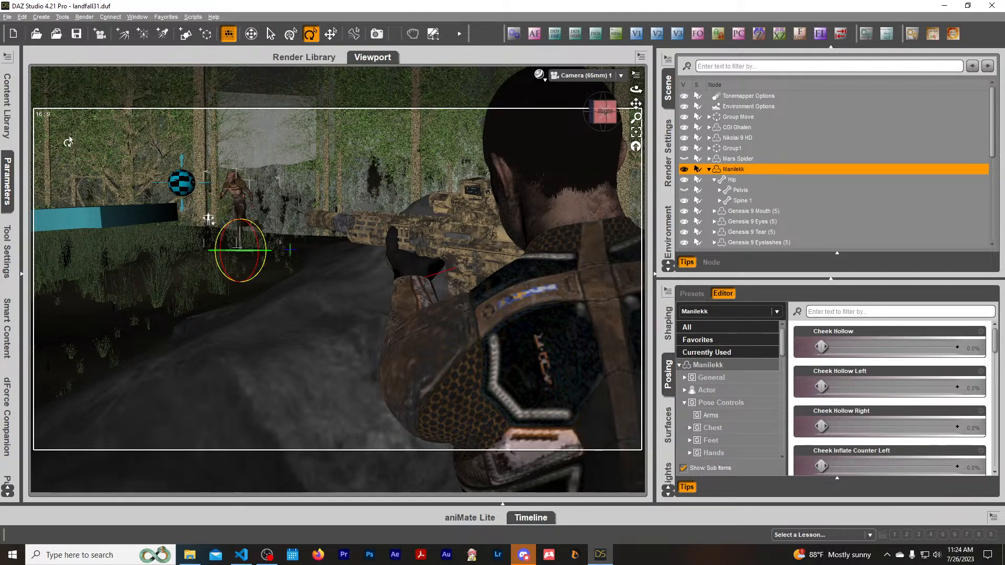
Set Manilekk's mesh Resolution Level to High Resolution.
left_click(7, 180)
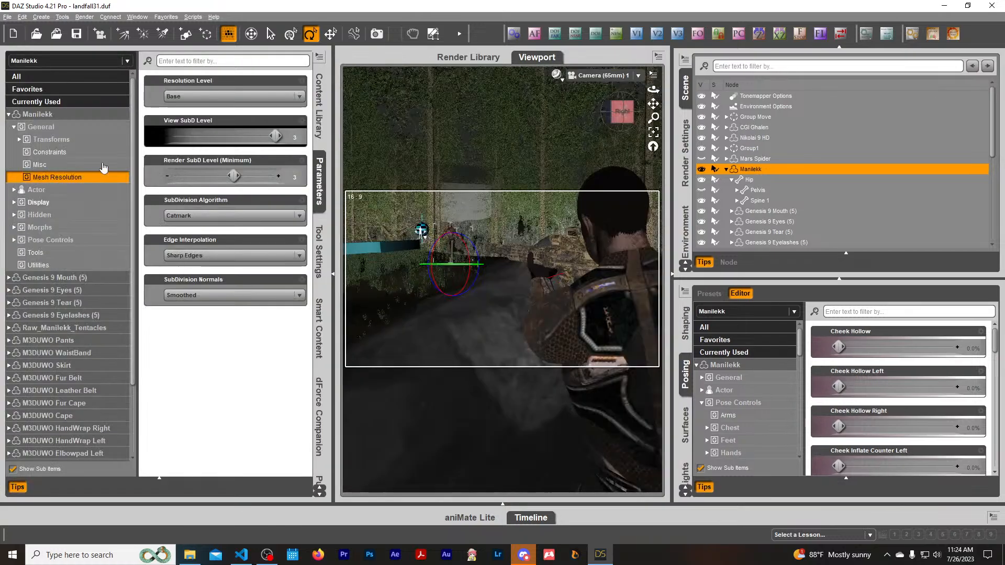
left_click(218, 98)
left_click(208, 120)
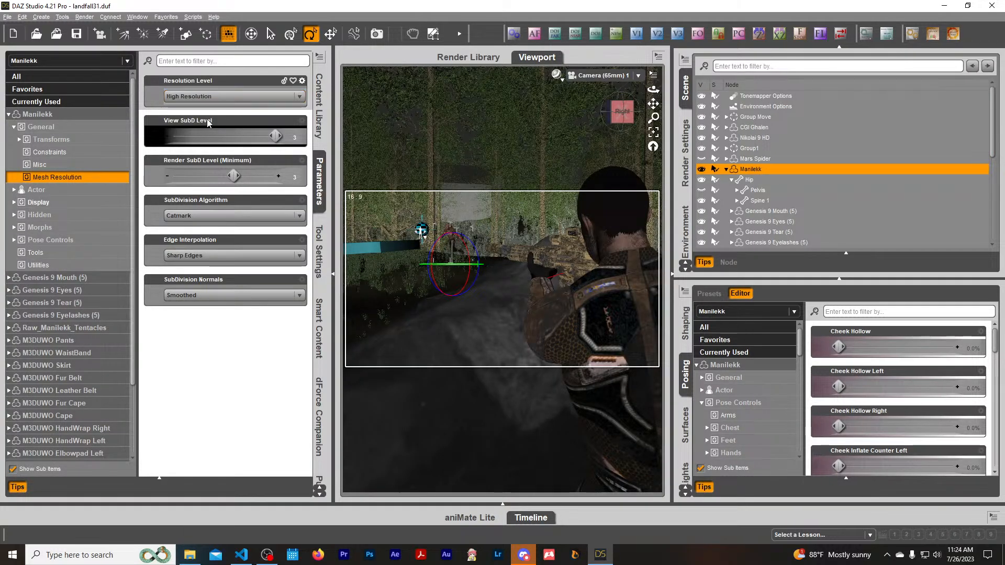
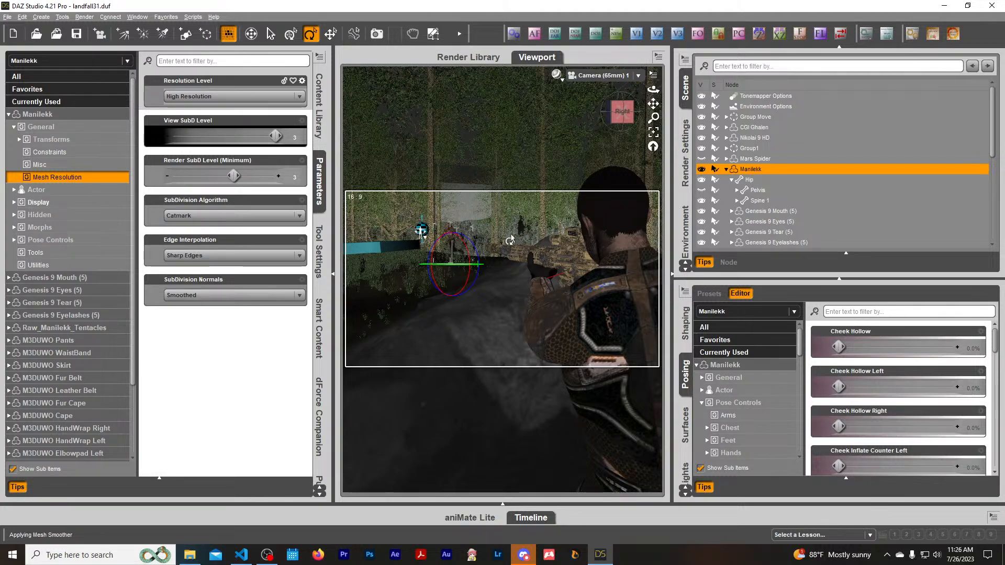
Search all installed products for "fire" and open the Iray FireFight product.
left_click(318, 109)
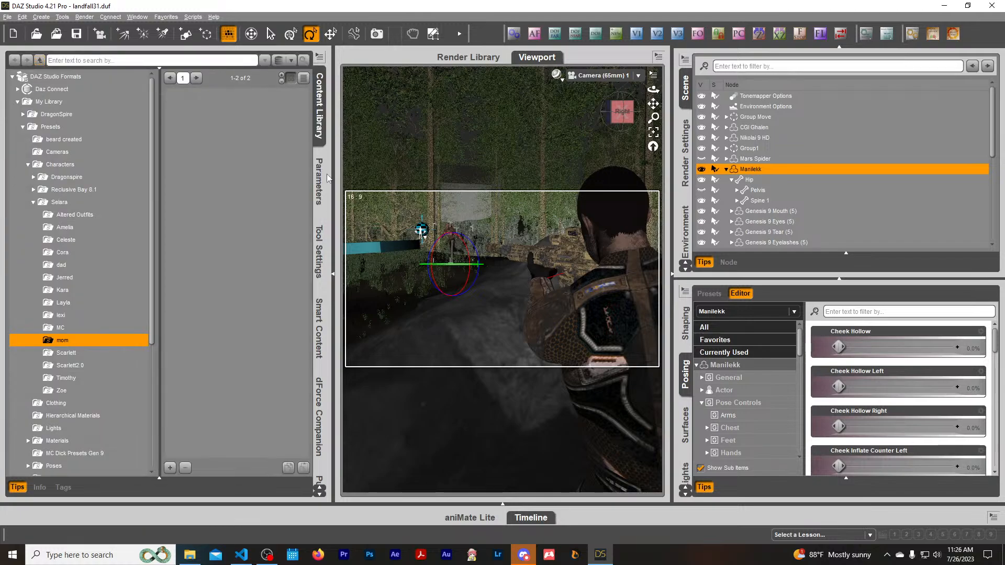
left_click(319, 327)
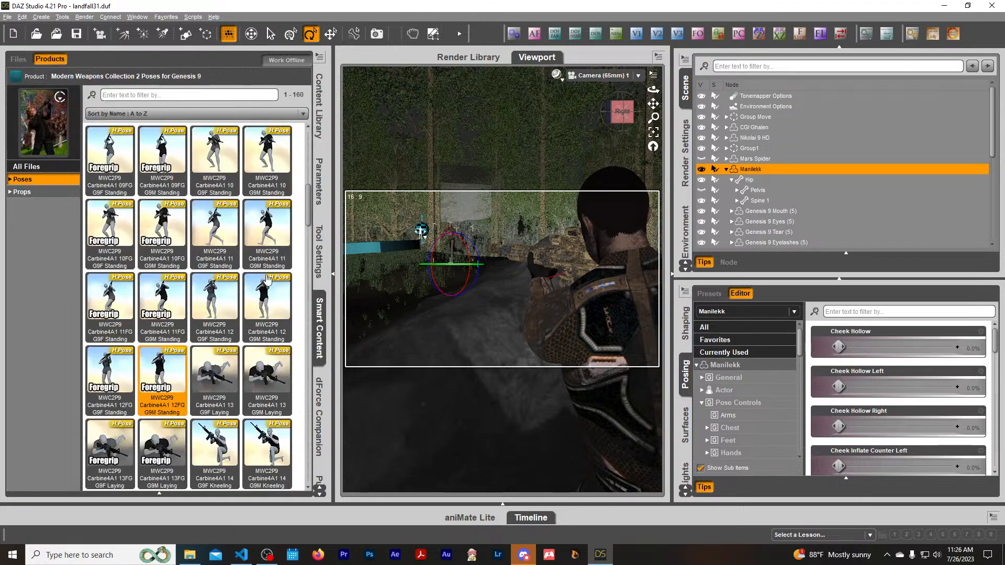
left_click(29, 77)
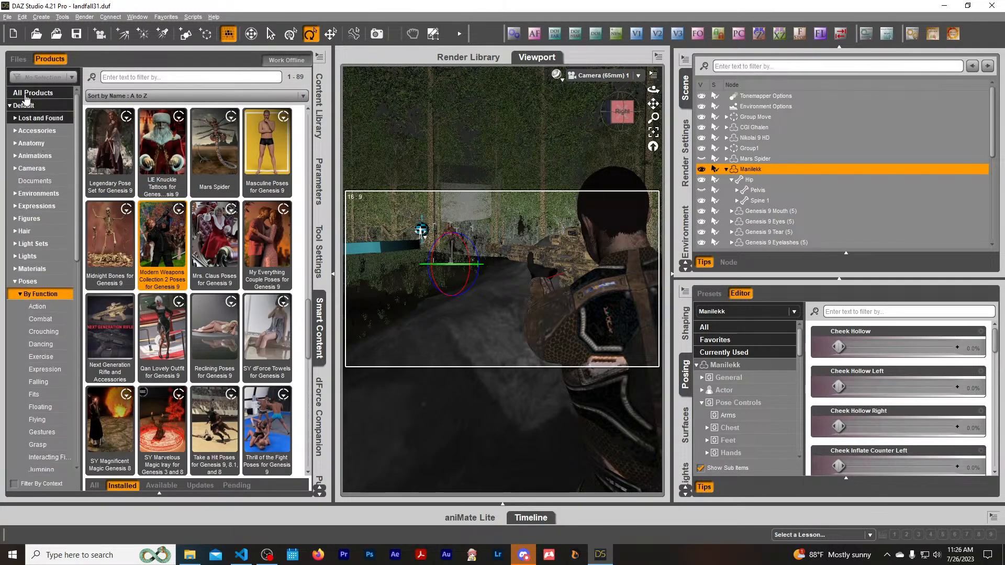
left_click(26, 93)
left_click(136, 79)
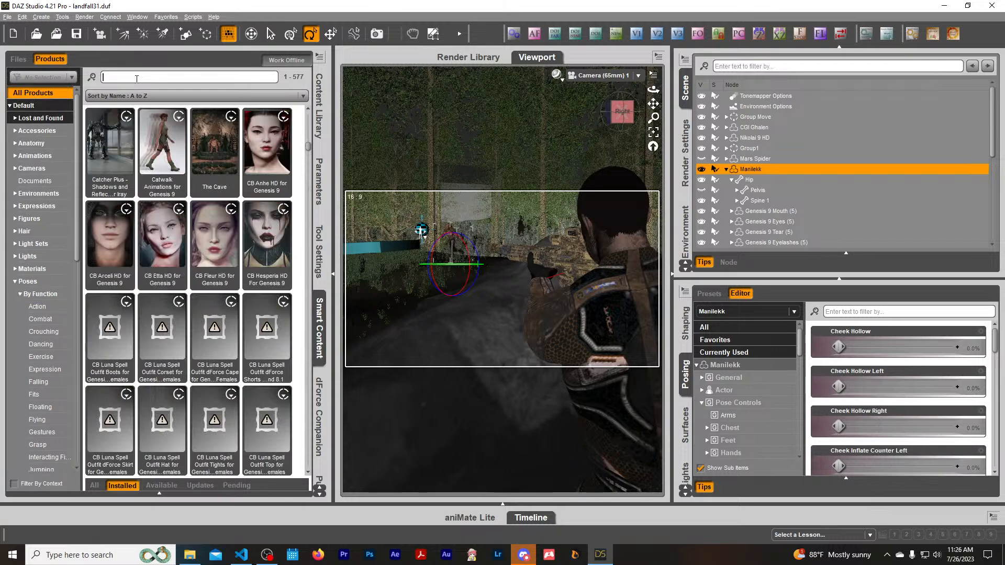
type("fire")
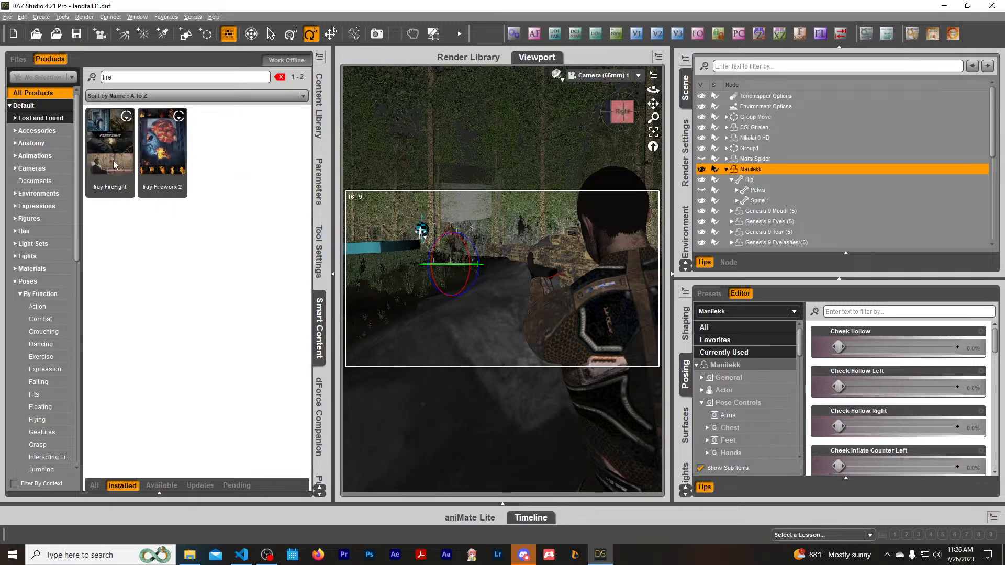
left_click(114, 164)
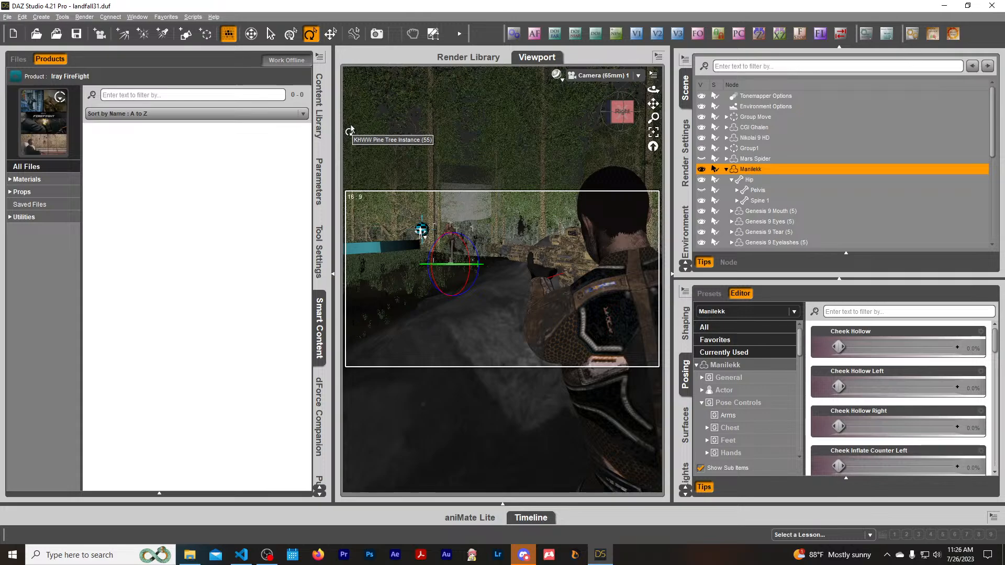
Switch to the Perspective View and frame CGI Ghalen aiming the rifle over the rock.
left_click(603, 79)
left_click(605, 84)
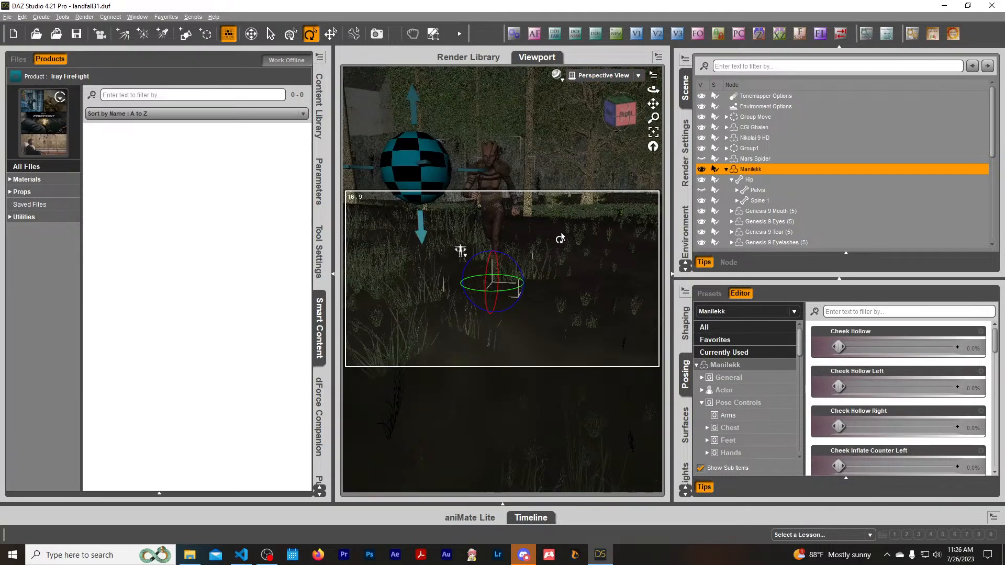
scroll(560, 239, "down", 15)
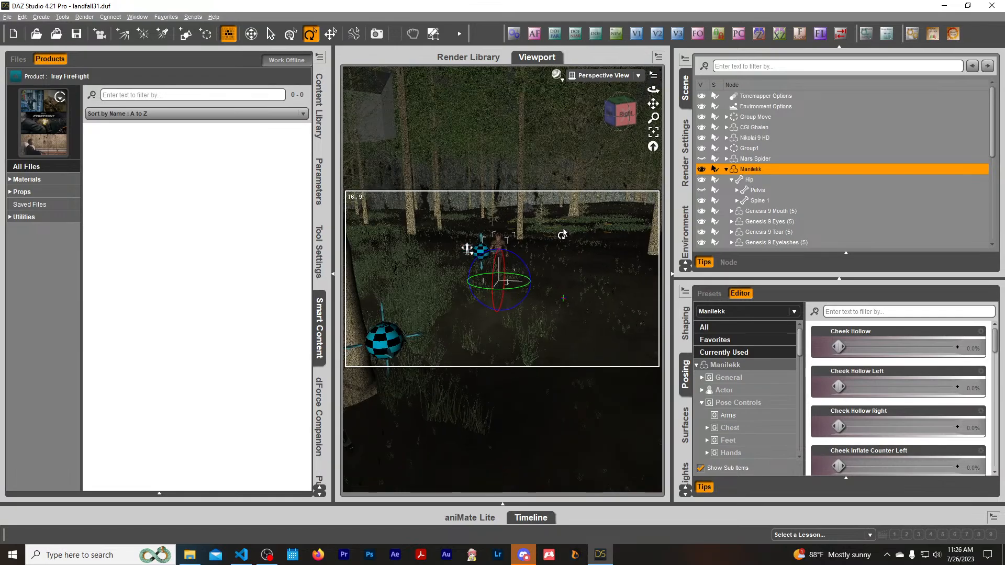
key("s")
key("d")
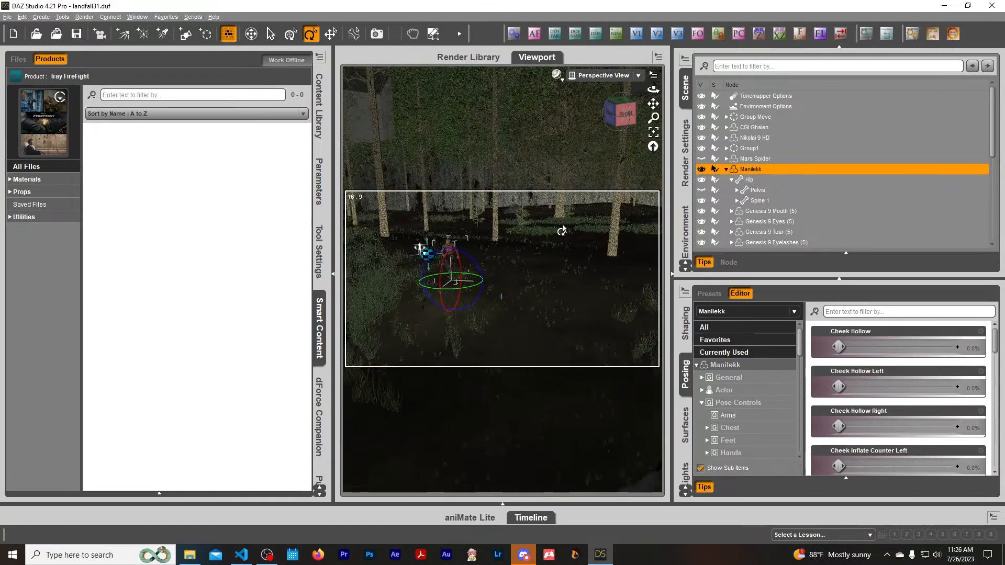
key("d")
key("q")
key("d")
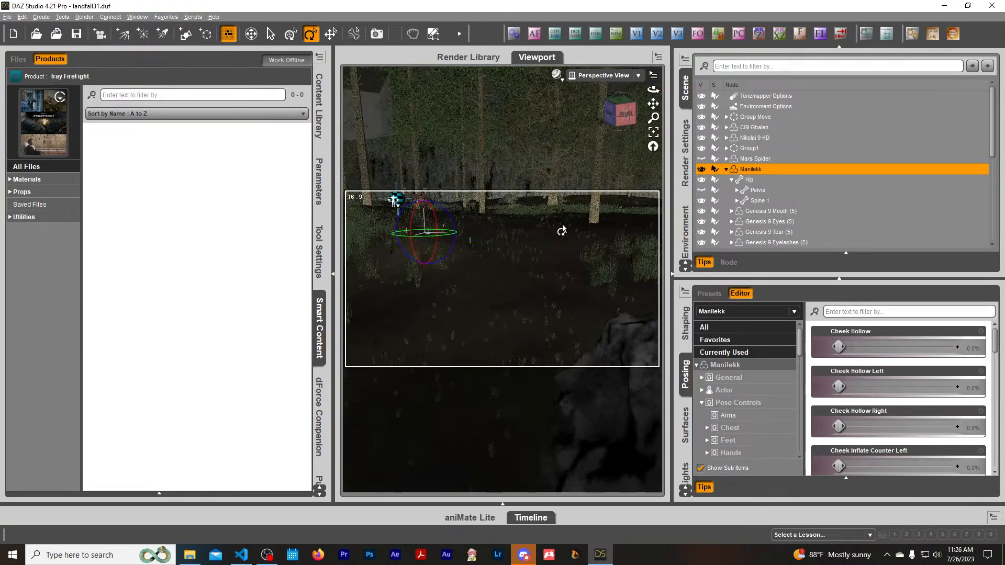
key("d")
key("s")
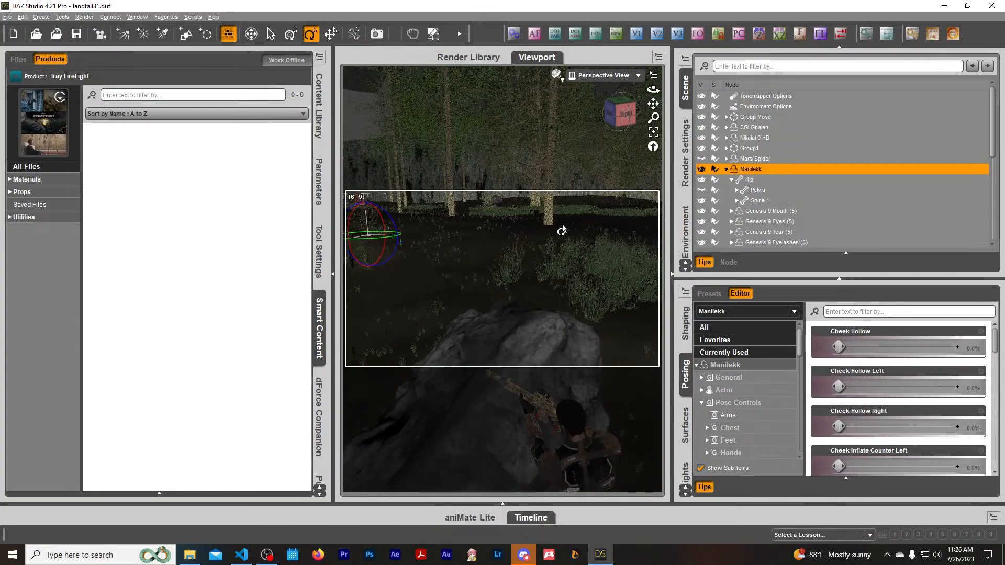
key("s")
key("q")
key("w")
key("e")
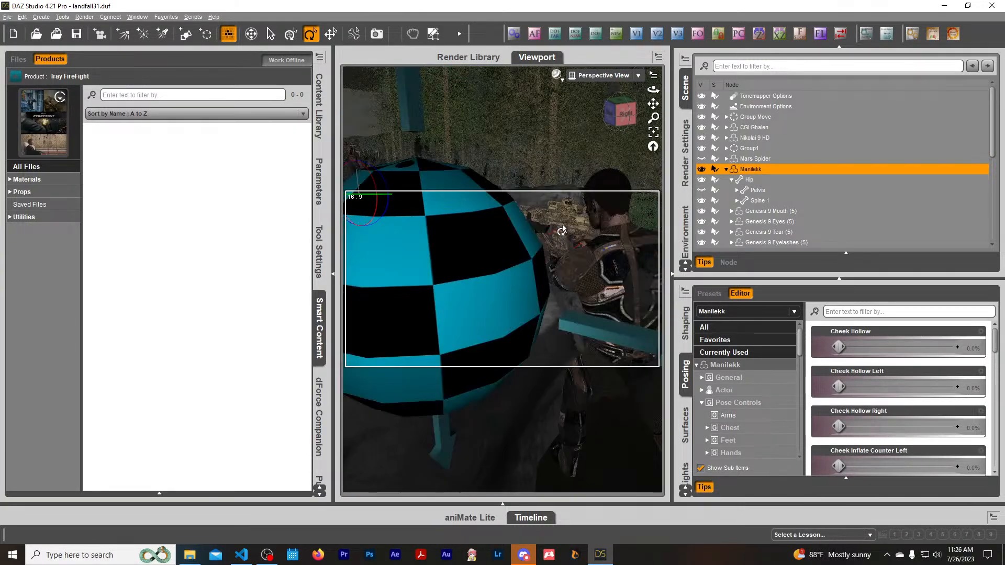
key("e")
key("w")
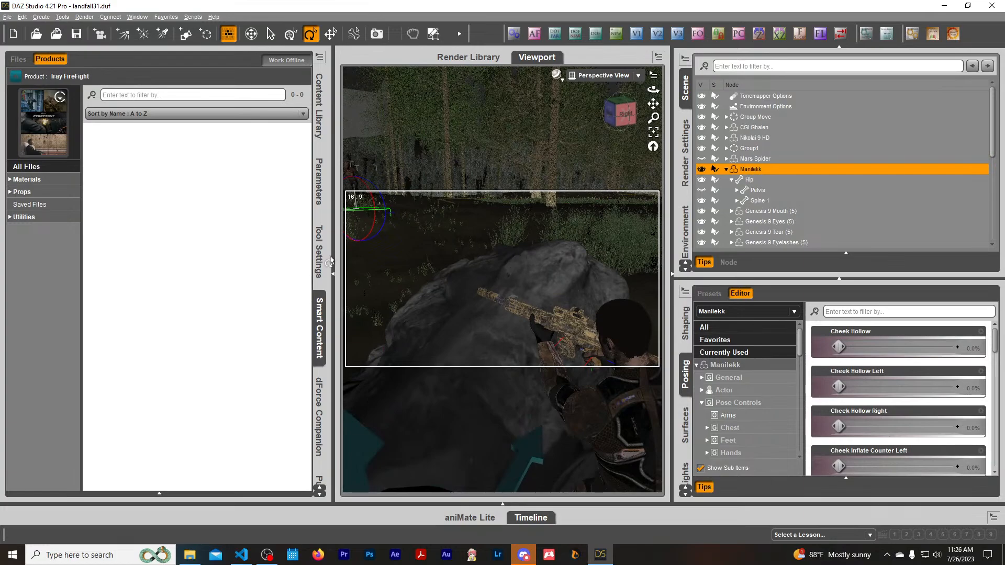
Load the KAFF Flash prop from the Iray FireFight props into the scene.
left_click(34, 179)
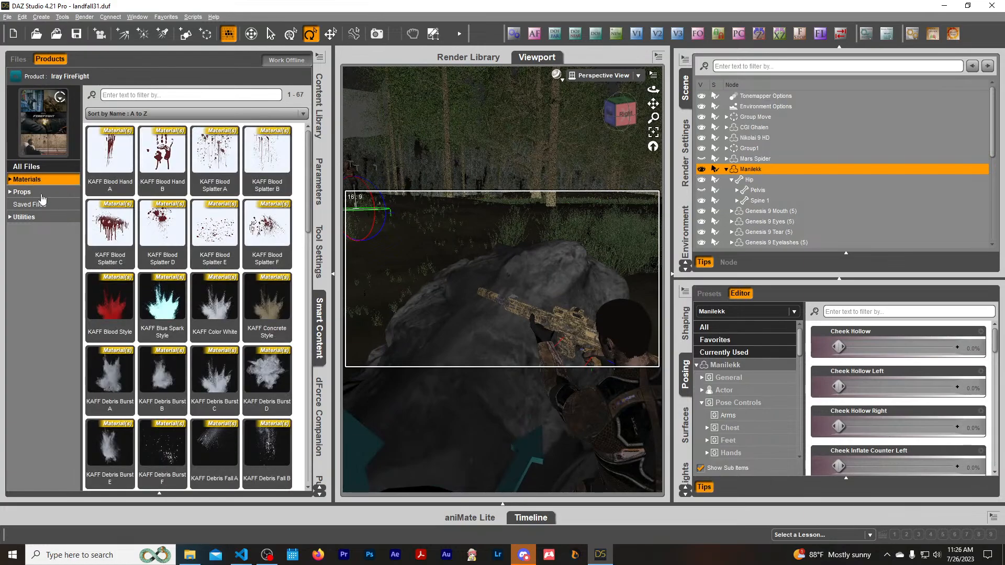
left_click(42, 193)
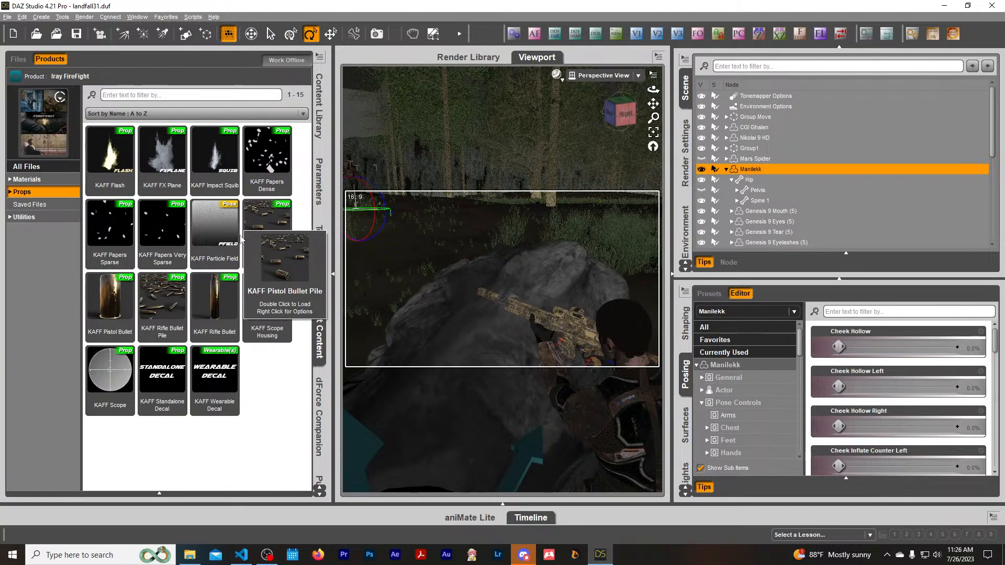
left_click(111, 168)
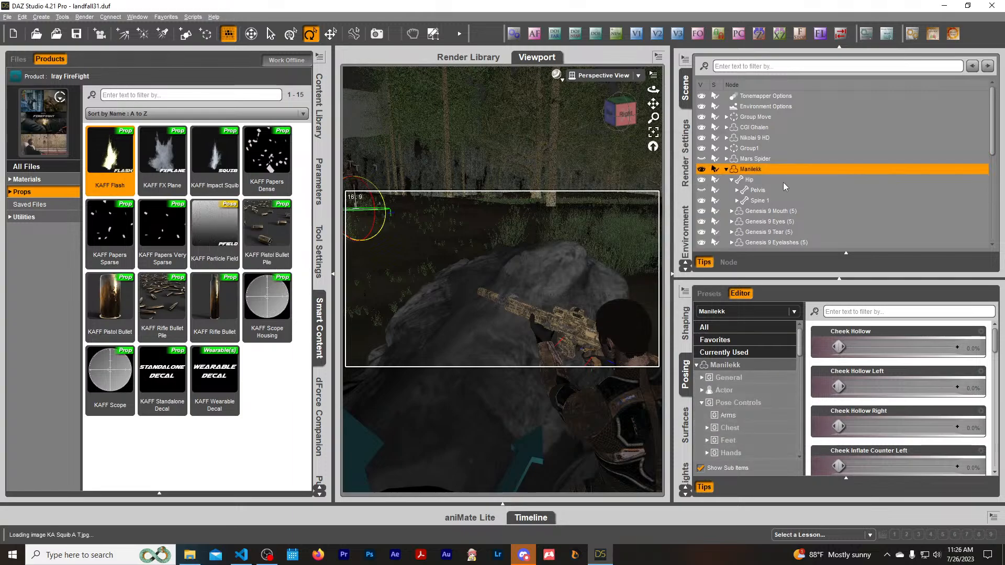
Collapse Manilekk's node hierarchy in the scene list to reach the loaded flash prop.
scroll(767, 188, "down", 4)
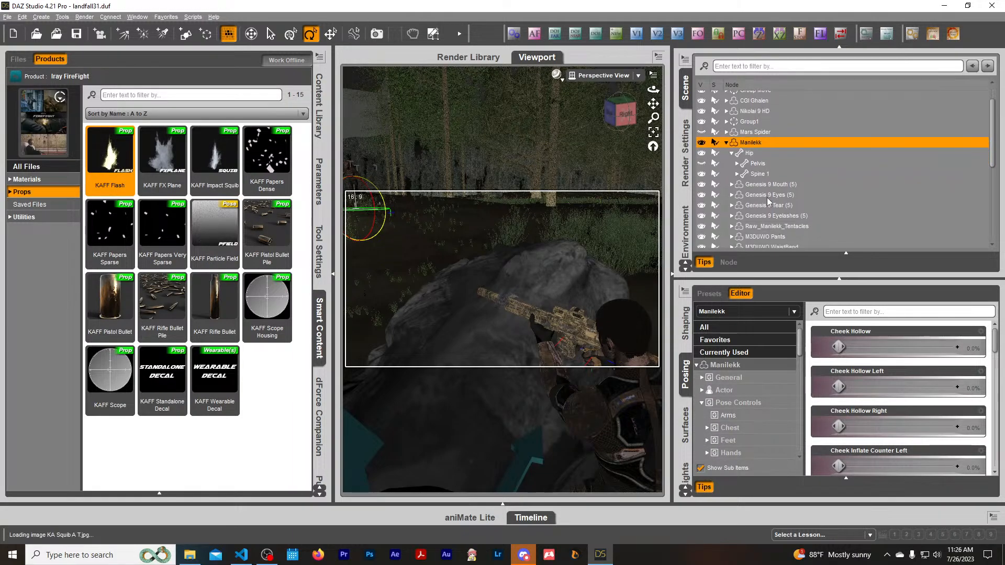
scroll(767, 197, "down", 5)
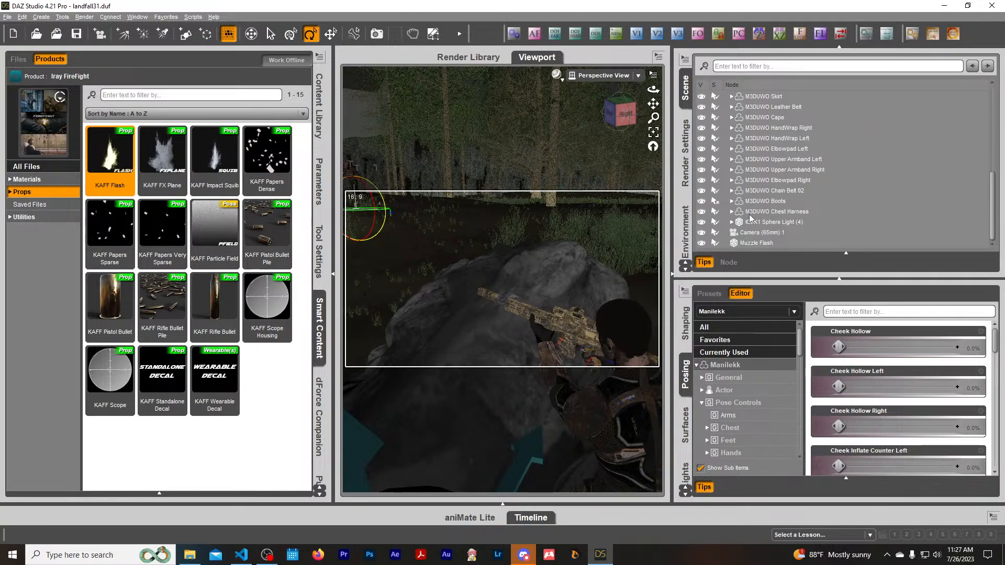
scroll(752, 216, "up", 4)
scroll(751, 216, "up", 5)
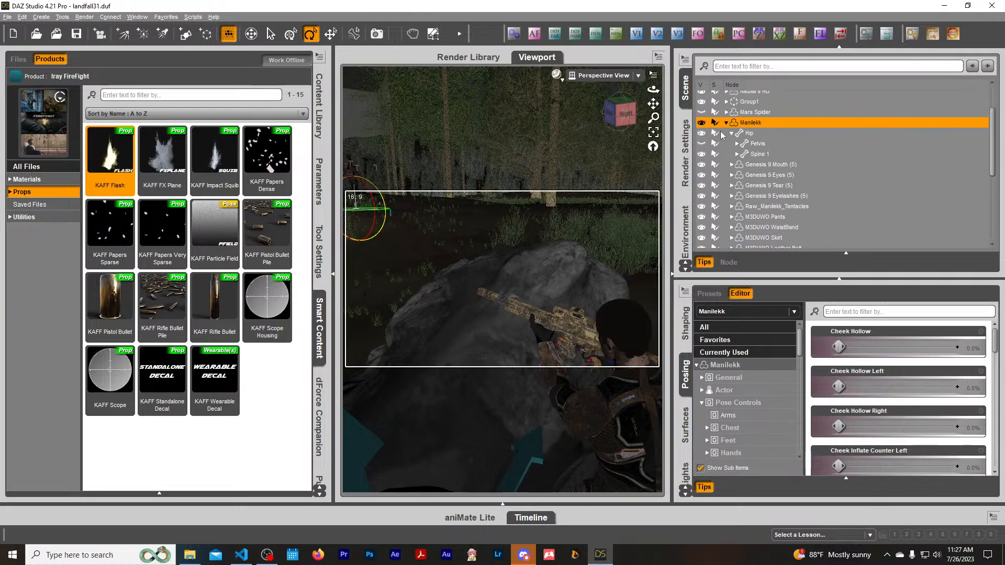
left_click(726, 128)
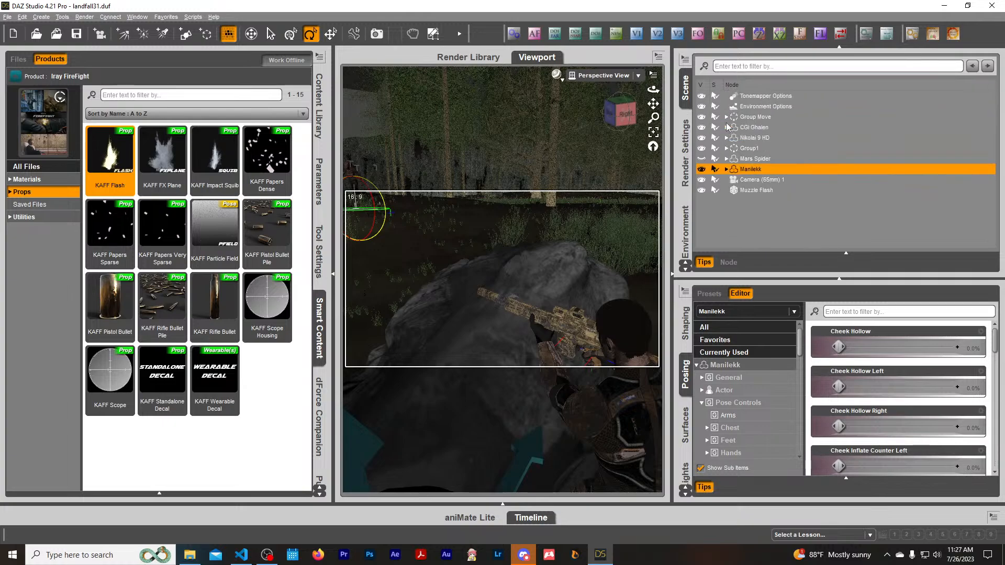
Move the Muzzle Flash prop over the rock and raise it to the height of the rifle's muzzle.
left_click(757, 190)
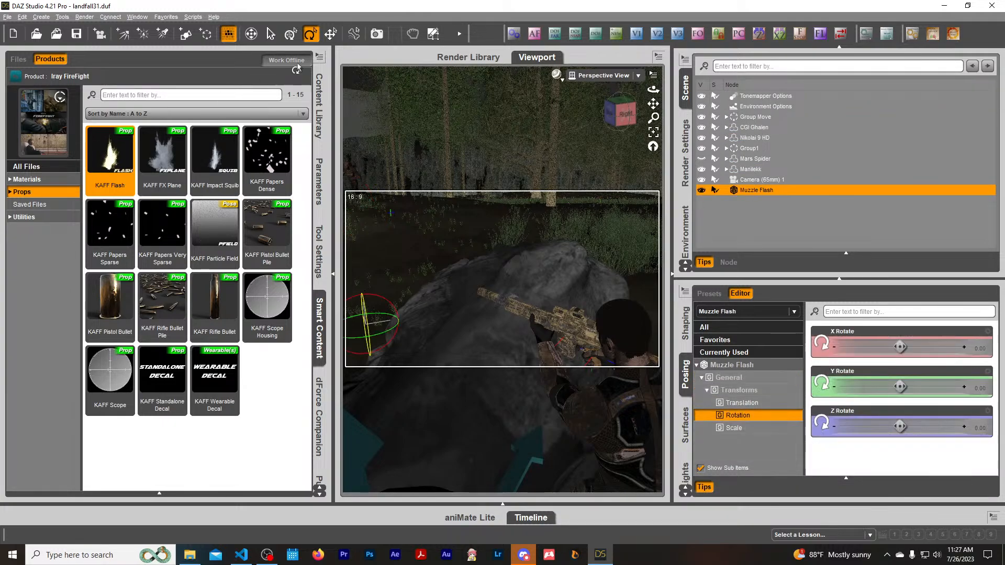
left_click(331, 33)
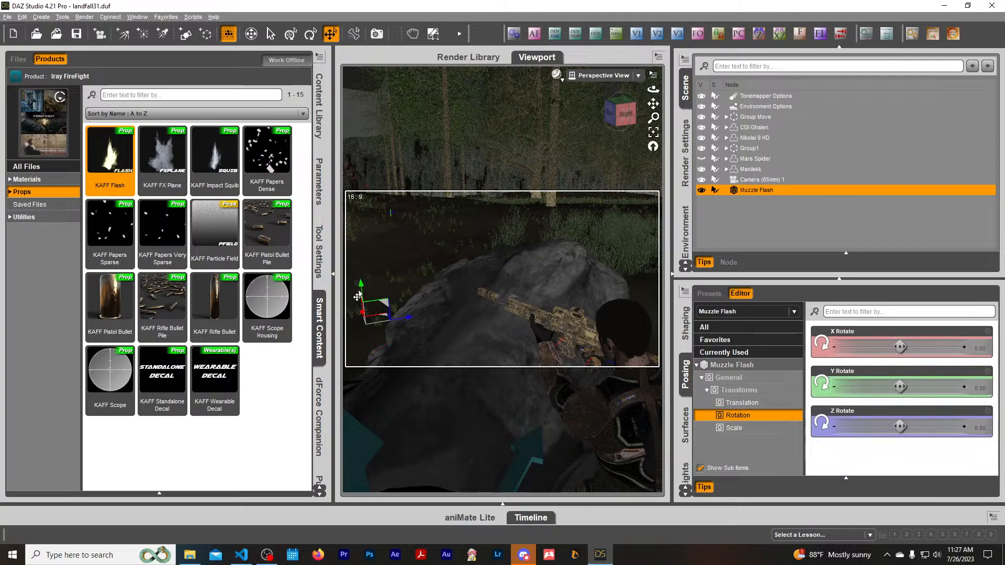
left_click_drag(357, 253, 352, 207)
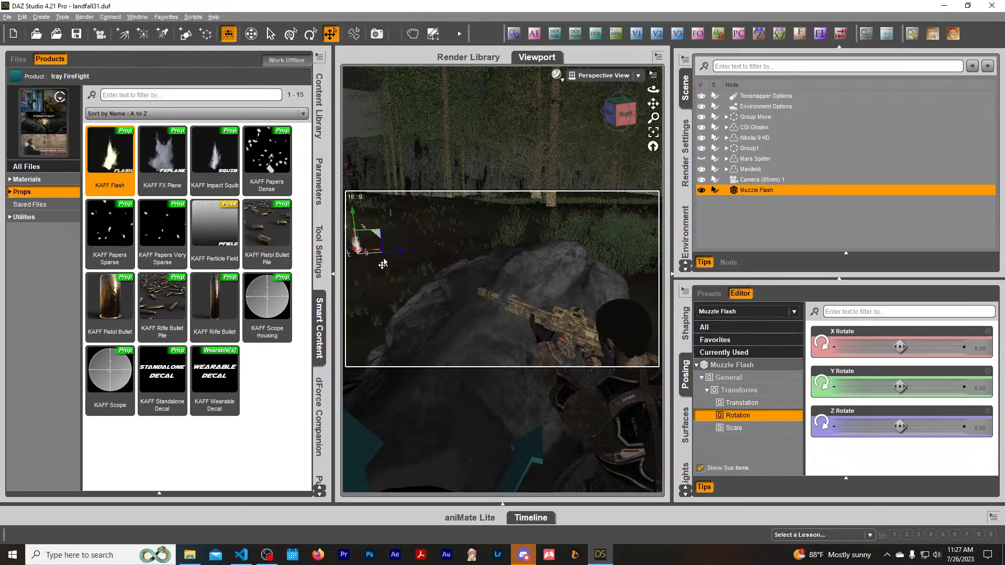
left_click_drag(383, 264, 494, 355)
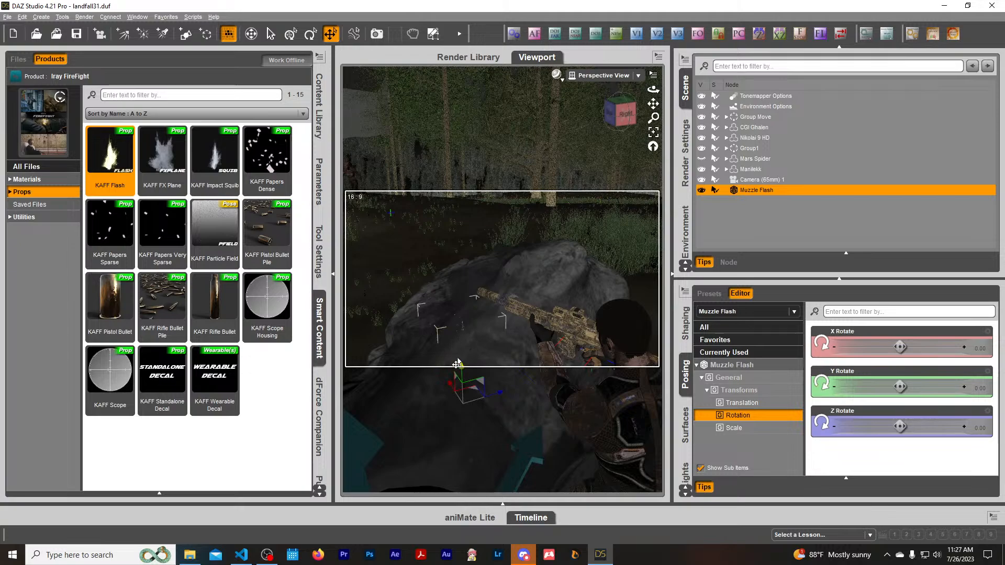
left_click_drag(457, 364, 457, 261)
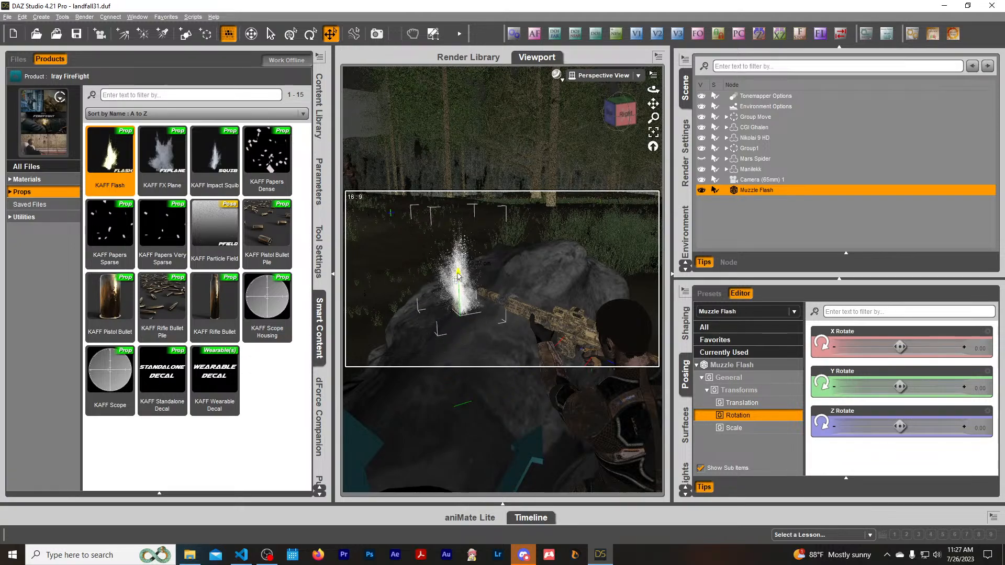
Frame the Muzzle Flash in the view and set its overall Scale to 40%.
left_click(624, 118)
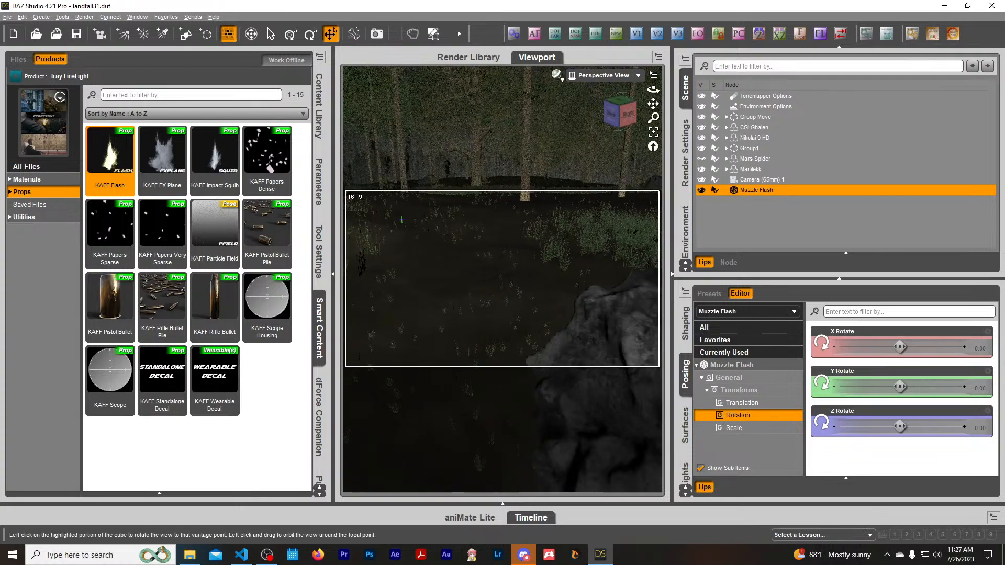
left_click_drag(653, 104, 453, 81)
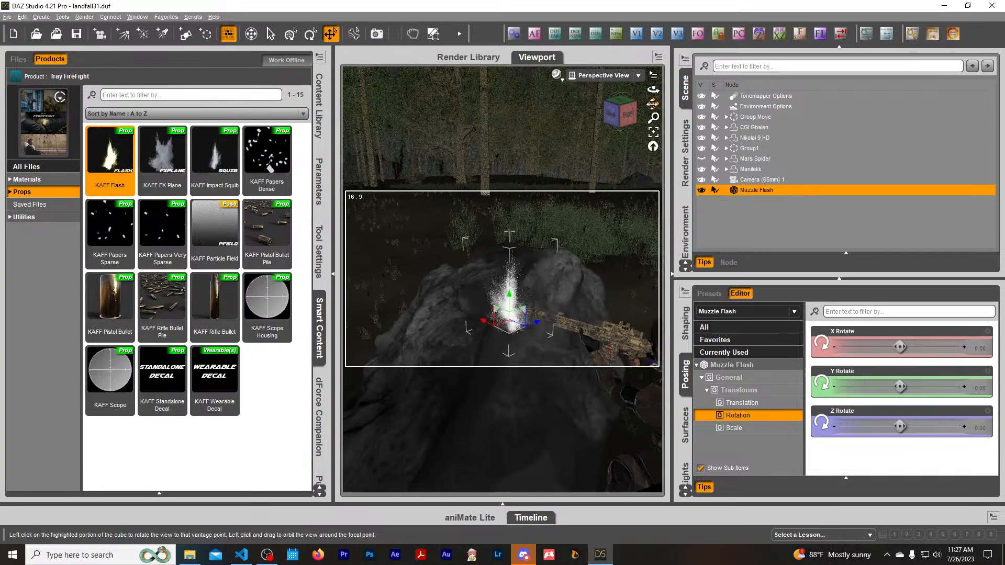
left_click(654, 132)
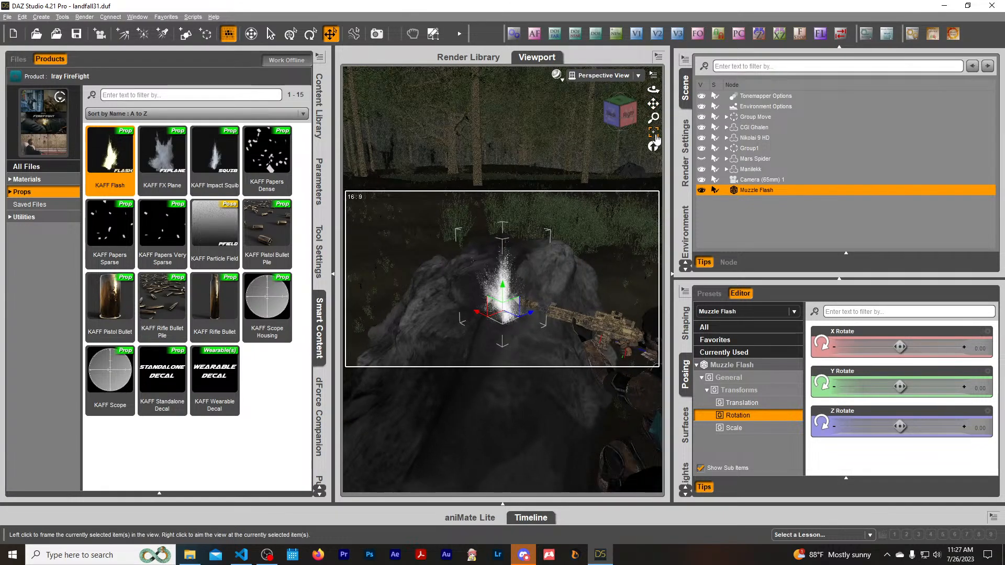
scroll(581, 207, "up", 5)
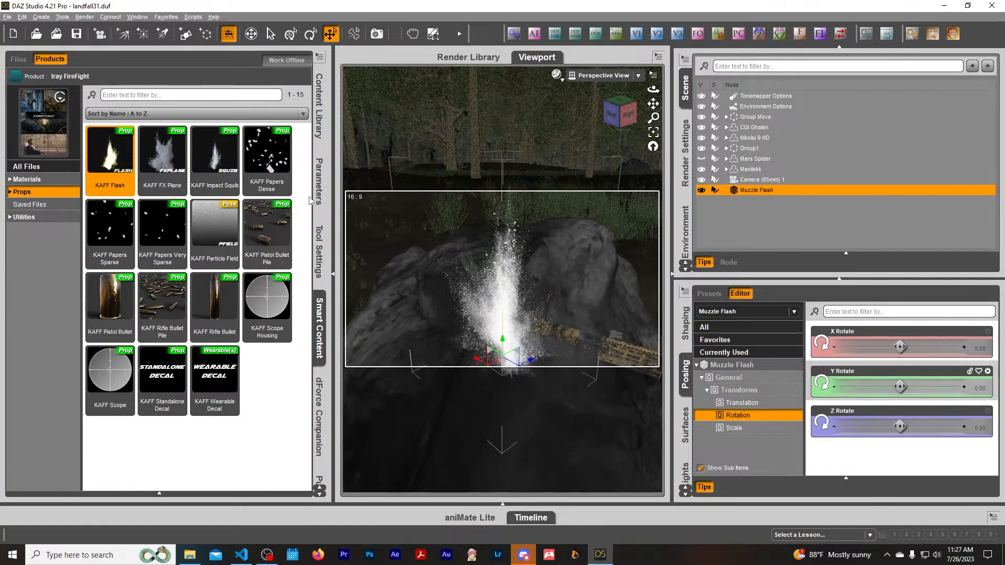
left_click(319, 181)
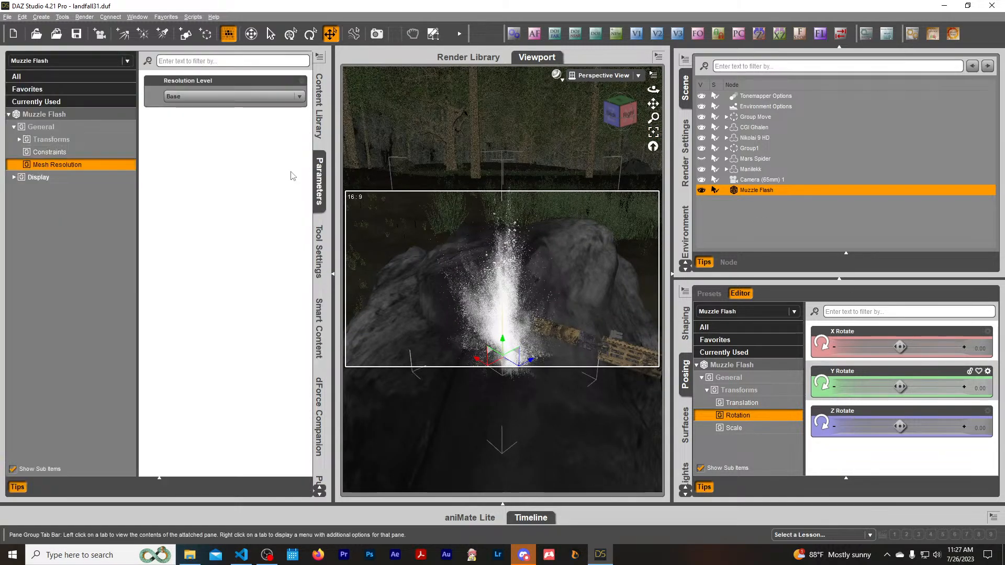
left_click(68, 118)
left_click_drag(237, 327, 192, 335)
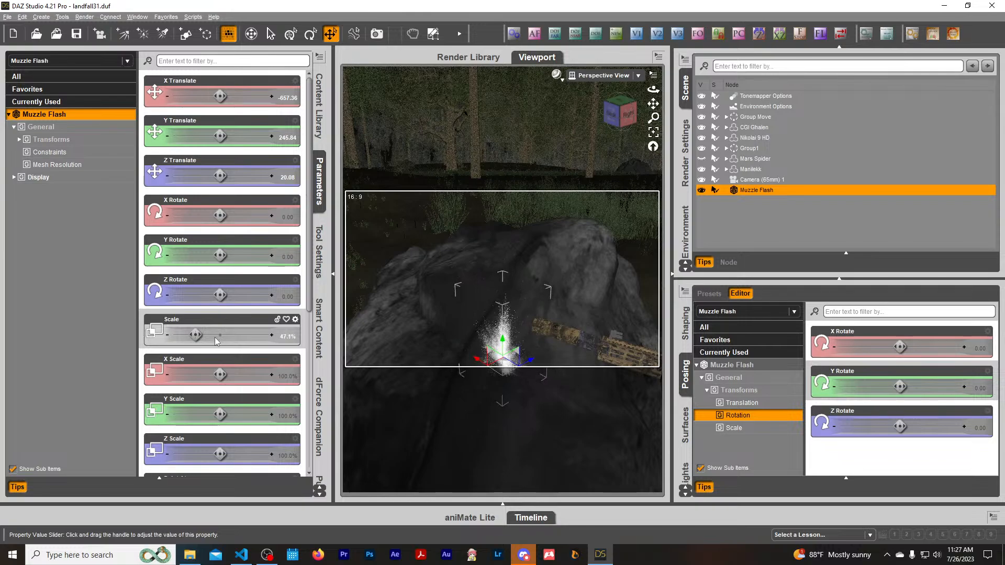
left_click(291, 338)
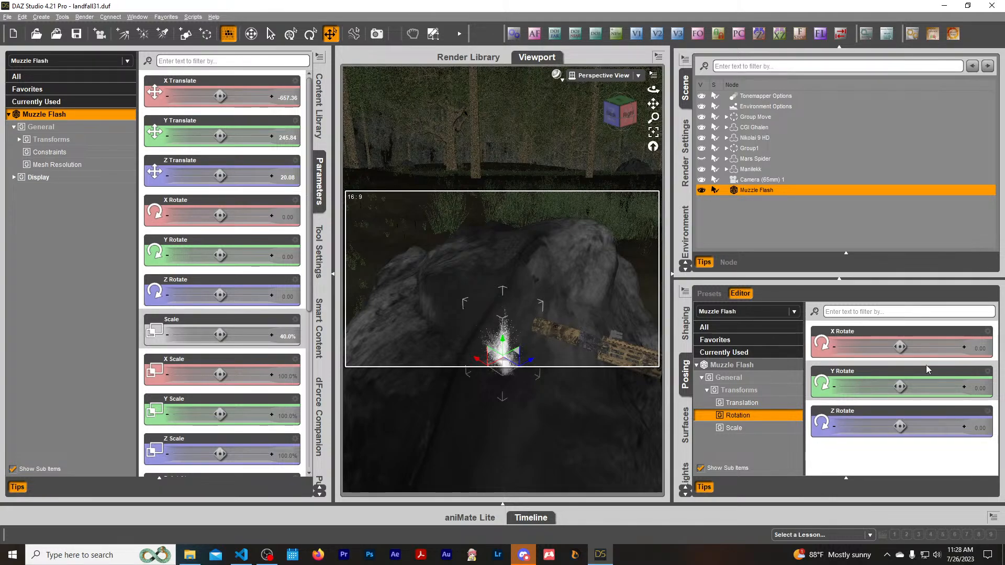
Turn the Muzzle Flash onto its side by setting its Z Rotate to -90.
left_click(310, 35)
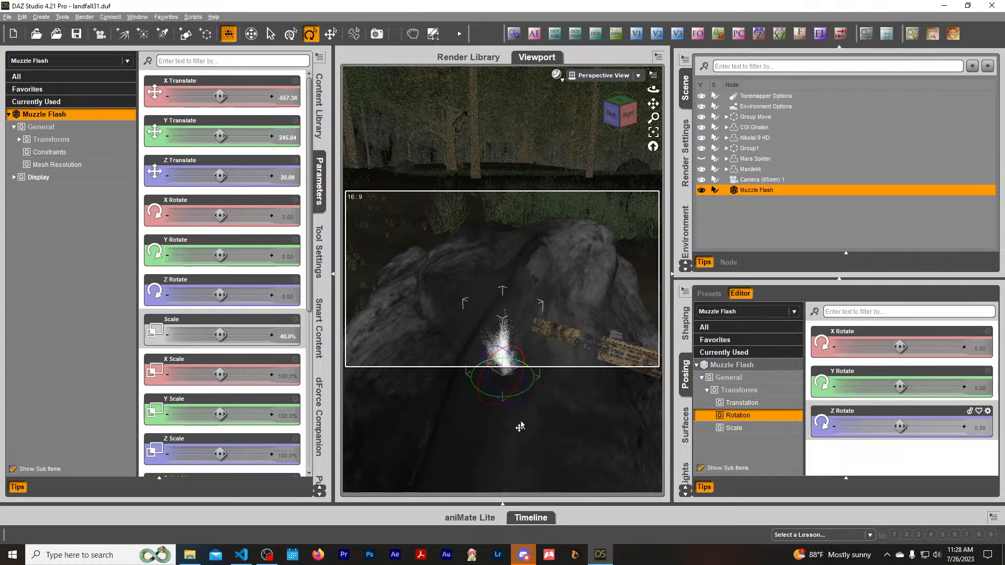
left_click_drag(522, 389, 529, 412)
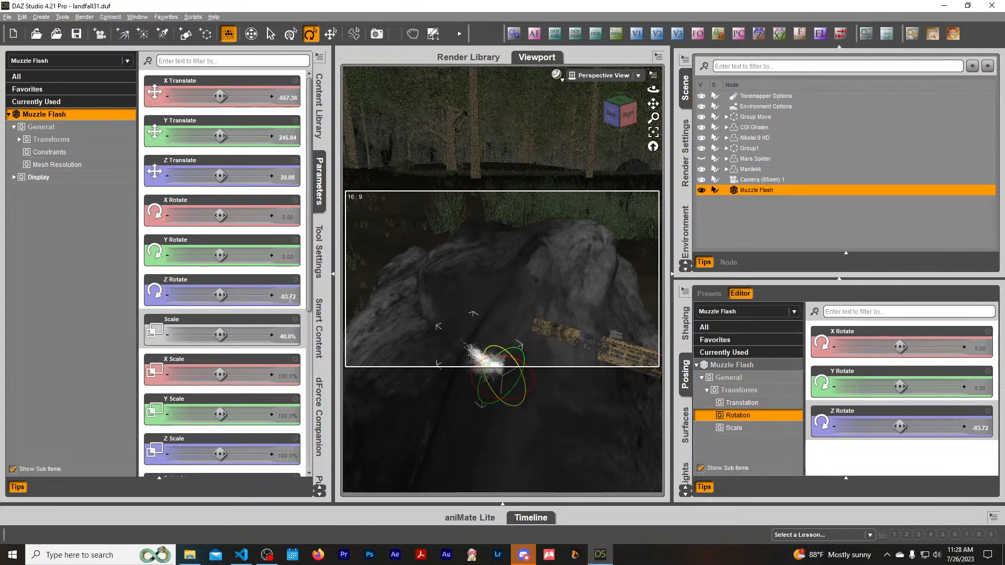
left_click(289, 297)
type("-")
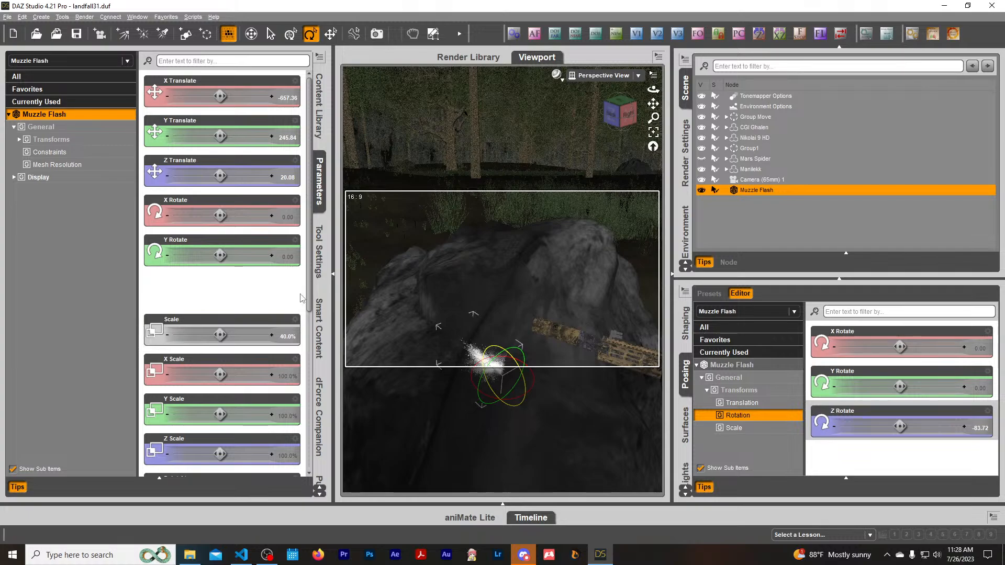
key("Return")
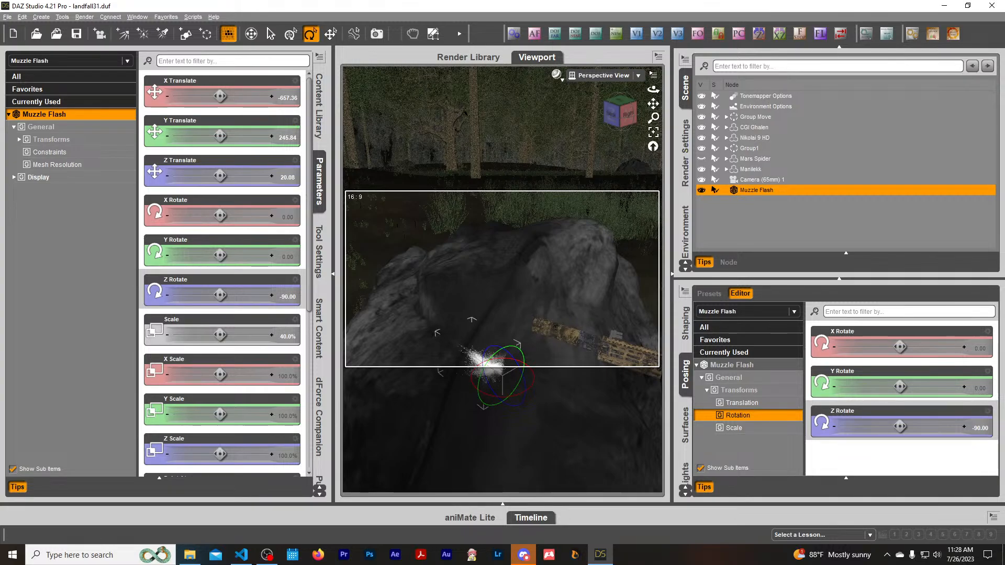
Move the Muzzle Flash up from the rock to the height of the rifle's muzzle, just ahead of the barrel tip.
left_click(330, 34)
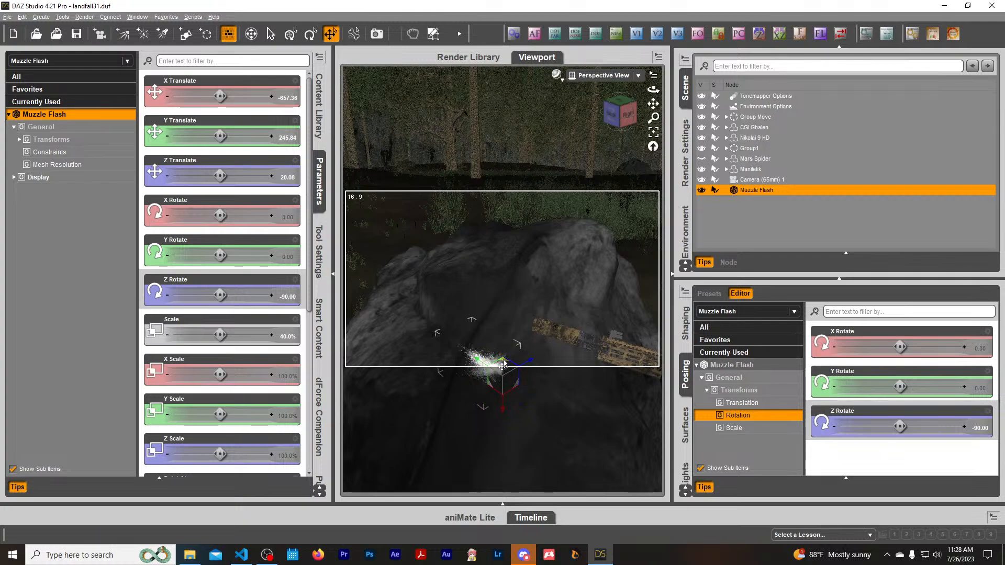
left_click_drag(505, 359, 511, 404)
left_click_drag(622, 122, 616, 150)
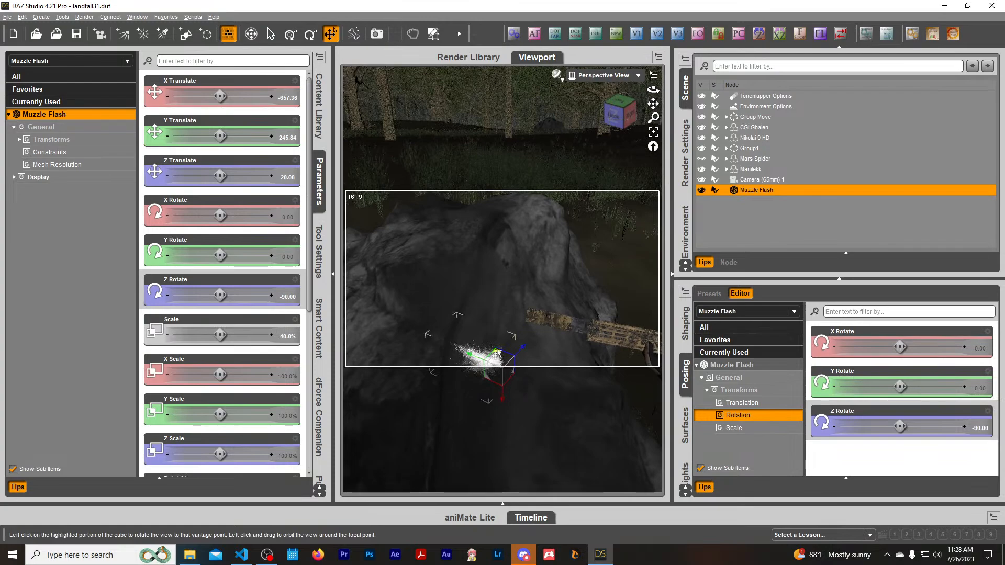
mouse_move(497, 354)
left_mouse_down()
mouse_move(497, 325)
mouse_move(500, 349)
left_mouse_up()
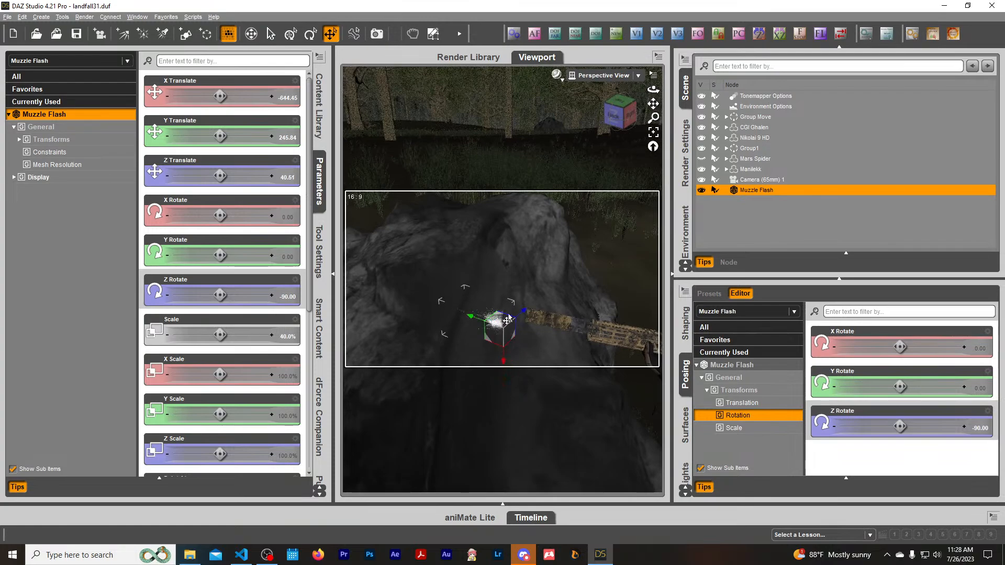
left_click_drag(621, 121, 646, 126)
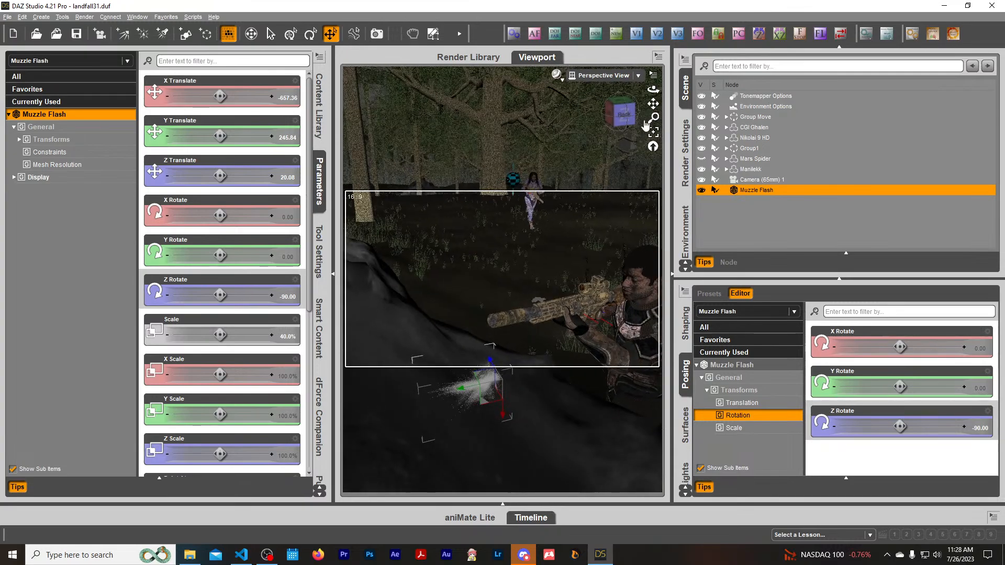
left_click_drag(481, 407, 478, 354)
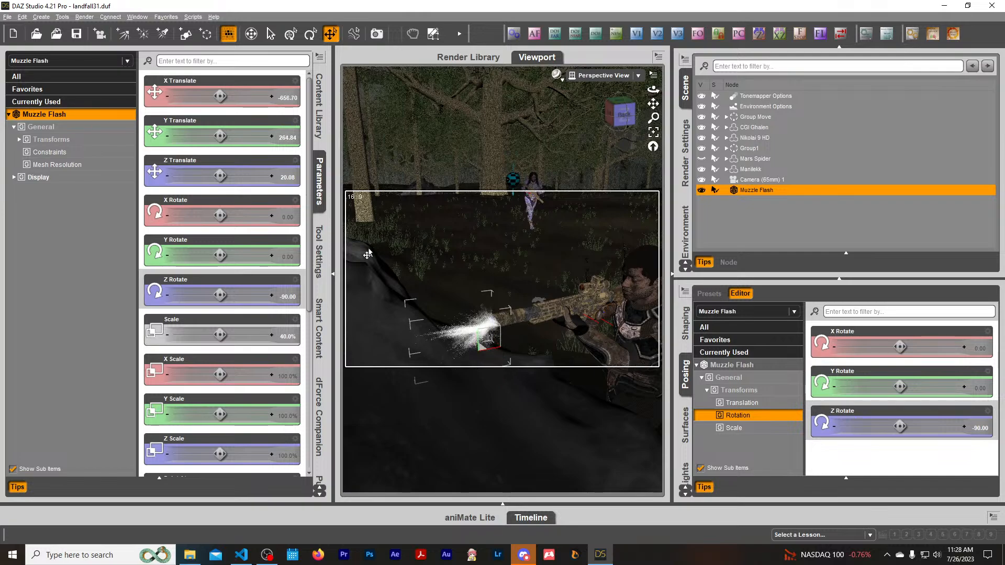
left_click(320, 187)
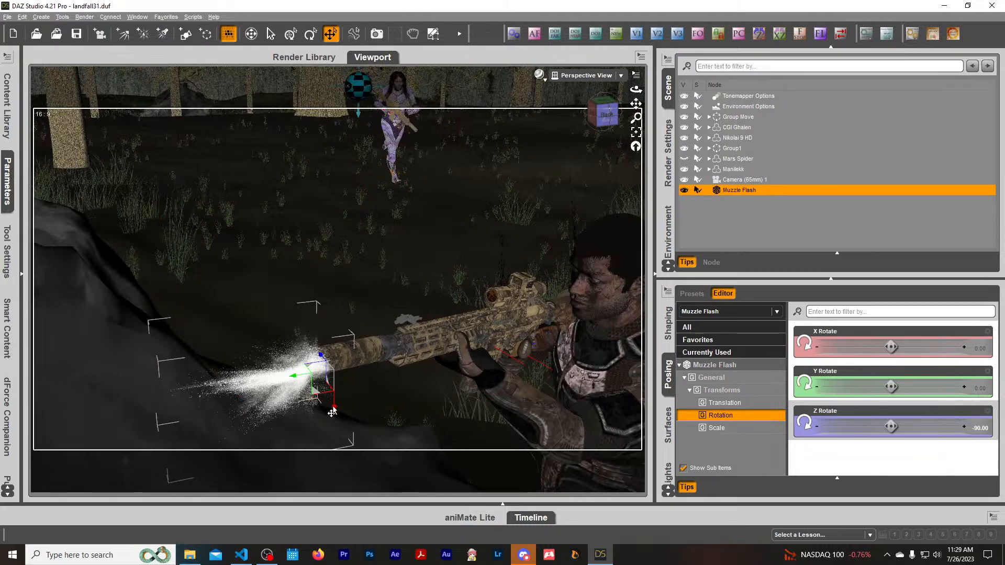
left_click_drag(334, 411, 334, 405)
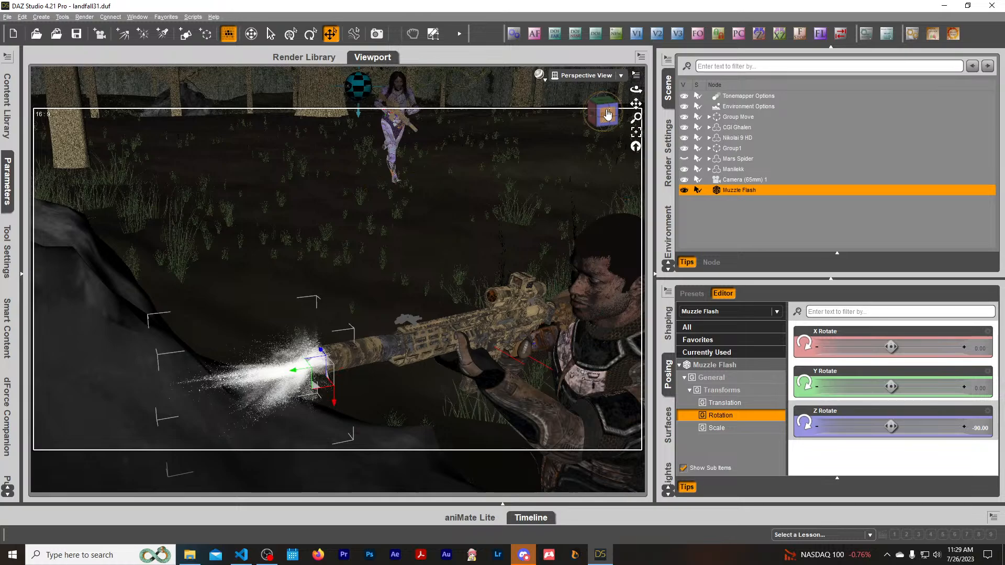
Hide the CB Arceli and Nikolai 9 HD figures standing in the background.
left_click(393, 141)
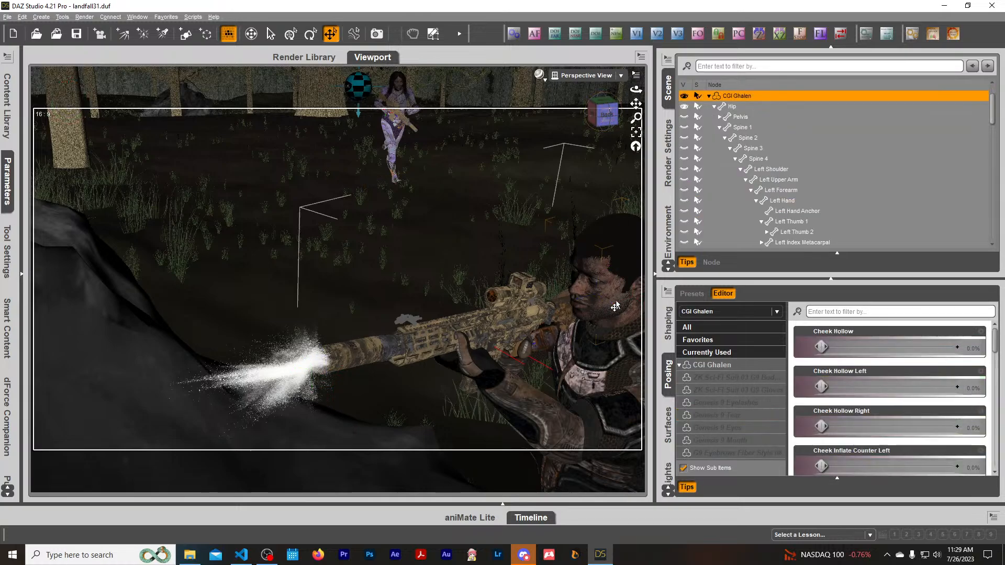
left_click(394, 142)
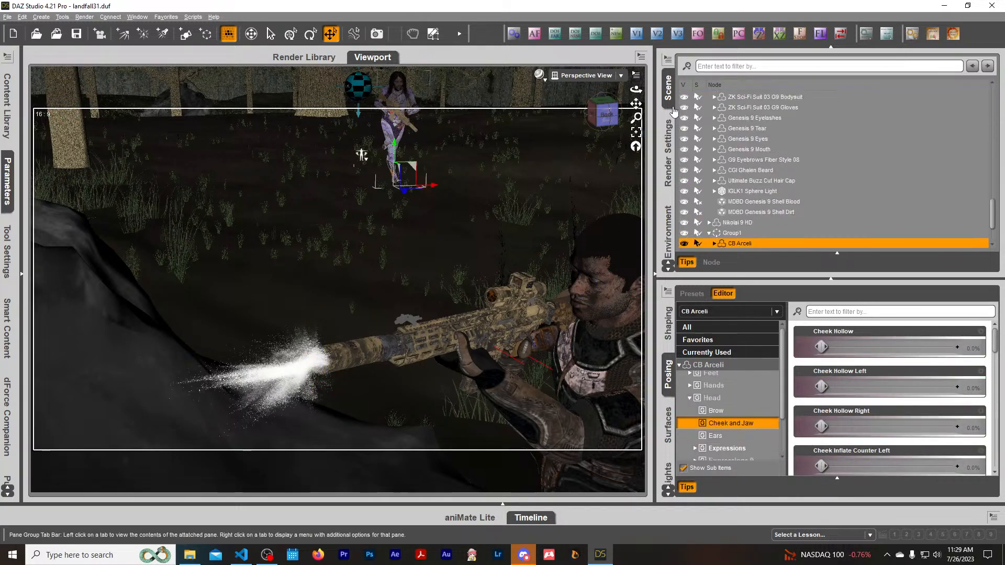
left_click(683, 243)
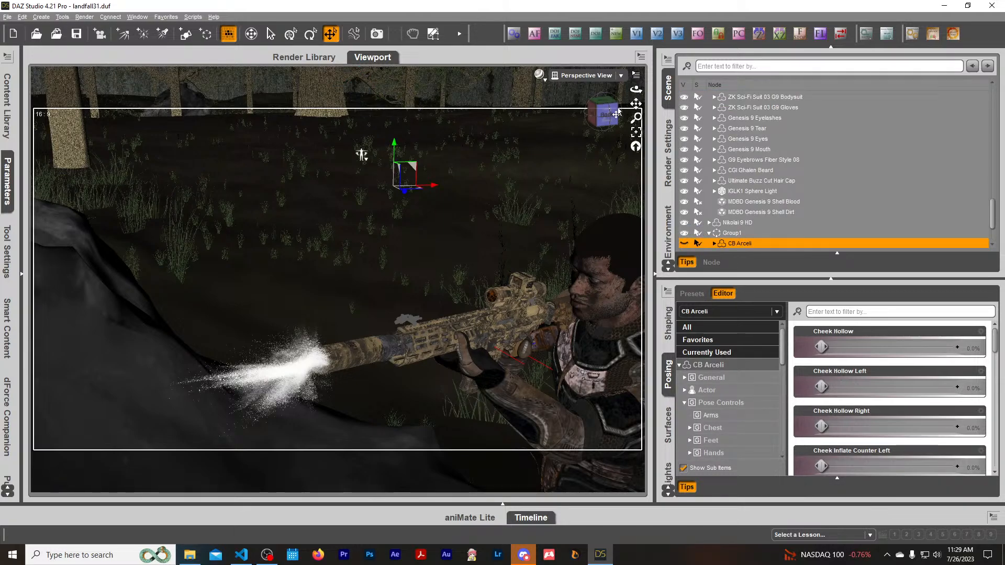
left_click_drag(609, 113, 498, 171)
left_click(385, 222)
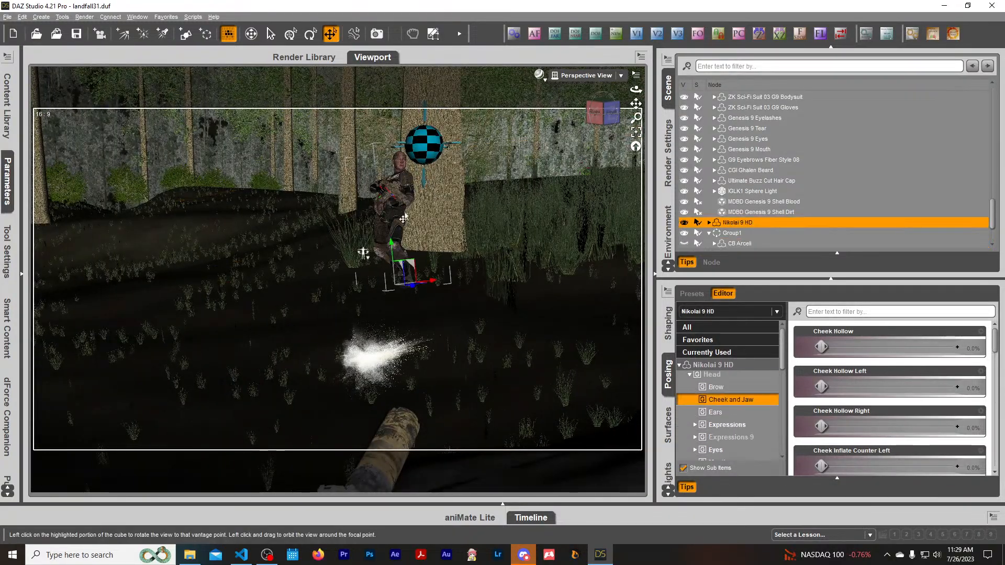
left_click(684, 223)
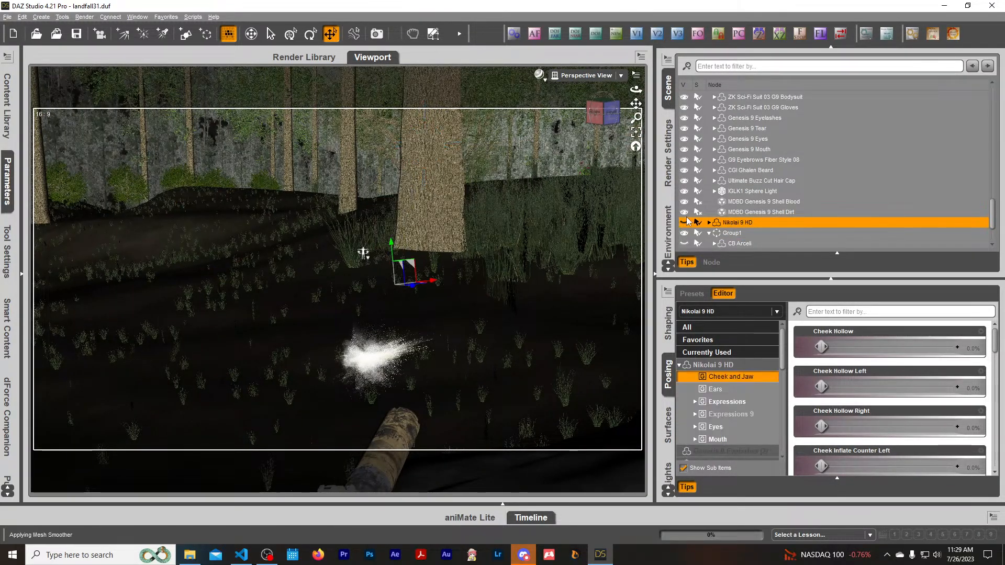
Shift the Muzzle Flash sideways along its Z axis and back along its X axis to line up with the barrel's end.
middle_click_drag(341, 236, 363, 322)
left_click(363, 326)
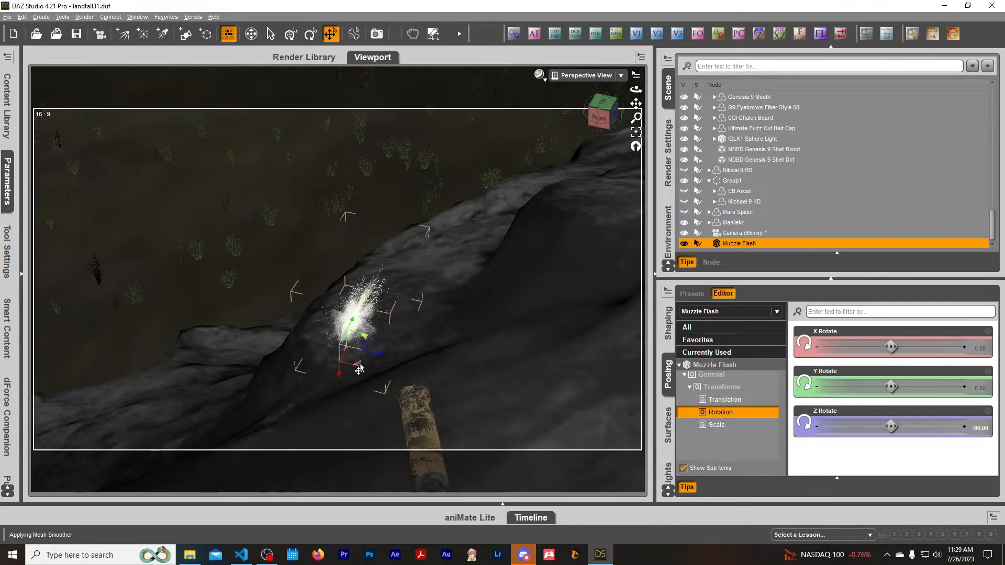
left_click_drag(382, 360, 448, 380)
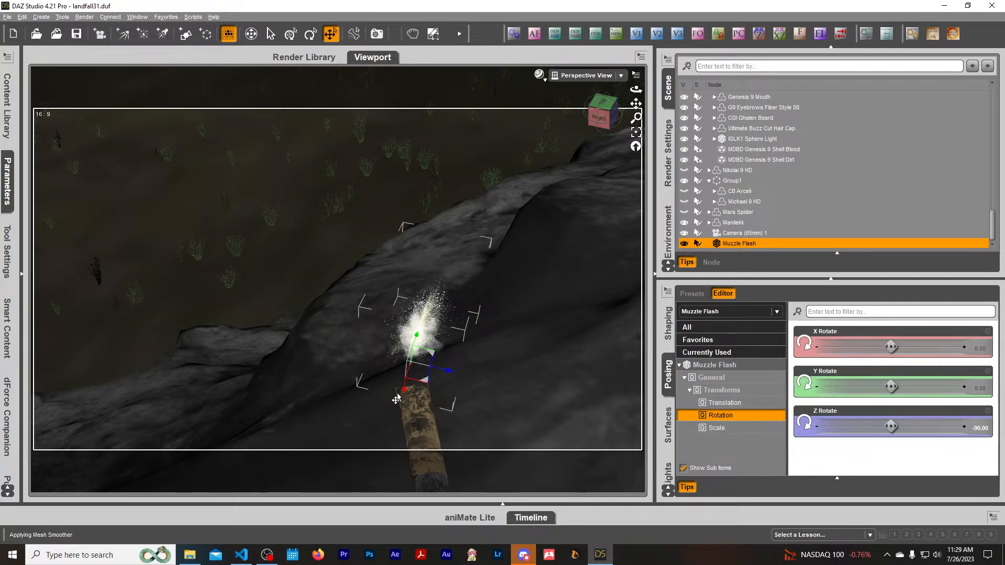
left_click_drag(400, 394, 402, 419)
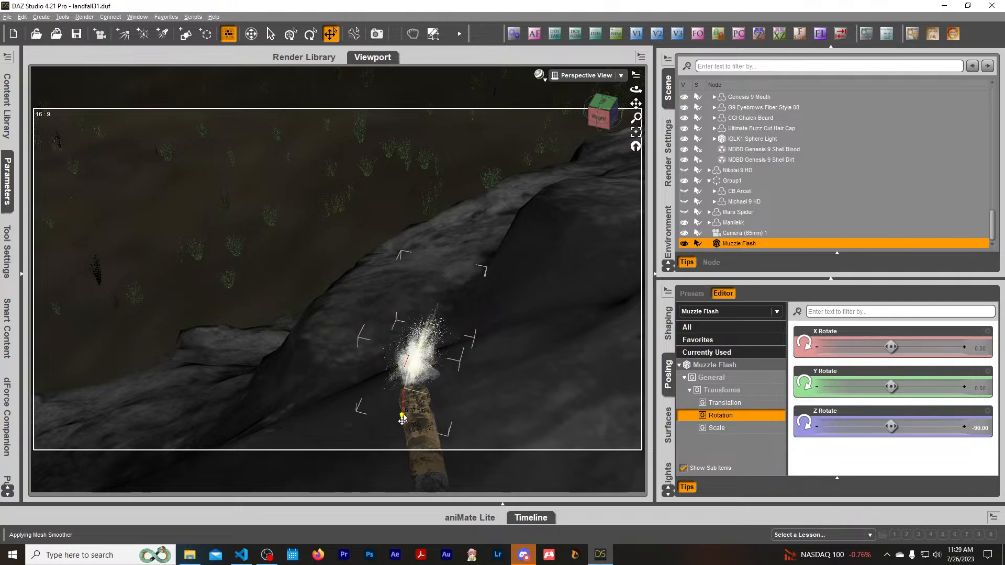
Rotate the Muzzle Flash about its X axis to about -19 degrees so it follows the barrel's direction.
left_click(310, 34)
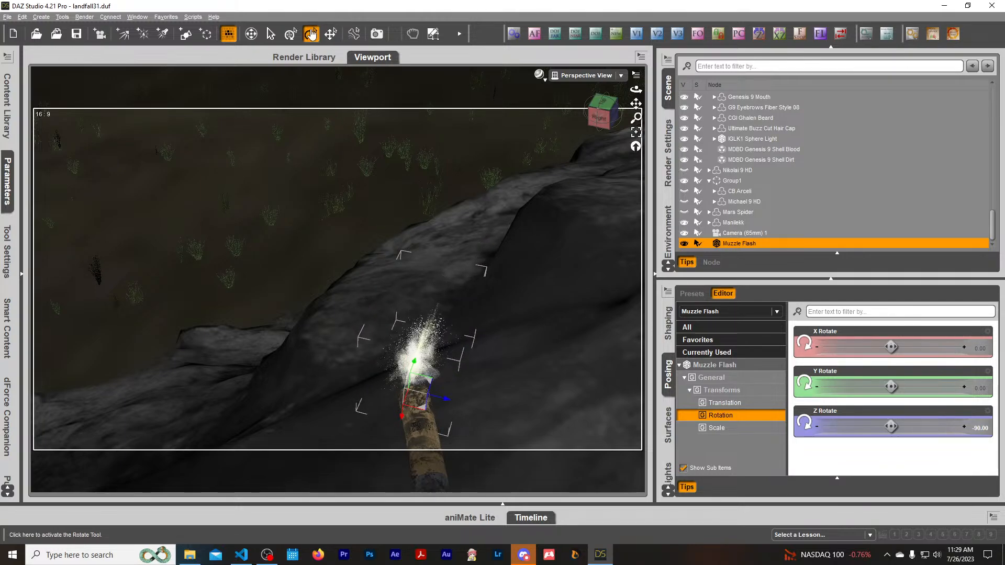
left_click_drag(386, 411, 389, 409)
key("ctrl+z")
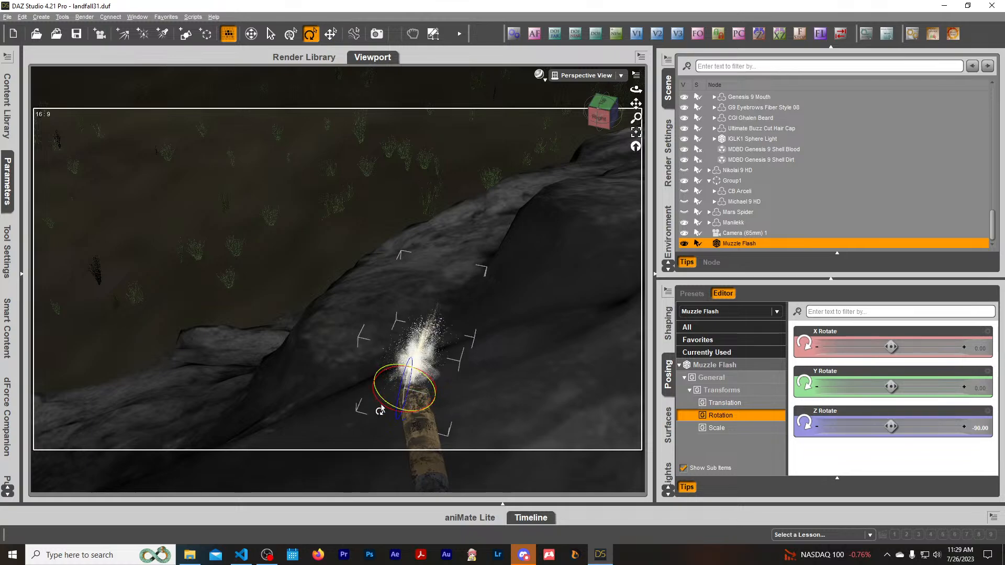
left_click(377, 411)
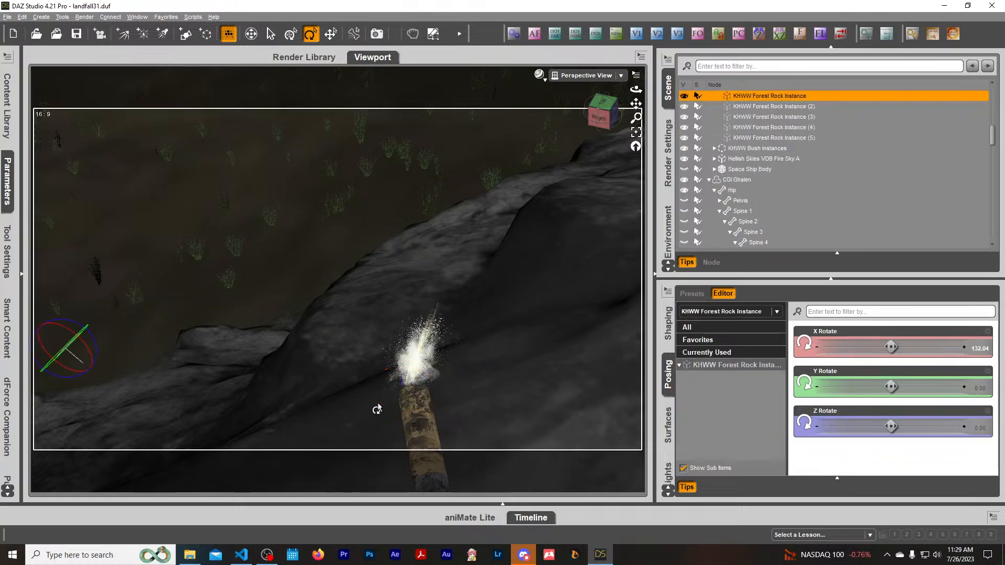
left_click(404, 376)
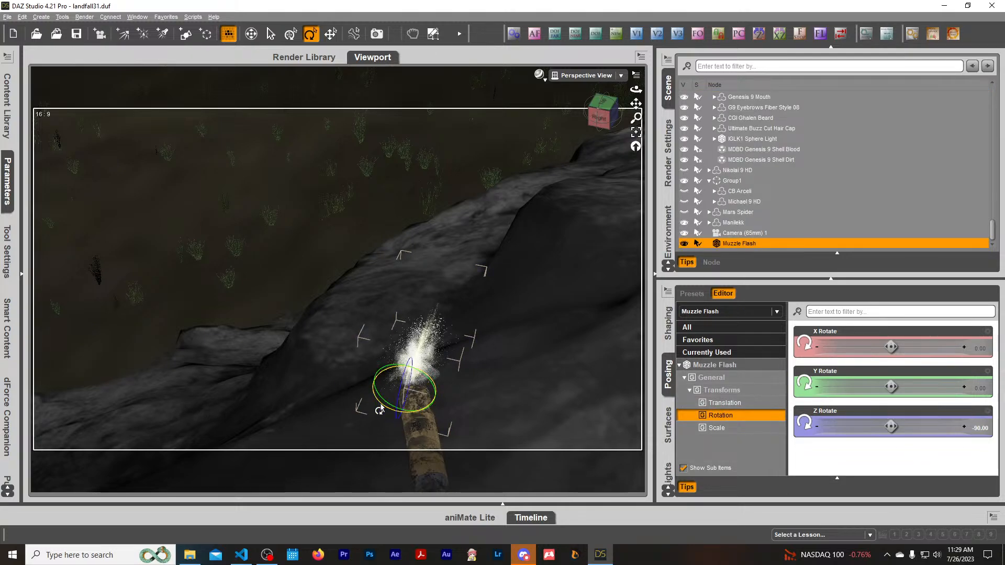
left_click_drag(379, 410, 387, 411)
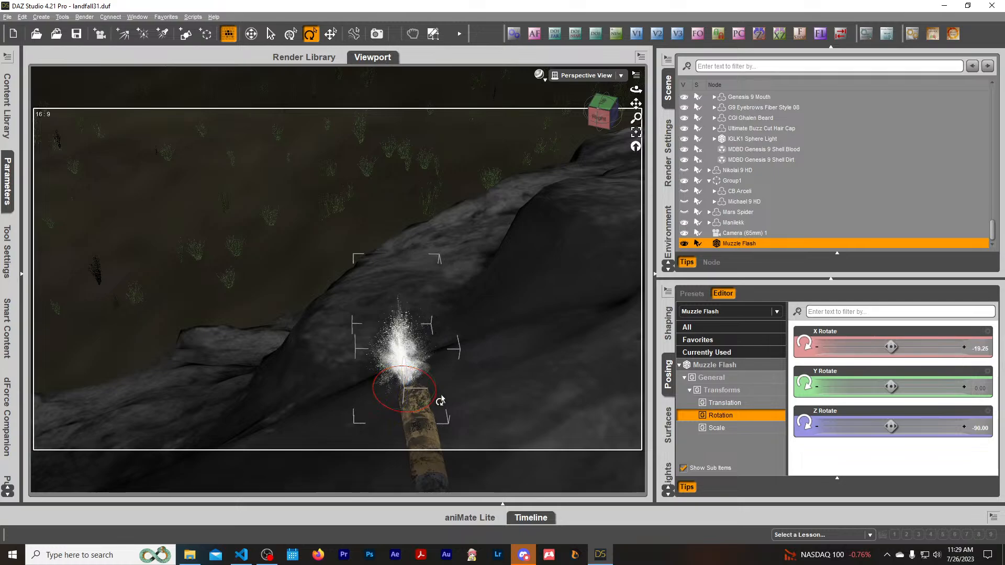
From the back view, tilt the Muzzle Flash to about -73 degrees Z Rotate and slide it against the muzzle.
left_click(590, 129)
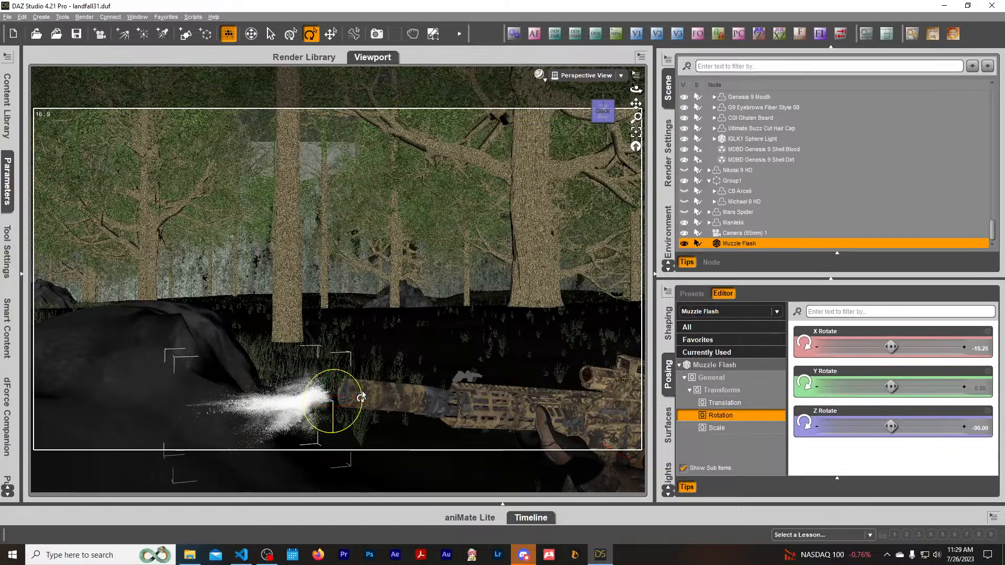
left_click_drag(361, 396, 362, 402)
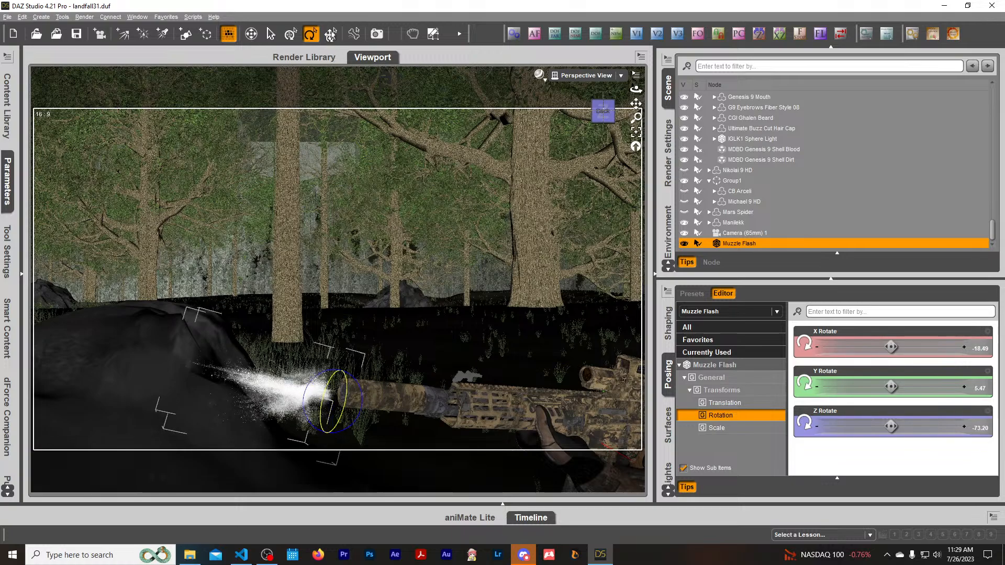
left_click(330, 33)
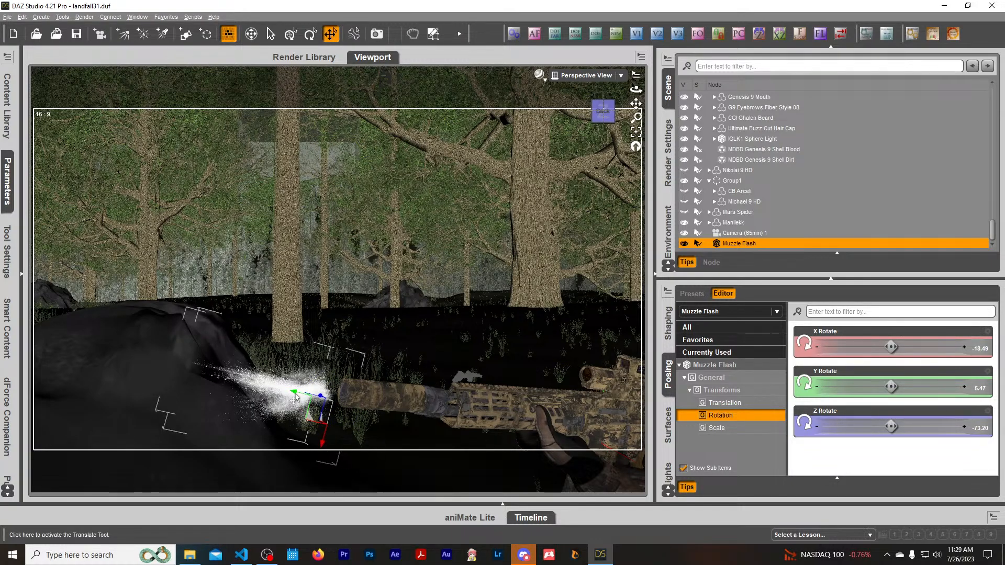
left_click_drag(295, 392, 327, 397)
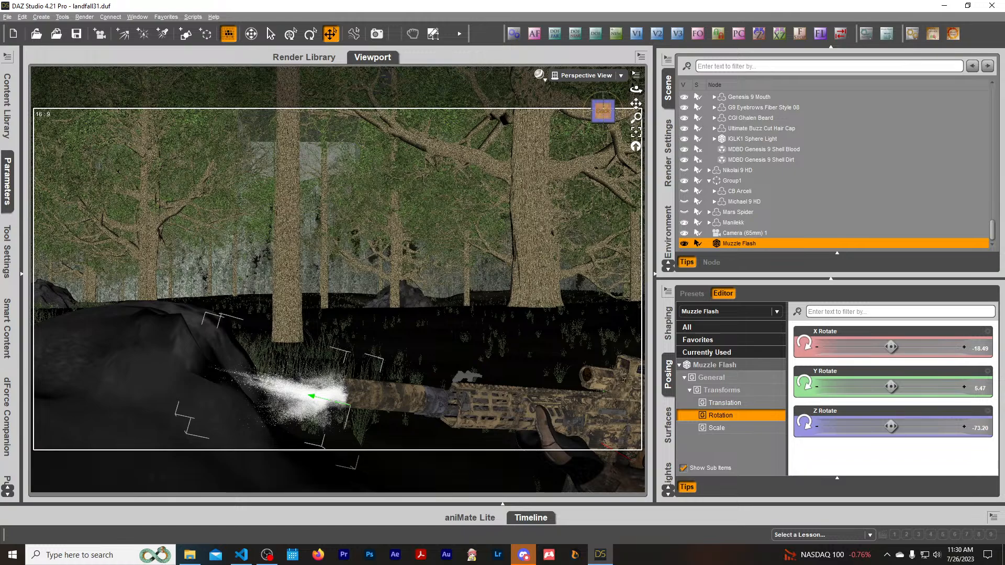
Look through Camera (65mm) 1 and preview the shot with the Iray draw style.
left_click_drag(602, 111, 608, 112)
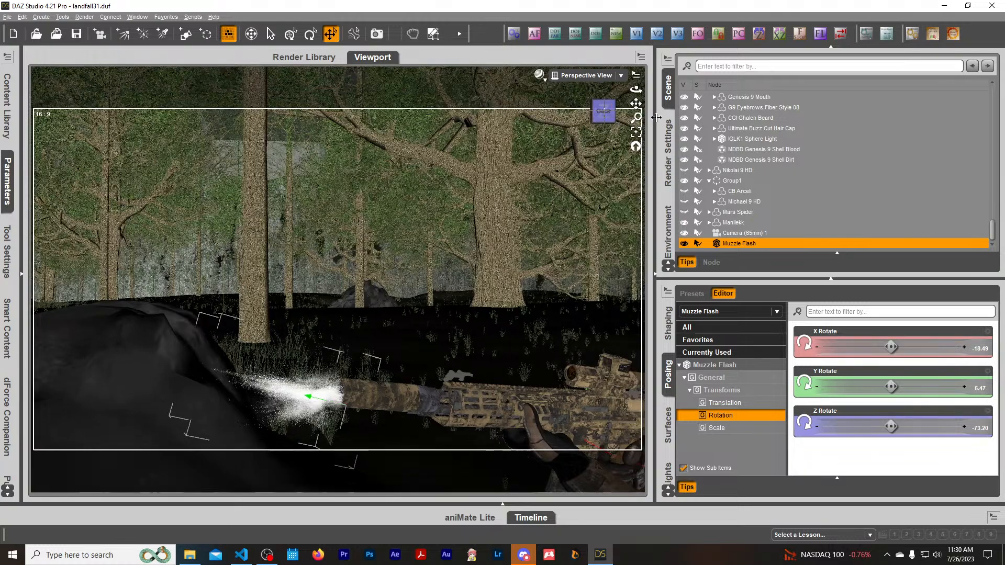
left_click(595, 78)
left_click(597, 168)
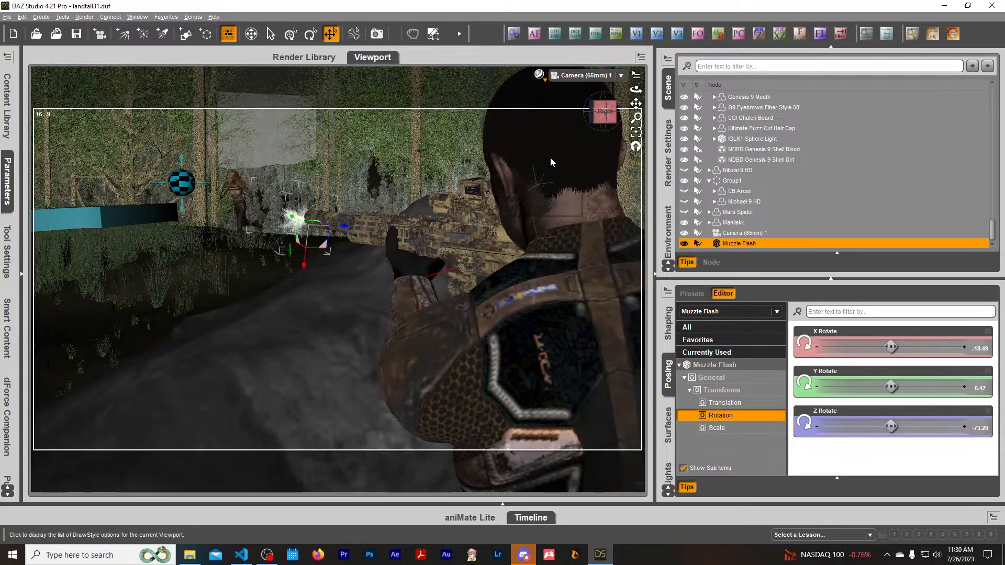
left_click(538, 75)
left_click(536, 213)
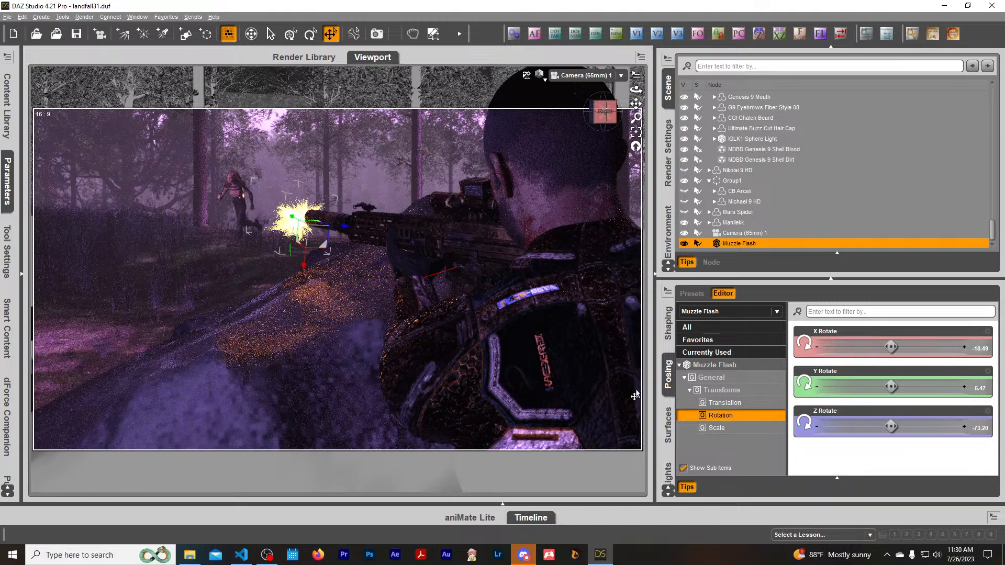
Find the Luminance property of the Muzzle Flash surface and set it to 150 kcd/m^2.
left_click(667, 427)
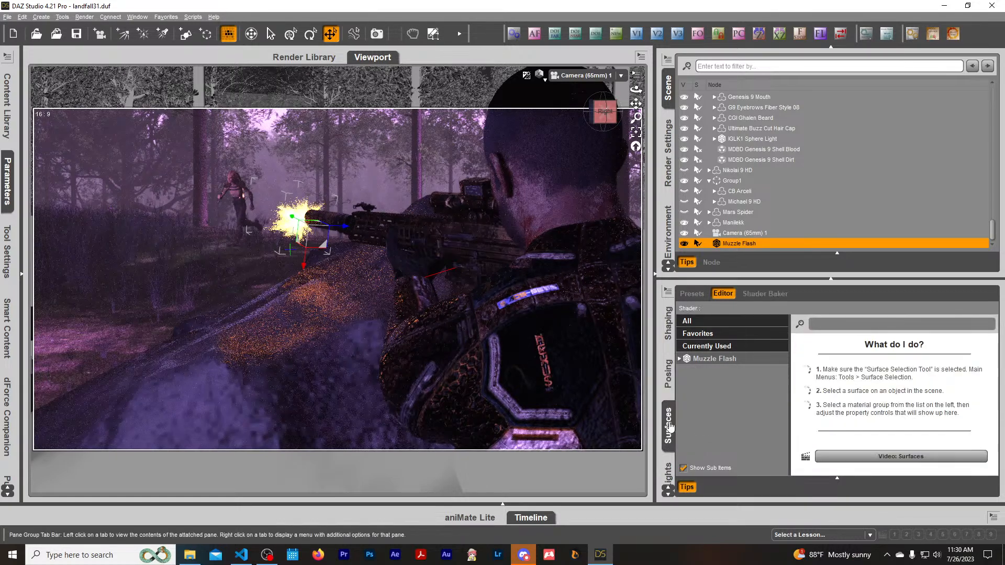
left_click(715, 358)
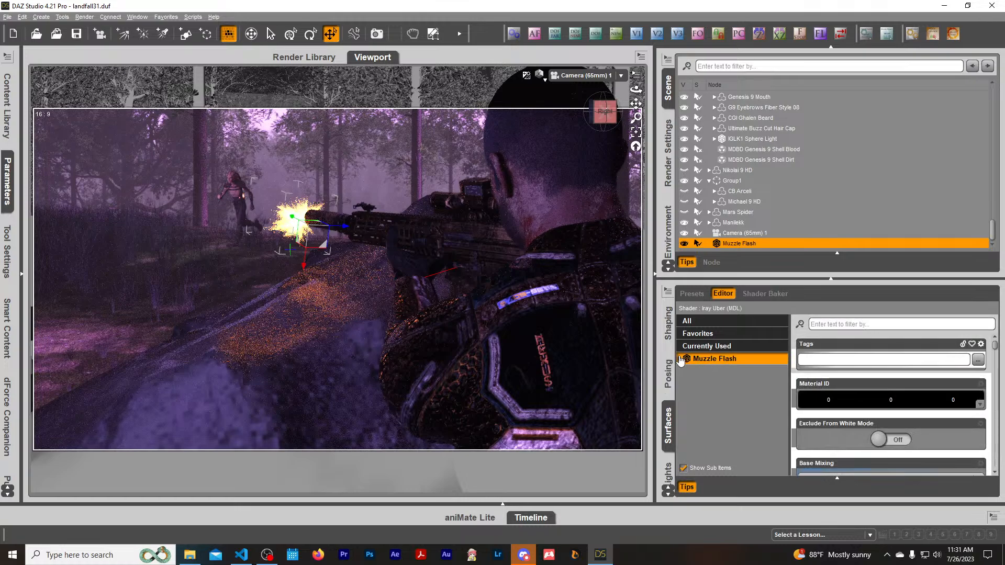
left_click(842, 324)
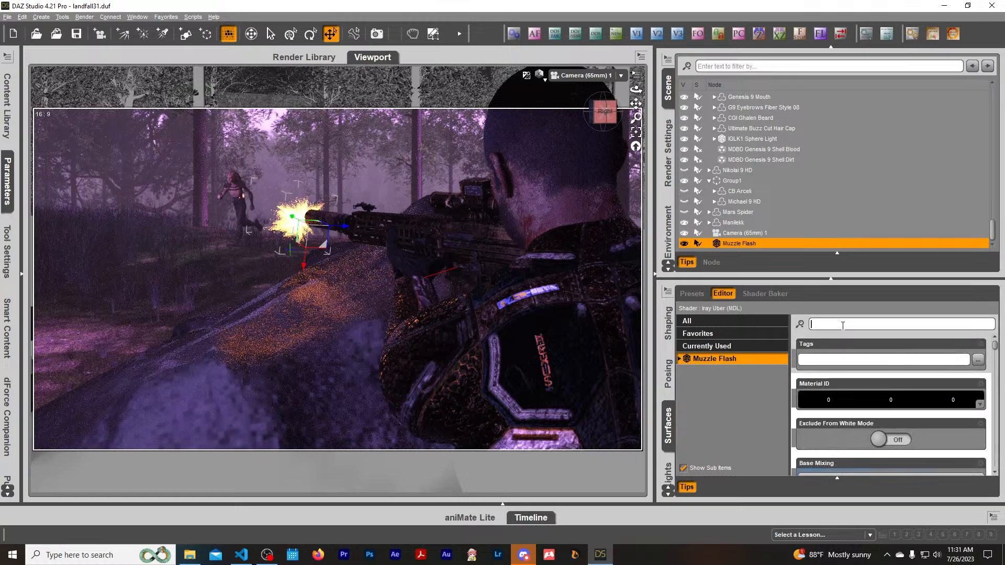
type("lumin")
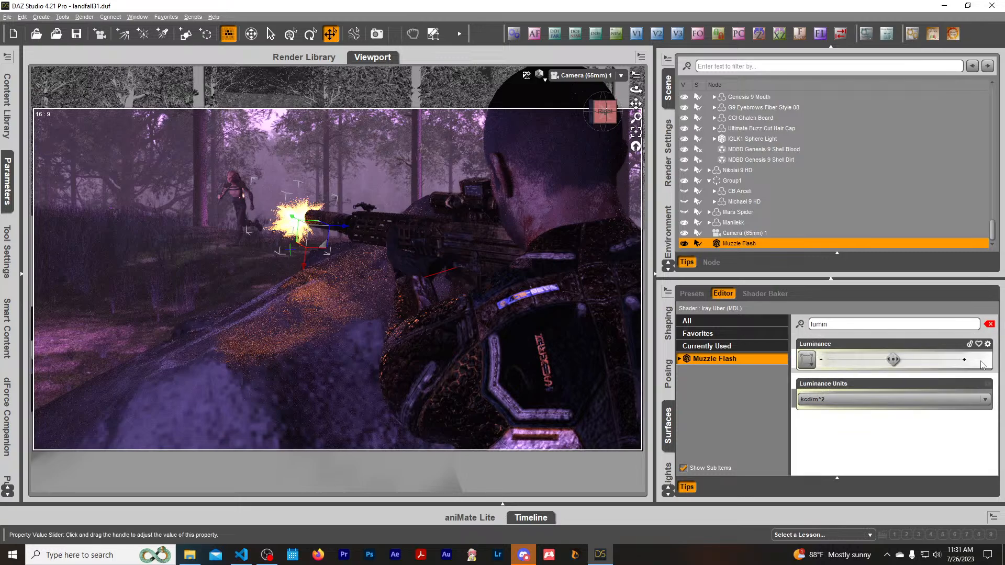
left_click(980, 361)
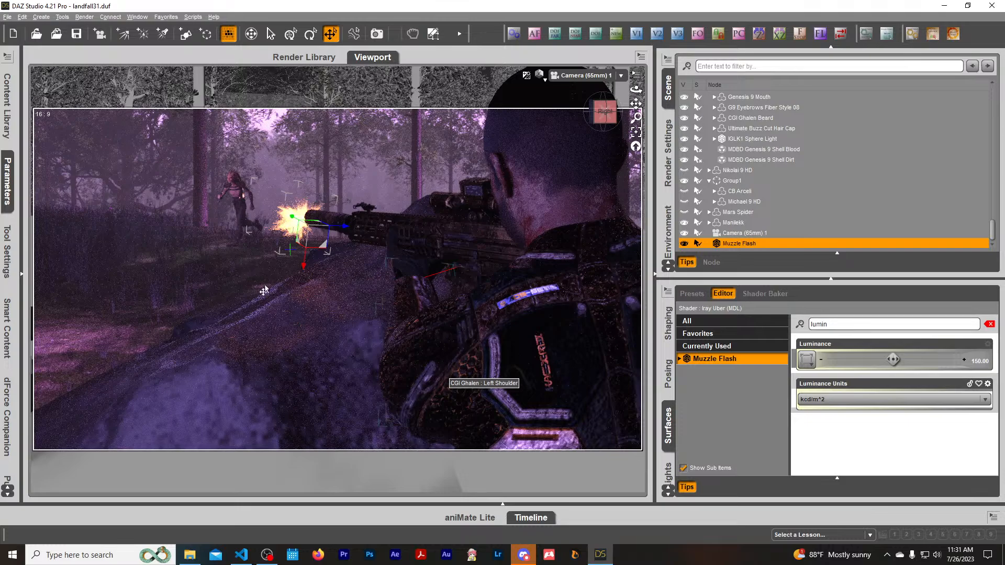
right_click(281, 340)
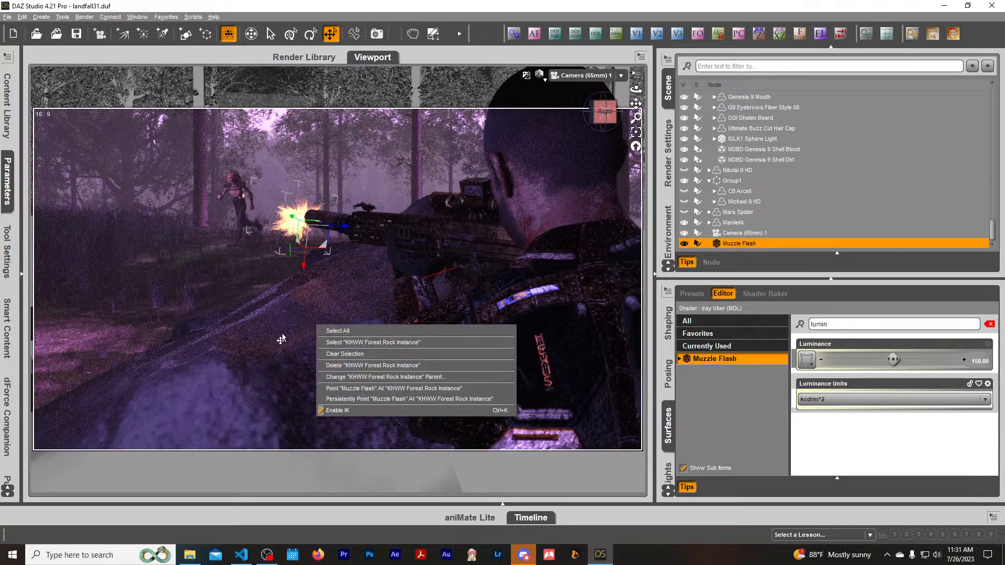
left_click(456, 9)
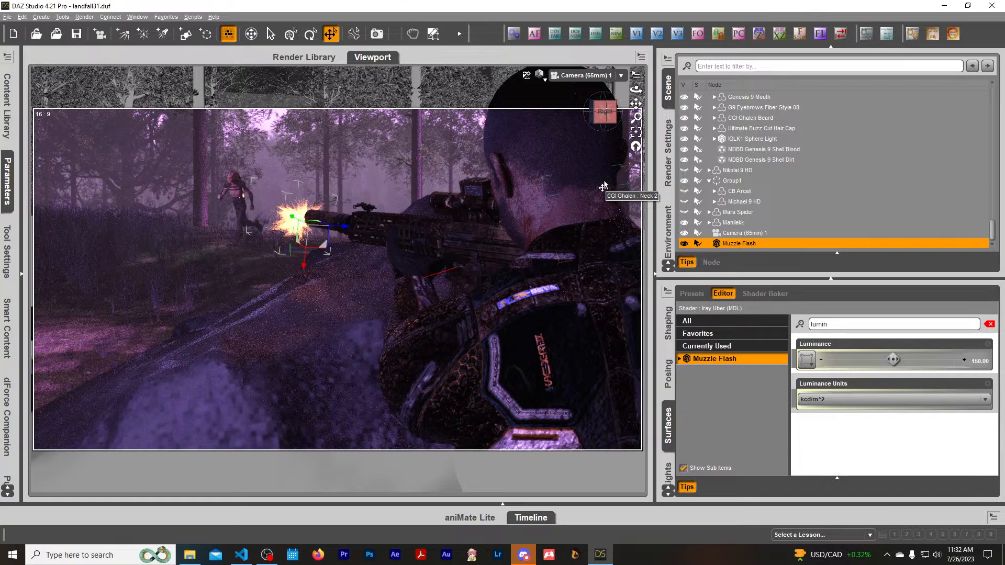
Autofocus Camera (65mm) 1 on the distant Manilekk creature and enable the camera's depth of field.
left_click(238, 210)
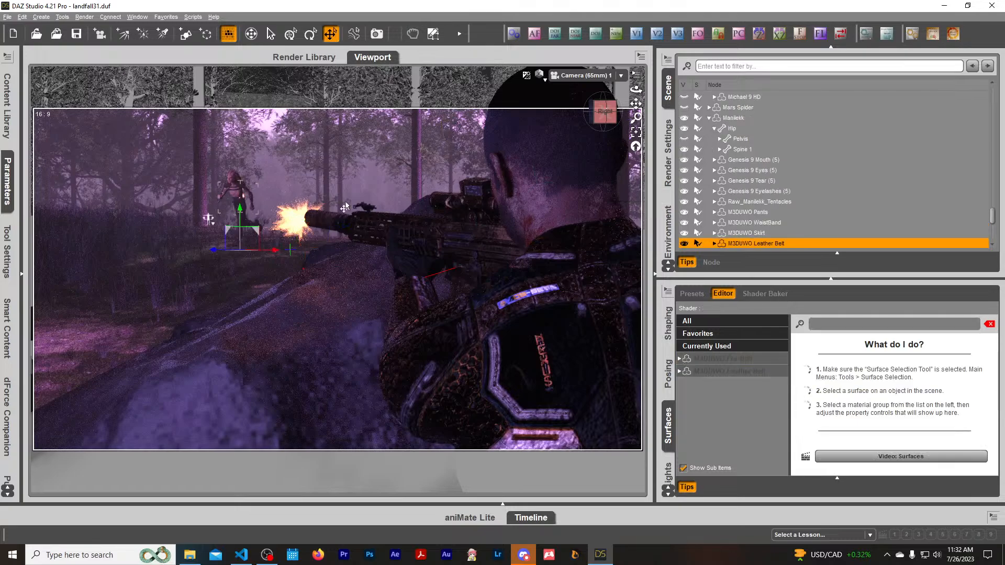
left_click(534, 35)
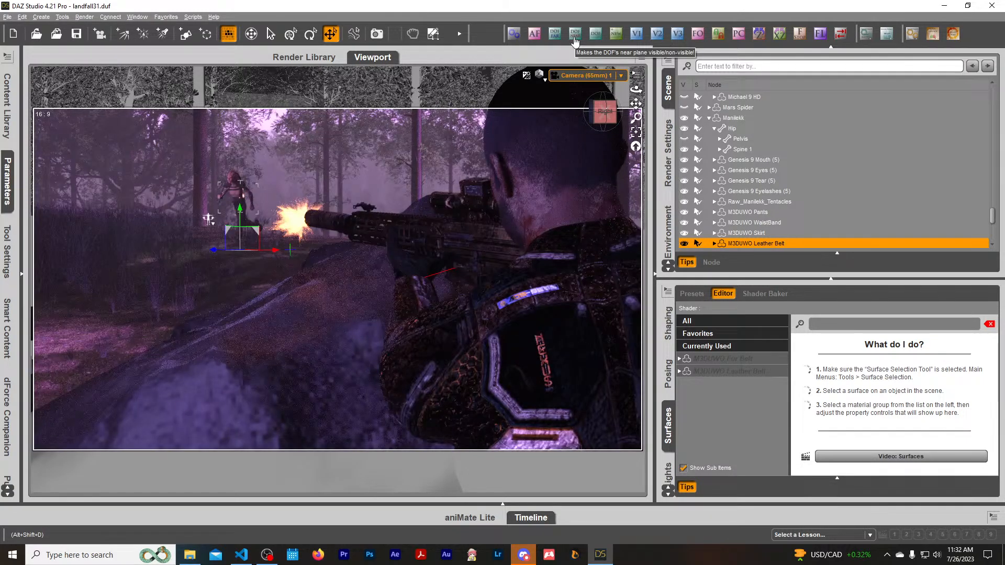
left_click(575, 36)
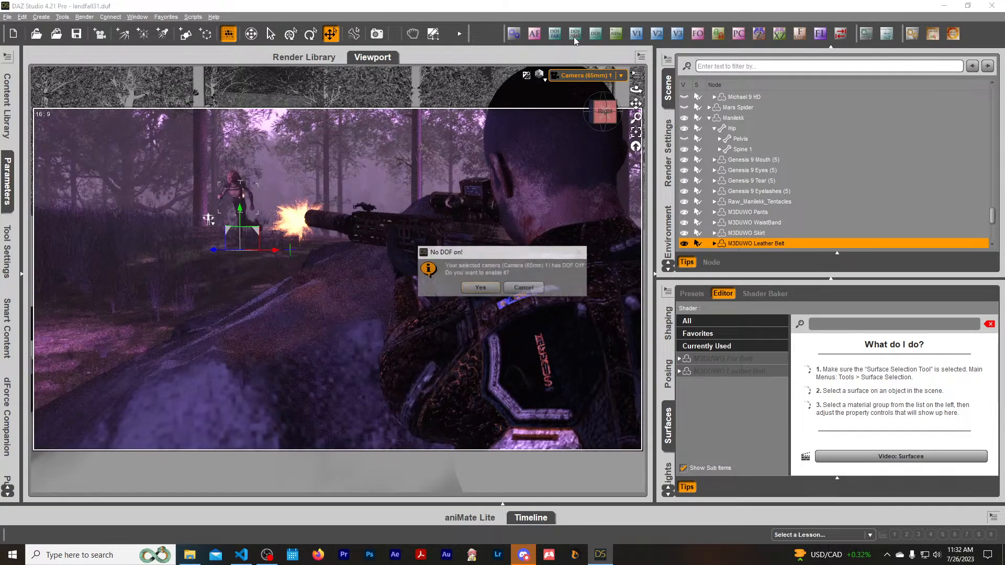
left_click(535, 291)
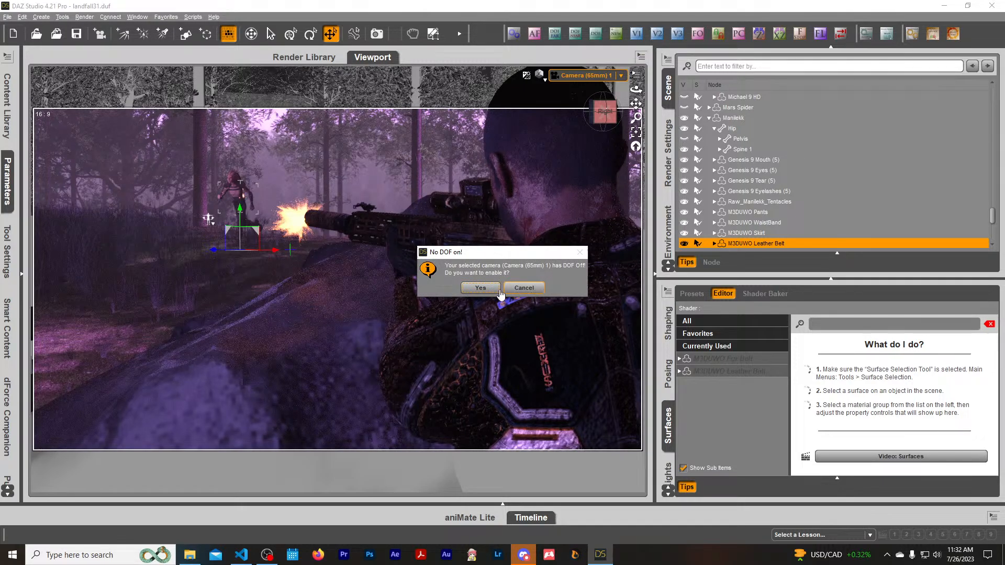
Switch the viewport to Texture Shaded and back to NVIDIA Iray to preview the depth-of-field blur.
left_click(539, 75)
left_click(538, 171)
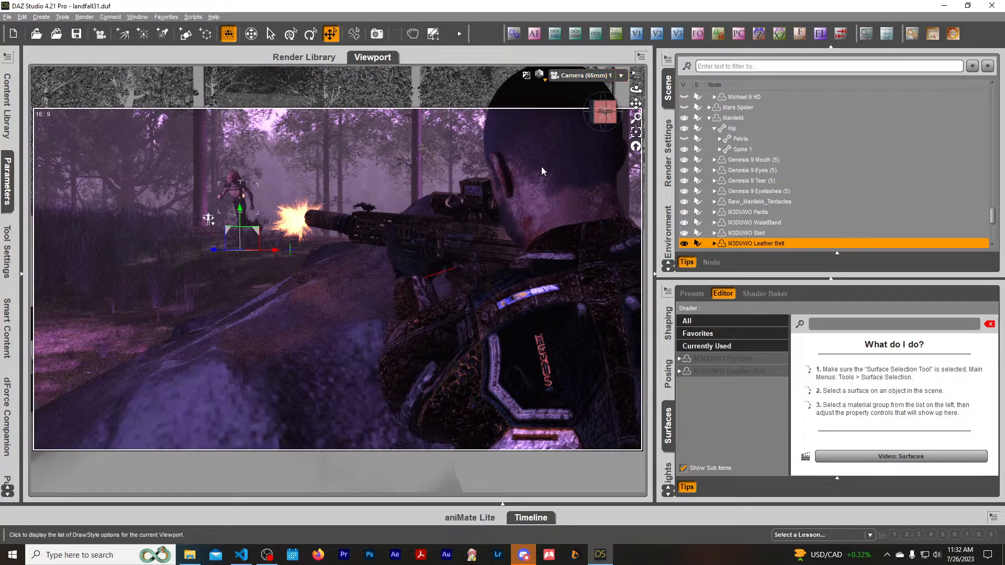
scroll(787, 209, "down", 5)
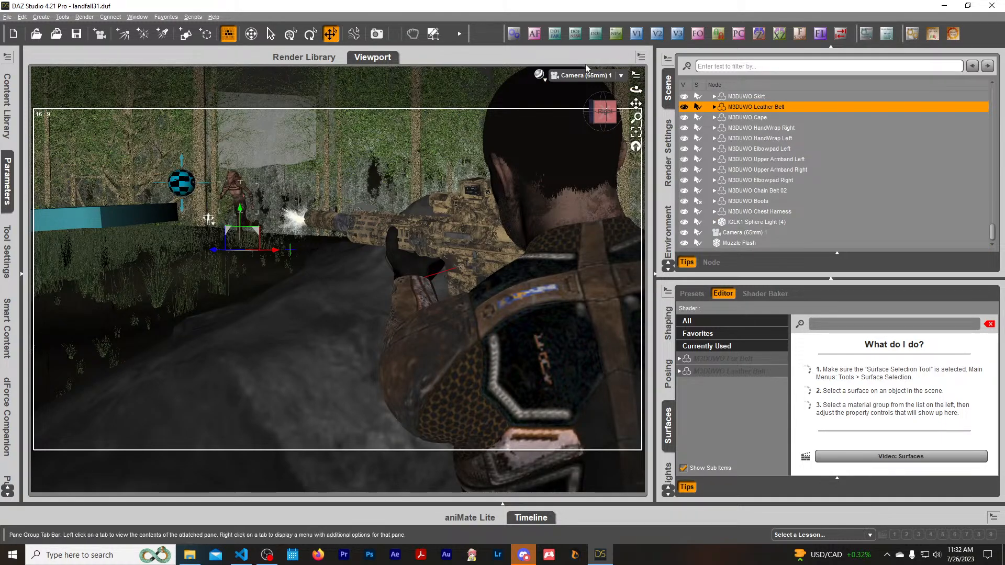
left_click(539, 75)
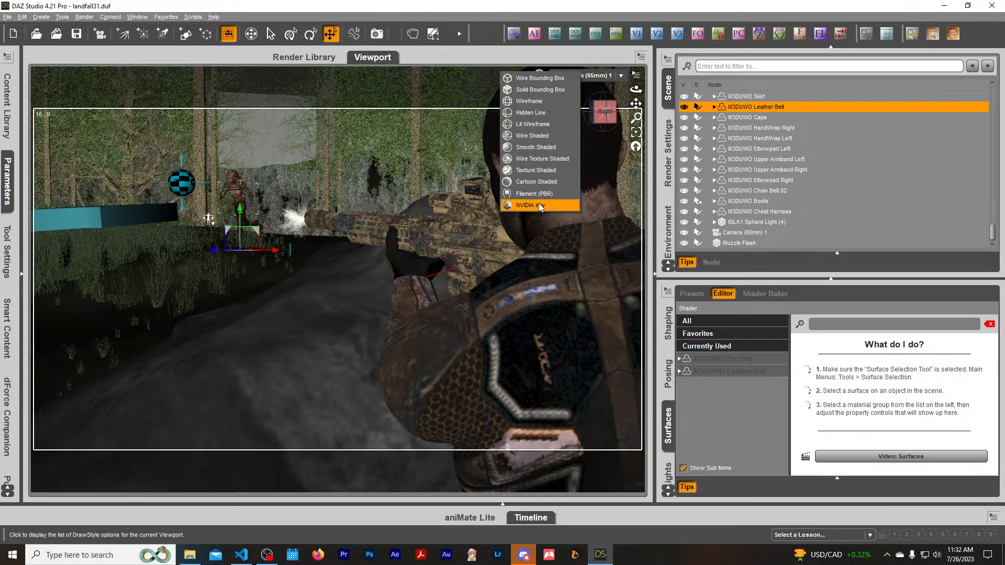
left_click(539, 204)
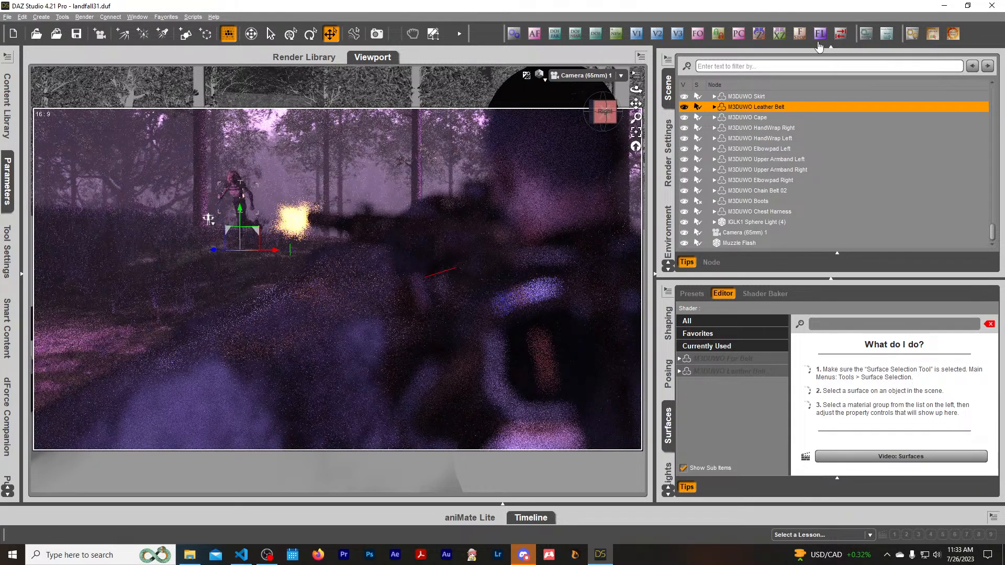
Set the camera's F/Stop to 64 (12 stops) and return the viewport to Texture Shaded.
left_click(803, 37)
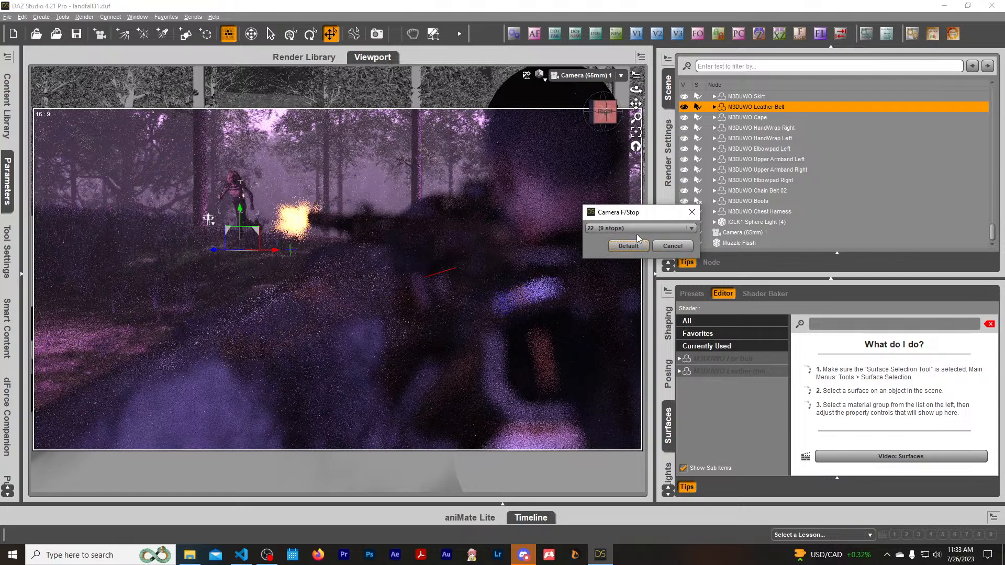
left_click(636, 230)
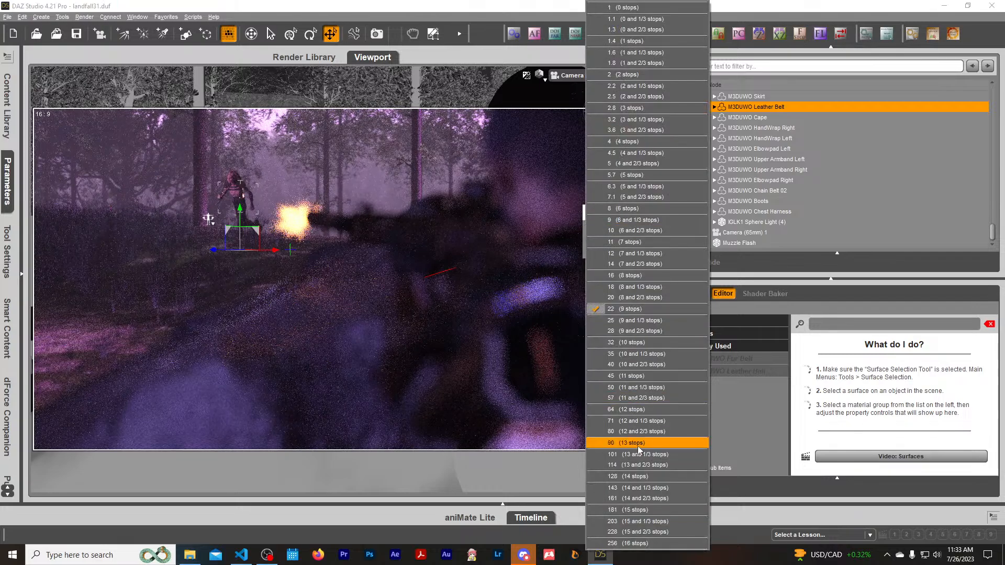
left_click(634, 410)
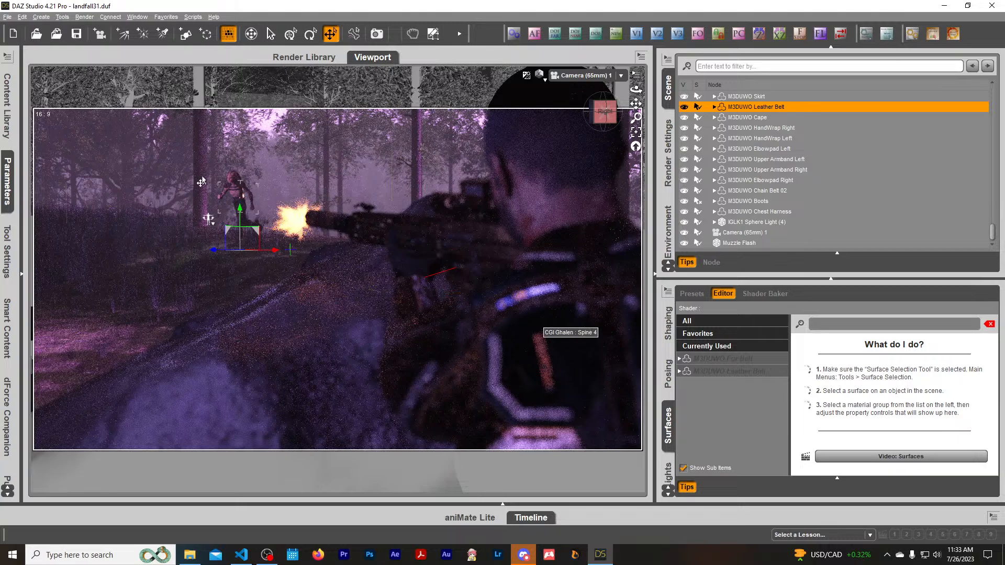
left_click(539, 75)
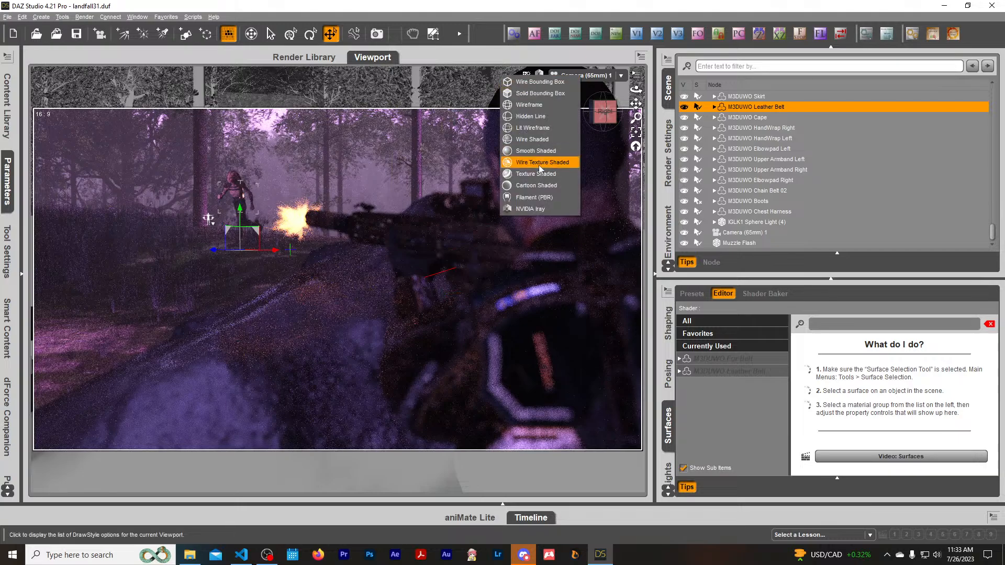
left_click(540, 175)
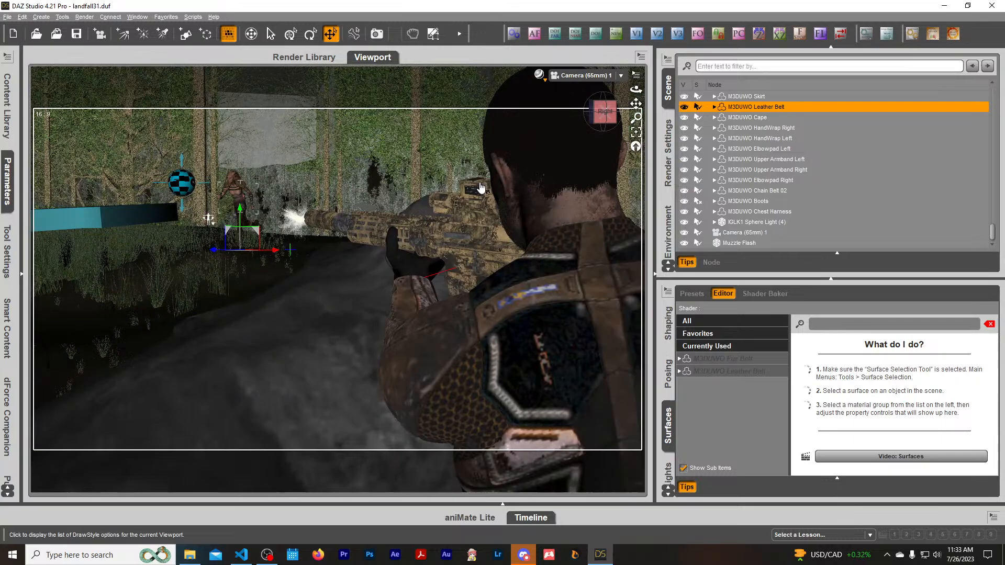
Save the scene as a new file named landfall32 in the Landfall folder, accepting the scene save options.
left_click(7, 16)
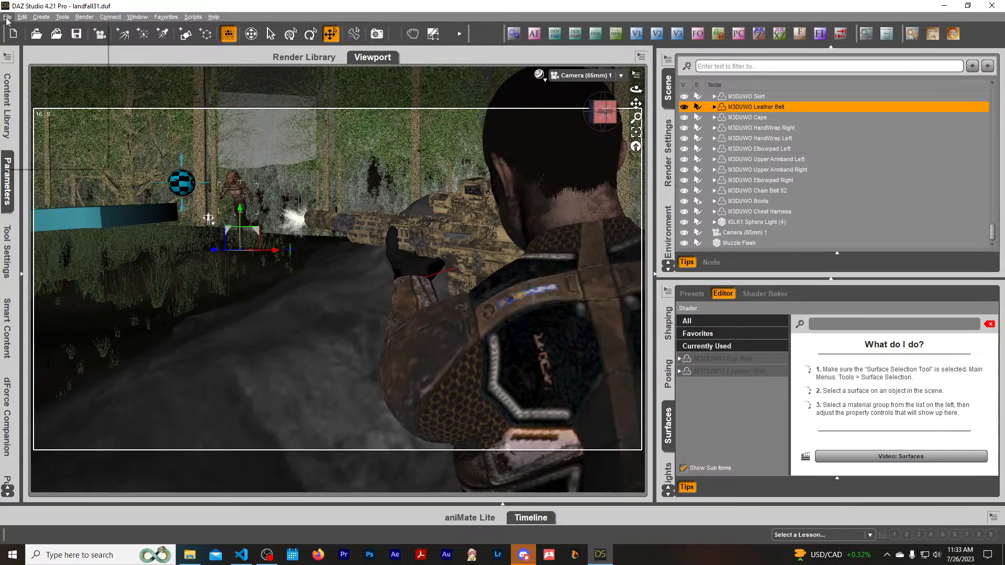
mouse_move(22, 90)
left_click(126, 91)
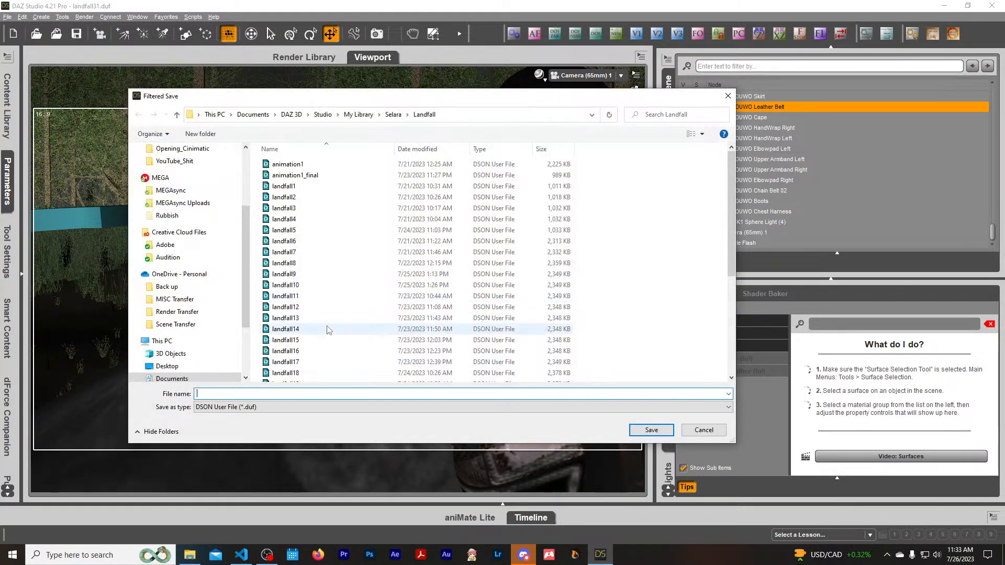
left_click(285, 343)
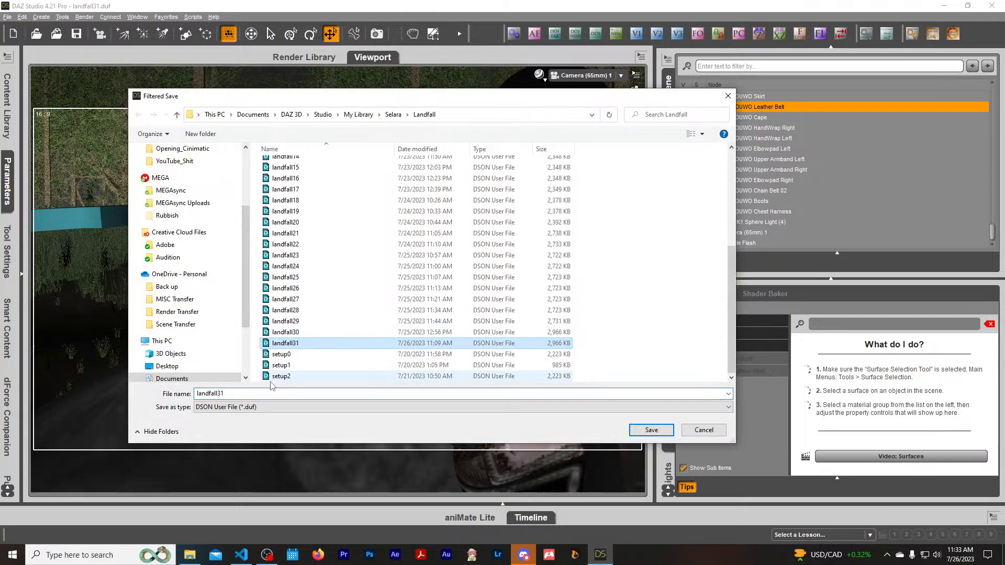
double_click(245, 393)
left_click(245, 393)
key("BackSpace")
type("2")
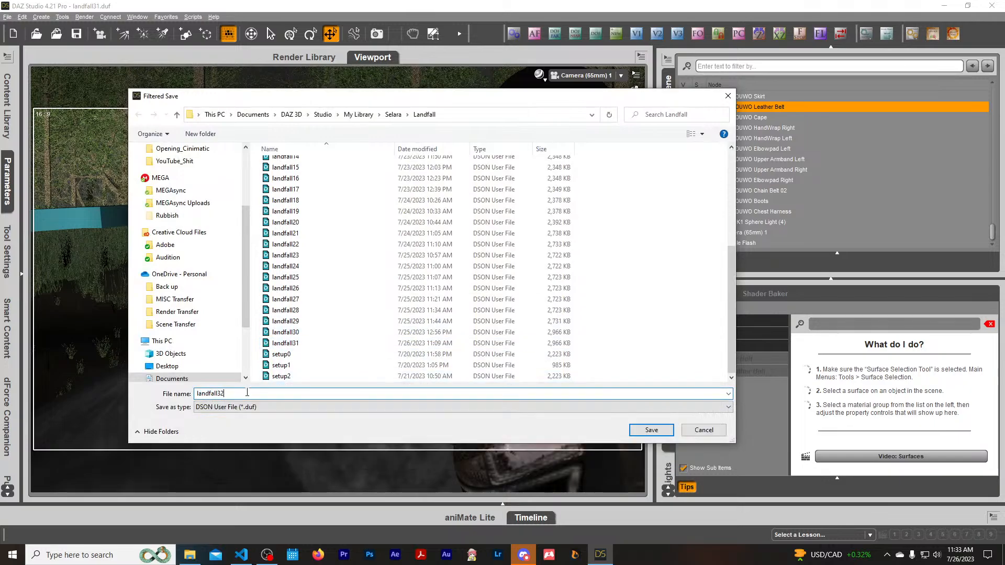
left_click(646, 432)
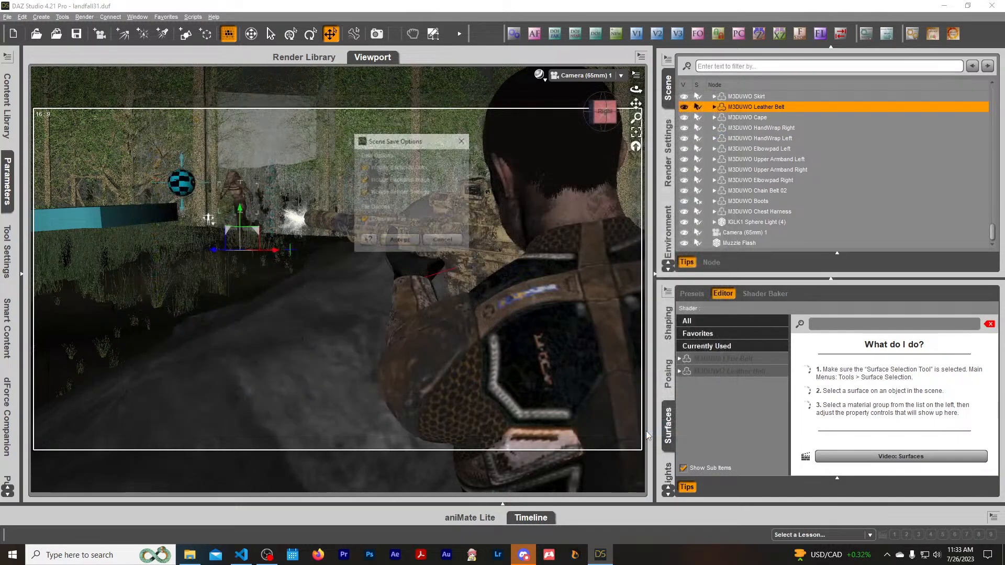
left_click(400, 239)
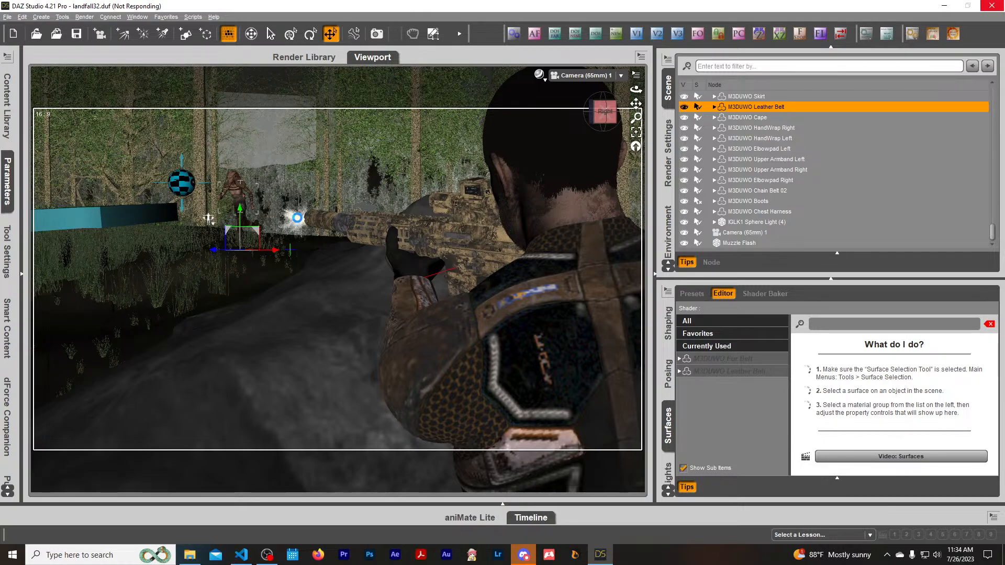
Parent the Muzzle Flash object to the rifle's NGR Suppressor in the scene hierarchy.
left_click(297, 222)
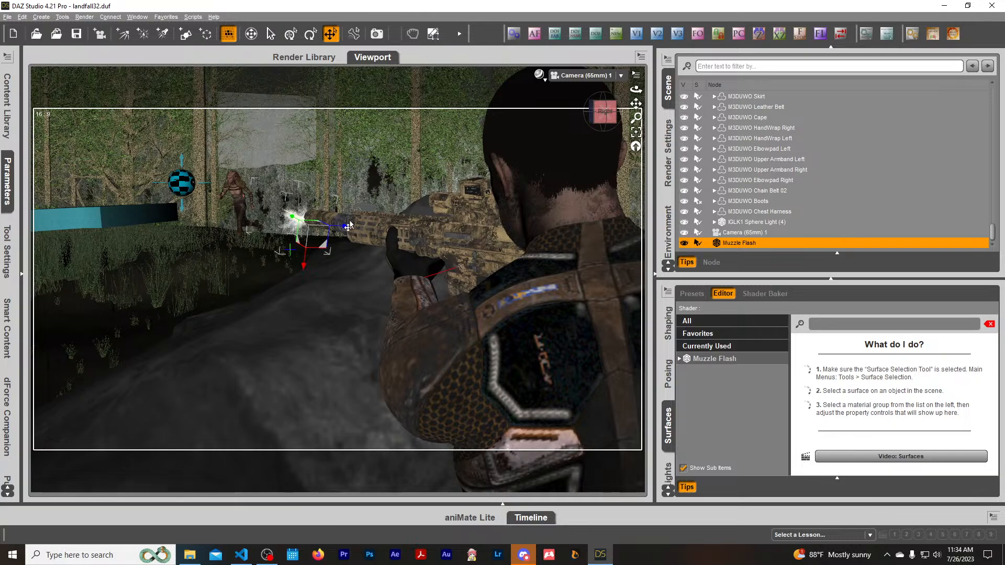
left_click(332, 219)
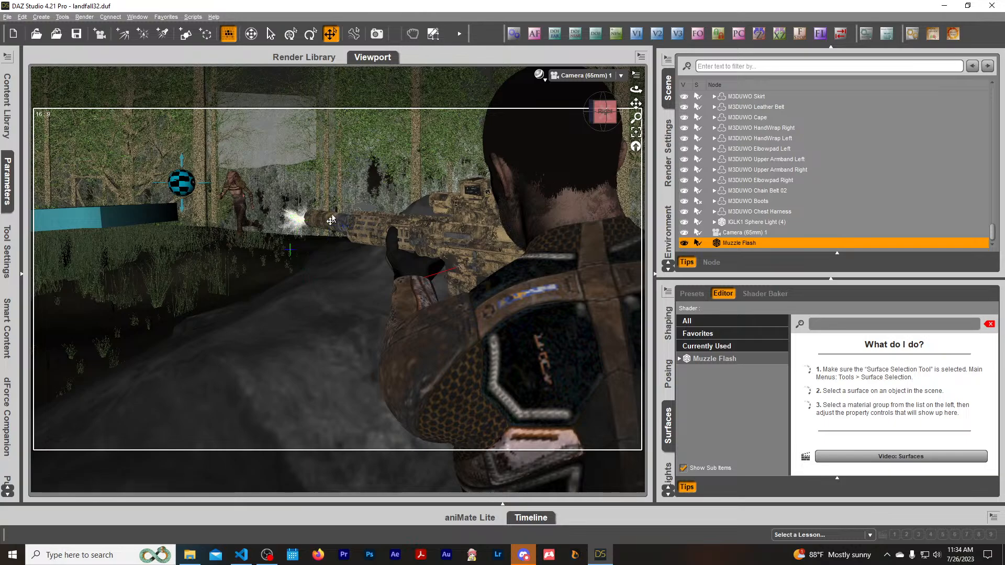
scroll(852, 138, "up", 2)
scroll(853, 138, "up", 1)
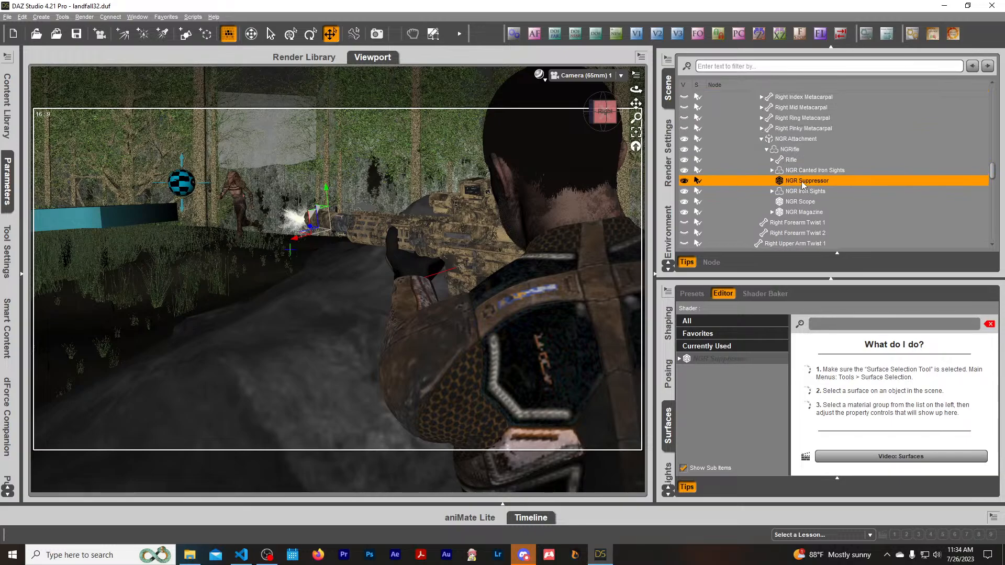
scroll(802, 183, "down", 5)
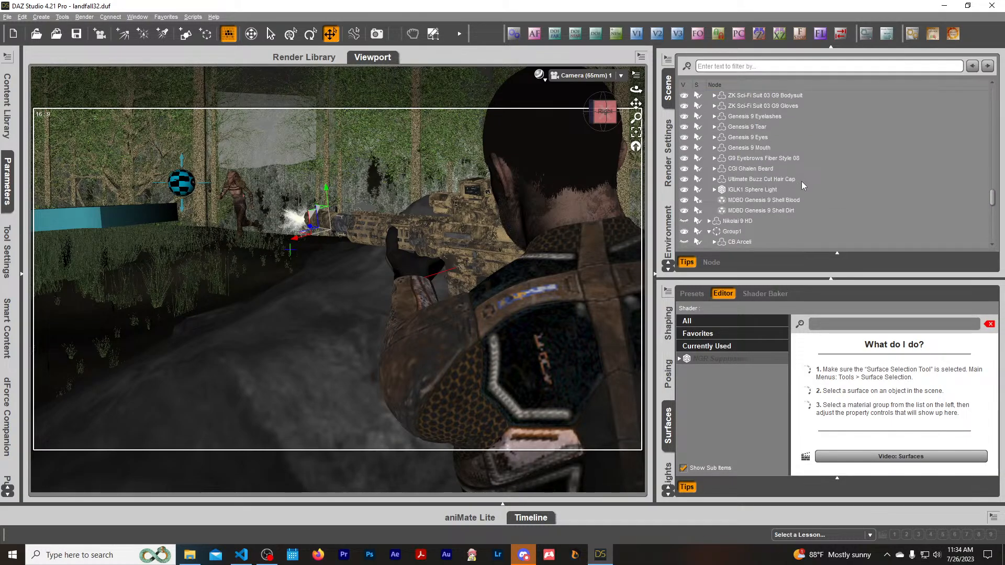
scroll(796, 179, "down", 10)
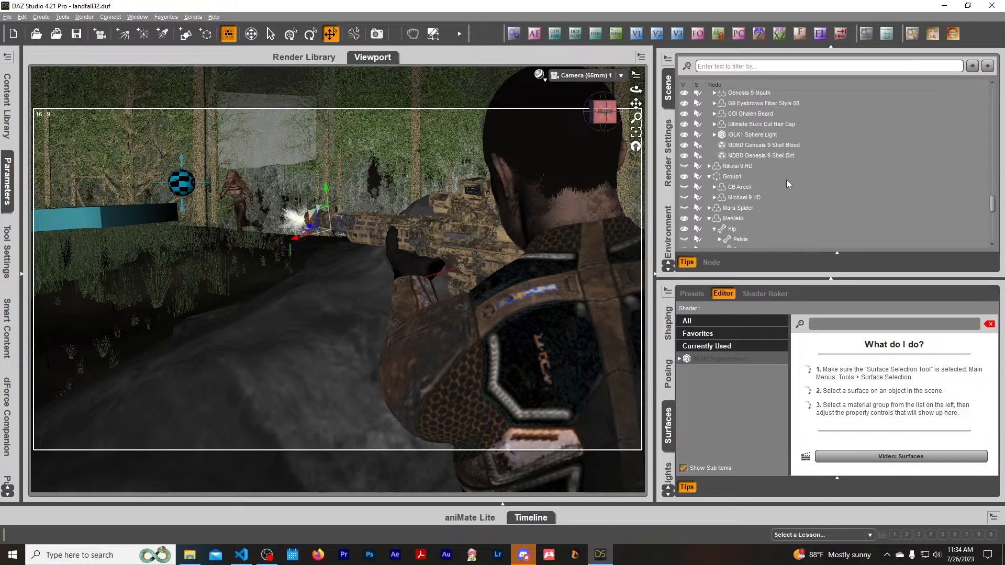
left_click(709, 185)
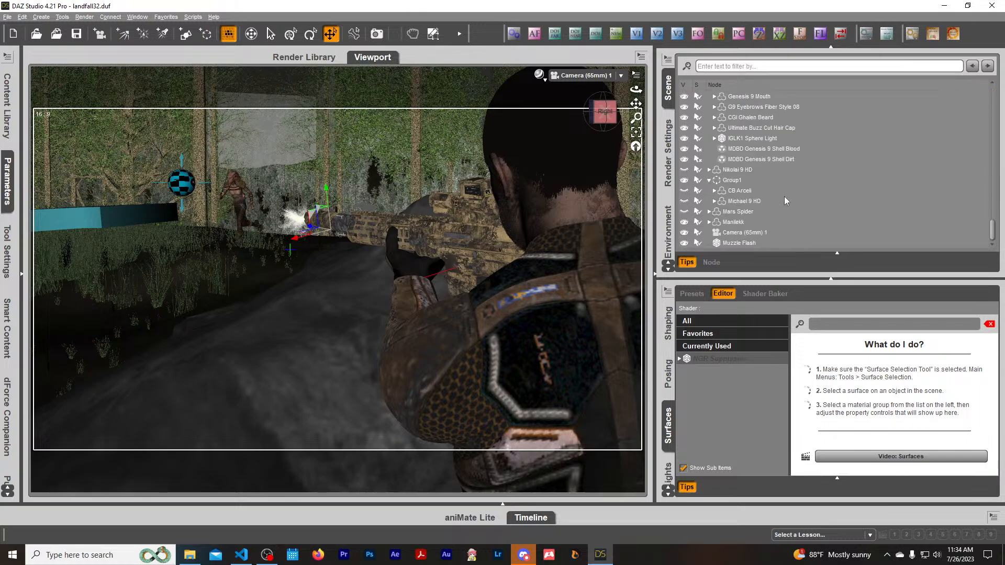
left_click_drag(742, 241, 813, 125)
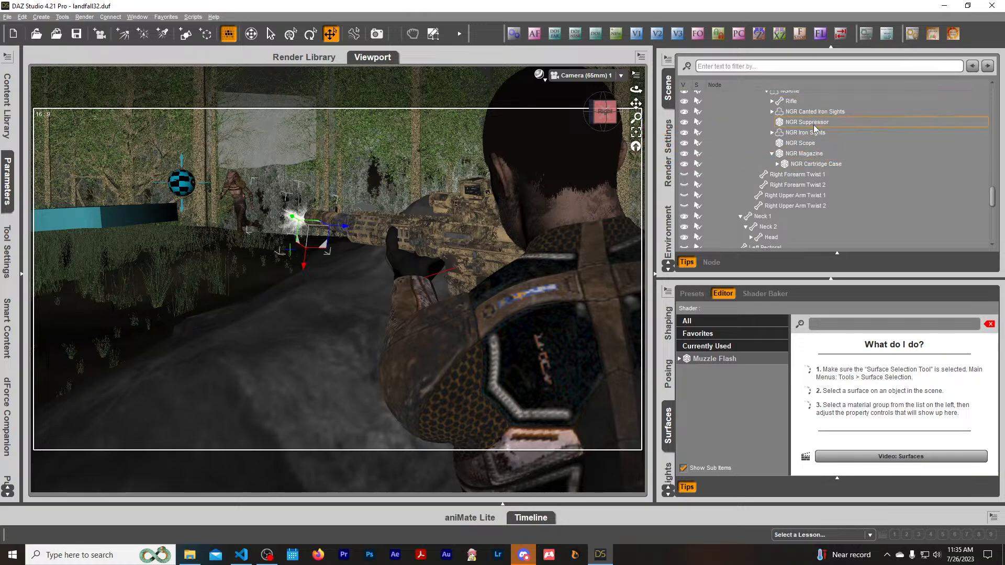
Delete Camera (65mm) 1 from the scene.
scroll(834, 135, "up", 5)
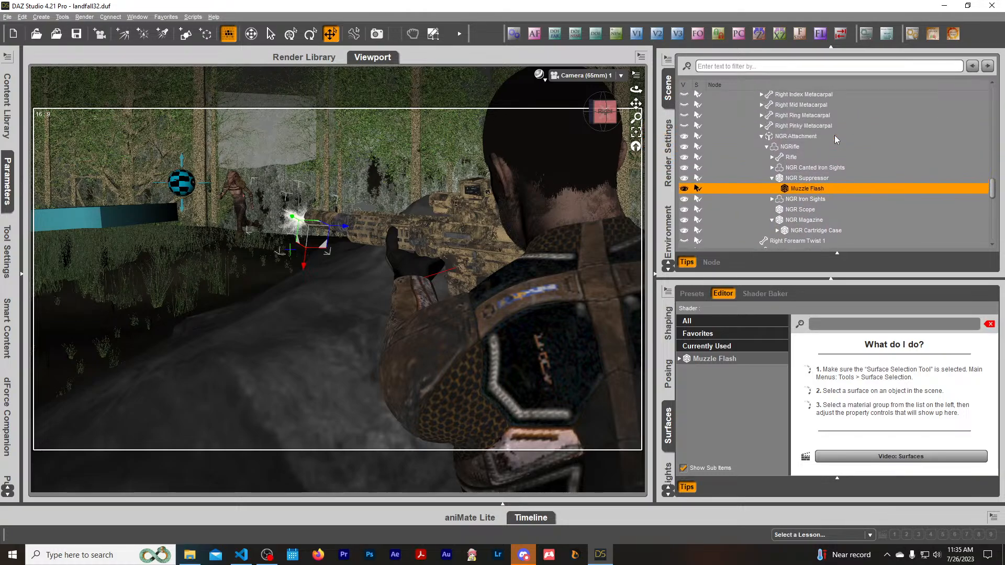
scroll(834, 135, "up", 7)
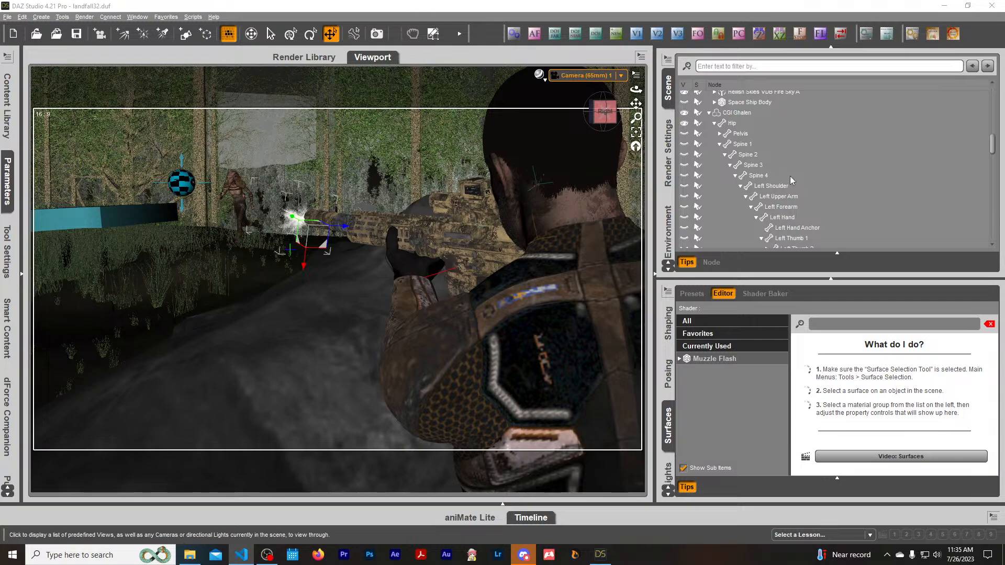
scroll(790, 178, "down", 15)
left_click(759, 245)
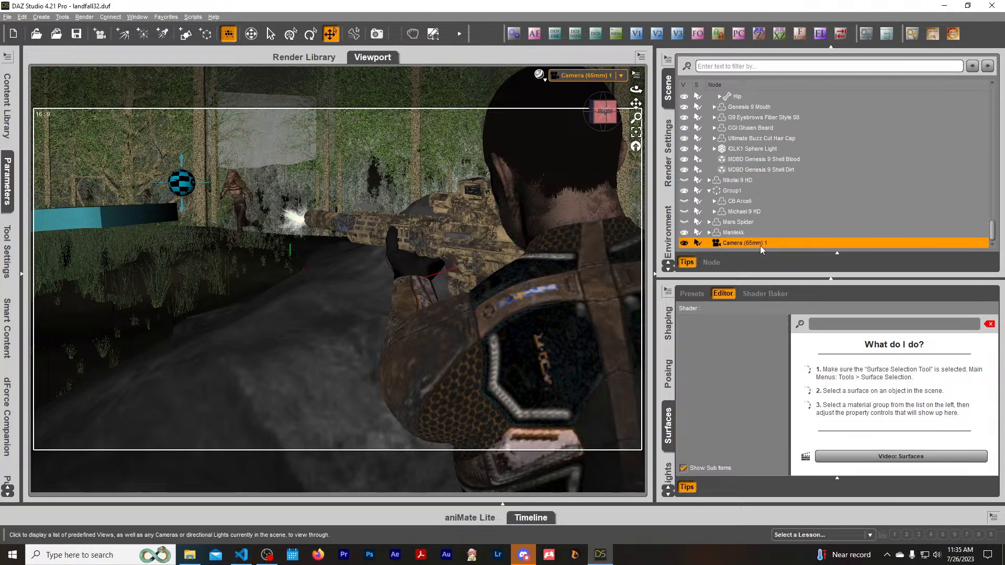
key("Delete")
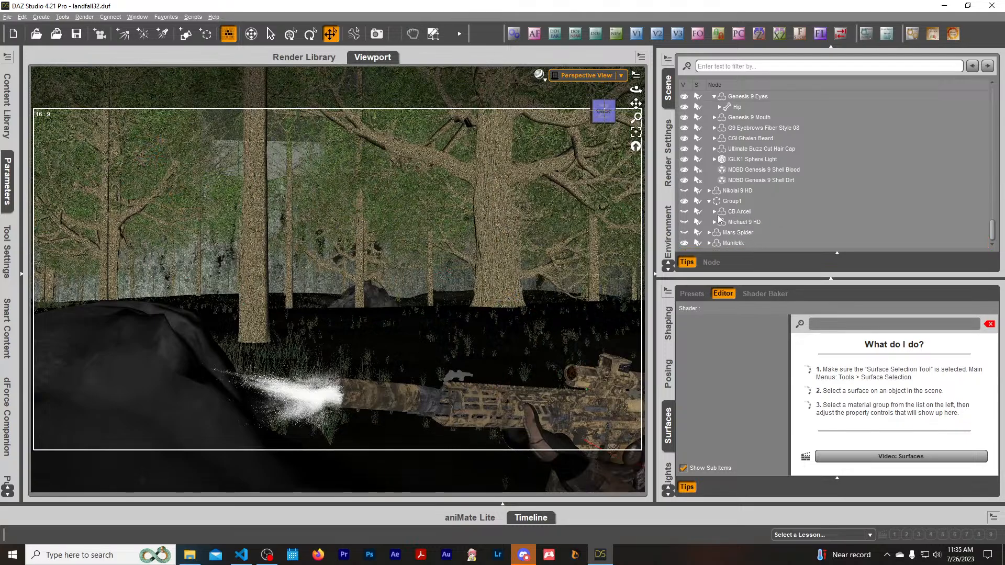
Unhide the Nikolai 9 HD figure, bring it into view and expand its node in the scene hierarchy.
left_click(734, 192)
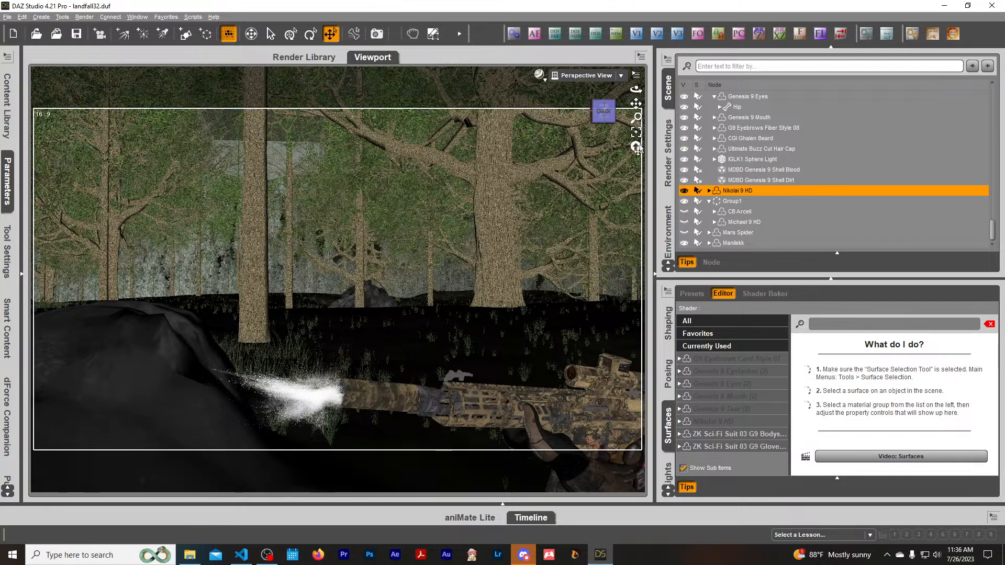
left_click_drag(605, 116, 510, 125)
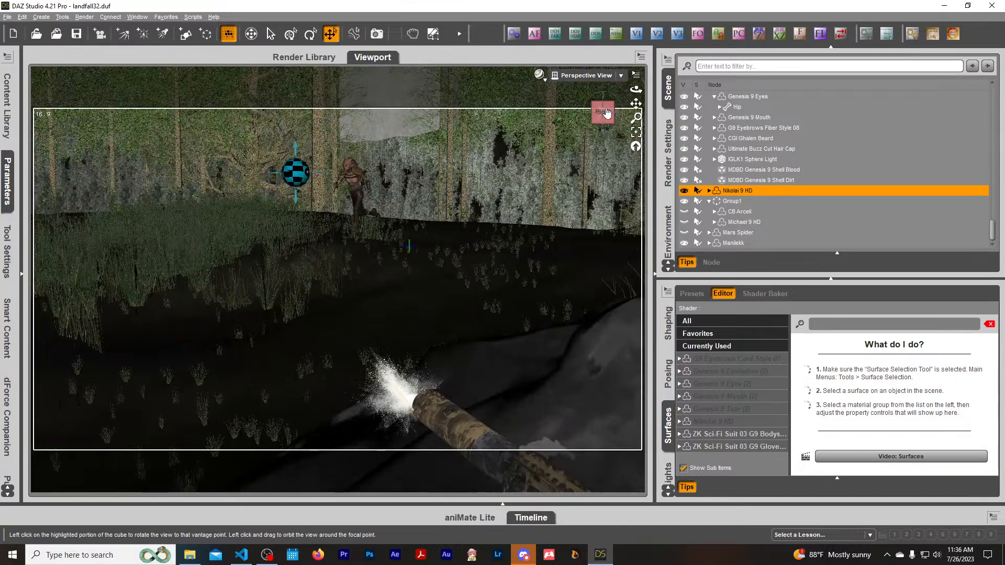
left_click(606, 113)
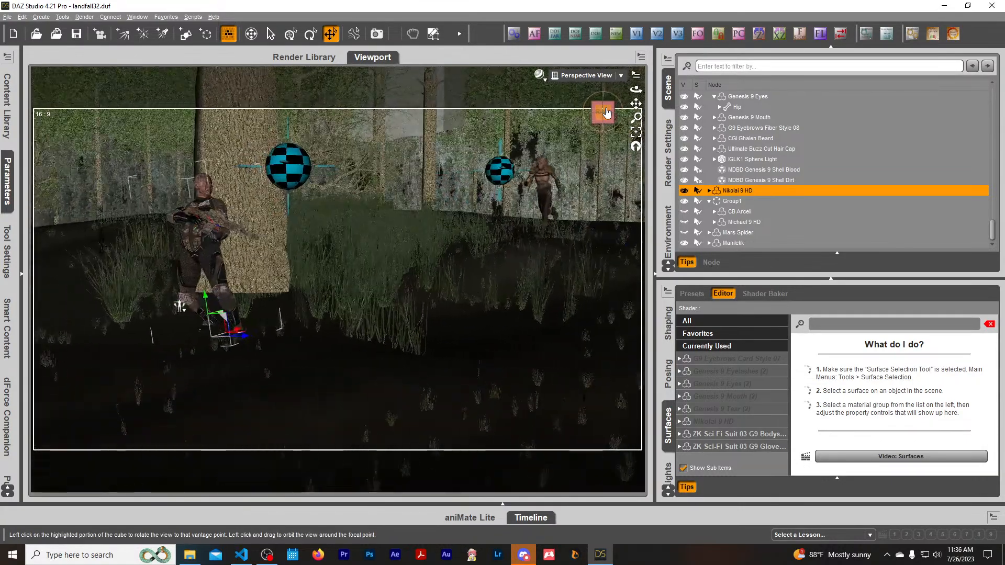
key("a")
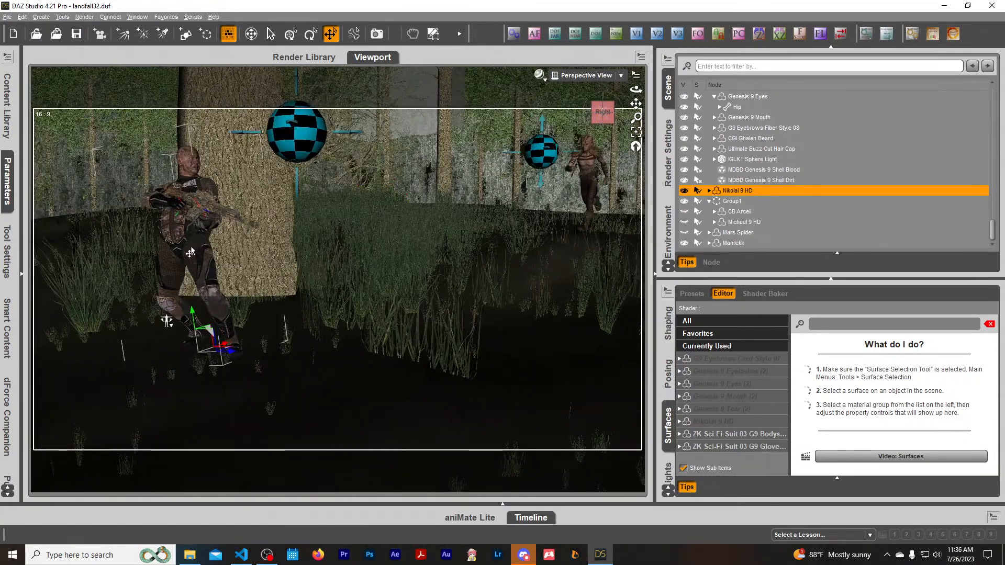
left_click(203, 249)
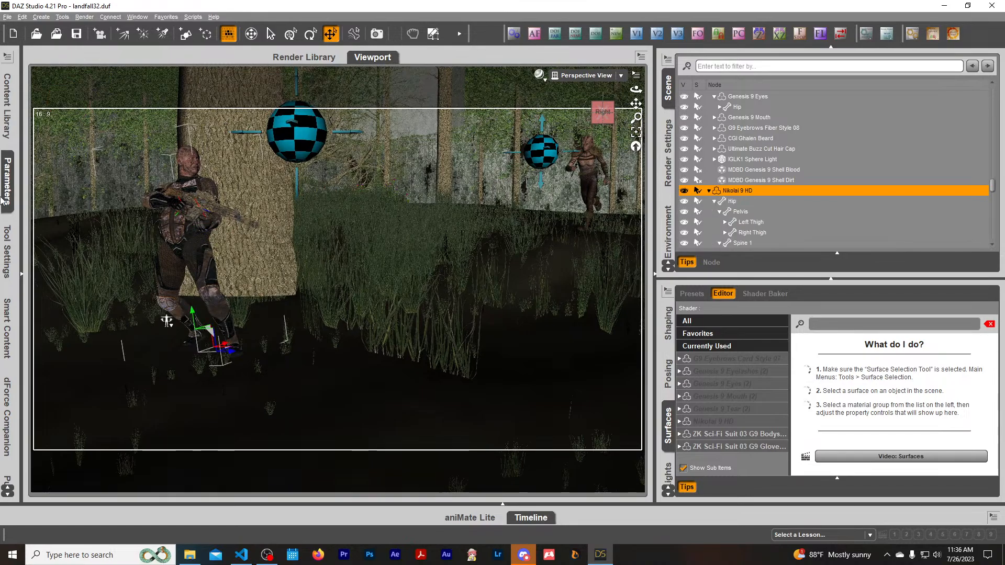
Return to the installed products list in Smart Content and clear the "fire" search filter.
left_click(8, 182)
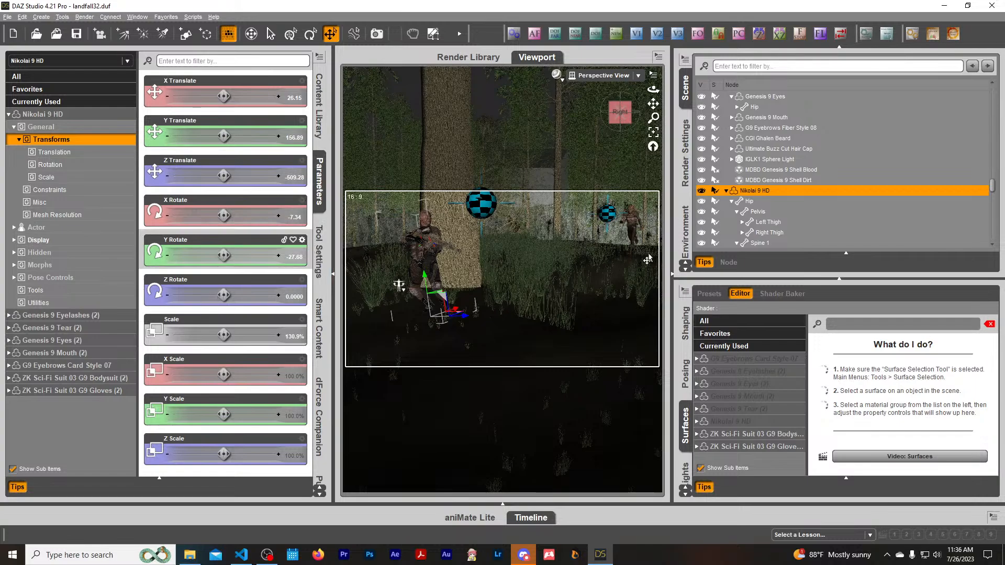
left_click(320, 323)
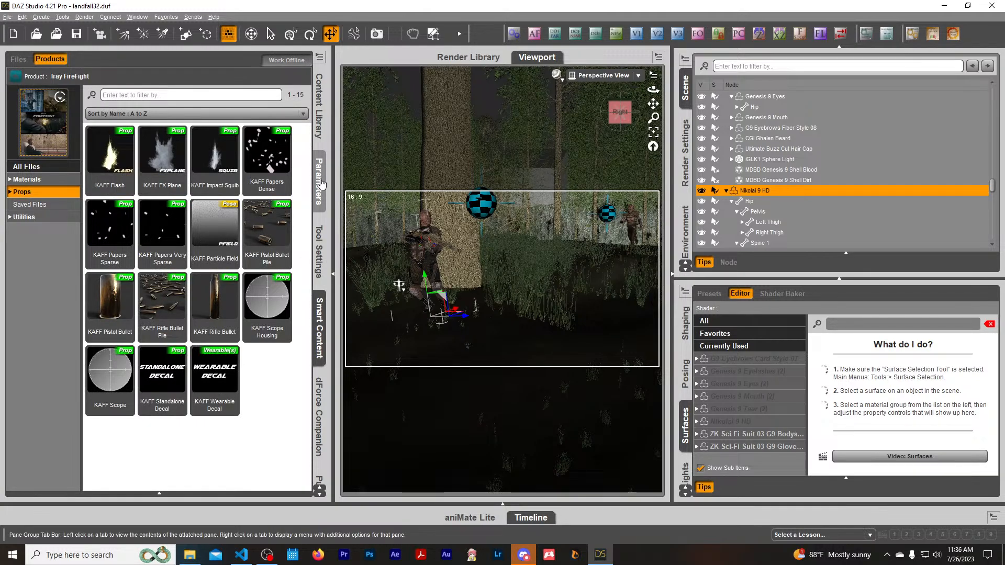
scroll(324, 205, "down", 3)
scroll(324, 205, "up", 2)
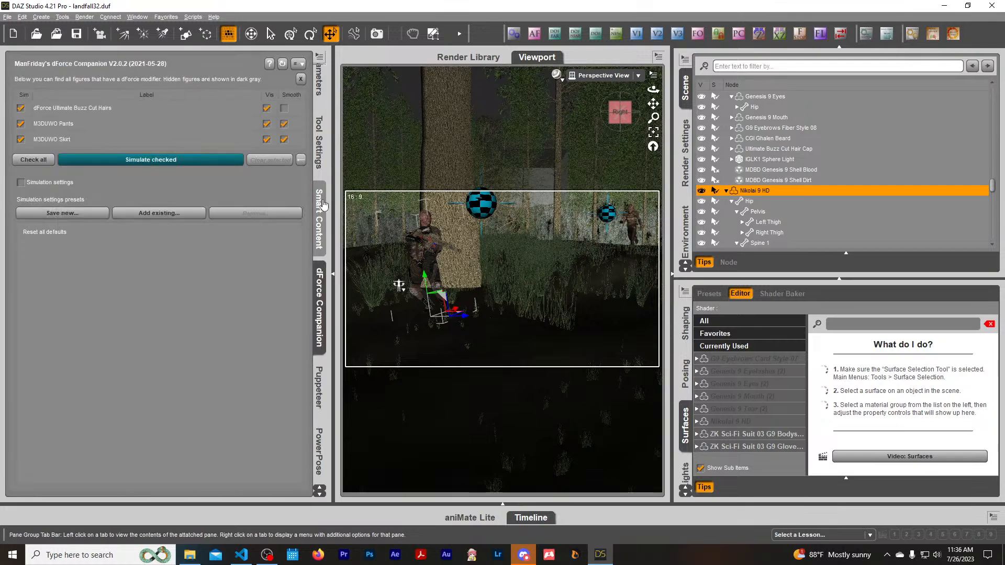
left_click(324, 205)
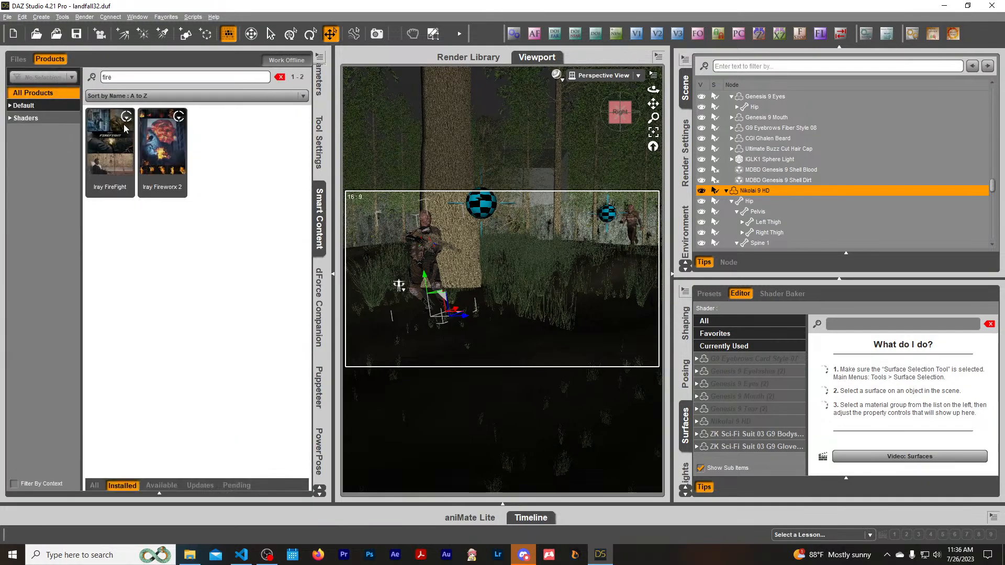
left_click(280, 77)
List the installed pose products under the Default category's Poses, By Function, and expand its subcategories.
left_click(14, 107)
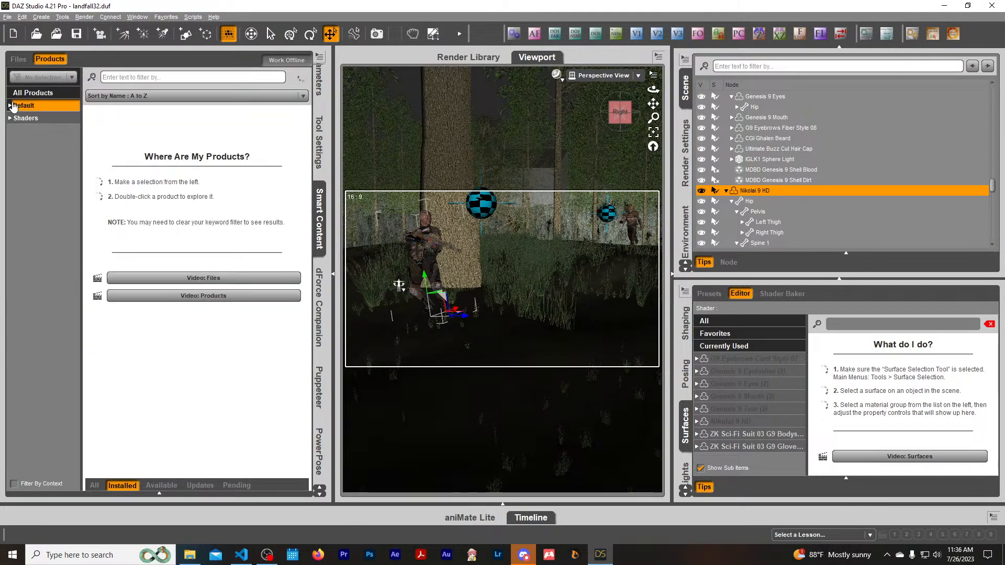
left_click(14, 107)
double_click(29, 283)
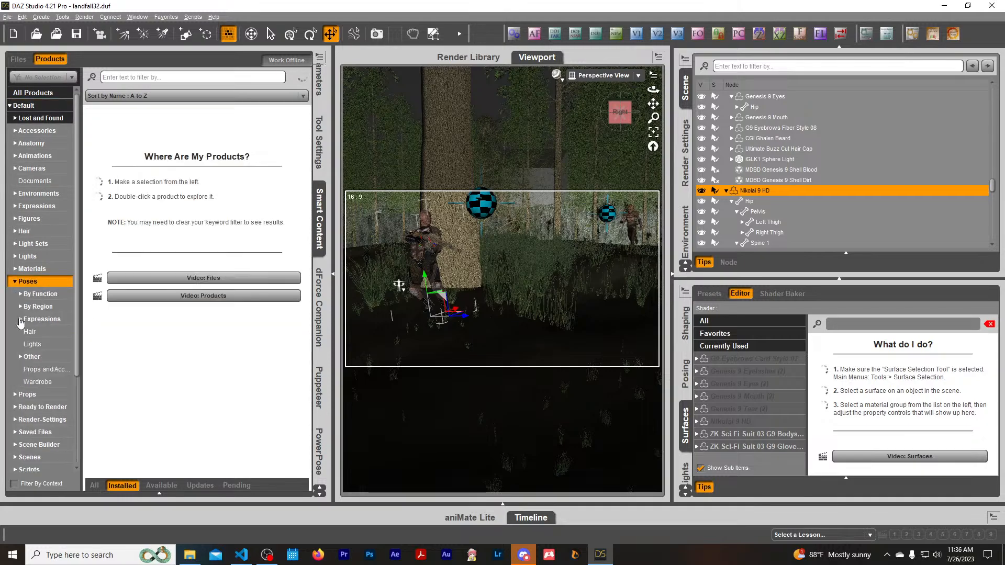
scroll(31, 326, "down", 3)
scroll(43, 269, "down", 3)
left_click(42, 222)
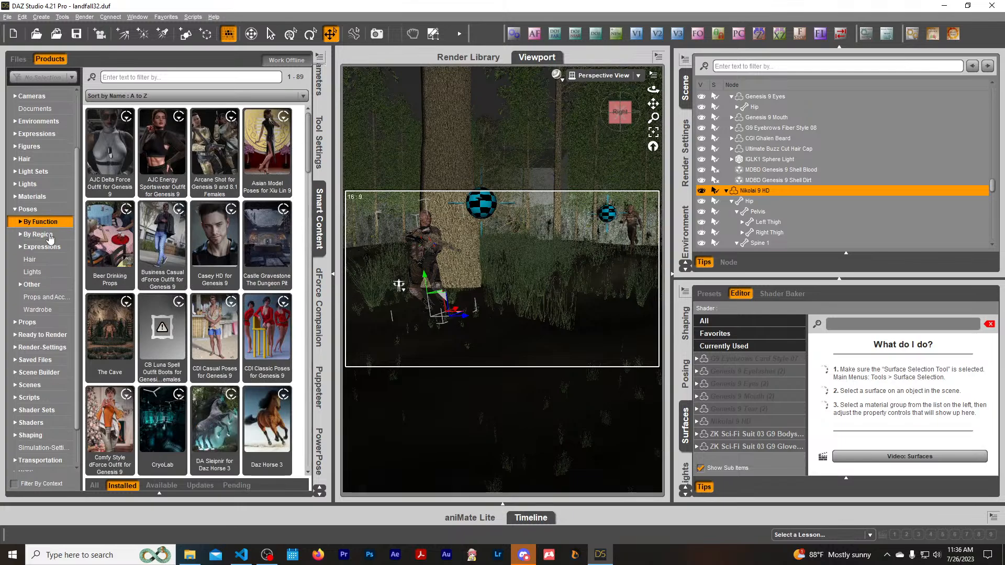
double_click(42, 223)
Find and open the Modern Weapons Collection 2 Poses for Genesis 9 product.
scroll(45, 321, "down", 5)
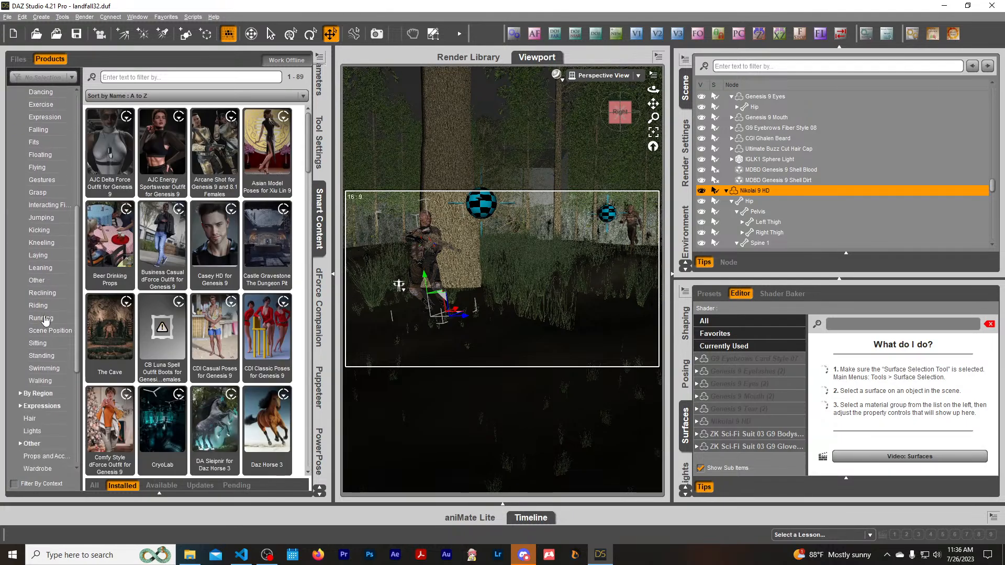
scroll(200, 335, "down", 10)
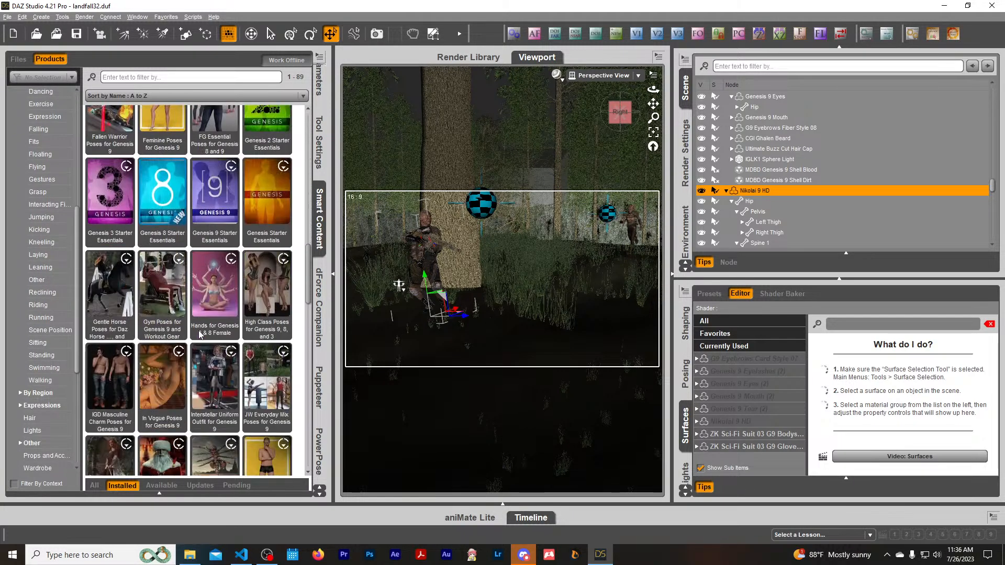
scroll(200, 335, "down", 1)
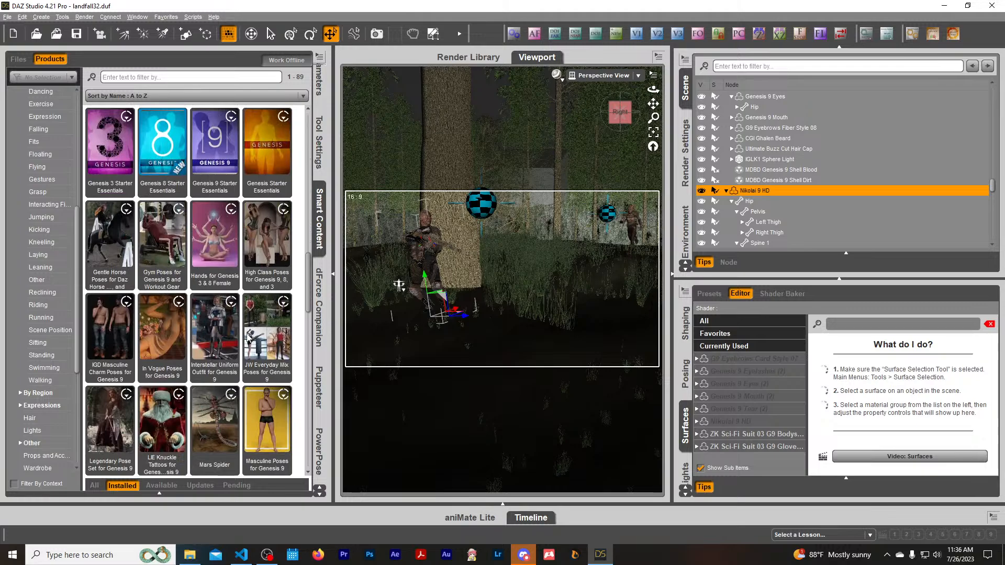
scroll(247, 338, "down", 6)
double_click(177, 258)
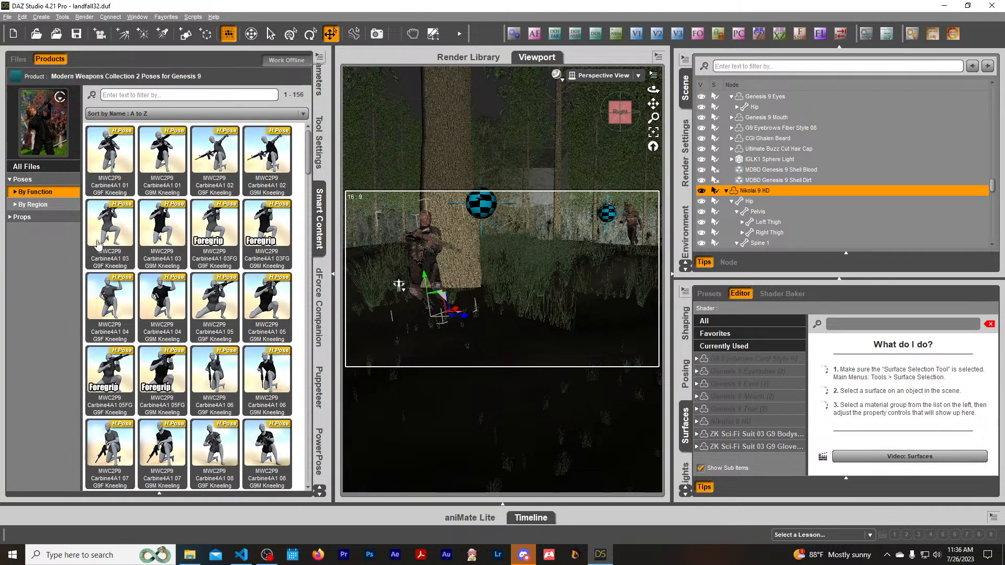
Apply the MWC2P9 Carbine4A1 24FG G9M Standing foregrip pose to the Nikolai 9 HD figure.
scroll(237, 327, "down", 8)
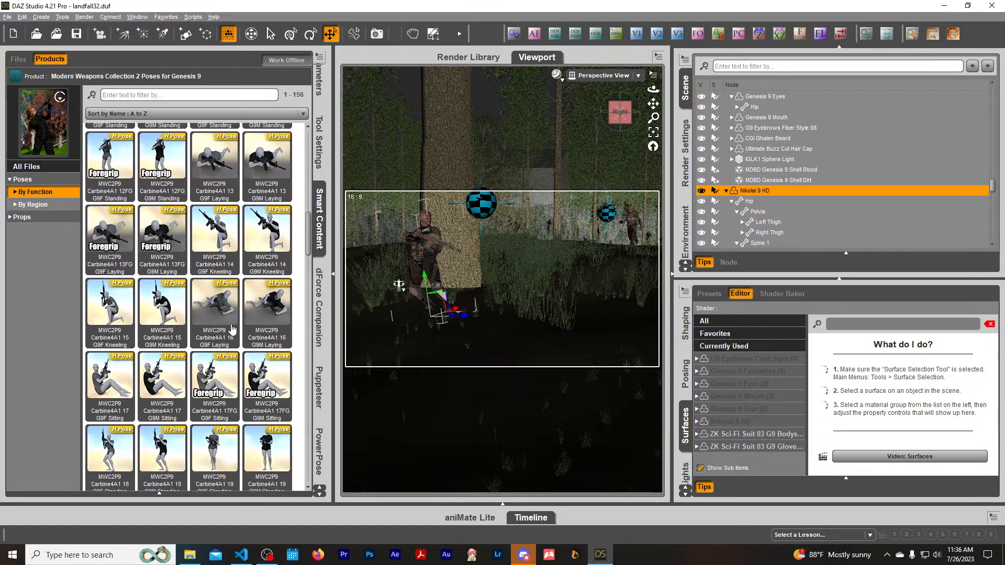
scroll(232, 328, "down", 4)
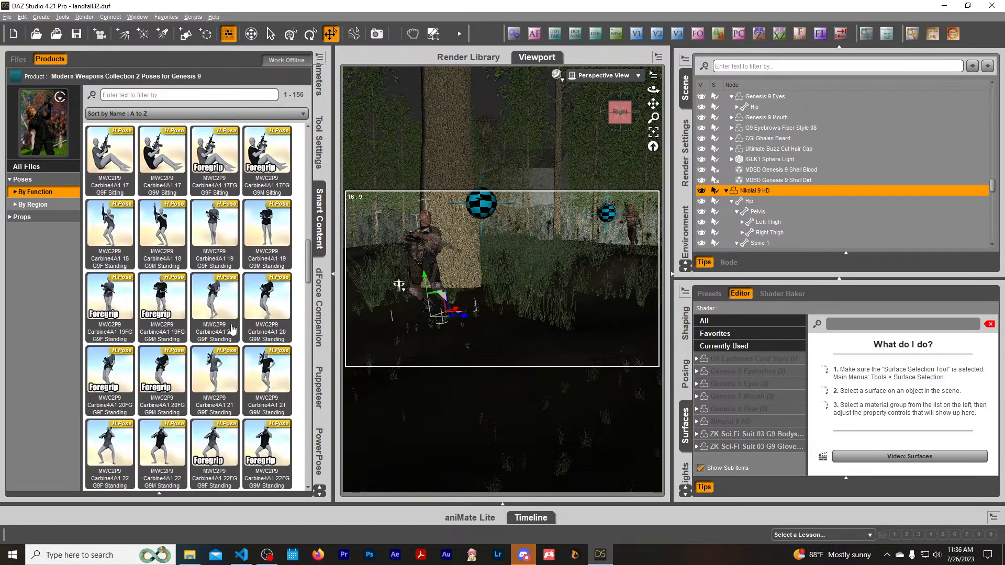
scroll(231, 329, "down", 4)
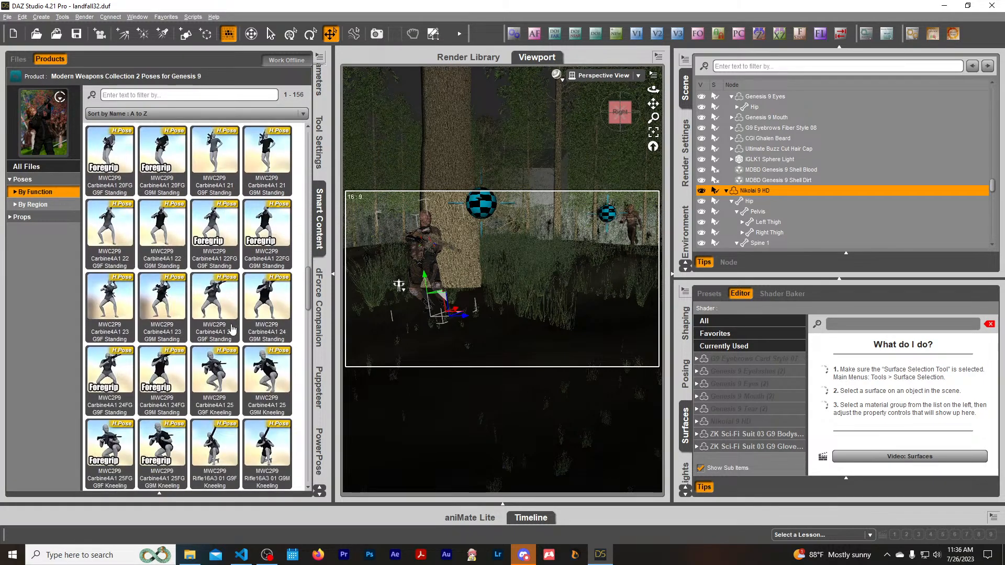
double_click(170, 383)
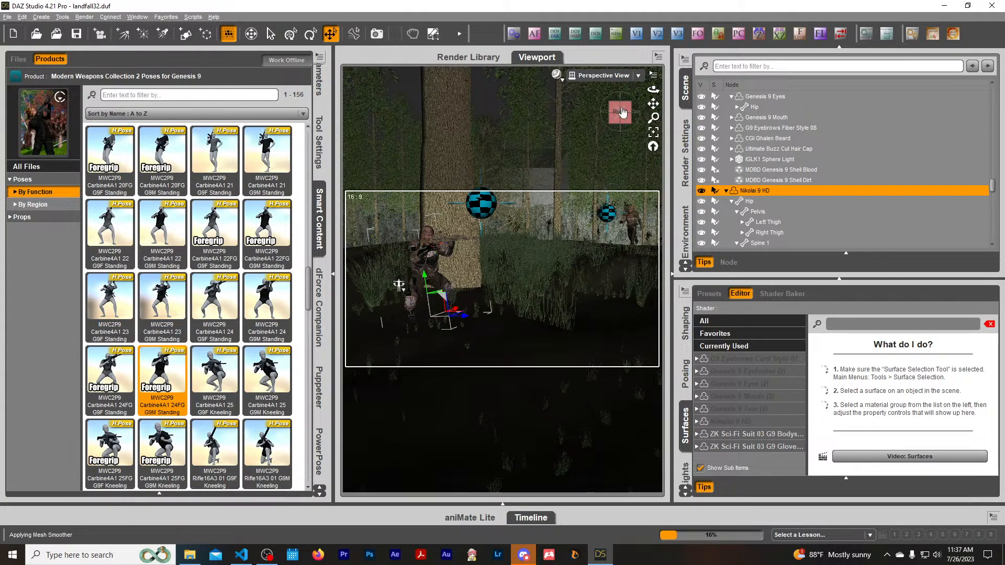
Move the Nikolai 9 HD figure out beside the large tree trunk and rotate it about its vertical axis.
left_click_drag(622, 112, 608, 160)
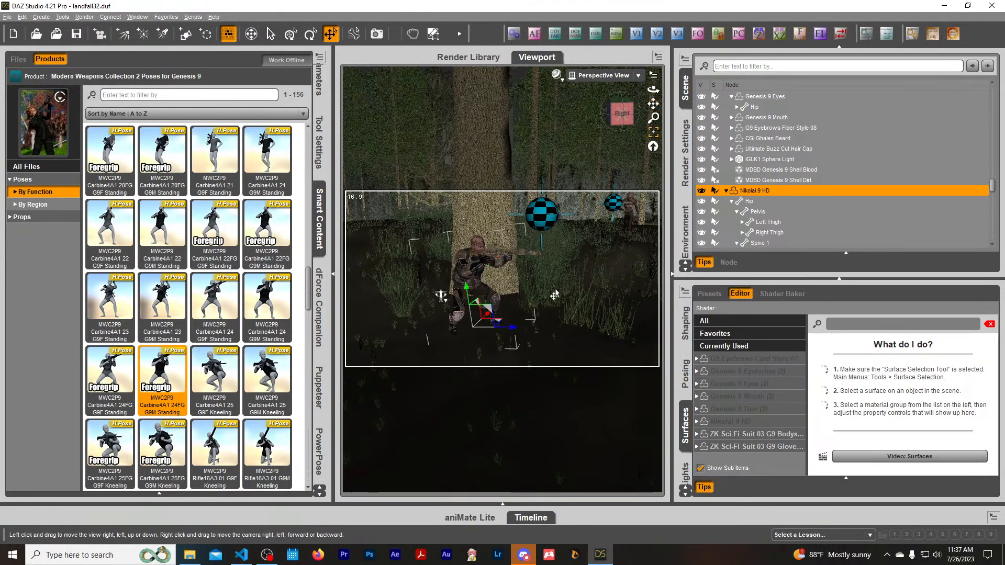
scroll(554, 294, "up", 5)
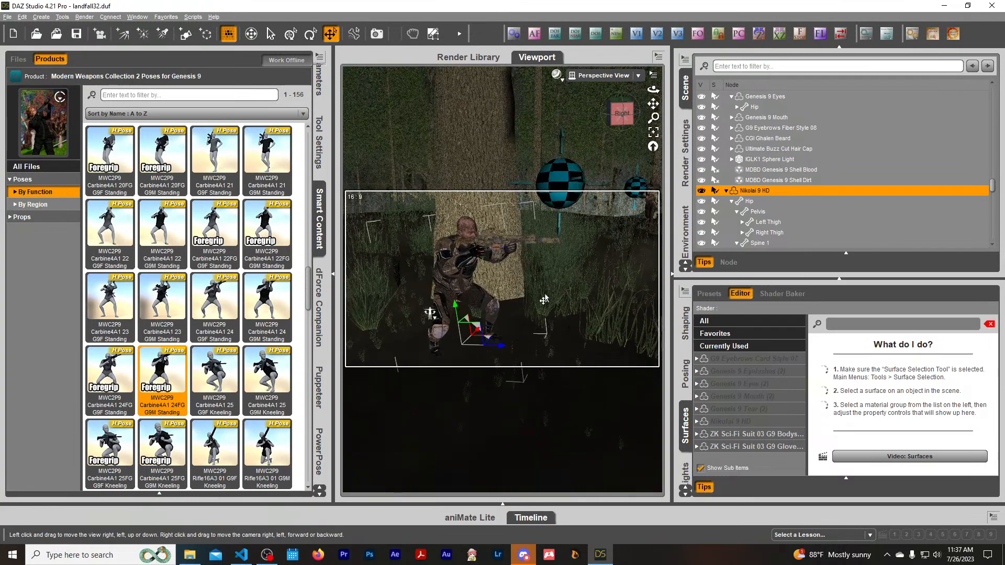
scroll(511, 313, "up", 2)
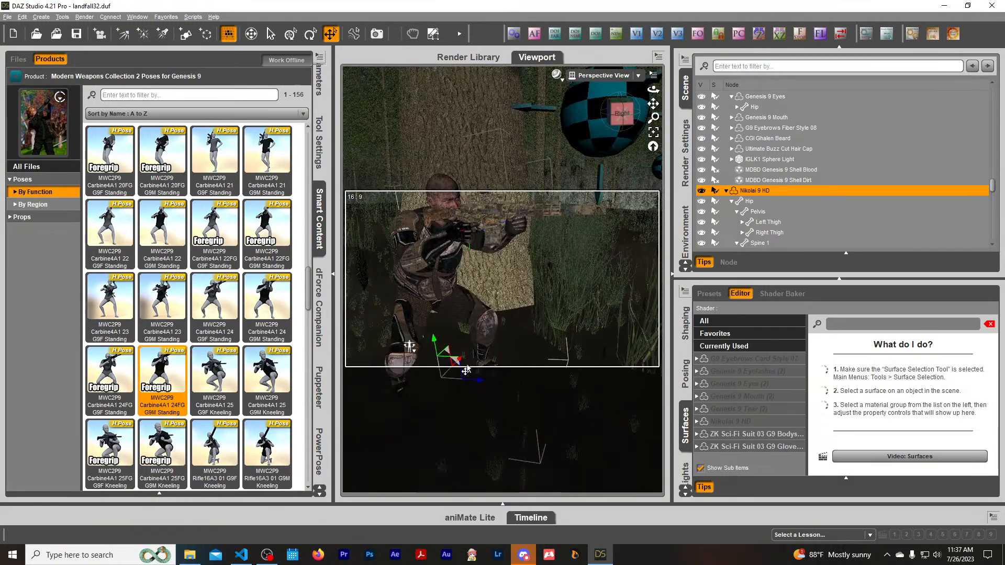
left_click_drag(469, 372, 561, 331)
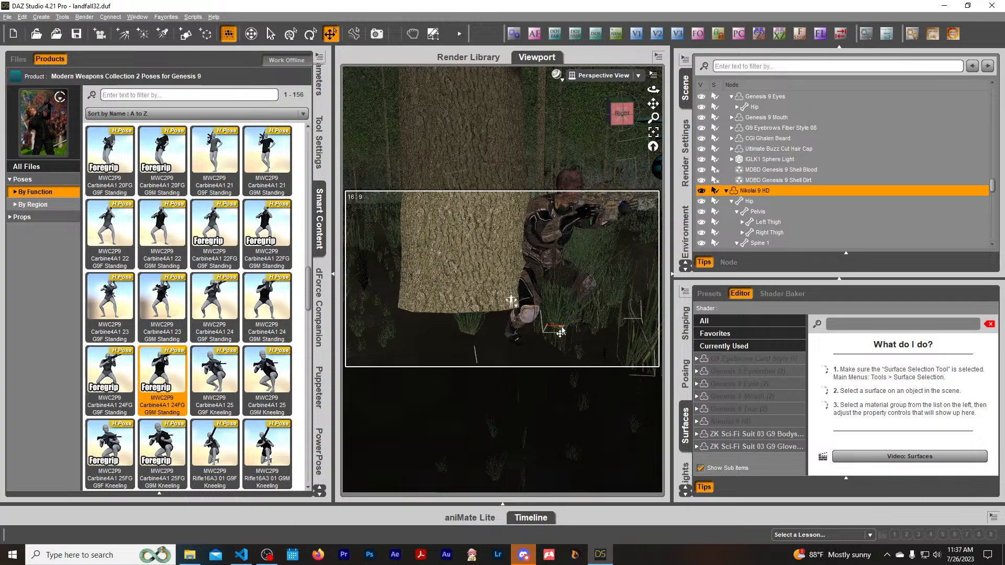
left_click(312, 35)
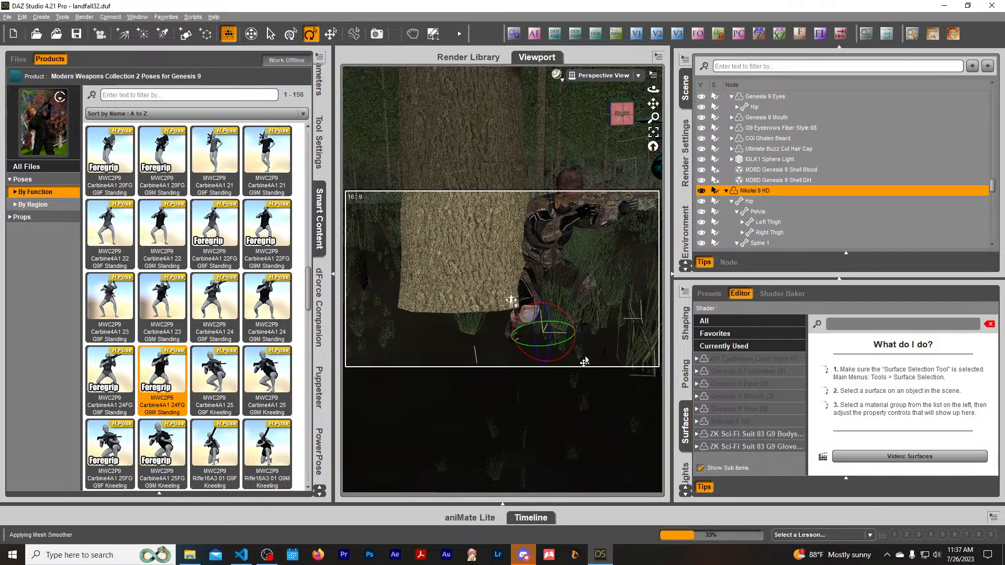
left_click_drag(558, 347, 575, 348)
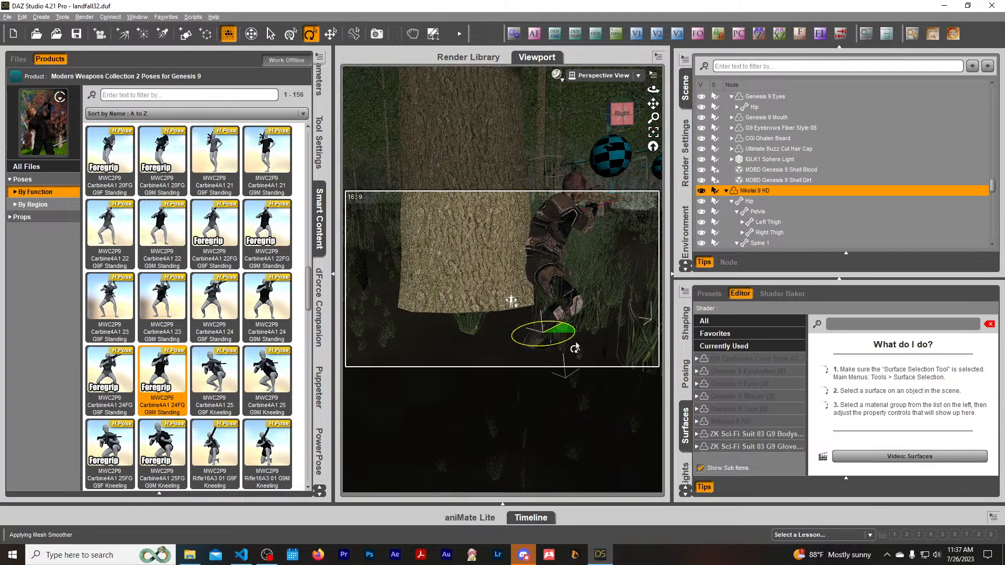
Select the Nikolai 9 HD figure's left forearm and set its Twist to -90.00.
left_click(626, 115)
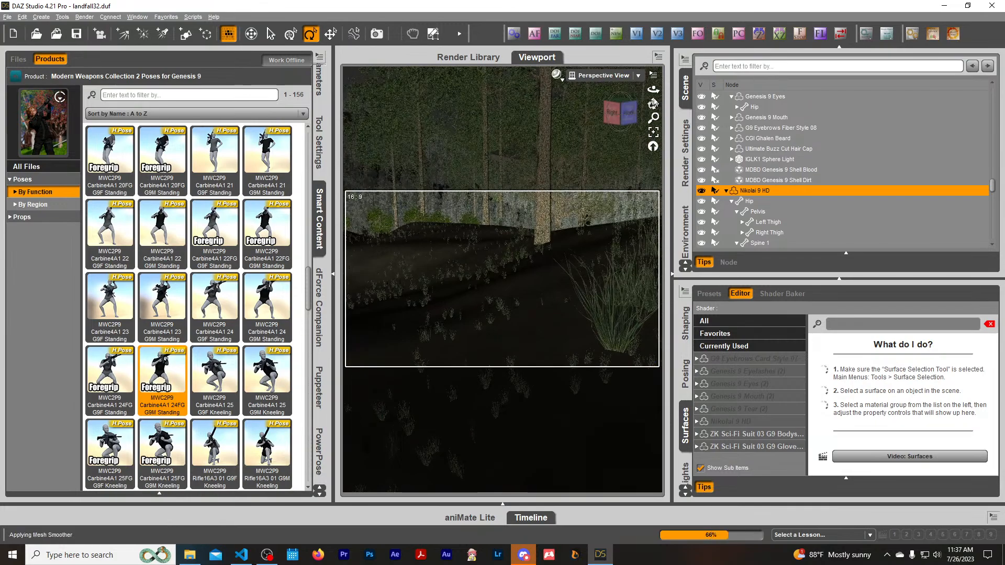
left_click_drag(653, 103, 610, 175)
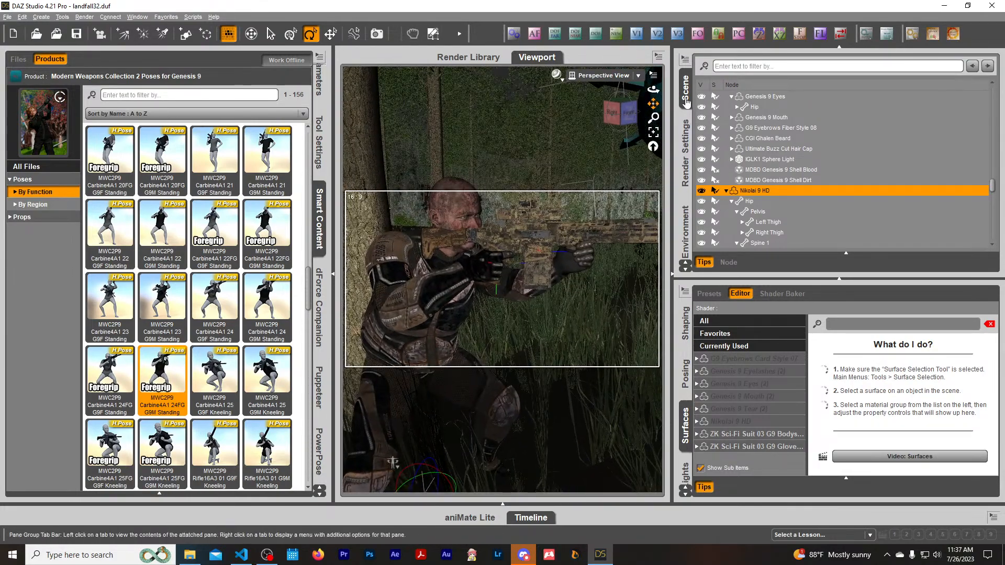
scroll(601, 177, "up", 4)
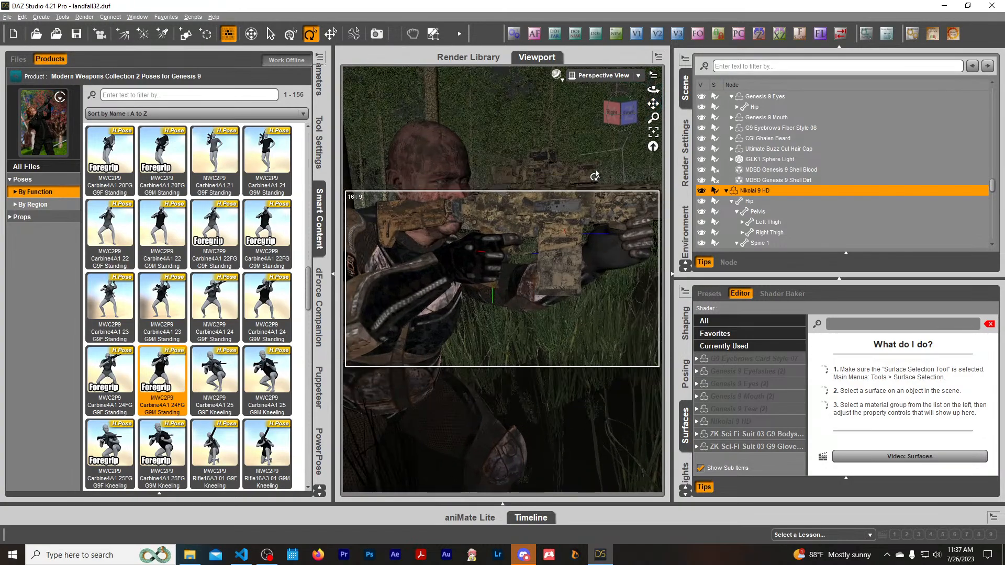
scroll(595, 176, "up", 1)
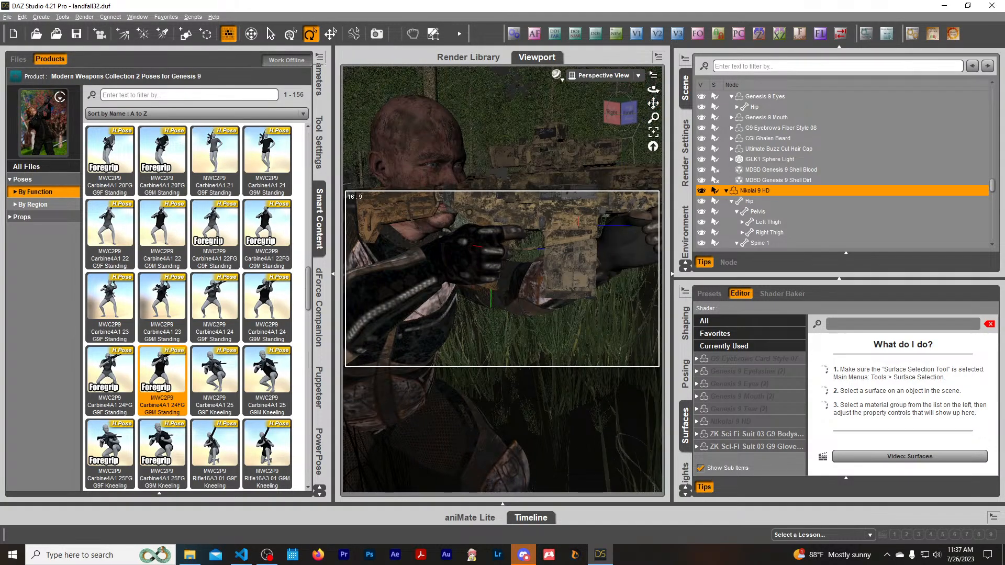
left_click_drag(653, 103, 653, 95)
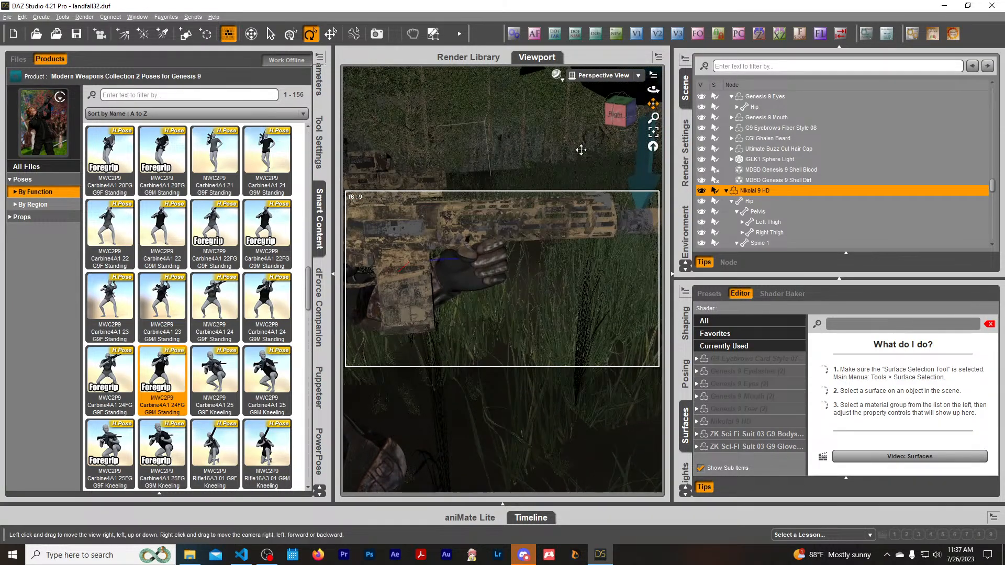
left_click(362, 317)
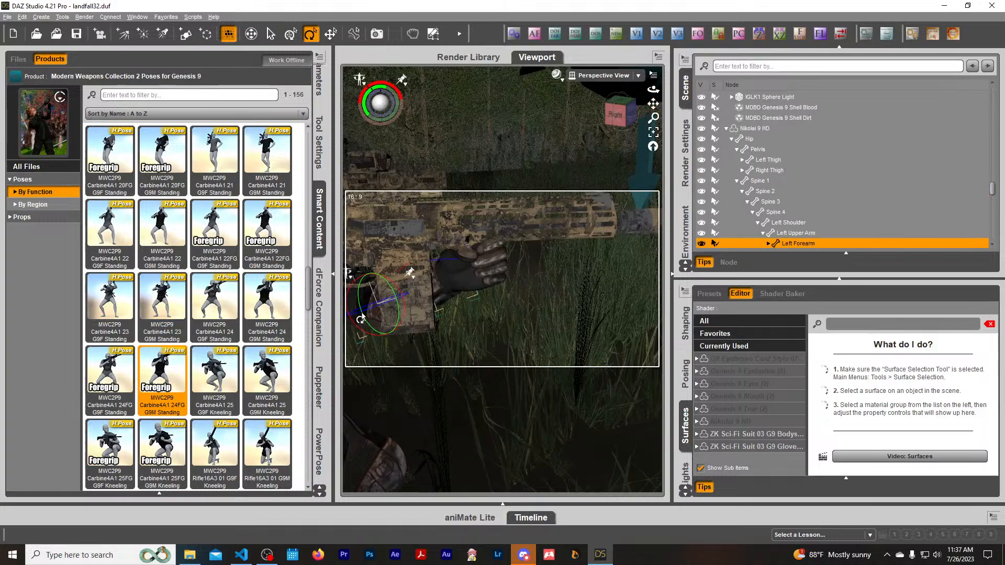
left_click(319, 81)
left_click_drag(203, 96, 137, 95)
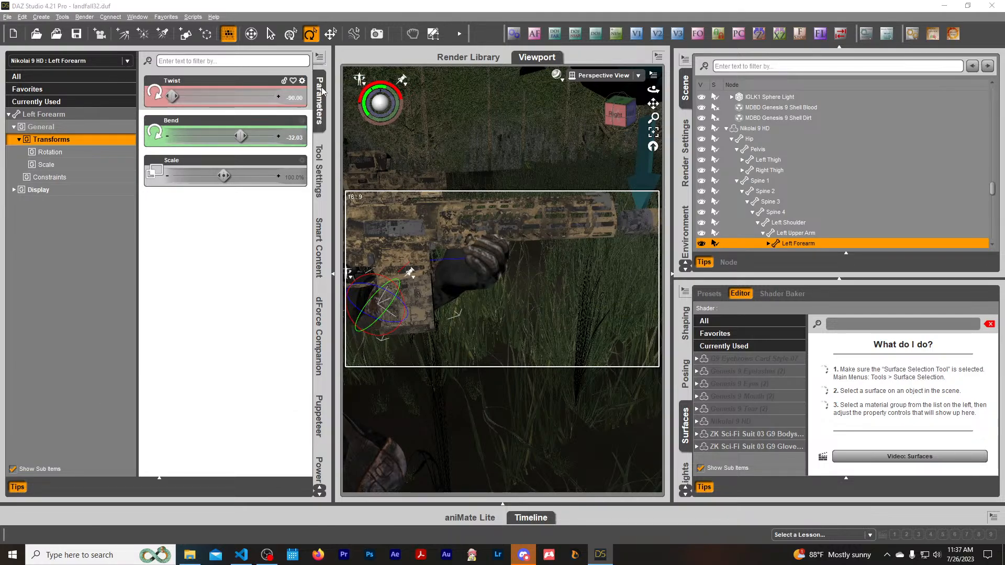
Turn off the limits on the left forearm's Twist parameter and set the twist to -134.29.
left_click(302, 81)
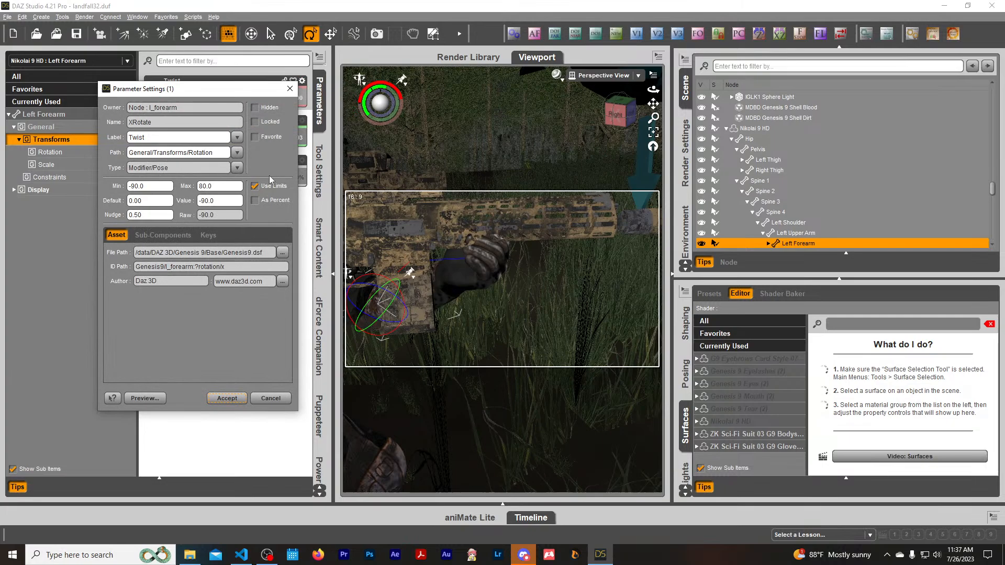
left_click(226, 398)
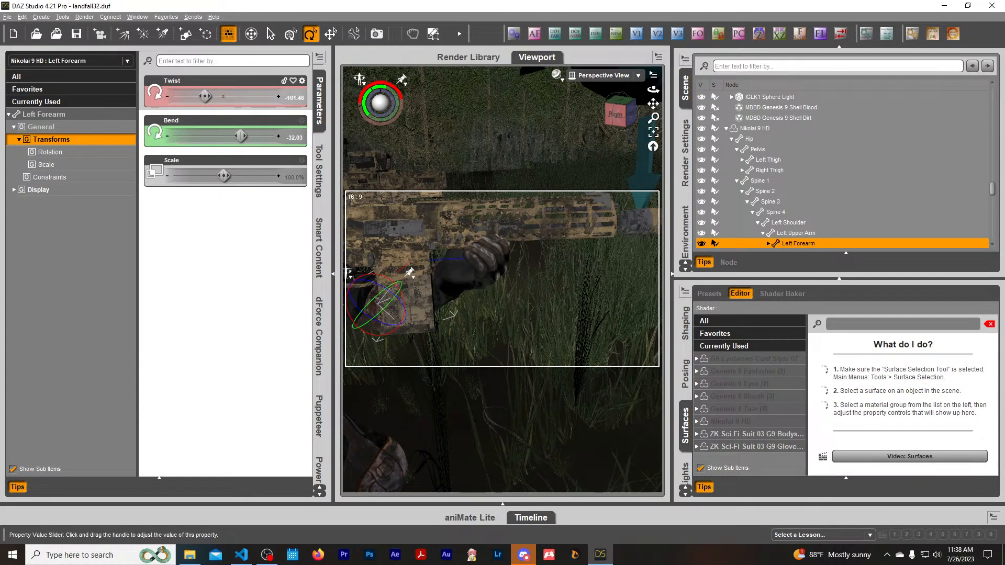
left_click_drag(205, 97, 198, 96)
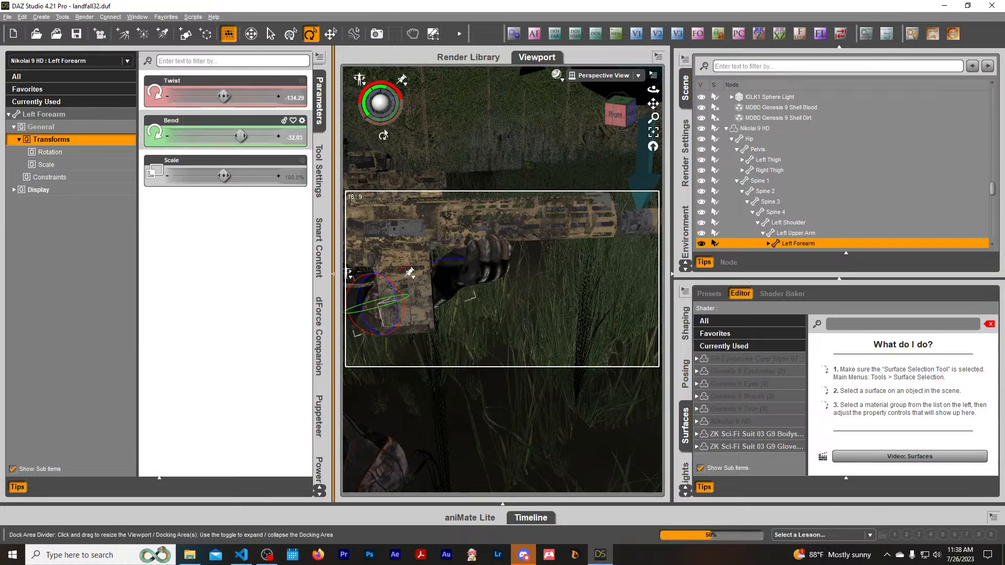
Examine the left arm and its grip on the rifle from the front and side, selecting the left shoulder.
left_click_drag(653, 104, 625, 105)
left_click(632, 120)
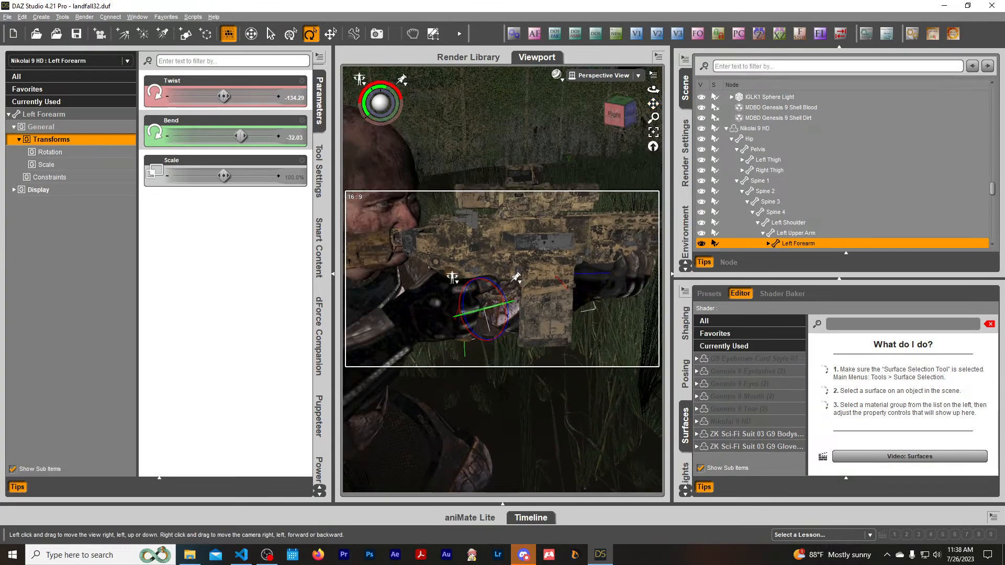
left_click_drag(649, 104, 366, 183)
left_click_drag(362, 296, 365, 292)
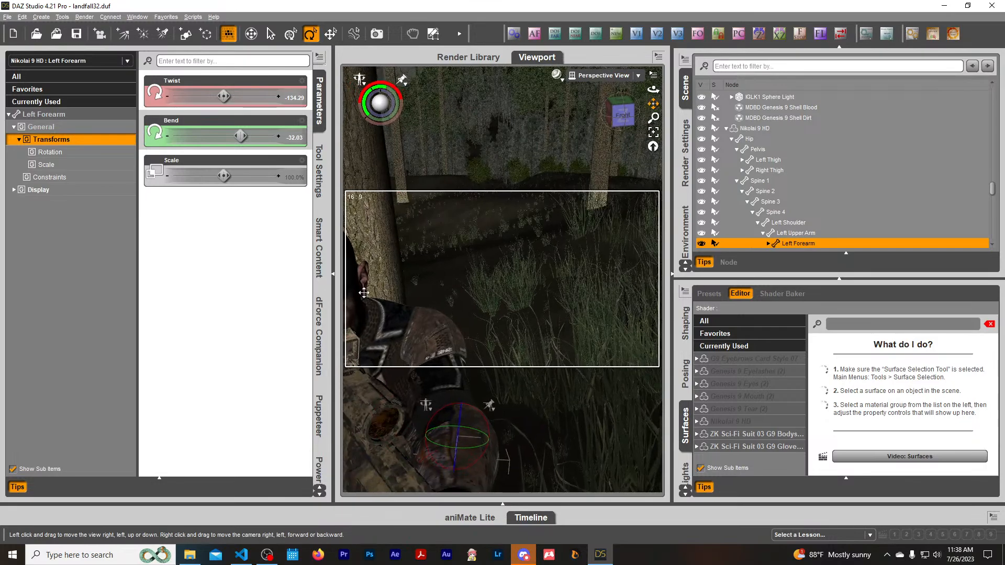
left_click(428, 335)
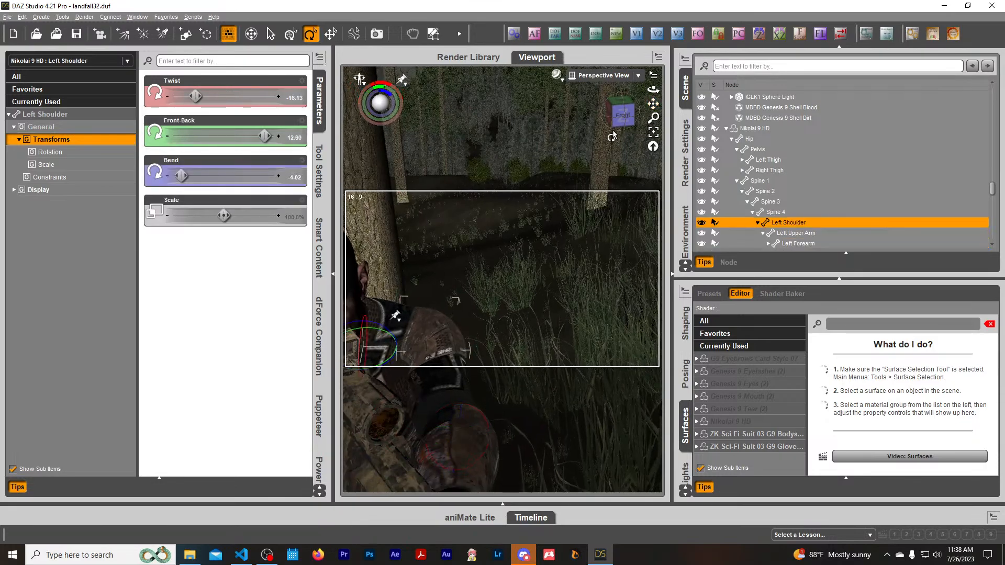
left_click_drag(617, 117, 651, 116)
scroll(565, 207, "down", 5)
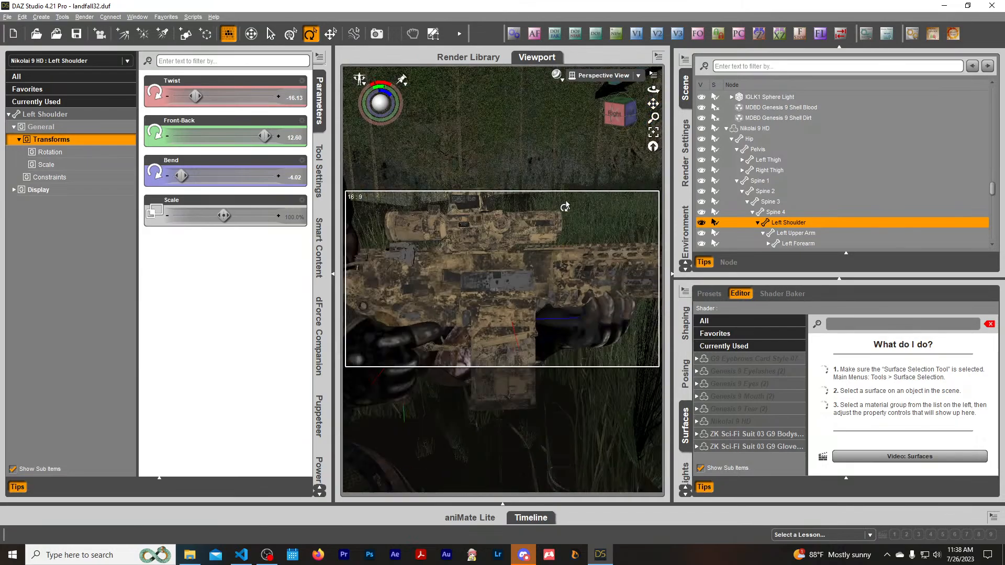
Set the left shoulder's Twist to about -18 and the left hand's Bend to 26.45.
left_click_drag(196, 97, 192, 96)
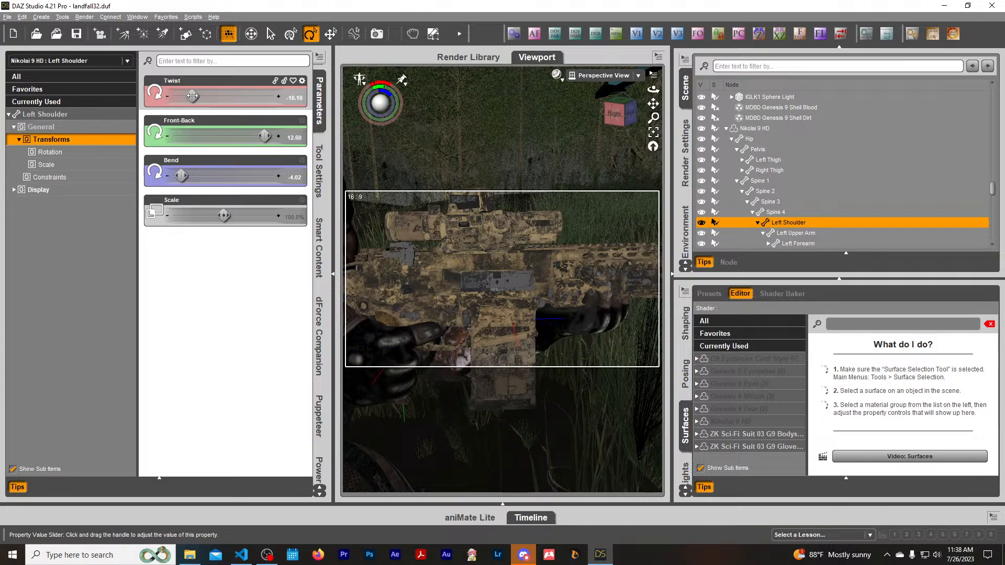
left_click(579, 333)
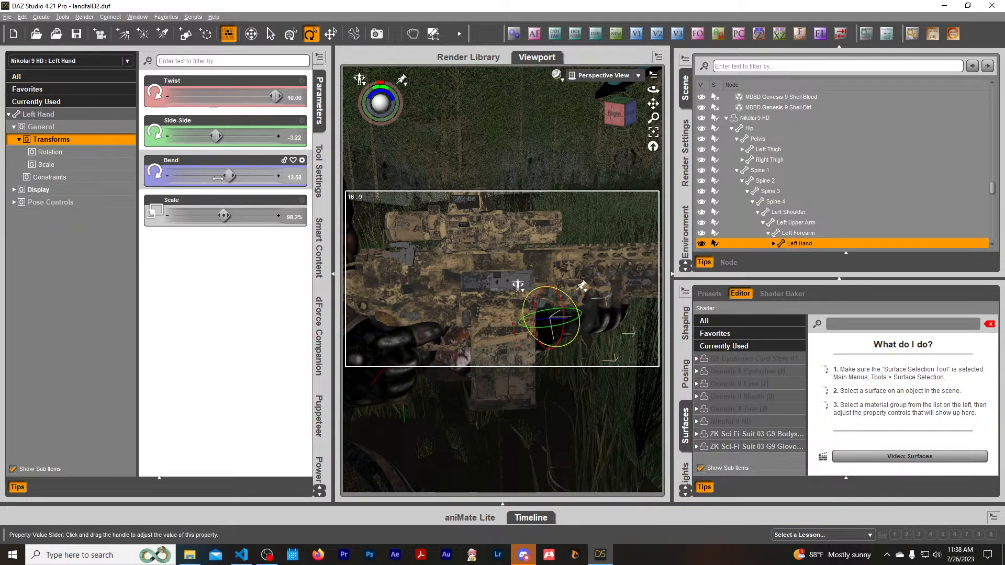
left_click_drag(217, 178, 238, 188)
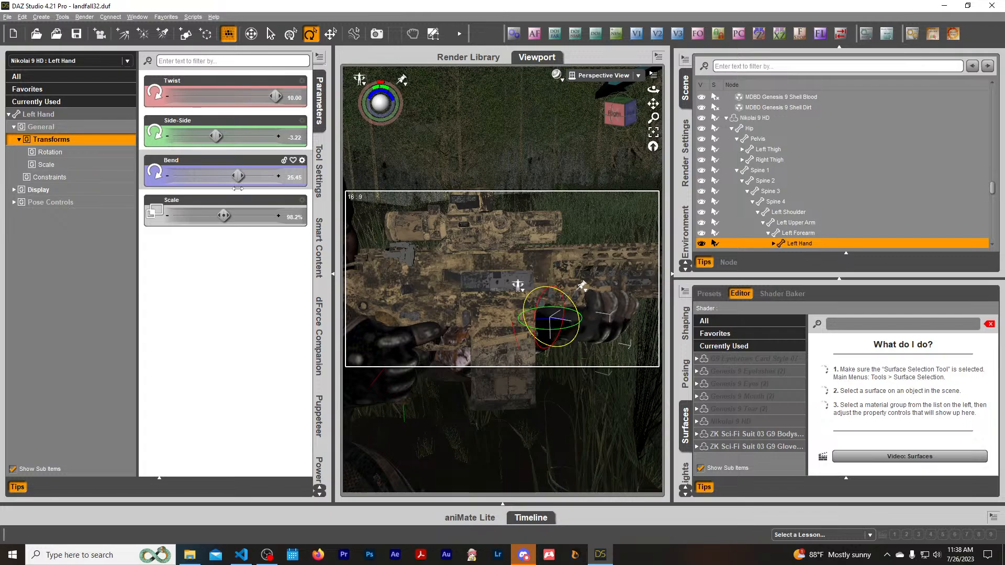
Open the left hand's fingers by setting Left Fingers Grasp to -18.9%.
left_click(66, 115)
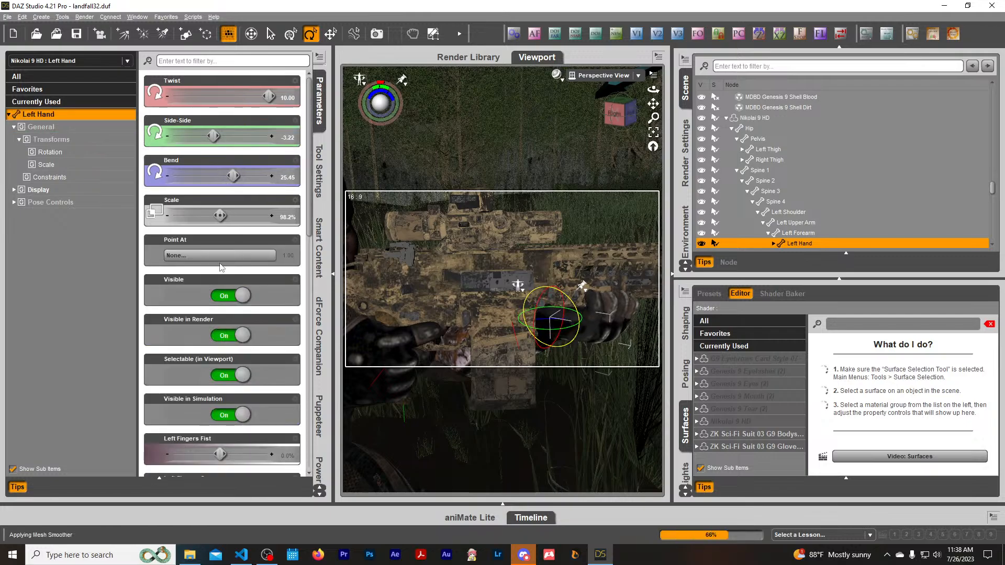
scroll(246, 284, "down", 5)
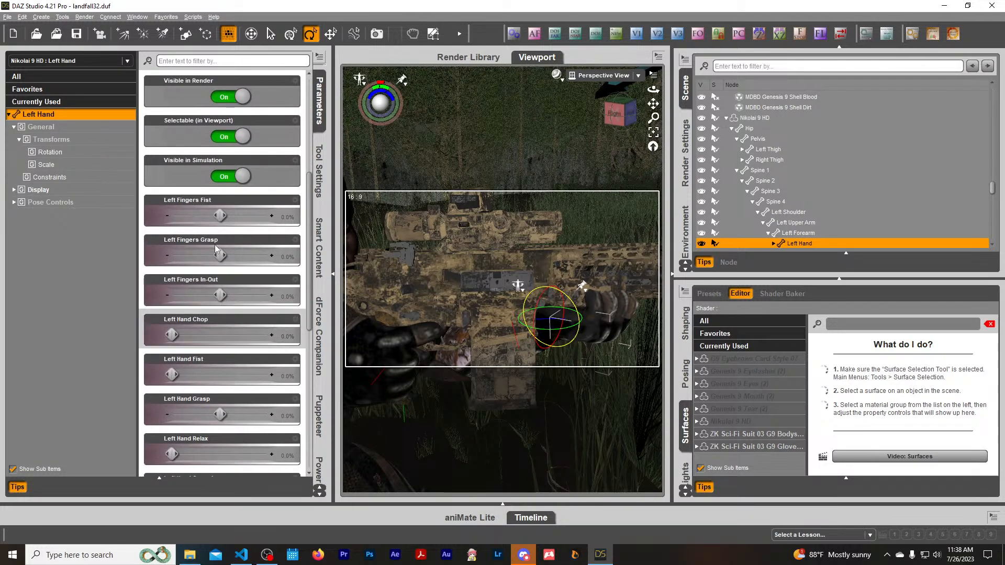
left_click_drag(220, 255, 211, 261)
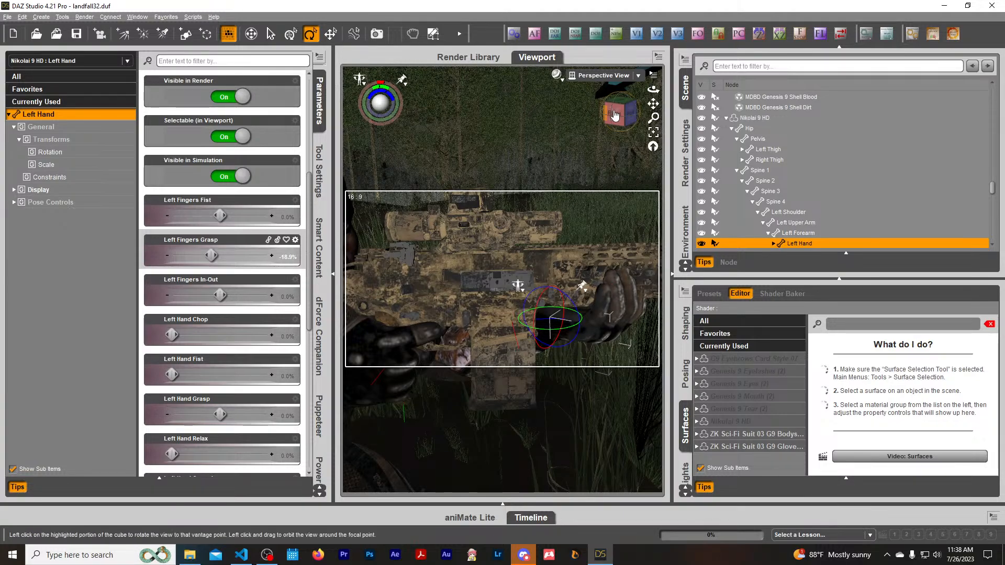
Select the whole Nikolai 9 HD figure and set its Y Rotate to 40.11, checking the aim from behind.
left_click_drag(614, 115, 521, 207)
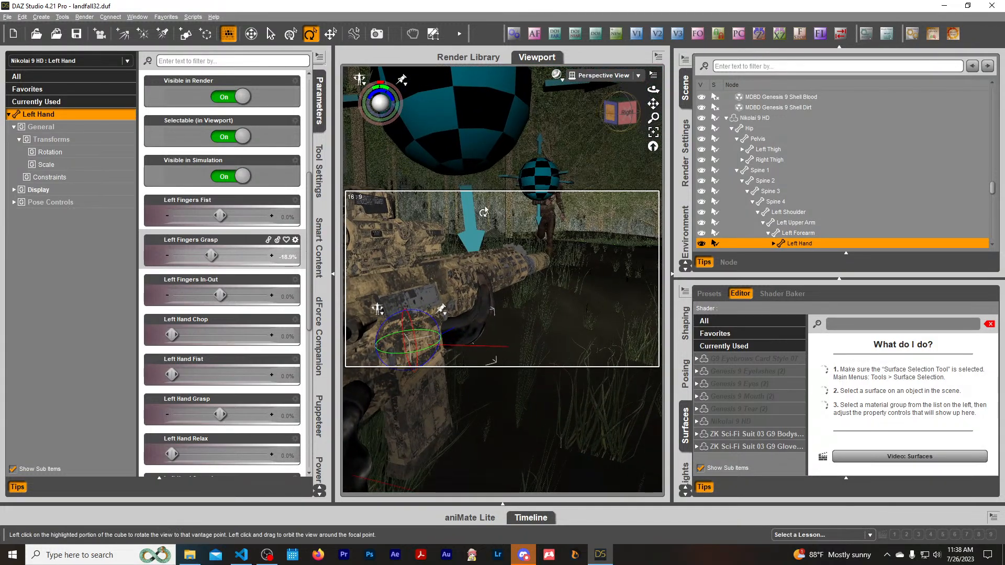
scroll(458, 201, "down", 3)
left_click_drag(452, 198, 568, 176)
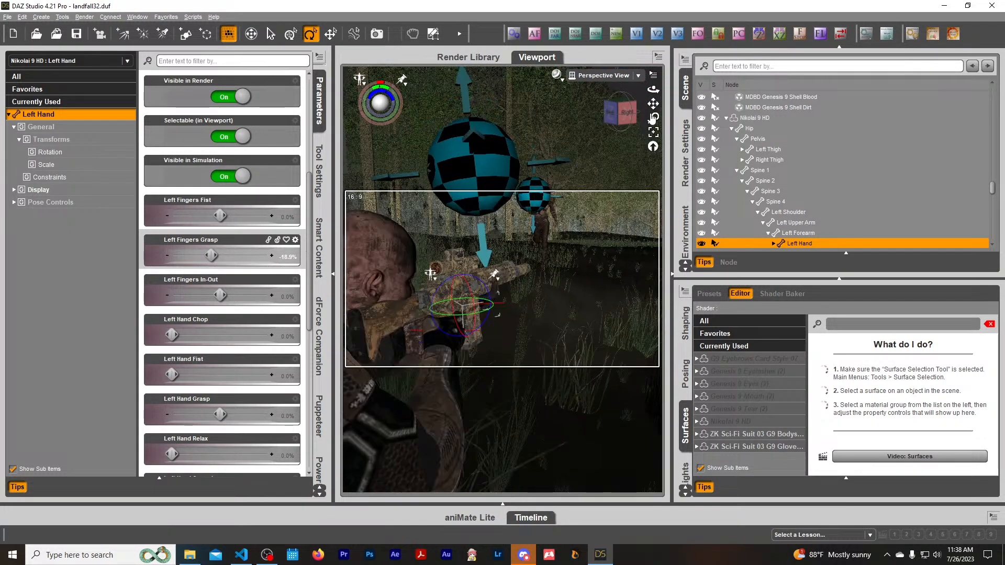
left_click_drag(653, 103, 598, 234)
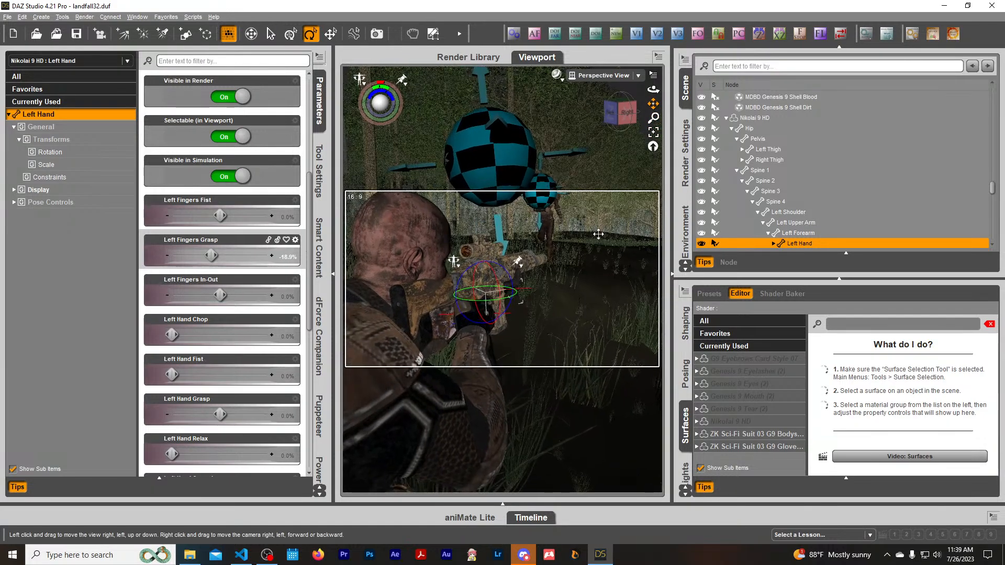
left_click(388, 429)
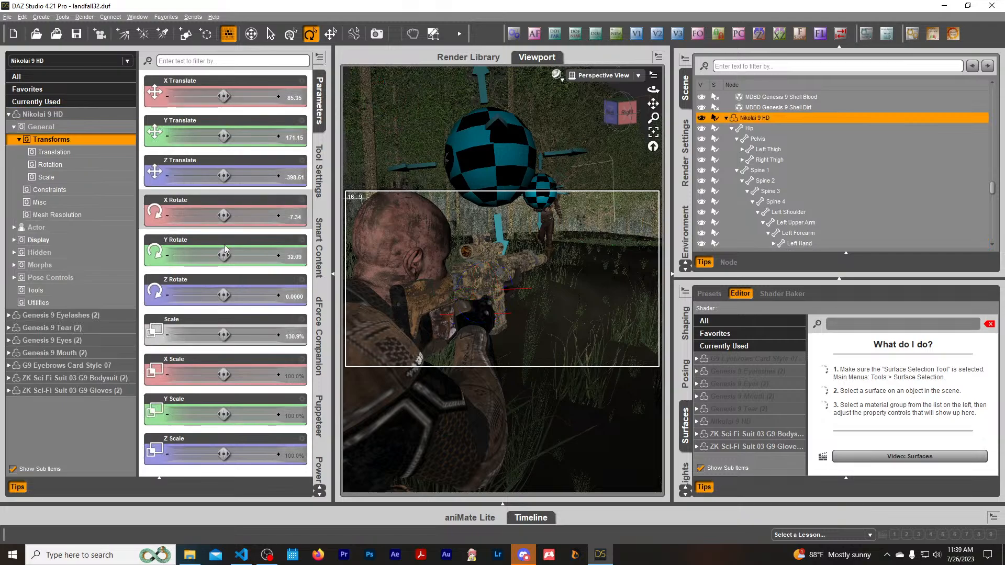
left_click_drag(224, 255, 241, 255)
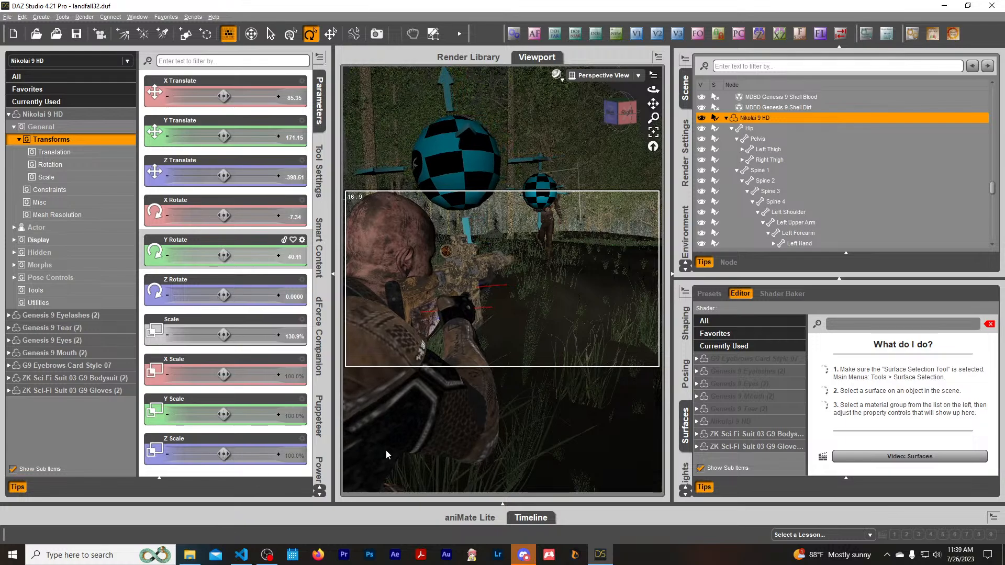
Adjust the Bend and Side-Side of Nikolai 9 HD's Spine 3 to shift the torso and the rifle's aim.
left_click(356, 461)
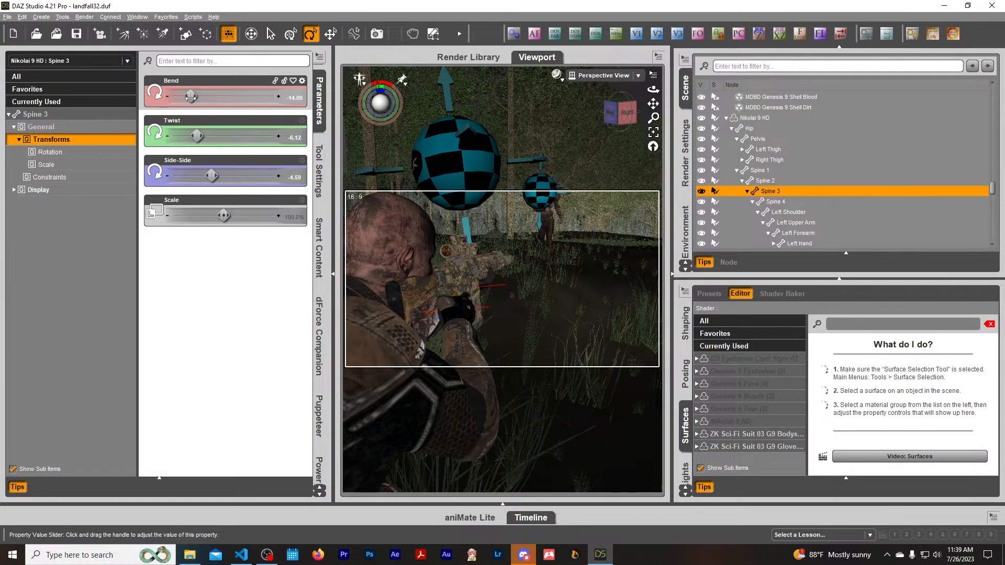
left_click_drag(224, 97, 183, 98)
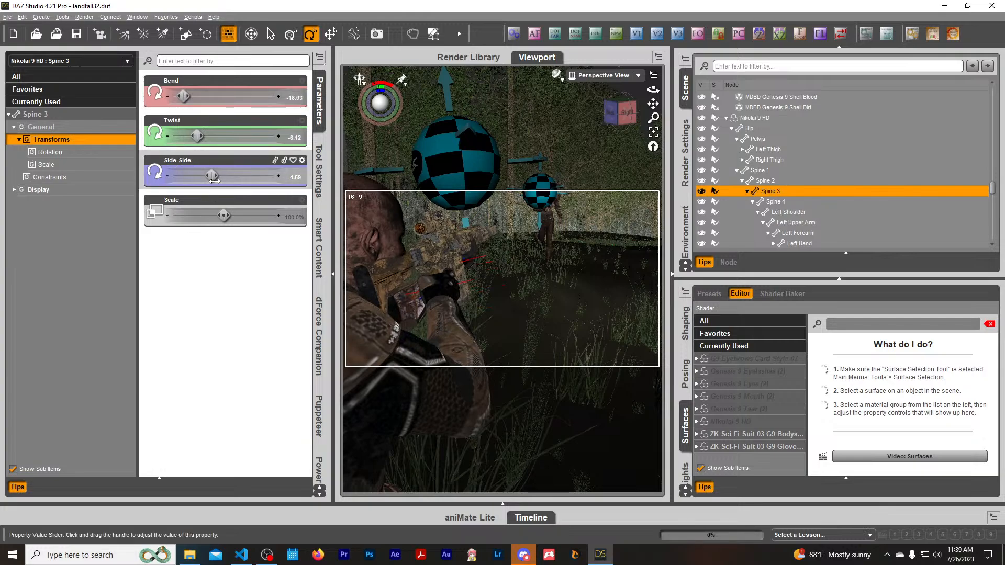
left_click_drag(215, 176, 221, 176)
left_click_drag(183, 95, 187, 95)
Try to rotate the NGR Attachment (2) node that holds the rifle, and undo the rotation.
left_click(318, 111)
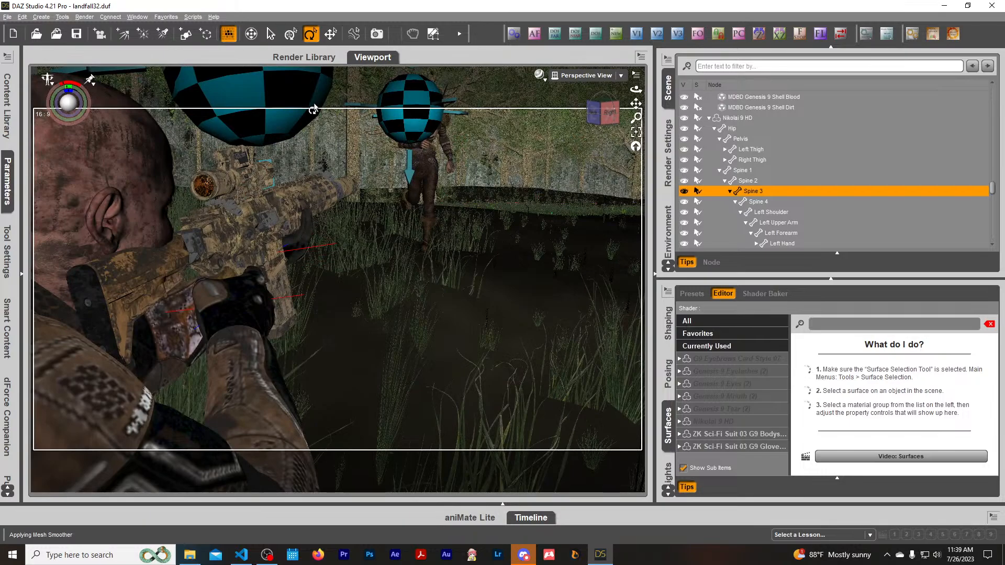
left_click(264, 239)
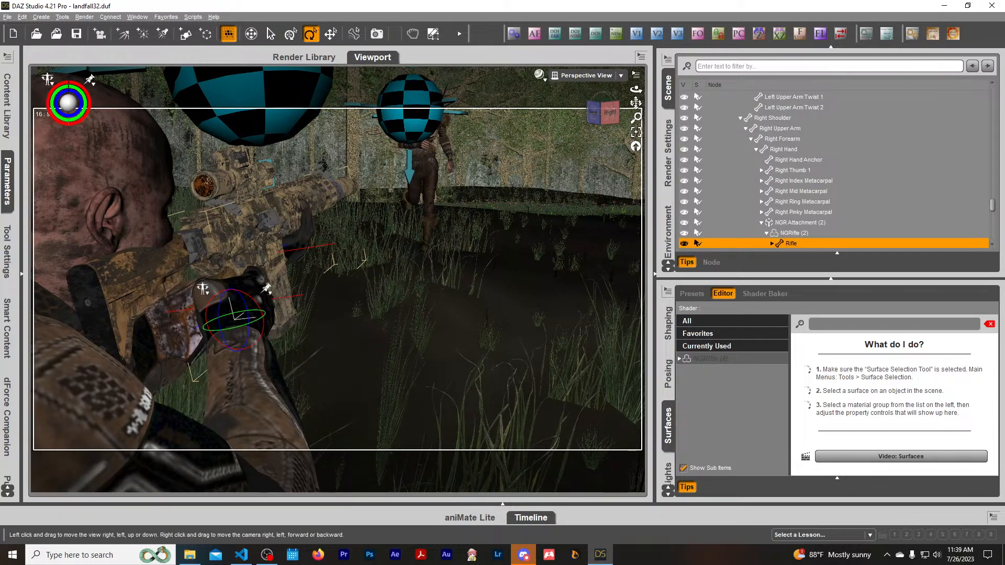
left_click_drag(636, 104, 698, 100)
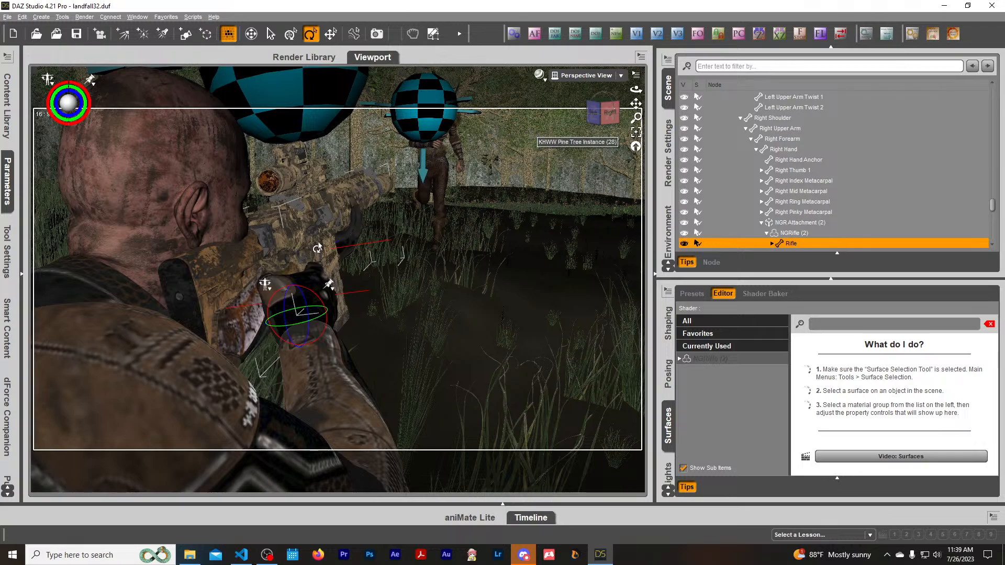
left_click(290, 236)
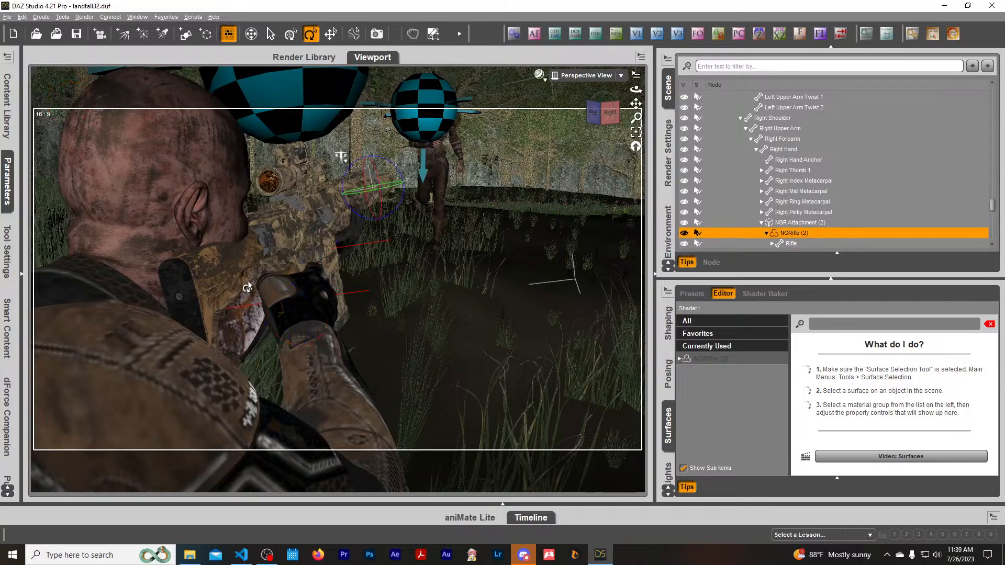
left_click(795, 222)
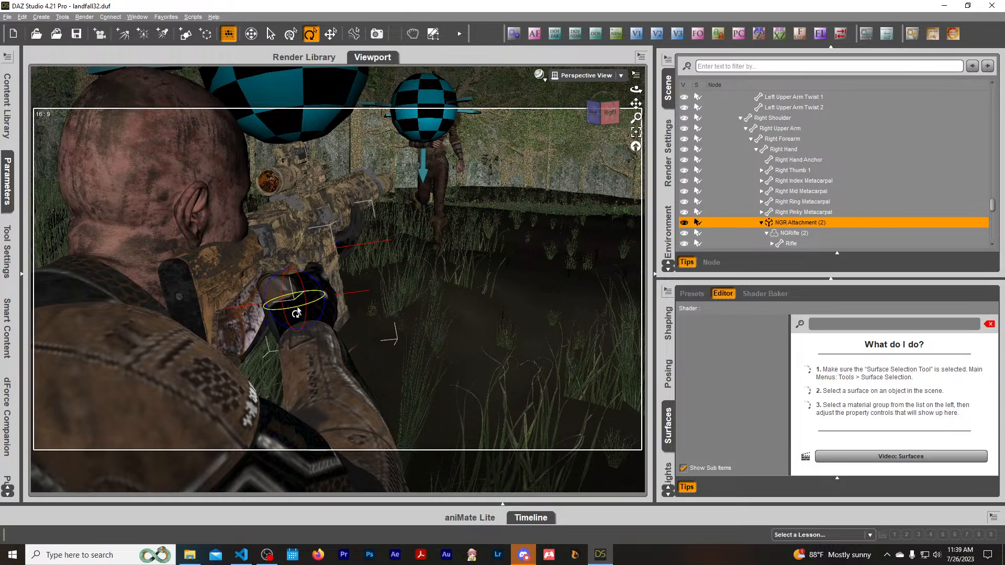
left_click_drag(296, 313, 294, 313)
key("ctrl+z")
Set the right upper arm's Twist to 16.36 and the right shoulder's Twist to -22.73.
left_click(288, 480)
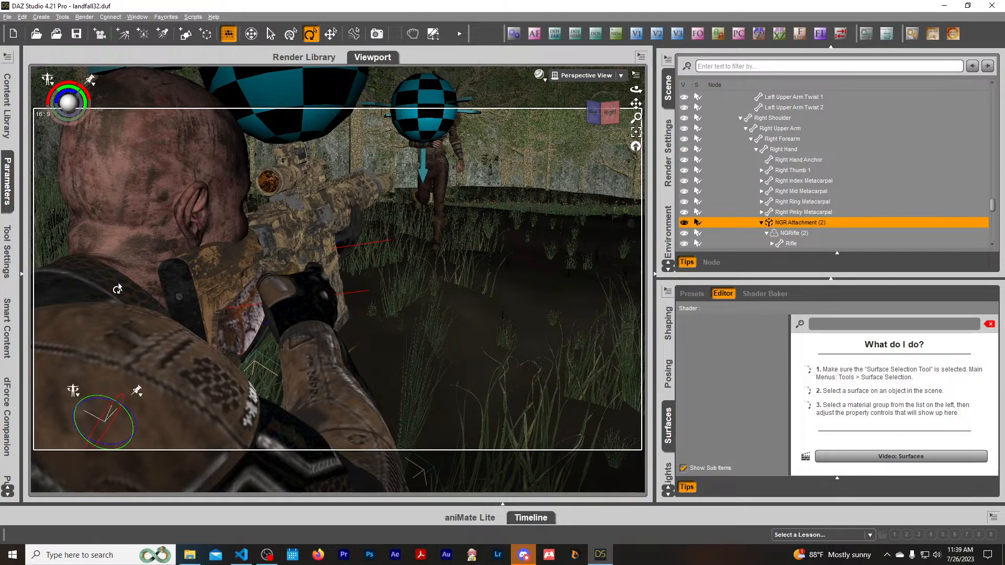
left_click(7, 184)
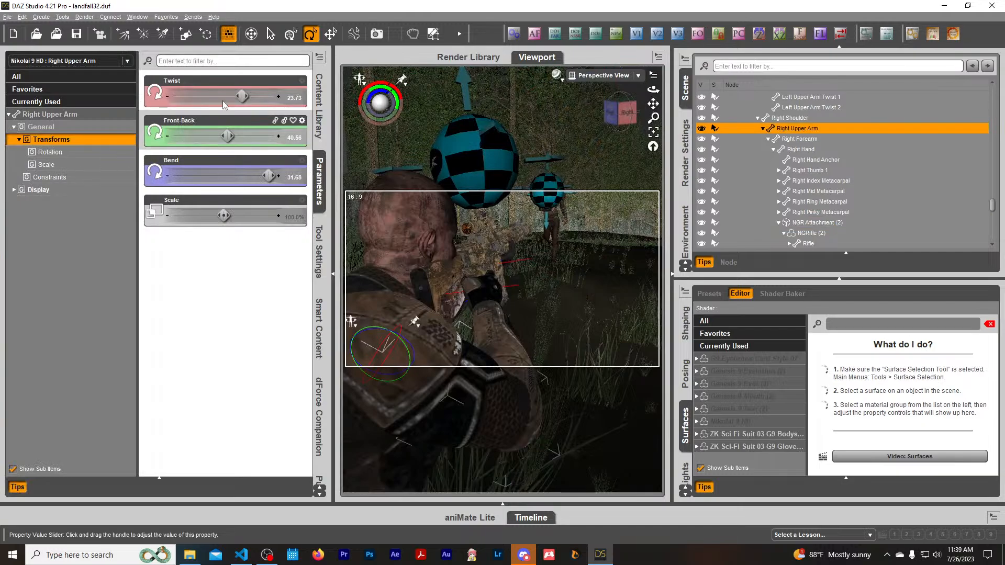
left_click_drag(242, 97, 236, 96)
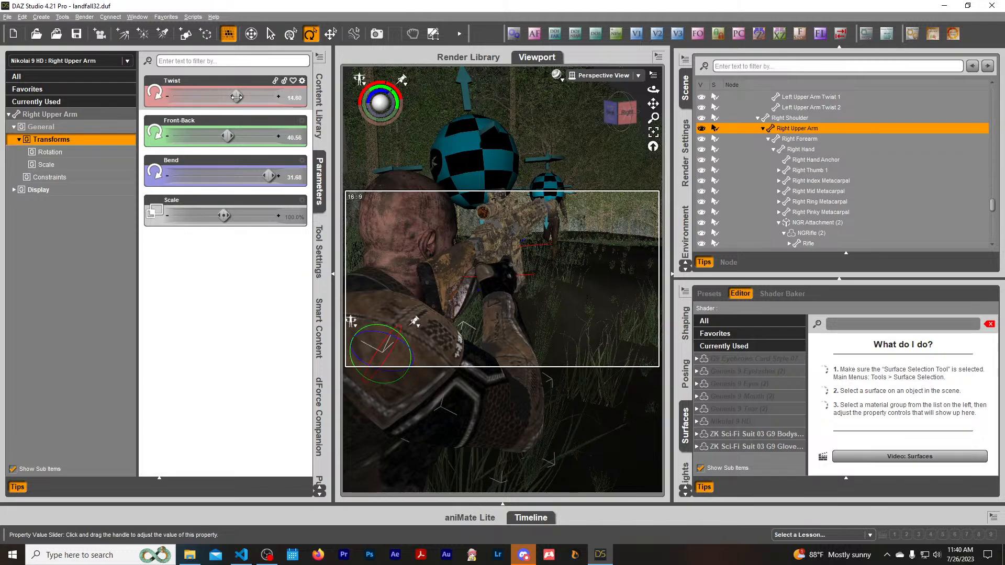
left_click_drag(237, 97, 237, 97)
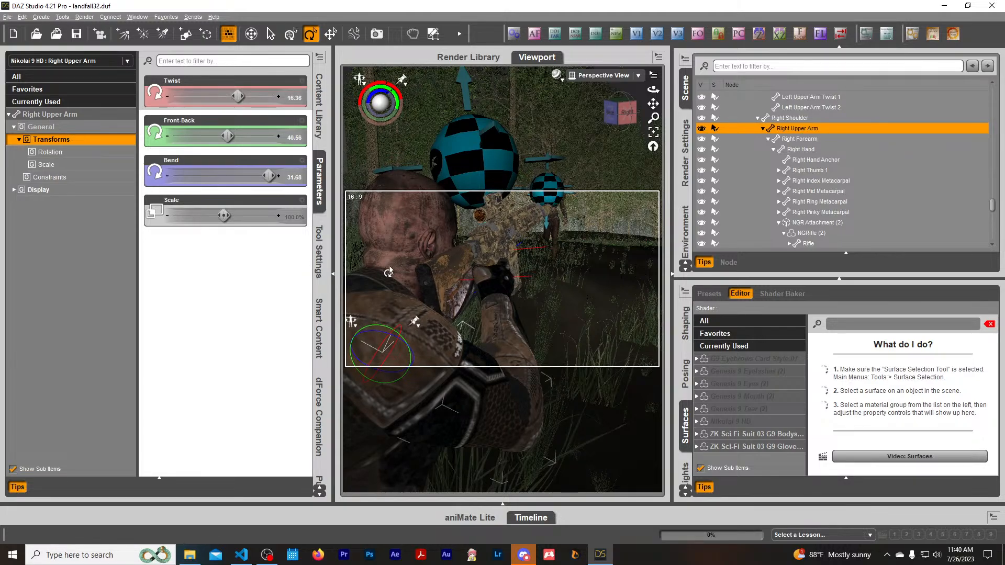
left_click(414, 320)
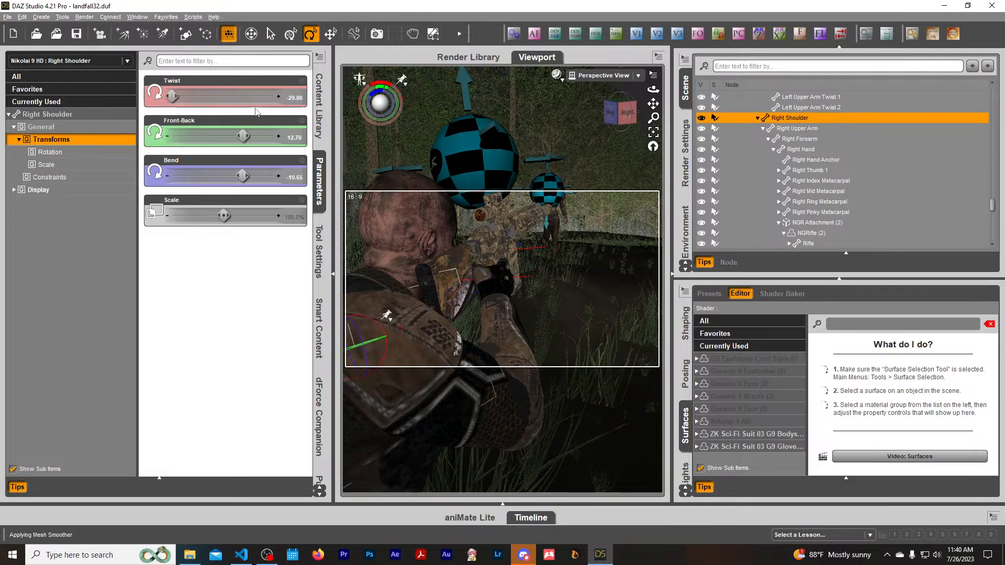
left_click_drag(175, 95, 184, 96)
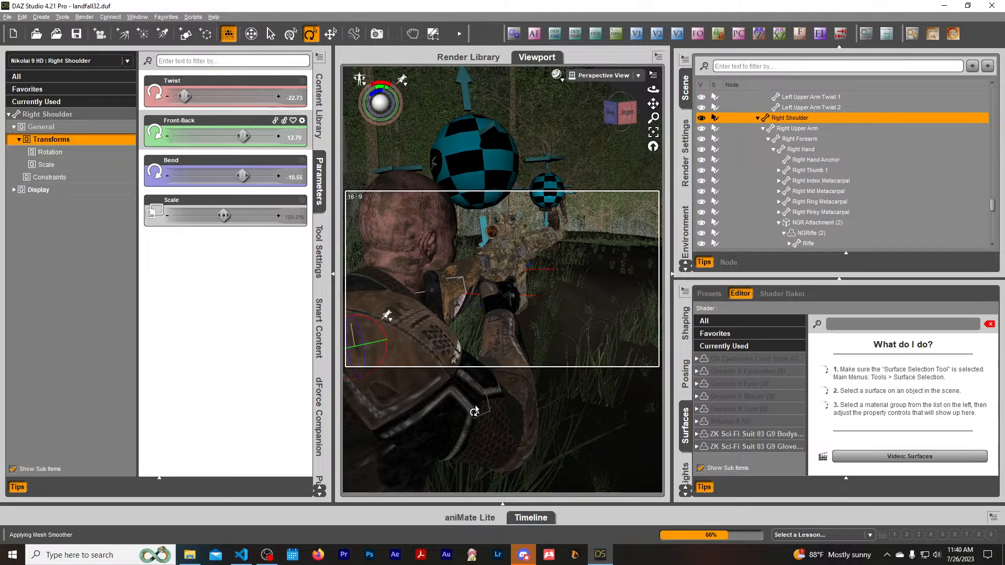
Try a Twist of 13.71 on the right upper arm and undo it.
left_click(428, 378)
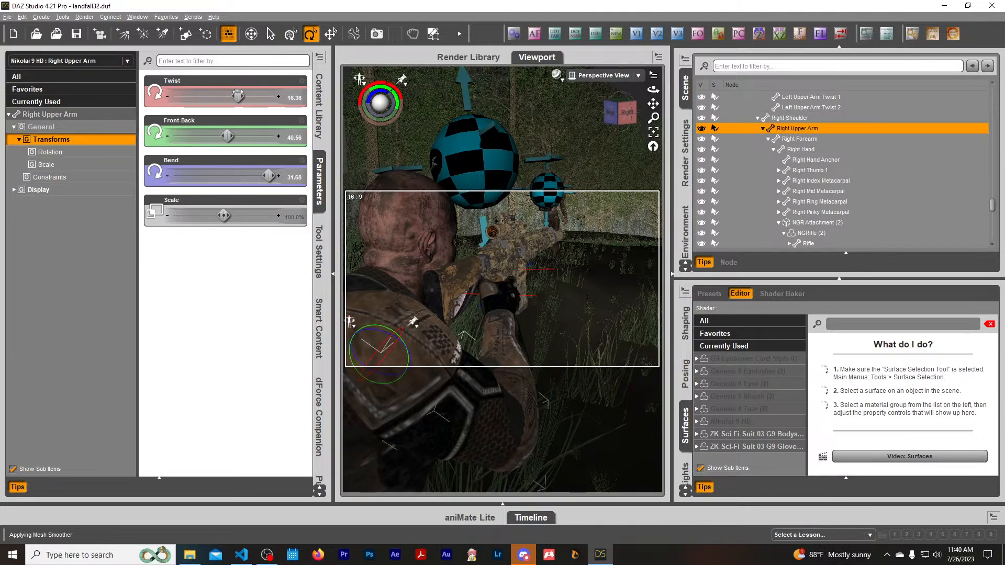
left_click_drag(244, 91, 237, 95)
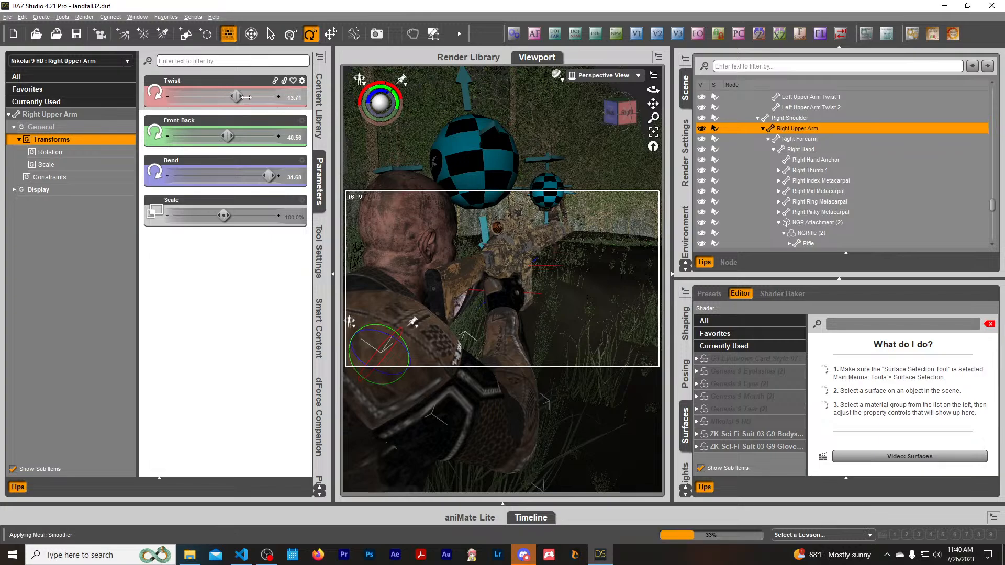
key("ctrl+z")
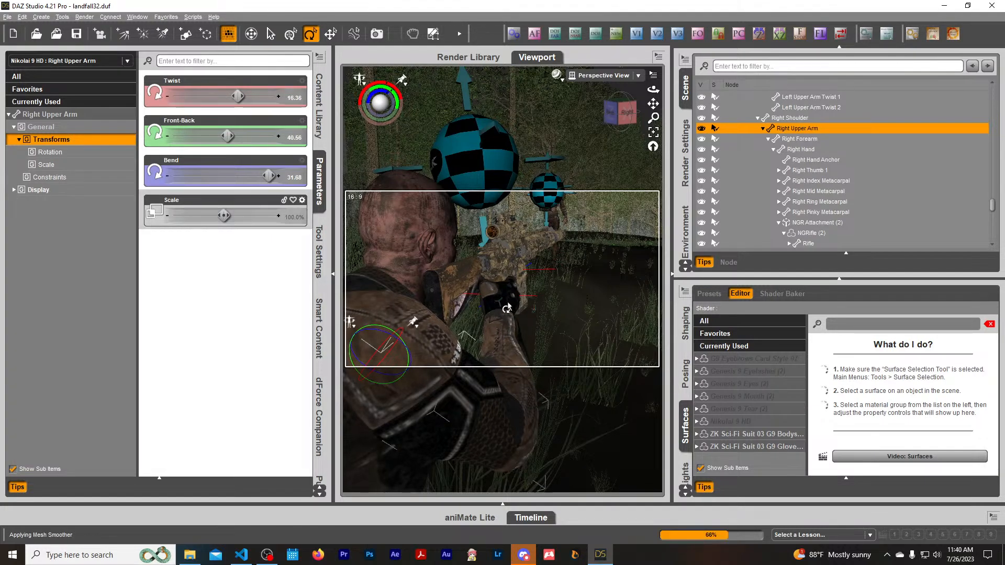
Set the right hand's Bend to -9.55 and check its grip on the rifle up close.
left_click(506, 307)
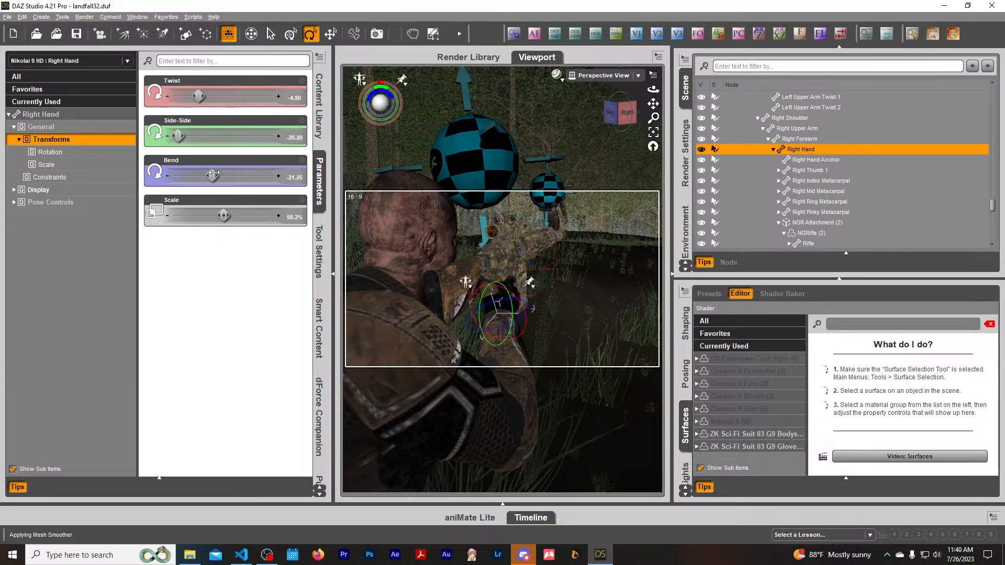
left_click_drag(213, 174, 220, 175)
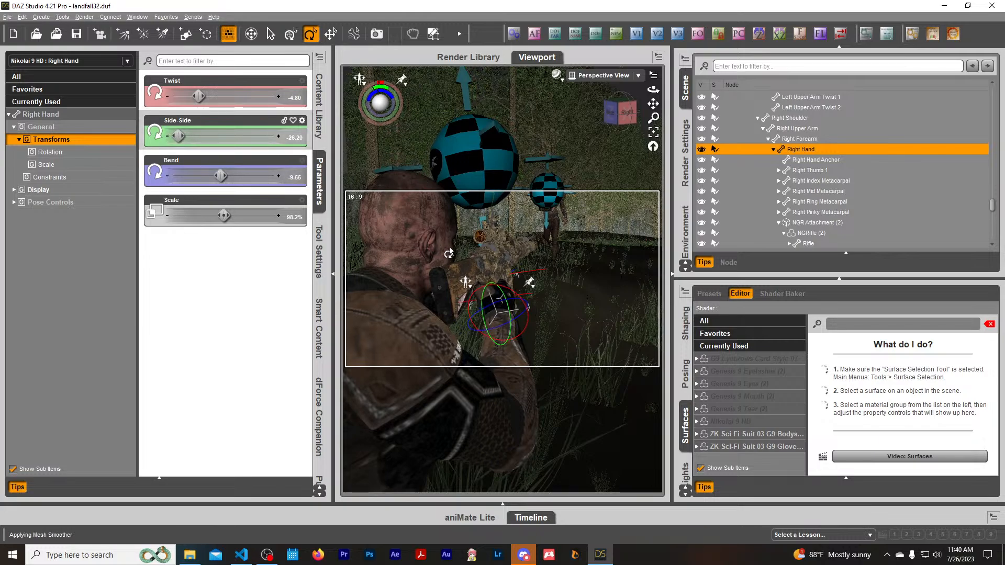
scroll(462, 250, "up", 3)
scroll(462, 250, "up", 3)
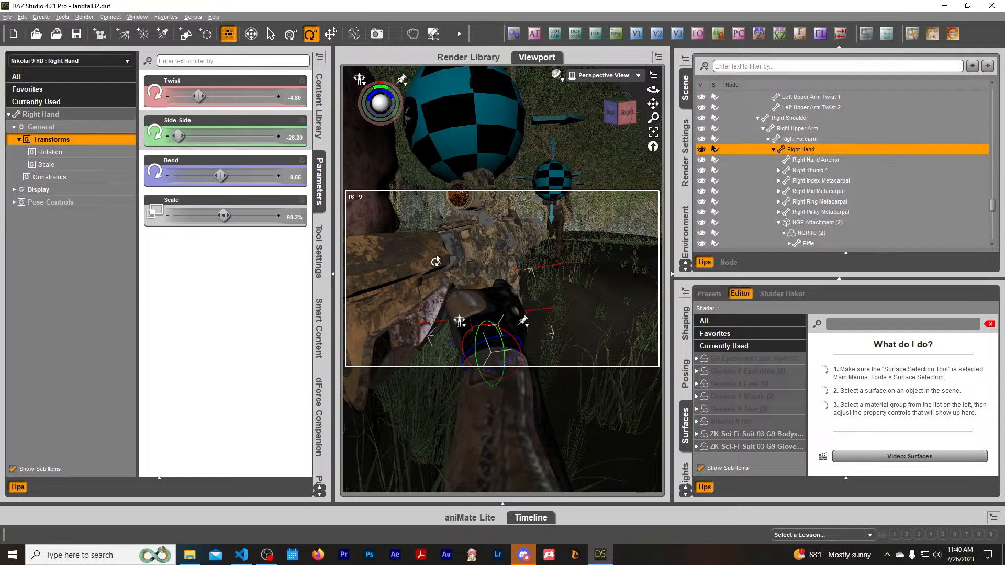
scroll(436, 261, "down", 3)
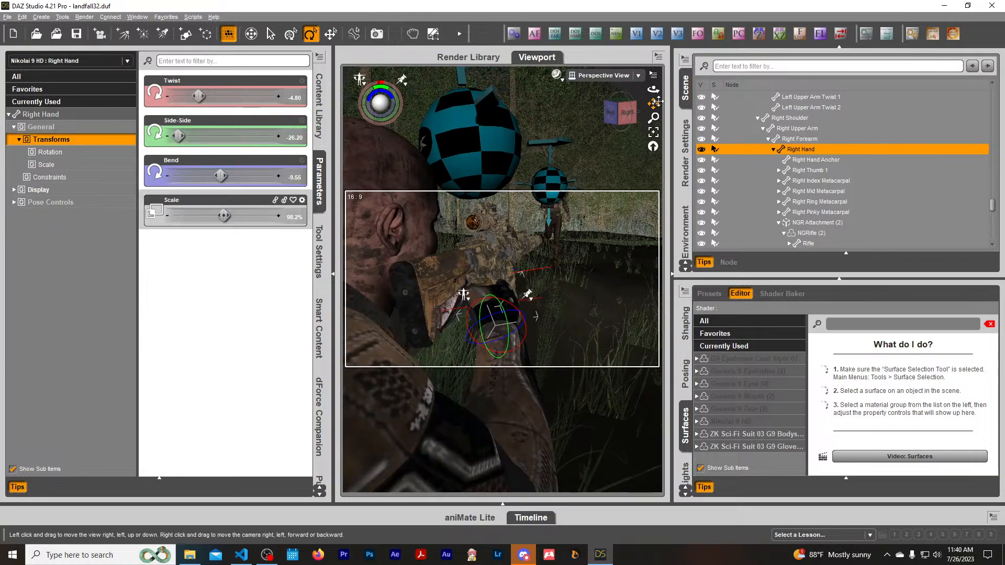
Examine the figure's aiming pose and the swamp around it from behind and from the right side.
left_click_drag(653, 103, 634, 118)
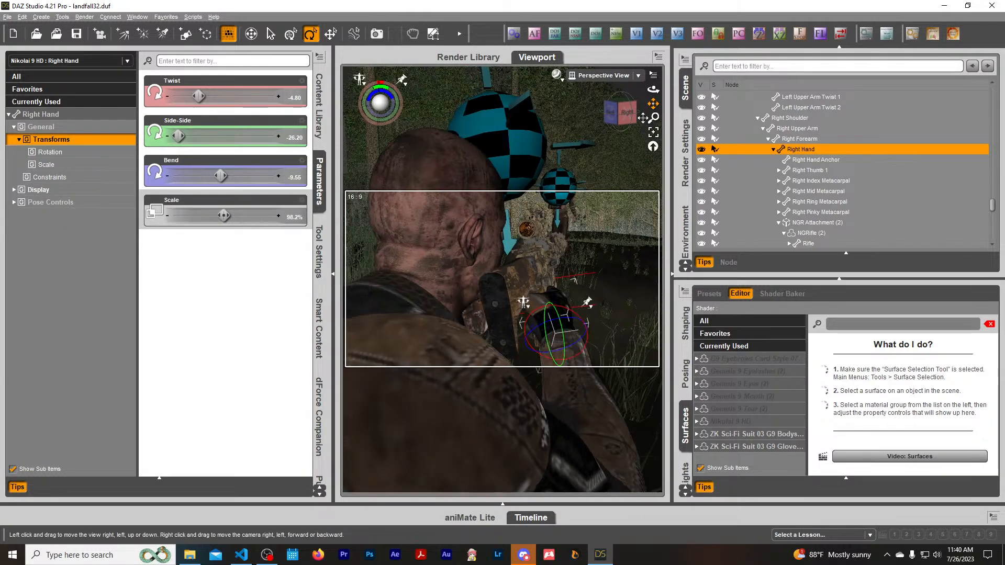
left_click(630, 118)
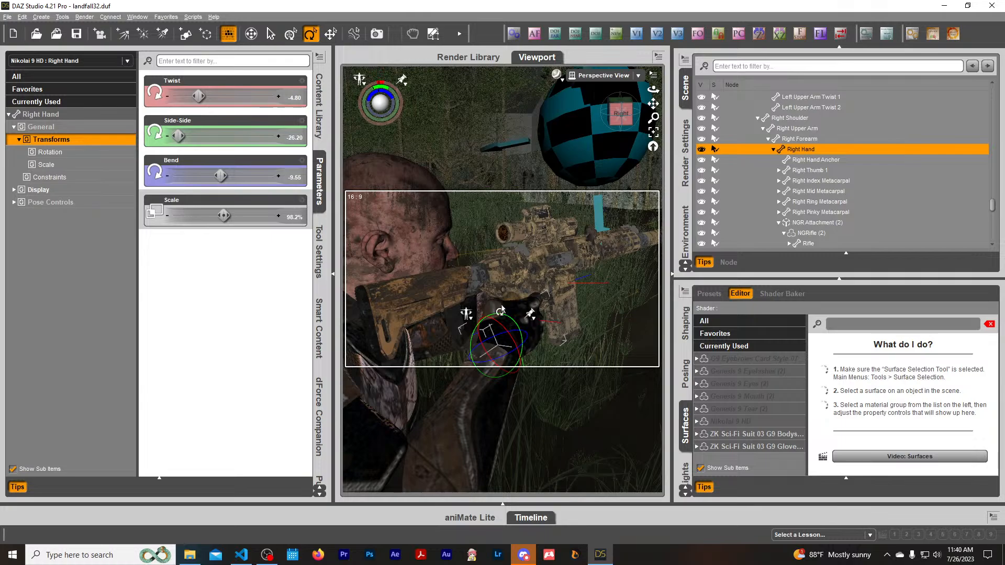
scroll(471, 335, "down", 5)
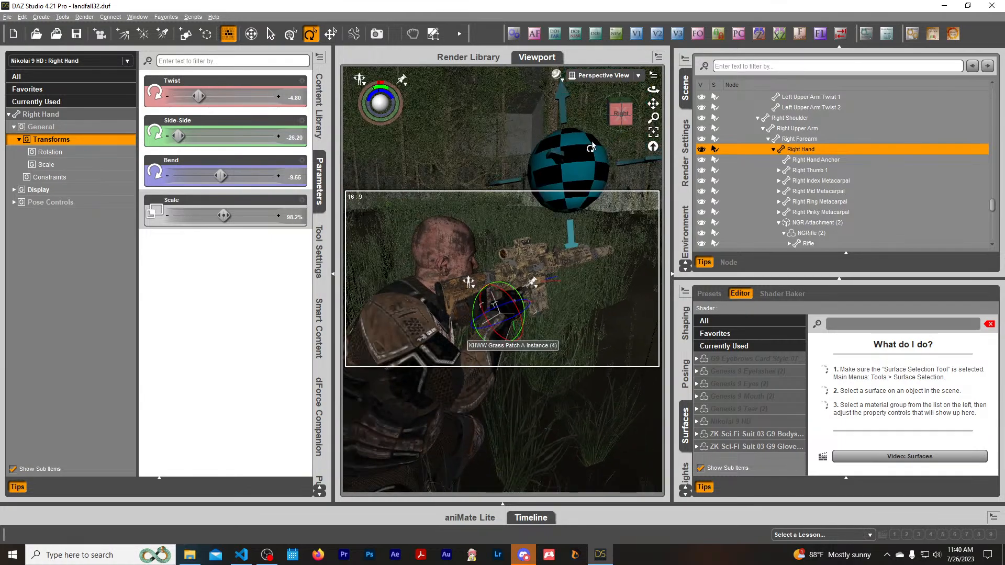
left_click_drag(616, 117, 790, 106)
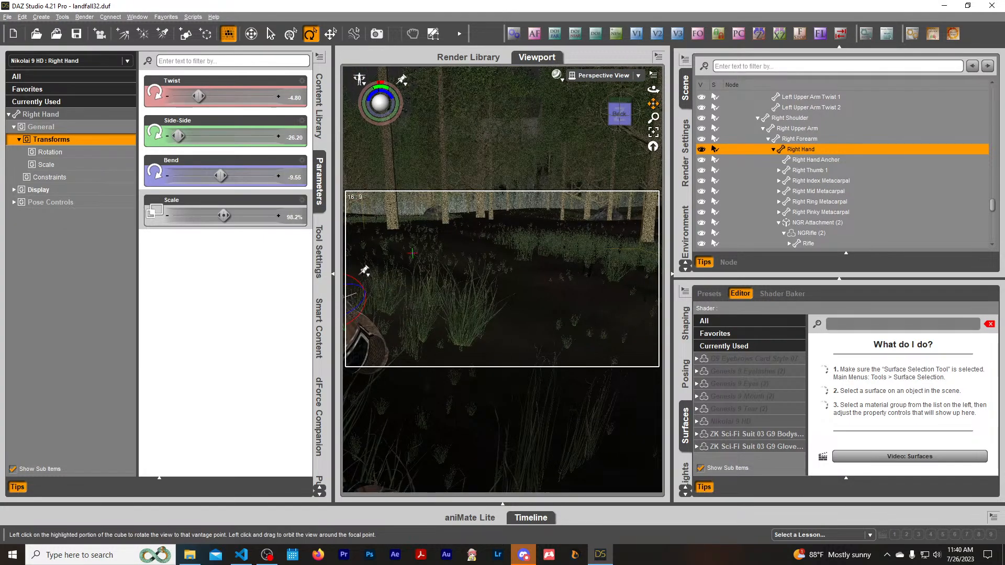
Select the CGI Ghalen figure in the scene and start saving its pose as a pose preset.
scroll(777, 159, "up", 9)
scroll(777, 162, "up", 2)
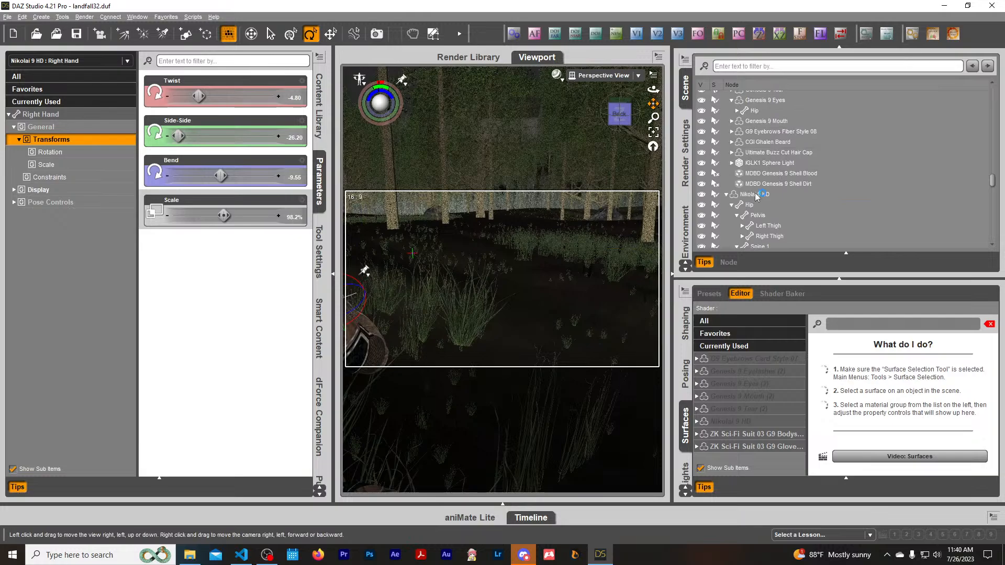
left_click(753, 194)
scroll(806, 177, "down", 10)
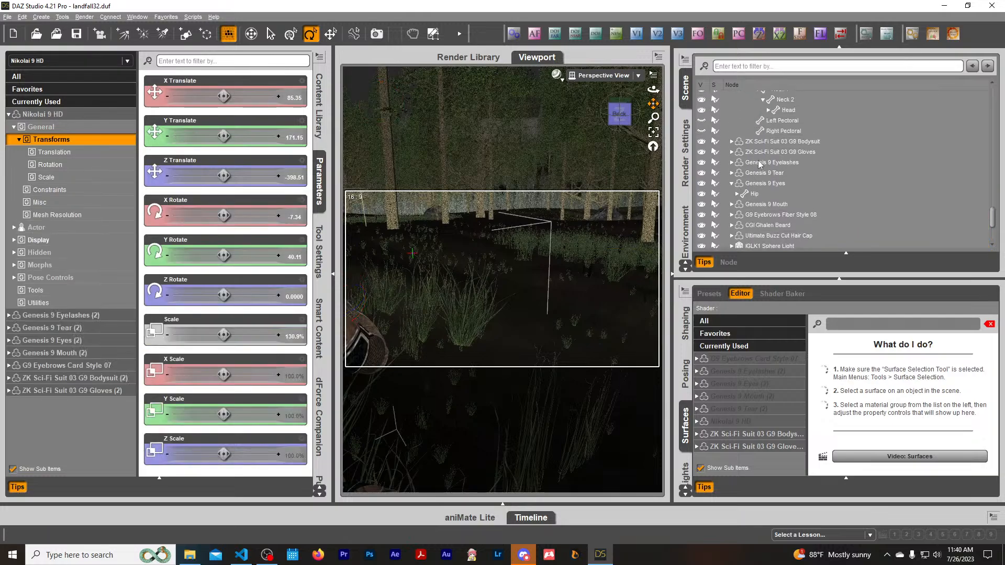
scroll(804, 177, "up", 10)
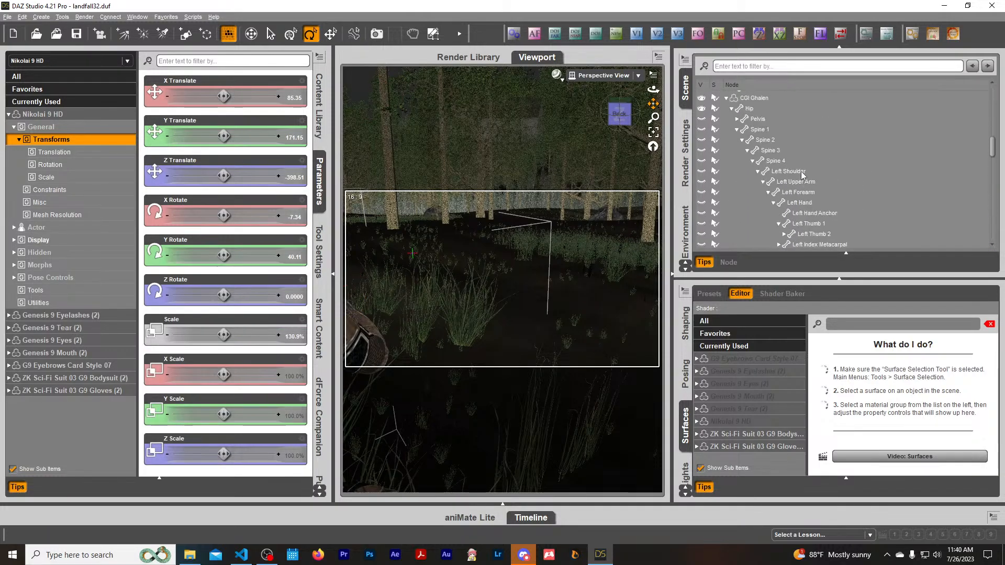
left_click(755, 147)
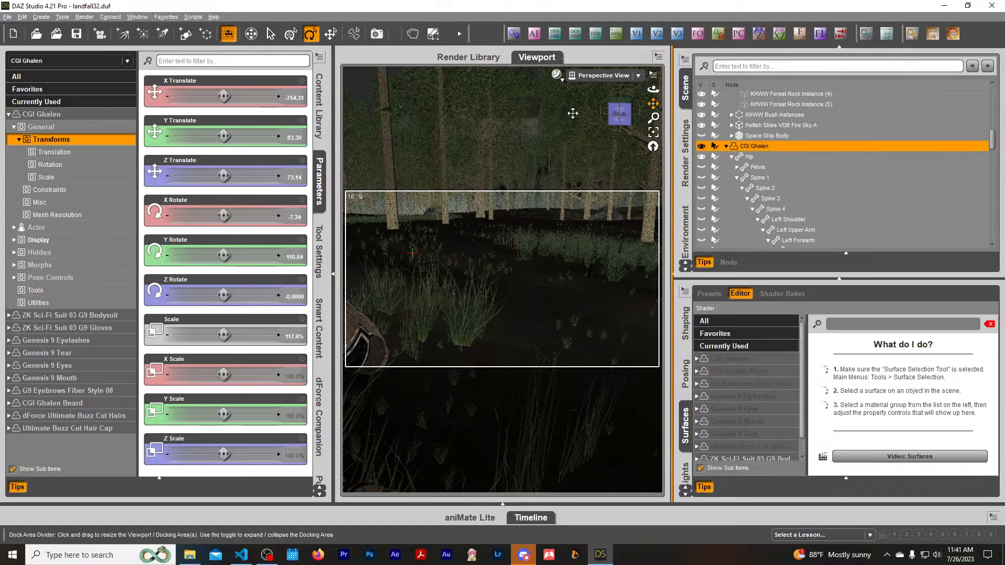
left_click(7, 16)
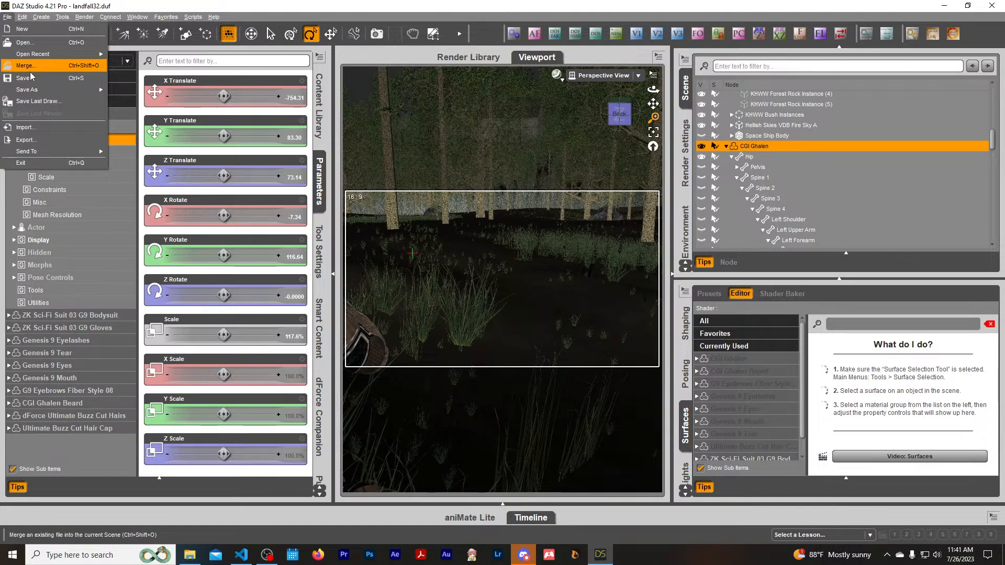
mouse_move(31, 89)
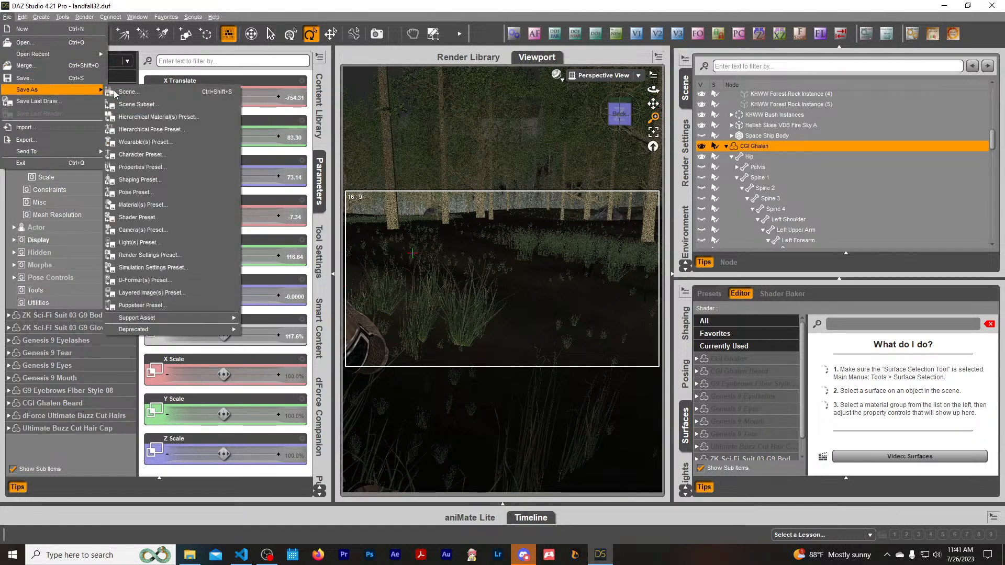
left_click(149, 192)
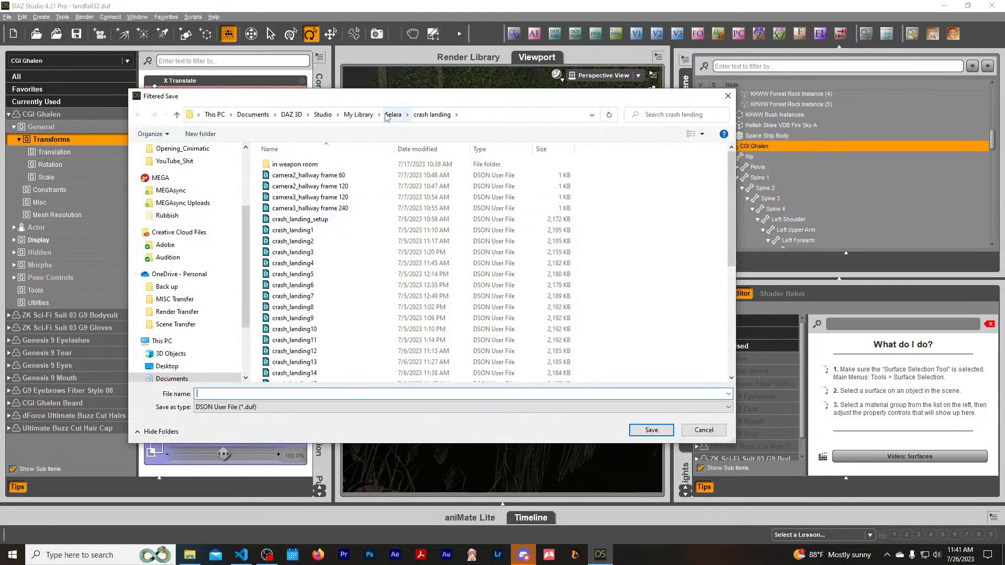
Save CGI Ghalen's pose preset as Pose in the Selara library's Landfall folder.
left_click(392, 114)
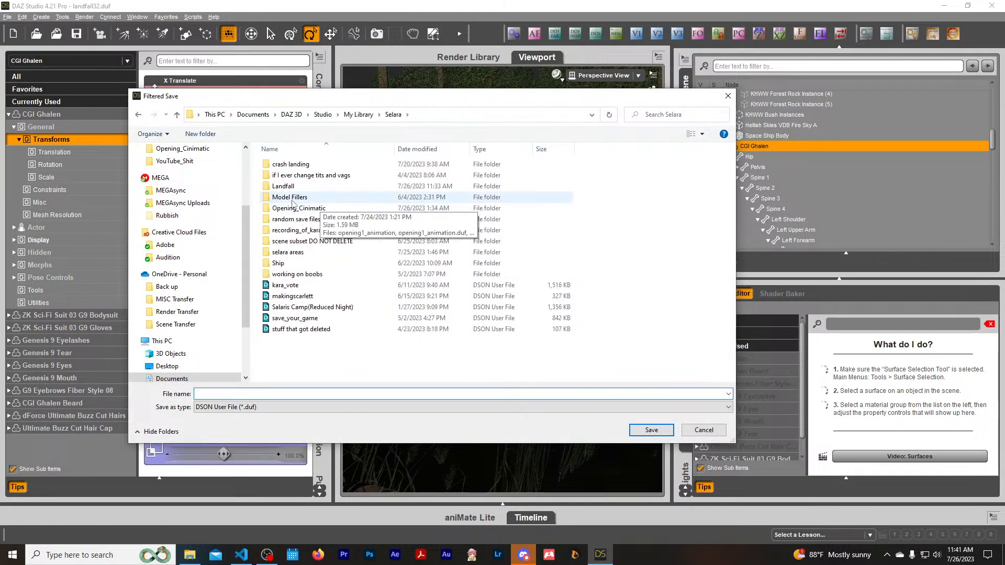
double_click(314, 187)
scroll(350, 351, "down", 6)
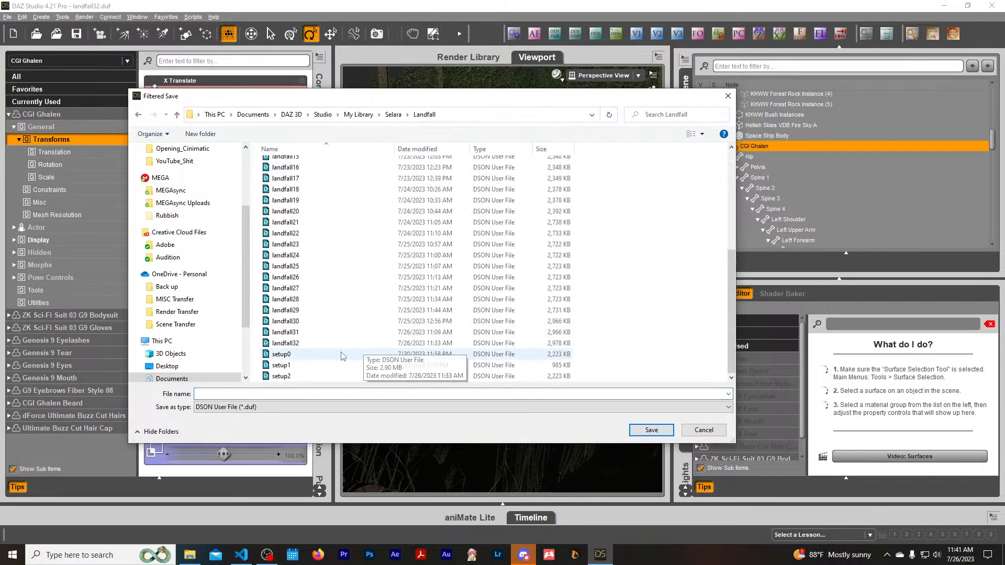
left_click(283, 395)
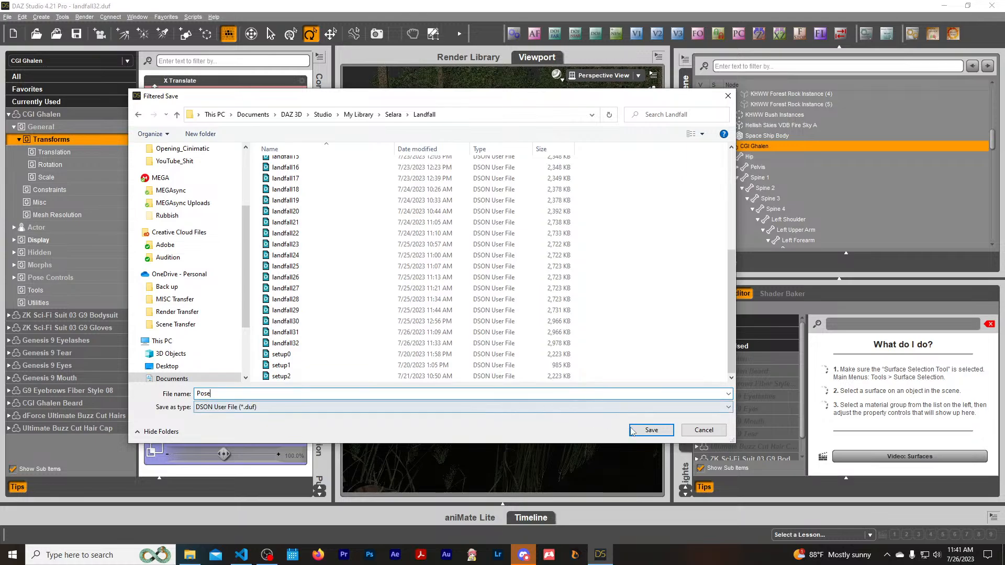
left_click(651, 430)
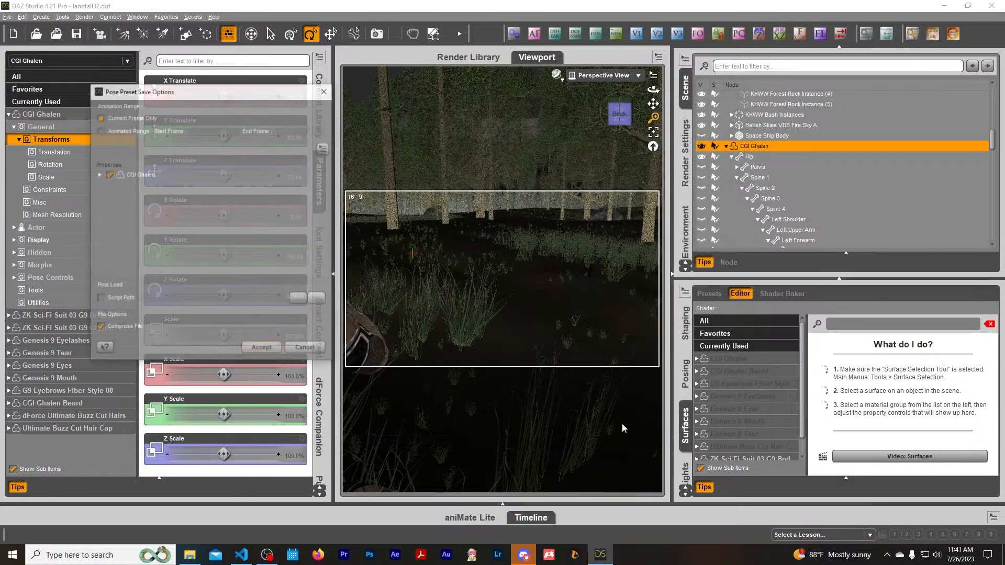
left_click(266, 350)
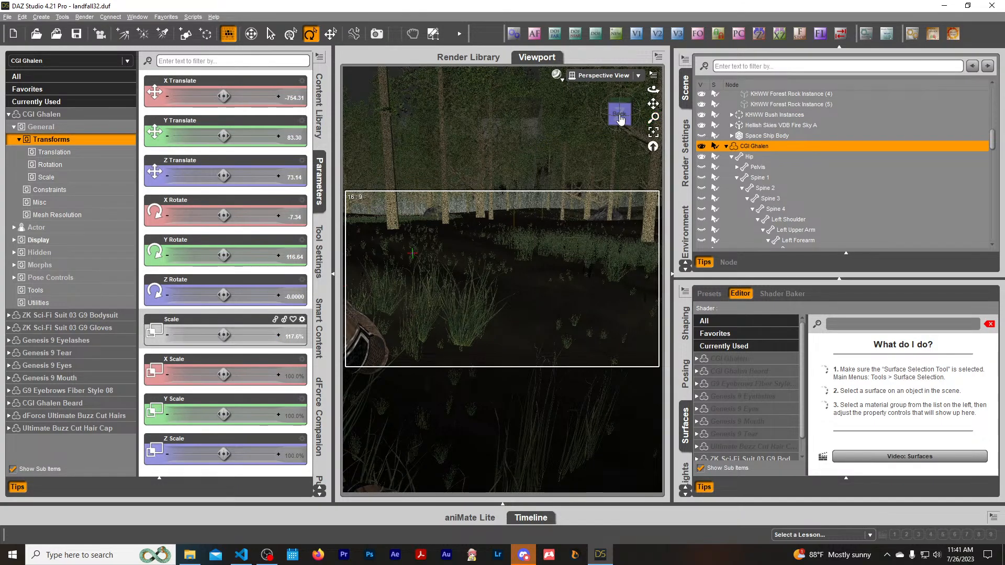
Select the Nikolai 9 HD figure and locate the saved Pose preset in the Selara Landfall folder of the content library.
left_click_drag(619, 114, 560, 115)
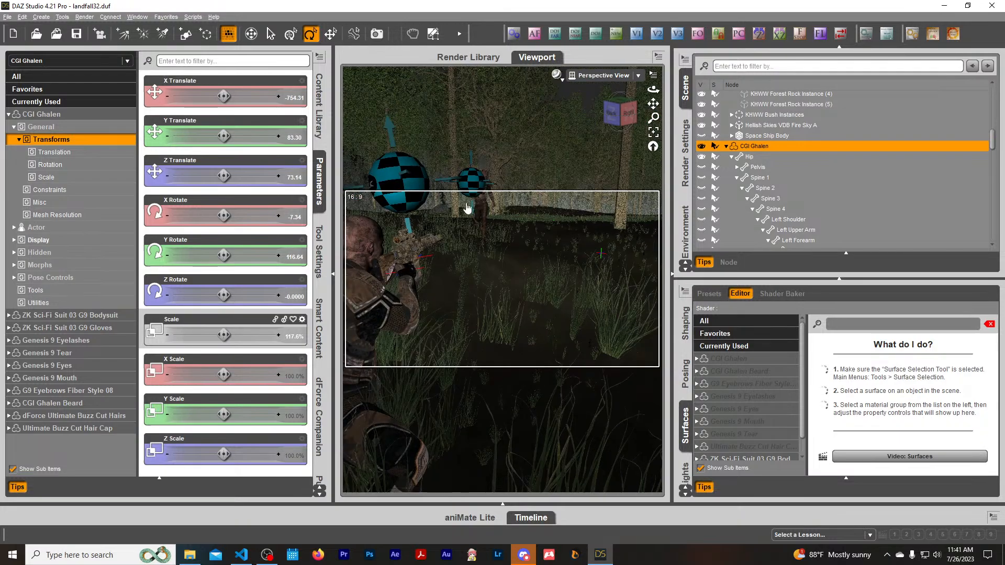
left_click(375, 309)
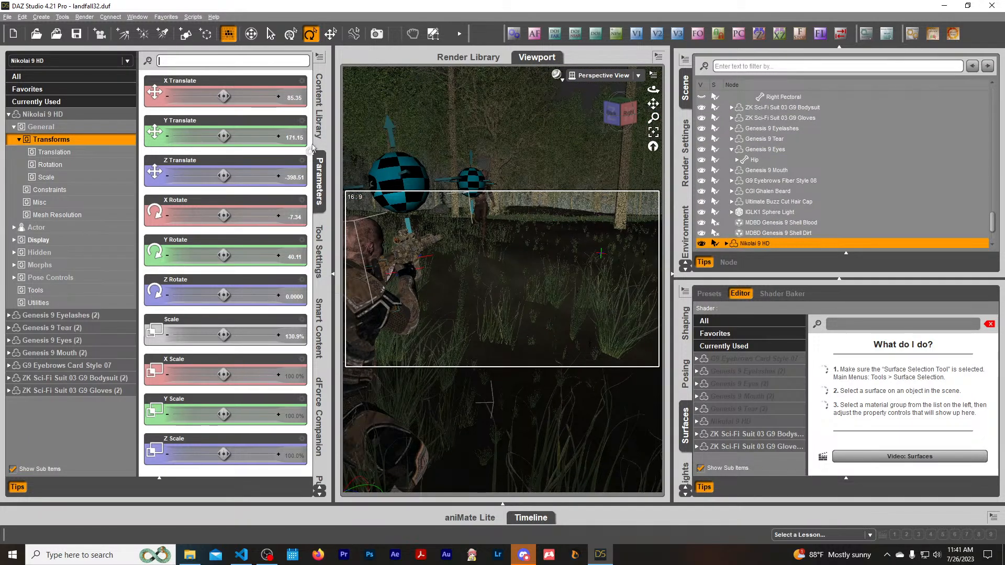
left_click(320, 110)
left_click(23, 139)
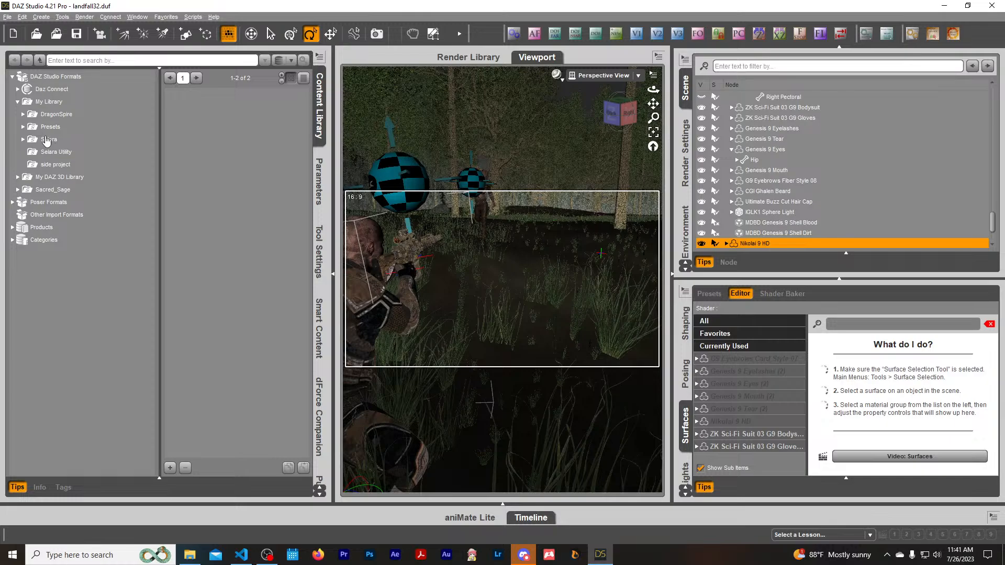
left_click(47, 140)
left_click(53, 177)
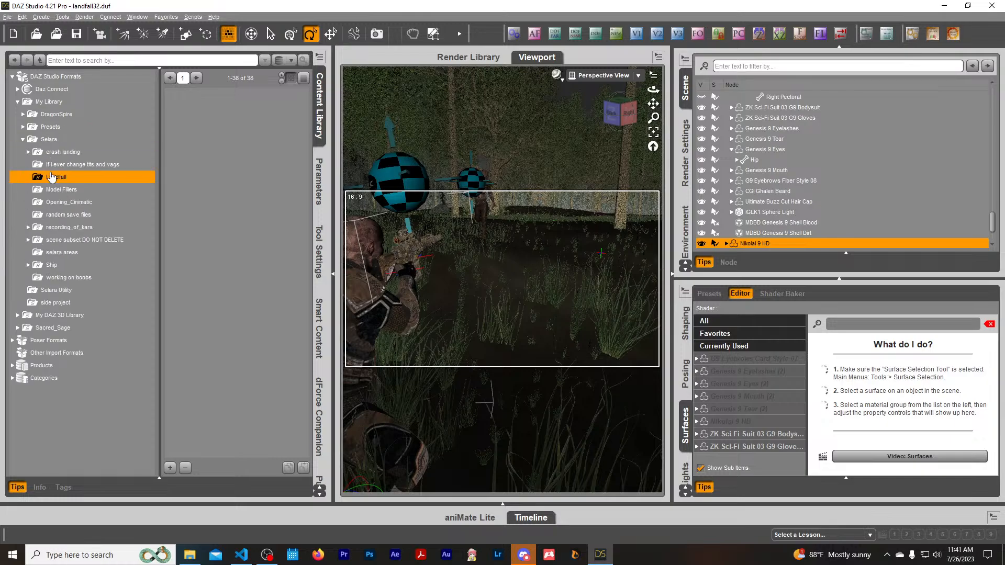
scroll(225, 204, "down", 5)
scroll(226, 204, "down", 5)
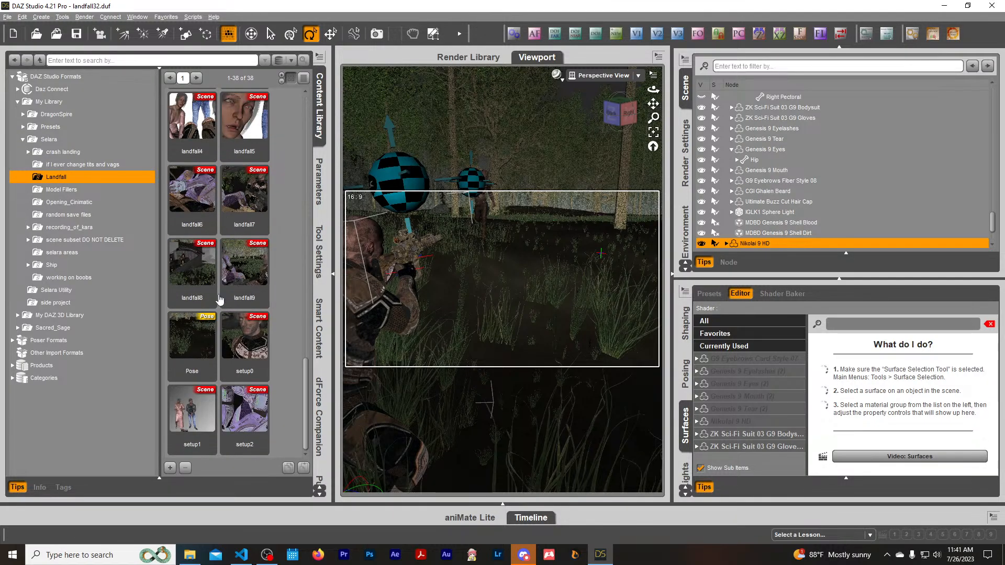
Try applying the saved Pose preset to the Nikolai 9 HD figure.
double_click(198, 344)
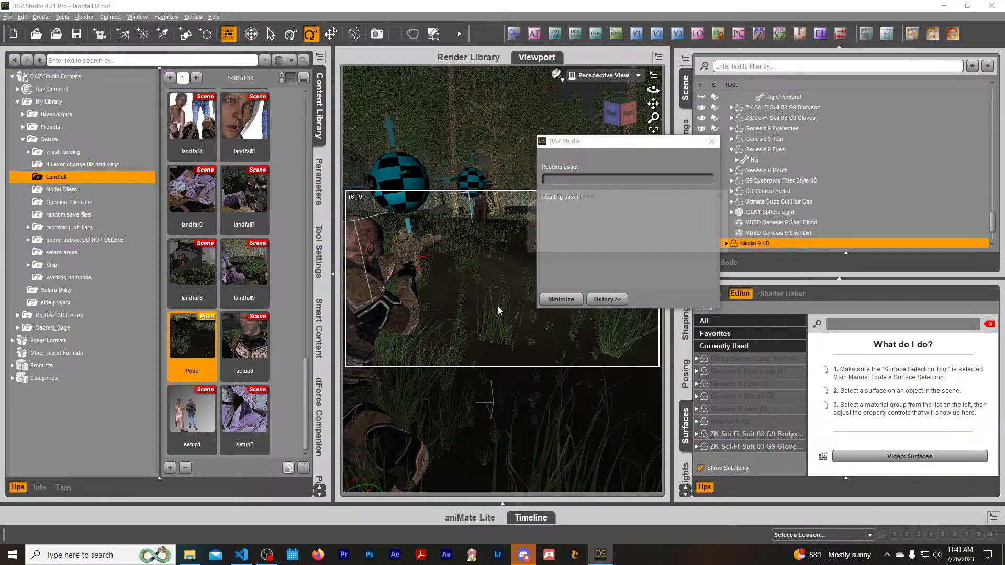
left_click(725, 194)
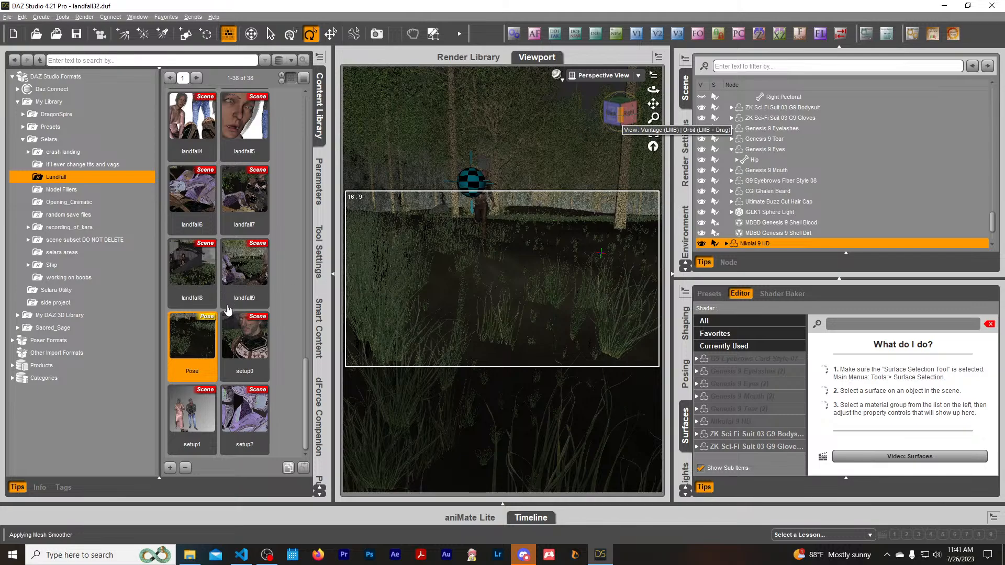
double_click(209, 352)
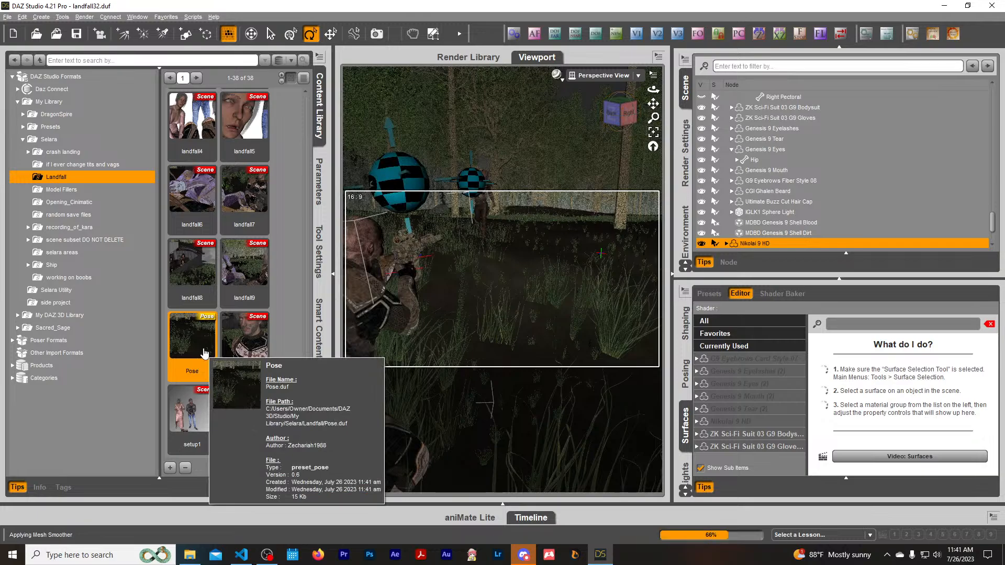
Apply the Pose preset to the Nikolai 9 HD figure with its X, Y and Z translation excluded.
double_click(204, 353)
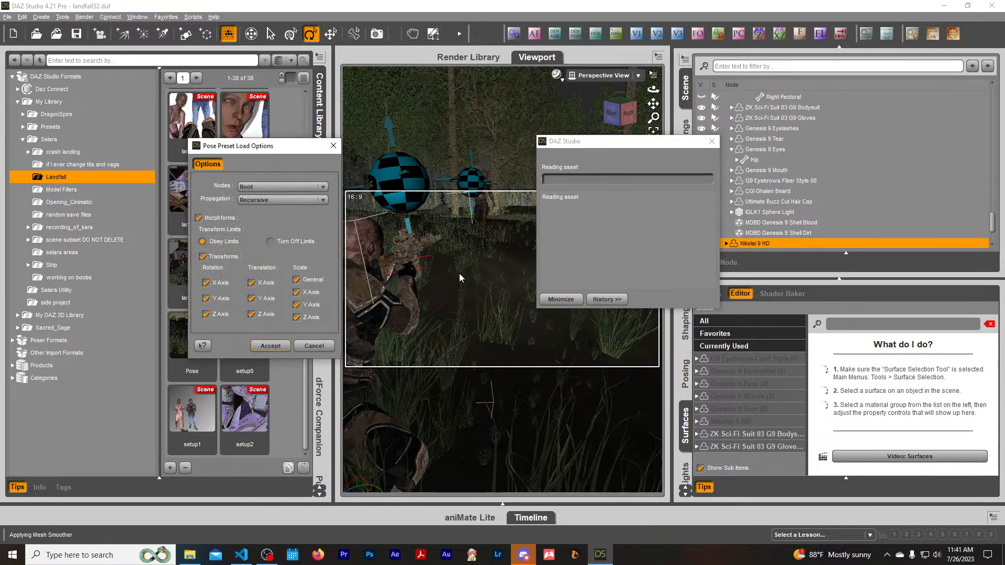
left_click(251, 283)
left_click(252, 298)
left_click(252, 314)
left_click(270, 346)
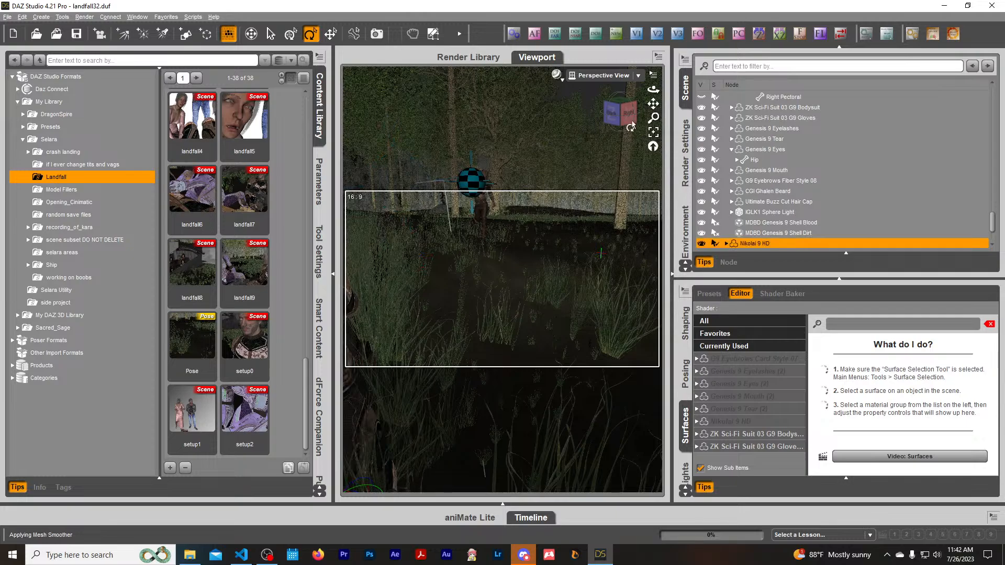
Rotate the Nikolai 9 HD figure beside the tree trunk so it faces the open swamp.
left_click_drag(653, 104, 691, 96)
middle_click_drag(606, 234, 582, 226)
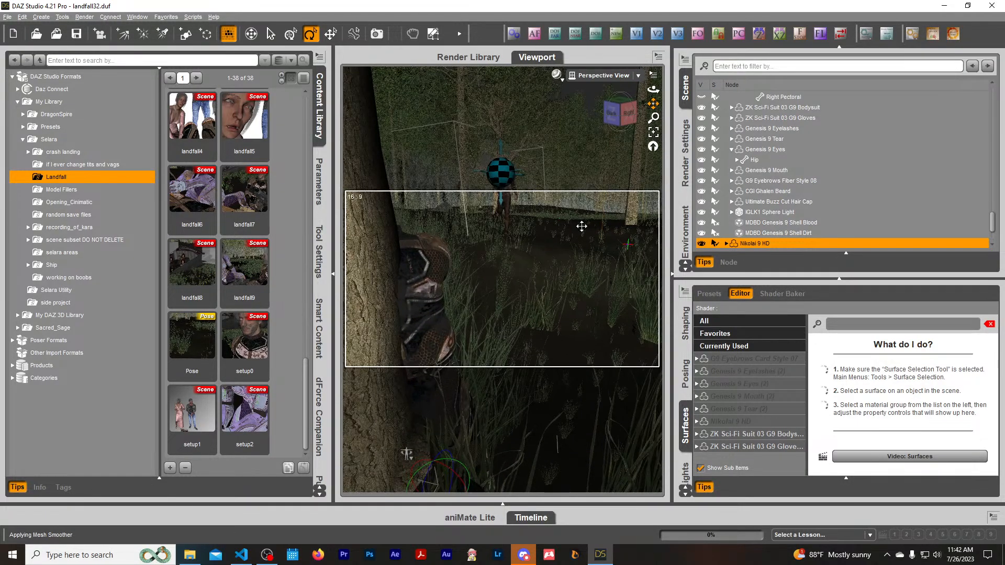
left_click_drag(494, 296, 502, 280)
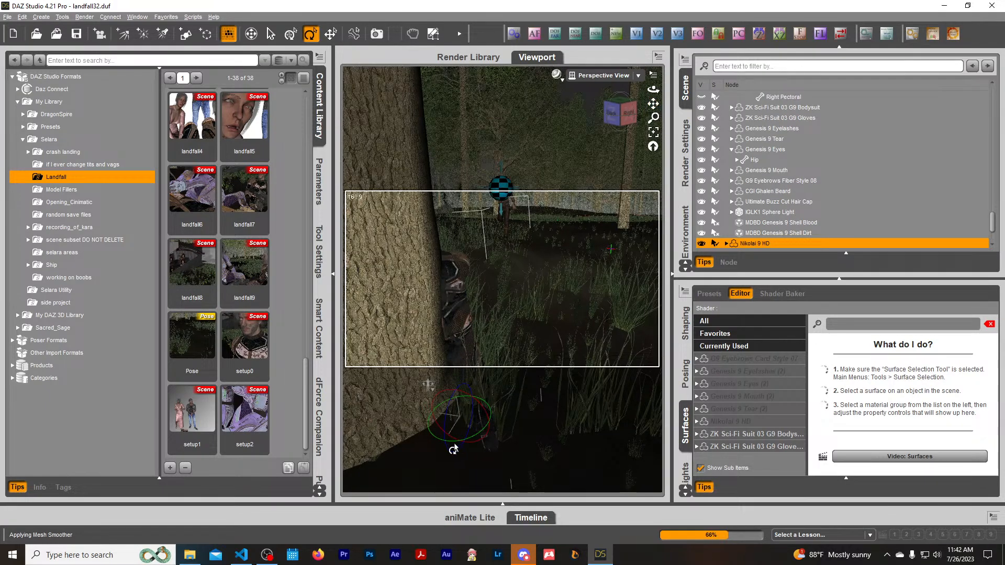
left_click_drag(441, 446, 409, 442)
Move the Nikolai 9 HD figure out from behind the tree and turn it to aim toward the target figure.
left_click(330, 33)
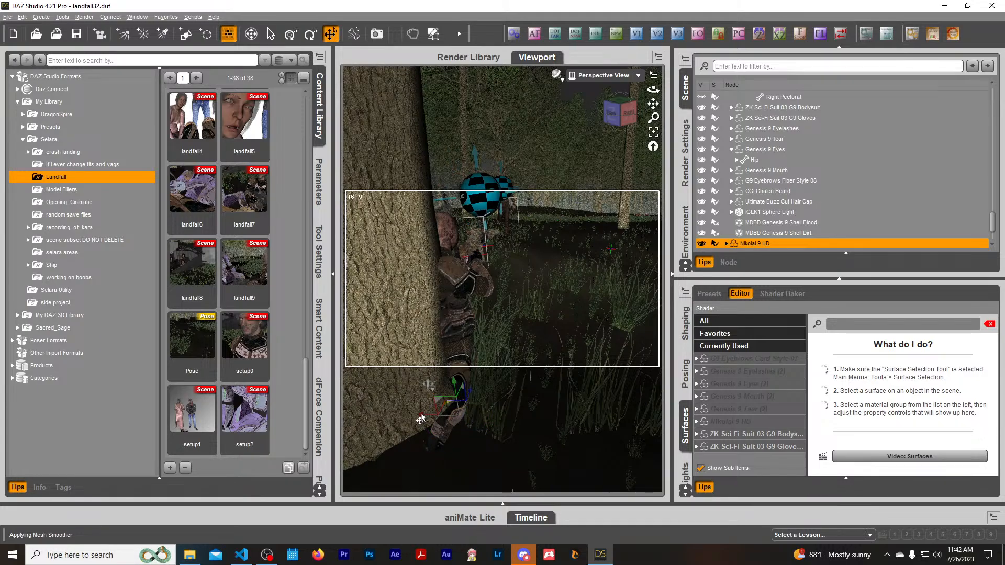
left_click_drag(419, 422, 472, 431)
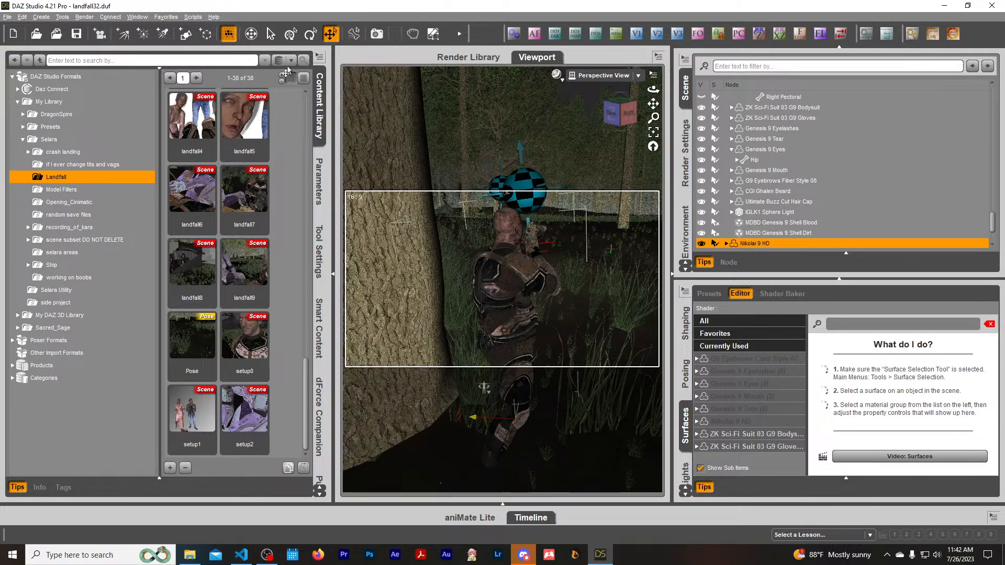
left_click(311, 35)
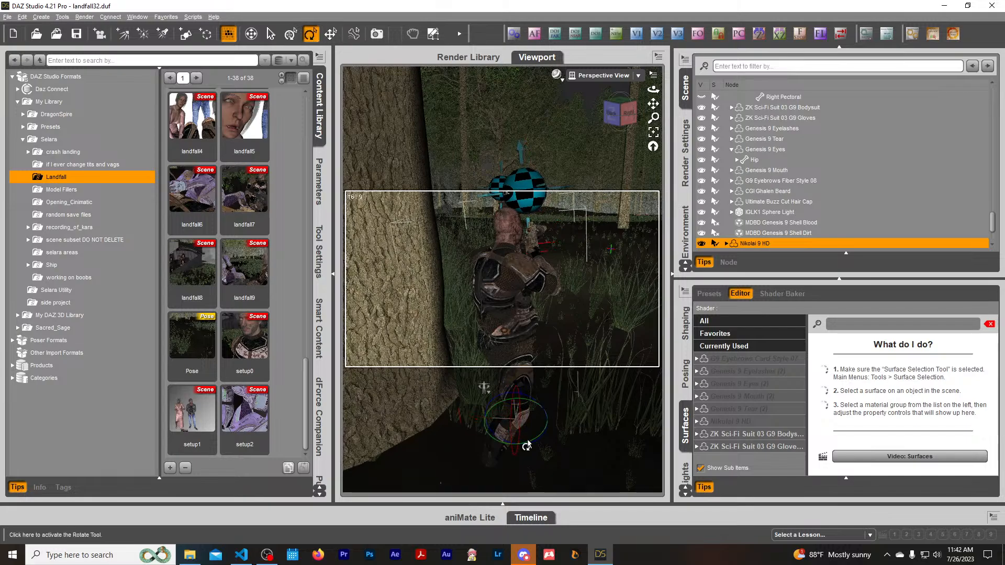
left_click_drag(527, 441, 529, 448)
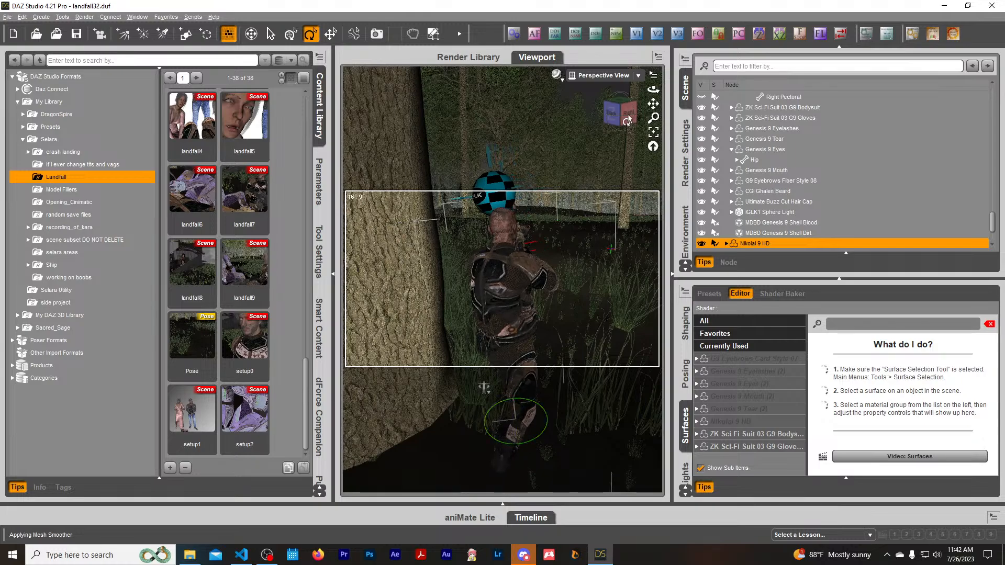
Enlarge the viewport and examine the figure's aim toward the target and both hands' grip on the rifle up close.
left_click_drag(630, 119, 613, 118)
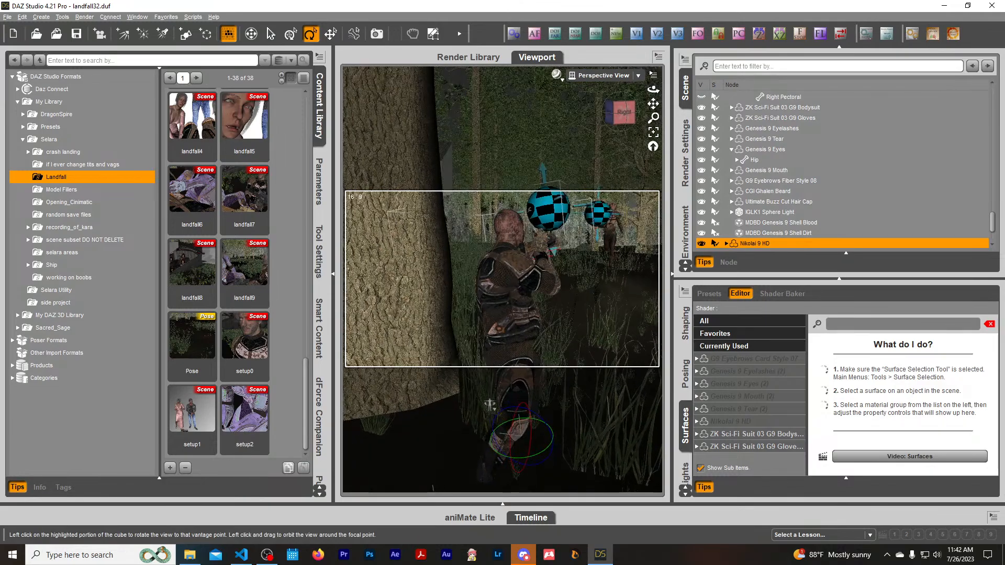
left_click(321, 119)
scroll(535, 165, "up", 3)
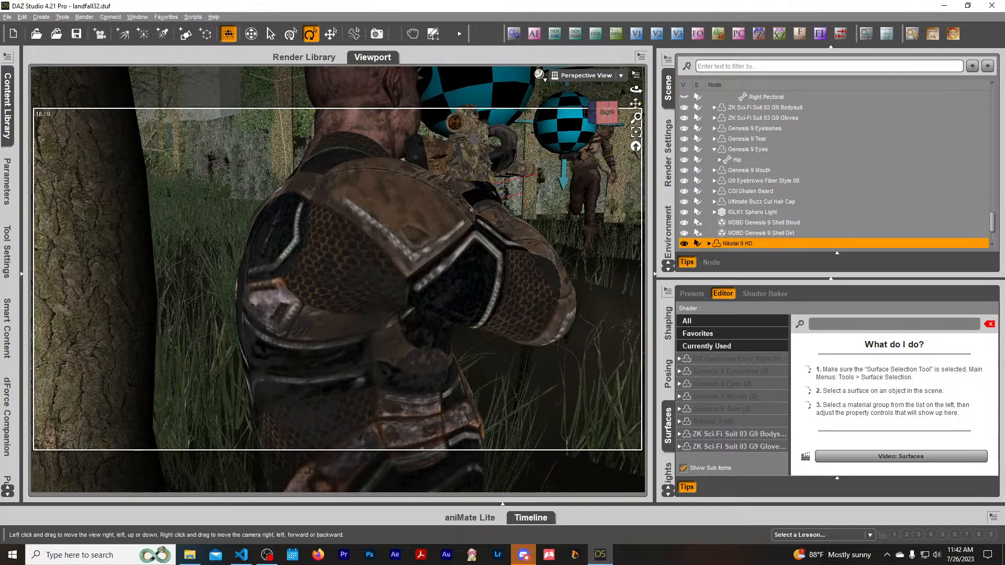
left_click_drag(635, 104, 460, 227)
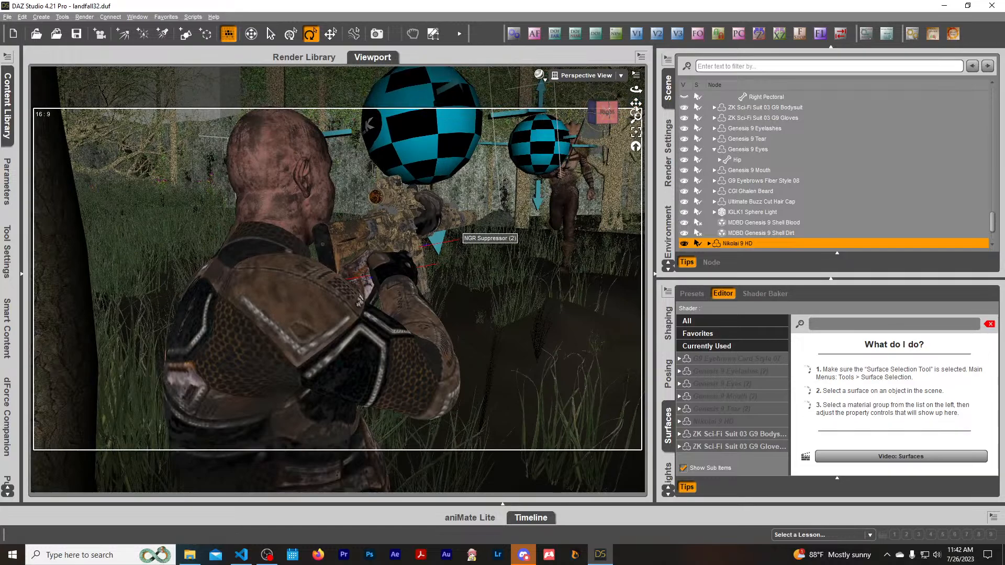
left_click_drag(635, 103, 636, 111)
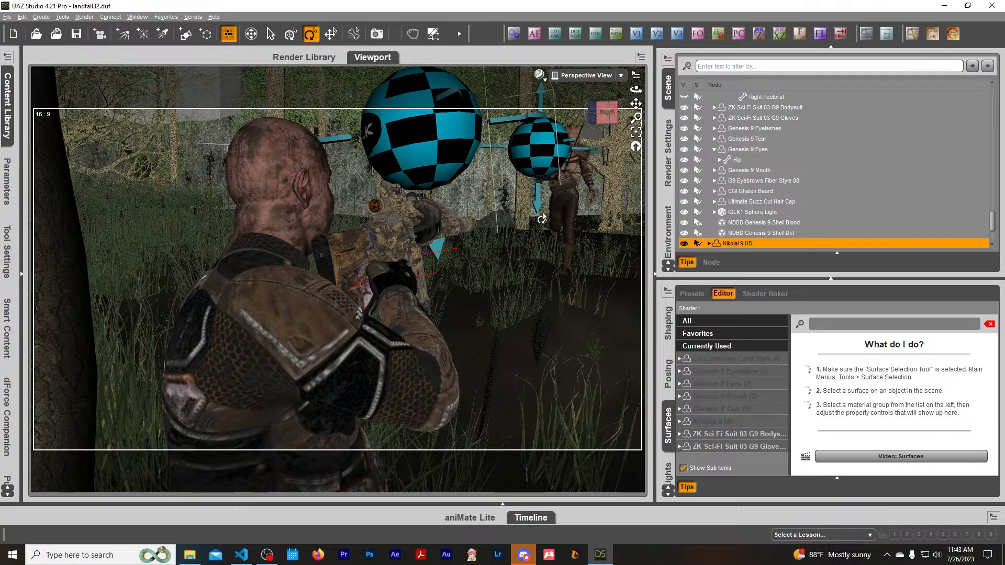
scroll(542, 218, "up", 3)
scroll(543, 219, "up", 3)
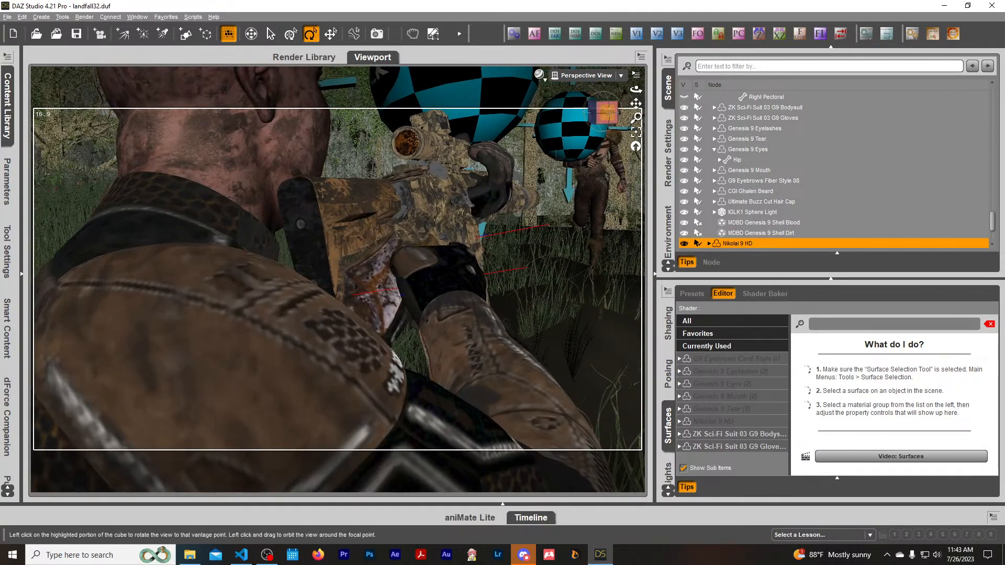
left_click_drag(605, 118, 595, 125)
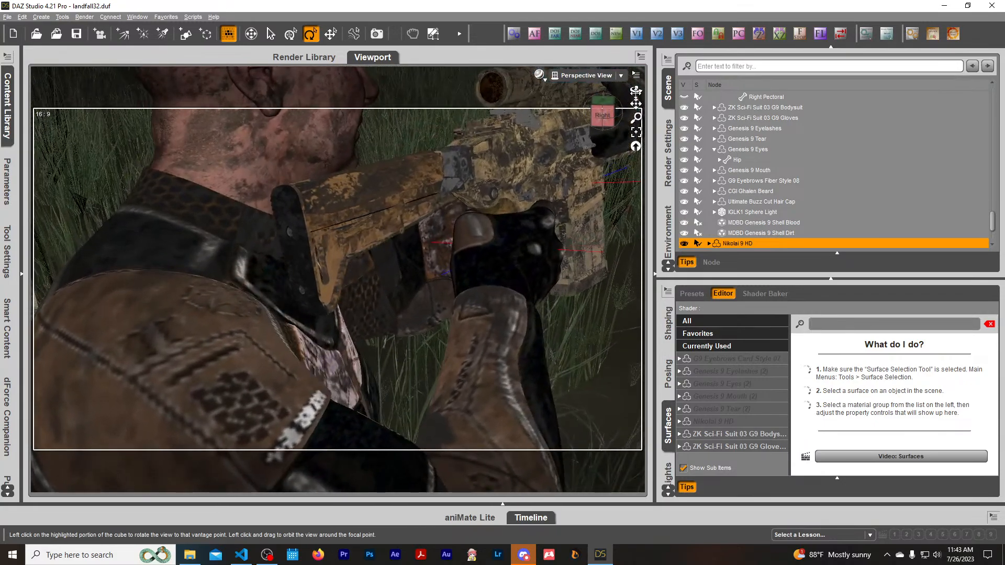
left_click(602, 116)
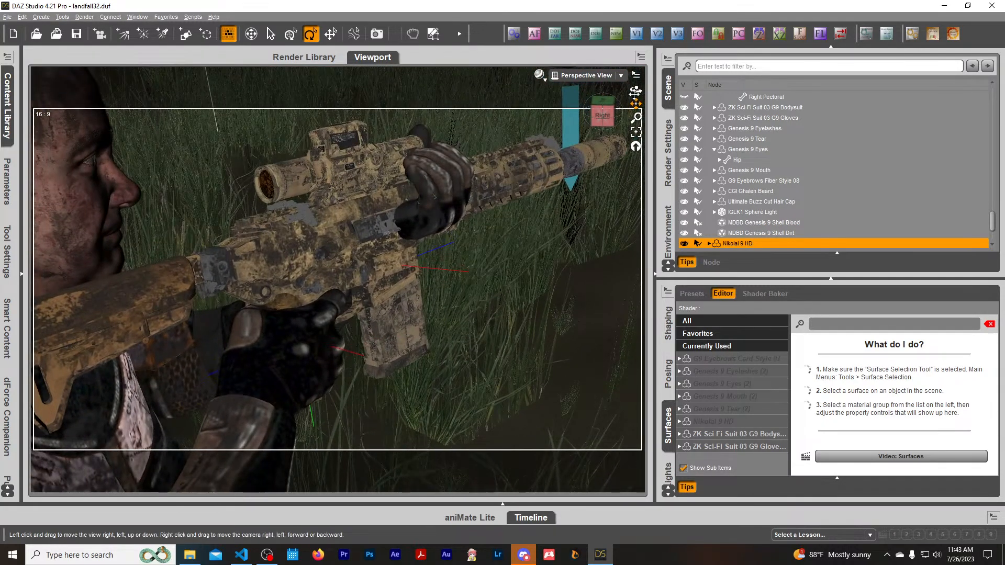
Set the Front-Back rotation of the Nikolai 9 HD figure's left upper arm to -69.85 and check the grip through Camera (65mm) 1.
left_click_drag(603, 116, 593, 155)
scroll(417, 381, "down", 5)
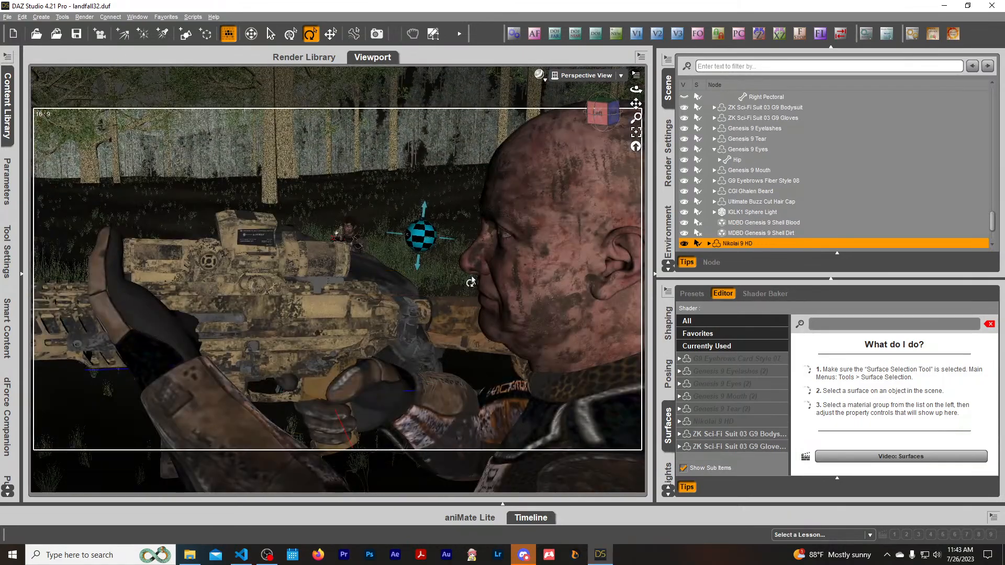
scroll(491, 266, "down", 2)
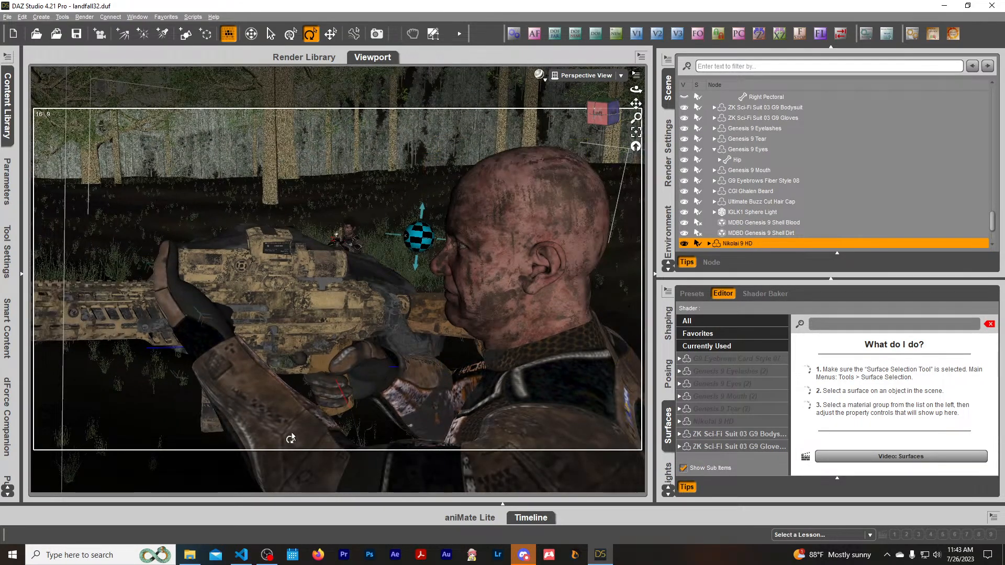
left_click(422, 476)
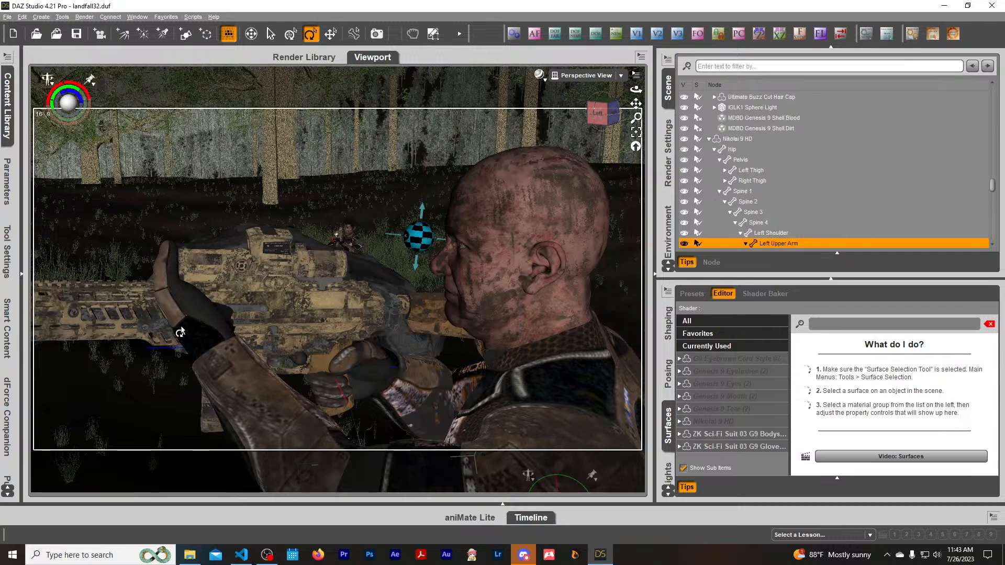
left_click(6, 178)
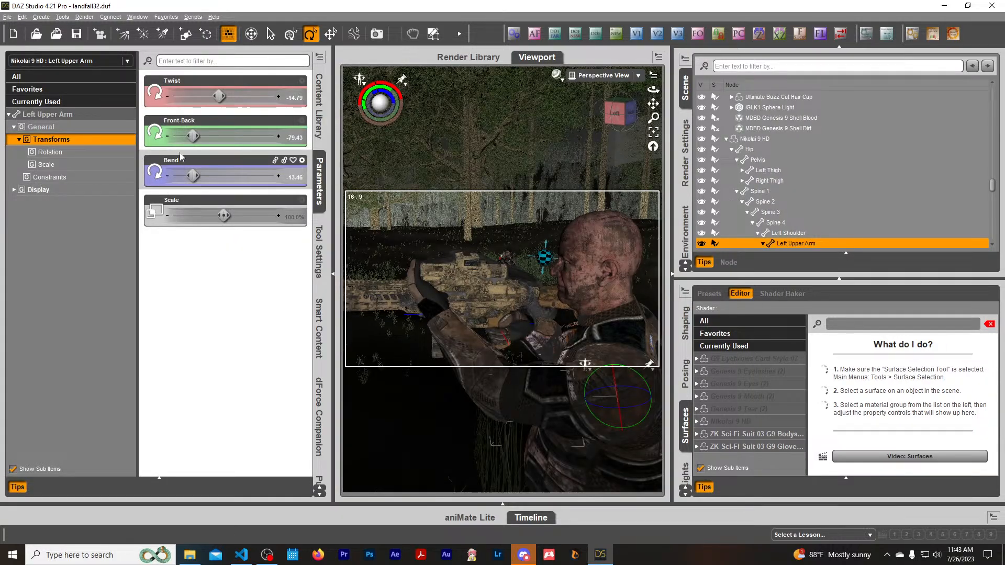
left_click_drag(198, 137, 200, 137)
left_click(607, 76)
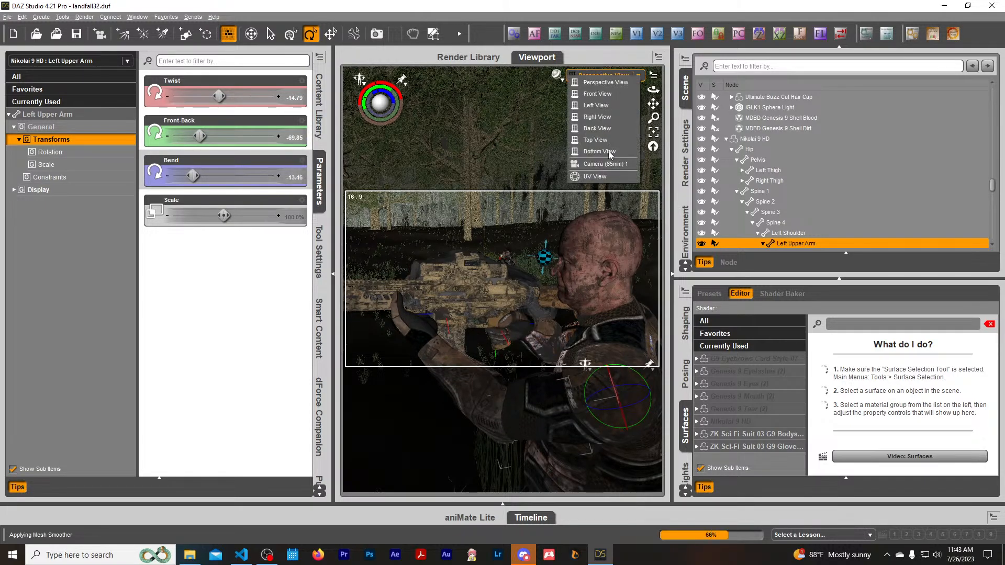
left_click(609, 166)
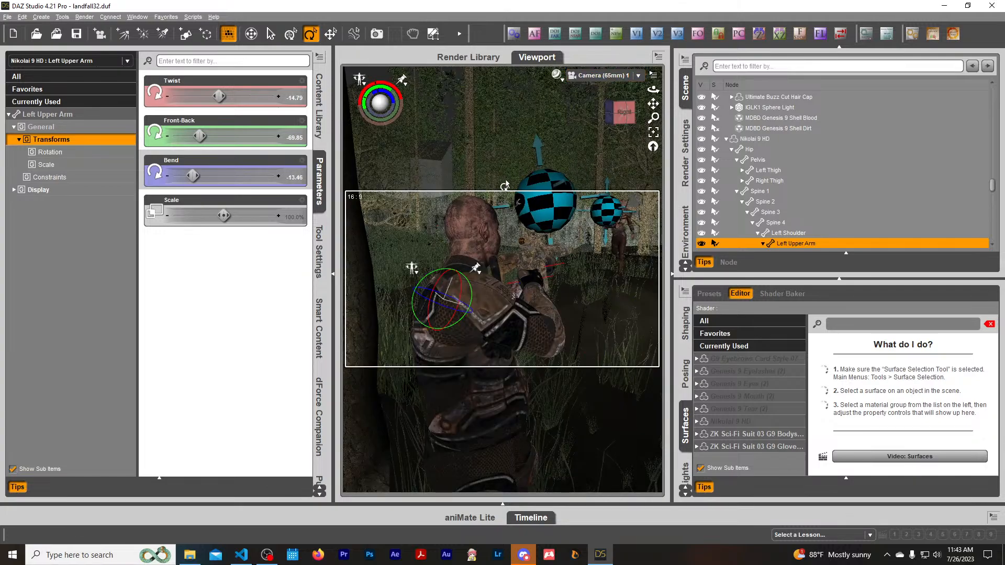
left_click(323, 180)
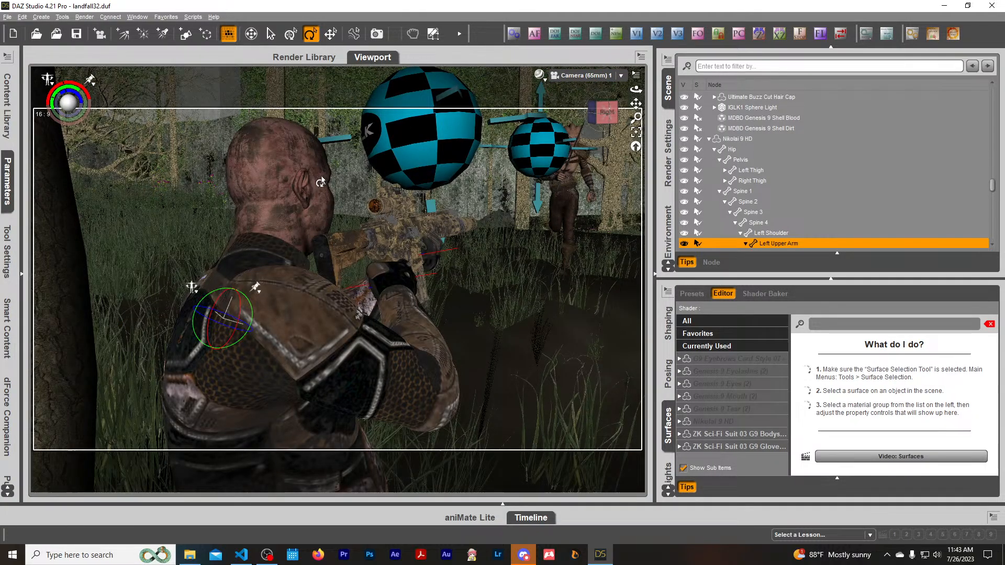
left_click(541, 76)
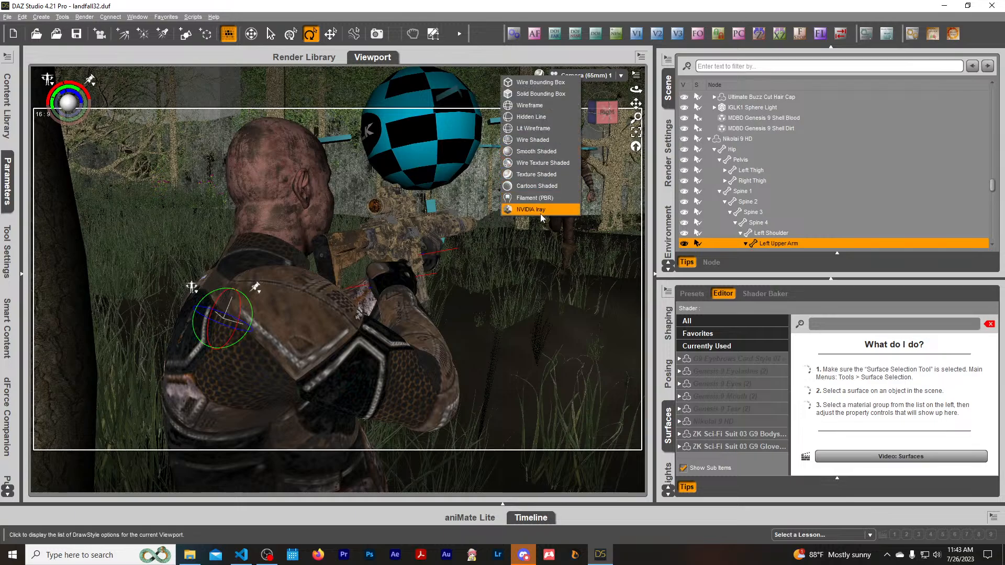
key("Escape")
Return to the Perspective View and hide the CGI Ghalen figure in the background.
left_click(581, 76)
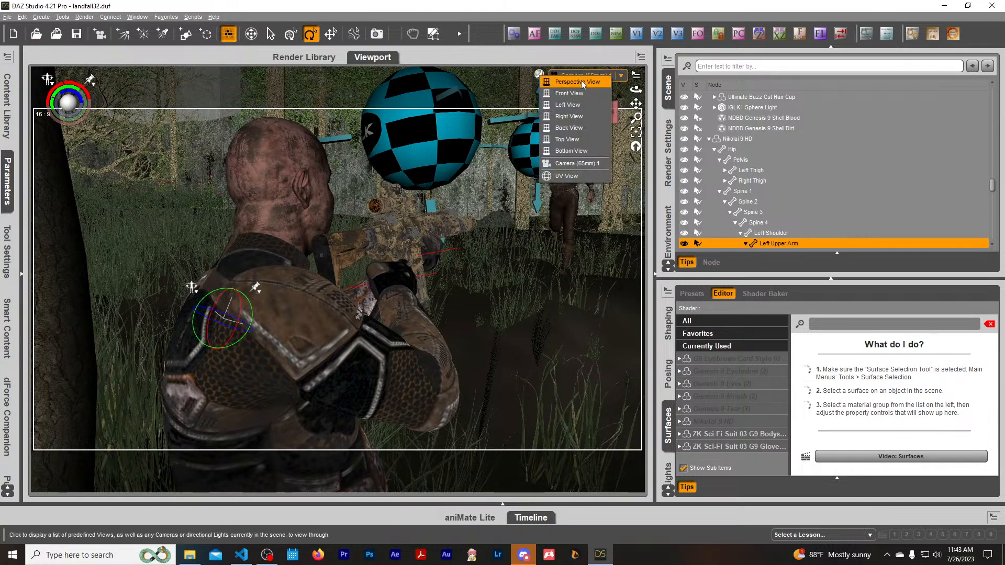
left_click(582, 84)
scroll(462, 253, "down", 5)
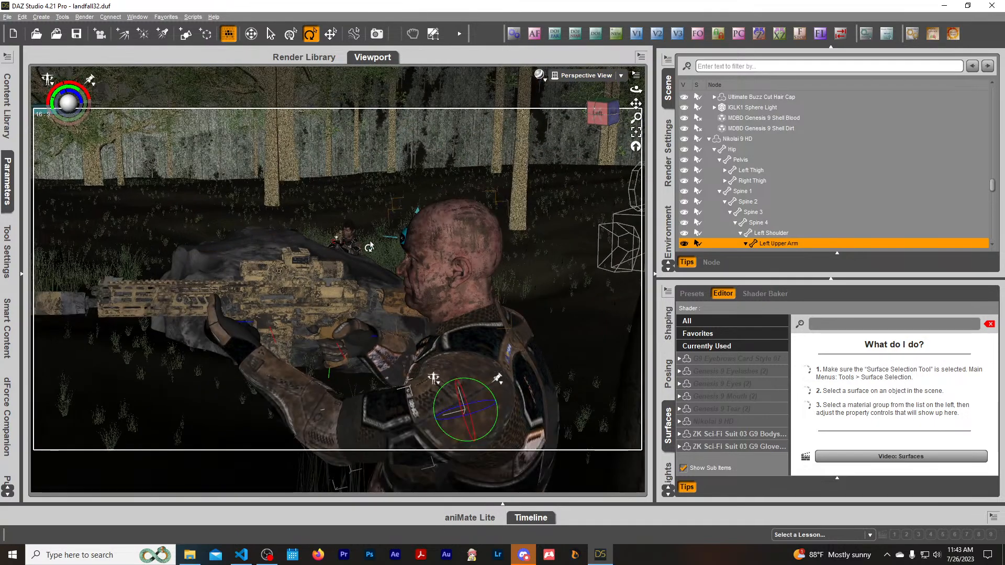
left_click(347, 242)
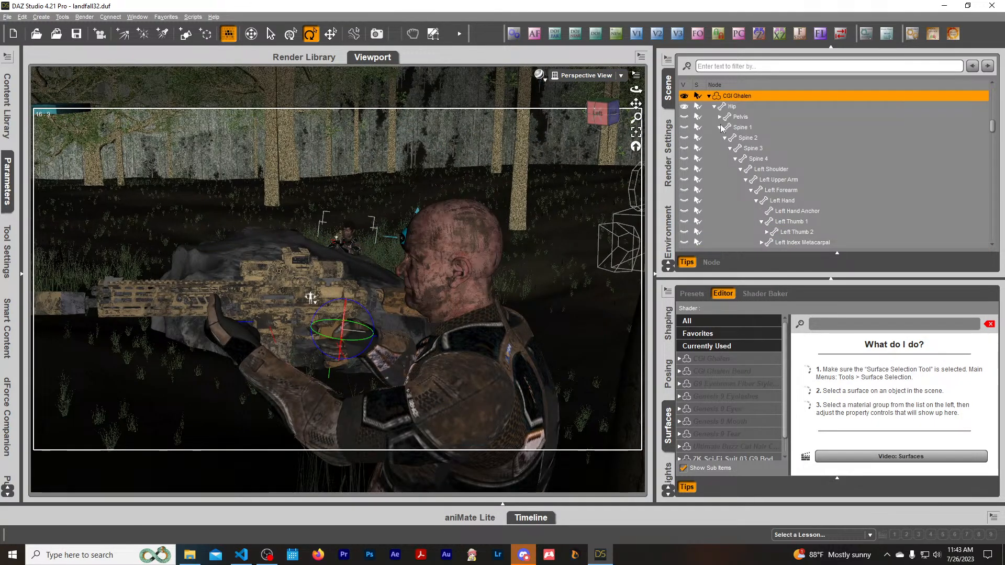
Move IGLK1 Sphere Light (2) from above the Nikolai 9 HD figure to the open area beside him, near the camera.
left_click_drag(604, 108, 510, 120)
scroll(303, 336, "down", 5)
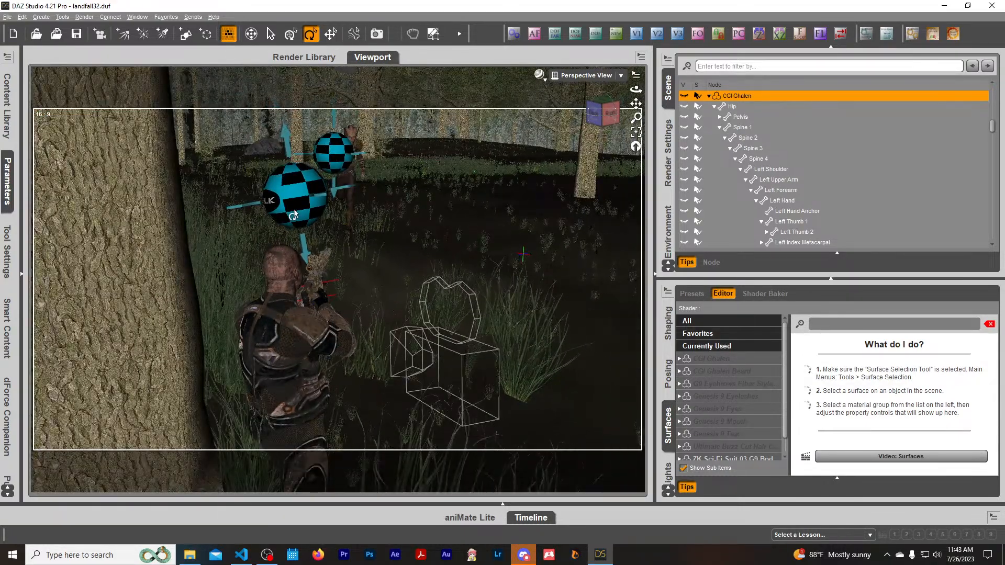
left_click(293, 215)
left_click(330, 33)
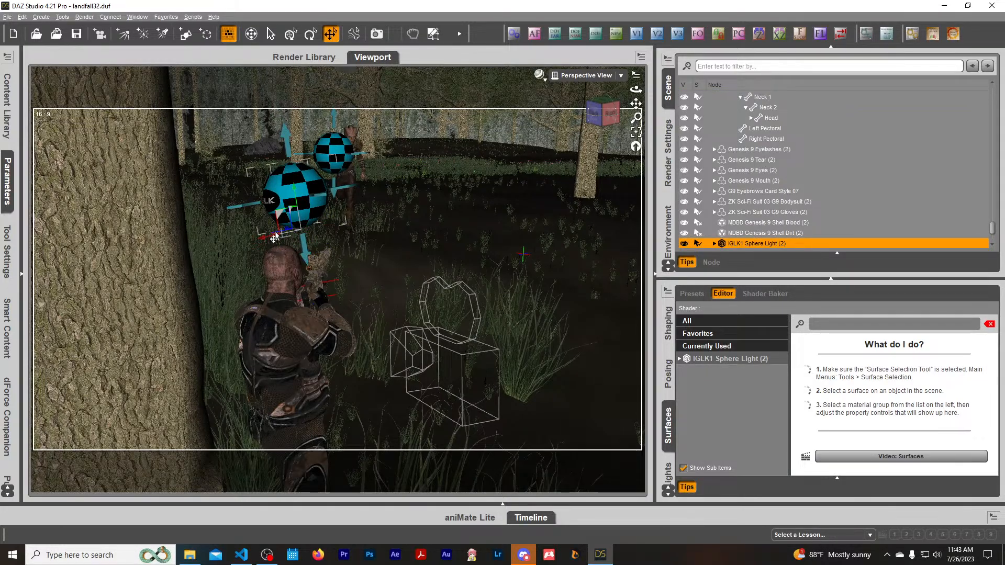
left_click_drag(274, 238, 477, 286)
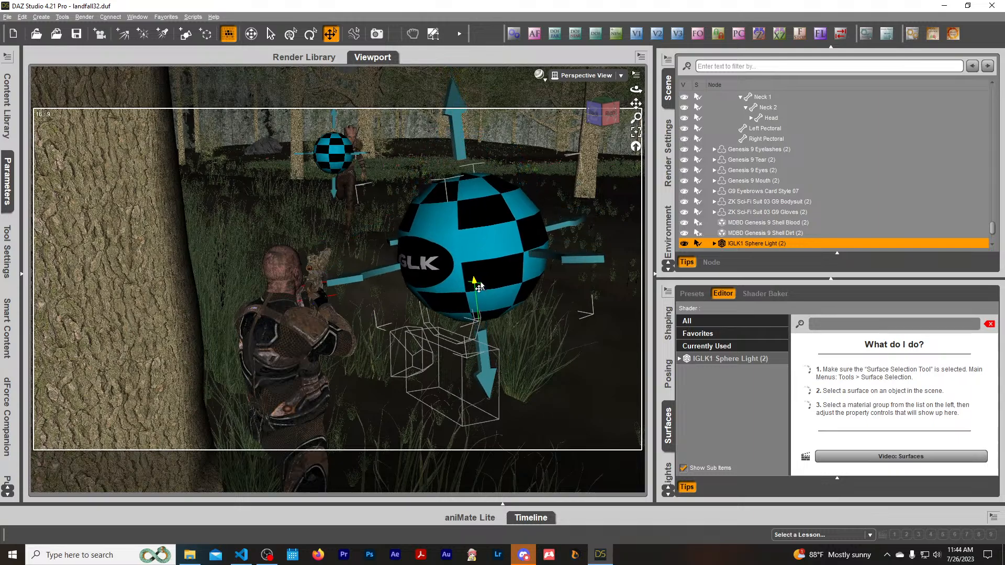
Preview the shot through Camera (65mm) 1 in the NVIDIA Iray draw style.
left_click(601, 79)
left_click(595, 162)
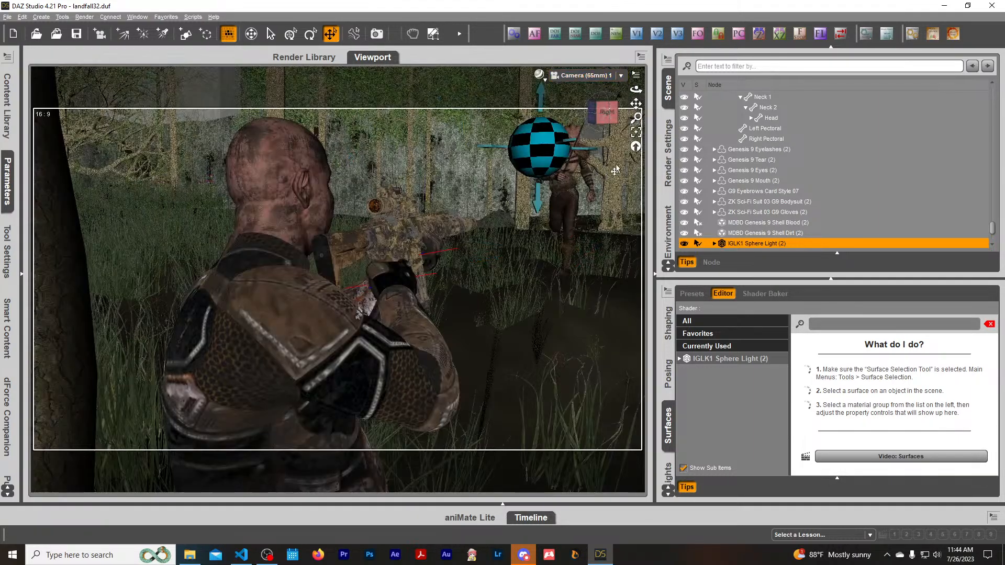
left_click(540, 75)
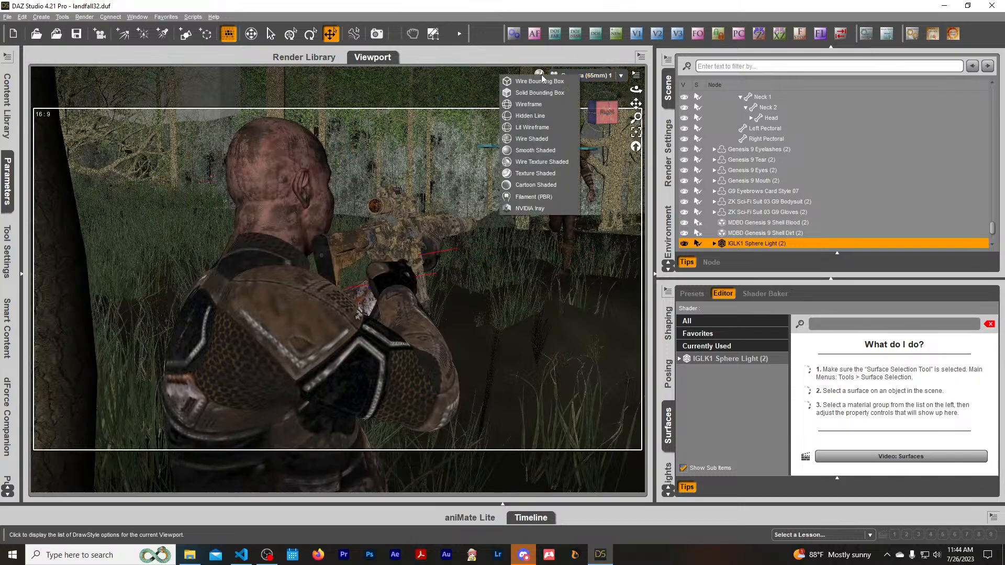
left_click(549, 202)
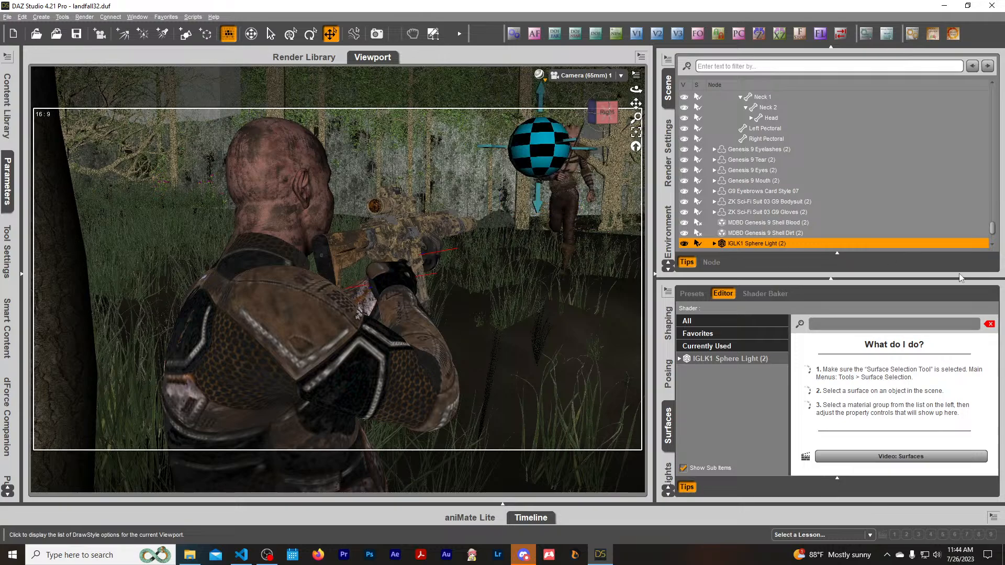
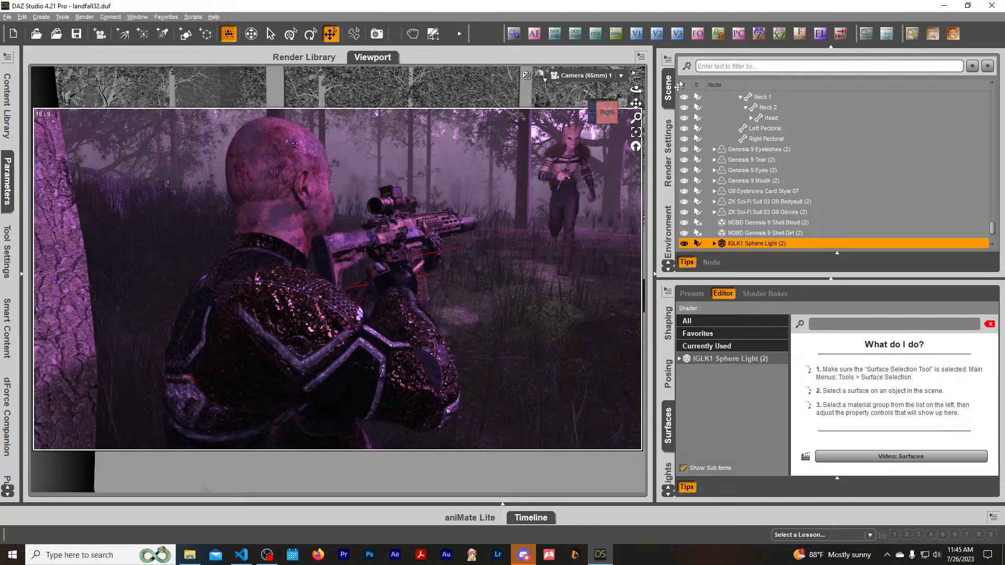
Focus the camera on the Manilekk figure and set its F-stop to 35 (10 and 1/3 stops).
left_click(562, 171)
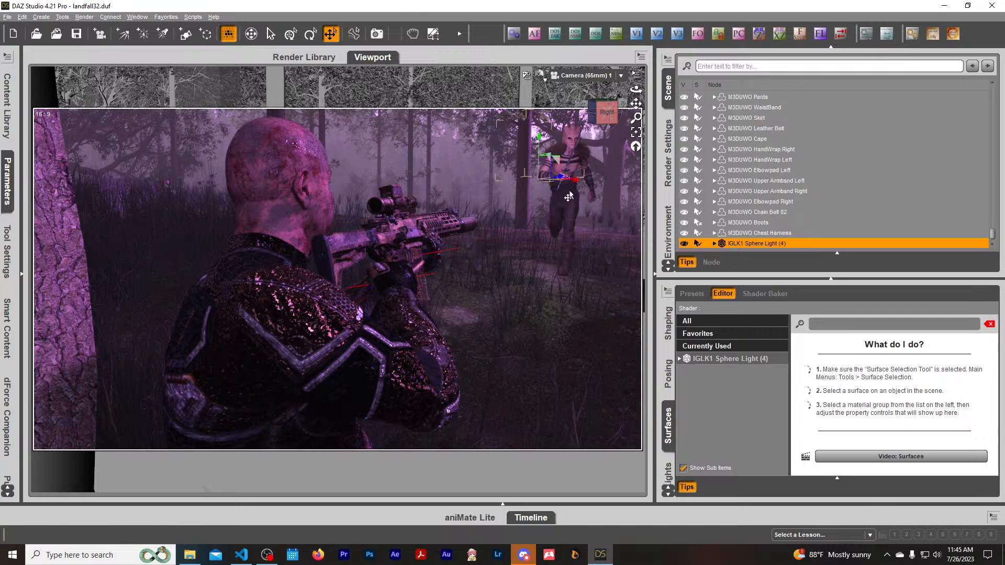
left_click(571, 205)
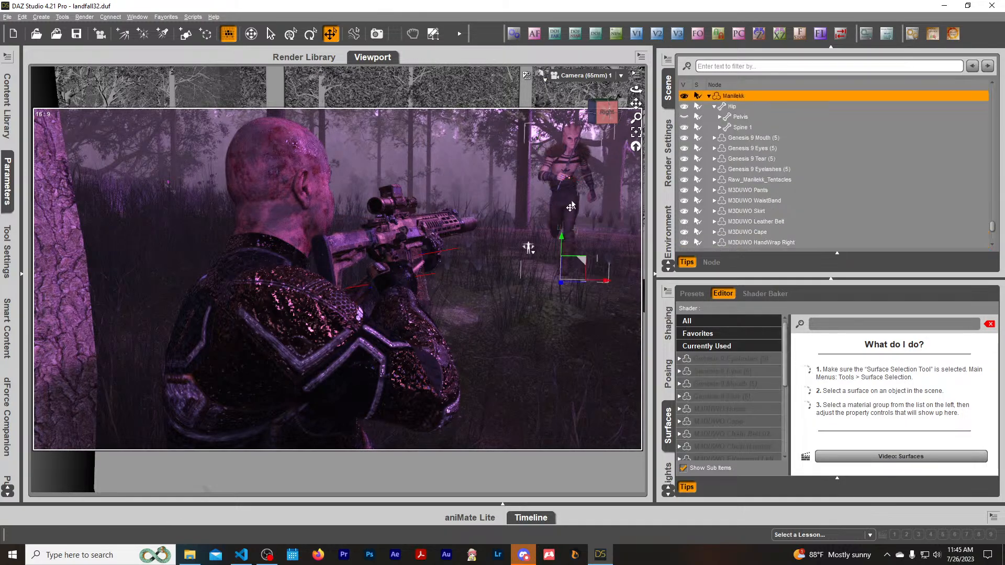
left_click(535, 33)
left_click(502, 282)
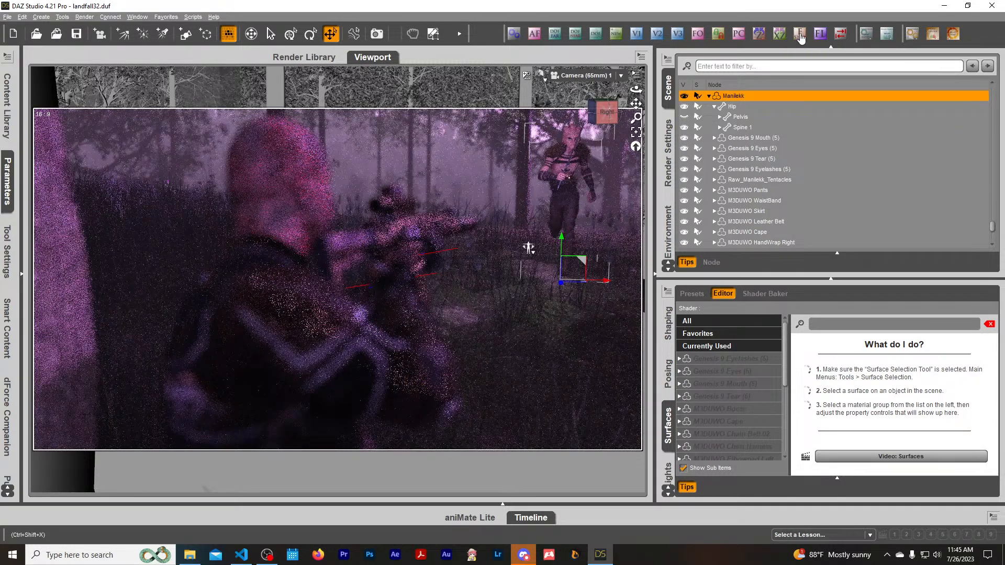
left_click(633, 232)
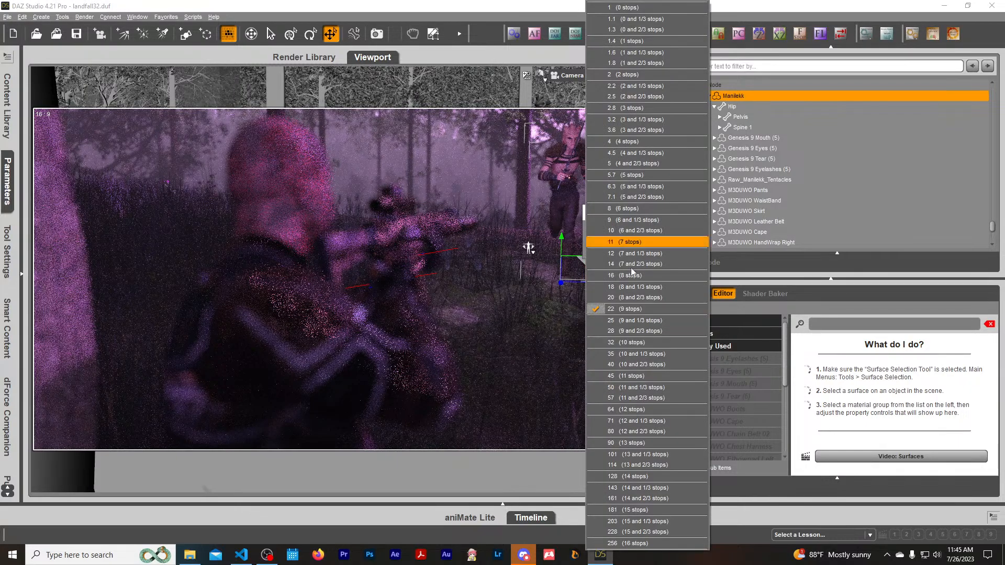
left_click(634, 354)
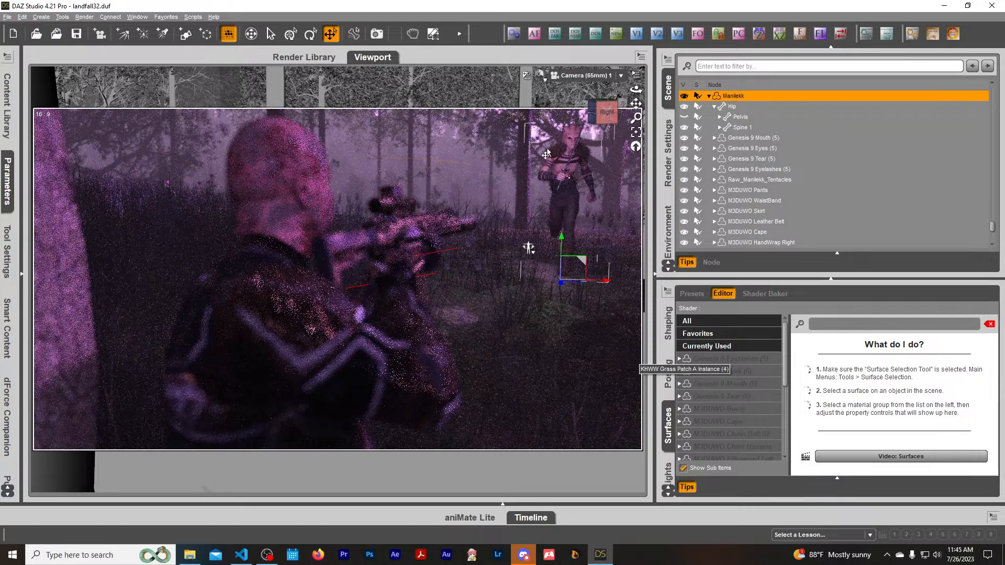
Switch the viewport to Texture Shaded and rotate the Manilekk figure about its vertical axis toward the shooter.
left_click(541, 77)
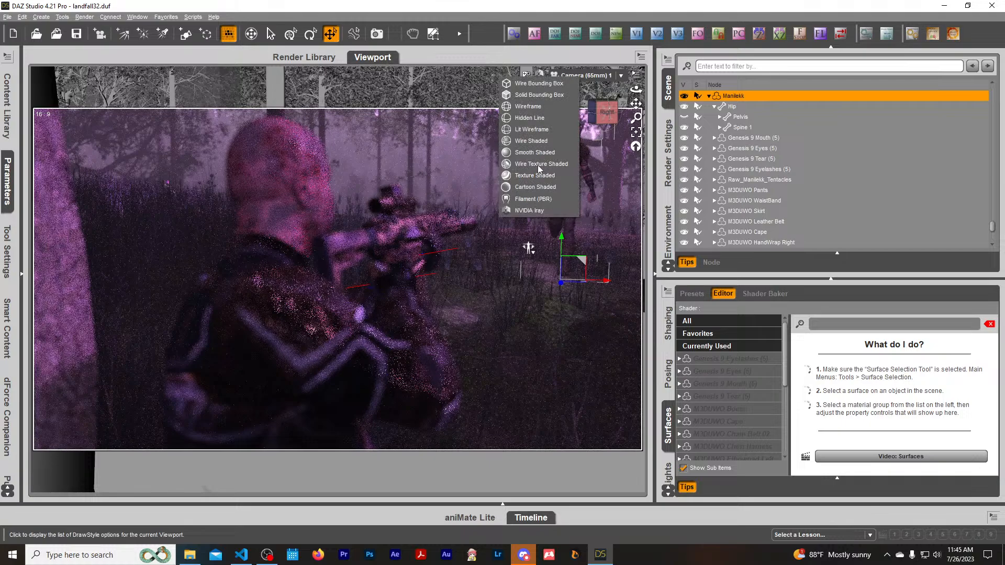
left_click(534, 174)
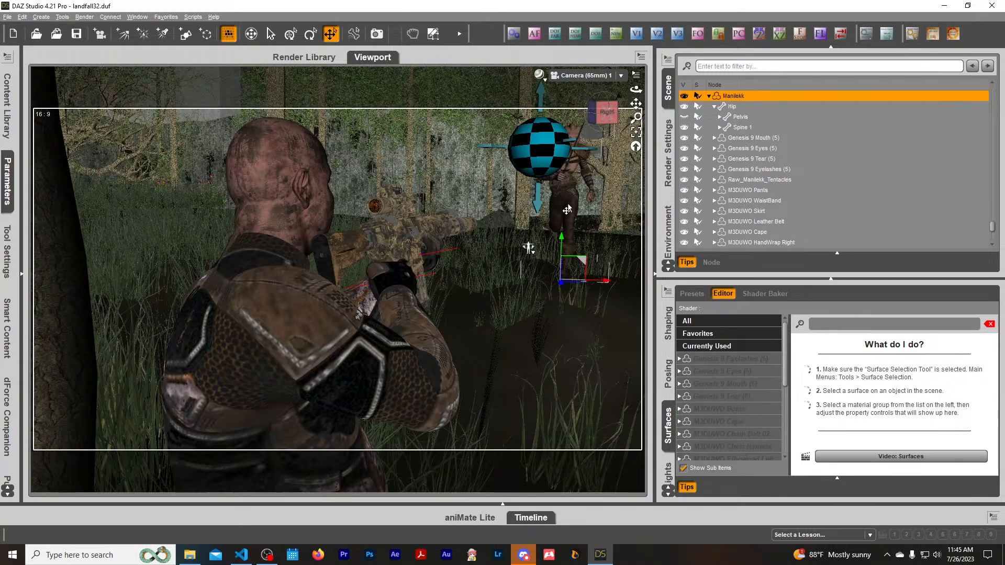
left_click(310, 33)
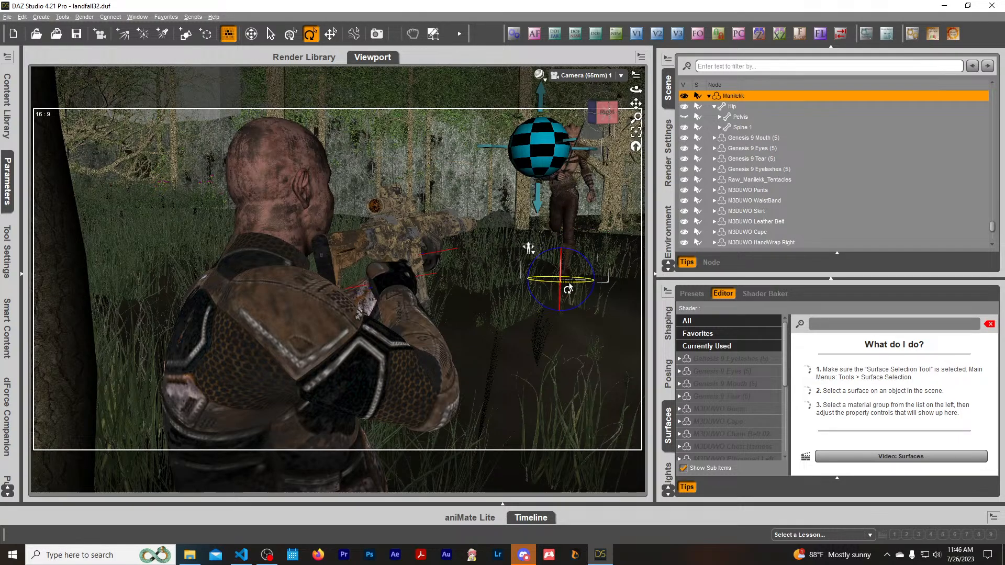
left_click_drag(568, 288, 565, 289)
left_click_drag(567, 285, 572, 289)
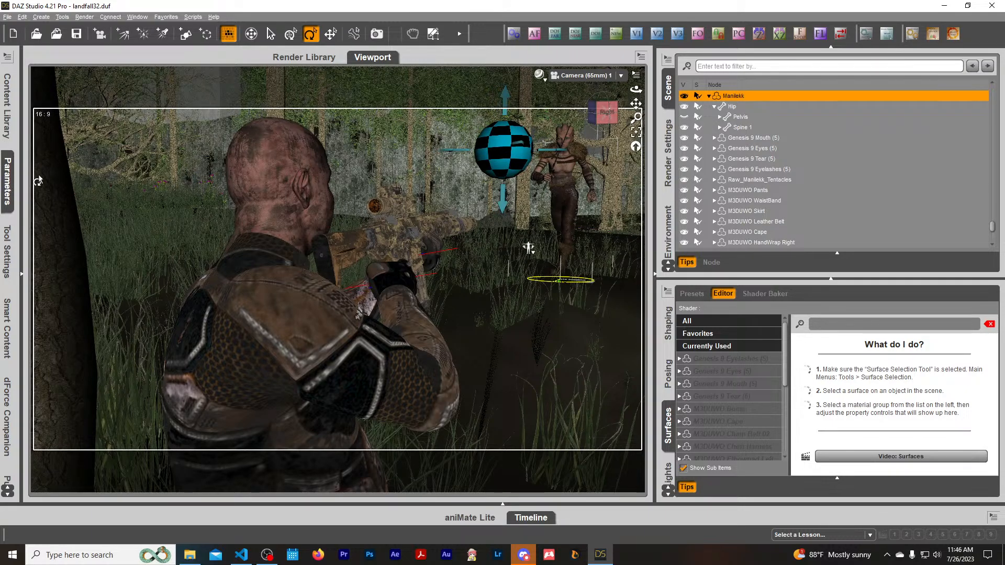
Search all installed products for "fire" and show the props of Iray FireFight to locate KAFF Flash.
left_click(12, 176)
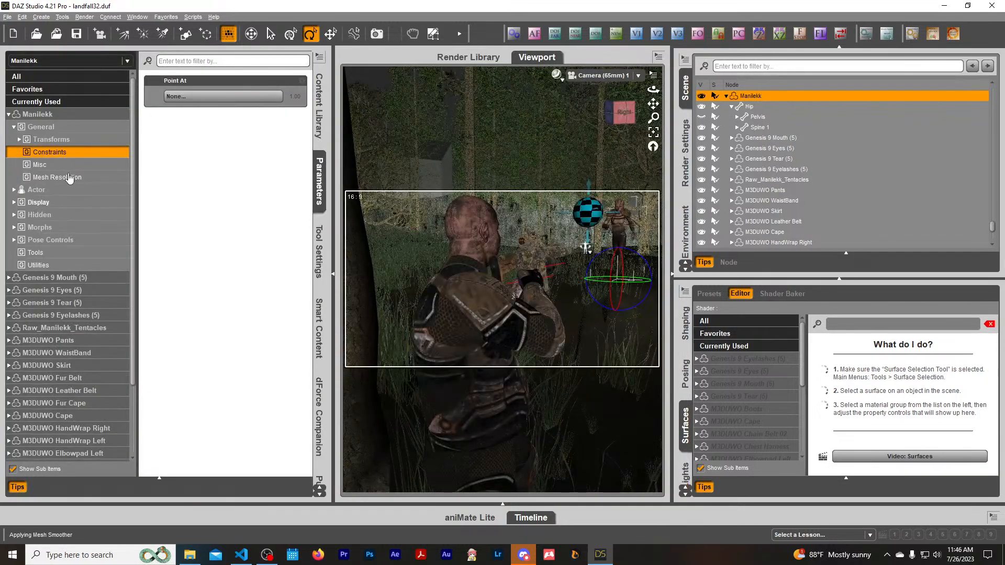
left_click(319, 328)
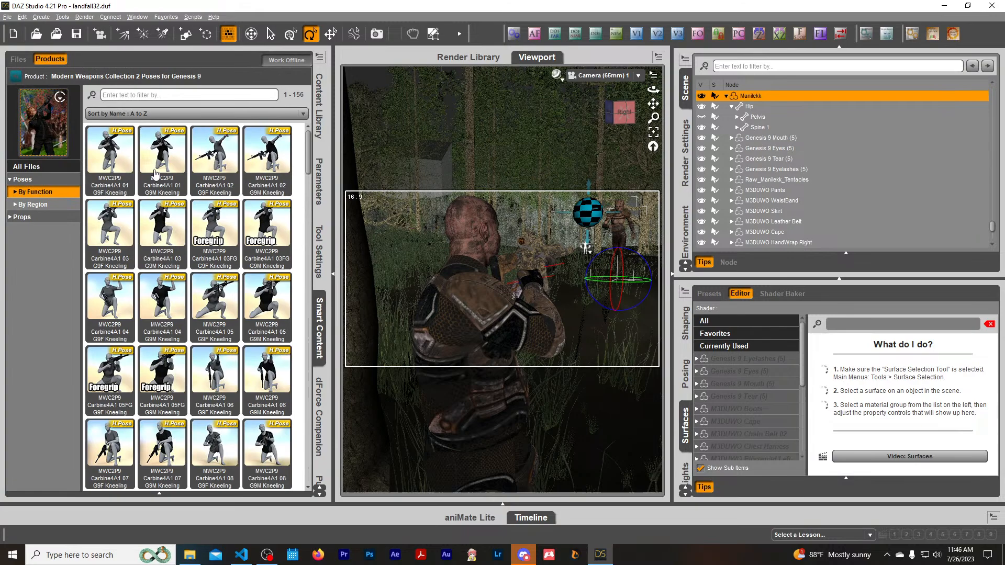
left_click(14, 78)
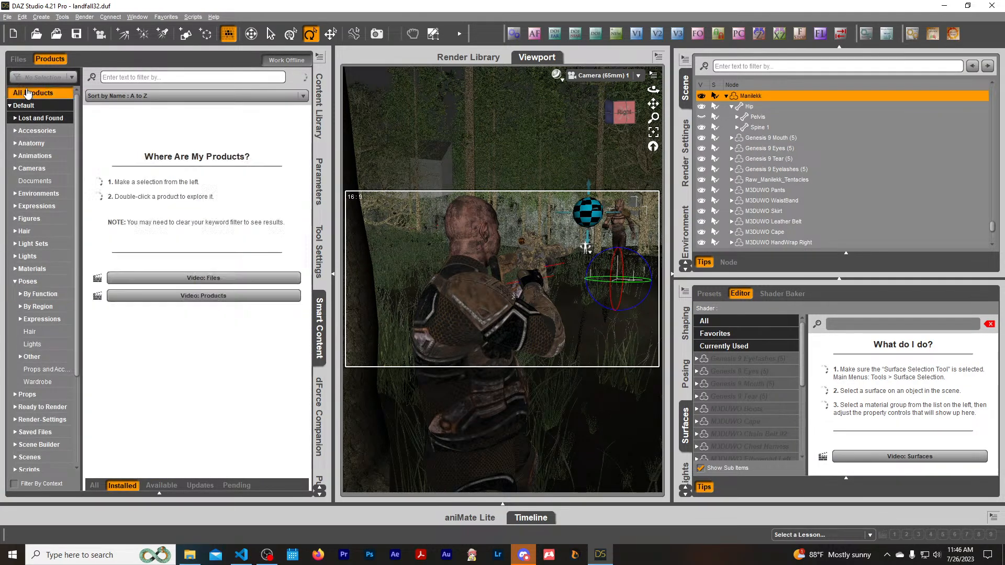
left_click(145, 78)
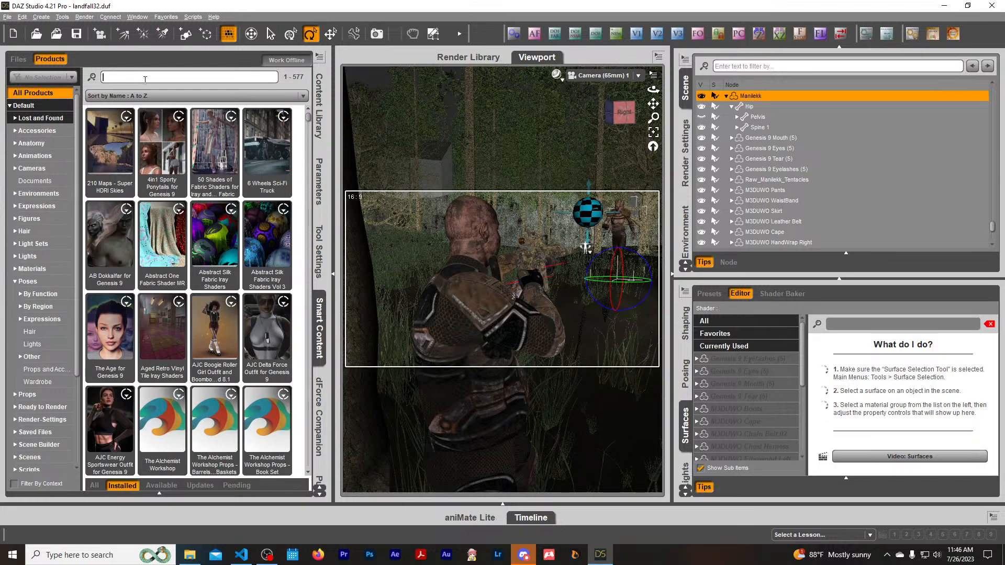
type("fire")
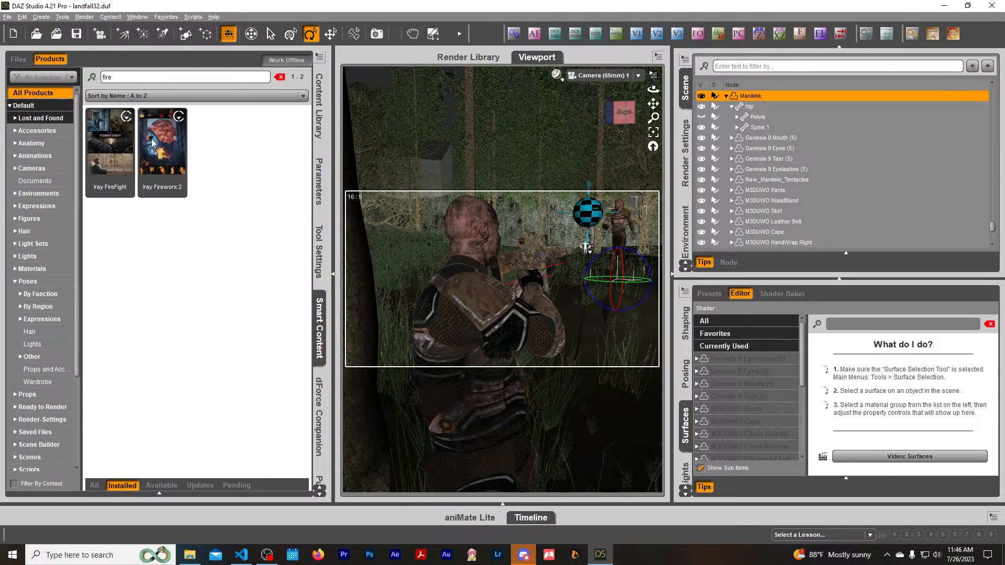
double_click(125, 145)
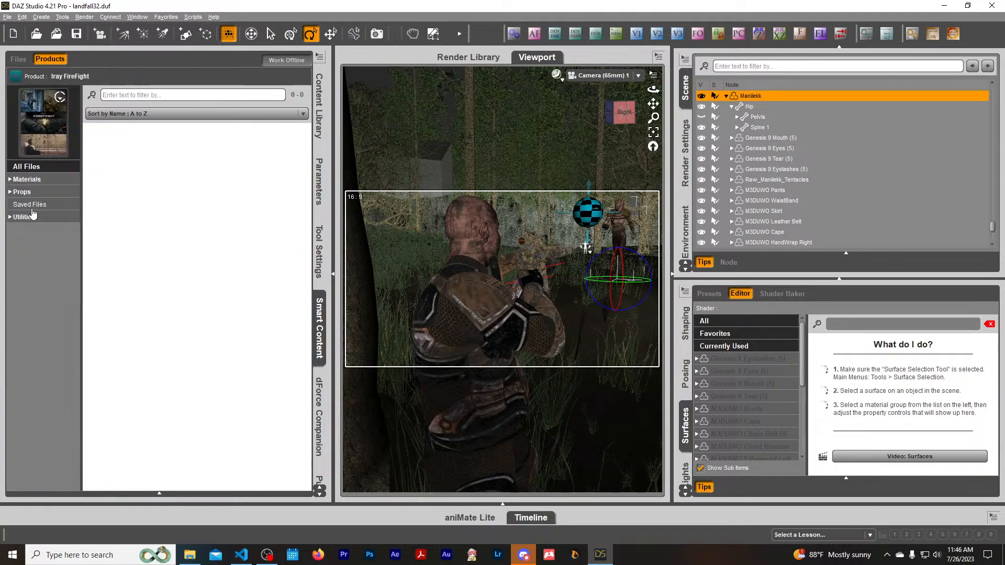
left_click(27, 192)
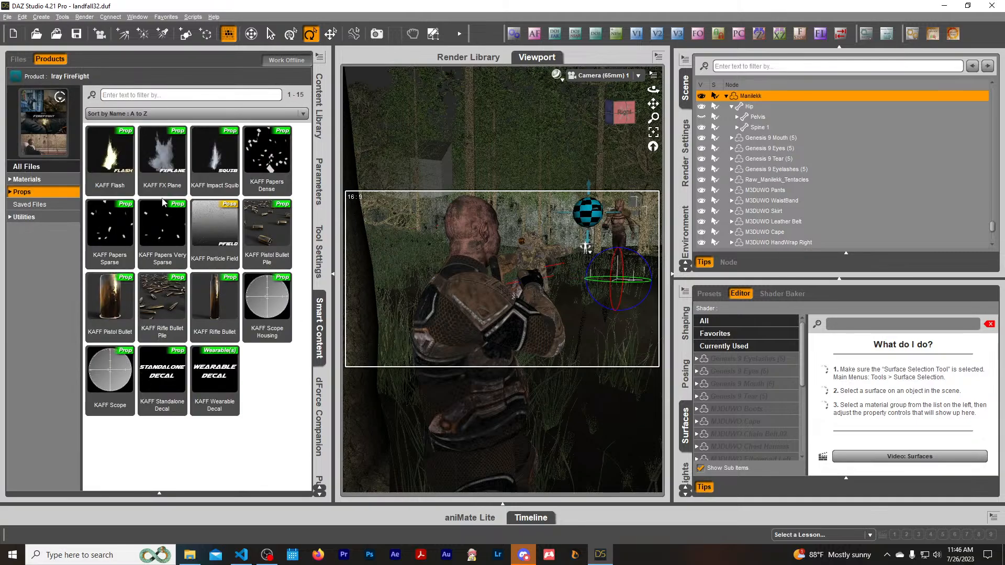
mouse_move(124, 157)
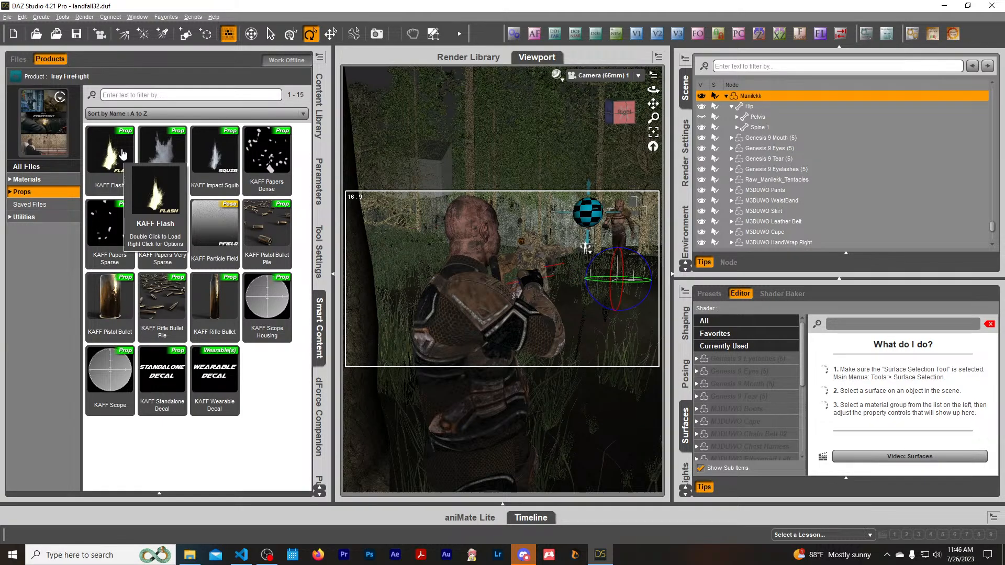
Load the KAFF Flash prop into the scene.
double_click(110, 149)
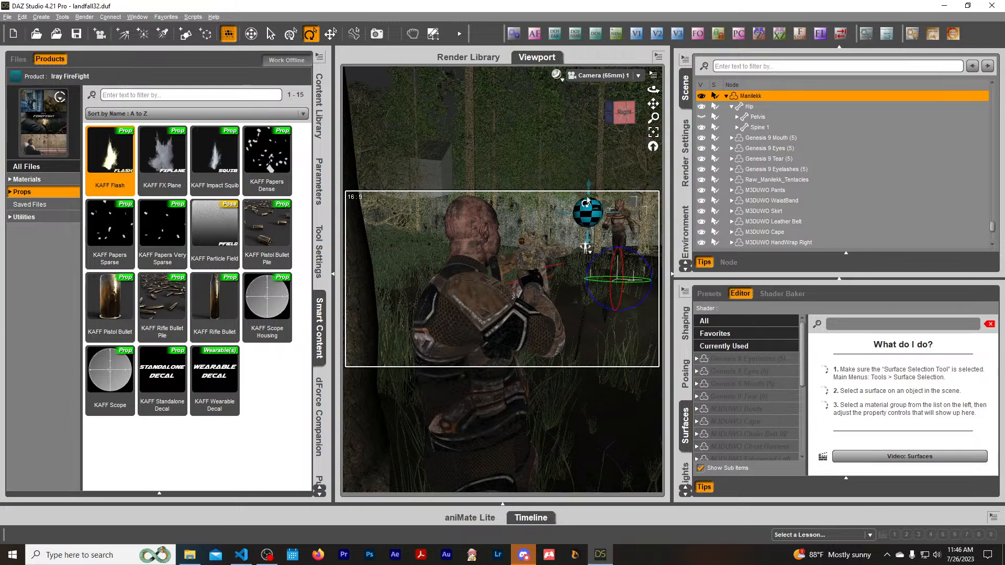
Set Nikolai 9 HD's Spine 3 Side-Side to about 6.87 and its Bend to about -1.67 to turn the torso.
left_click(447, 386)
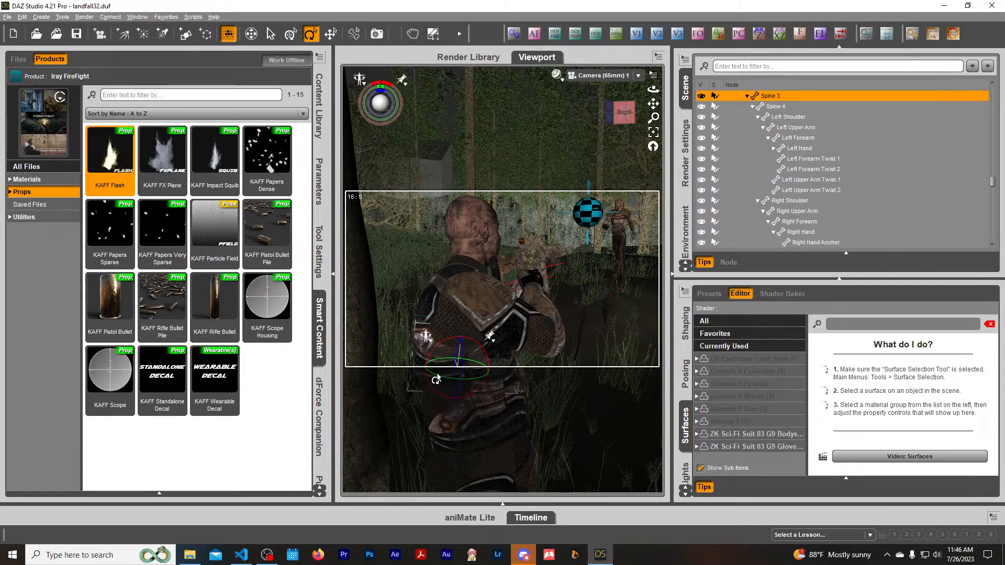
left_click(325, 187)
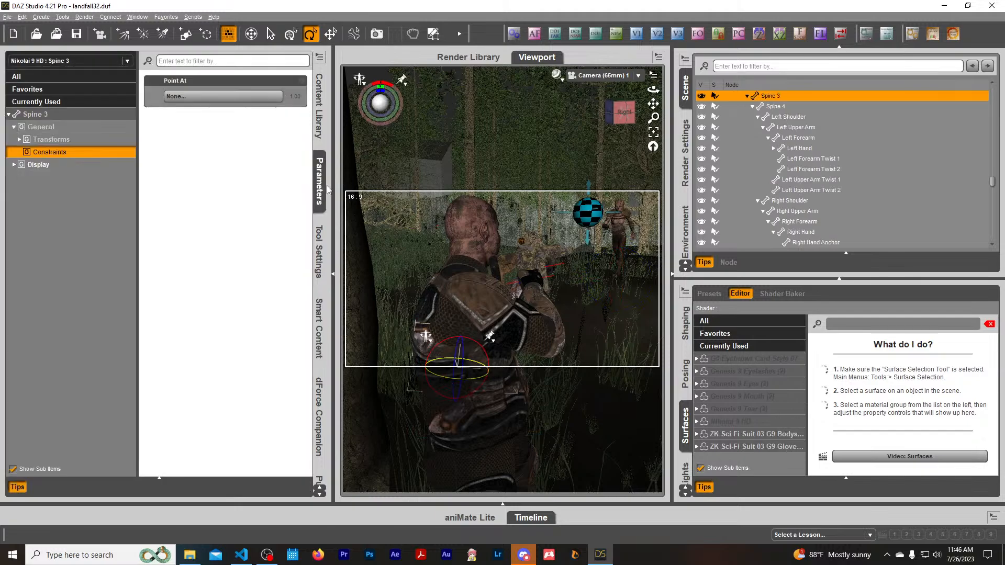
left_click(50, 114)
left_click(218, 177)
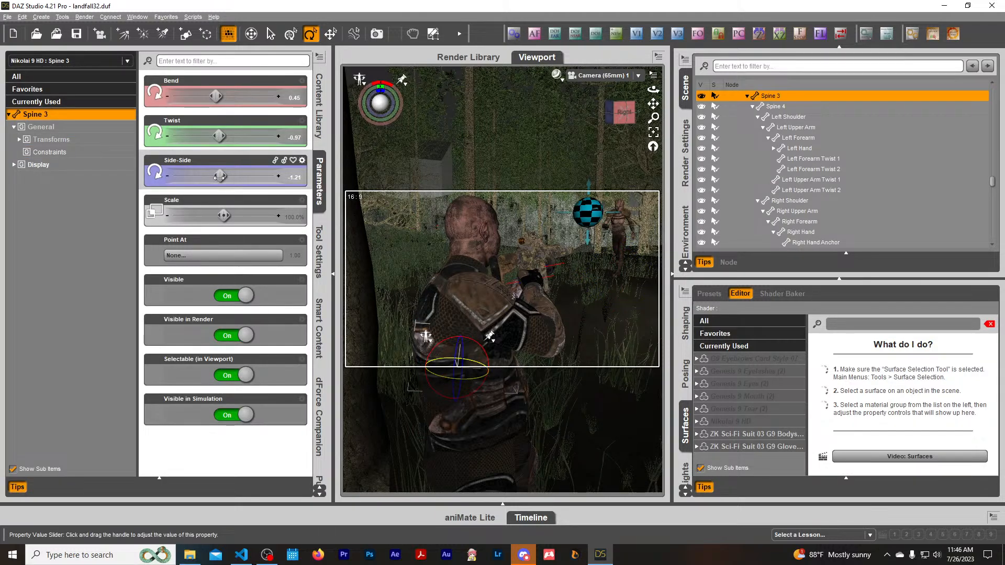
left_click_drag(220, 177, 242, 177)
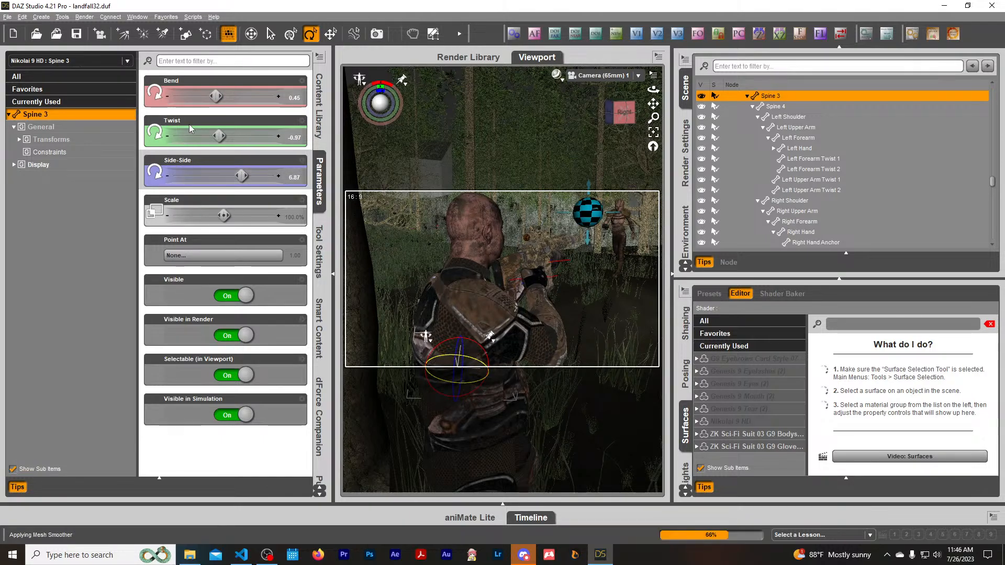
left_click_drag(212, 100, 212, 98)
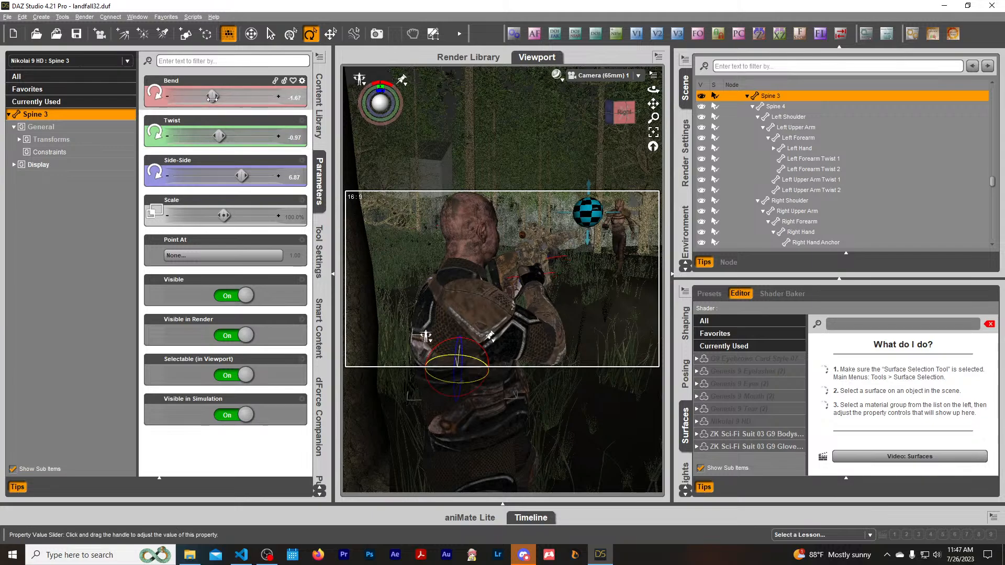
left_click(317, 179)
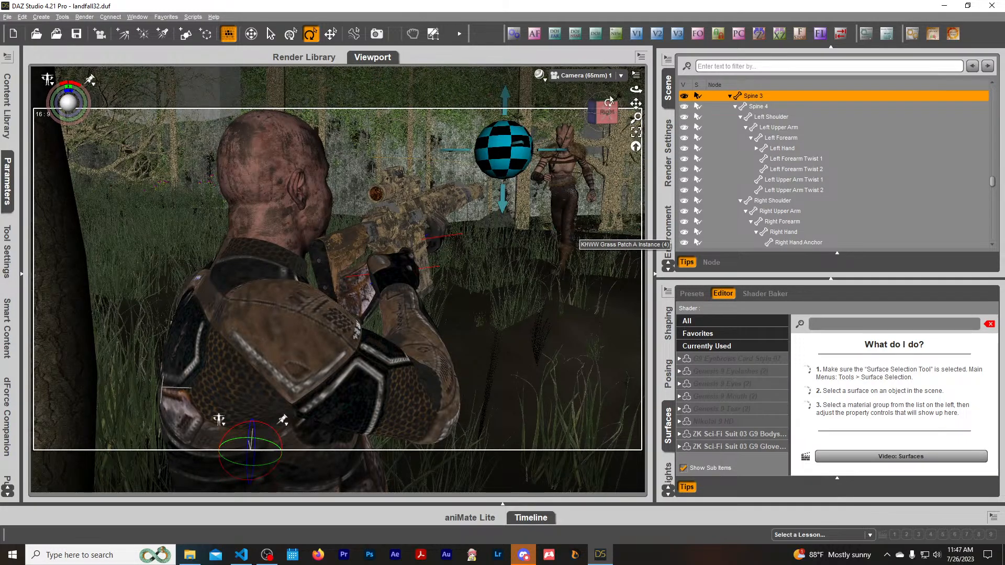
Switch to Perspective View and move Muzzle Flash (2) up off the ground and across to the front end of the rifle.
scroll(792, 204, "down", 10)
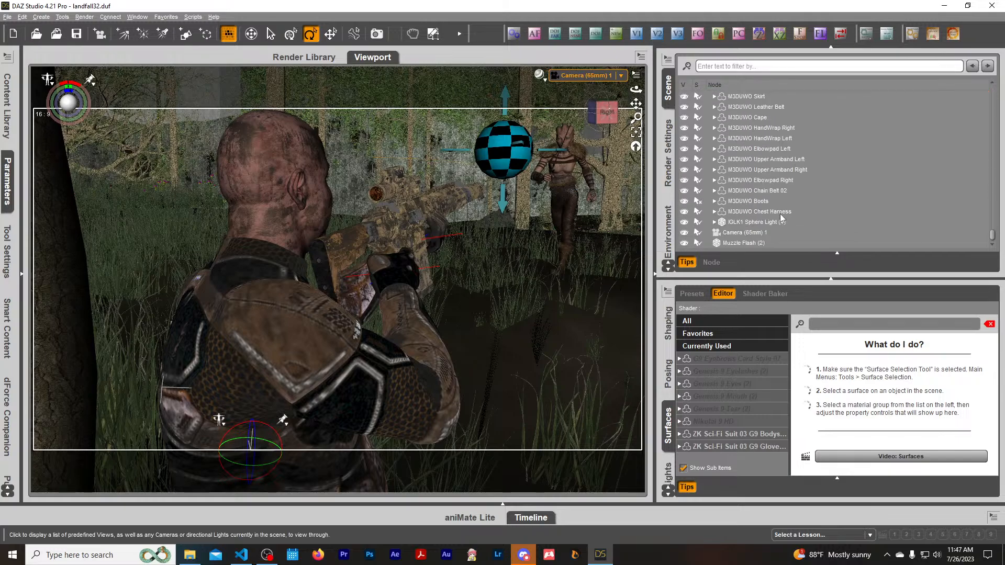
left_click(747, 246)
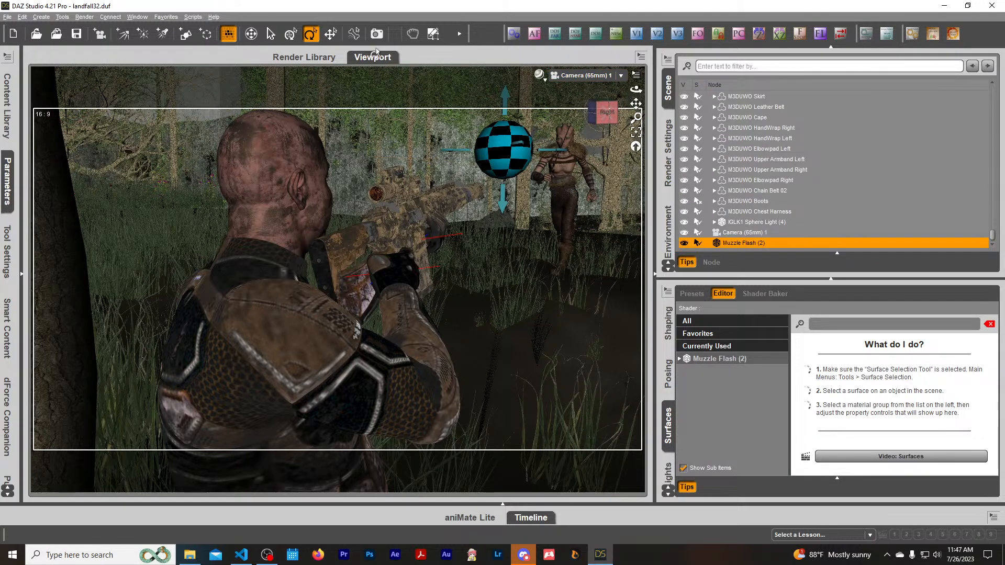
left_click(331, 35)
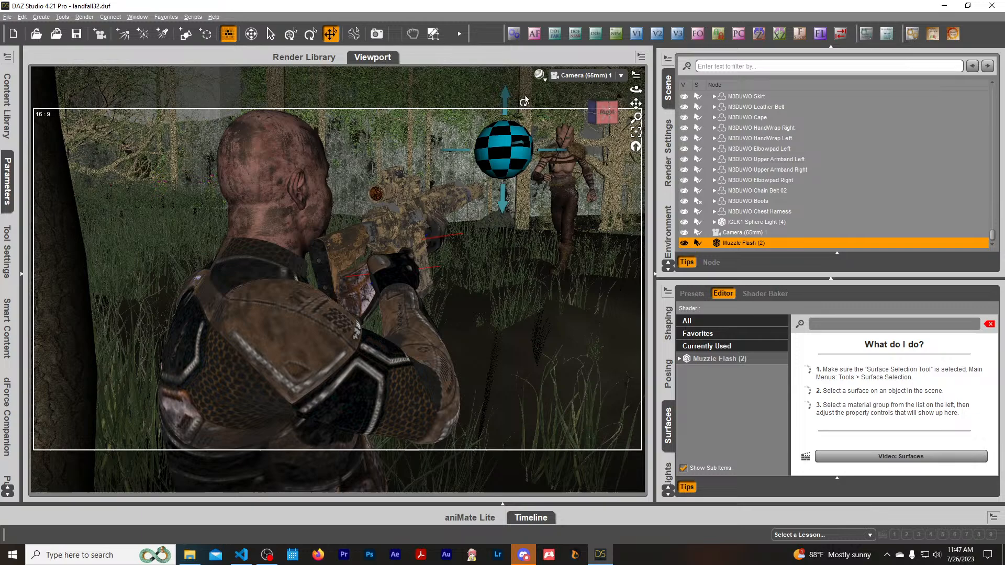
left_click(570, 78)
left_click(573, 84)
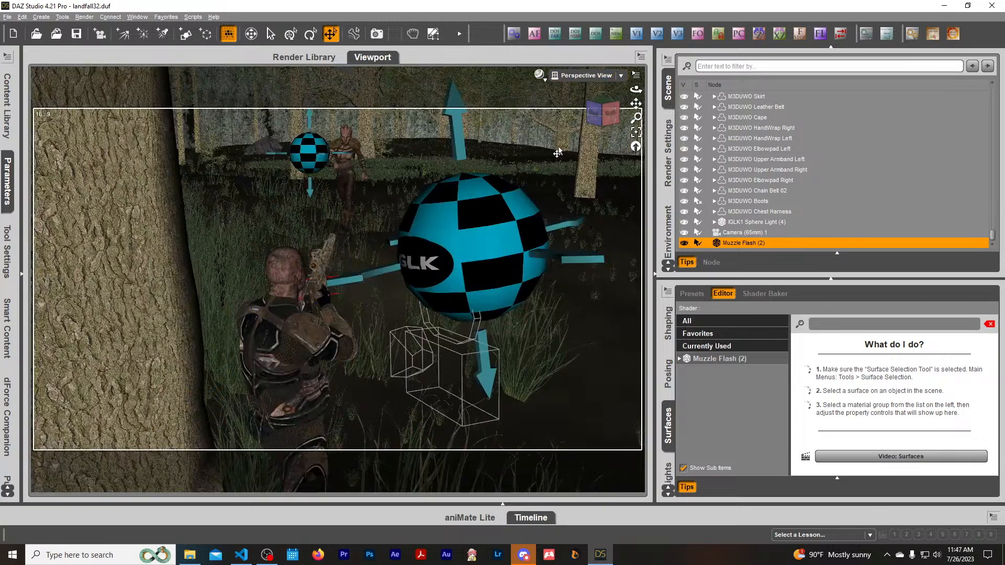
left_click_drag(600, 121, 594, 101)
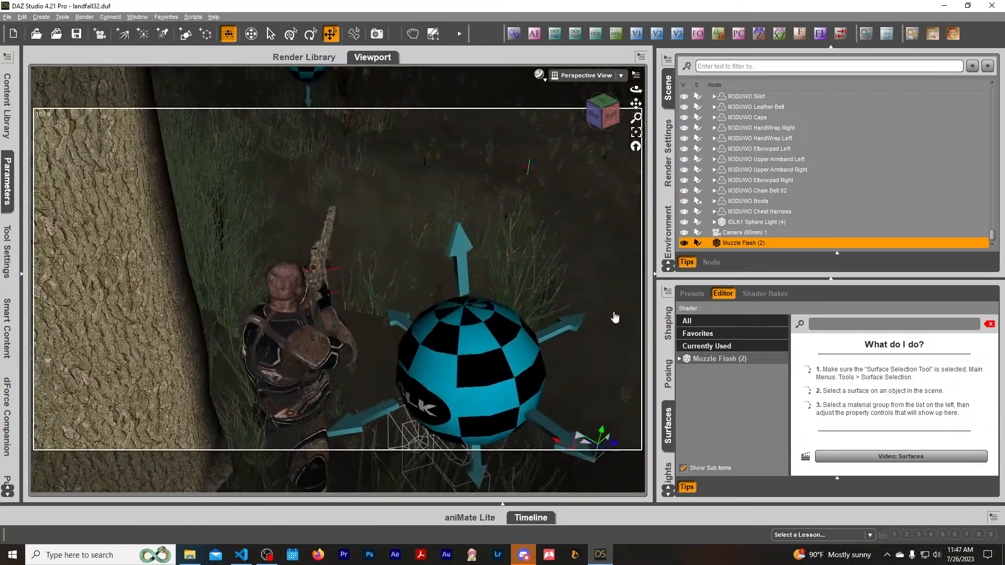
left_click_drag(599, 438, 638, 252)
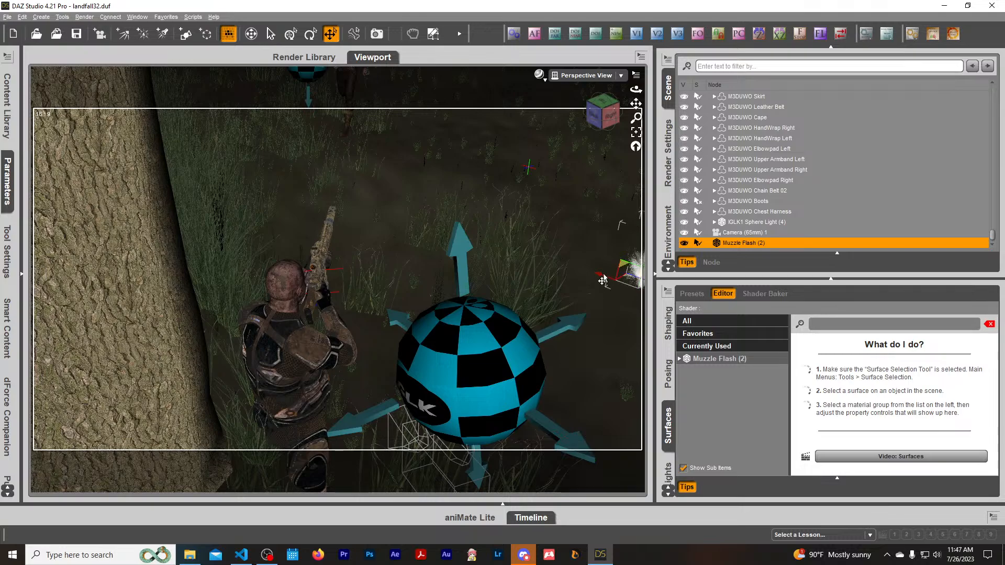
left_click_drag(598, 281, 340, 203)
Bring the muzzle flash closer to the tip of the suppressor by correcting its position from the right, front and opposite sides.
scroll(342, 186, "up", 4)
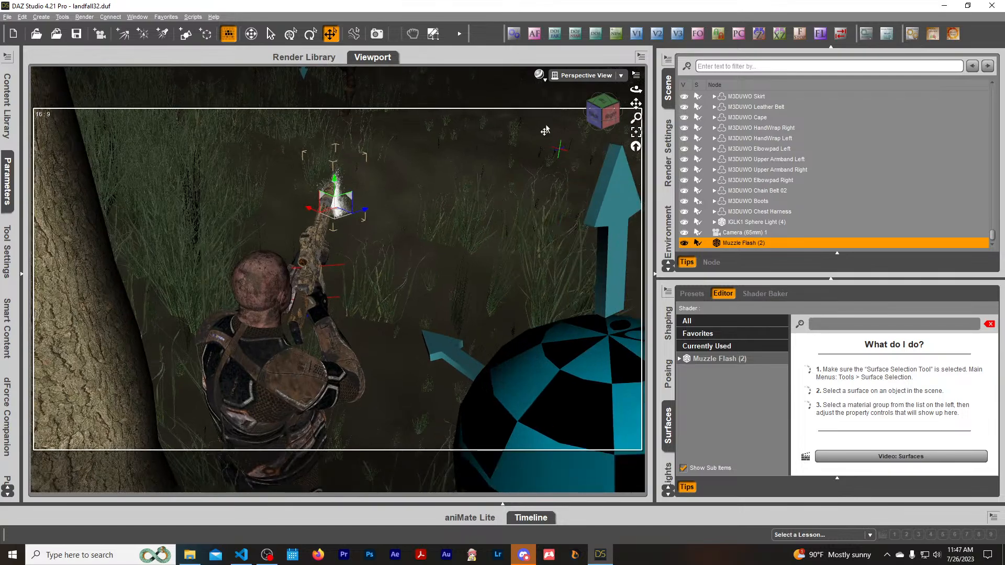
left_click_drag(602, 120, 590, 158)
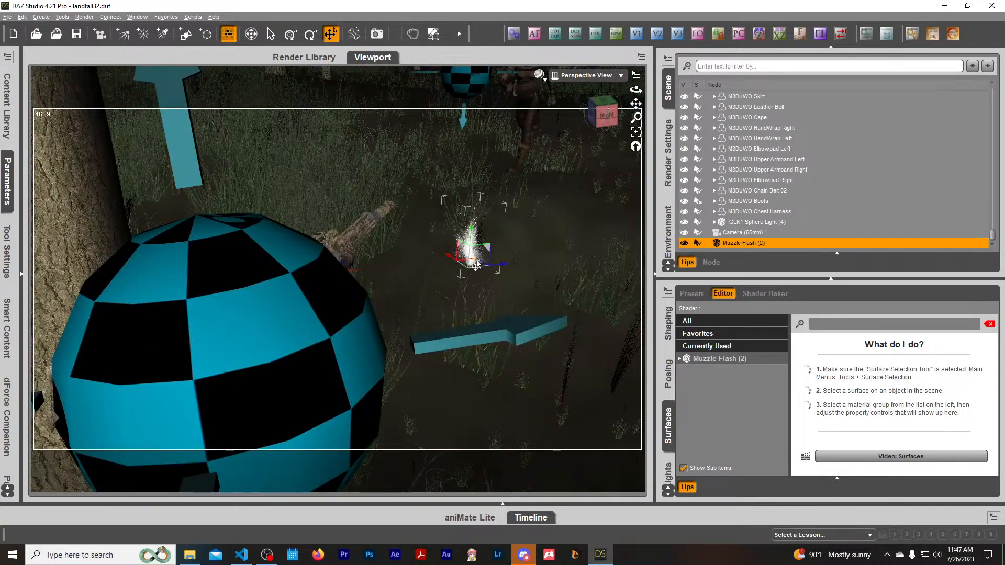
left_click_drag(476, 265, 423, 174)
scroll(423, 172, "up", 2)
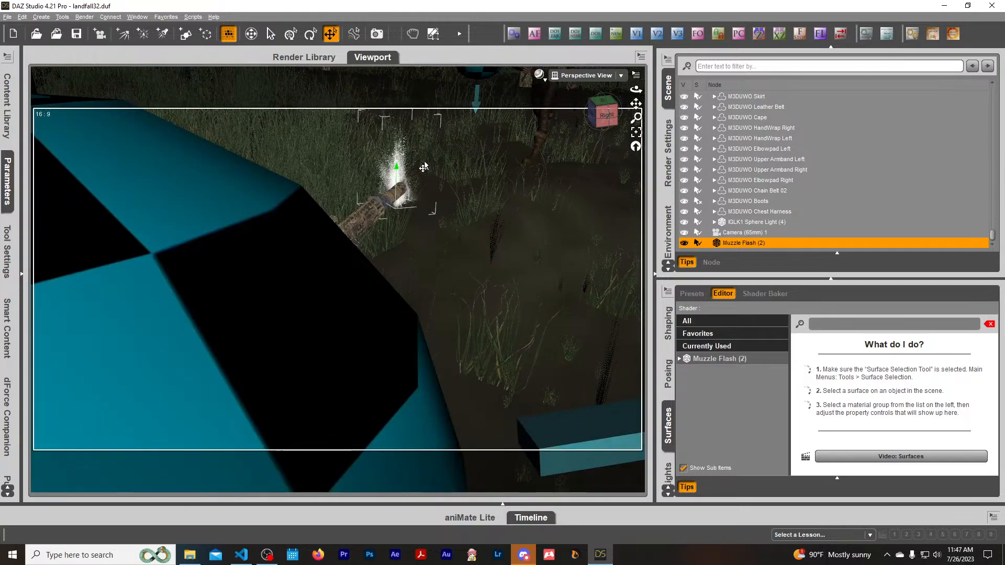
left_click_drag(604, 114, 581, 124)
left_click_drag(636, 104, 650, 166)
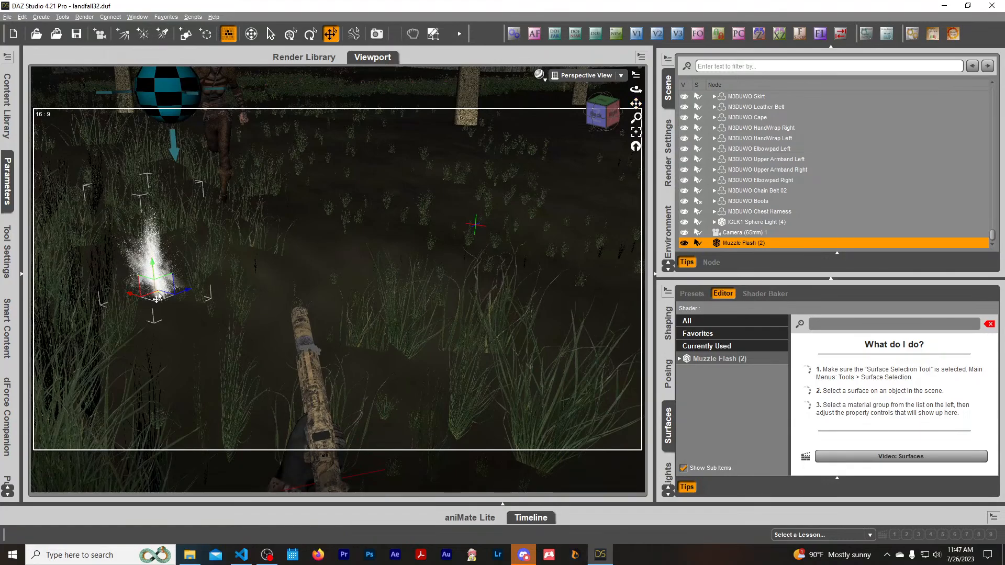
left_click_drag(157, 299, 295, 357)
left_click_drag(605, 120, 645, 102)
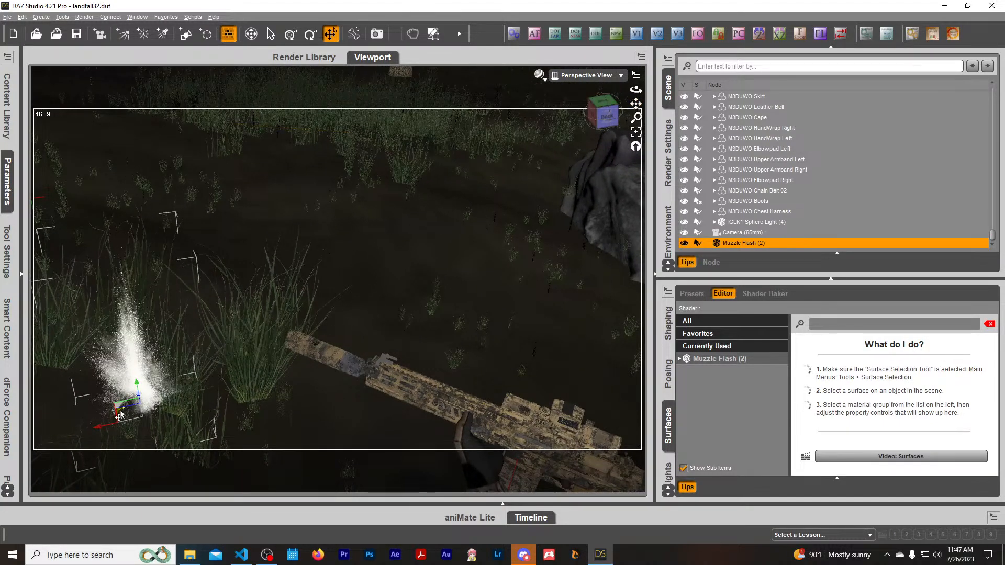
left_click_drag(120, 417, 253, 341)
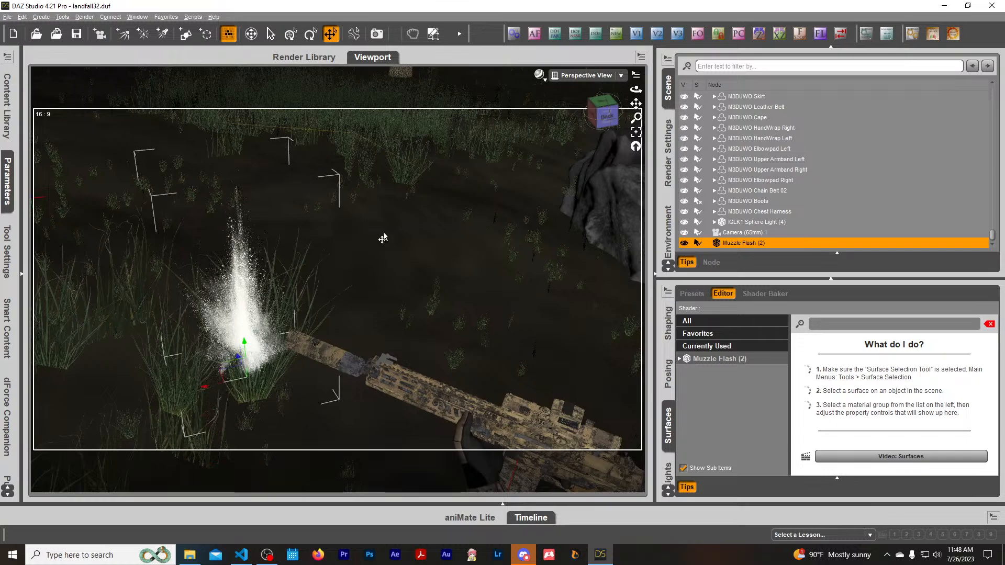
Rotate the muzzle flash about its axes so that it points forward in line with the rifle barrel.
mouse_move(608, 122)
left_mouse_down()
mouse_move(602, 136)
mouse_move(609, 121)
left_mouse_up()
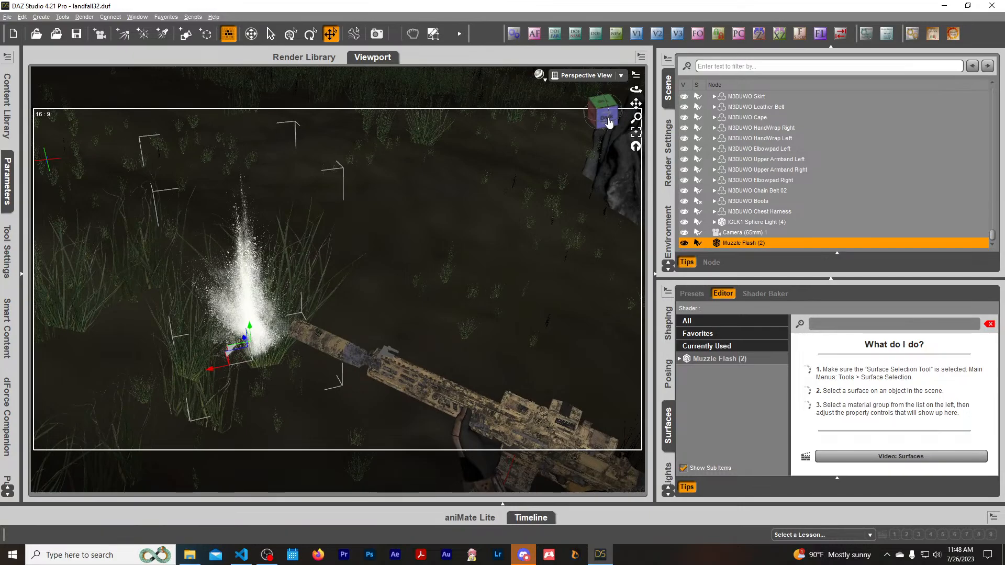
left_click(310, 34)
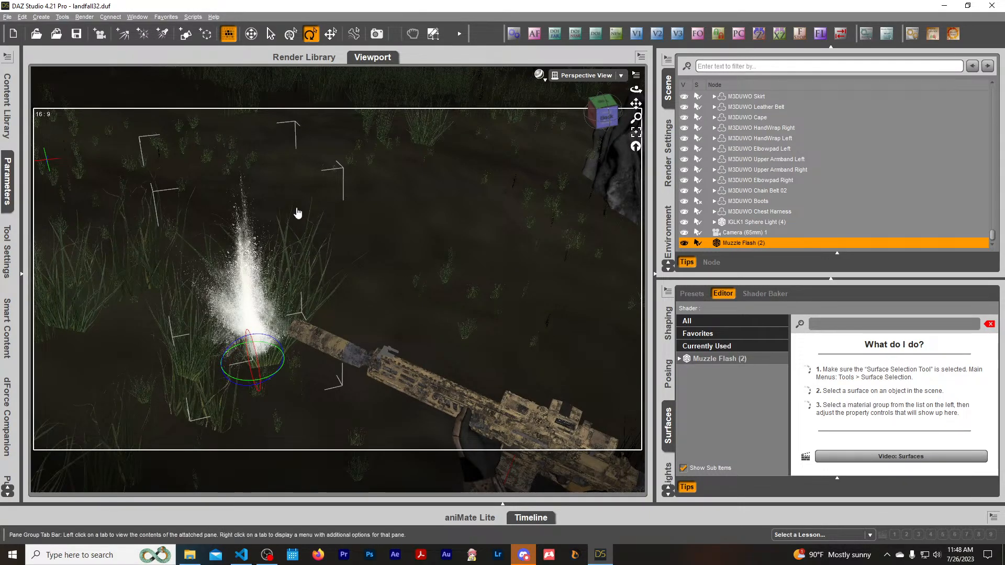
left_click_drag(607, 117, 555, 118)
left_click_drag(635, 90, 644, 93)
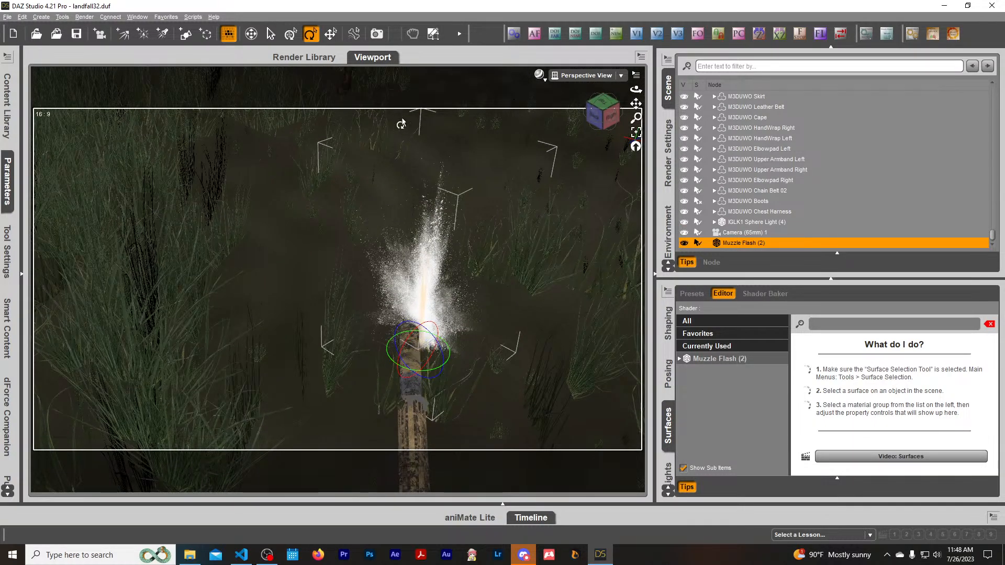
left_click_drag(402, 350, 406, 332)
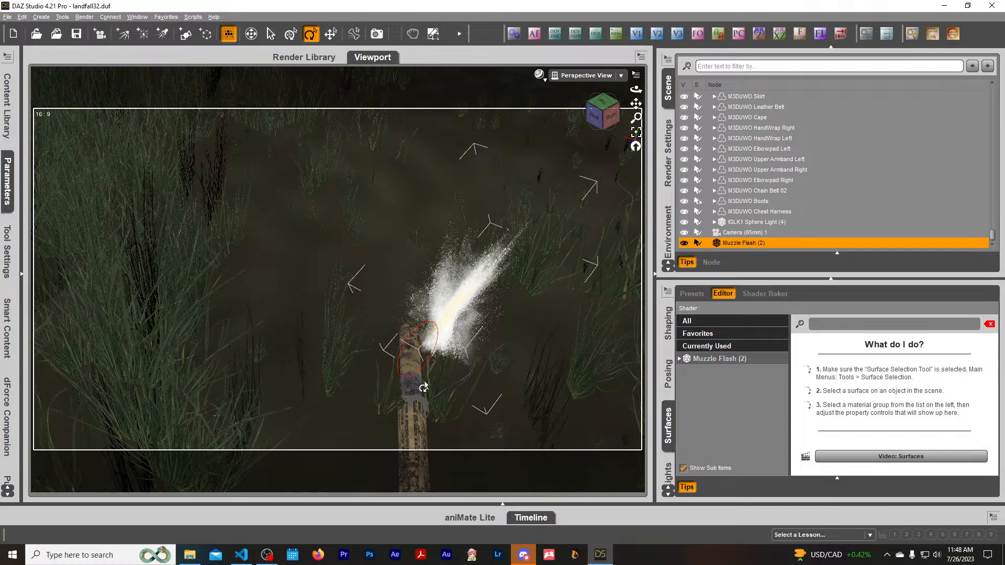
left_click_drag(425, 383, 435, 380)
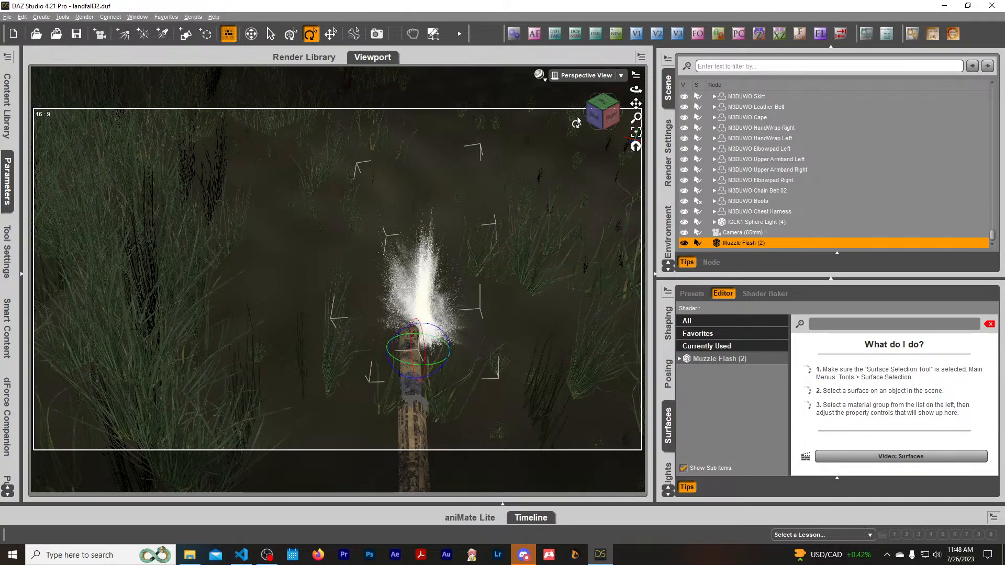
mouse_move(597, 119)
left_mouse_down()
mouse_move(620, 111)
mouse_move(601, 125)
left_mouse_up()
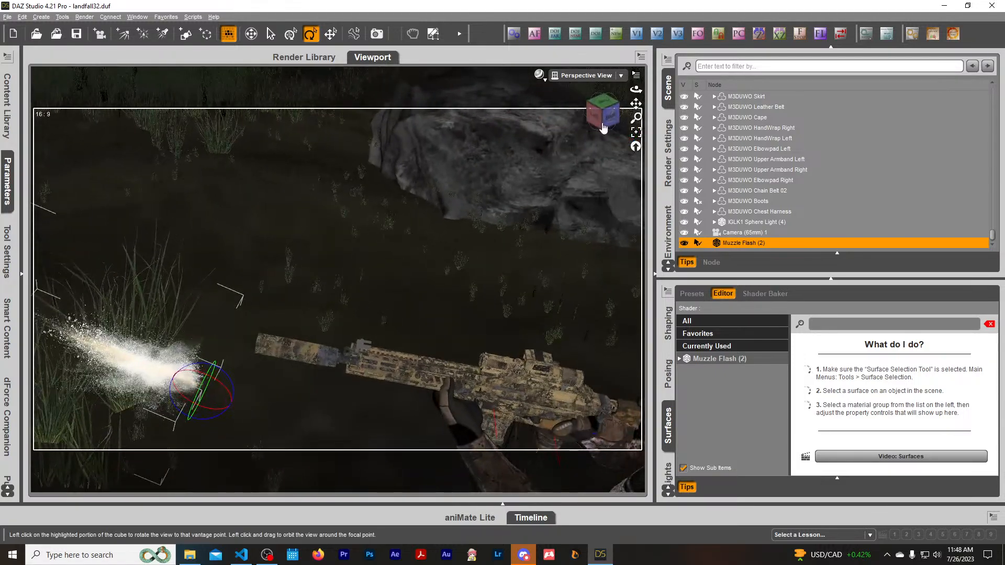
left_click_drag(234, 386, 228, 387)
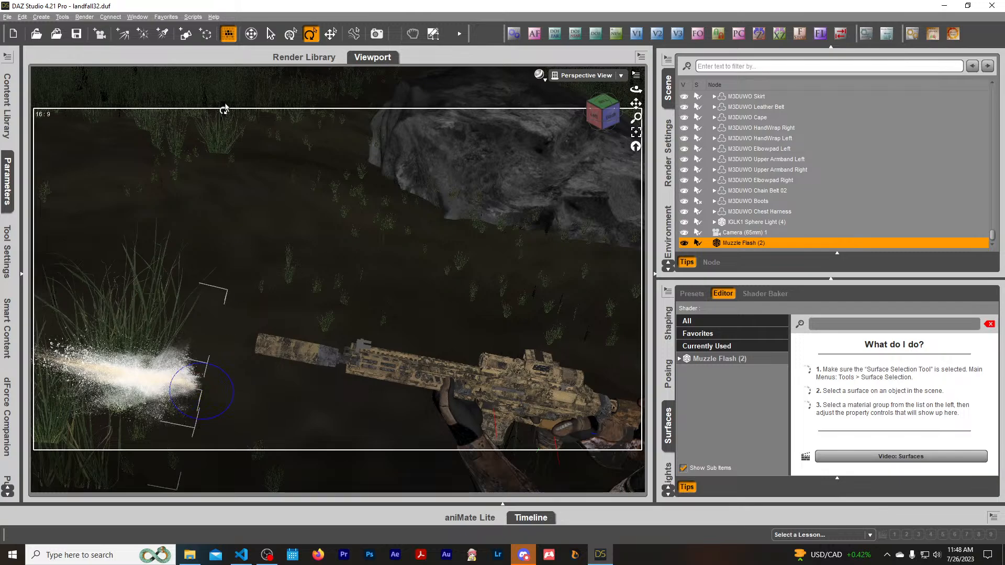
Move the rotated muzzle flash up and back so that its base sits at the suppressor's opening.
left_click(331, 34)
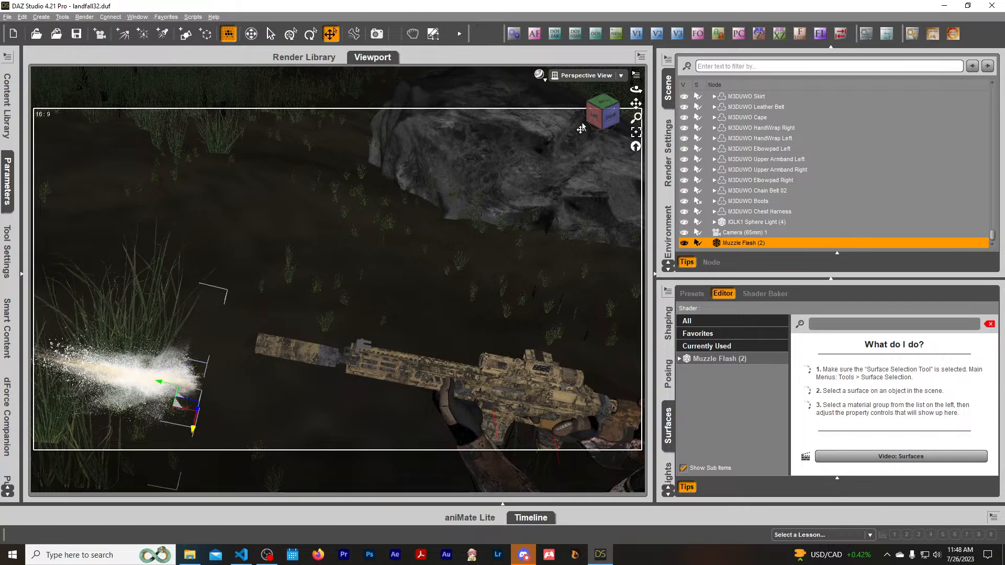
left_click_drag(610, 113, 651, 96)
scroll(488, 233, "down", 2)
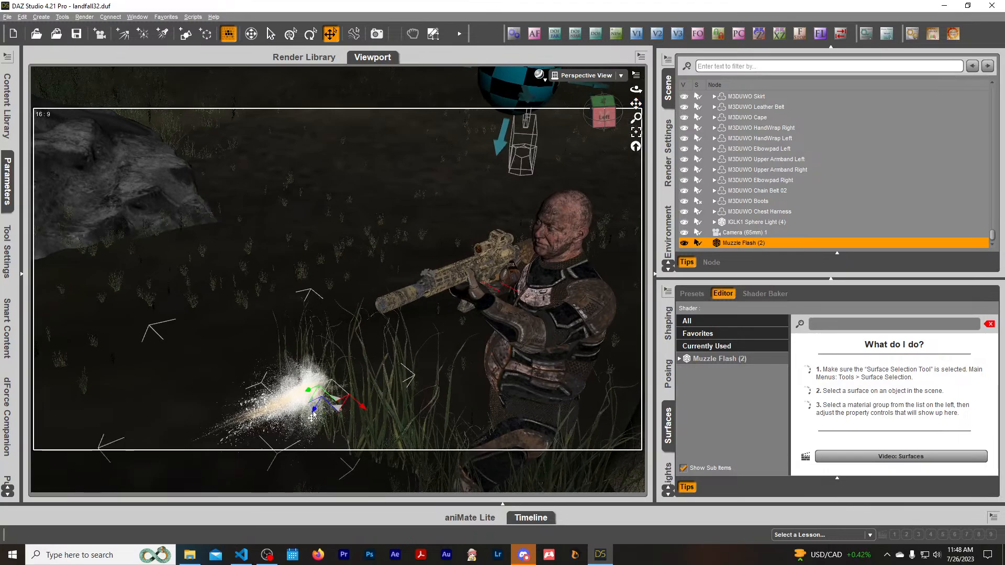
left_click_drag(312, 417, 360, 352)
scroll(323, 243, "up", 3)
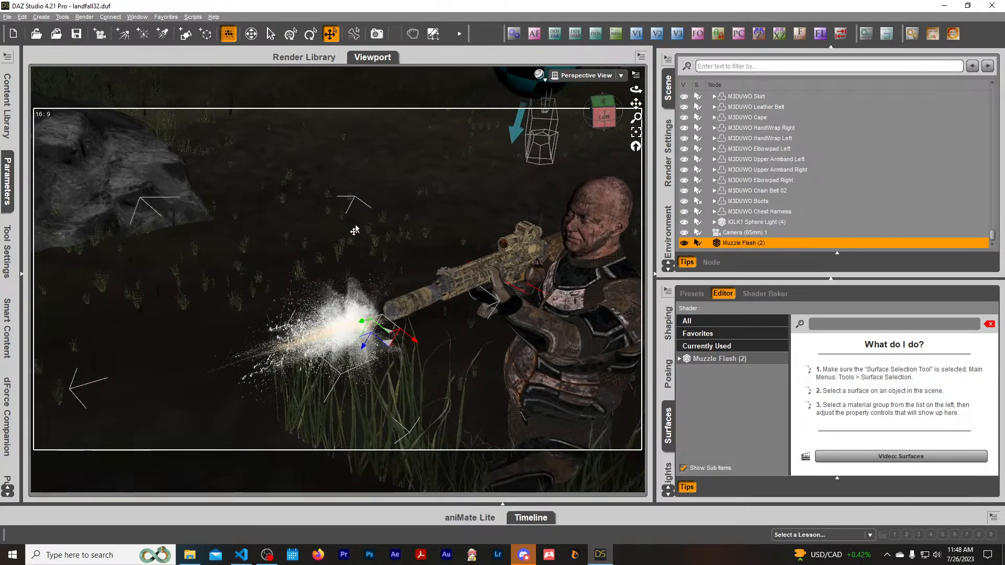
left_click_drag(600, 117, 542, 131)
left_click_drag(308, 327, 38, 264)
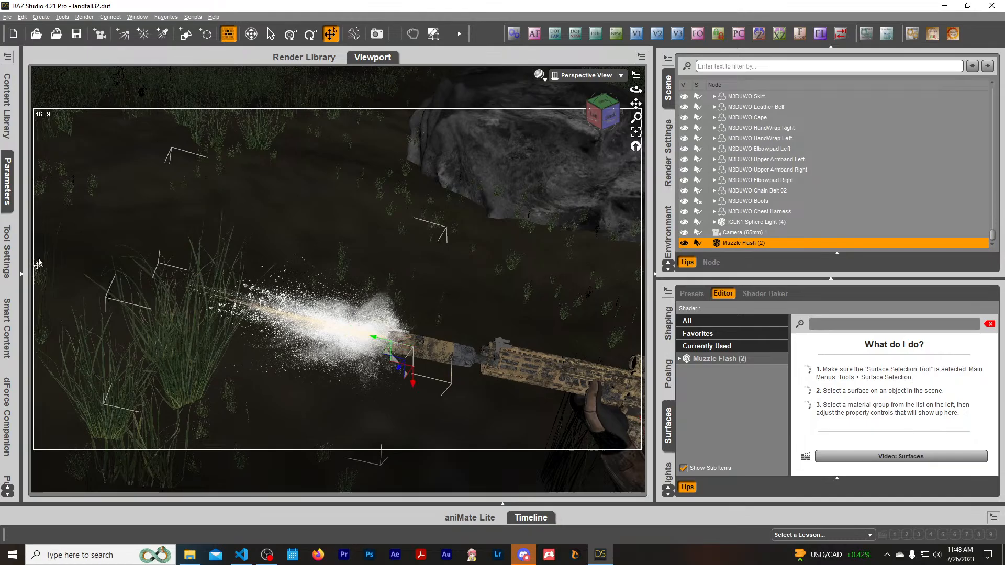
Set the muzzle flash's overall Scale to 40%.
left_click(8, 183)
left_click(294, 336)
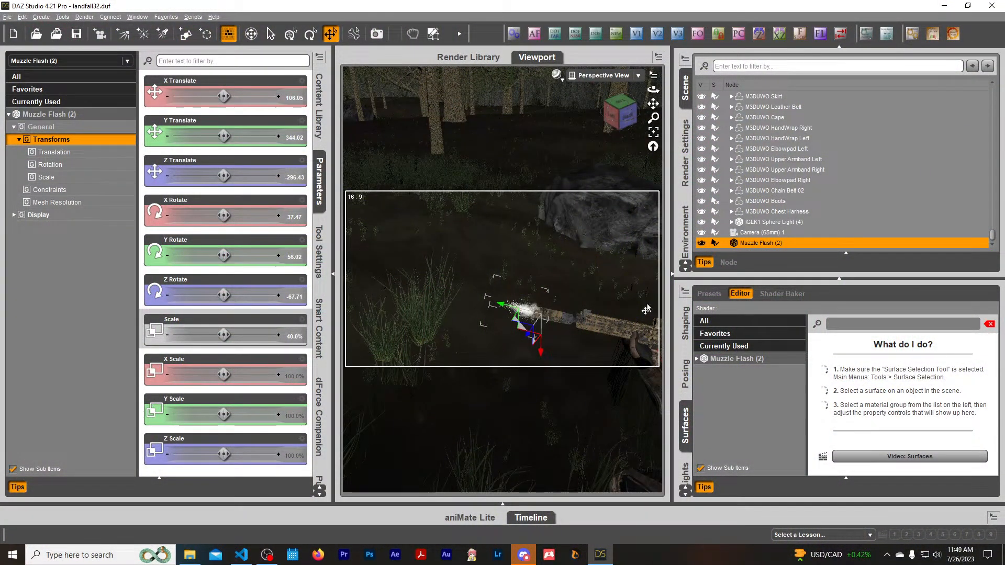
Shift the muzzle flash along its axes, checking from several sides, so that its base sits against the suppressor's tip.
scroll(576, 227, "up", 1)
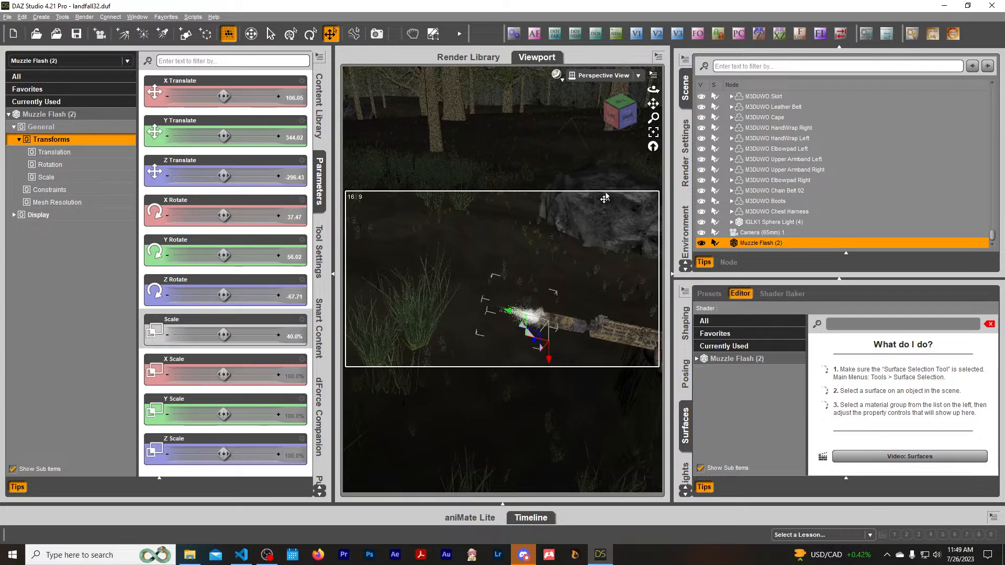
mouse_move(616, 115)
left_mouse_down()
mouse_move(618, 130)
mouse_move(622, 112)
left_mouse_up()
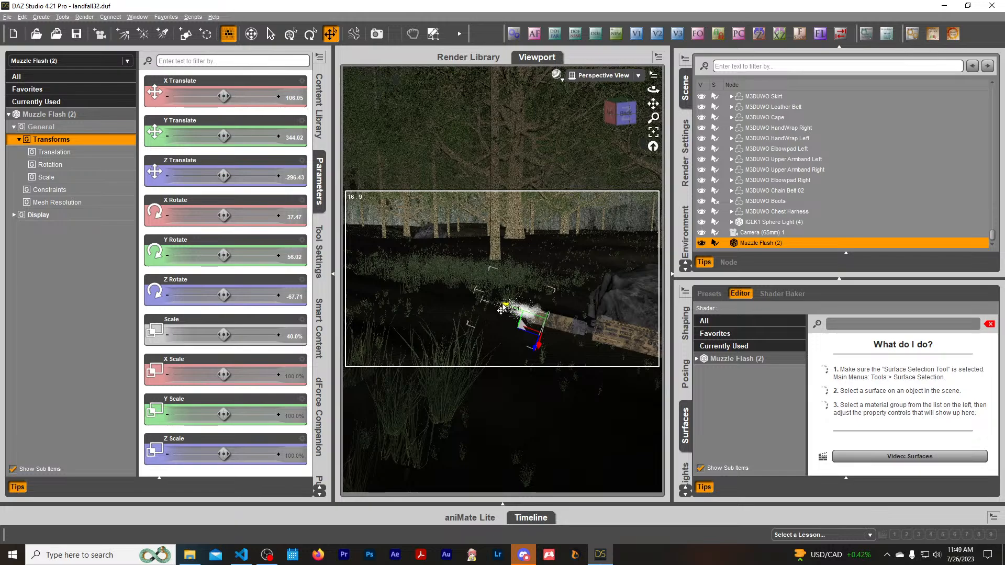
left_click_drag(501, 310, 491, 309)
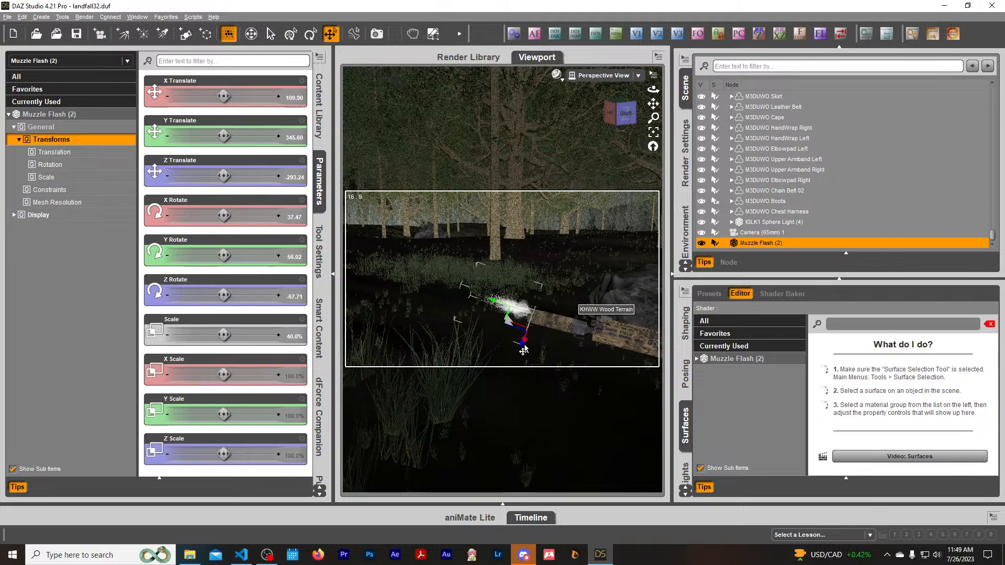
left_click(623, 116)
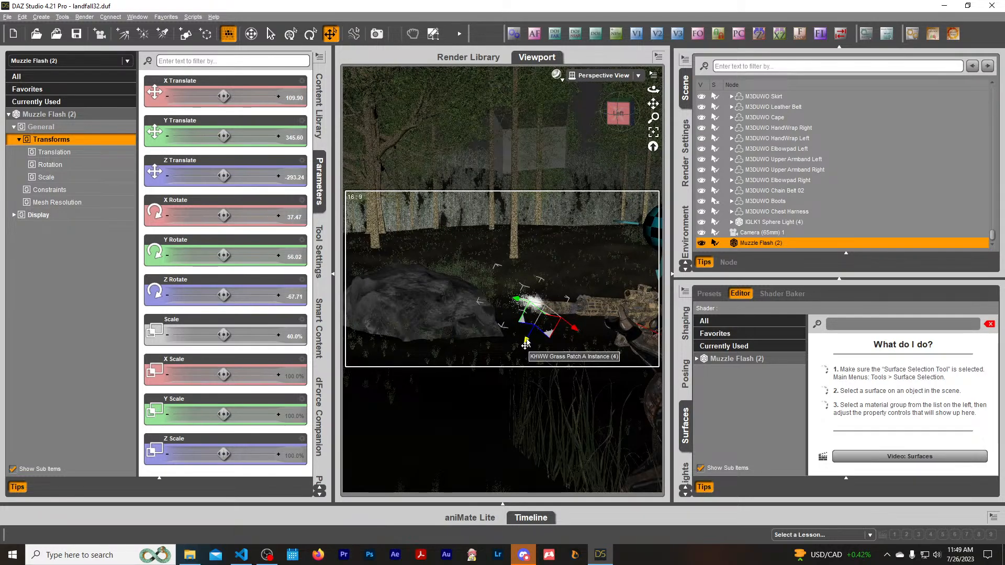
left_click_drag(526, 344, 525, 341)
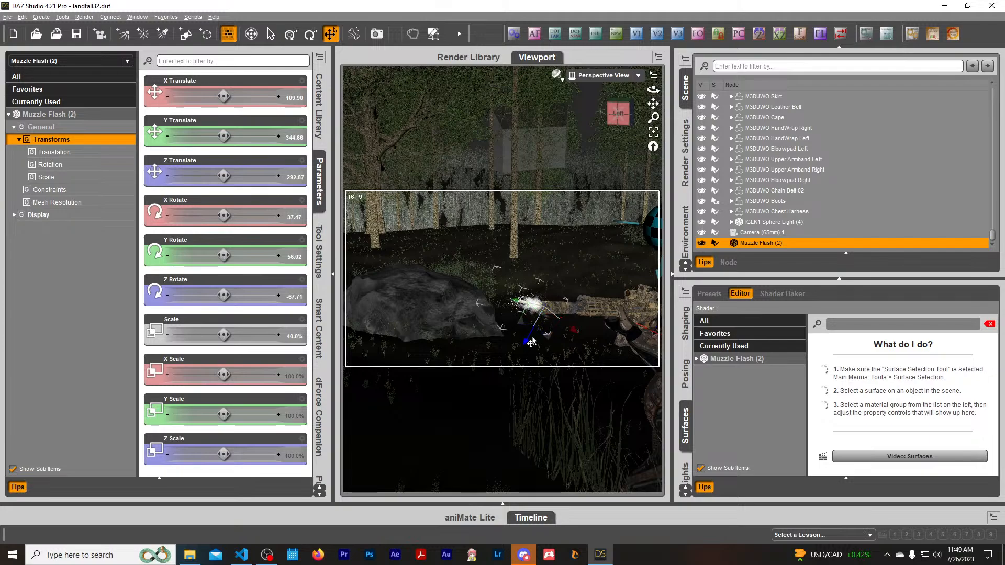
Set the Luminance of the muzzle flash surface to 150 kcd/m^2.
left_click(739, 358)
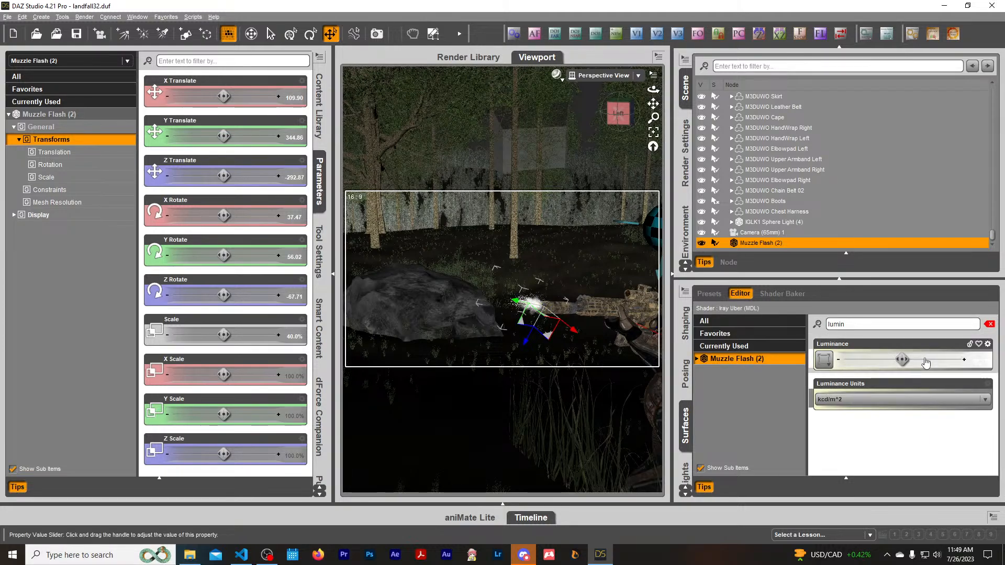
left_click(981, 360)
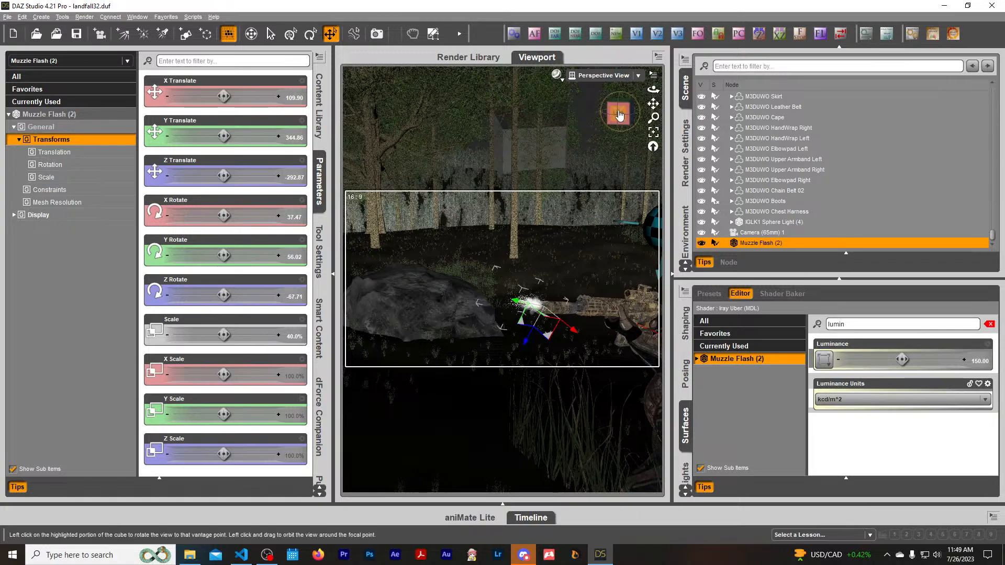
Parent Muzzle Flash (2) to NGR Suppressor (2) in the scene hierarchy so that it follows the rifle.
left_click(557, 308)
scroll(857, 124, "up", 6)
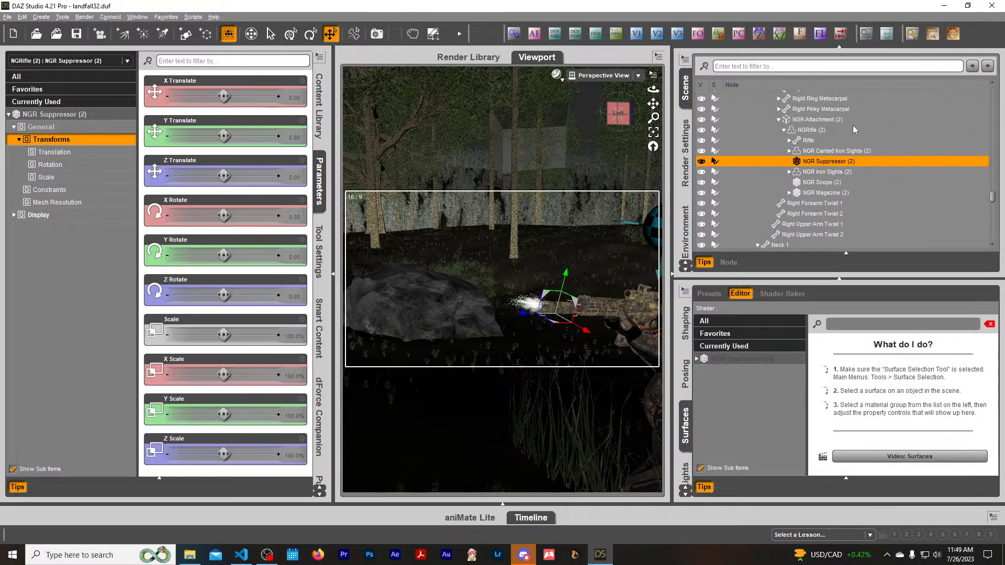
scroll(838, 179, "up", 5)
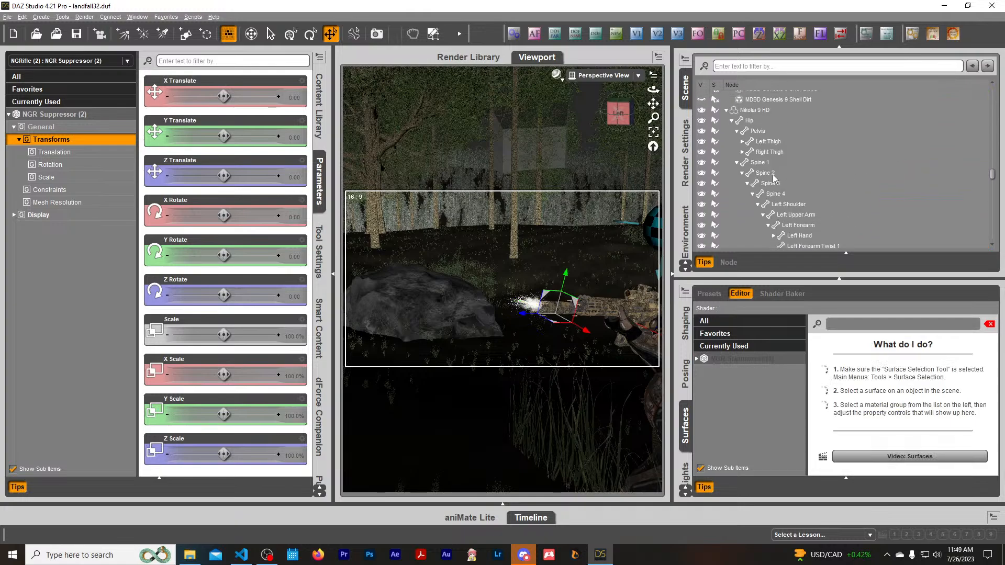
scroll(764, 153, "down", 10)
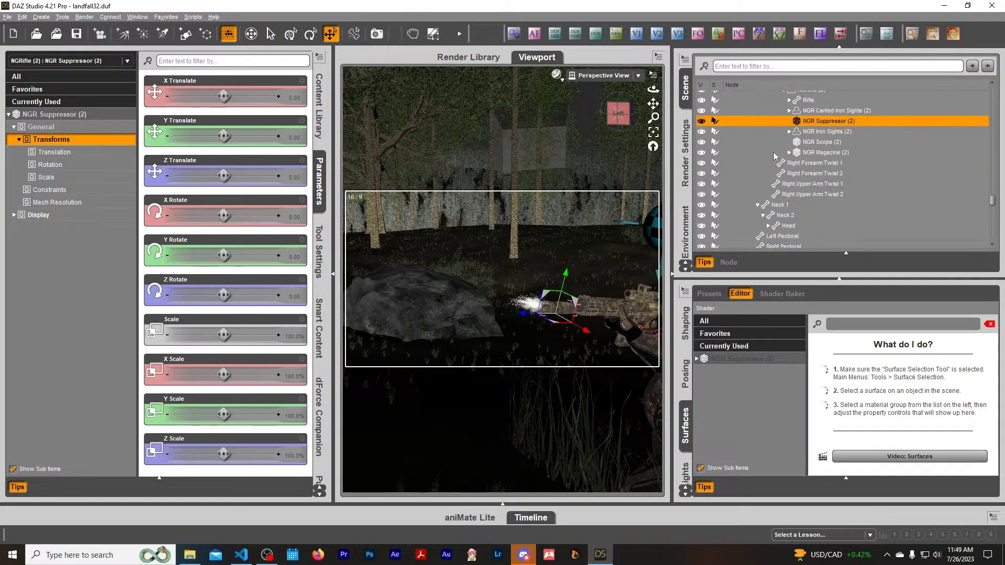
scroll(777, 155, "down", 3)
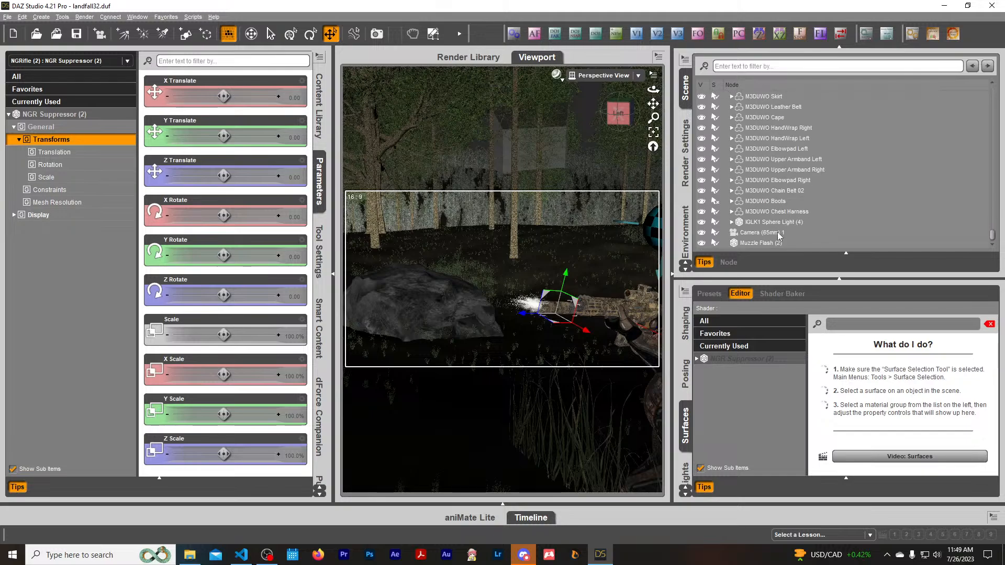
left_click_drag(779, 243, 828, 215)
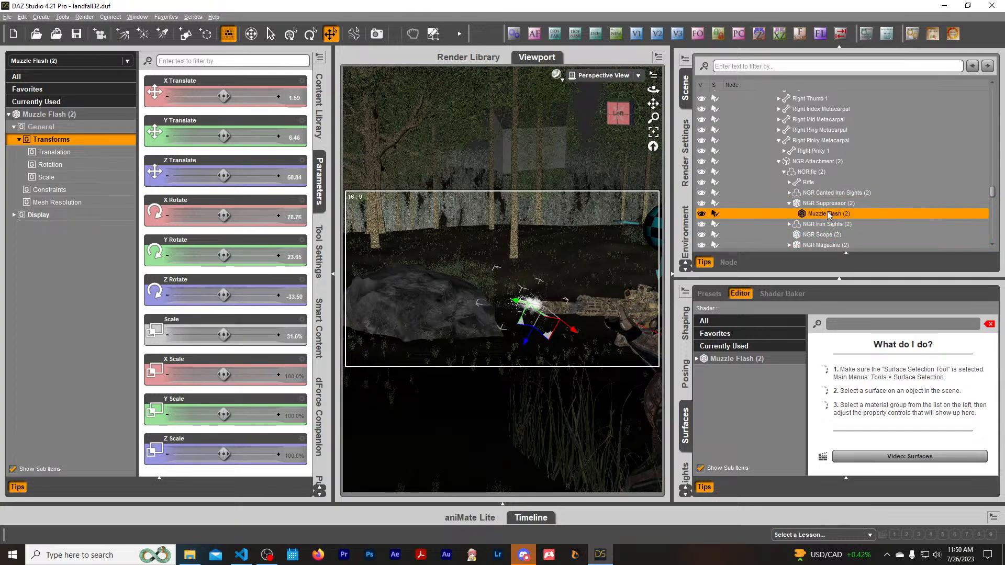
Look through Camera (65mm) 1 in an enlarged viewport to examine the muzzle flash's placement in the shot.
left_click(610, 82)
left_click(603, 168)
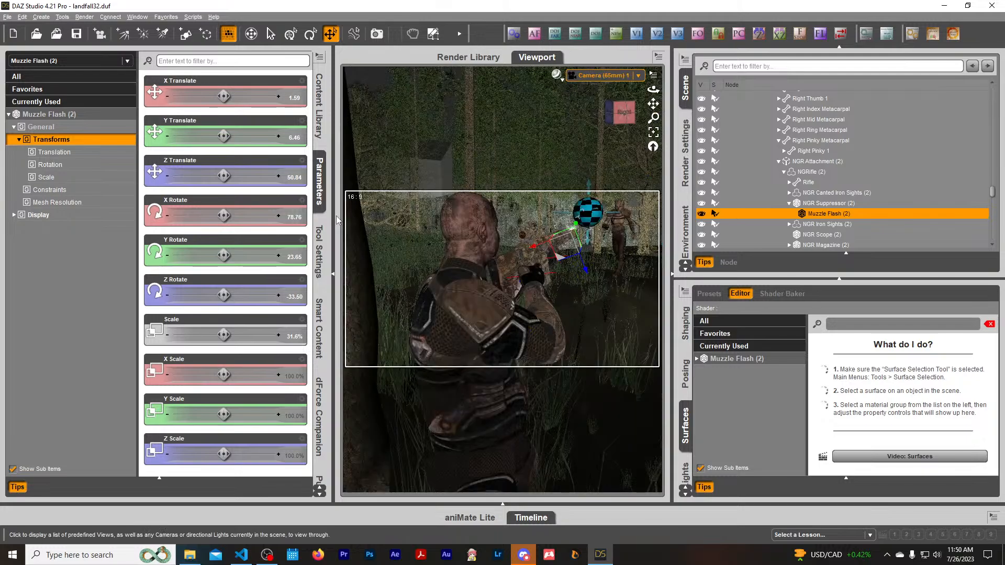
left_click(333, 273)
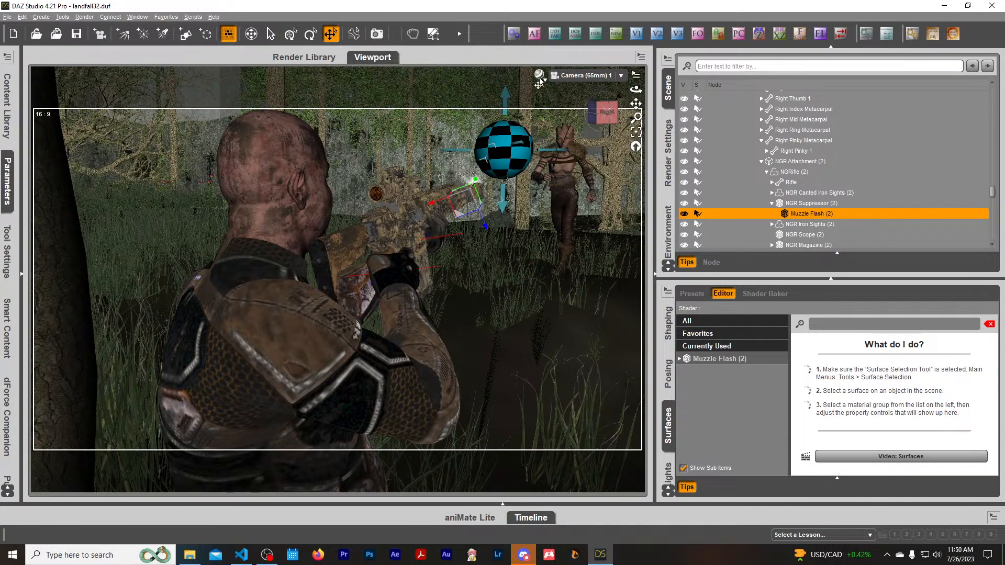
left_click(538, 75)
left_click(523, 132)
In Perspective View, center the muzzle flash on the suppressor's opening and rotate it to line up with the rifle barrel.
left_click(594, 80)
left_click(593, 82)
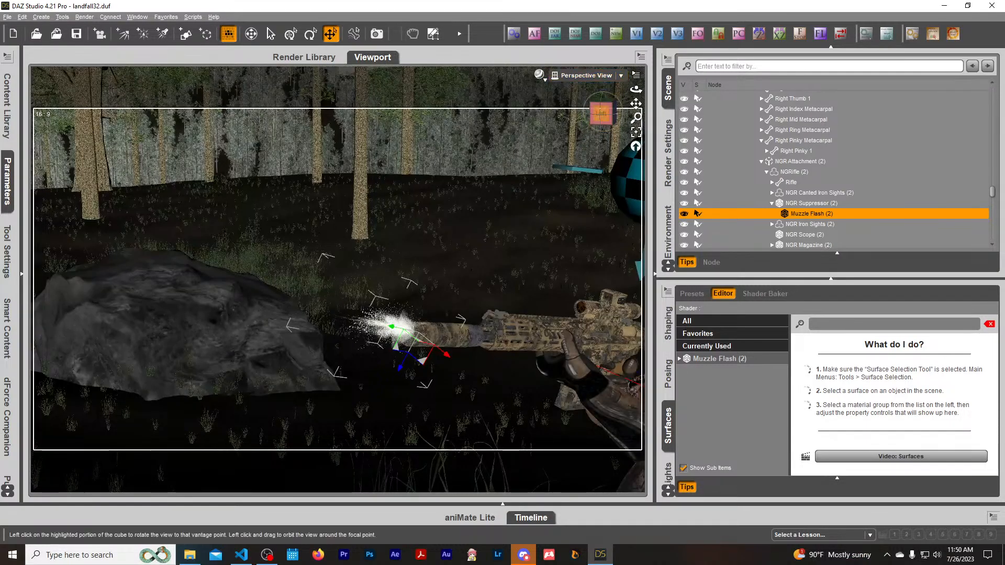
left_click_drag(602, 113, 639, 132)
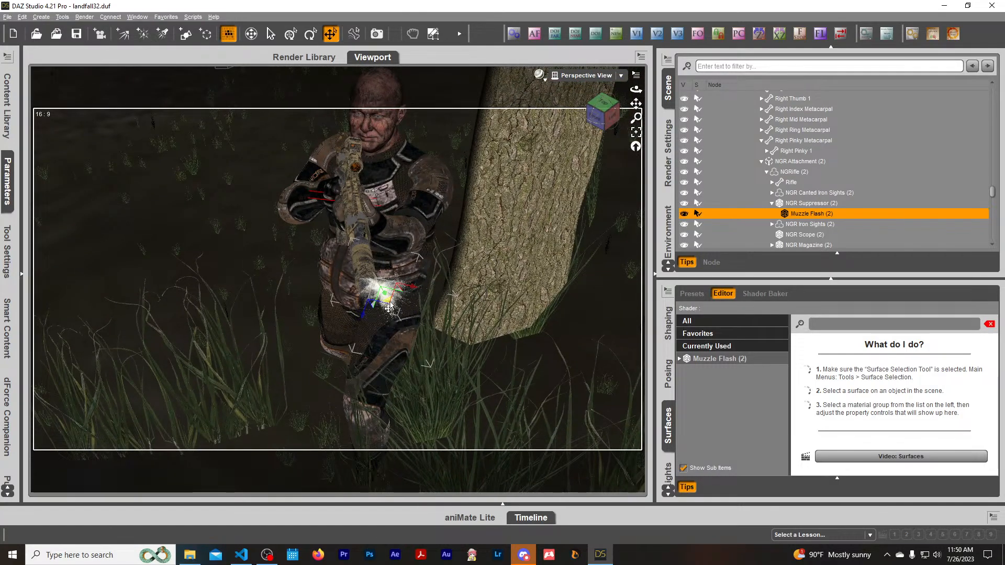
left_click_drag(389, 308, 373, 310)
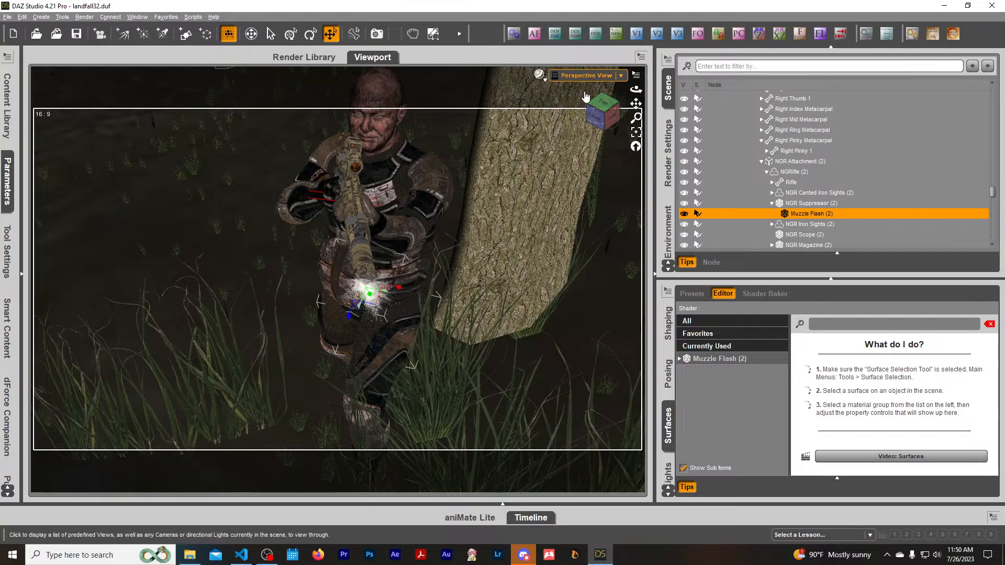
left_click(596, 113)
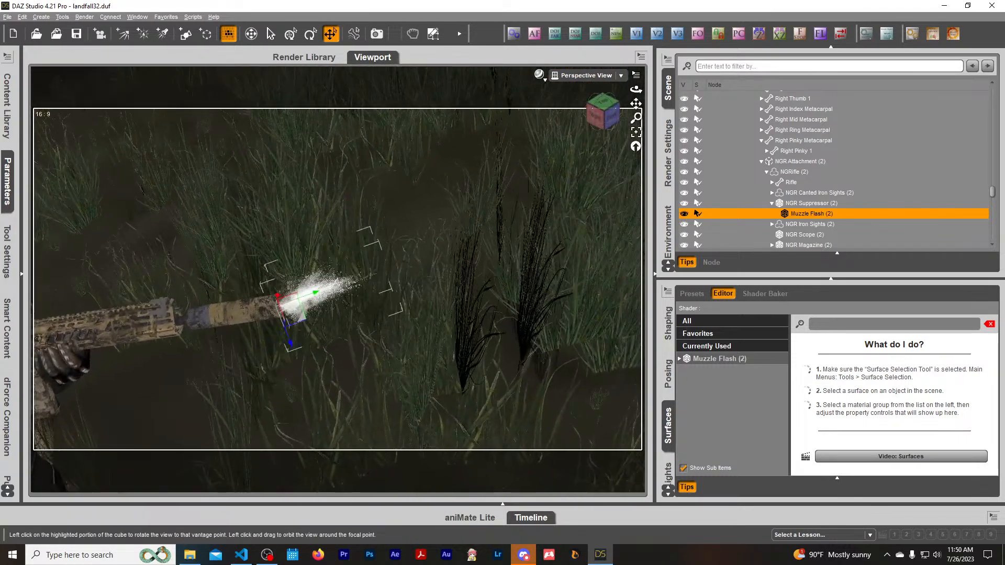
left_click(310, 33)
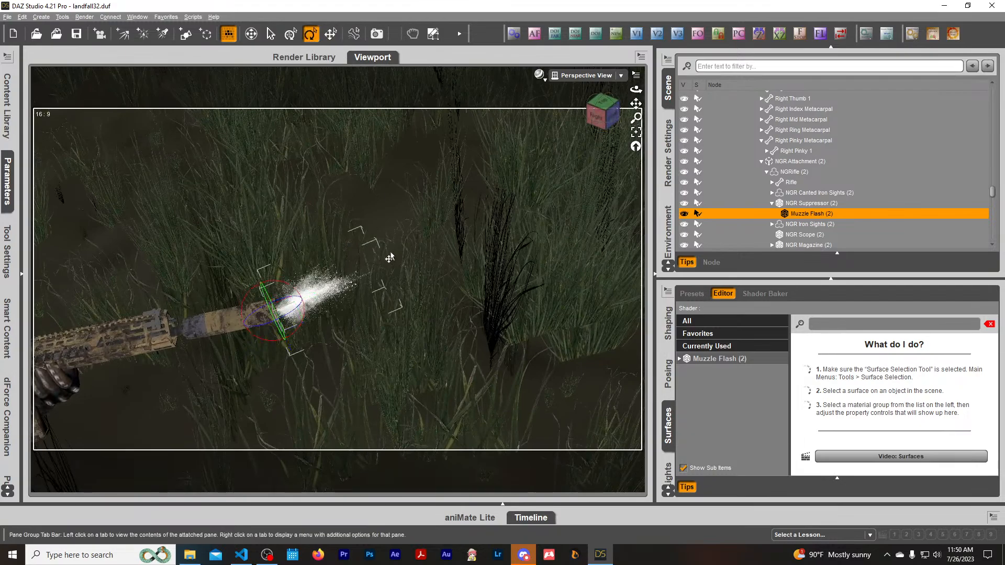
left_click_drag(294, 299, 274, 253)
Preview the shot through Camera (65mm) 1 in NVIDIA Iray and return the viewport to Texture Shaded.
left_click(563, 76)
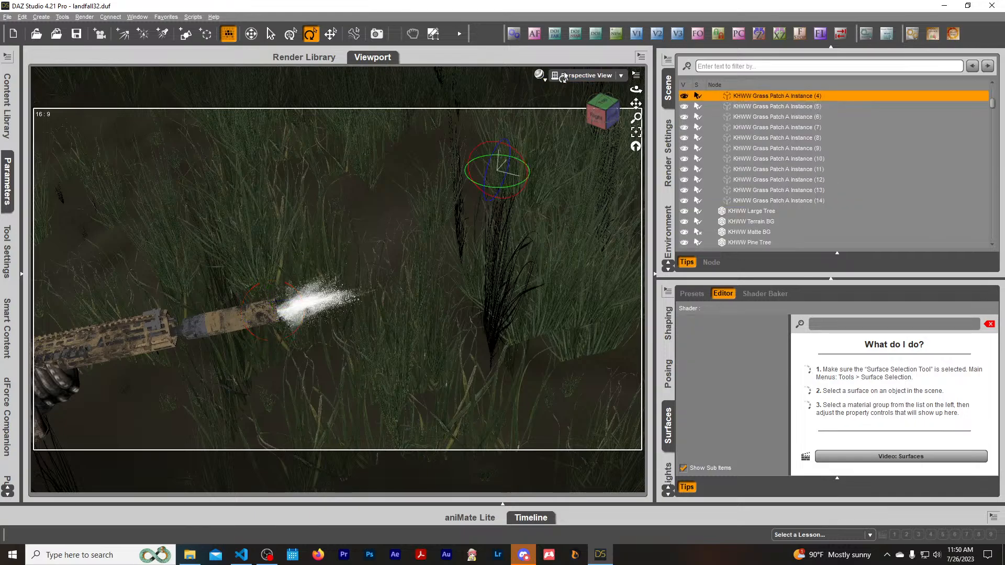
left_click(563, 77)
left_click(567, 159)
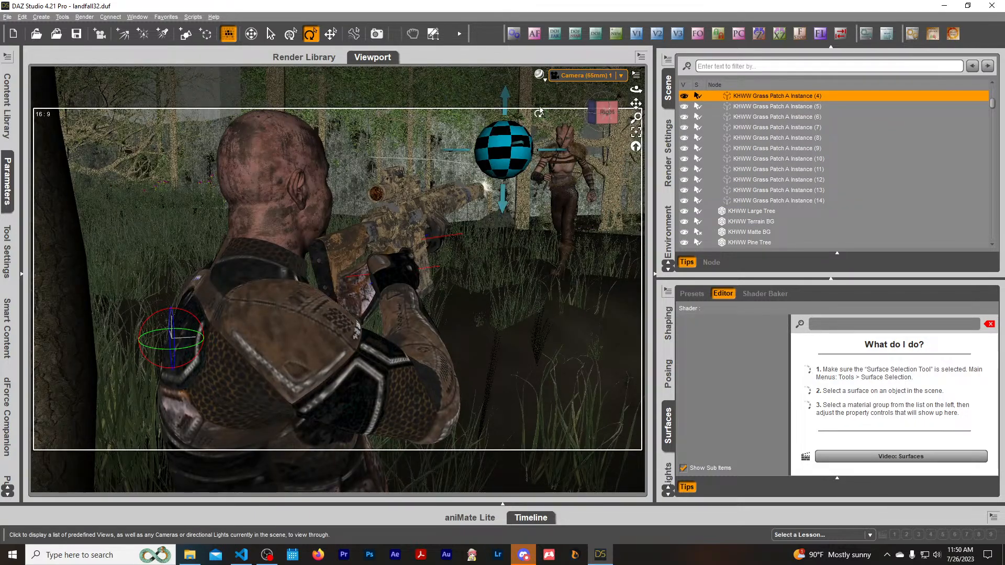
left_click(539, 75)
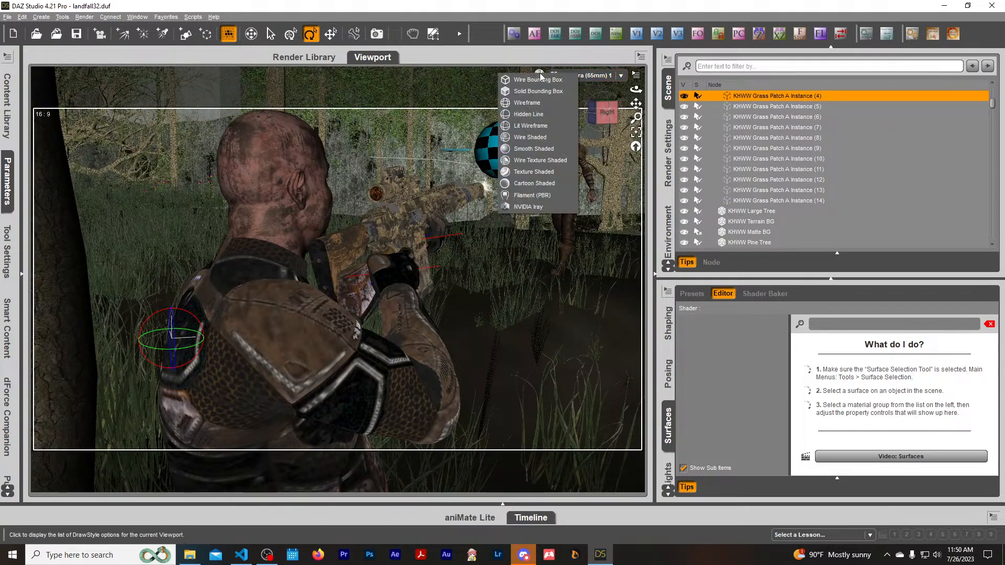
left_click(544, 207)
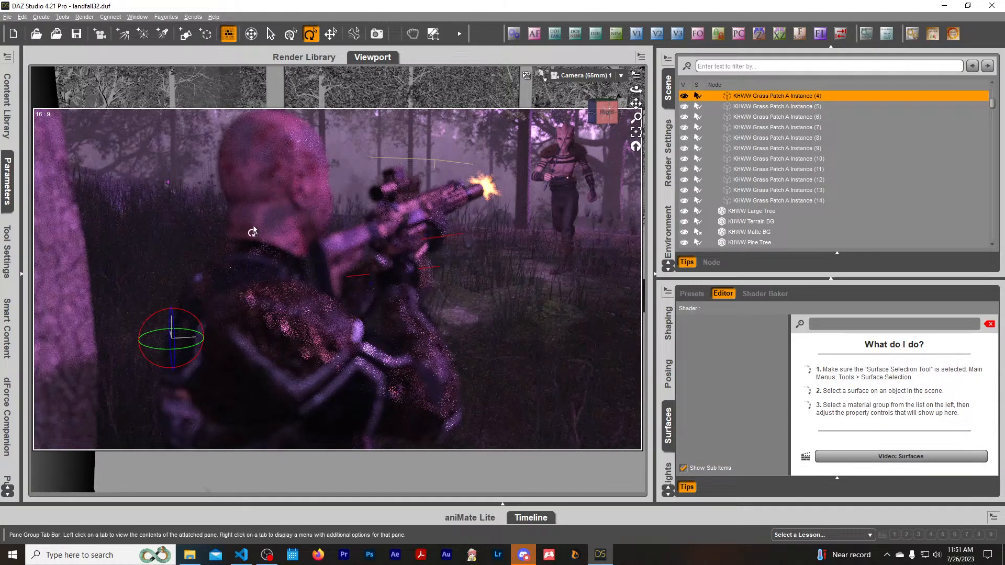
left_click(541, 75)
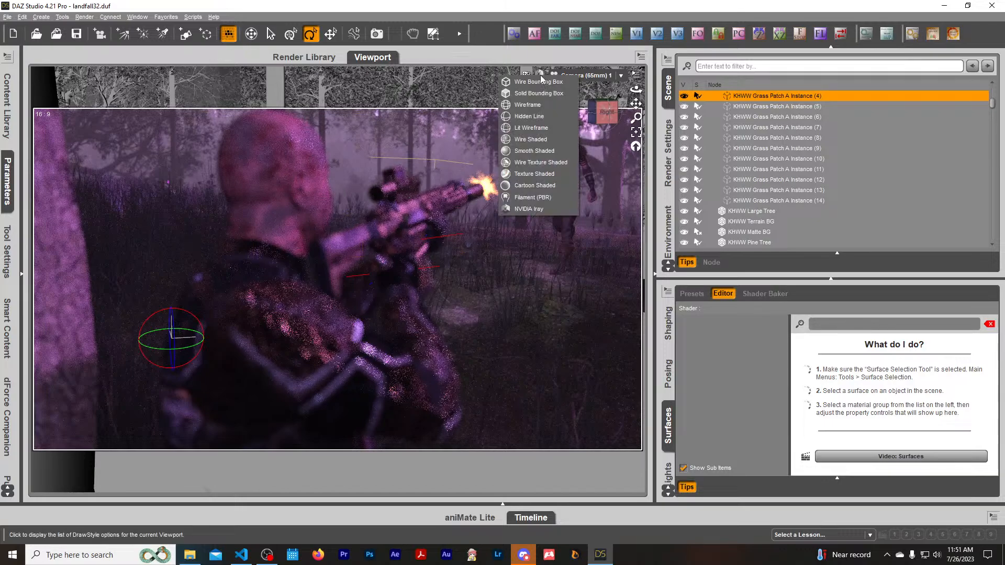
left_click(539, 176)
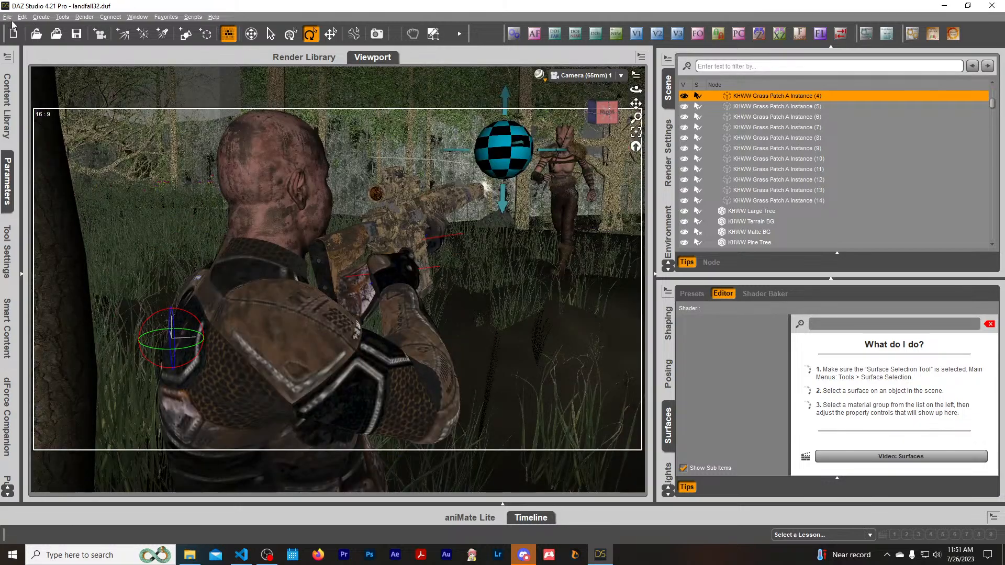
Save the scene under the new name landfall33 as a DSON User File in the Landfall folder.
left_click(7, 17)
mouse_move(34, 89)
left_click(129, 95)
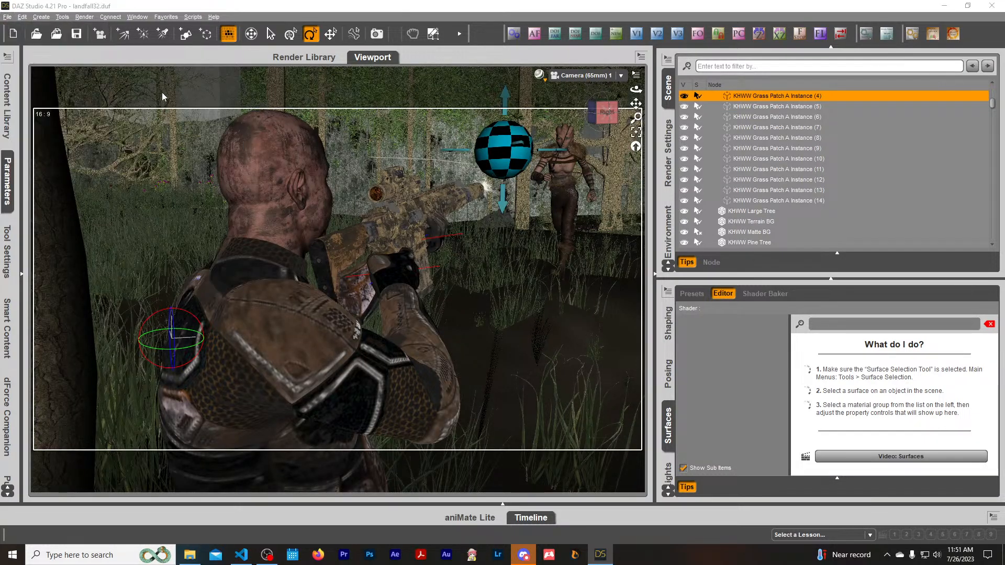
scroll(331, 334, "down", 5)
left_click(285, 332)
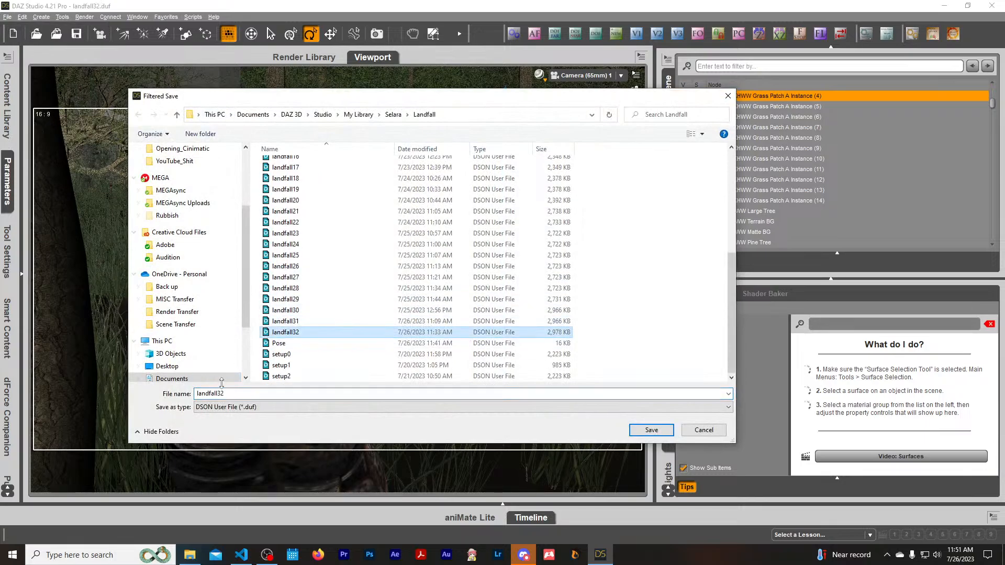
left_click(244, 396)
left_click(243, 396)
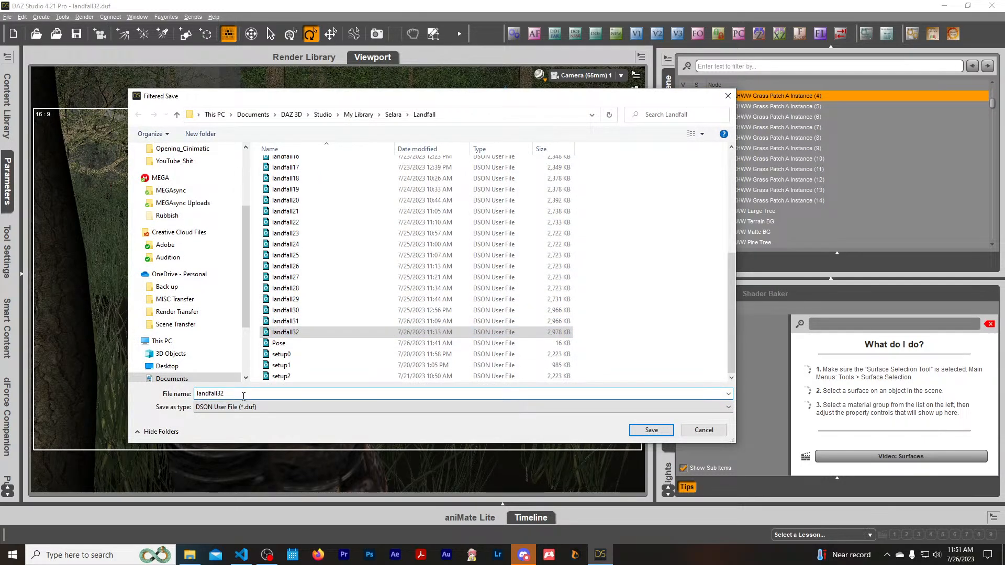
key("BackSpace")
type("3")
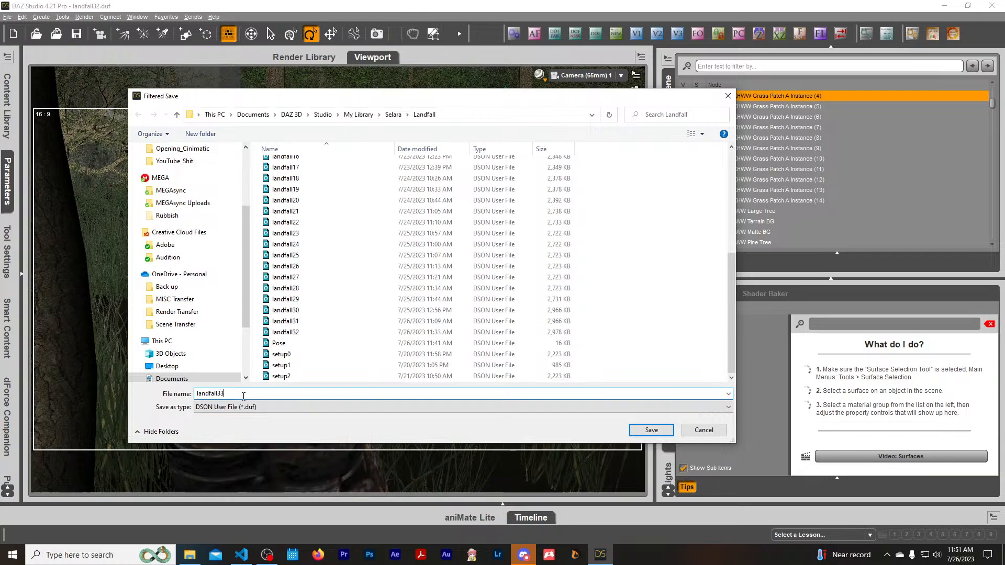
left_click(649, 431)
left_click(406, 242)
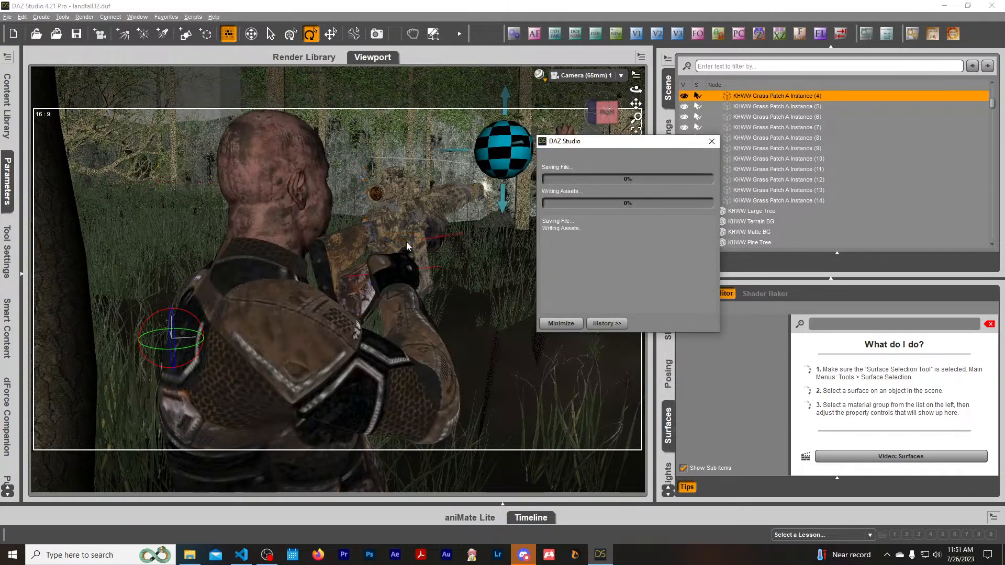
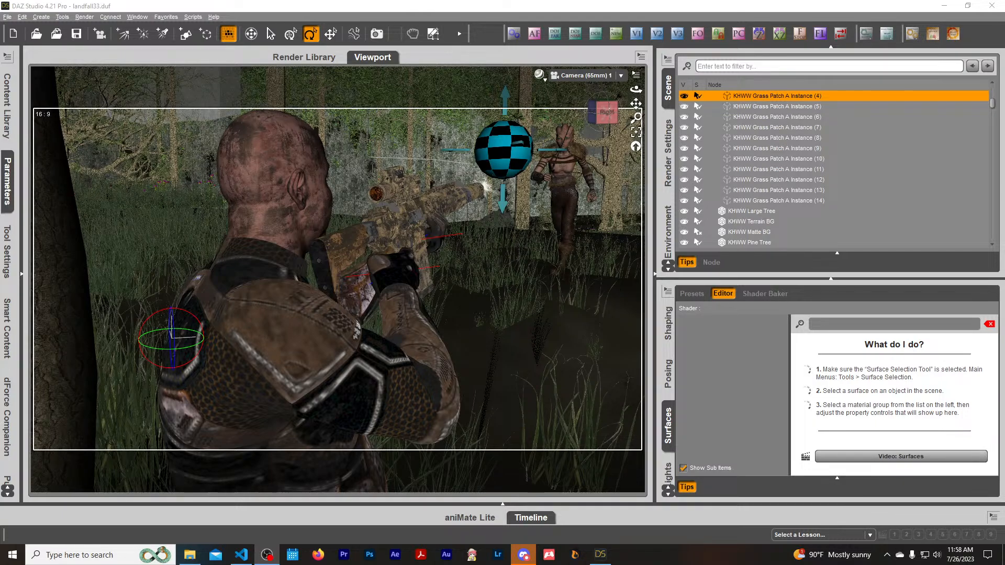
Switch to Rumble in Firefox, enlarge the window and open the account's My Content list.
left_click(613, 16)
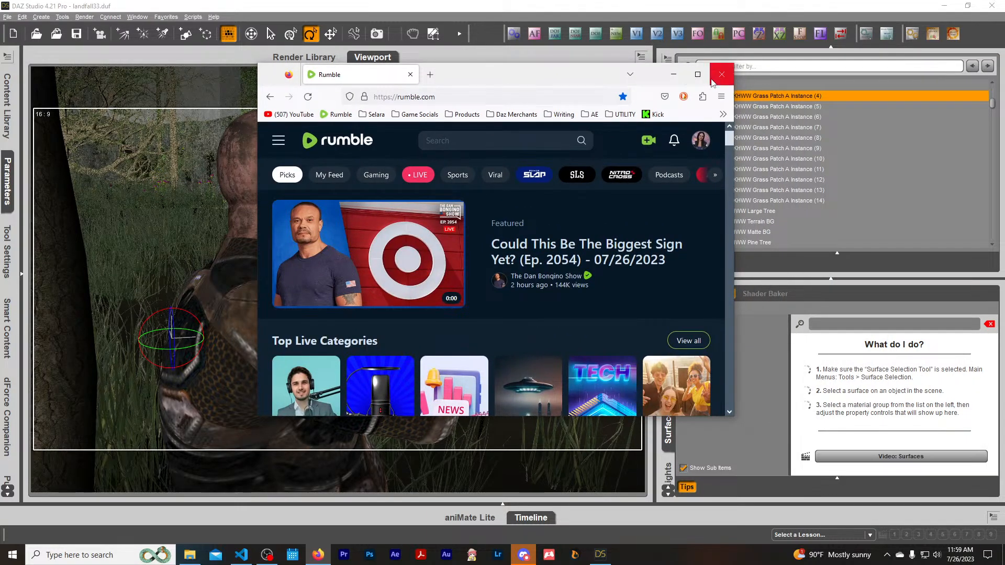
left_click(698, 75)
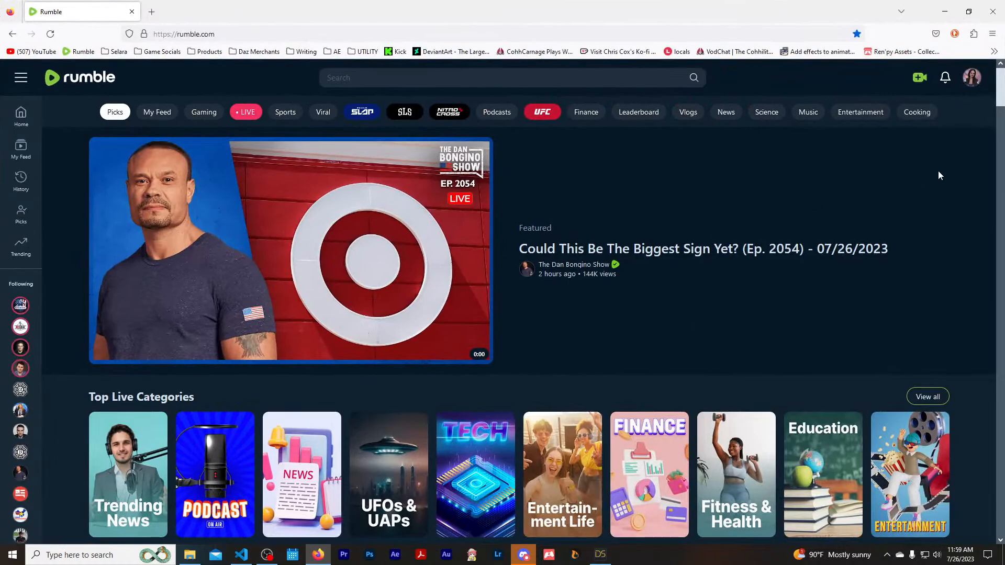
left_click(969, 81)
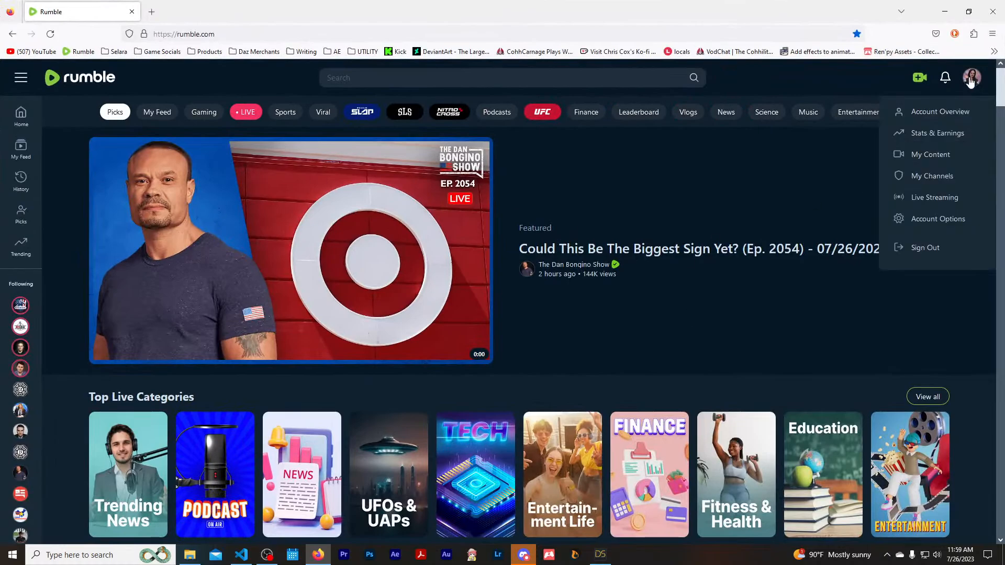
left_click(951, 155)
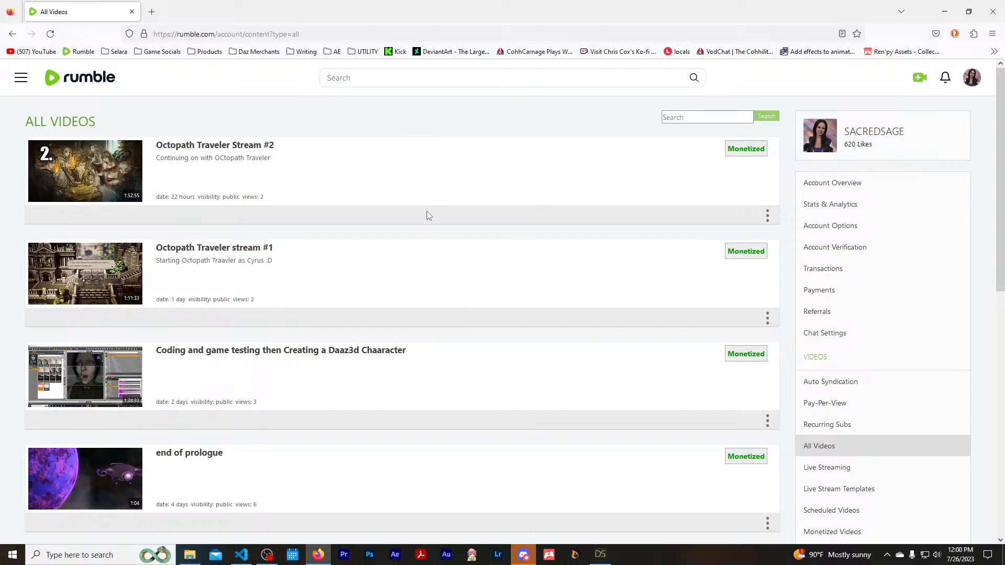
Look through the account's All Videos list, close the browser and return to DAZ Studio.
scroll(334, 317, "down", 5)
scroll(334, 321, "down", 3)
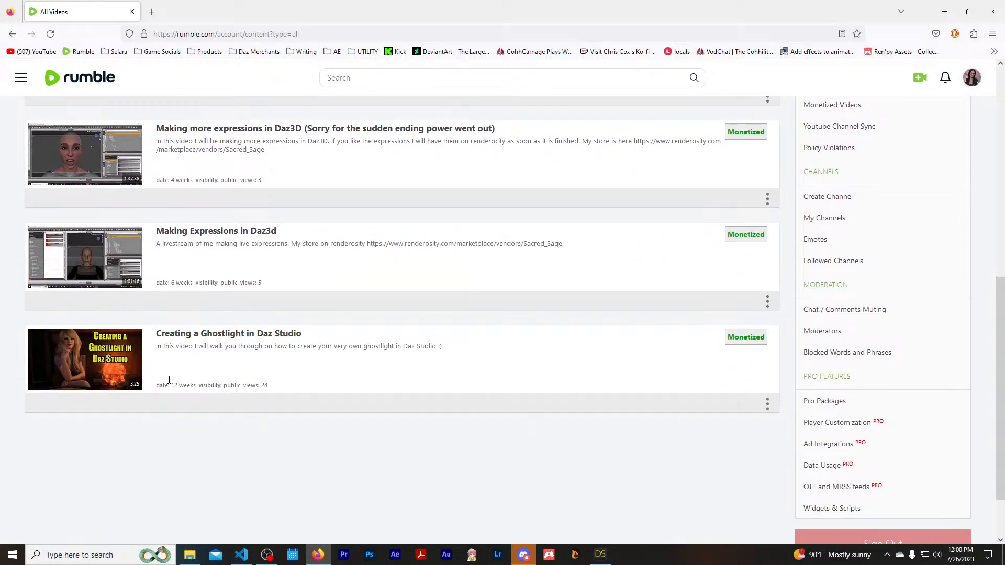
scroll(345, 355, "up", 7)
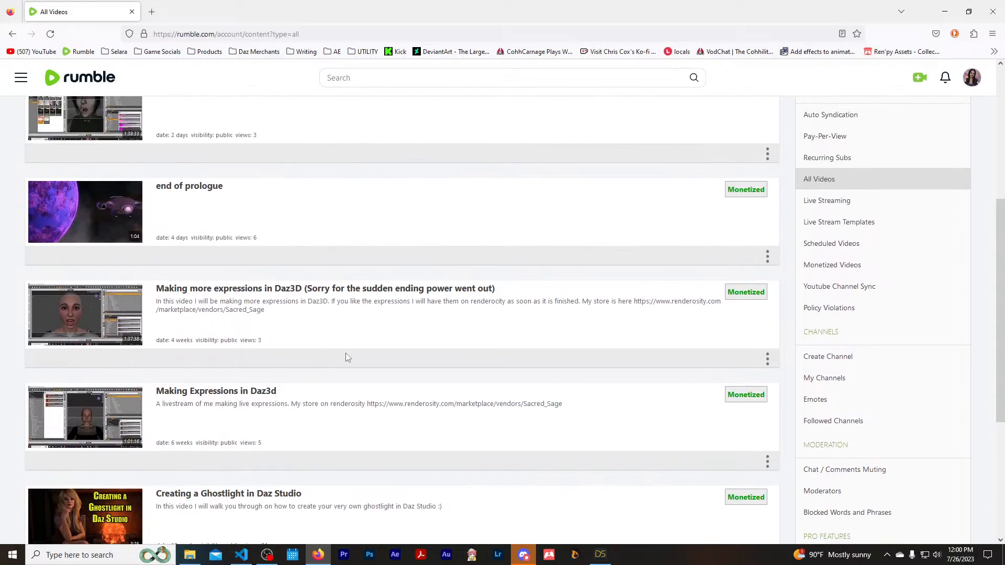
scroll(346, 357, "up", 2)
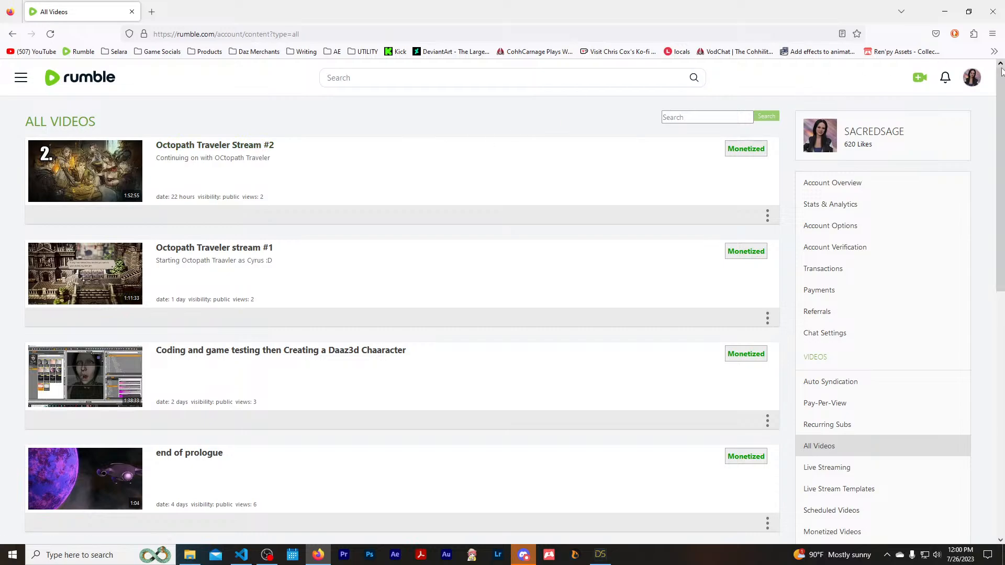
left_click(1000, 13)
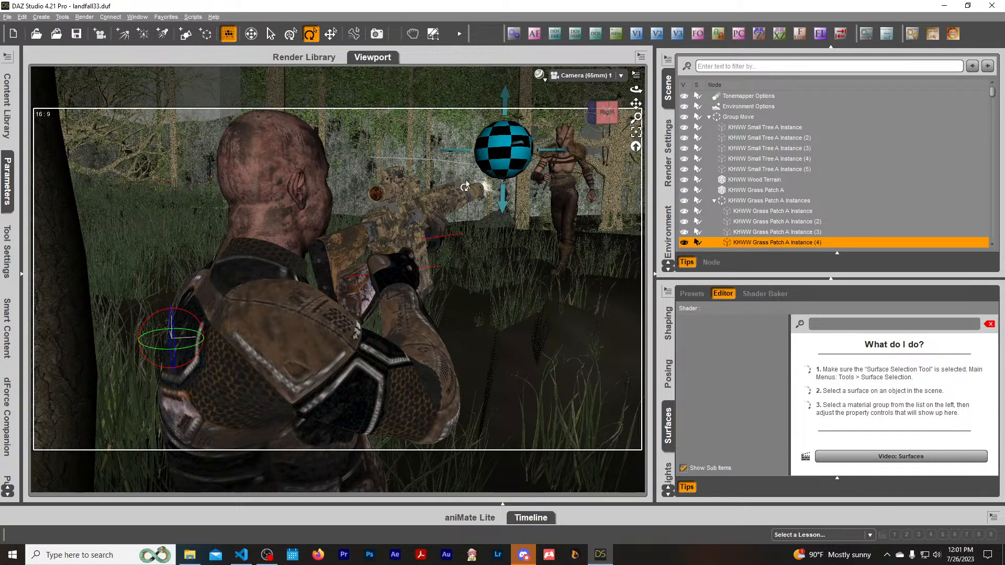
Select the Nikolai 9 HD figure, clear the surface property filter and examine the Base Color of its Arms surface.
left_click(272, 165)
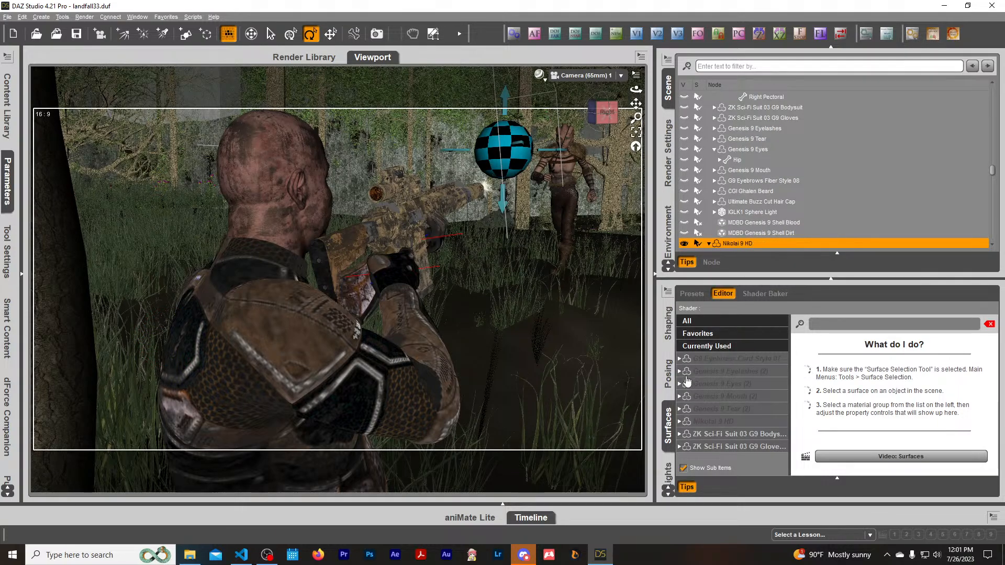
left_click(713, 402)
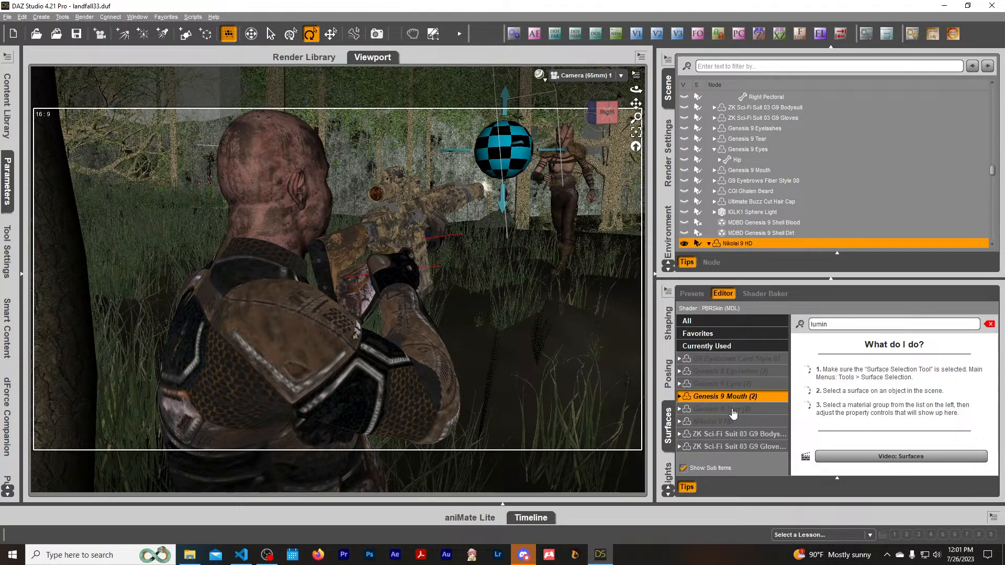
left_click(991, 324)
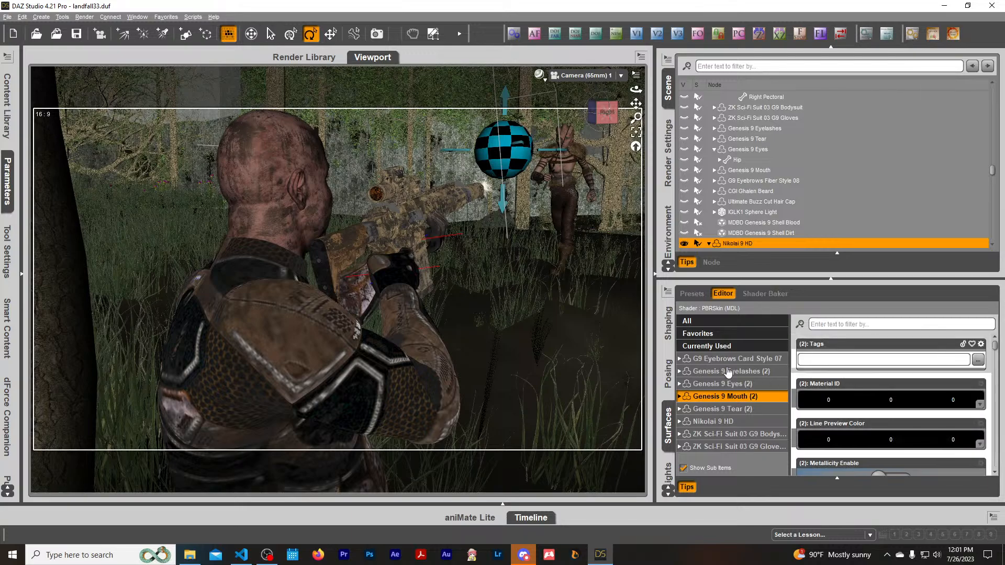
left_click(720, 423)
scroll(720, 426, "down", 3)
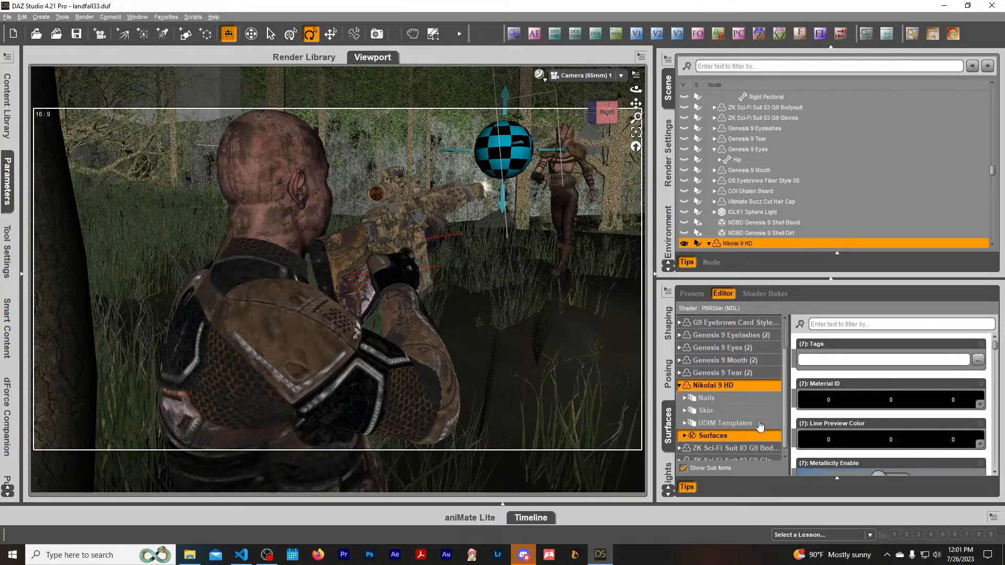
left_click(684, 430)
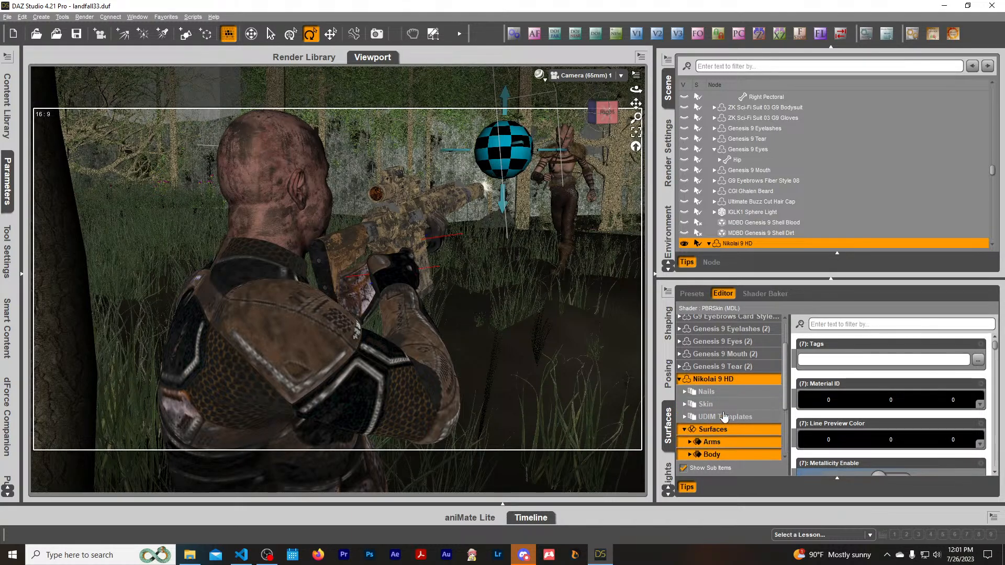
scroll(725, 414, "down", 3)
left_click(723, 371)
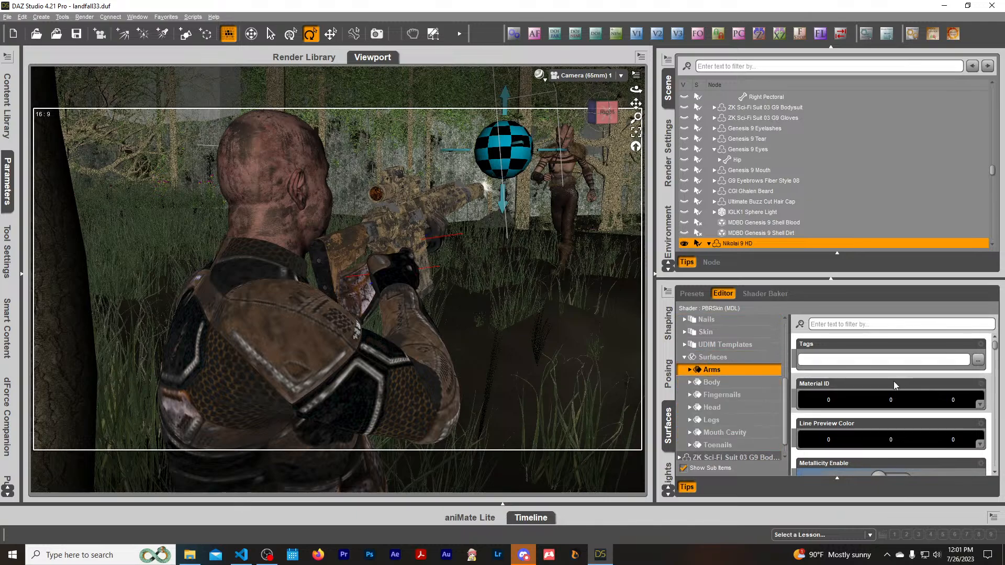
scroll(893, 381, "down", 3)
mouse_move(809, 445)
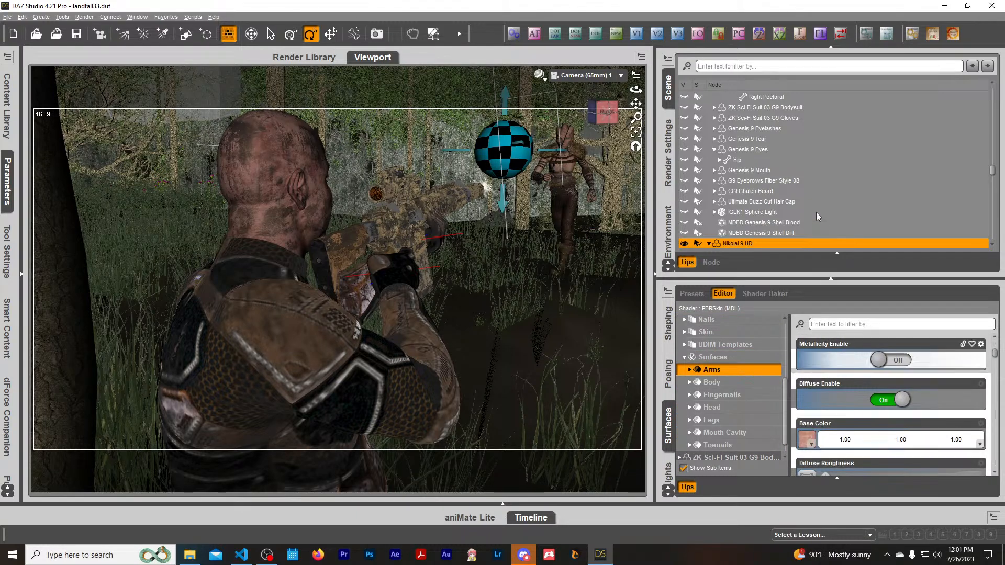
Select the MDBD Genesis 9 Shell Blood node and examine the Base Color of its Body surface.
scroll(812, 199, "down", 3)
left_click(776, 137)
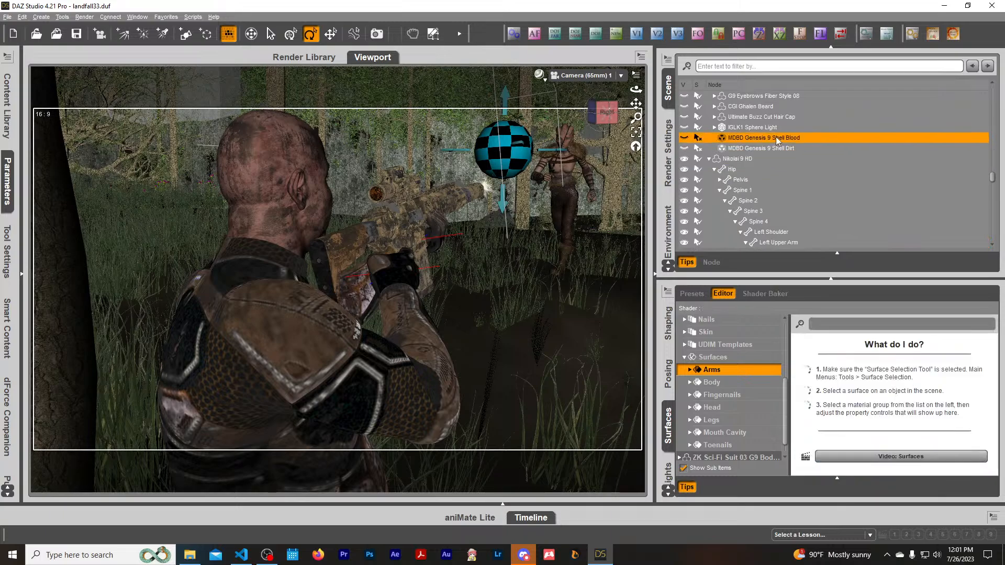
left_click(679, 360)
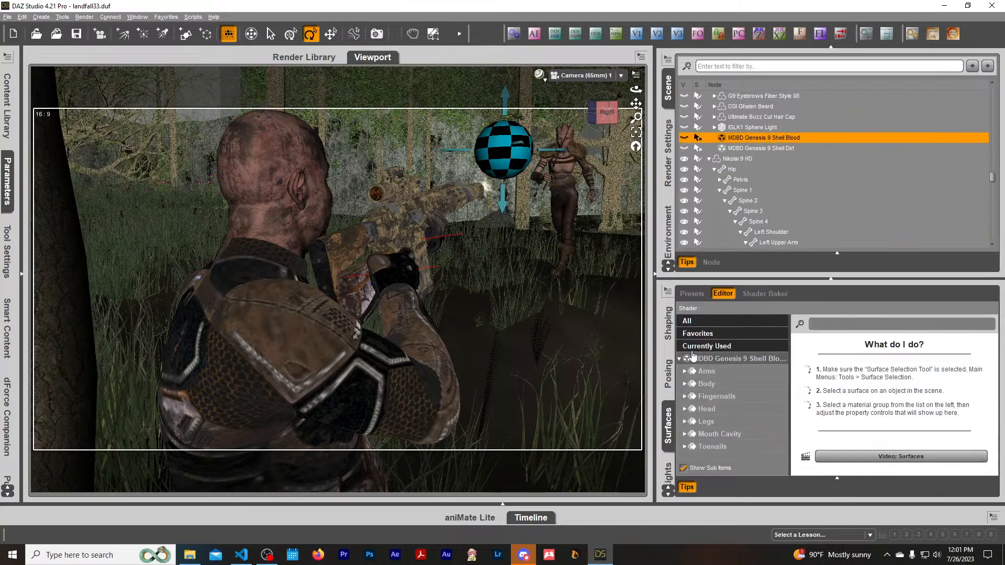
left_click(710, 388)
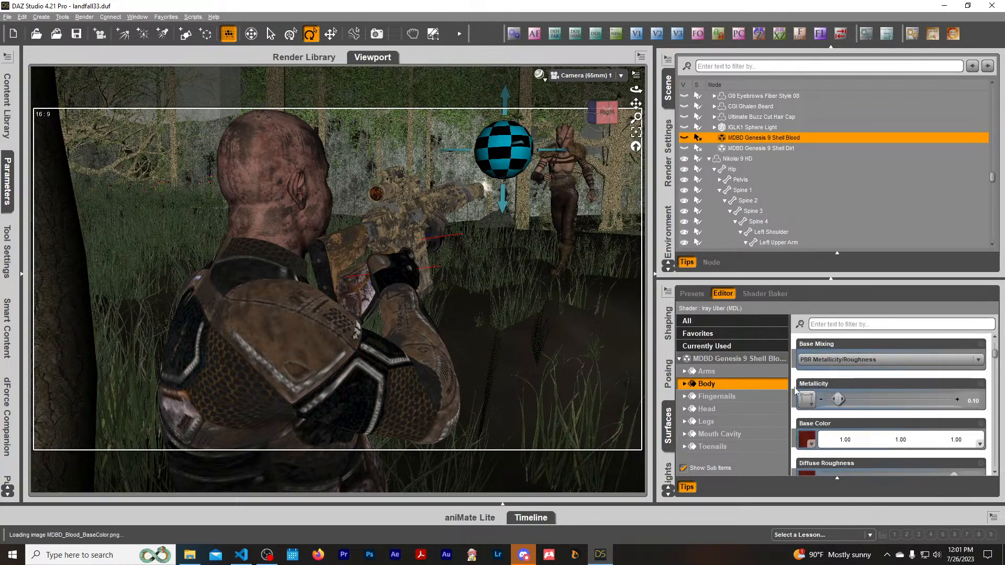
mouse_move(811, 443)
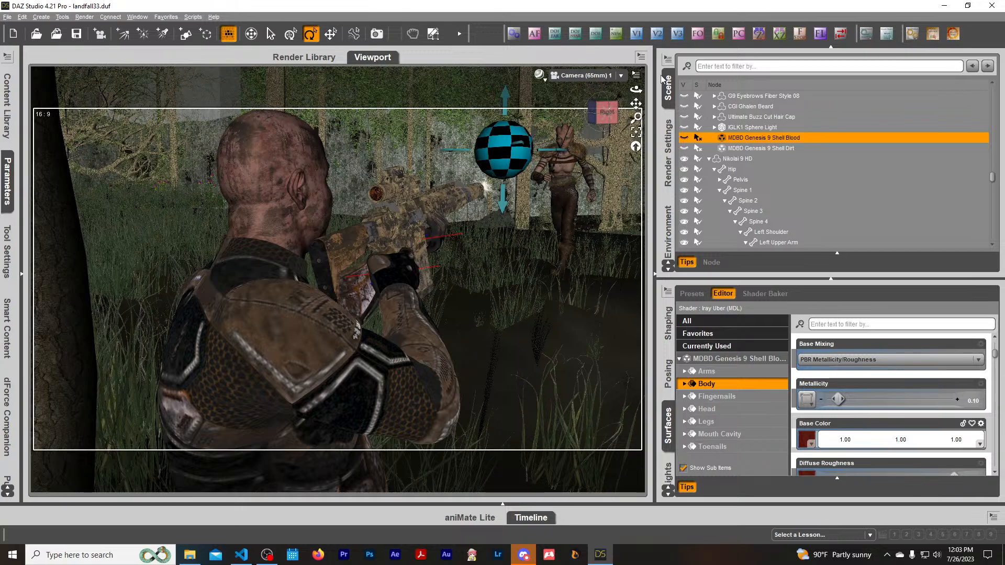
Delete Camera (65mm) 1 from the scene and hide the Nikolai 9 HD figure.
scroll(764, 152, "down", 10)
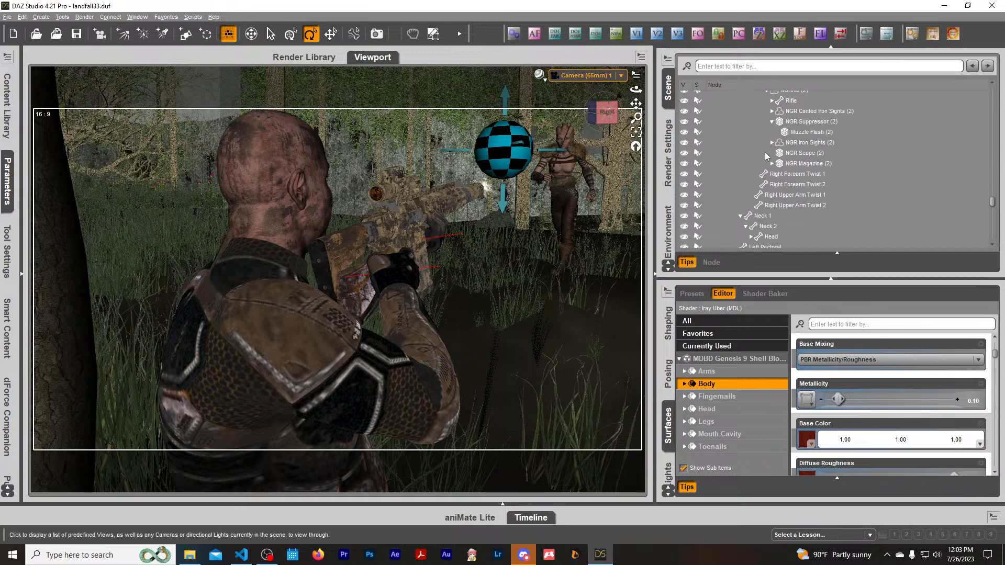
left_click(768, 244)
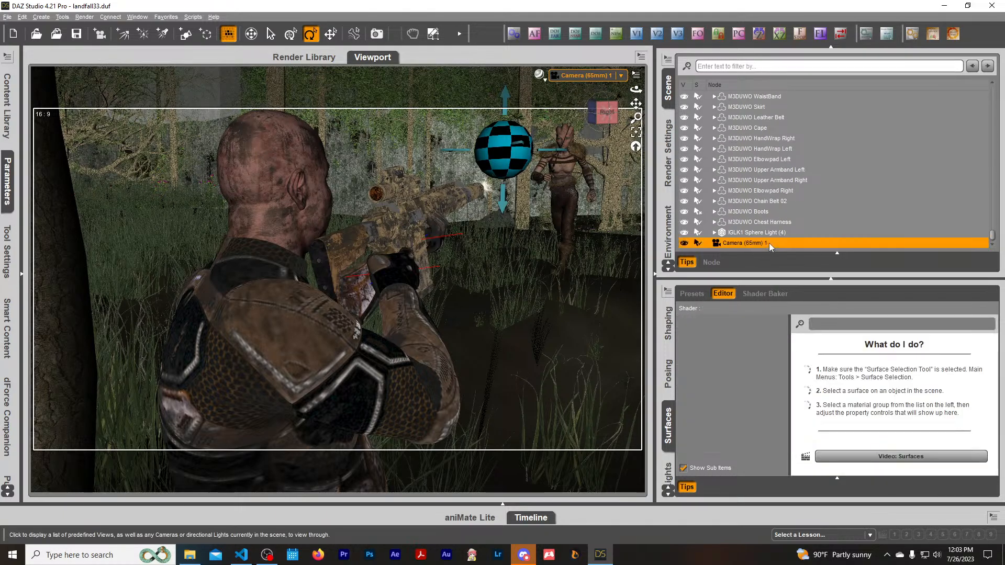
key("Delete")
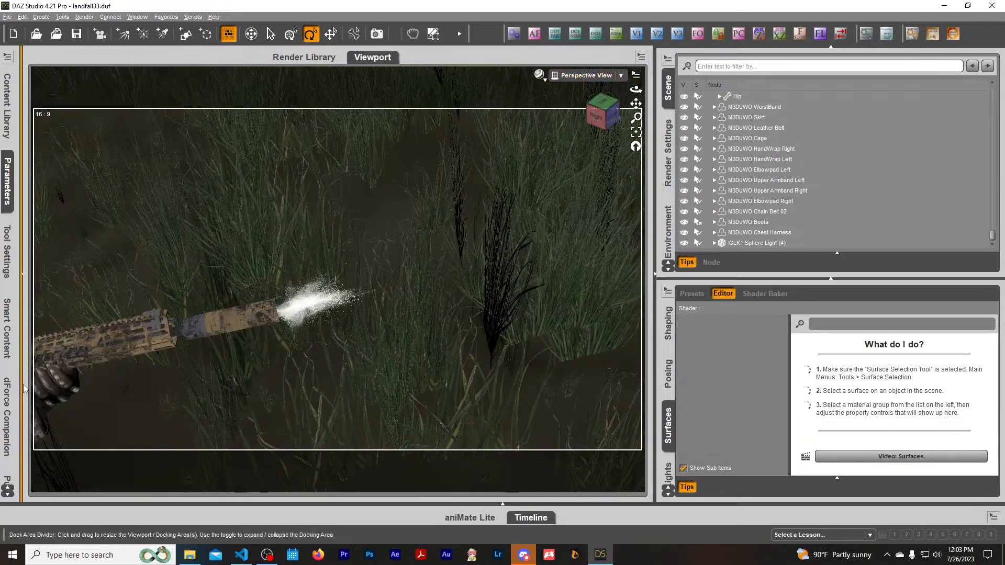
left_click(63, 394)
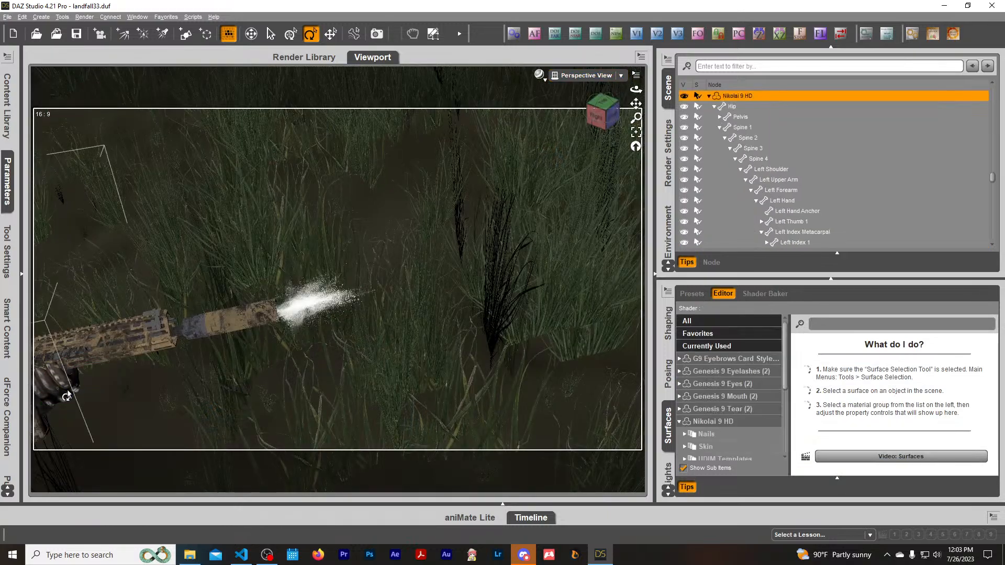
left_click(684, 97)
Frame the running tentacled creature beside the sphere light in Perspective View and select its M3DUWO Fur Belt.
left_click(598, 113)
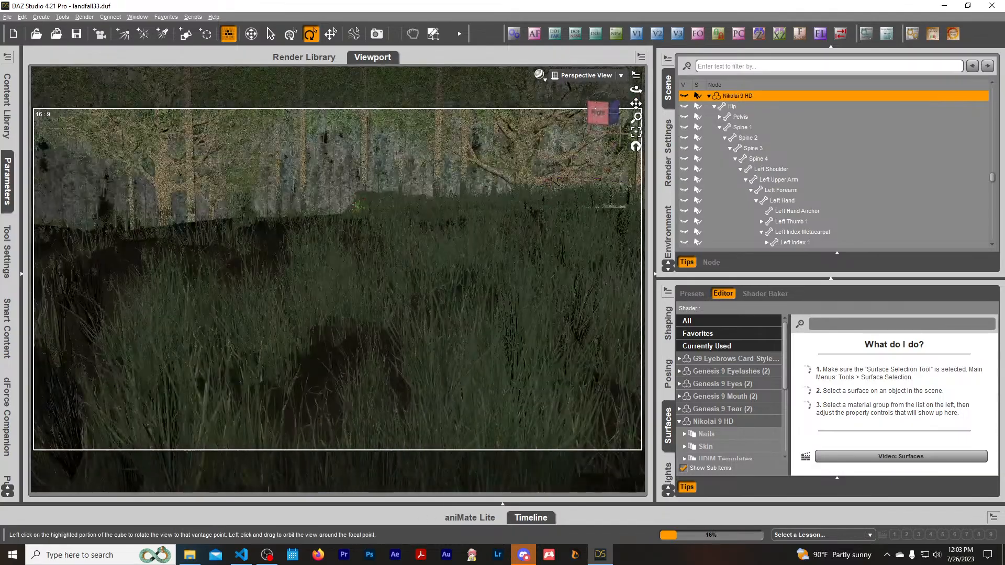
left_click_drag(609, 112, 615, 114)
key("d")
key("w")
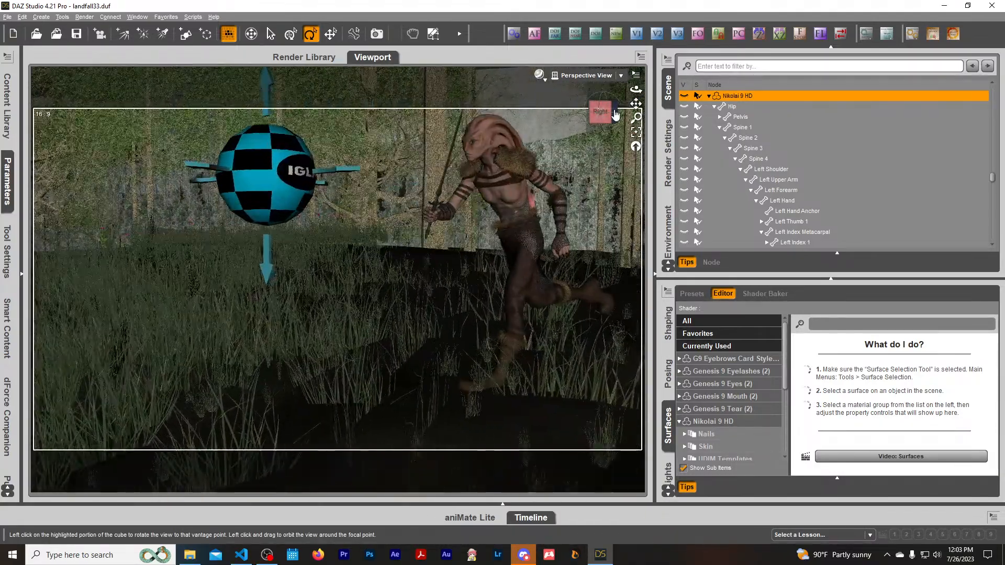
key("d")
key("e")
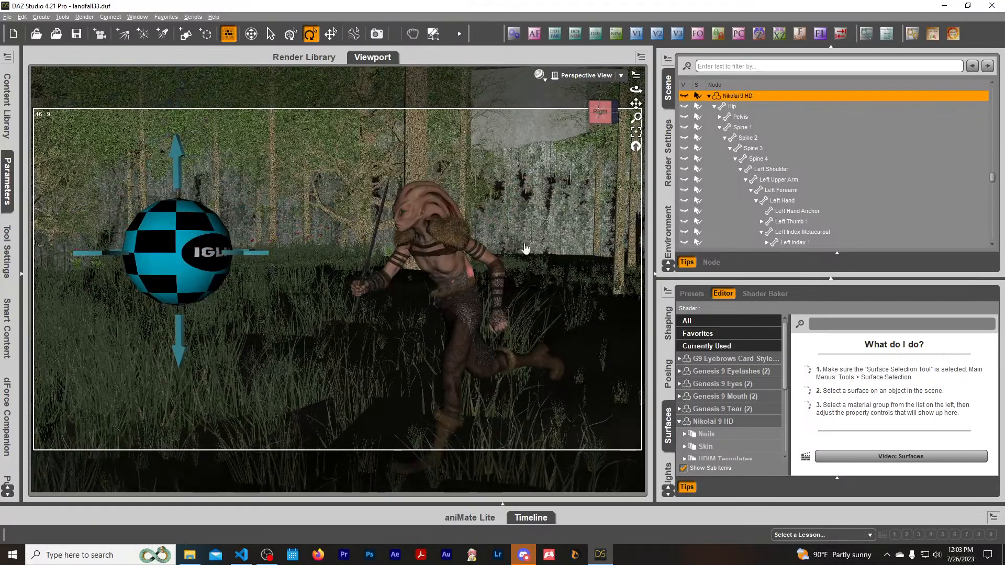
left_click(460, 297)
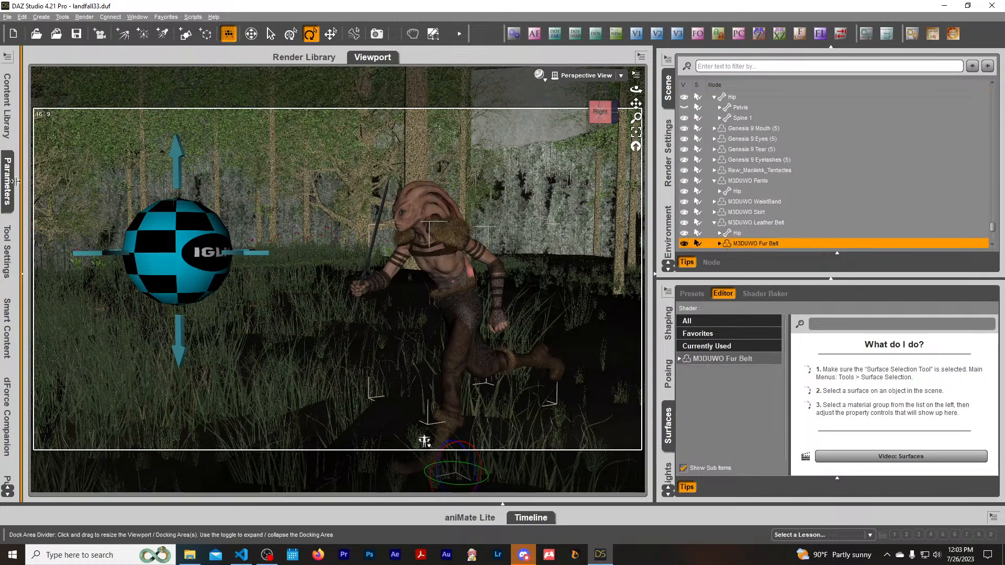
In Smart Content, remove the product search term and list the installed products of the Poses category.
left_click(8, 183)
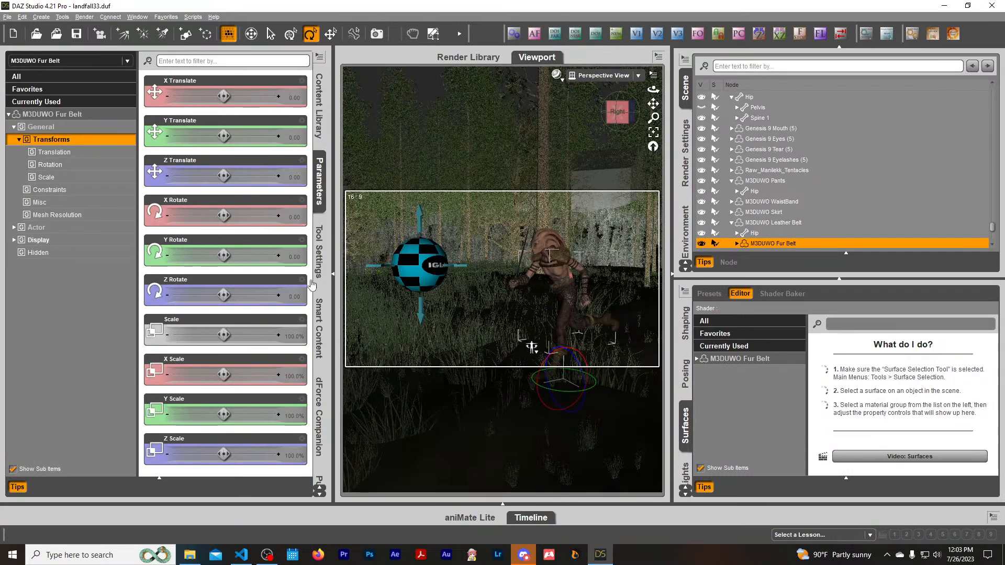
left_click(320, 327)
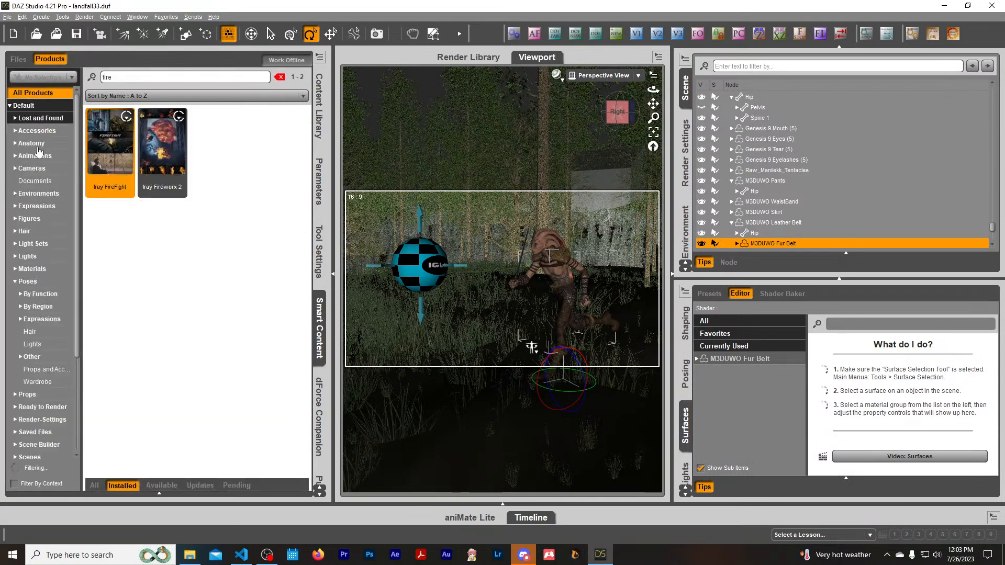
left_click(280, 77)
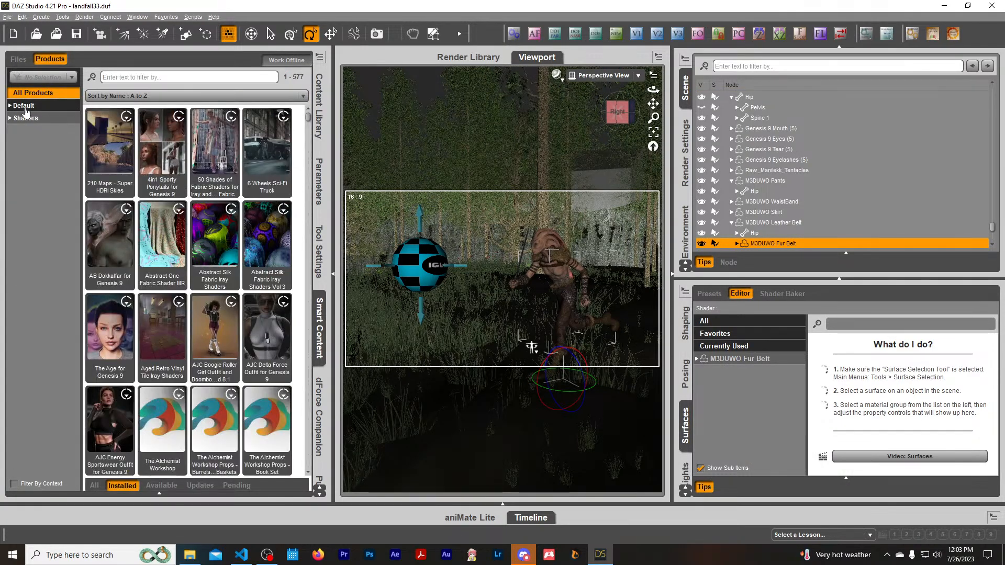
left_click(24, 106)
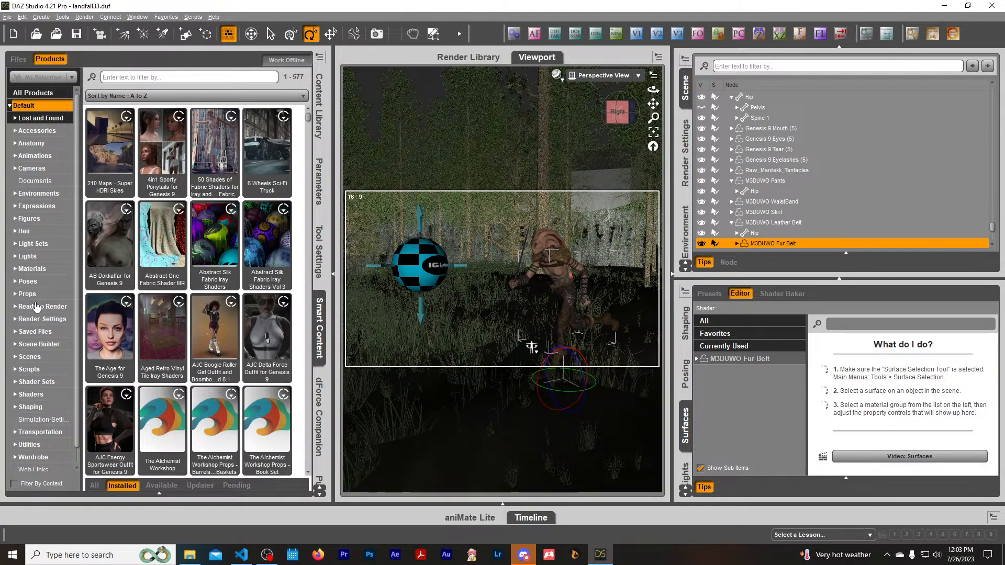
left_click(30, 282)
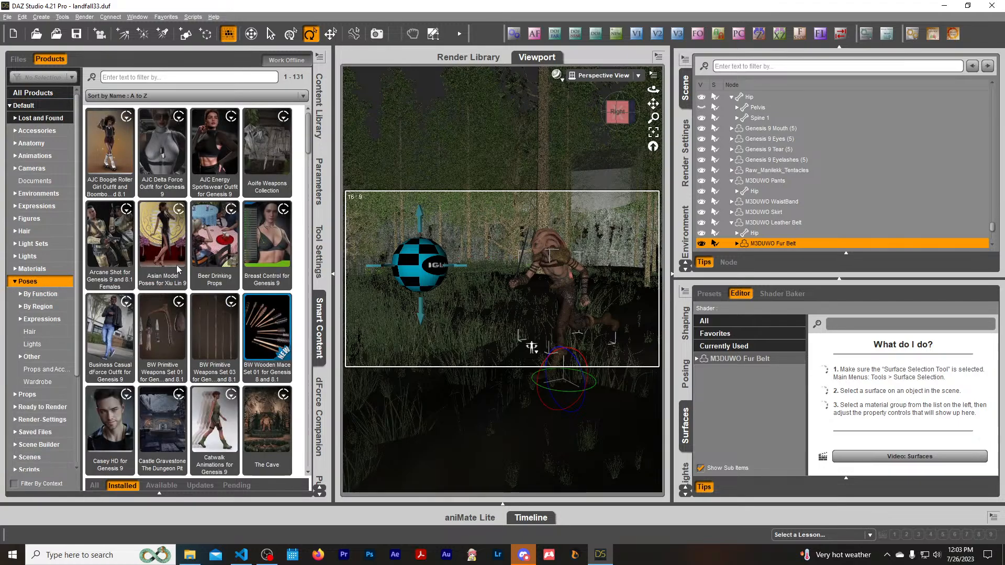
Browse the installed pose products by function under Standing.
left_click(42, 296)
scroll(60, 380, "down", 8)
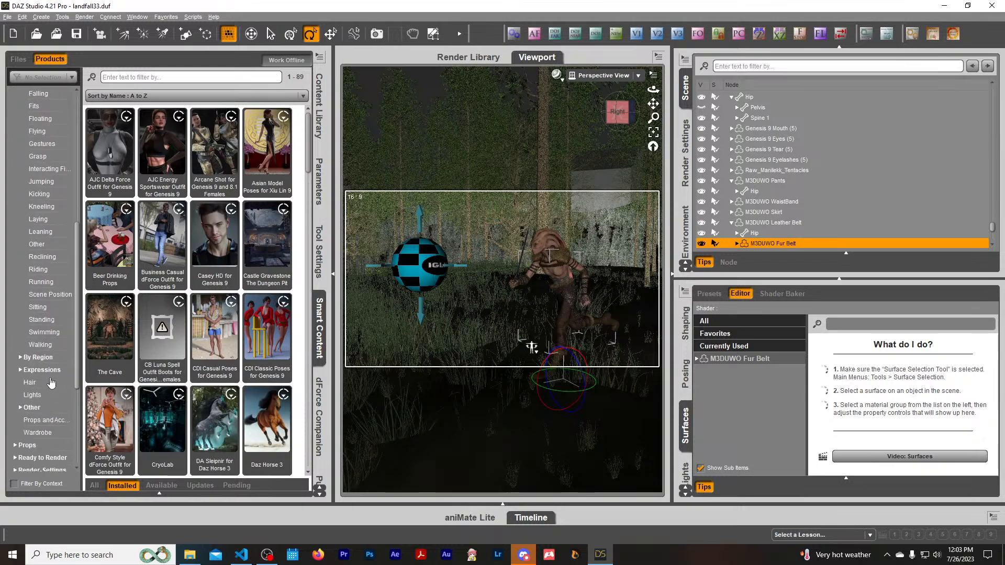
left_click(42, 319)
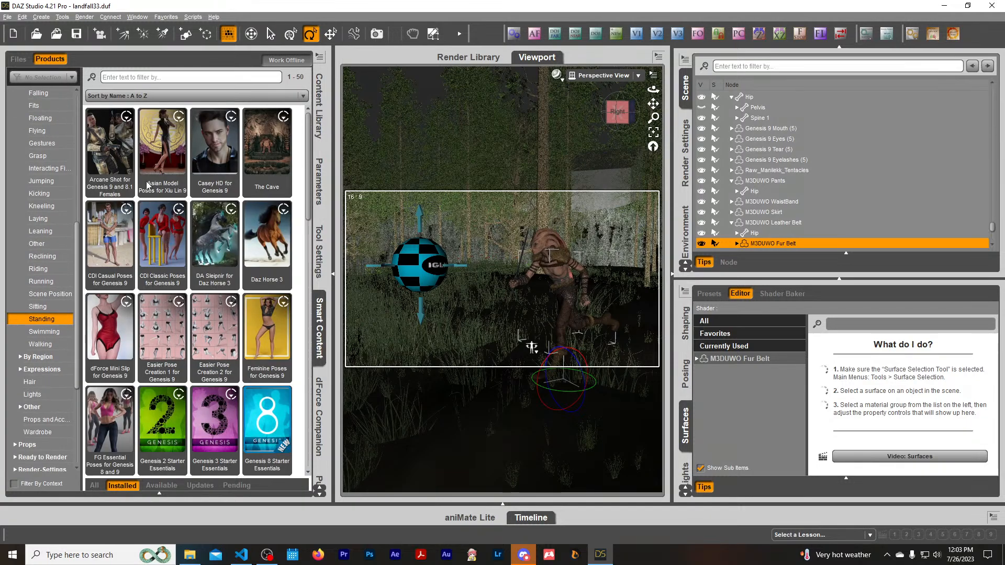
scroll(178, 259, "down", 5)
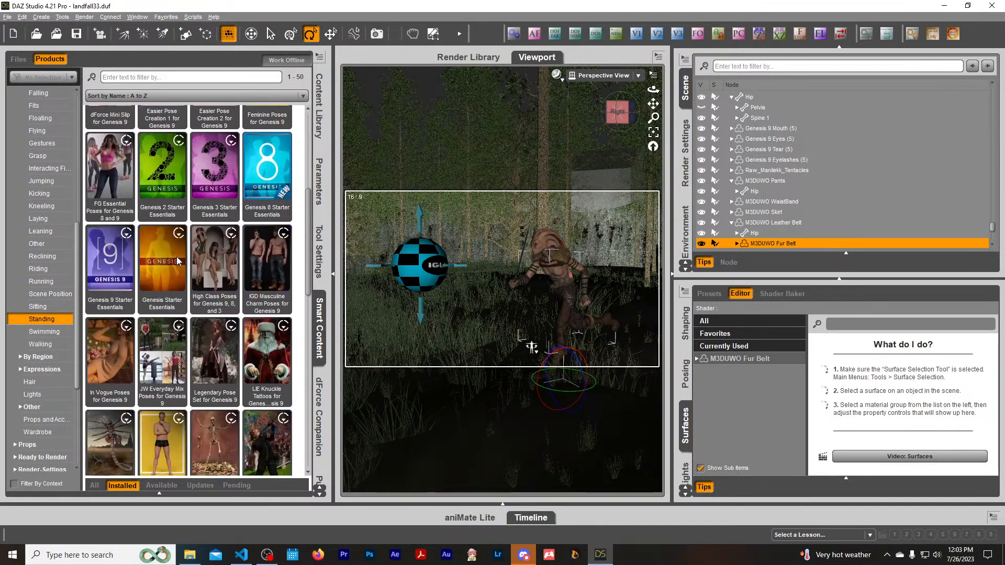
scroll(178, 259, "down", 15)
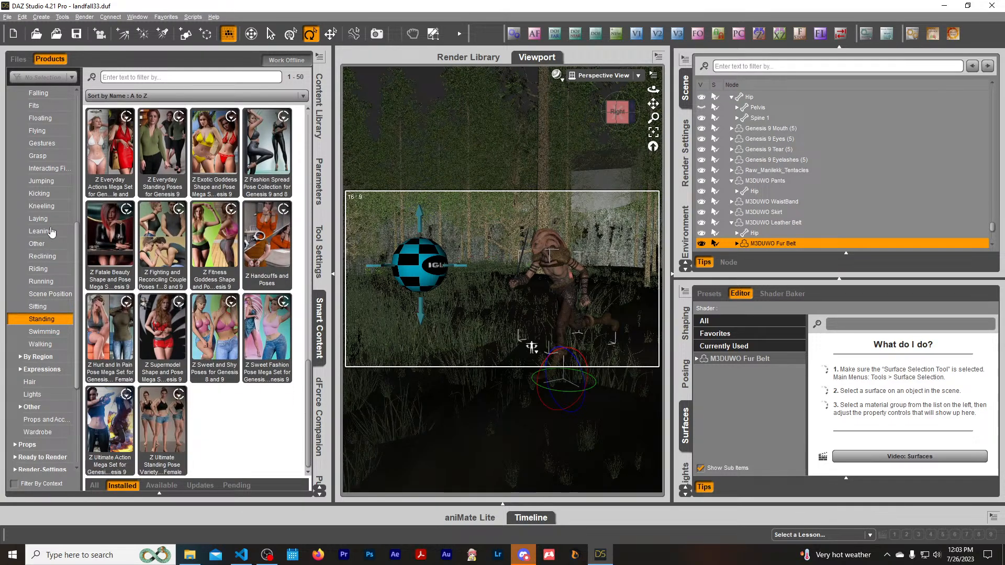
Switch to the Laying pose products and open Fallen Warrior Poses for Genesis 9.
scroll(51, 230, "up", 2)
left_click(39, 253)
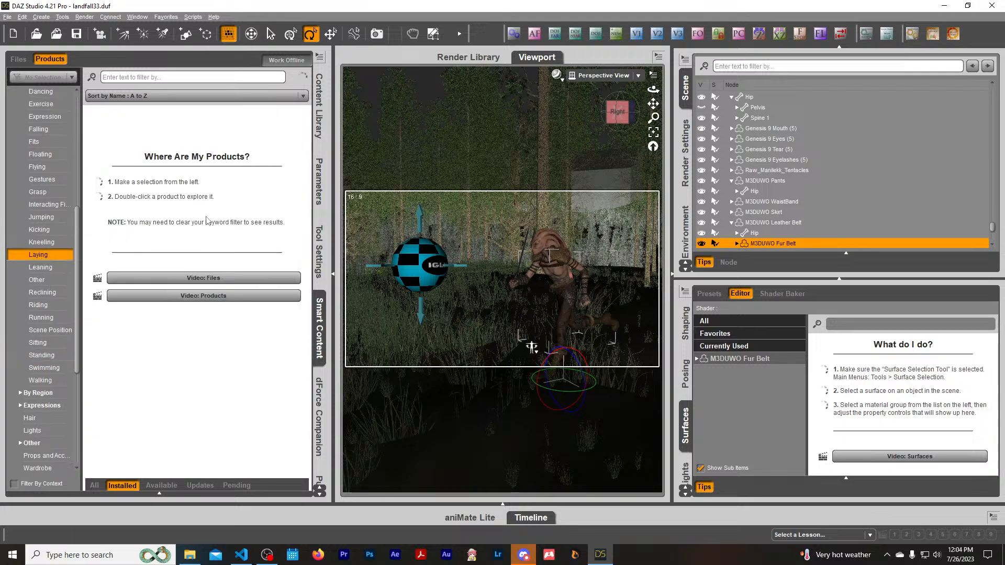
scroll(229, 173, "up", 3)
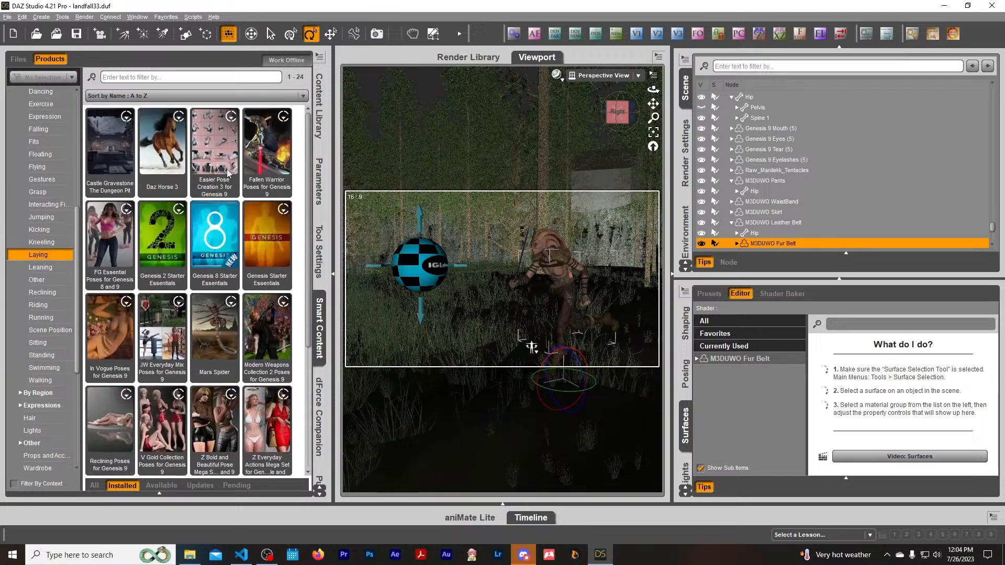
double_click(264, 139)
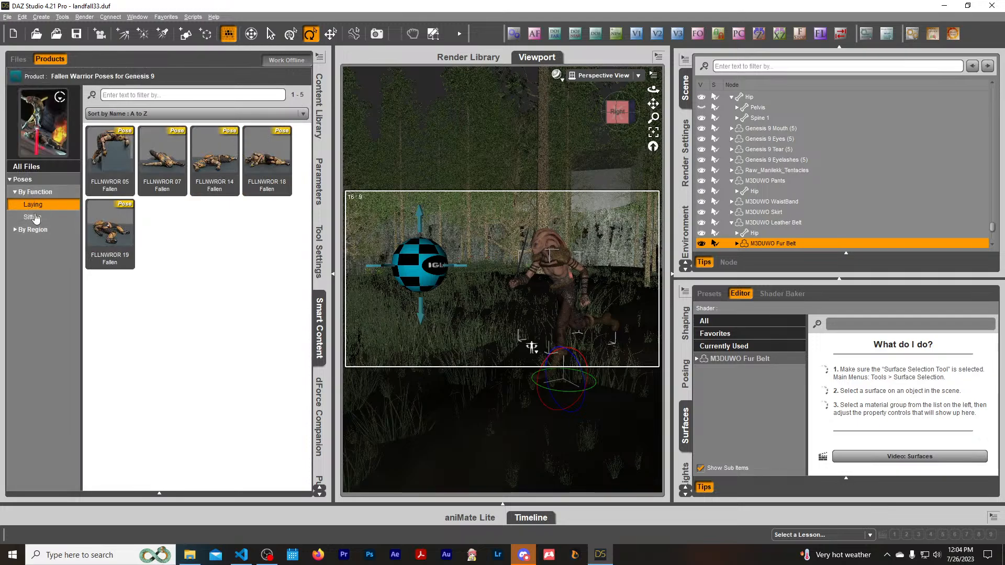
Browse the Fallen Warrior poses by region and apply FLLNWROR 16 Falling to the Manilekk figure.
left_click(38, 231)
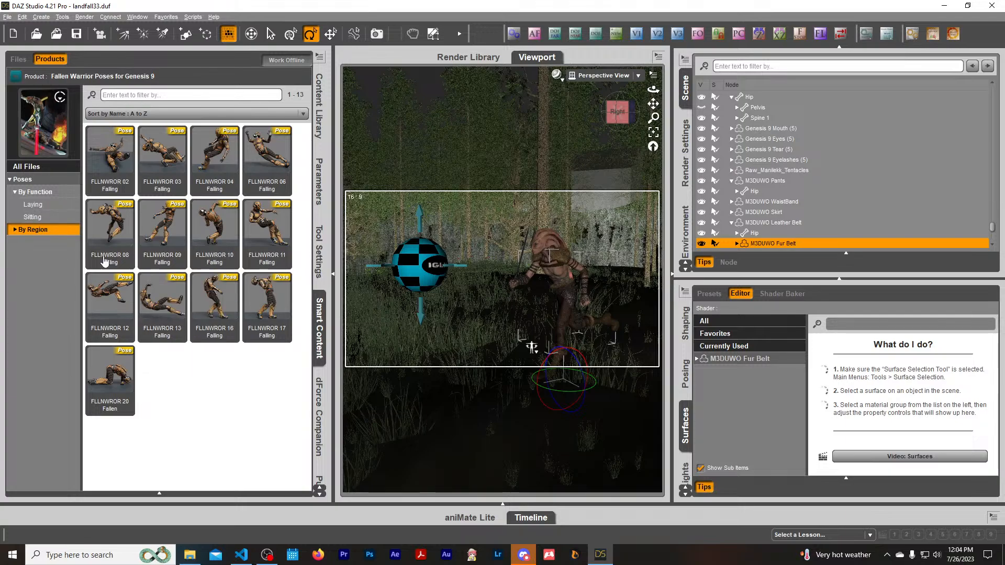
mouse_move(217, 320)
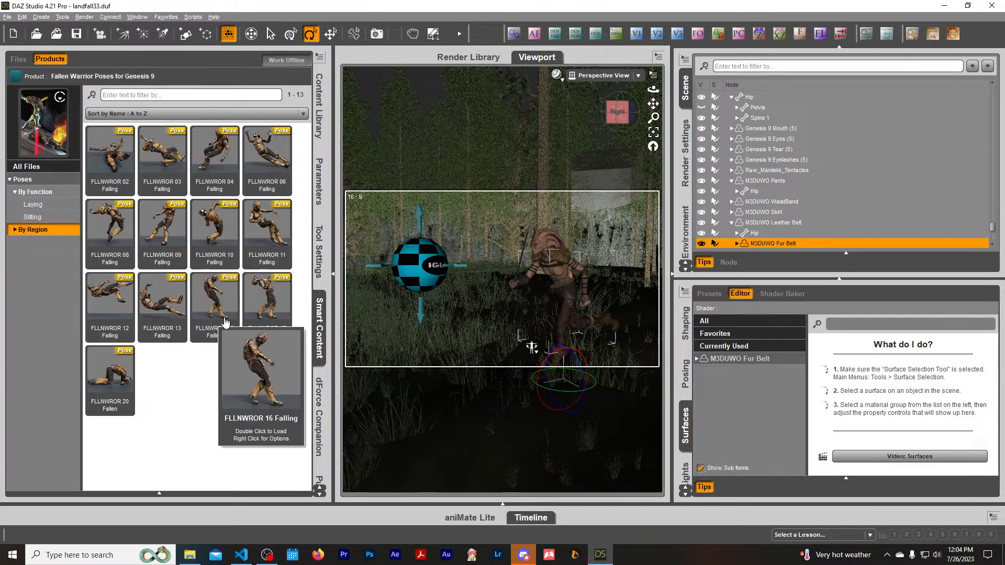
left_click(563, 274)
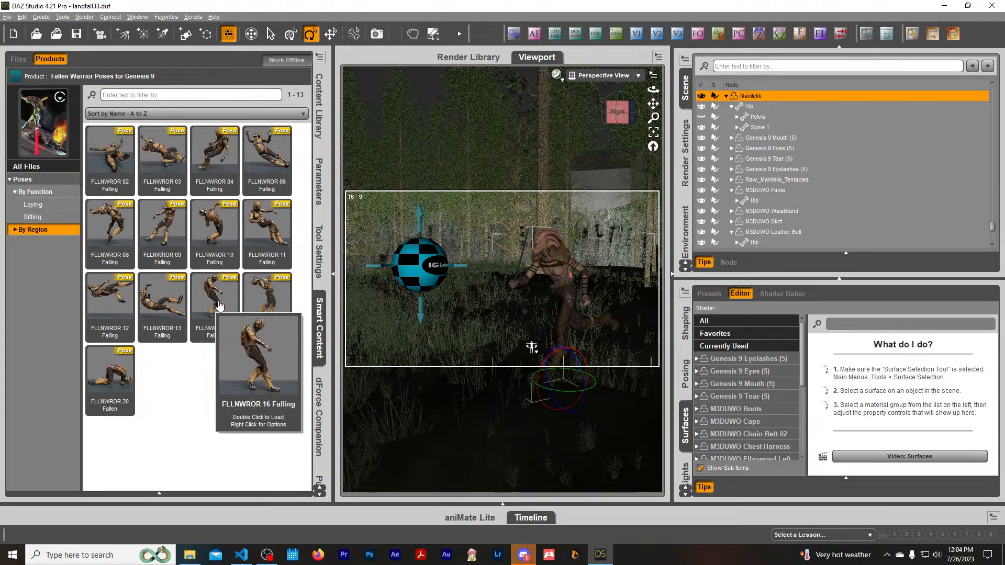
mouse_move(274, 291)
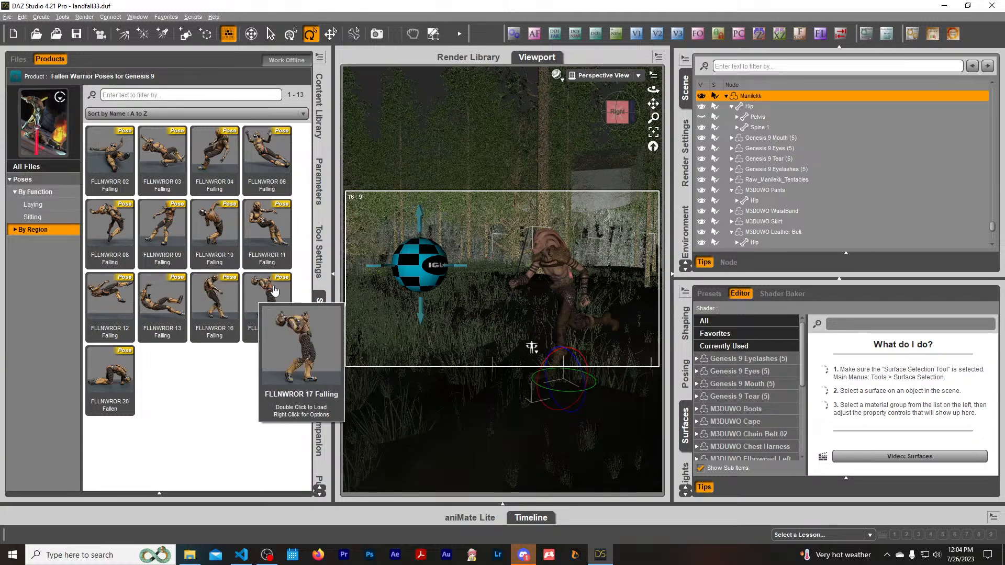
double_click(219, 300)
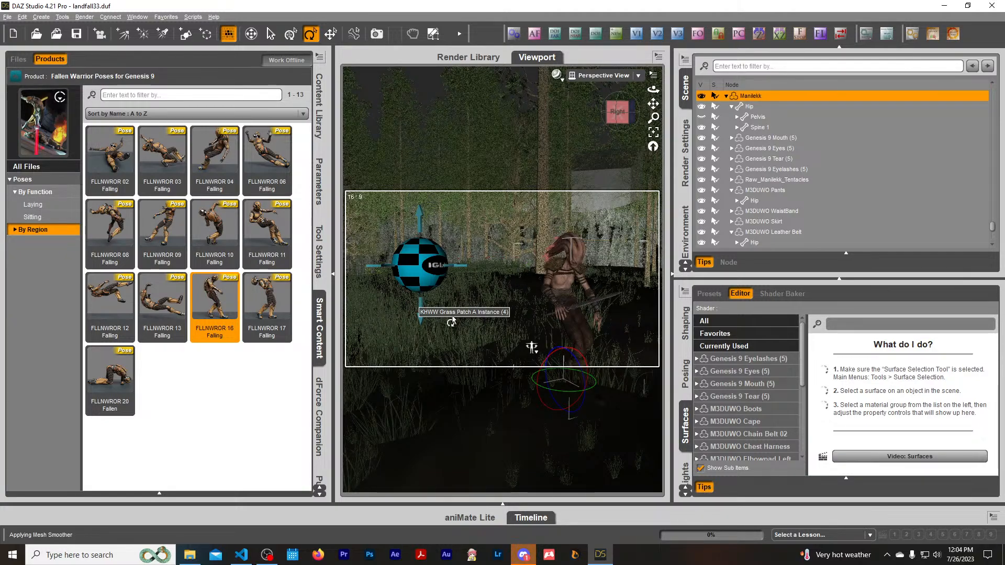
Set Manilekk's mesh Resolution Level to Base and turn the figure about its vertical axis.
left_click(319, 183)
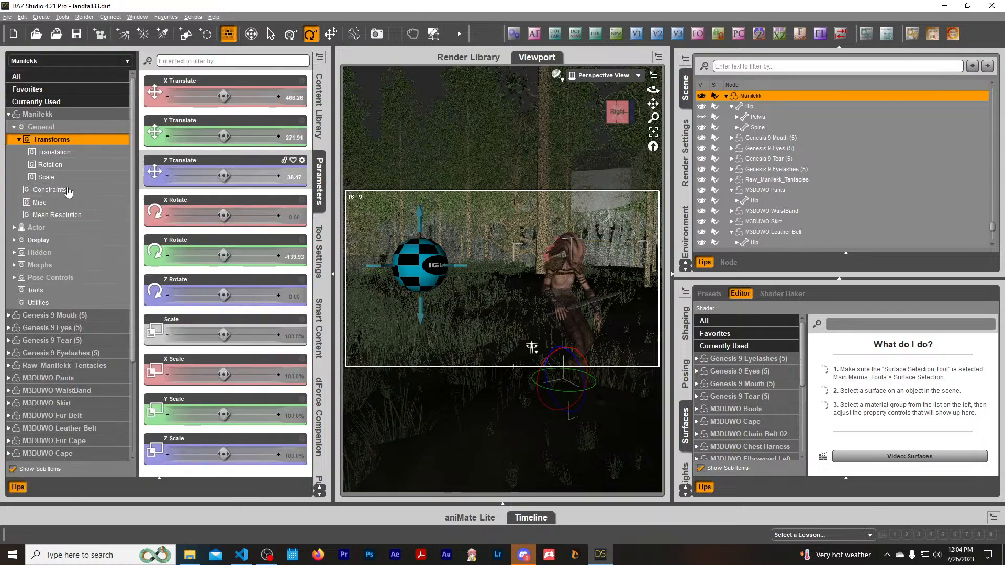
left_click(40, 226)
left_click(42, 216)
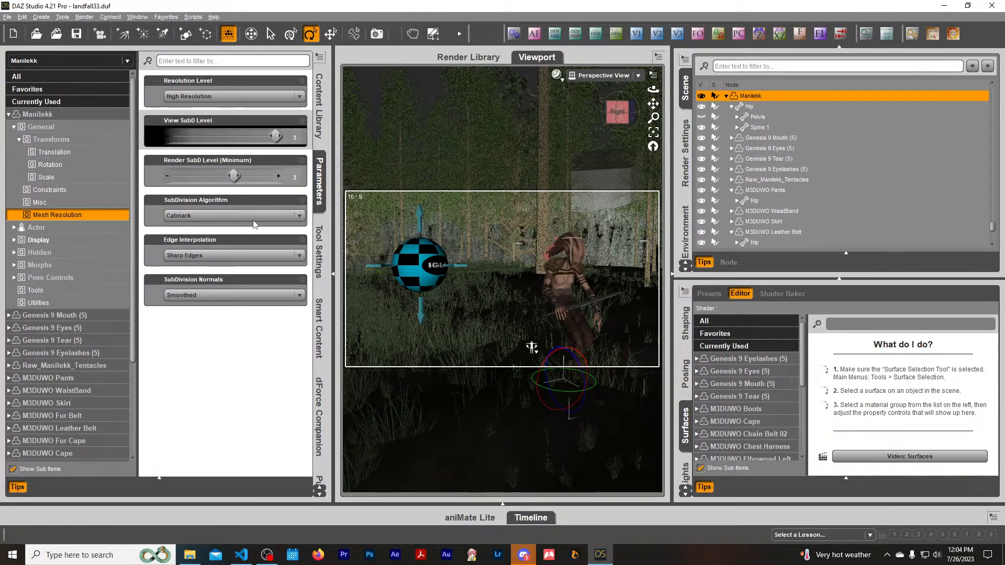
left_click(229, 101)
left_click(190, 109)
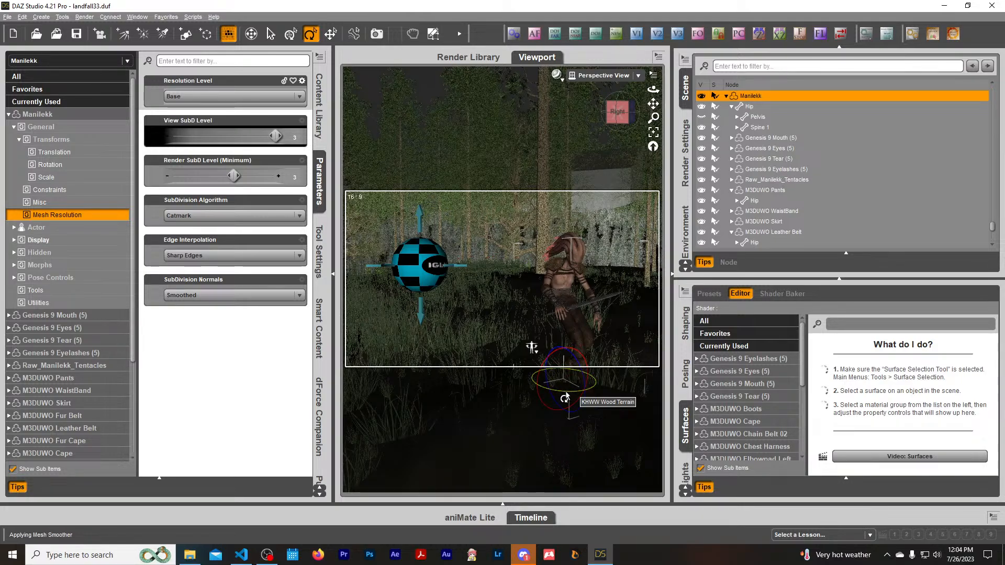
left_click_drag(556, 397, 544, 399)
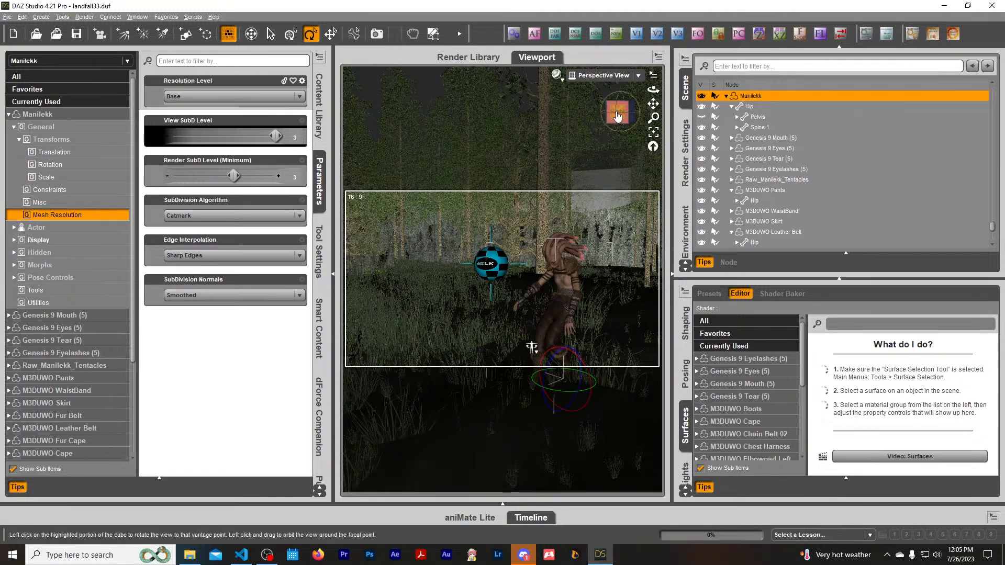
left_click_drag(617, 116, 631, 124)
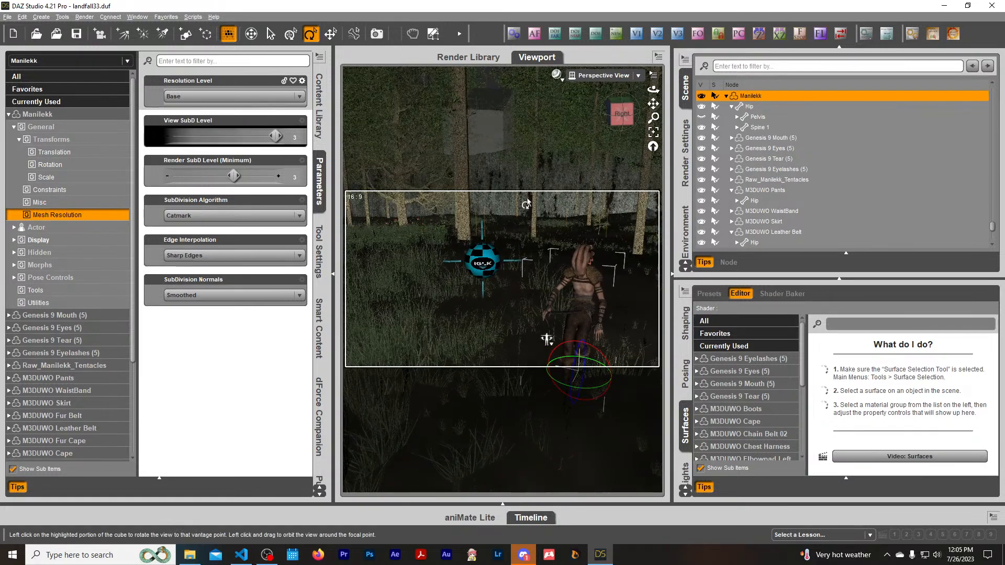
Move IGLK1 Sphere Light (4) across the ground to the creature's other side and lower it slightly.
left_click(480, 267)
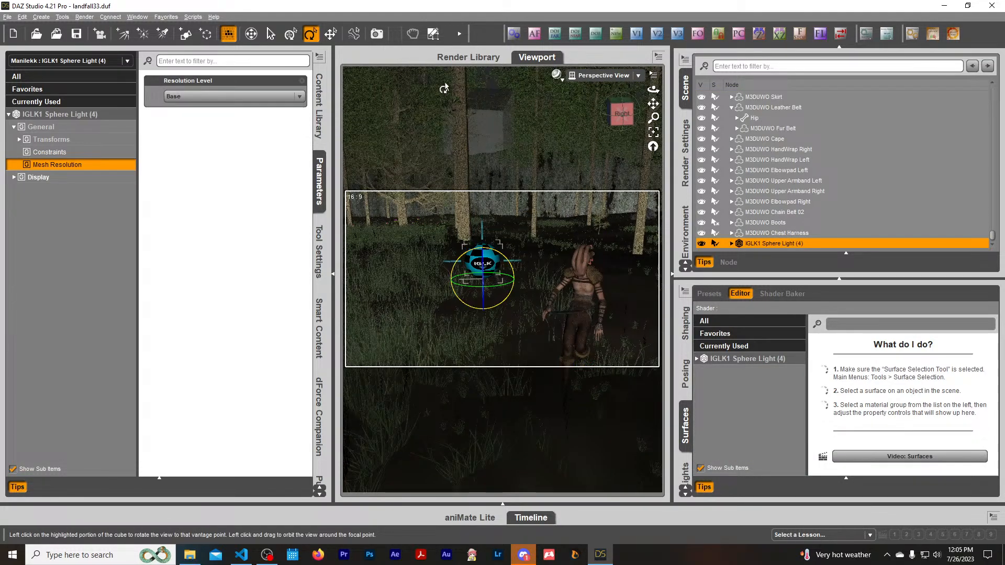
left_click(336, 37)
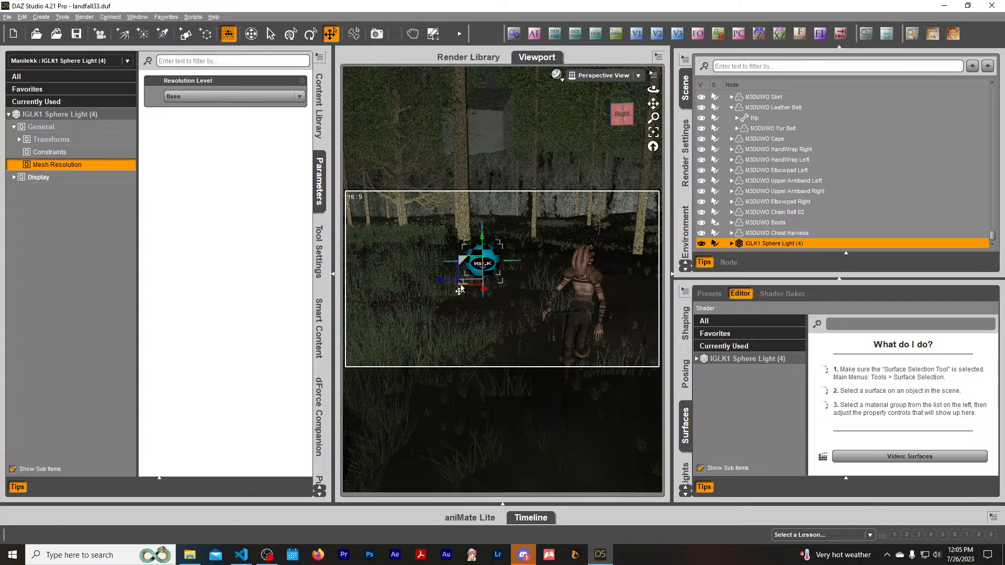
left_click_drag(509, 312, 623, 343)
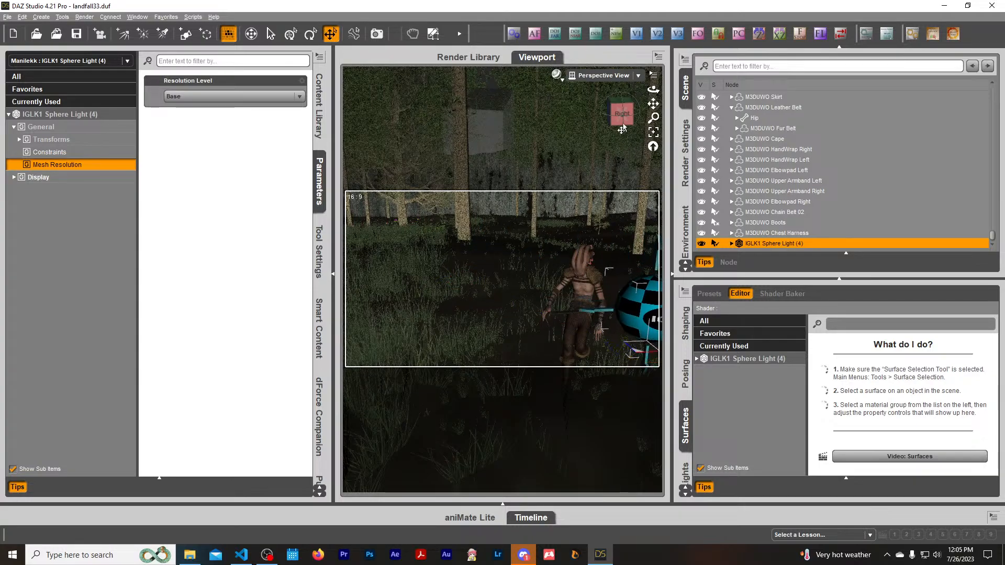
left_click_drag(623, 113, 569, 103)
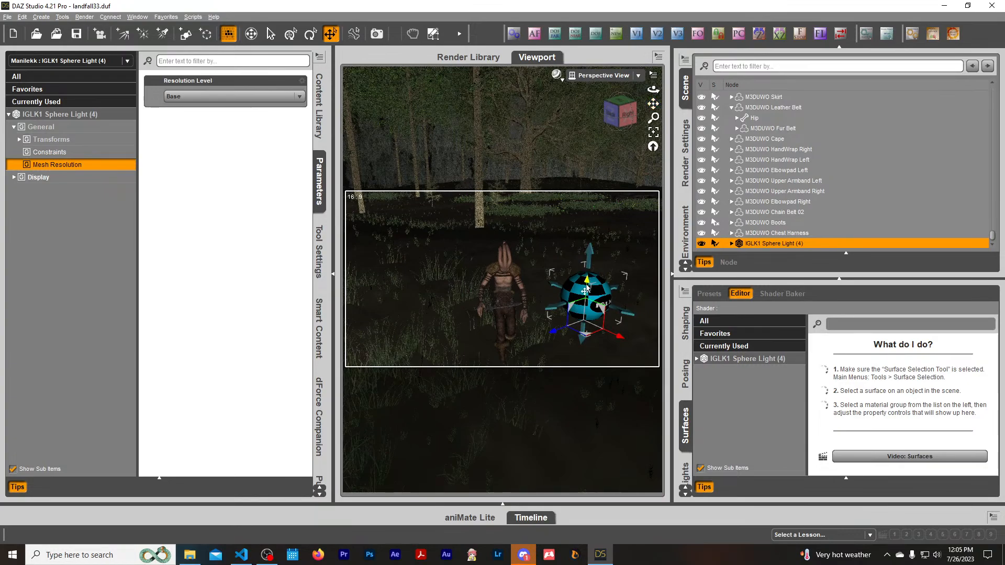
left_click_drag(586, 287, 572, 346)
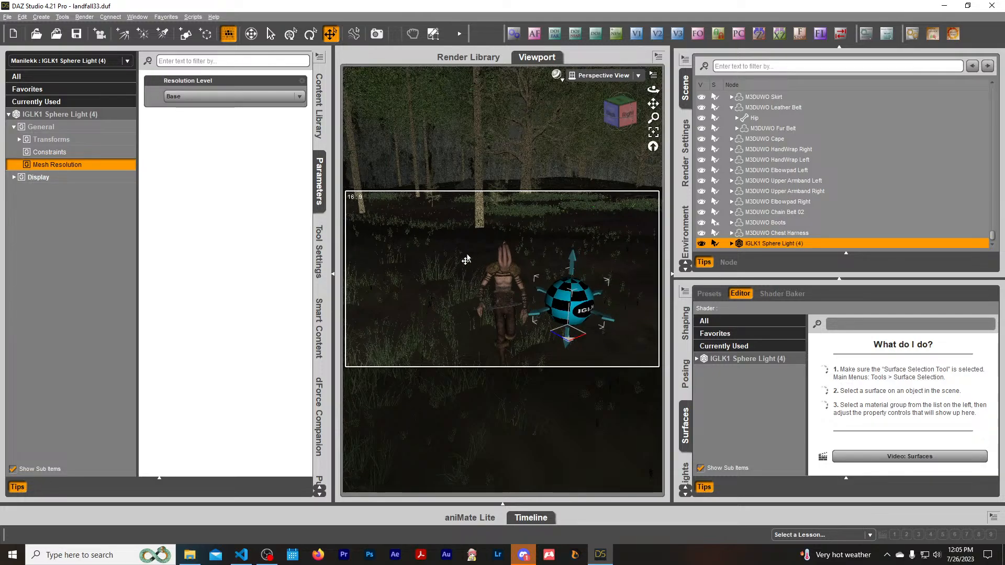
Slide the sphere light along the ground so it sits close to the creature's legs, and check its placement from another angle.
scroll(506, 243, "up", 5)
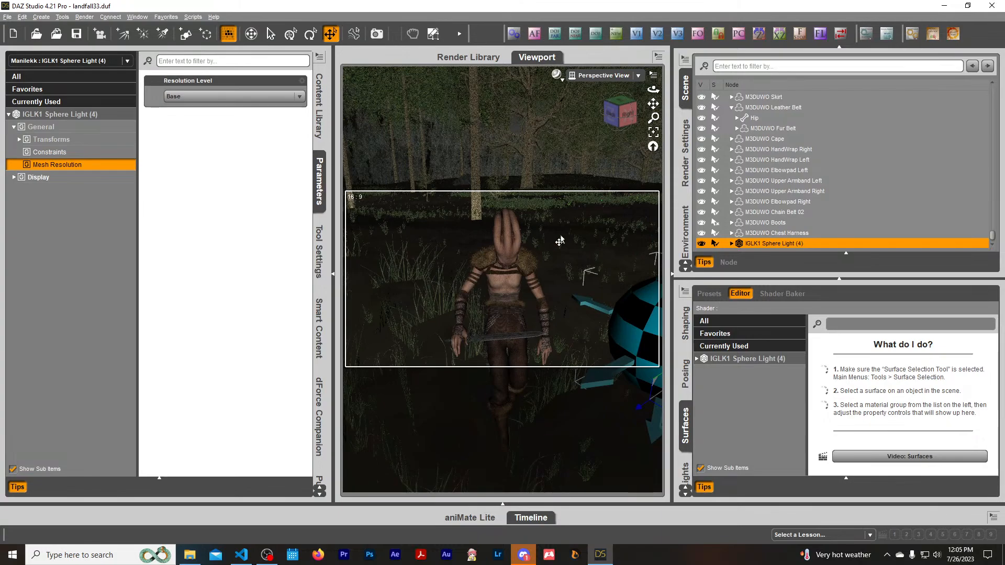
left_click_drag(627, 116, 601, 136)
scroll(512, 246, "down", 2)
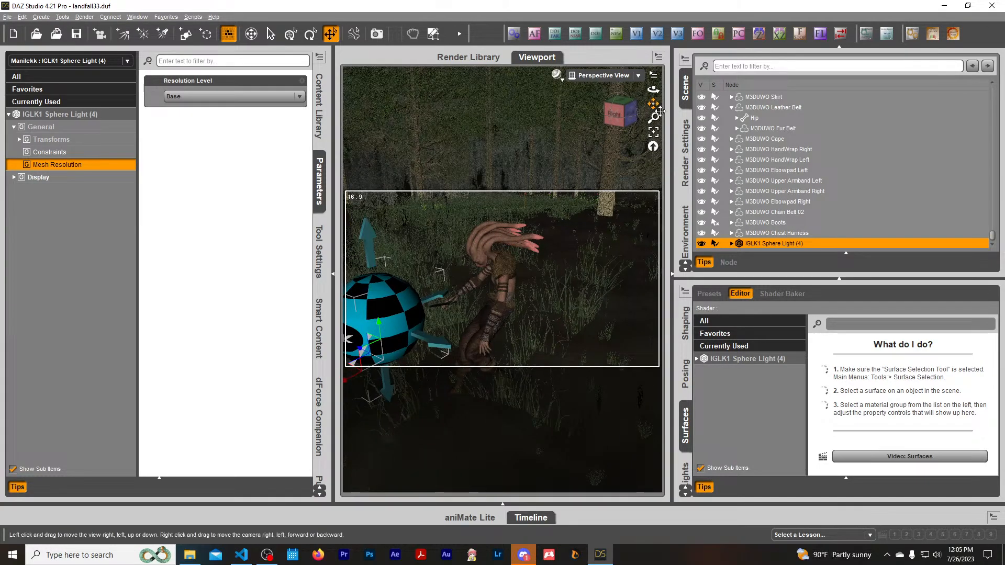
left_click_drag(653, 104, 672, 100)
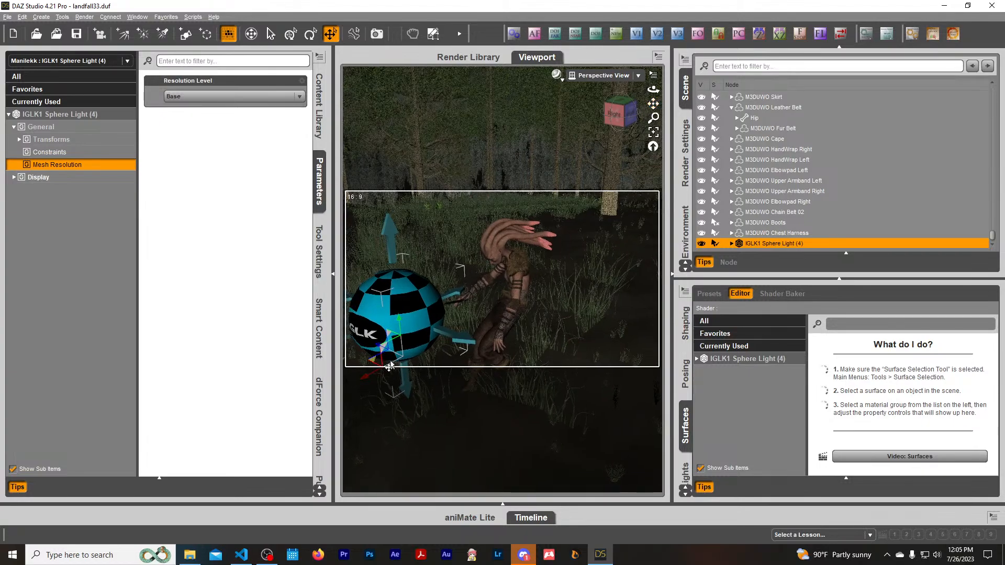
left_click_drag(389, 367, 498, 377)
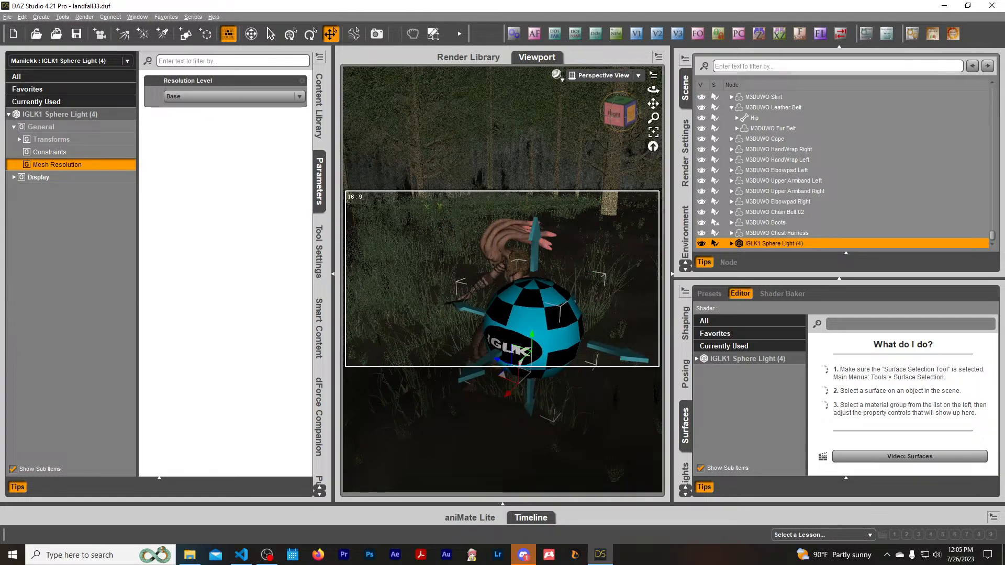
left_click(620, 109)
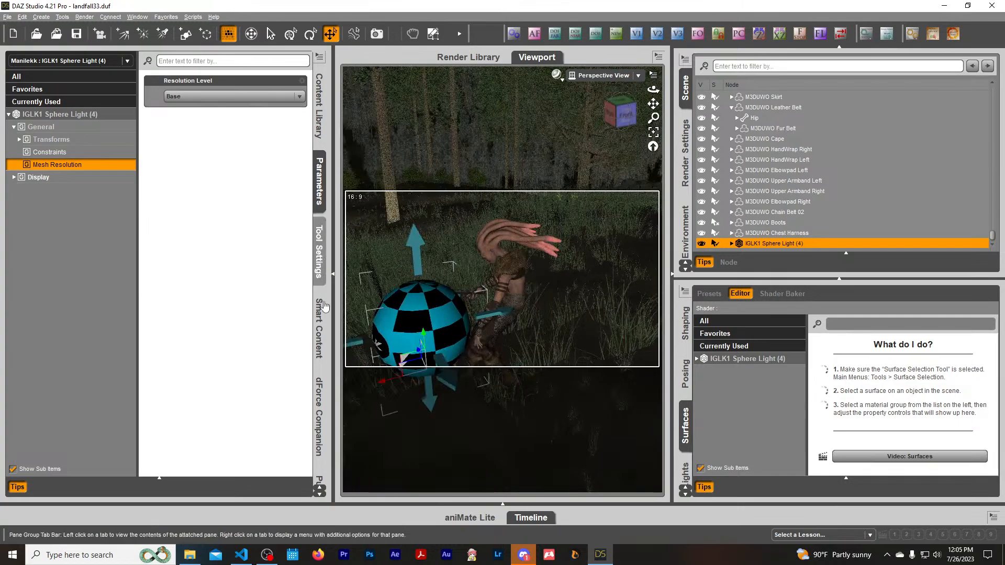
Search all installed Smart Content products for "water" and open the props of SY Rigged Water Iray 4.
left_click(318, 105)
left_click(16, 78)
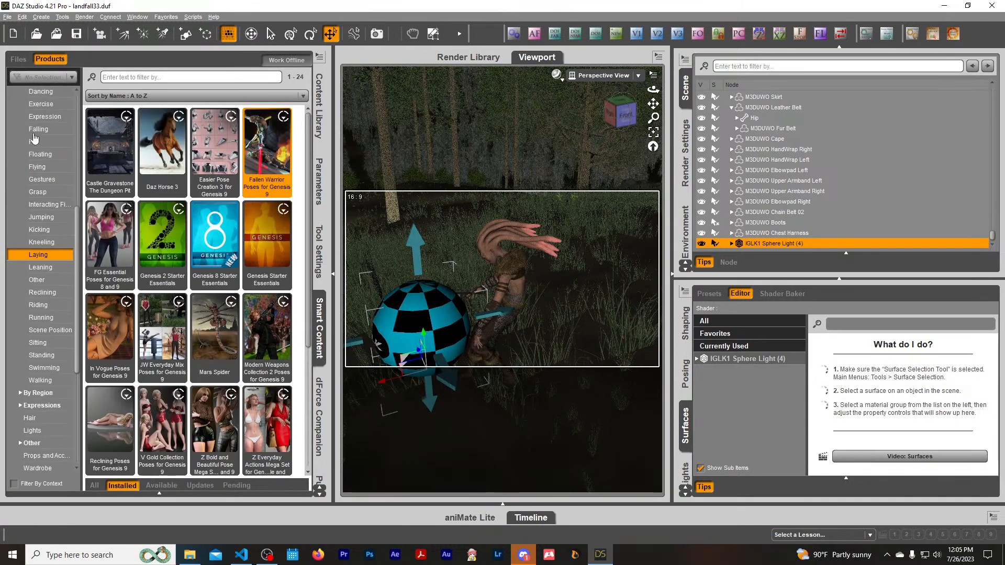
left_click(146, 77)
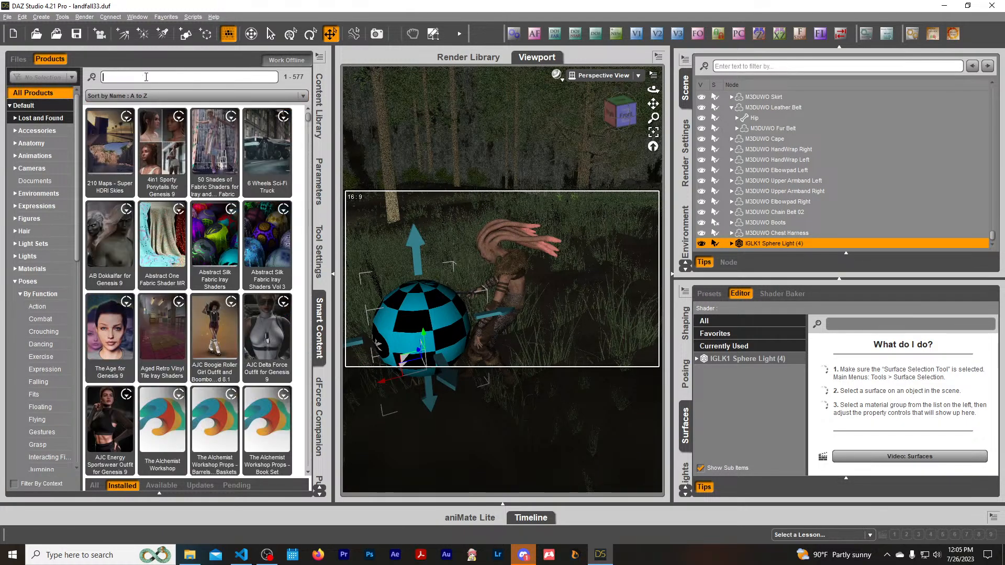
type("water")
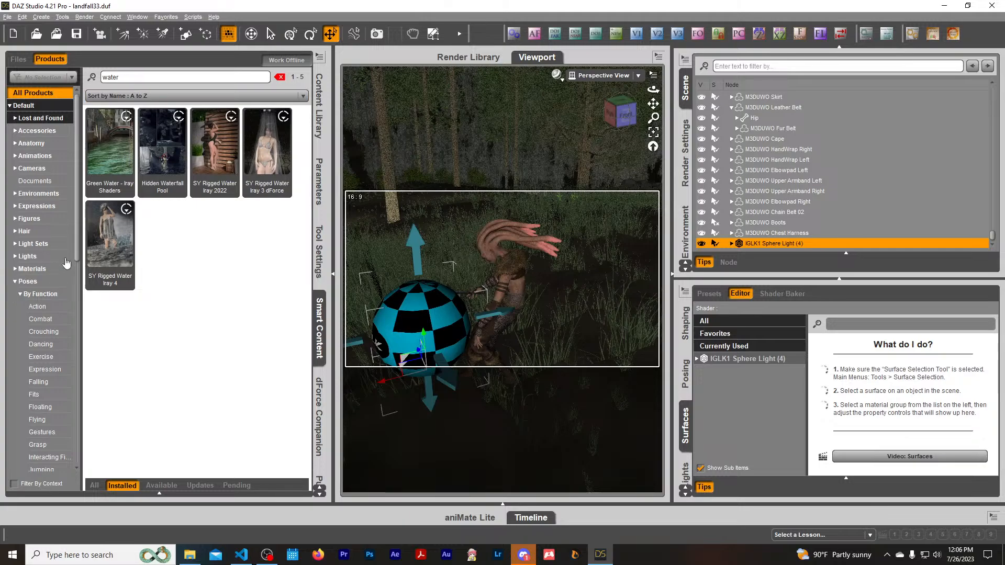
left_click(116, 237)
left_click(39, 193)
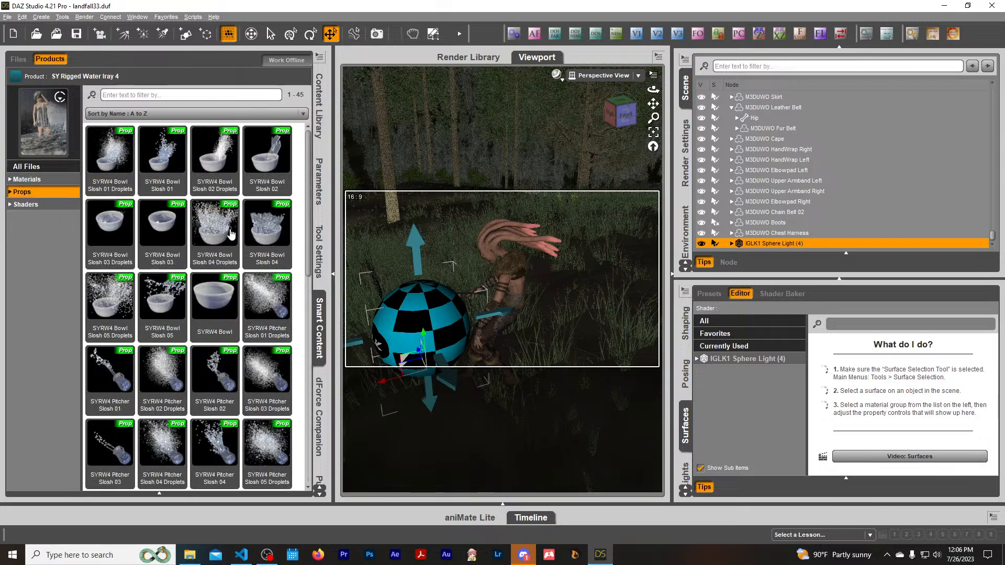
Review the water slosh props and load SYRW4 Bowl Slosh 04 Droplets into the scene with the creature selected.
mouse_move(230, 234)
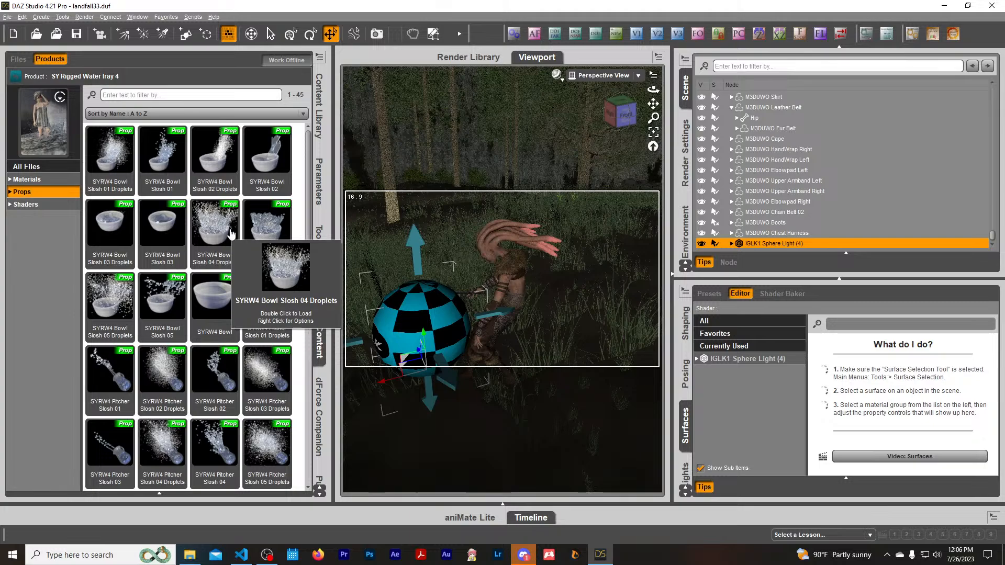
scroll(222, 279, "down", 3)
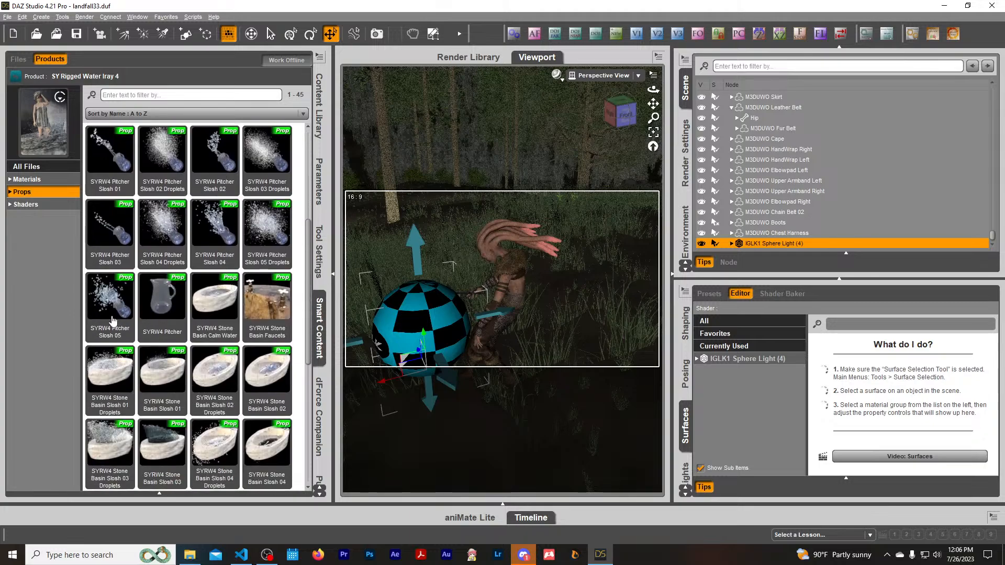
mouse_move(263, 239)
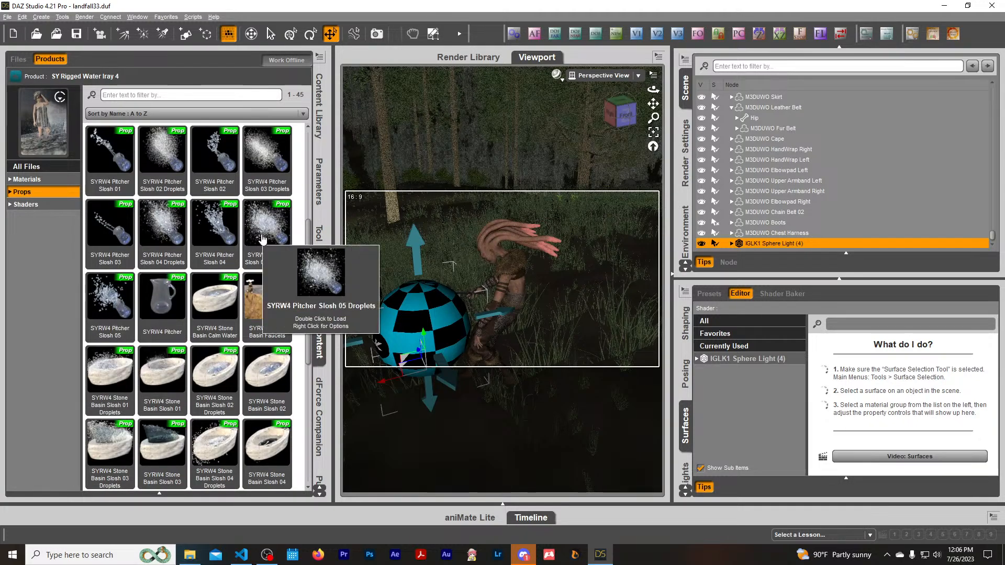
scroll(263, 239, "up", 3)
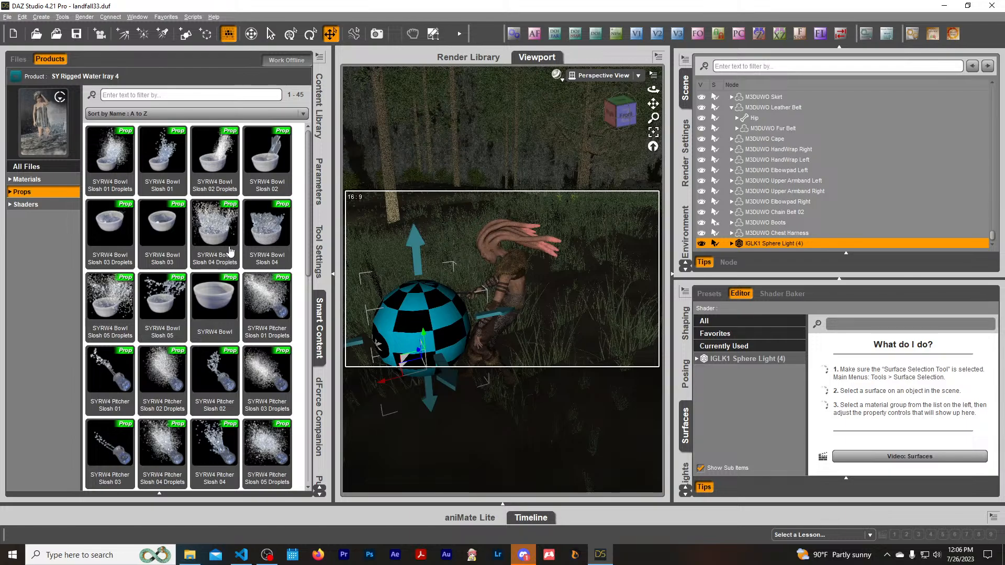
mouse_move(230, 251)
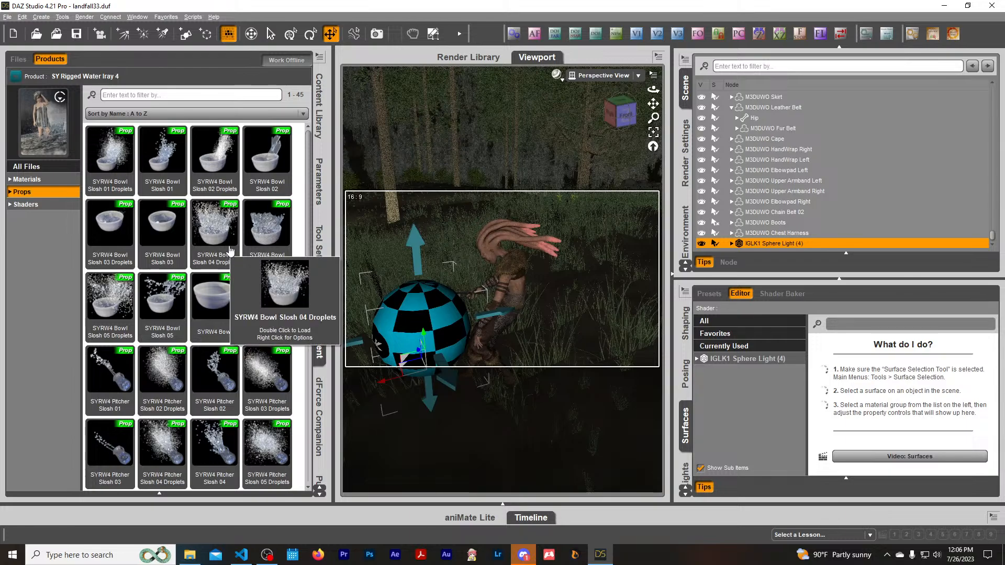
mouse_move(220, 449)
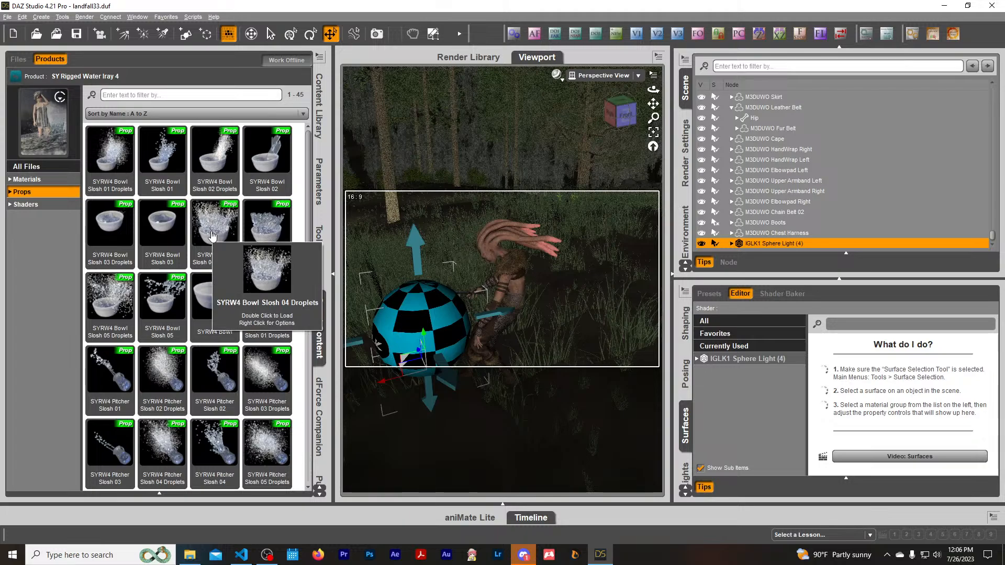
left_click(517, 293)
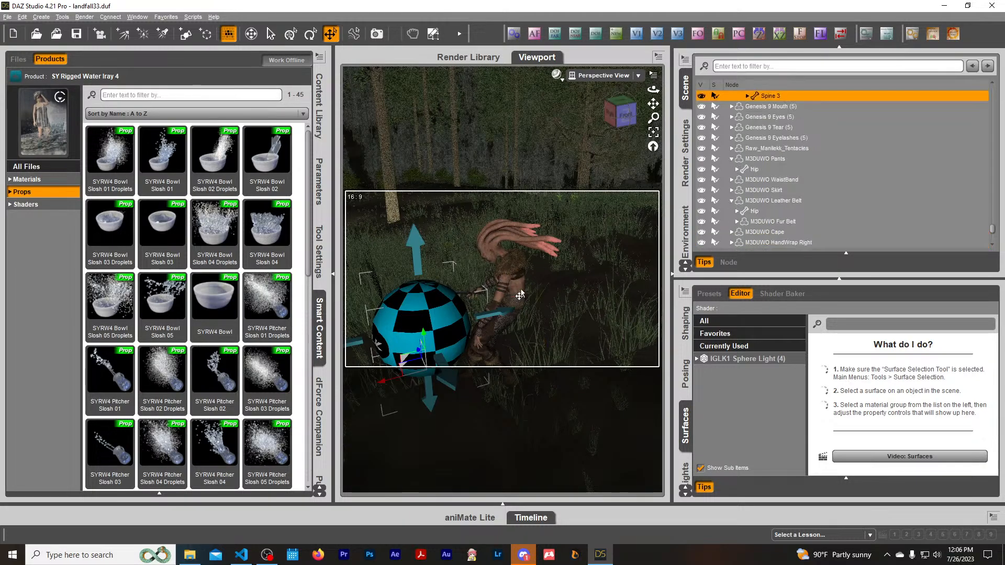
double_click(210, 229)
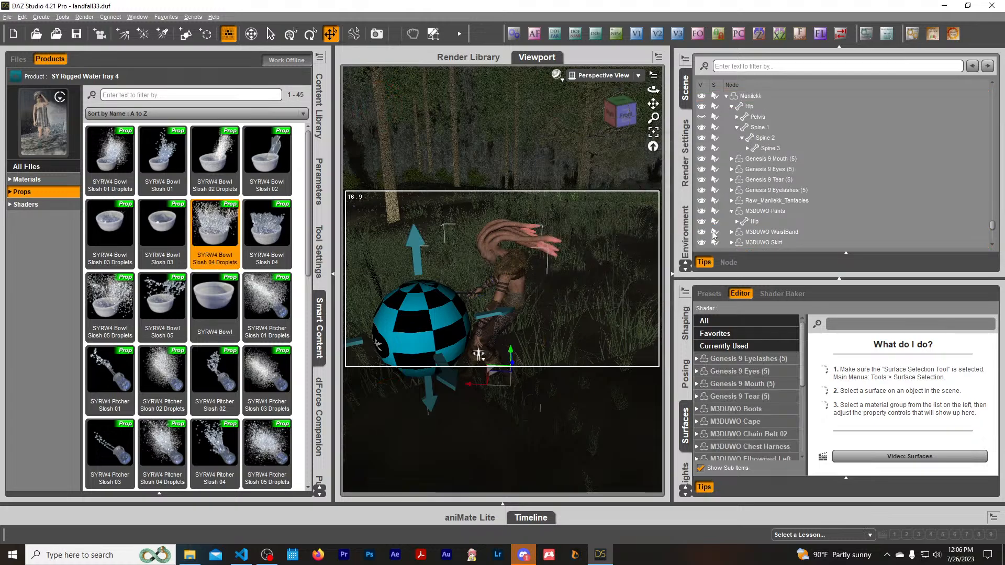
Select the SYRW4 Bowl Slosh 04 Droplets prop in the scene hierarchy and view the creature and sphere light from above.
scroll(794, 178, "down", 10)
left_click(773, 243)
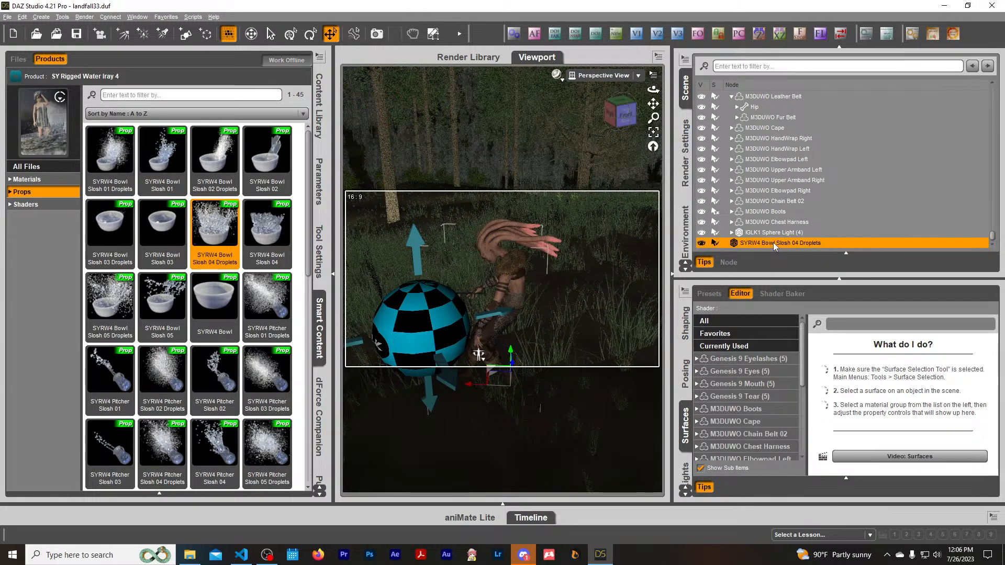
left_click_drag(622, 119, 654, 136)
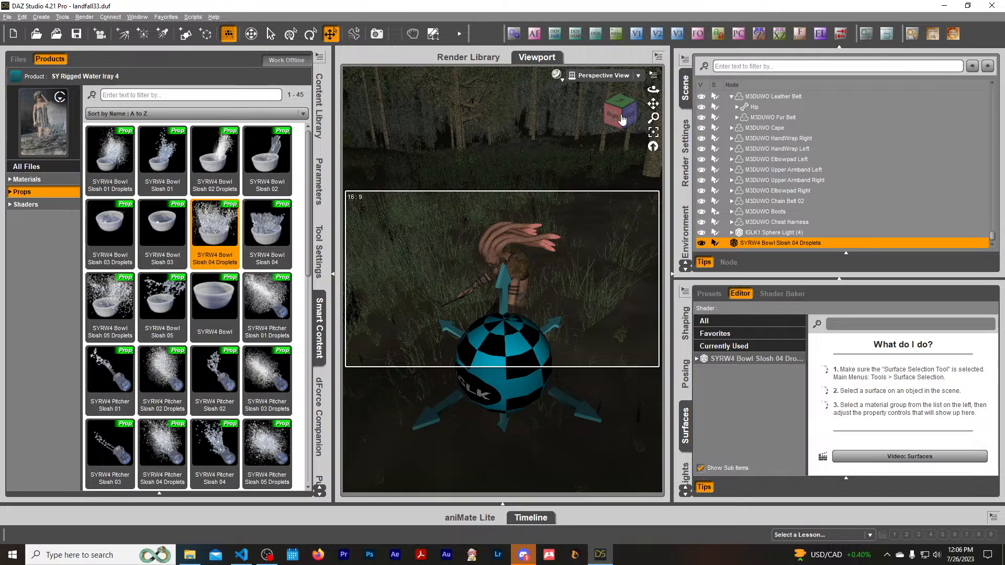
left_click(620, 107)
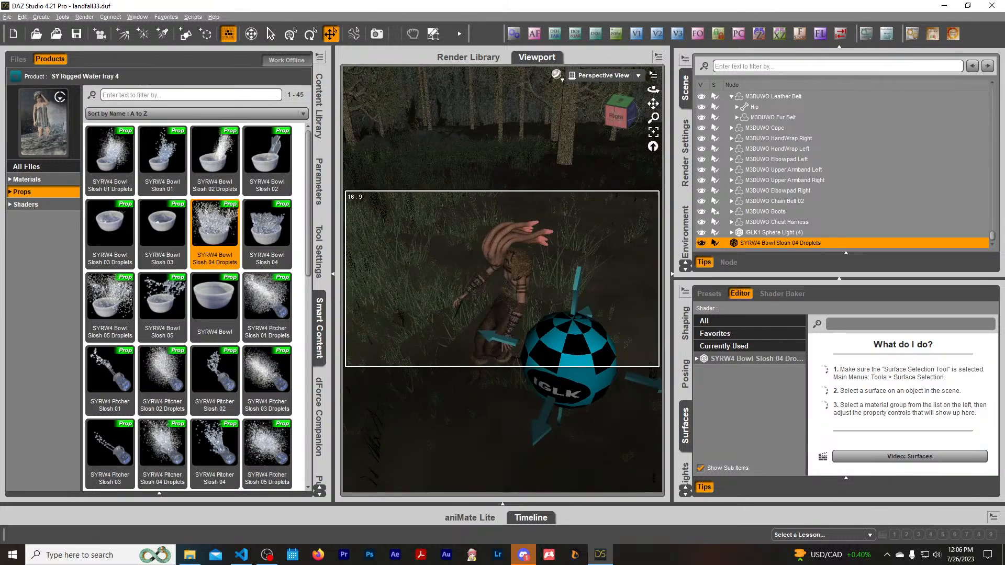
Move the SYRW4 Bowl Slosh 04 Droplets prop from the ground beyond the creature to just beside its legs.
left_click_drag(621, 116, 645, 114)
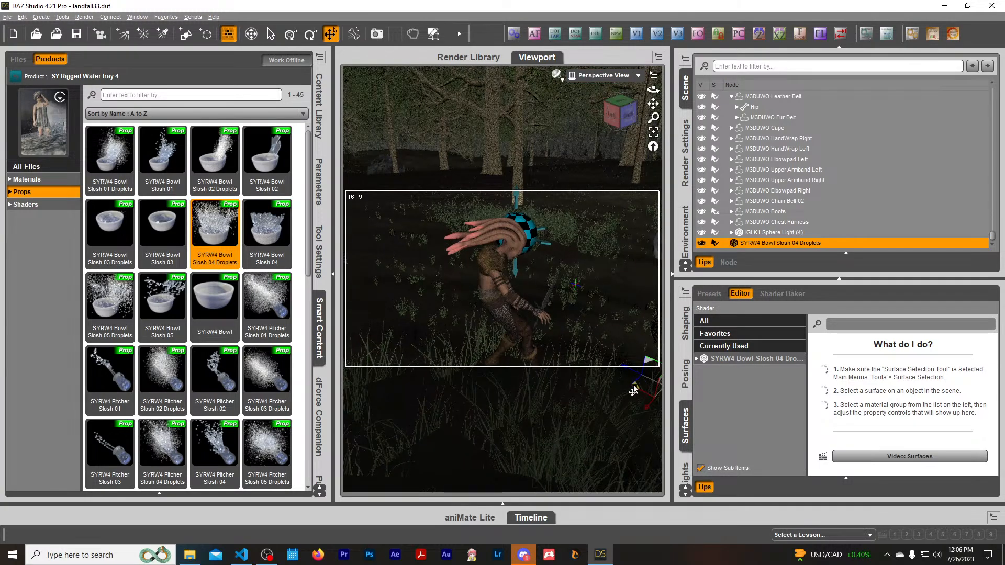
left_click_drag(628, 395, 482, 406)
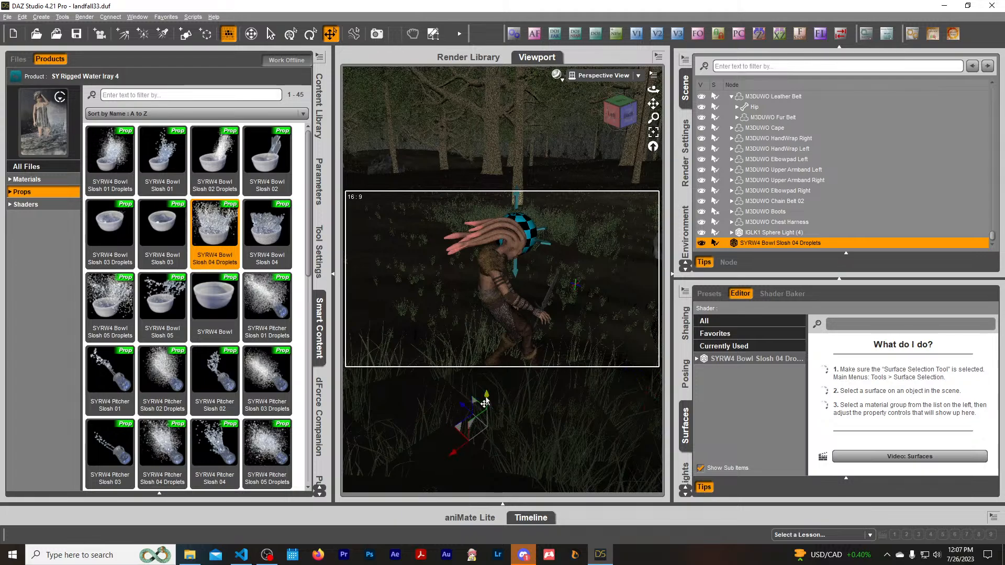
left_click_drag(487, 370, 483, 232)
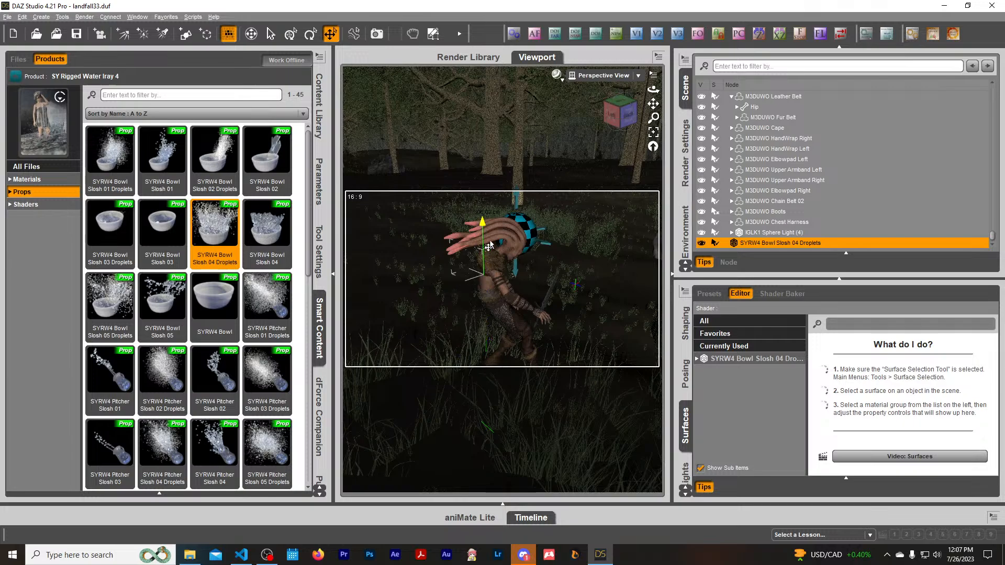
left_click(611, 114)
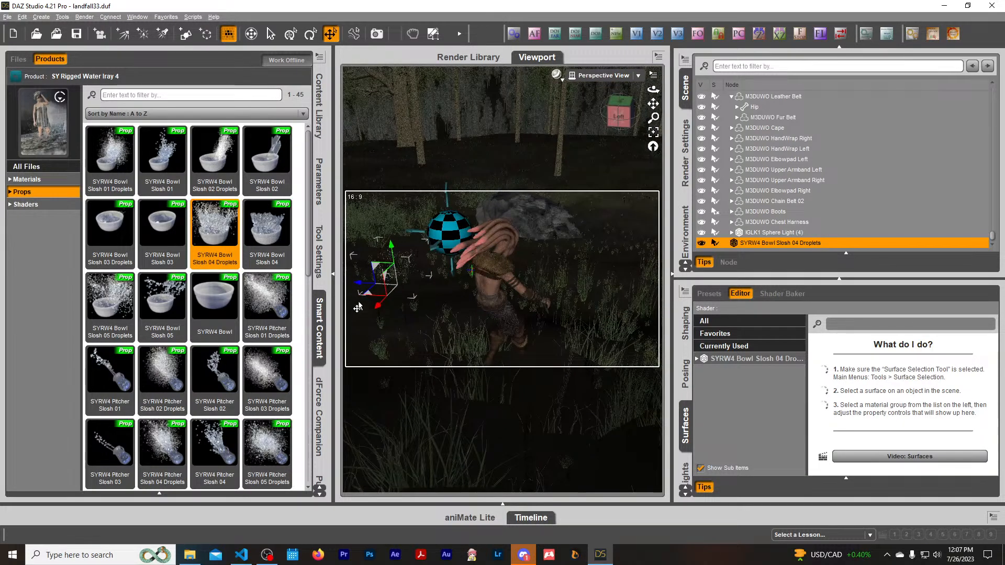
left_click_drag(365, 296, 448, 363)
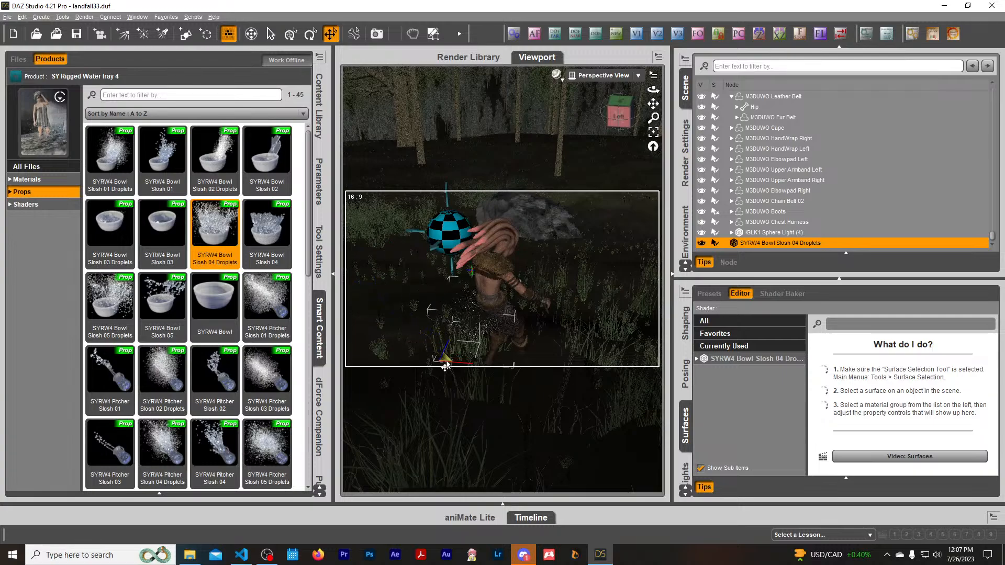
Shift the droplets prop sideways and raise it behind the creature's back, checking the placement from several angles.
scroll(488, 315, "up", 1)
scroll(489, 316, "up", 3)
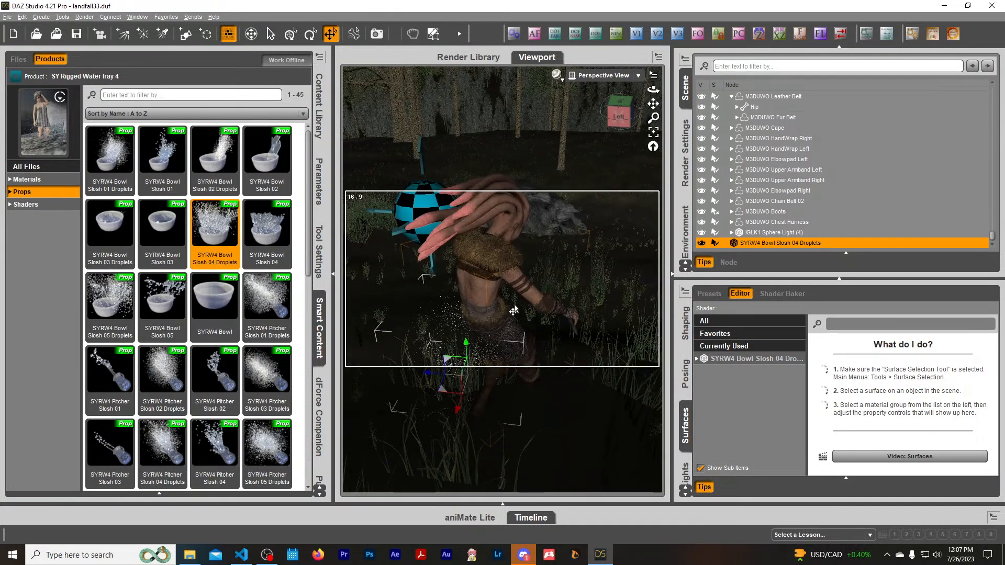
scroll(490, 316, "up", 1)
middle_click_drag(490, 315, 539, 441)
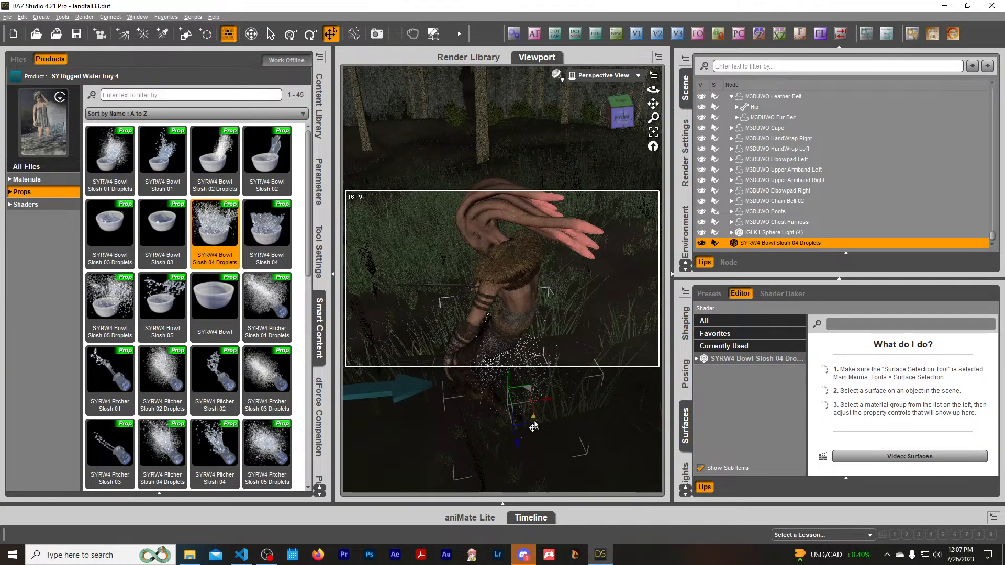
left_click_drag(533, 426, 582, 428)
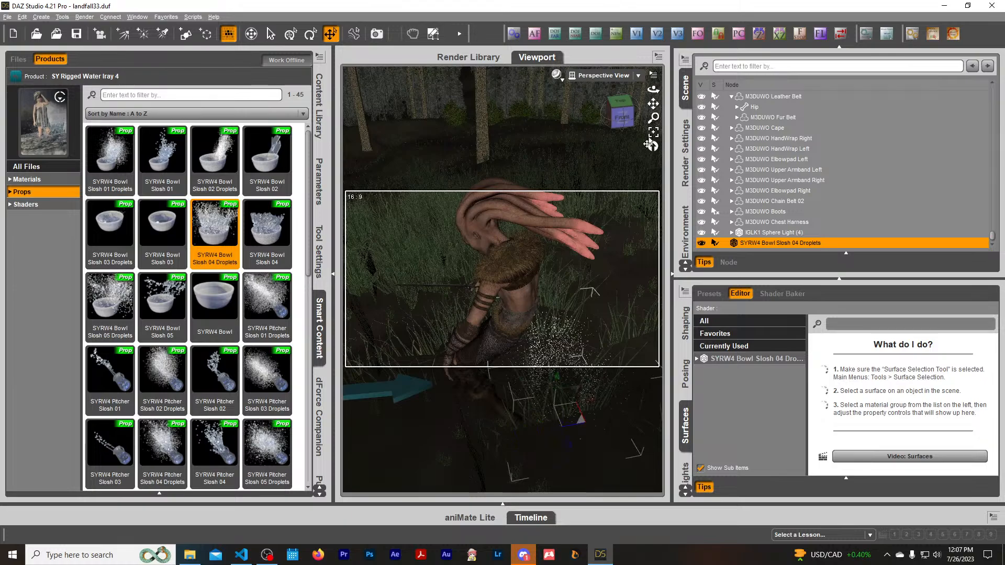
left_click_drag(555, 386, 565, 320)
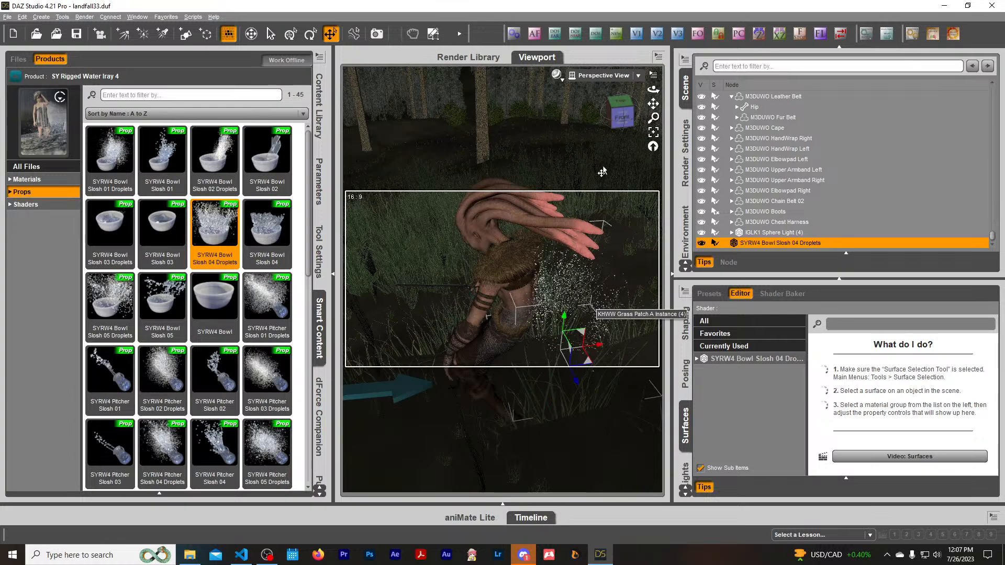
left_click_drag(627, 119, 630, 121)
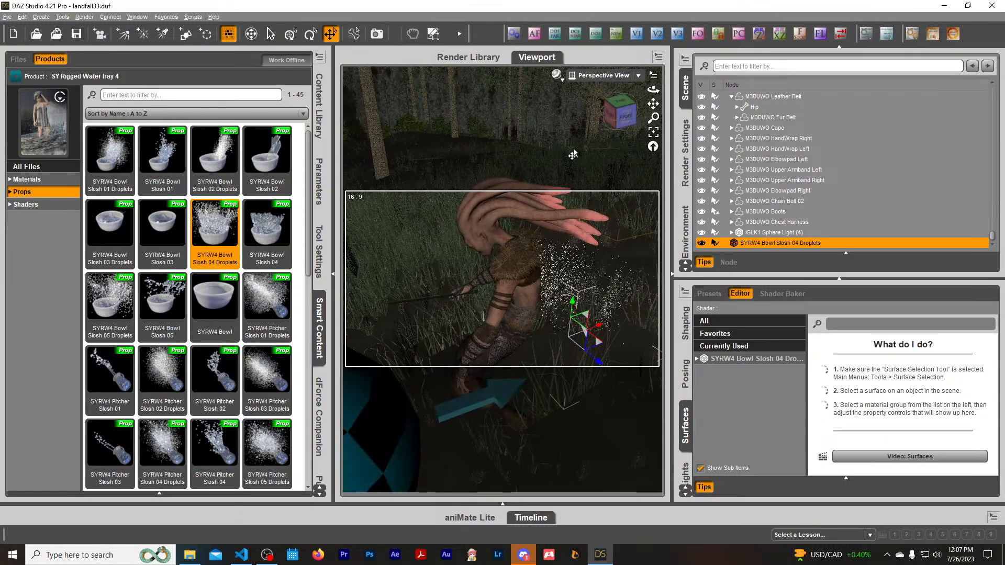
left_click_drag(653, 105, 648, 106)
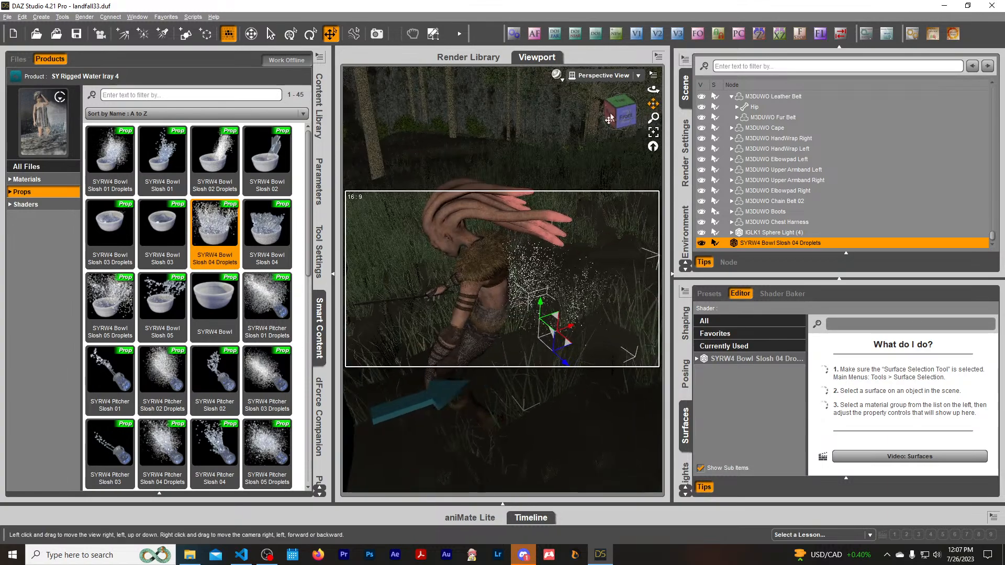
Rotate the droplets prop about 67 degrees around its X axis so the splash tips away from the creature's back.
left_click(310, 33)
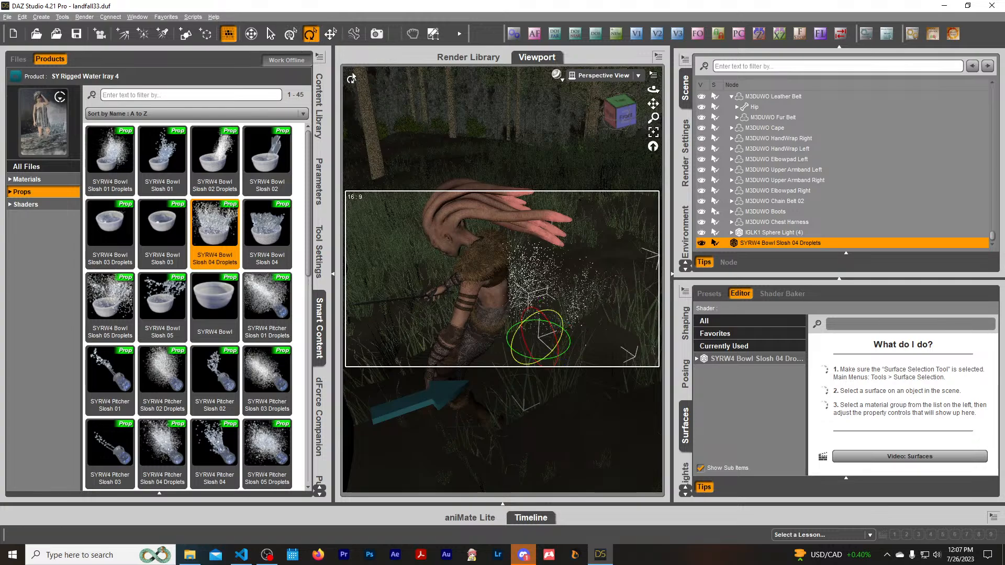
left_click(290, 34)
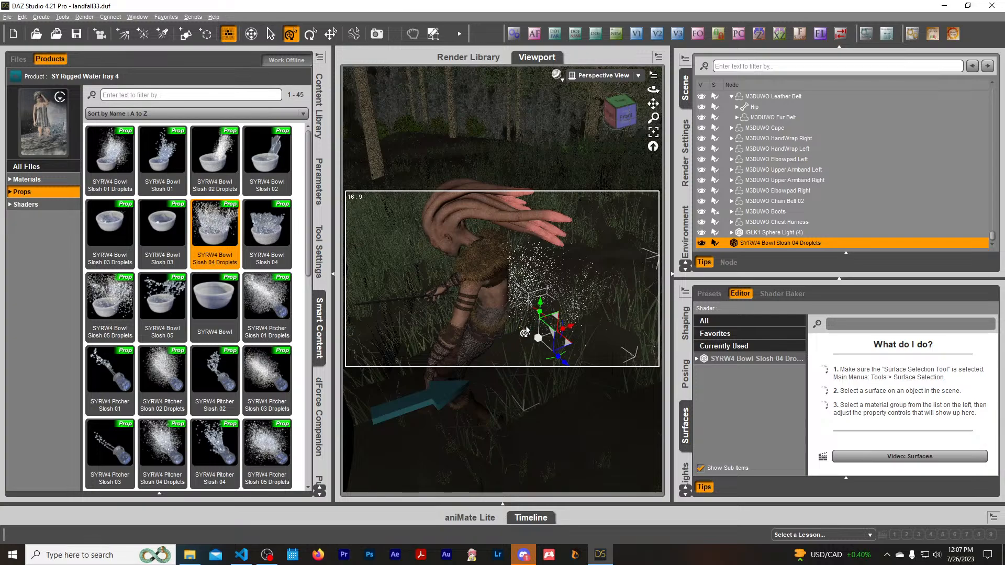
left_click_drag(624, 119, 634, 124)
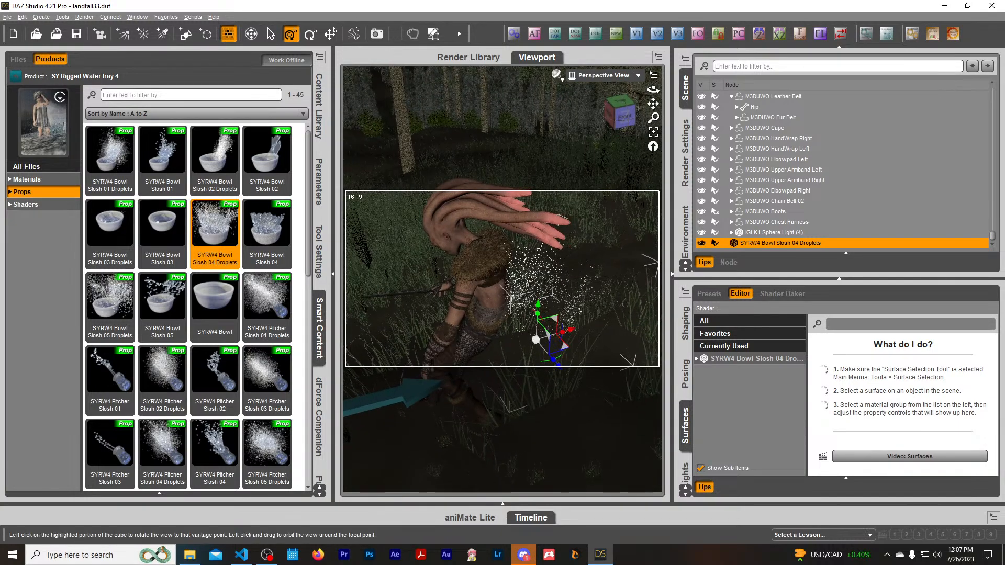
left_click(310, 34)
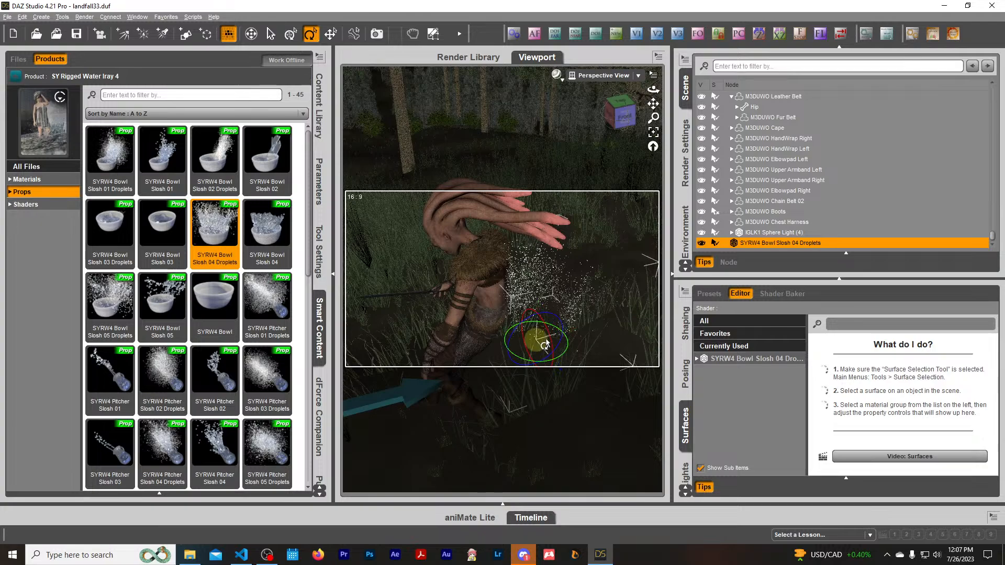
left_click_drag(546, 341, 566, 357)
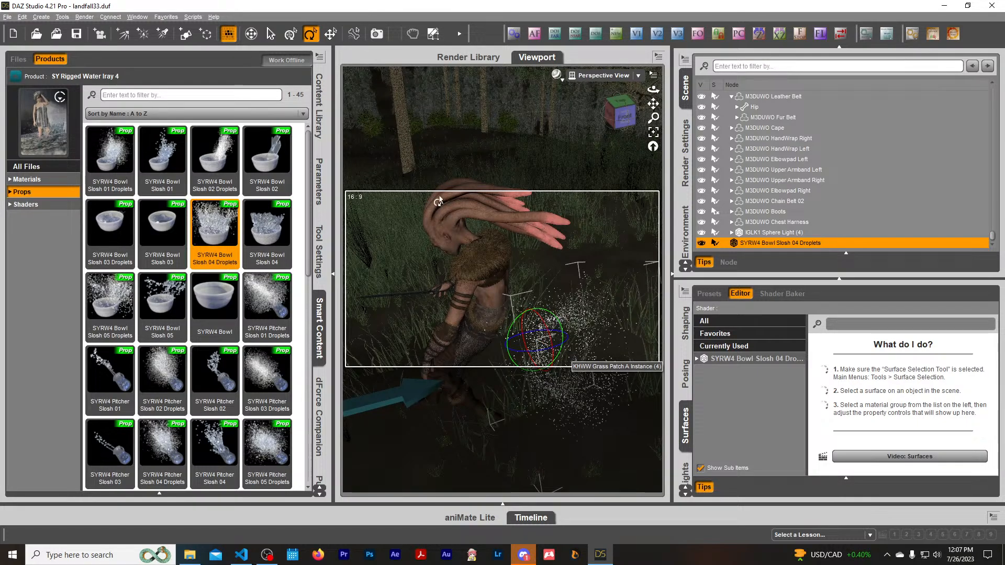
Raise the tilted droplets prop to the creature's back and inspect it up close from the side.
left_click(270, 34)
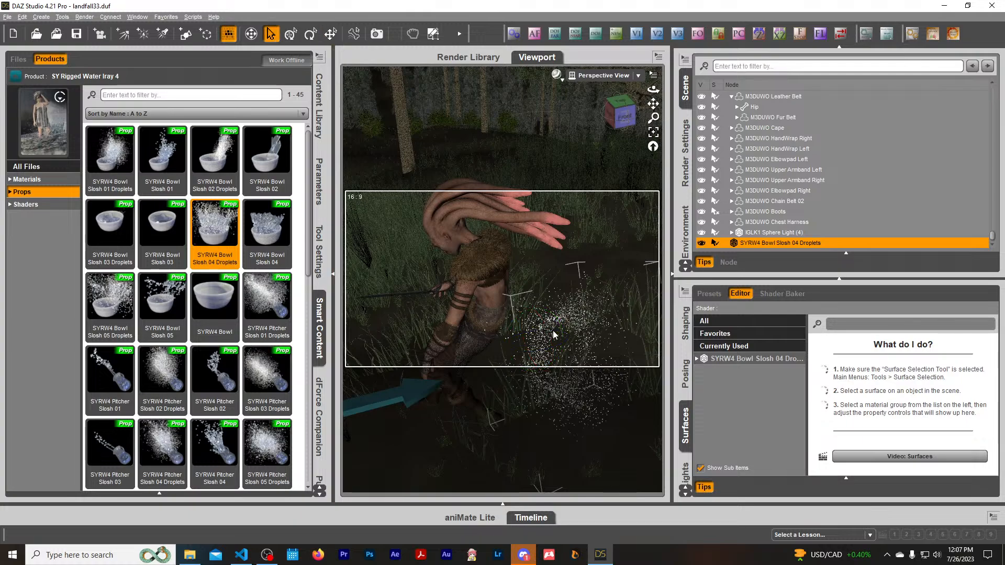
left_click(330, 34)
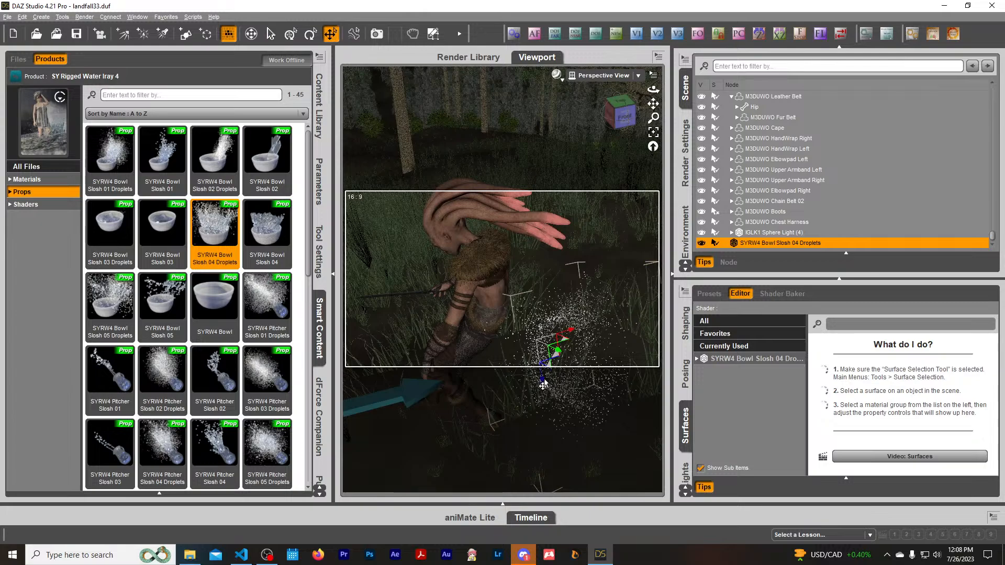
left_click_drag(541, 385, 555, 299)
scroll(560, 283, "up", 3)
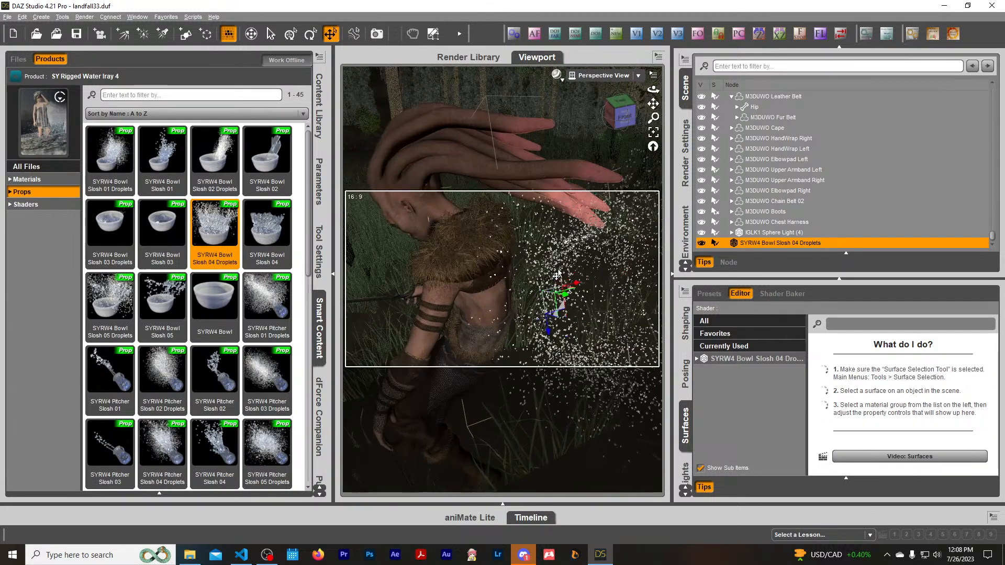
mouse_move(618, 116)
left_mouse_down()
mouse_move(652, 115)
mouse_move(601, 117)
left_mouse_up()
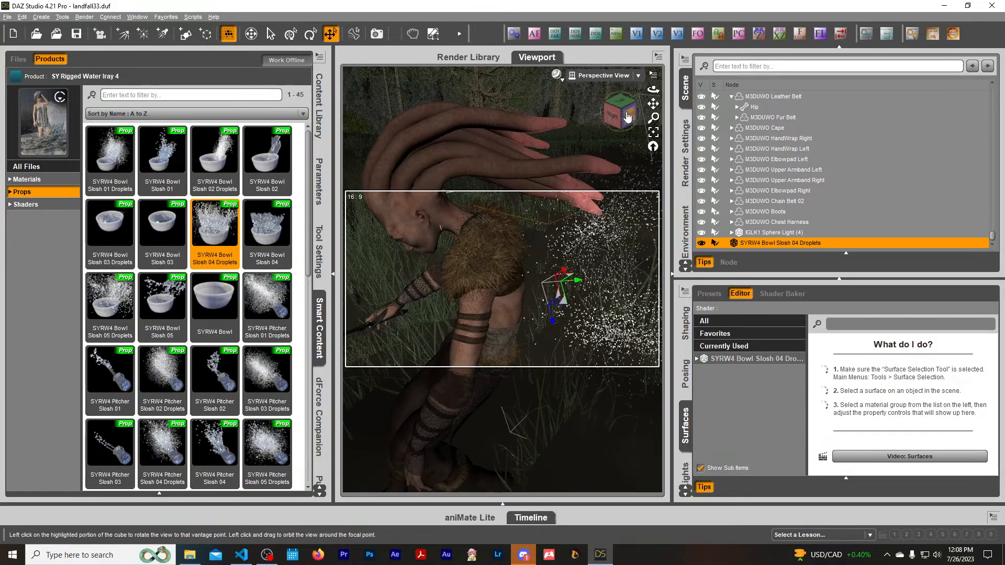
Scale the SYRW4 Bowl Slosh 04 Droplets prop down to about 45%.
left_click(762, 233)
left_click(766, 243)
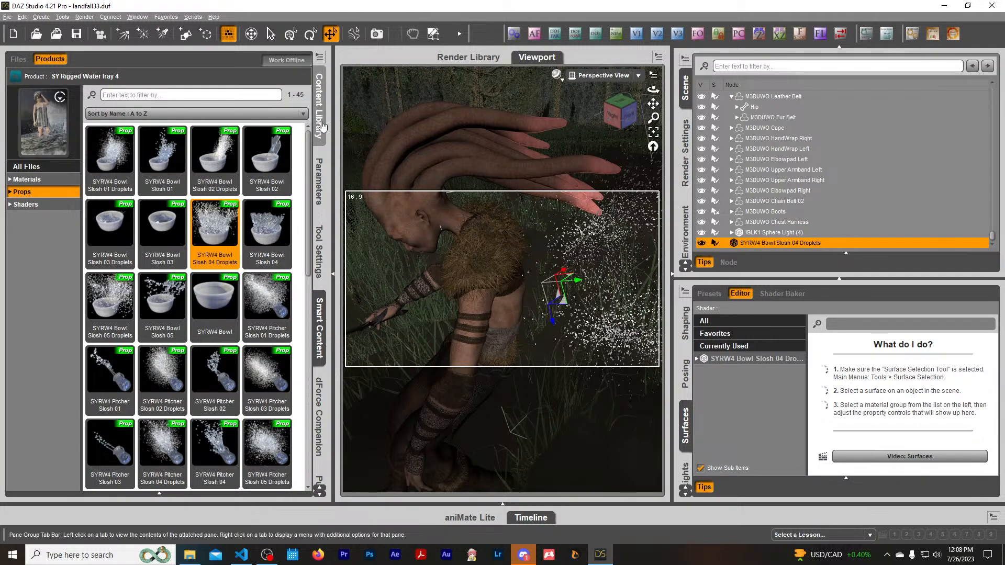
left_click(319, 181)
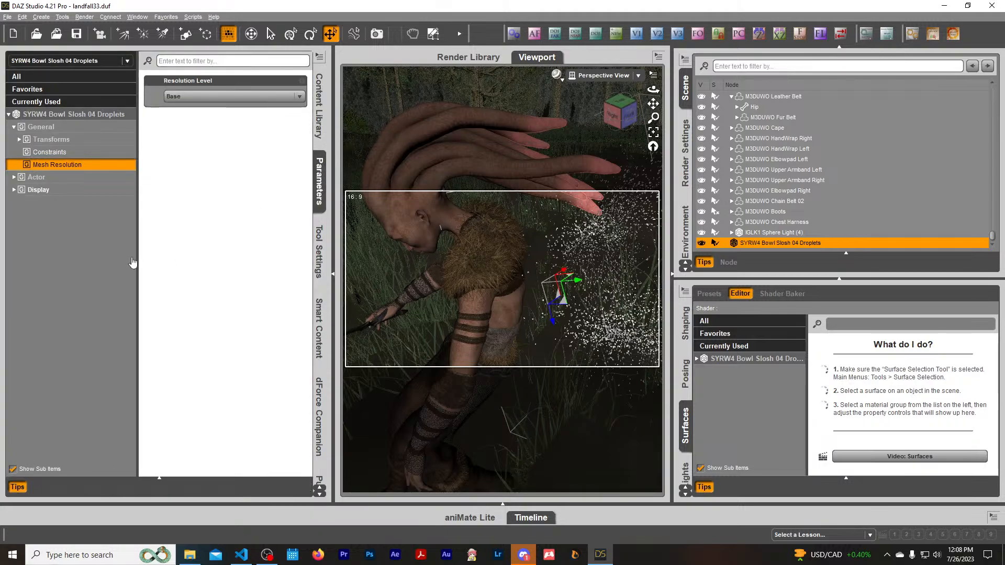
left_click(76, 115)
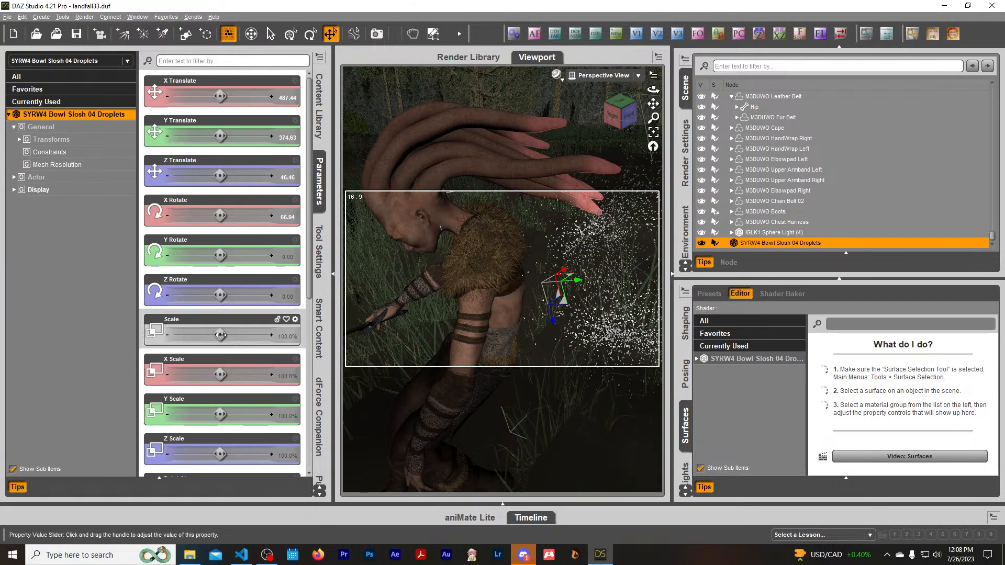
left_click_drag(220, 335, 195, 335)
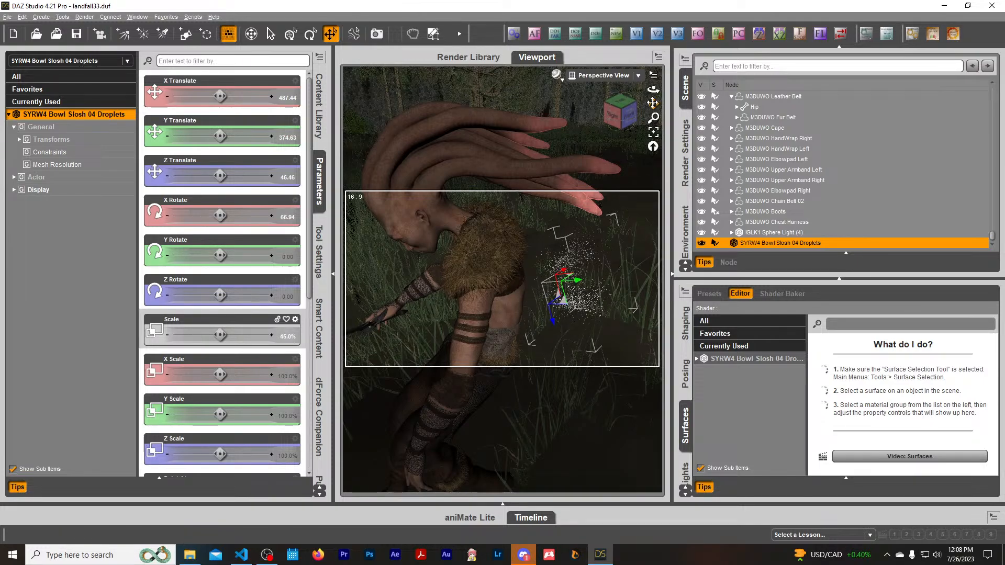
Position the scaled droplets just behind the creature's lower back, at about X 486, Y 382 and Z 58.
left_click_drag(653, 103, 555, 113)
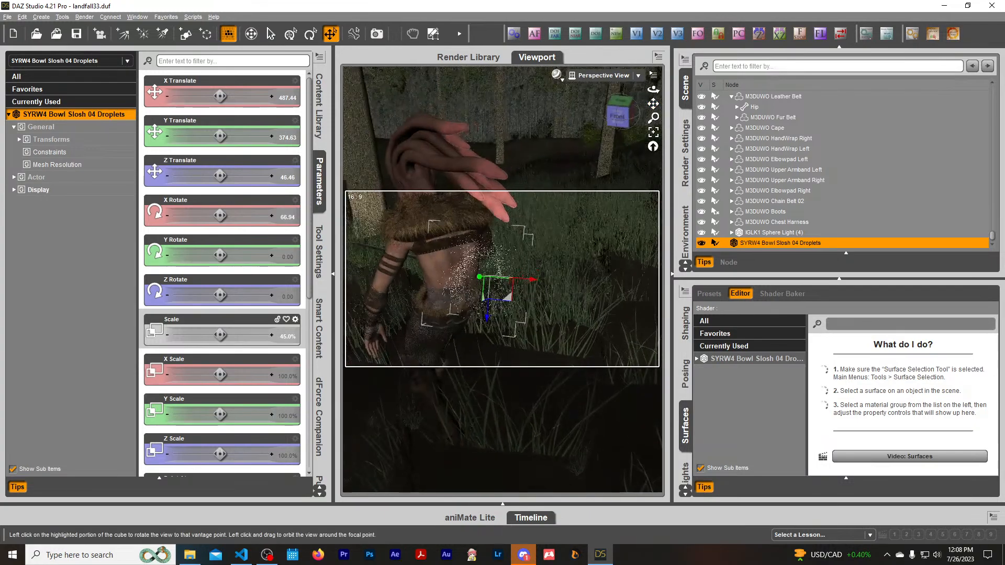
left_click_drag(480, 300, 452, 291)
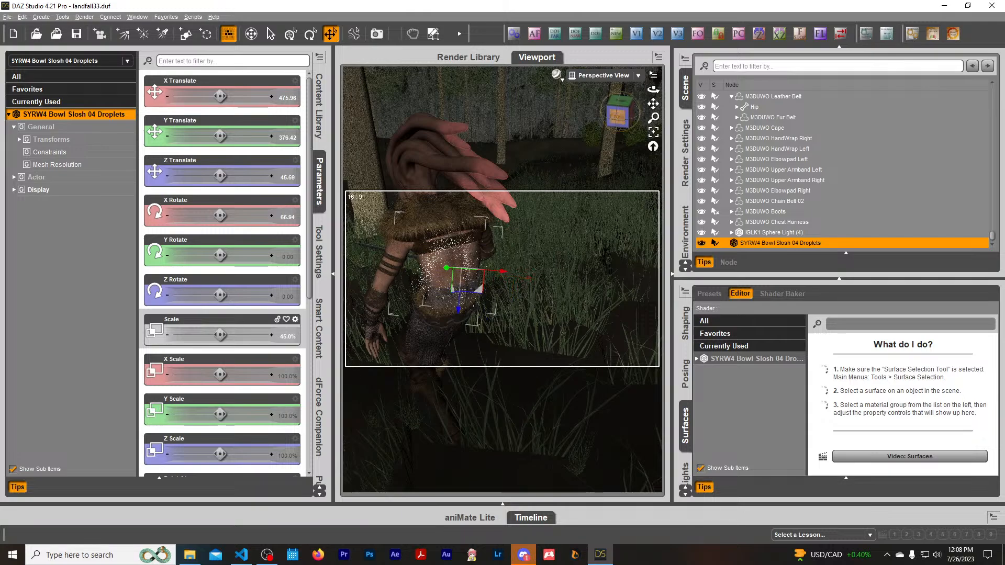
mouse_move(618, 117)
left_mouse_down()
mouse_move(639, 126)
mouse_move(611, 130)
left_mouse_up()
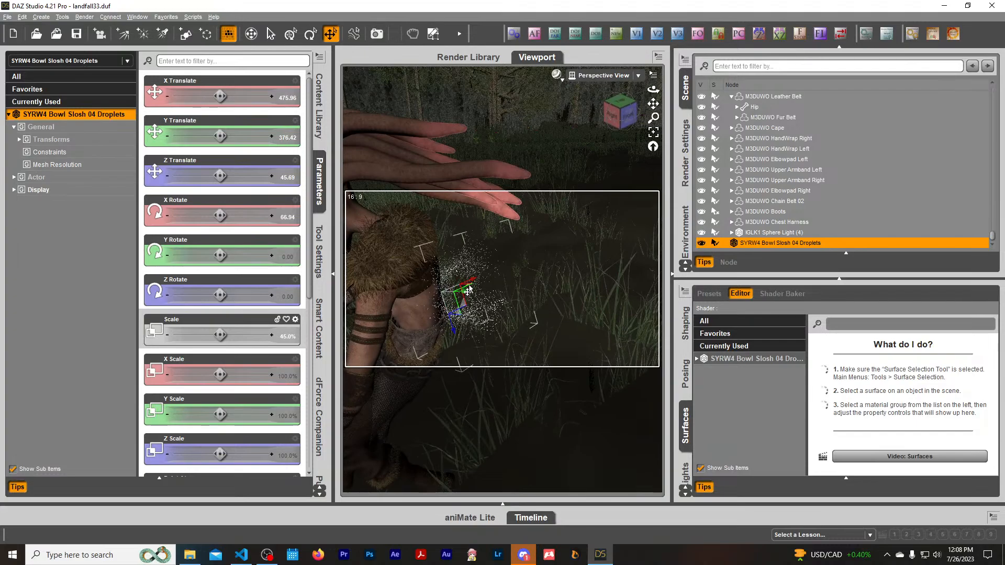
left_click_drag(468, 288, 514, 287)
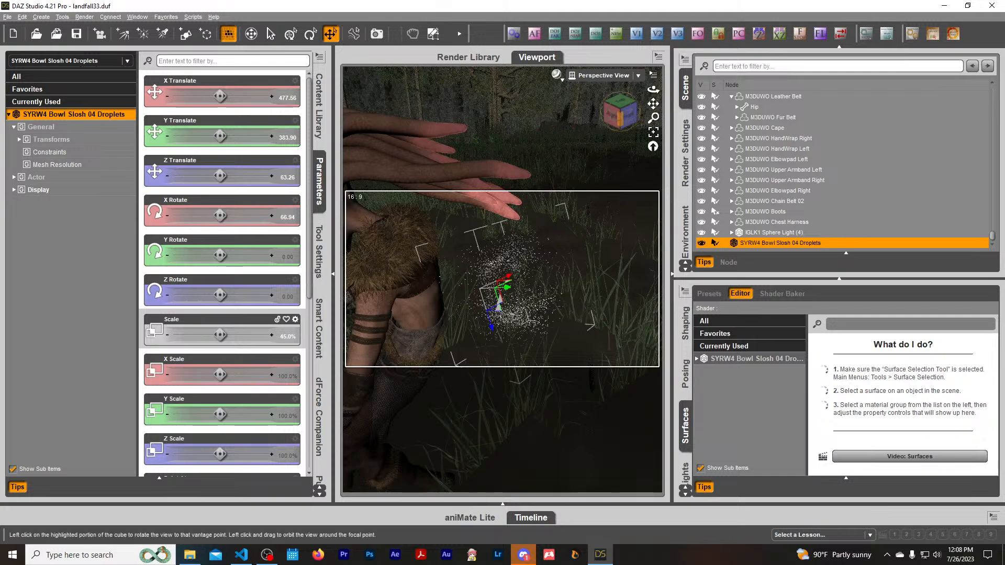
mouse_move(617, 119)
left_mouse_down()
mouse_move(632, 117)
mouse_move(598, 118)
left_mouse_up()
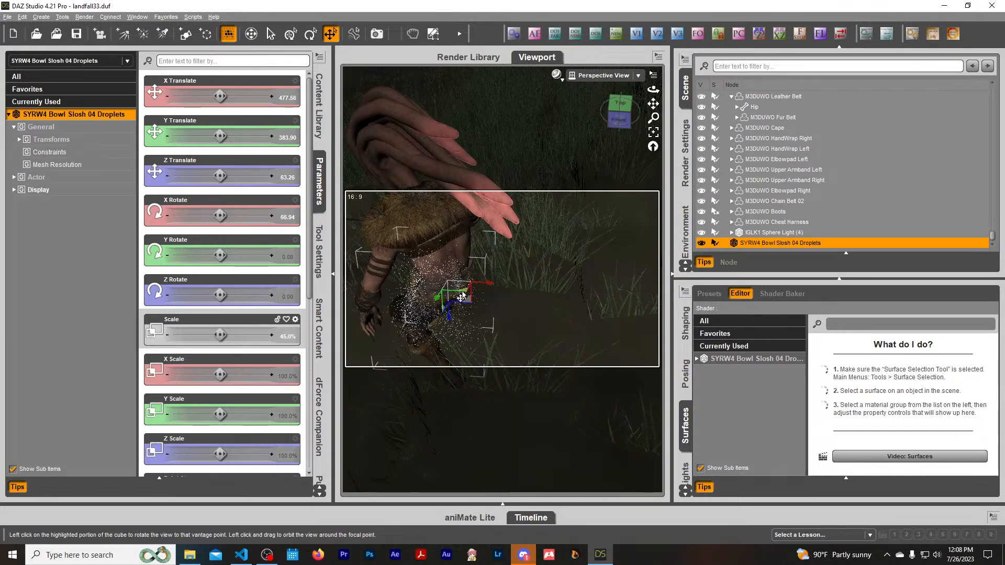
left_click_drag(462, 296, 483, 287)
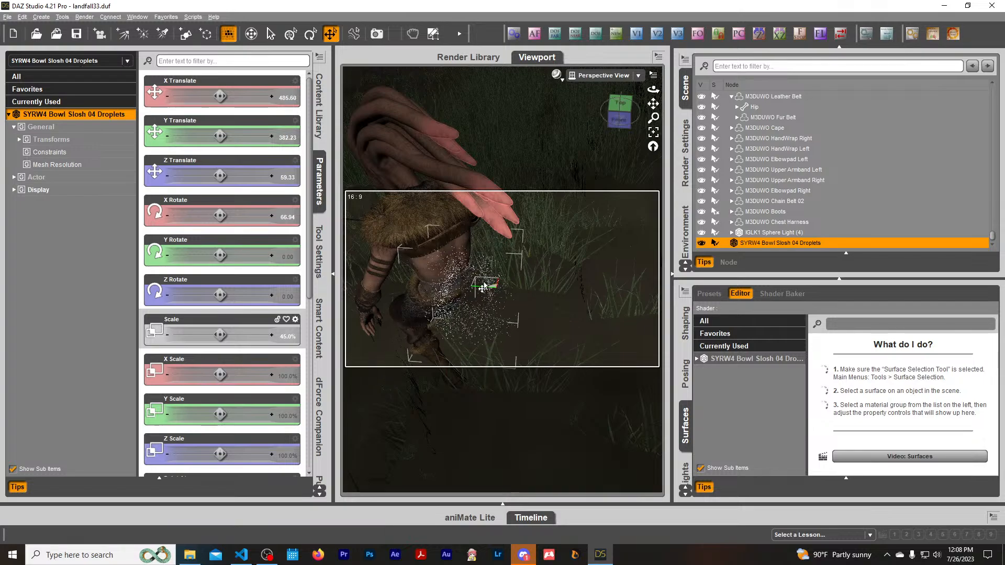
Load the SYRW4 Bowl Slosh 04 prop from the SY Rigged Water Iray 4 product into the scene.
left_click(317, 184)
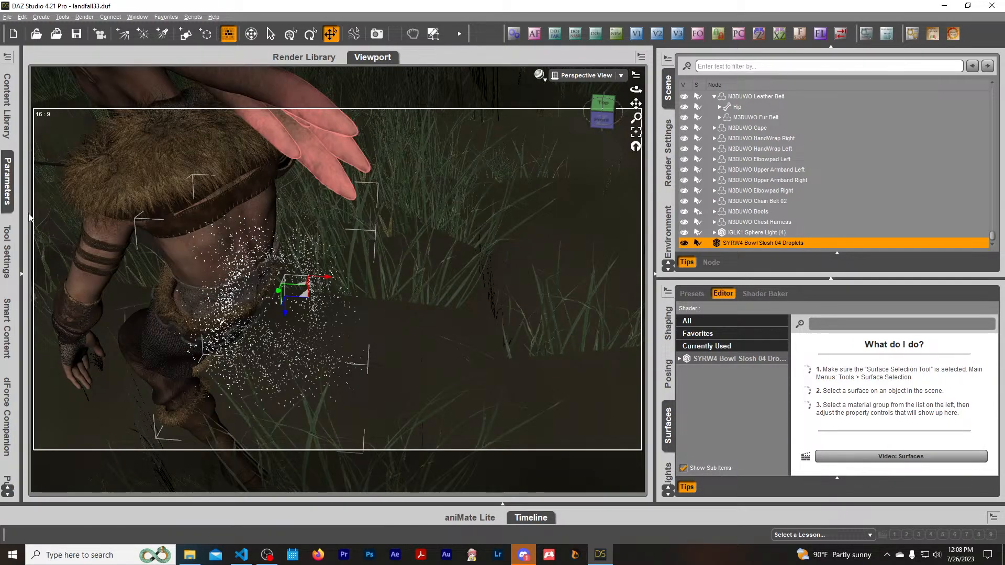
left_click(7, 194)
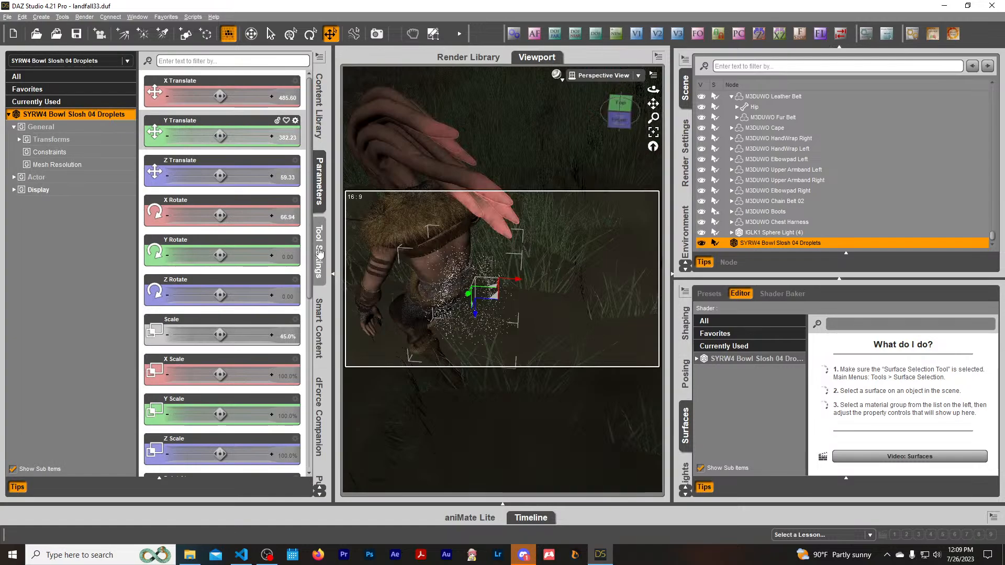
left_click(319, 327)
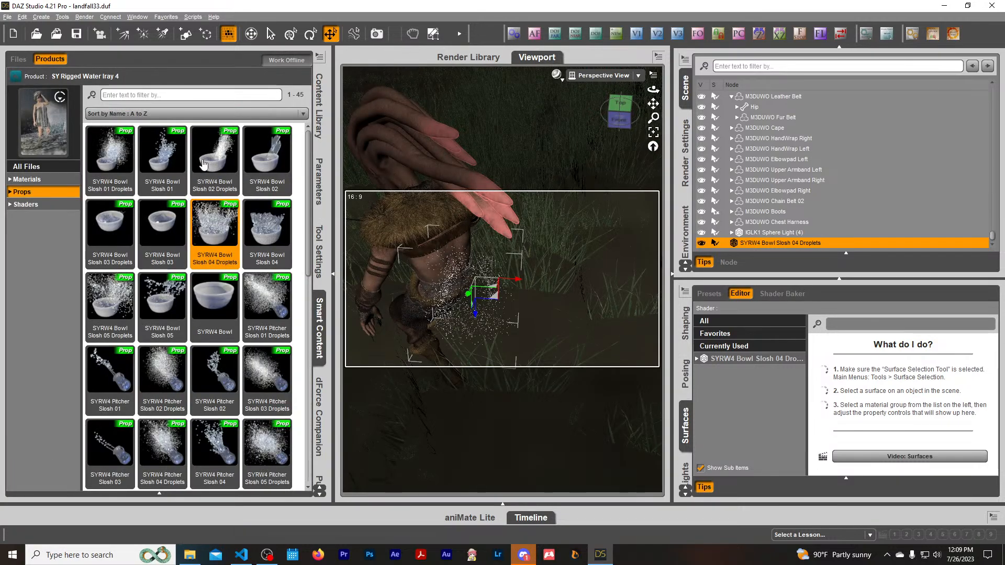
mouse_move(168, 162)
mouse_move(276, 235)
double_click(276, 235)
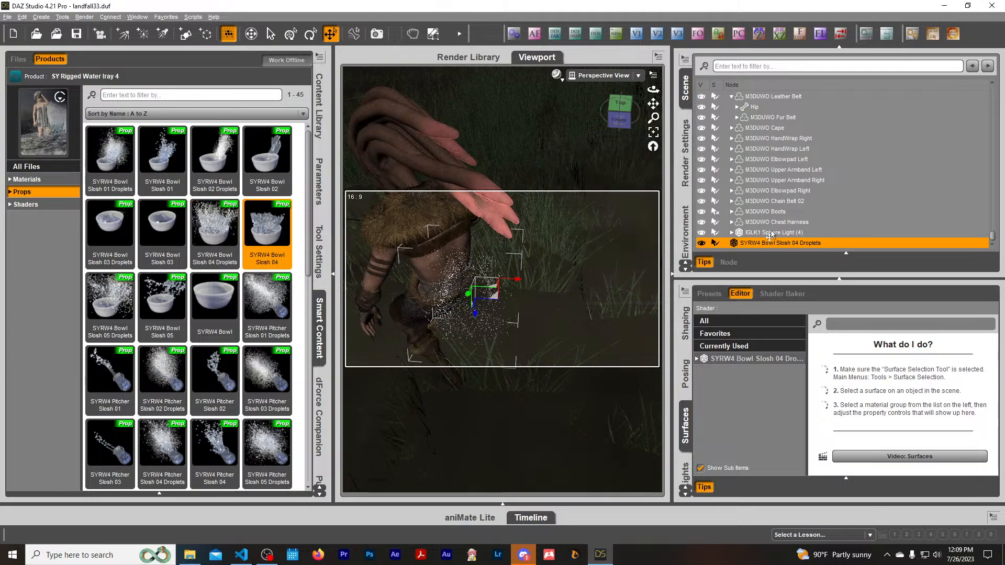
left_click(786, 244)
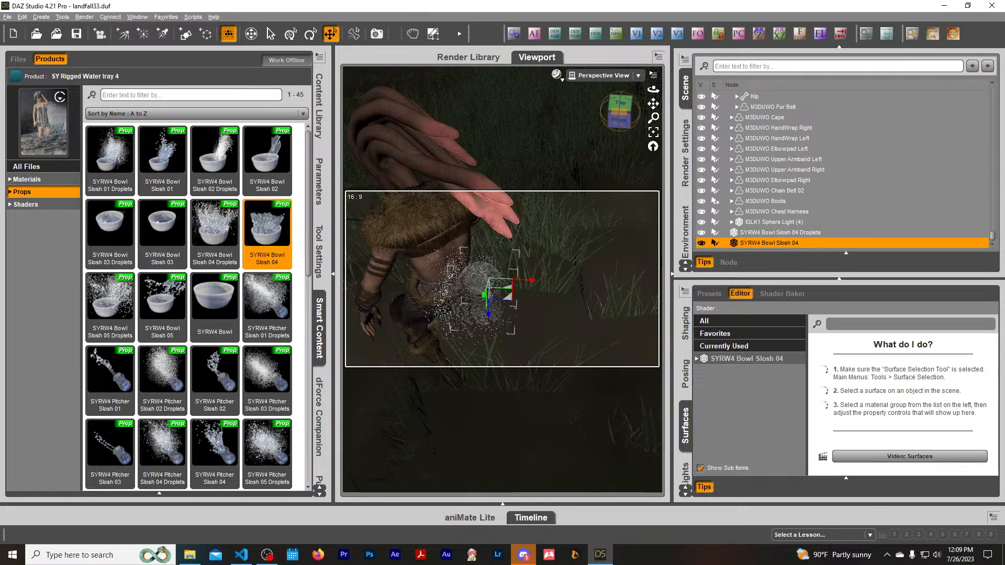
Move the Bowl Slosh 04 splash against the character's waist, at about X 473, Y 384, Z 45.
left_click_drag(619, 119, 645, 110)
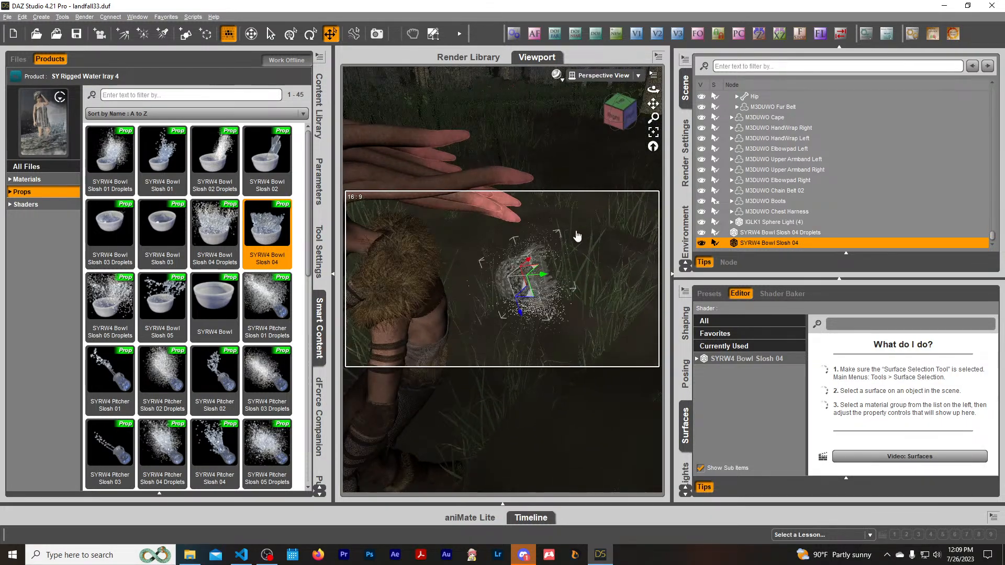
left_click_drag(542, 280, 470, 309)
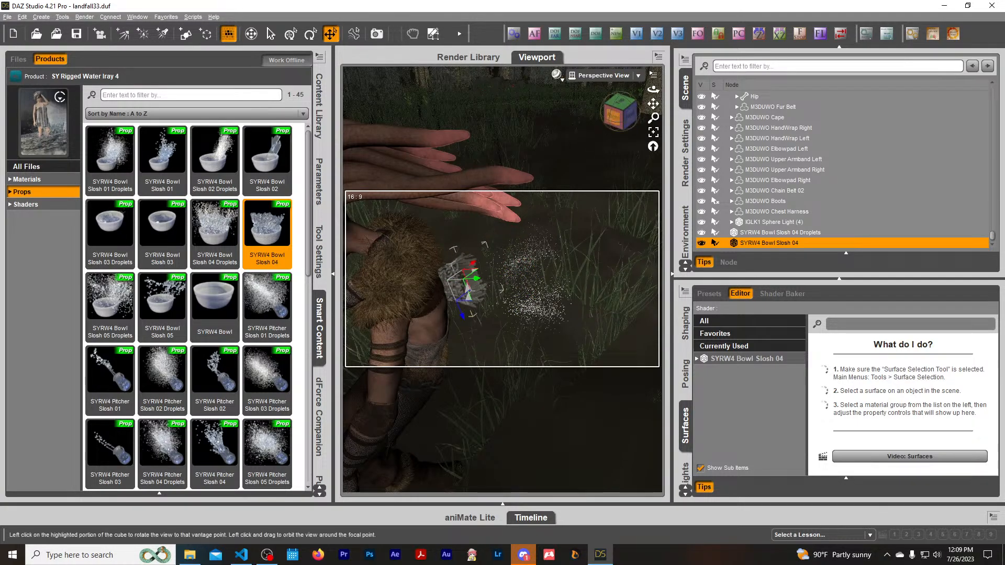
mouse_move(607, 118)
left_mouse_down()
mouse_move(626, 120)
mouse_move(611, 122)
left_mouse_up()
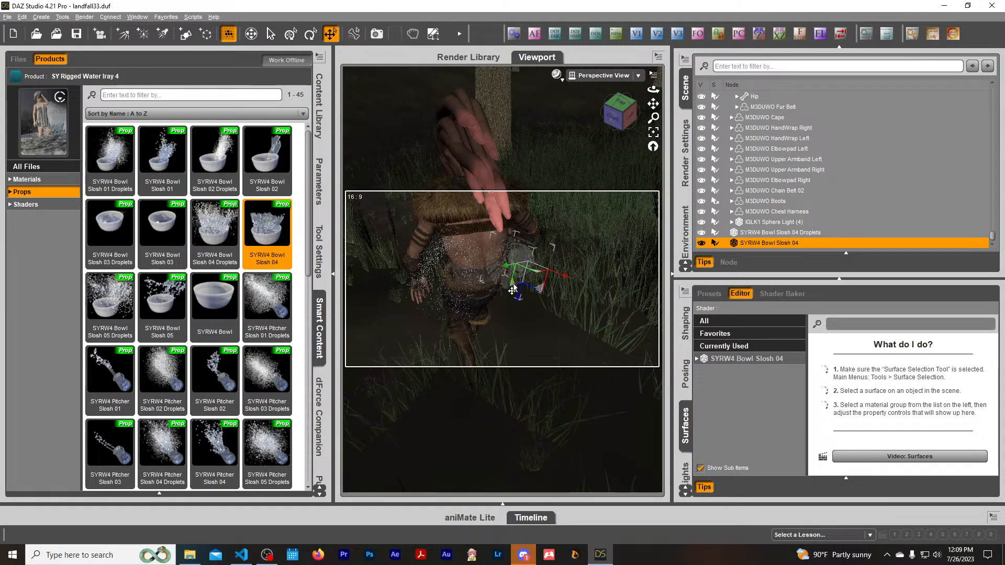
left_click_drag(512, 291, 483, 277)
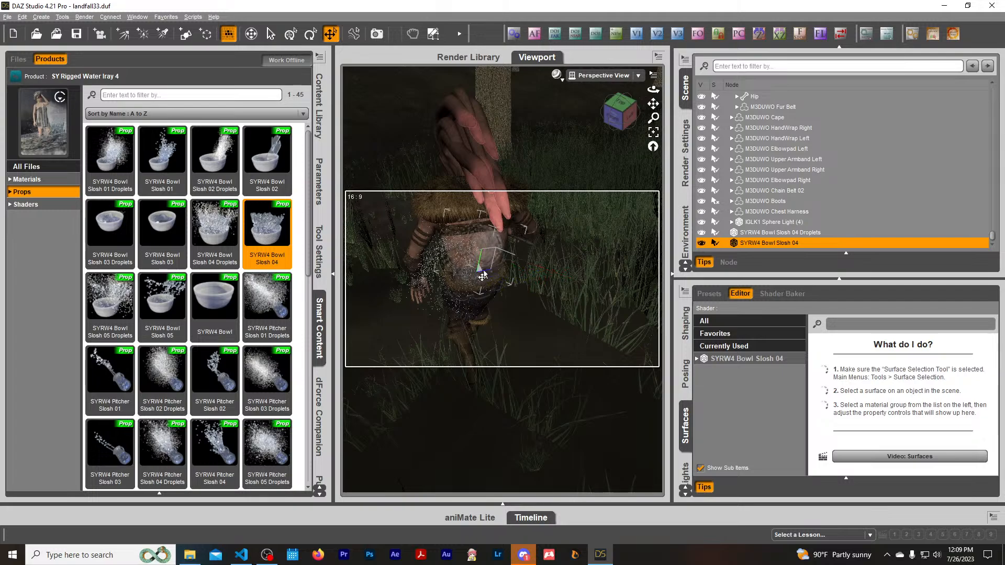
left_click(628, 108)
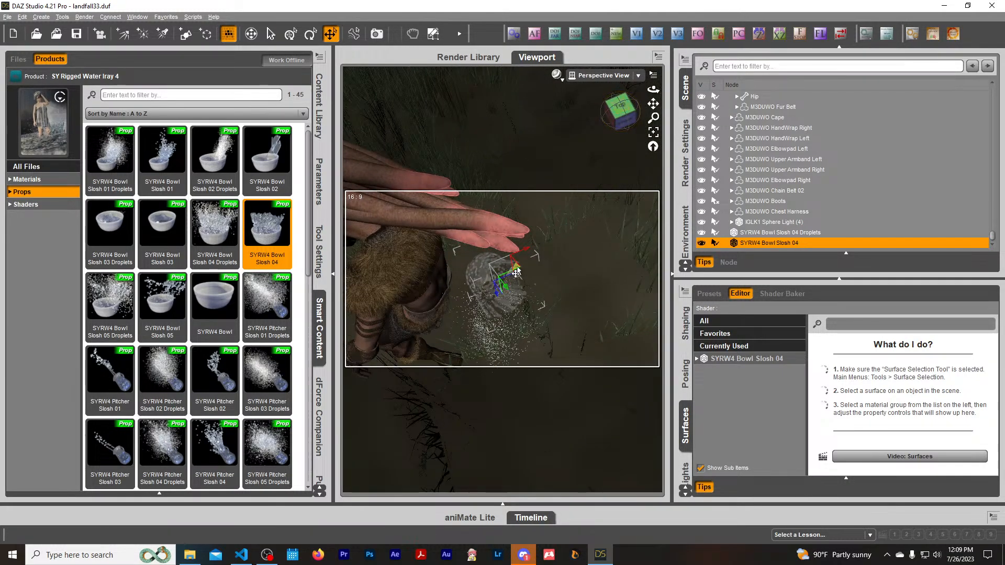
left_click_drag(516, 272, 467, 271)
Rotate the Bowl Slosh 04 splash to face away from the body, at about X 57, Y 43, Z -48 degrees.
left_click(619, 113)
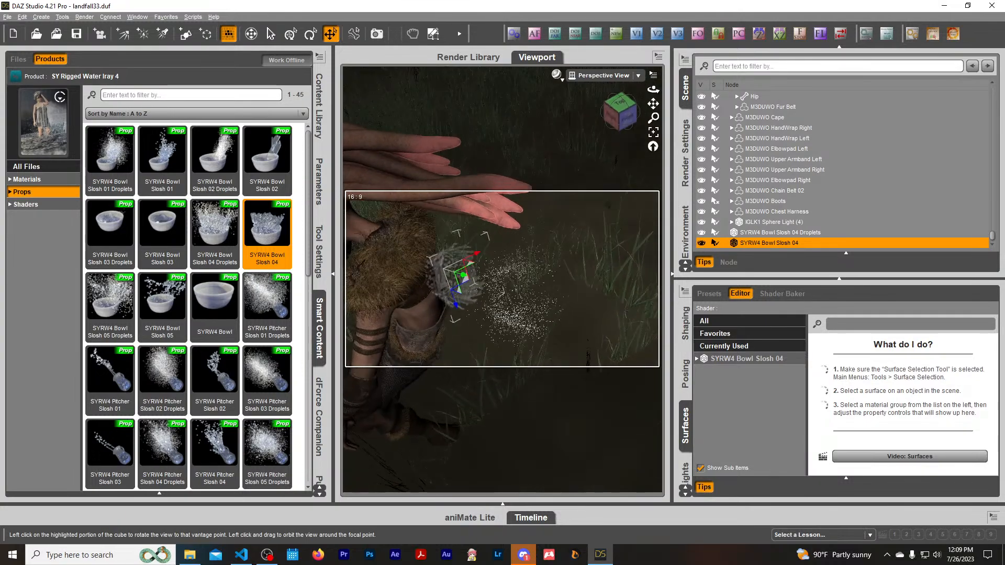
left_click(310, 33)
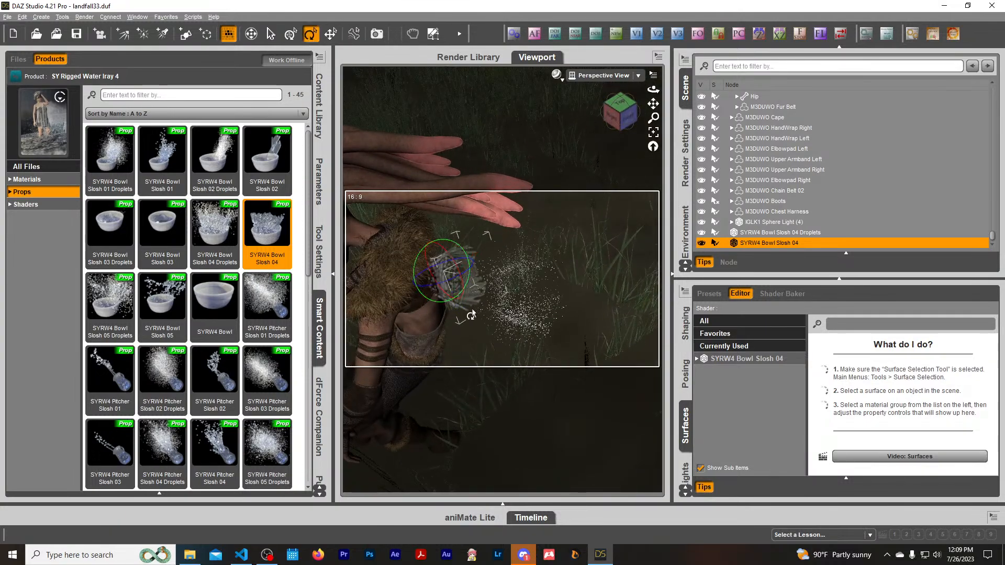
left_click_drag(449, 286, 457, 283)
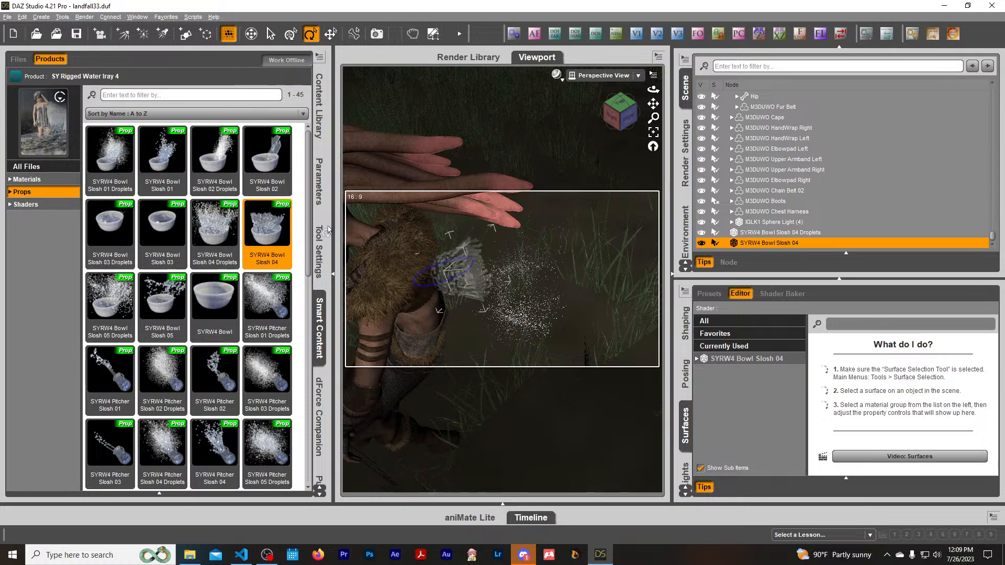
Scale the Bowl Slosh 04 splash down to about 26.4% and nudge it closer to the body, to about X 472, Y 384, Z 43.
left_click(318, 180)
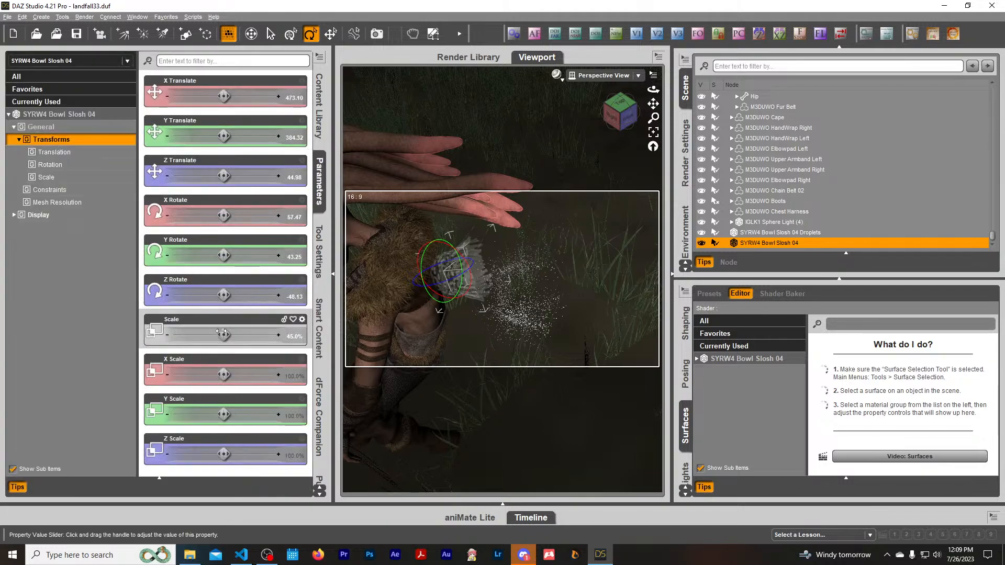
left_click_drag(224, 335, 193, 335)
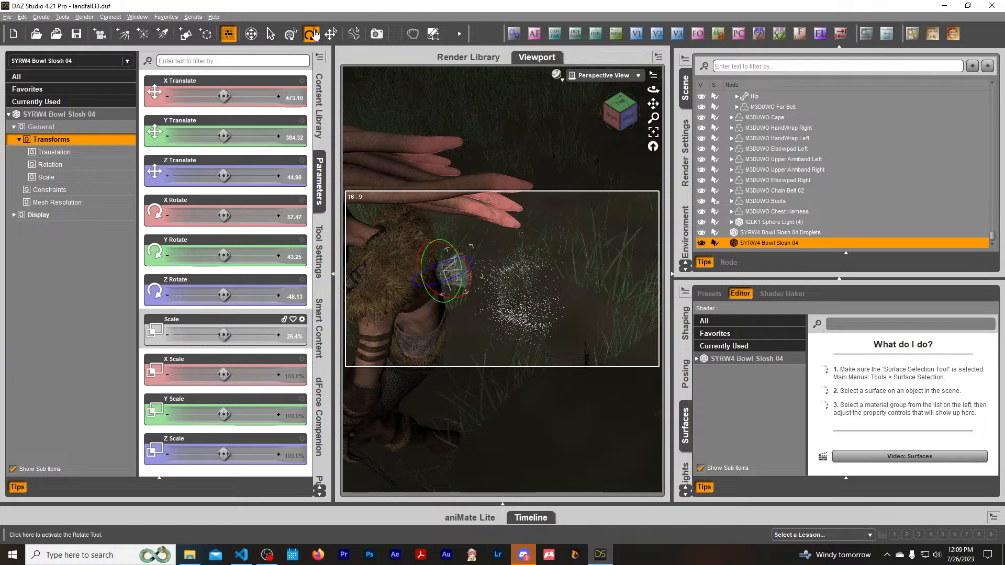
left_click(330, 34)
left_click_drag(477, 269, 472, 270)
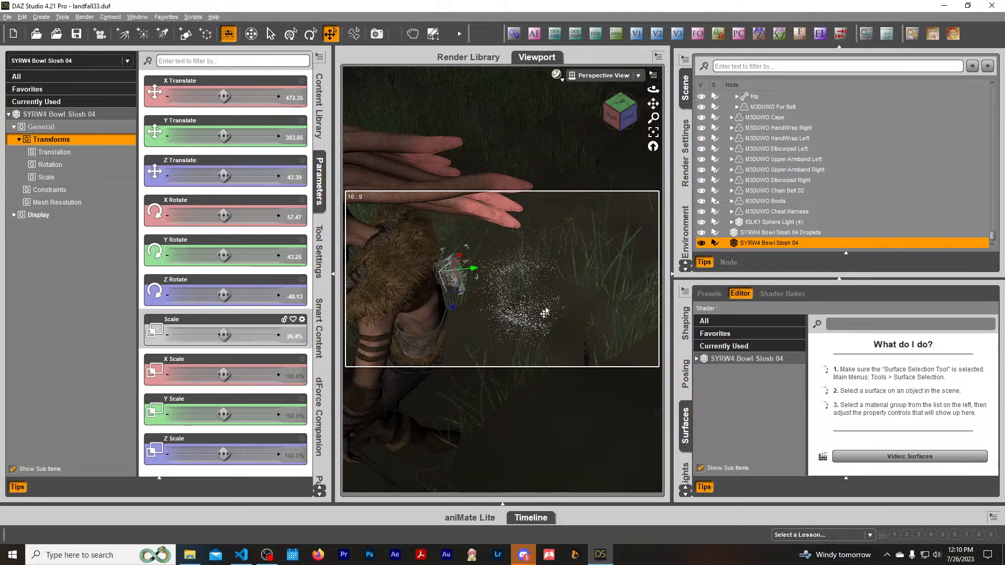
Move the Bowl Slosh 04 Droplets over the splash beside the character's waist, to about X 488, Y 379, Z 42.
left_click(534, 323)
left_click(521, 324)
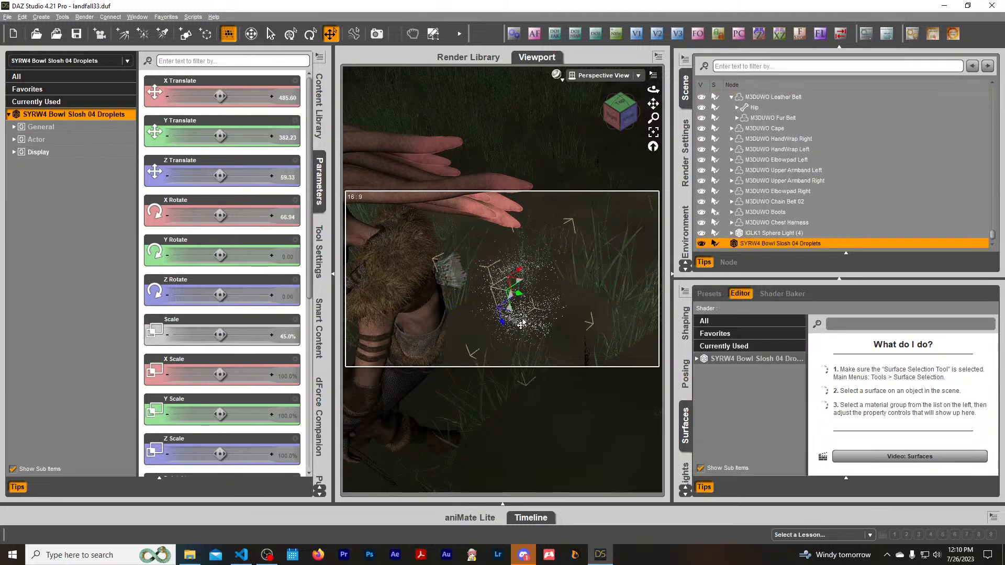
left_click_drag(517, 300, 487, 298)
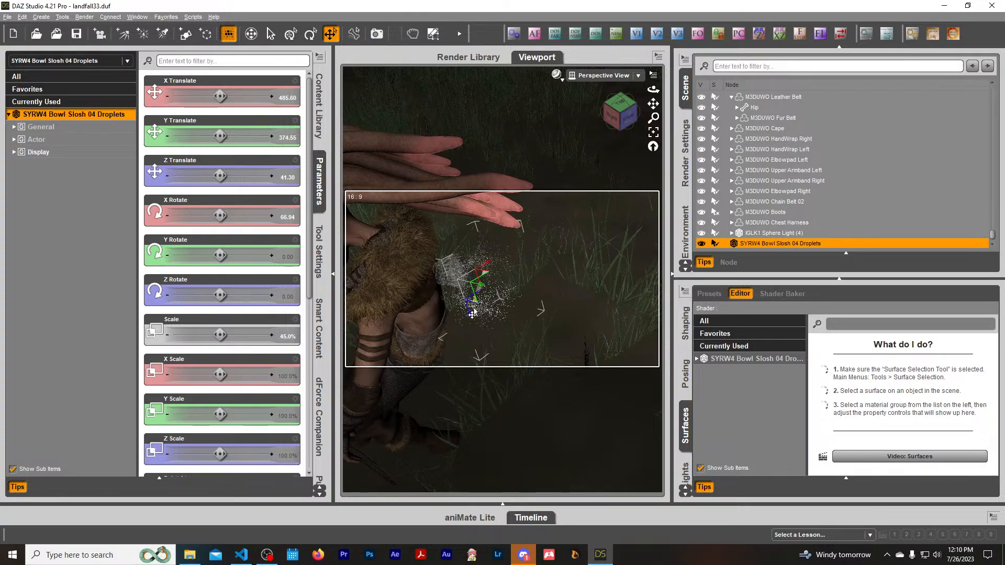
left_click_drag(470, 319, 468, 310)
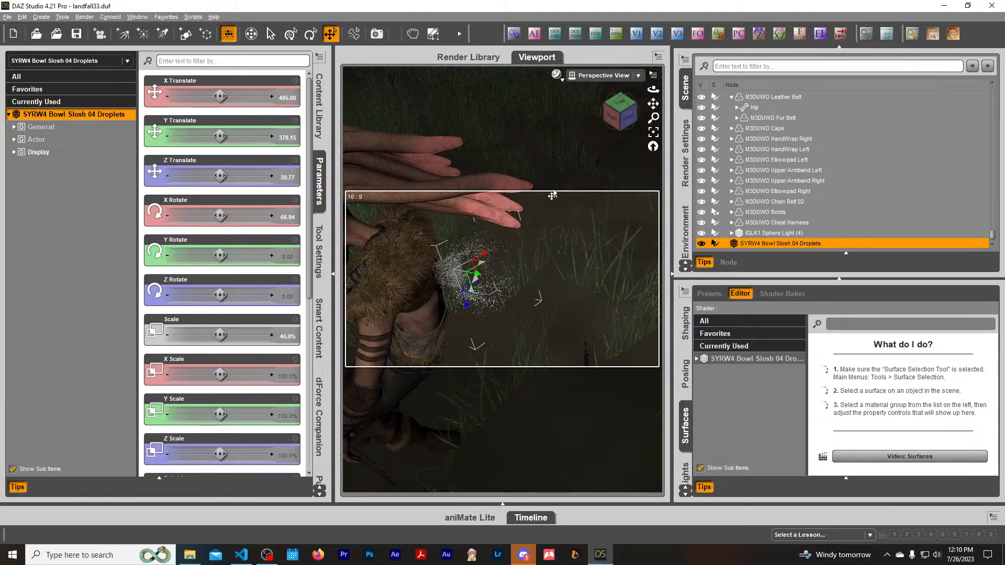
left_click_drag(627, 115, 642, 130)
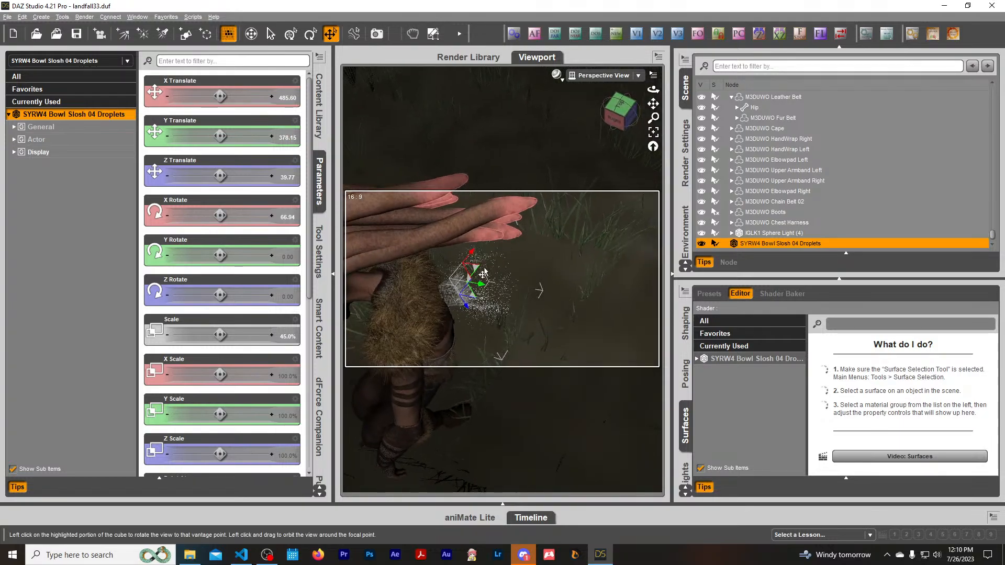
mouse_move(474, 272)
left_mouse_down()
mouse_move(490, 268)
mouse_move(480, 273)
left_mouse_up()
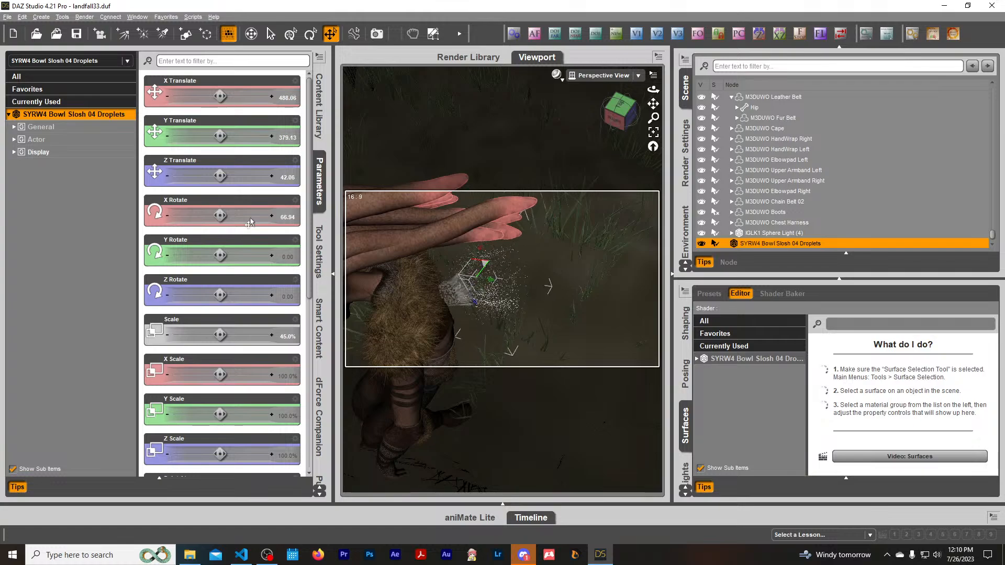
Search the installed products for "liquid" and examine the shaders and props of SY Morphing Cup and Glass Liquids for Iray.
left_click(320, 327)
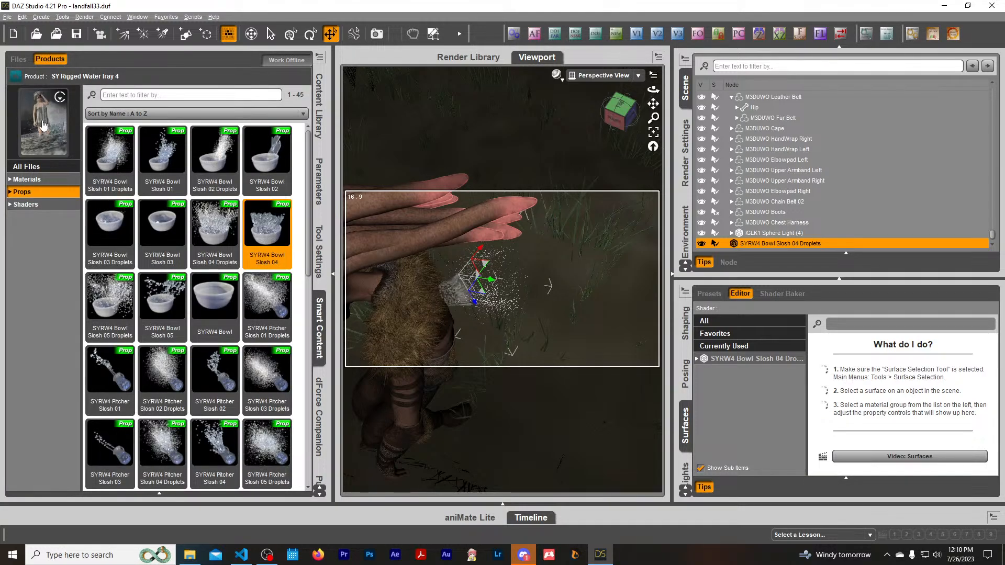
left_click(15, 79)
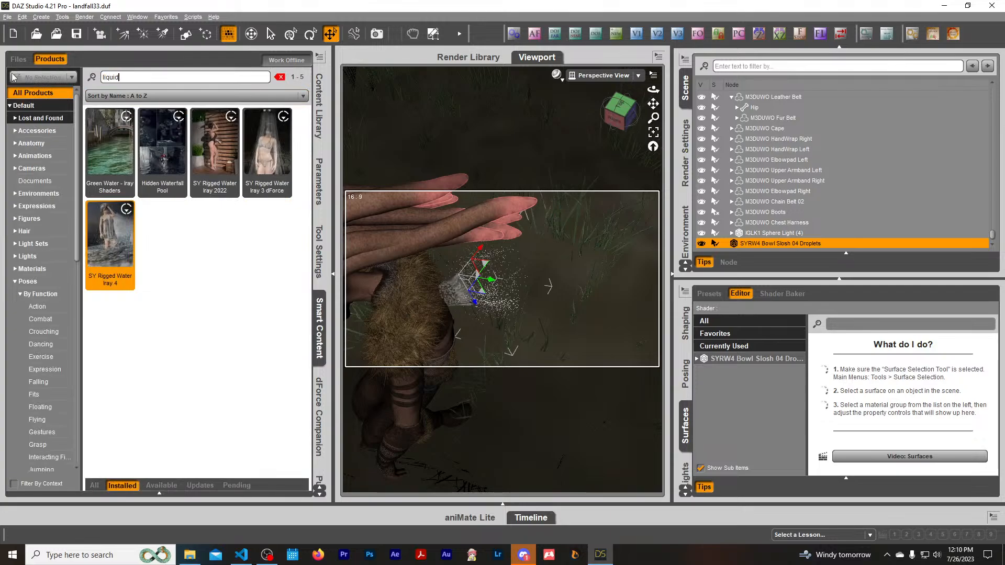
double_click(111, 158)
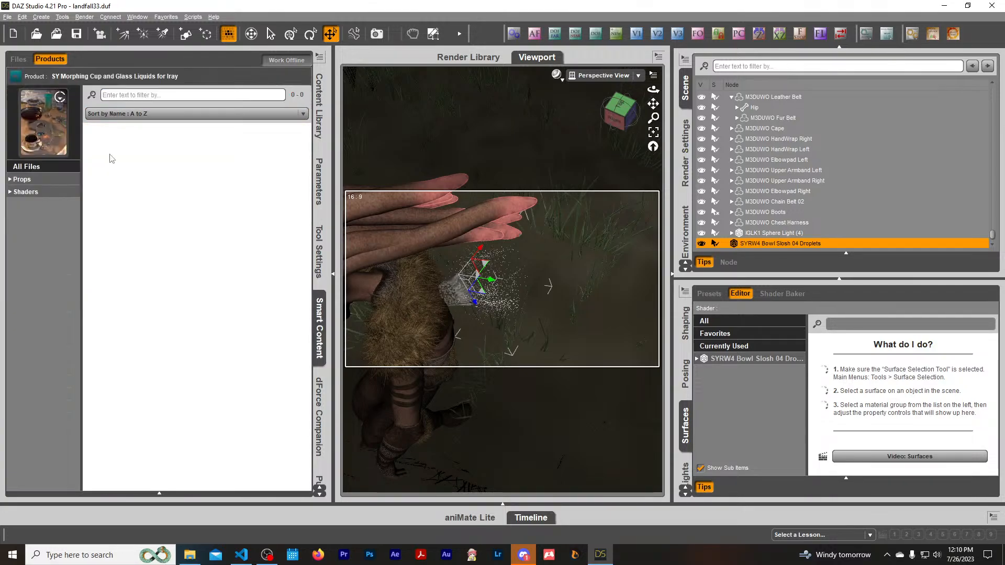
left_click(26, 193)
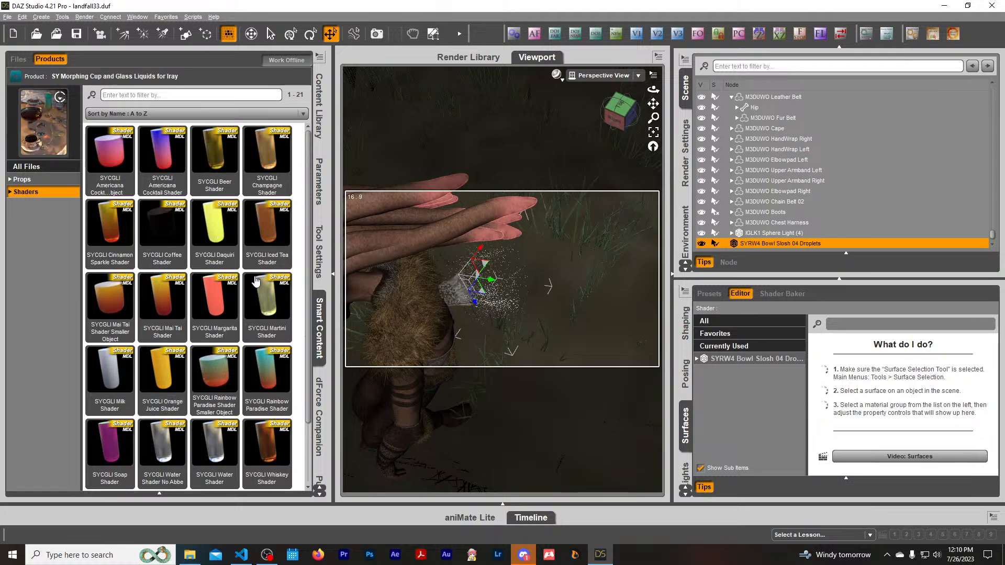
mouse_move(276, 384)
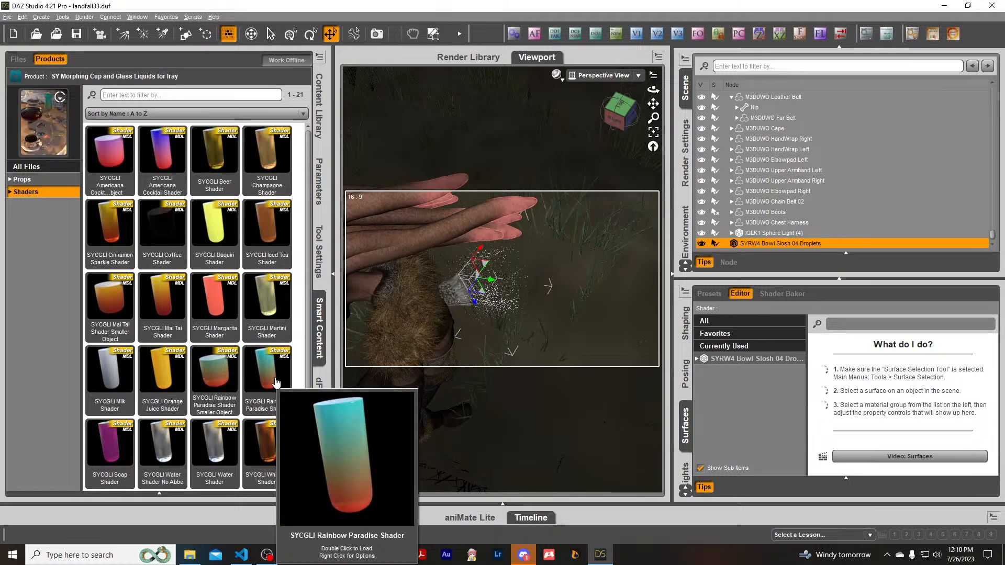
mouse_move(210, 386)
scroll(199, 360, "down", 2)
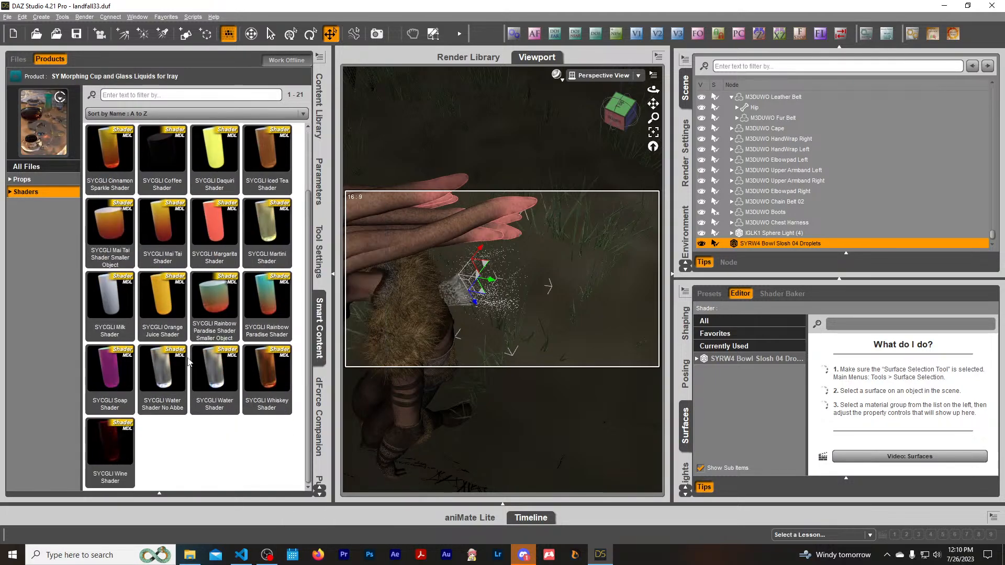
scroll(157, 314, "up", 2)
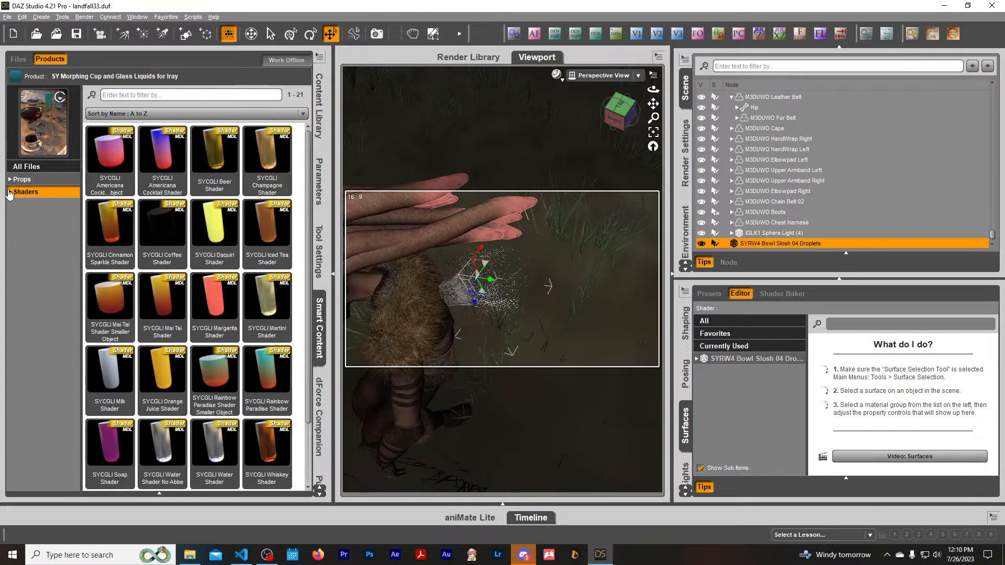
left_click(16, 180)
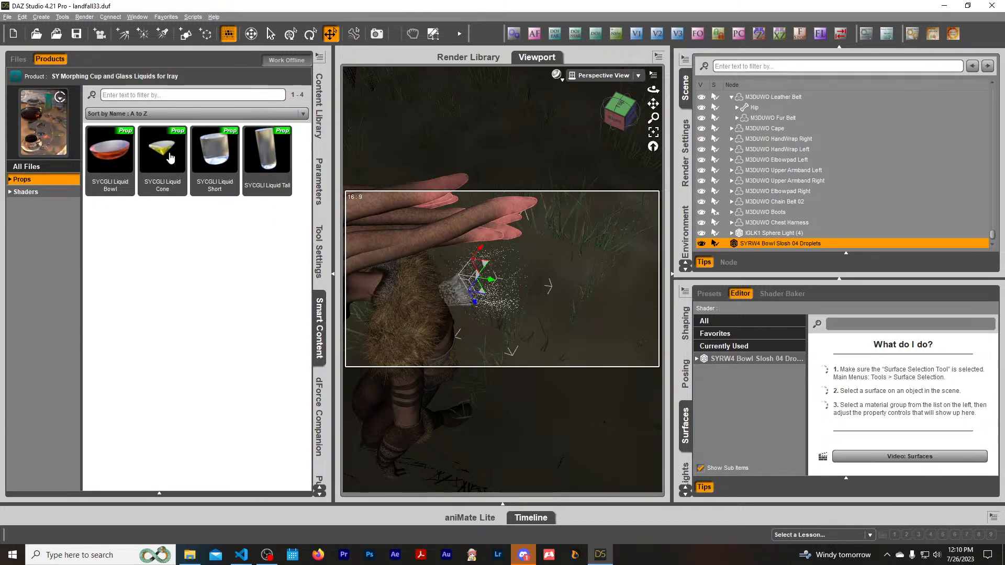
left_click(41, 194)
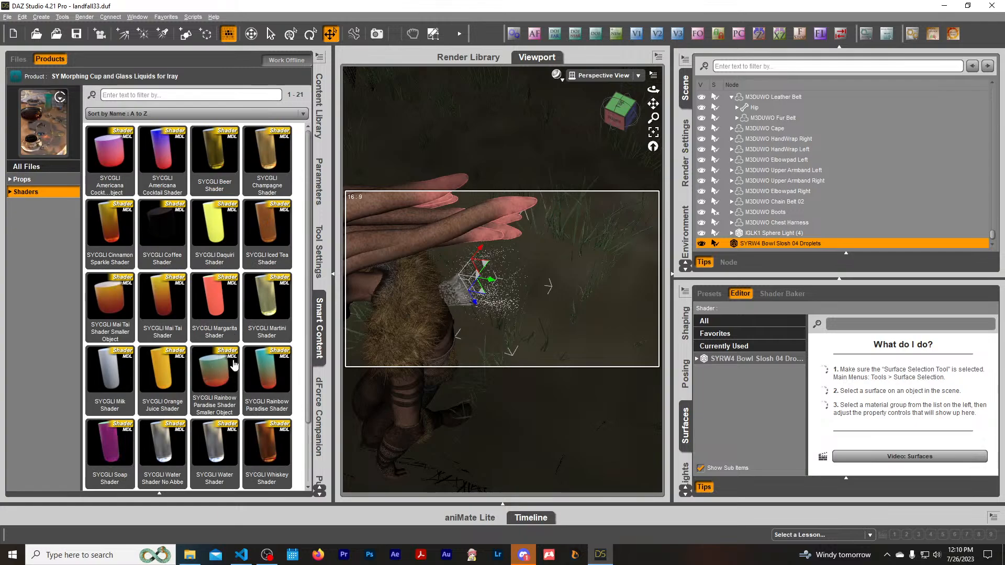
scroll(233, 361, "down", 3)
Search the installed products for "water" and look through the Green Water - Iray Shaders presets.
left_click(16, 79)
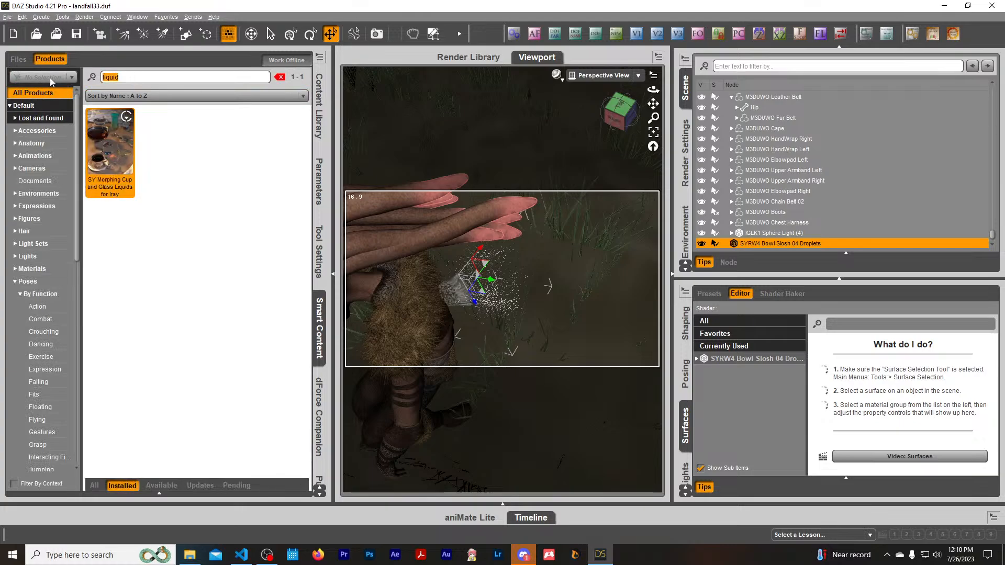
type("waater")
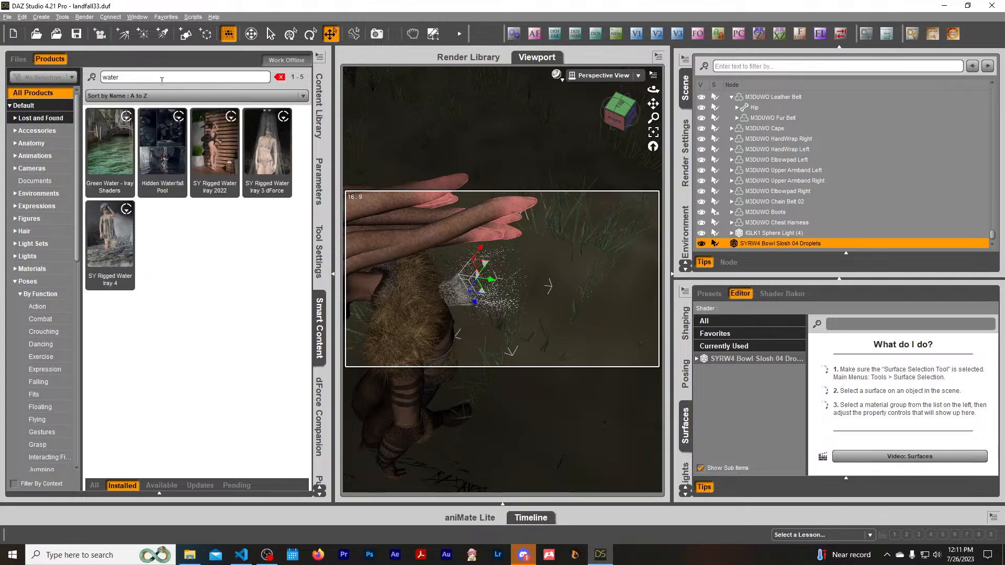
double_click(110, 163)
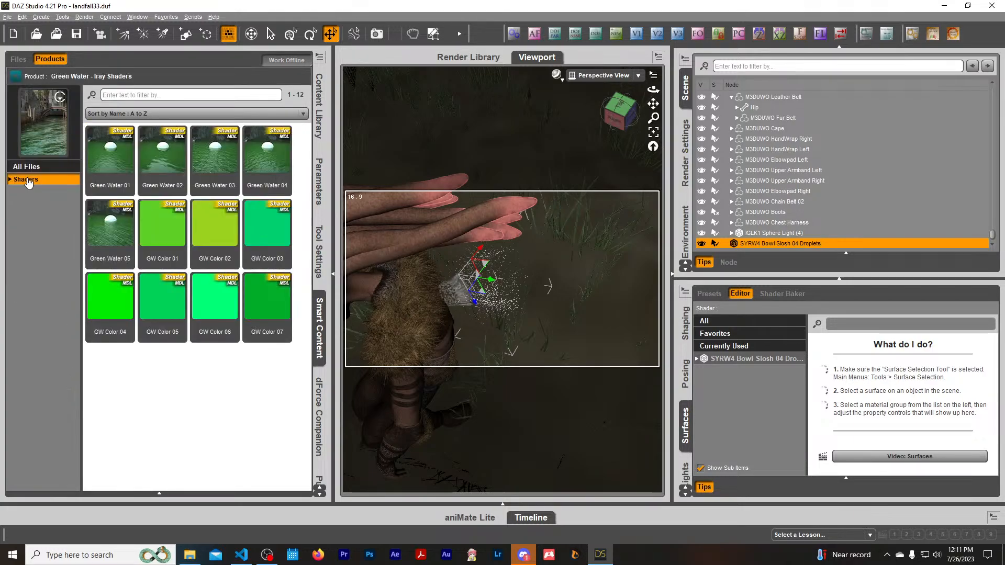
left_click(16, 76)
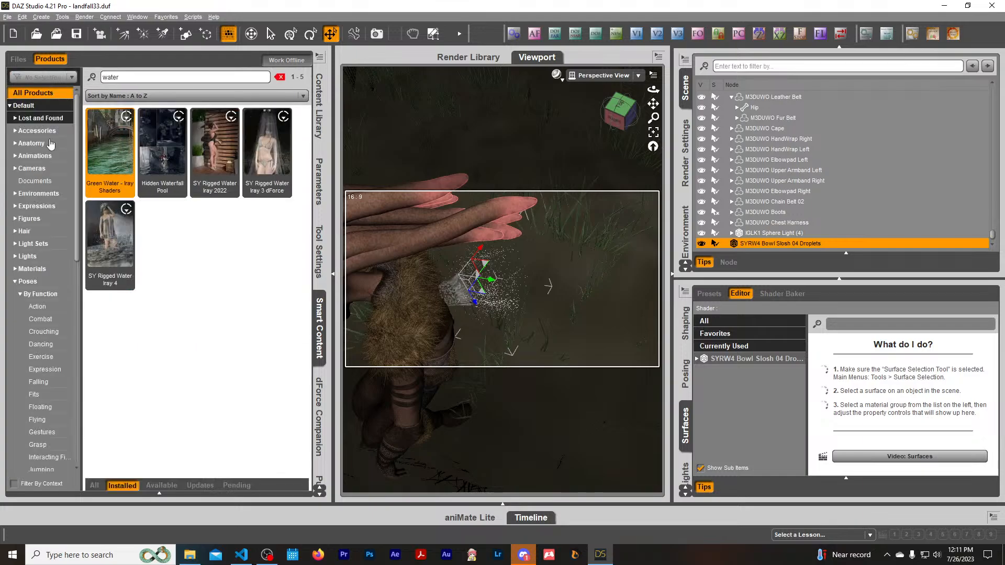
Browse the whole installed Shaders category without a search filter and open the presets of Fantasy Fae Glow Bark Shaders.
left_click(280, 77)
scroll(39, 358, "down", 10)
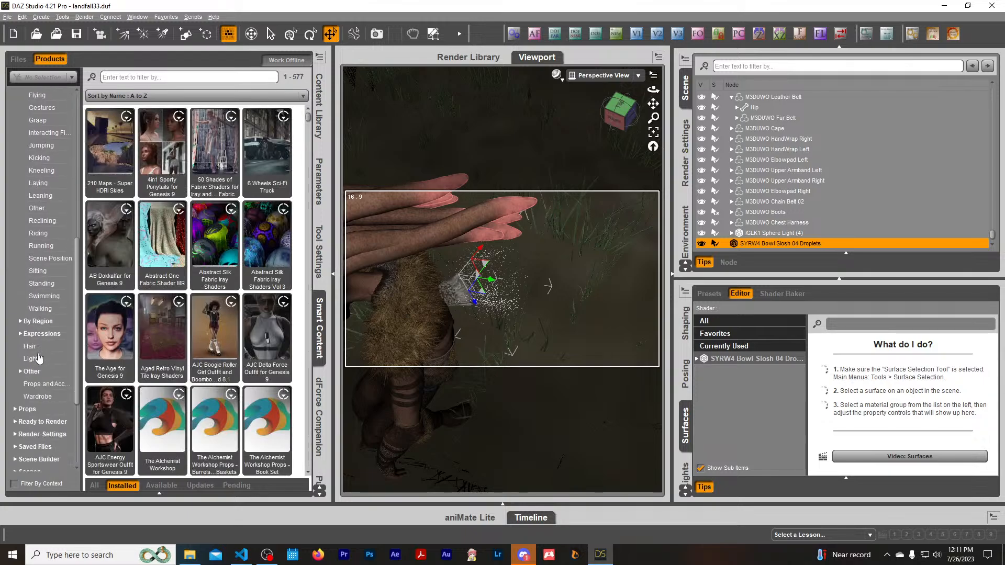
left_click(31, 401)
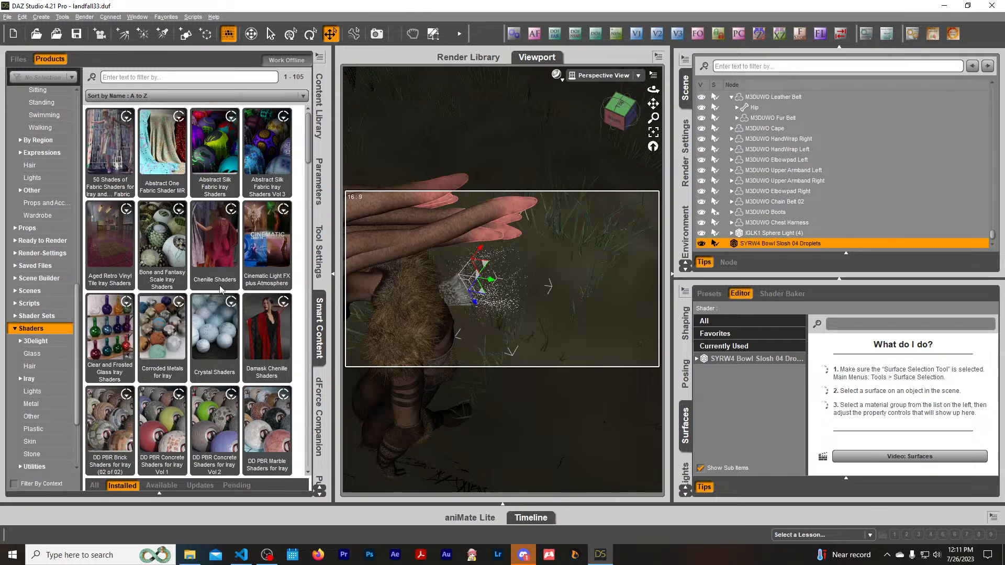
scroll(219, 288, "down", 6)
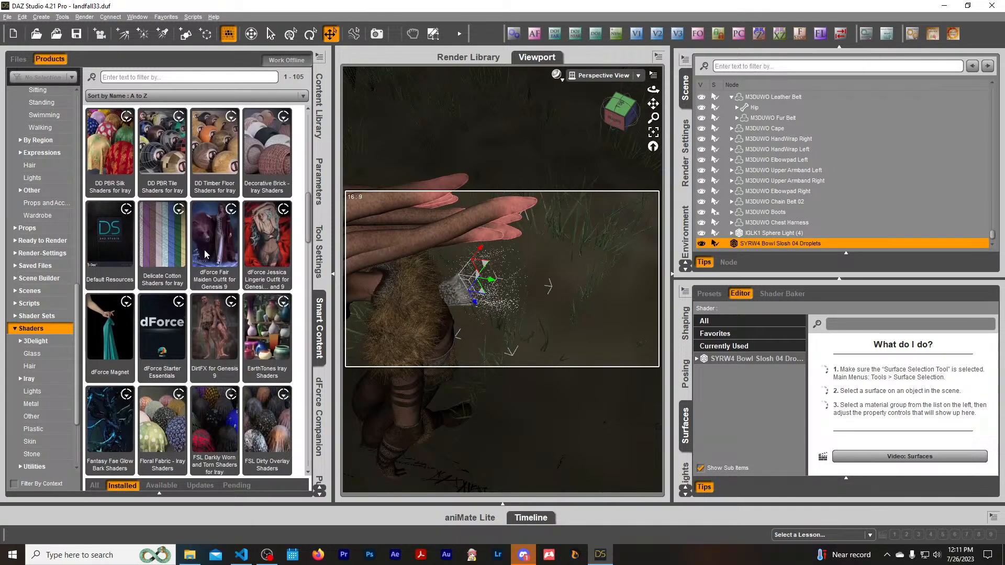
scroll(157, 225, "down", 4)
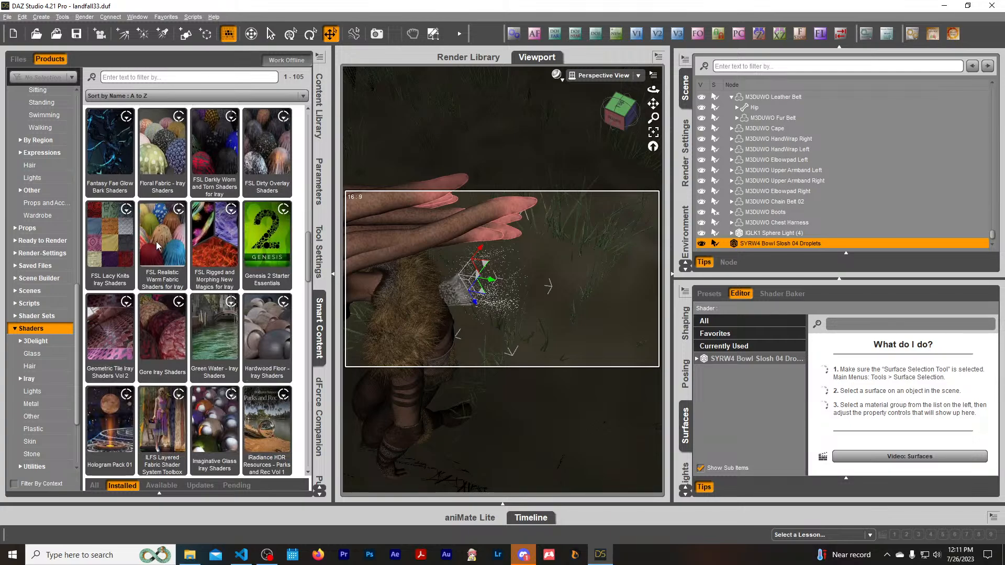
double_click(111, 147)
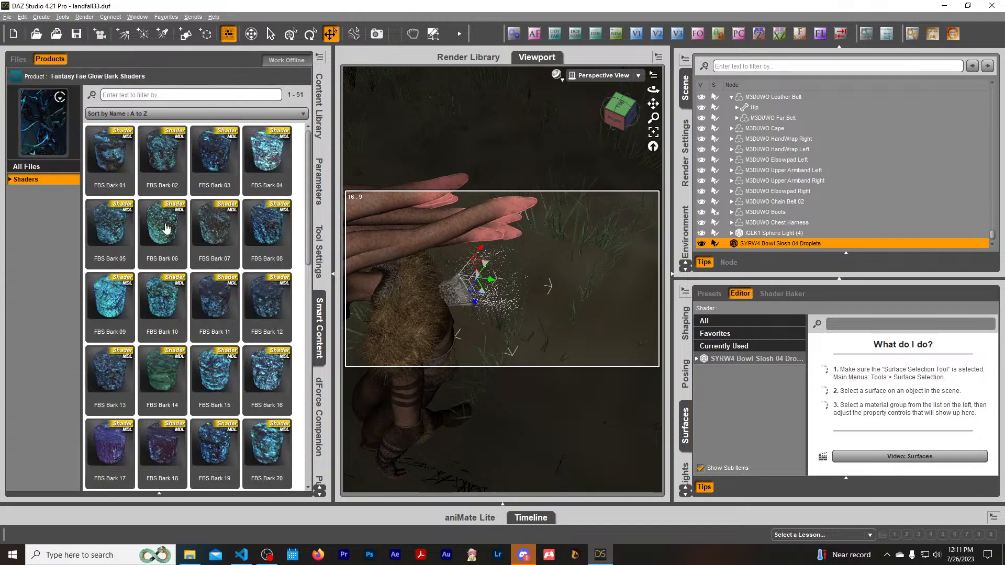
scroll(237, 288, "down", 5)
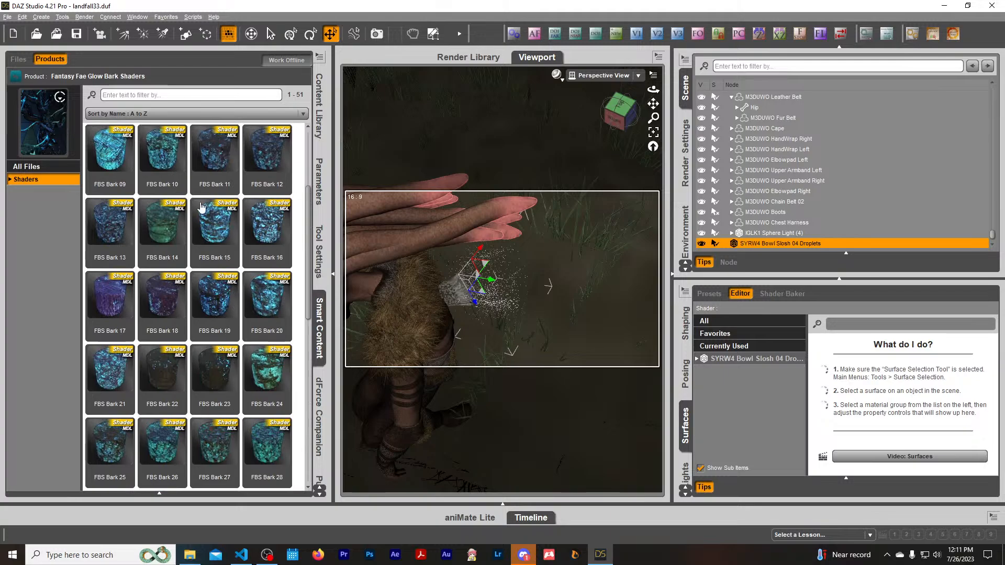
scroll(202, 207, "up", 5)
Apply the FBS Bark 06 shader to all surfaces of the Bowl Slosh 04 Droplets.
left_click(744, 360)
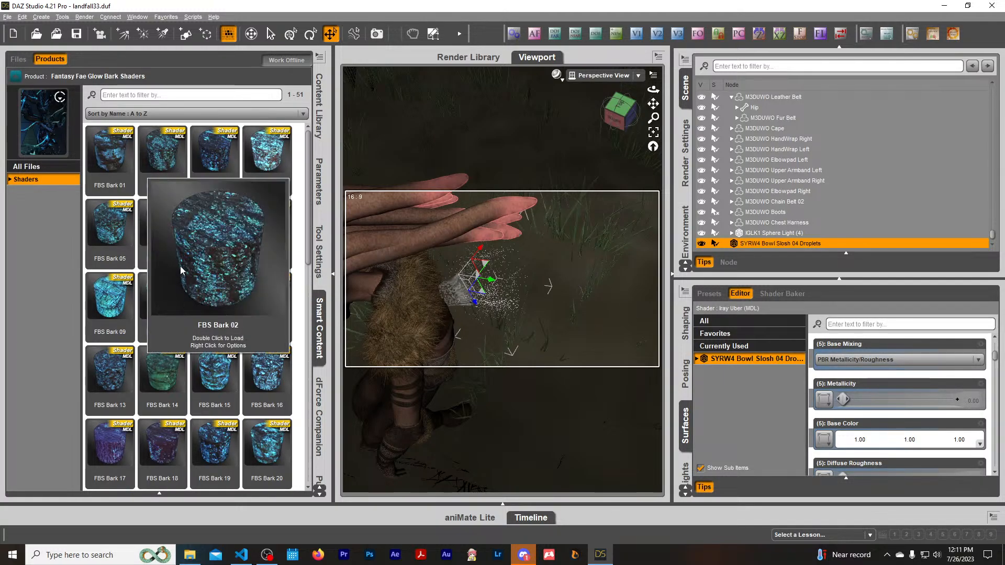
mouse_move(176, 241)
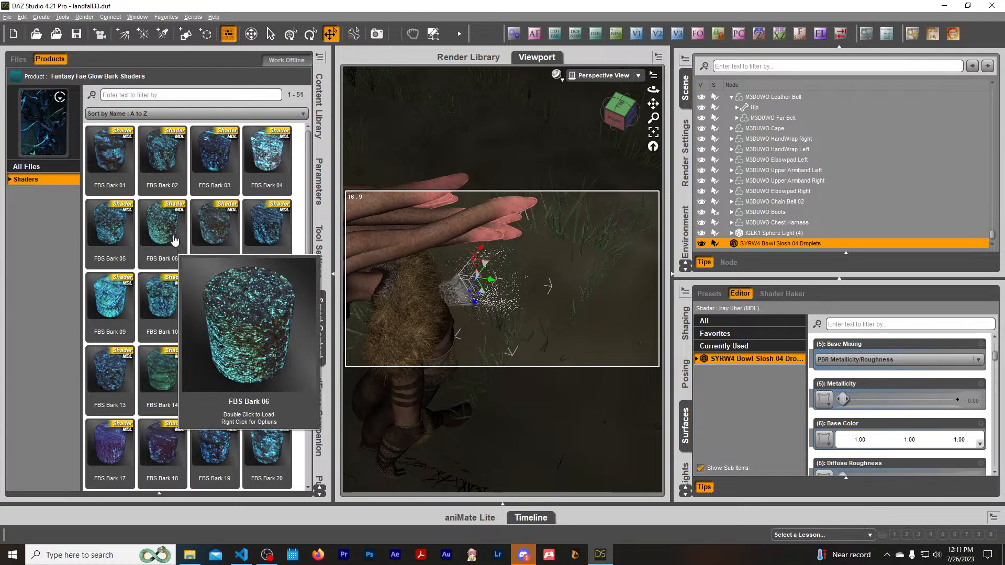
double_click(175, 241)
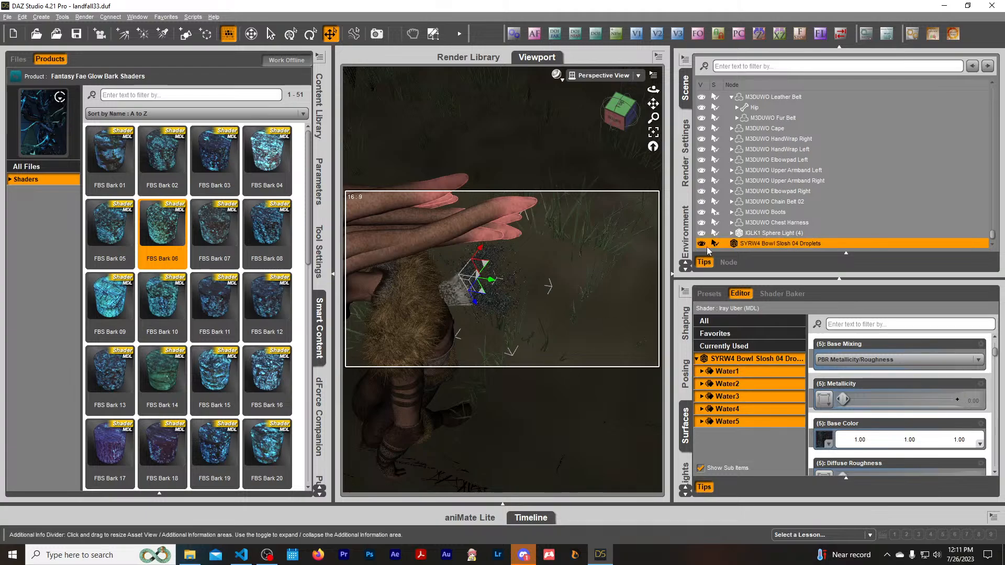
Apply the same FBS Bark 06 shader to the Water surface of the Bowl Slosh 04 splash.
left_click(764, 233)
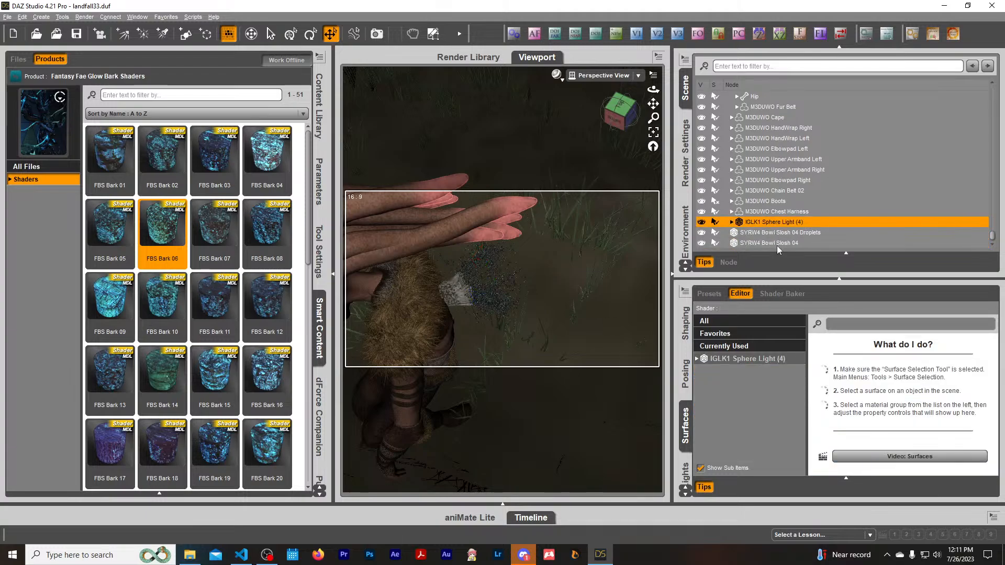
left_click(777, 244)
double_click(173, 240)
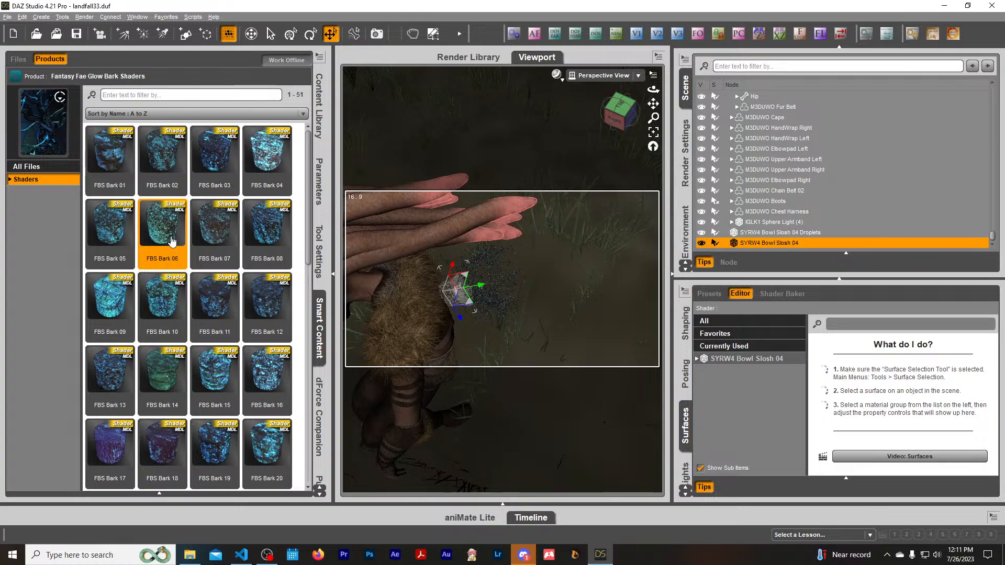
left_click(722, 358)
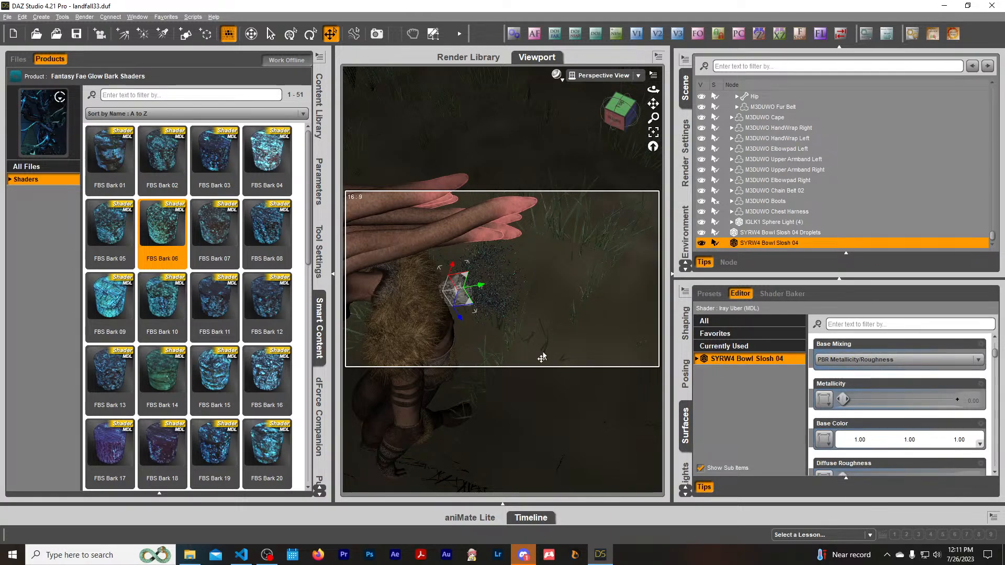
double_click(163, 240)
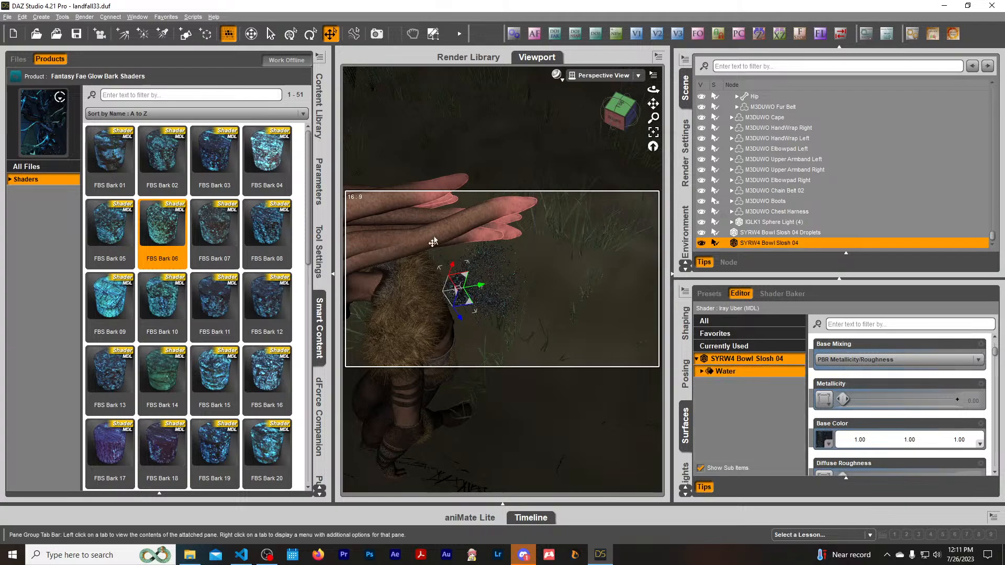
Move IGLK1 Sphere Light (4) from in front of the character to behind the back, near the splash.
left_click_drag(628, 113, 622, 76)
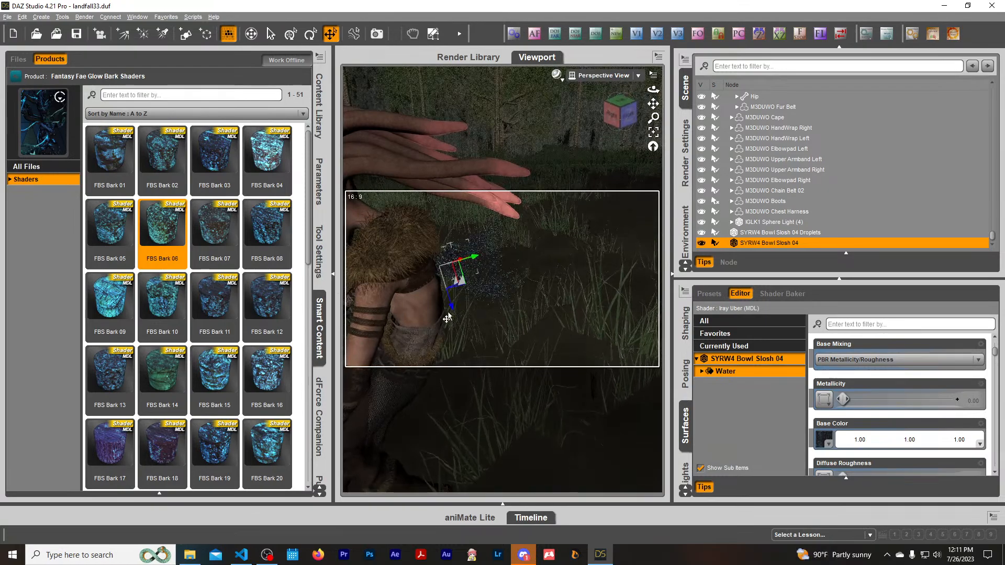
scroll(405, 322, "down", 10)
left_click(408, 375)
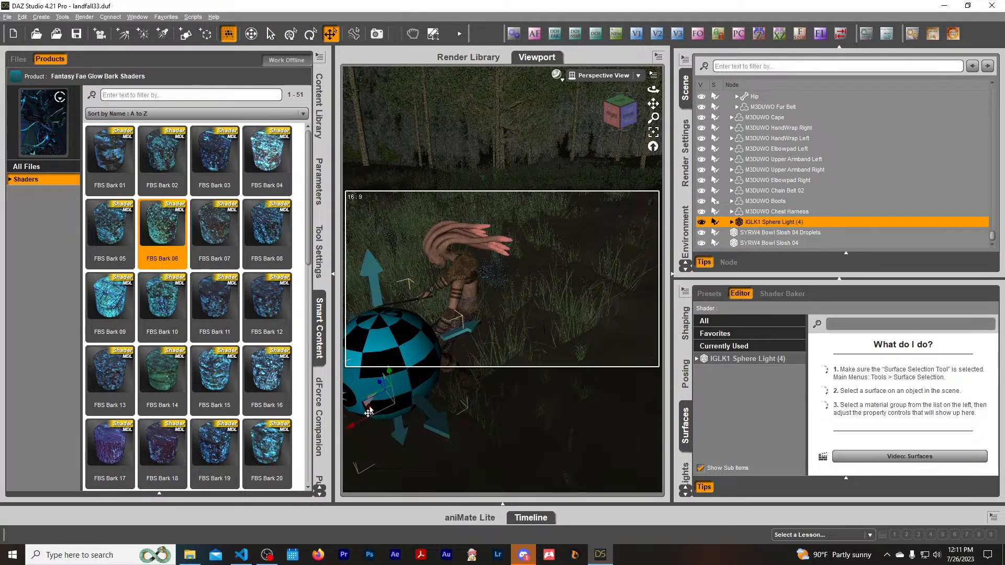
left_click_drag(361, 410, 490, 395)
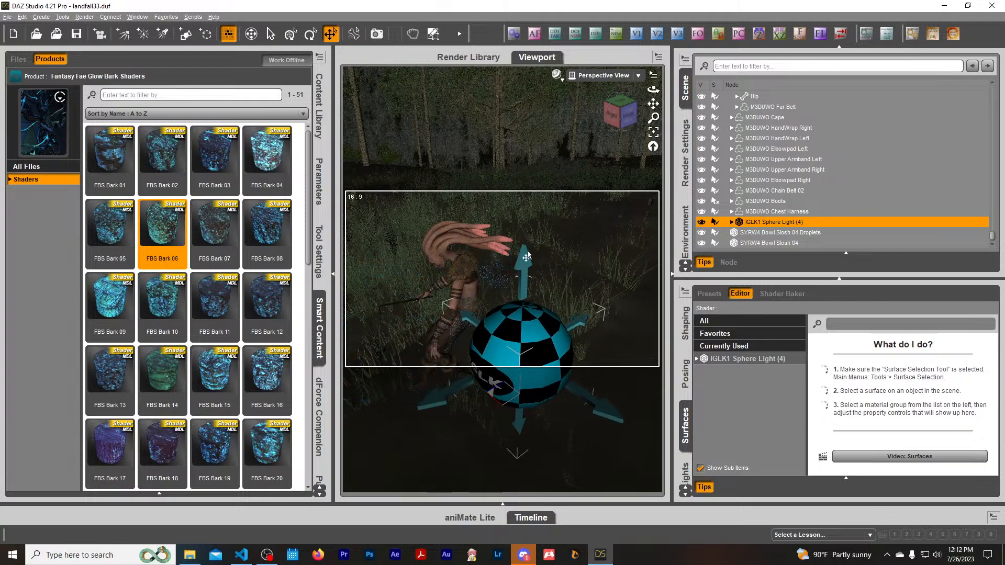
Enlarge the viewport and raise the Bowl Slosh 04 Droplets slightly so they line up with the splash at the character's back.
left_click(320, 331)
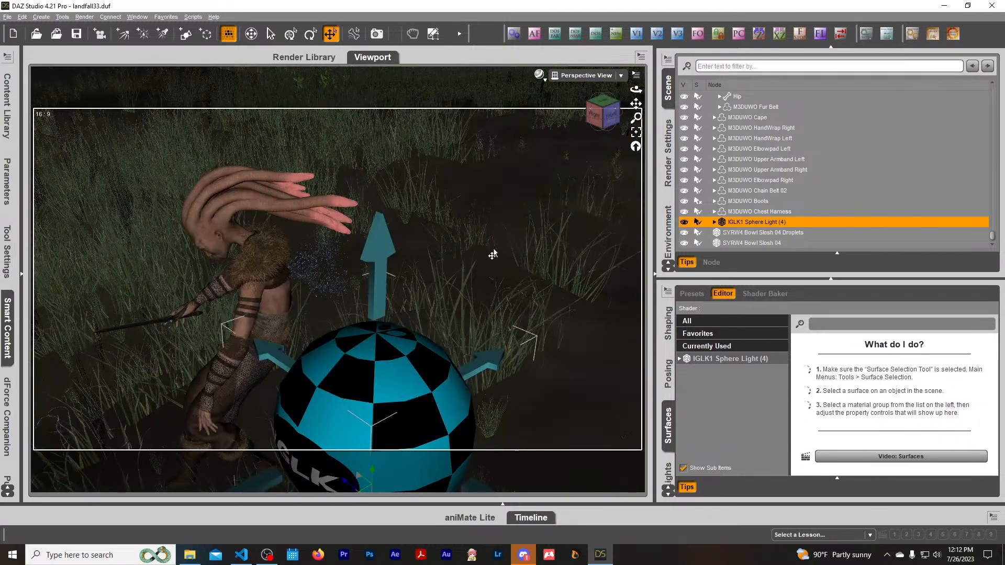
scroll(404, 164, "up", 10)
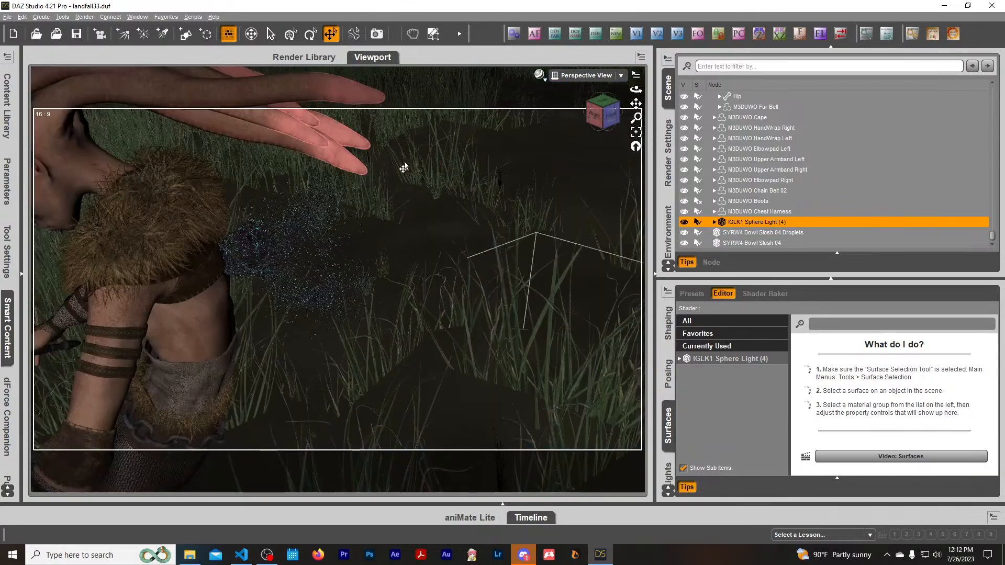
left_click_drag(610, 115, 738, 132)
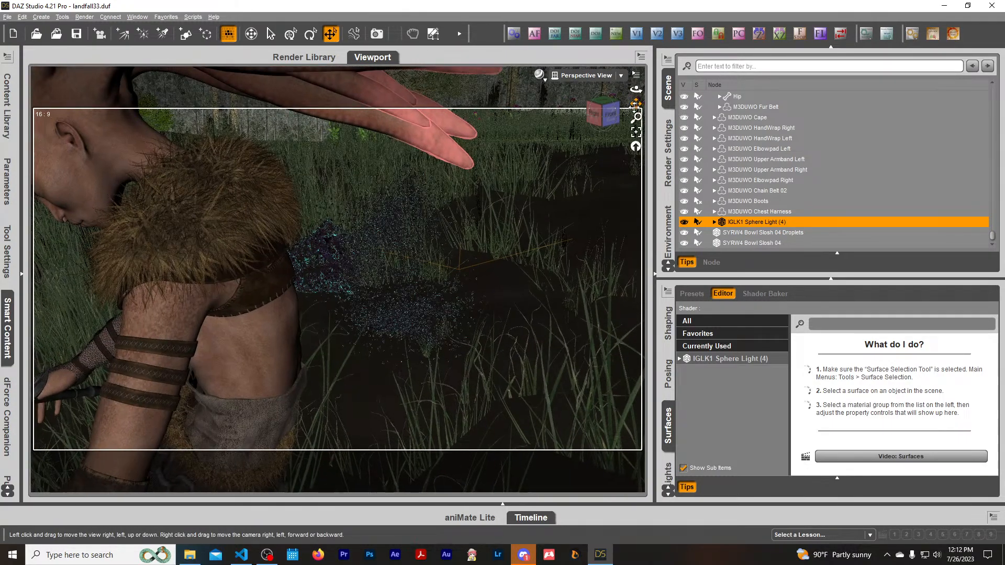
left_click(408, 327)
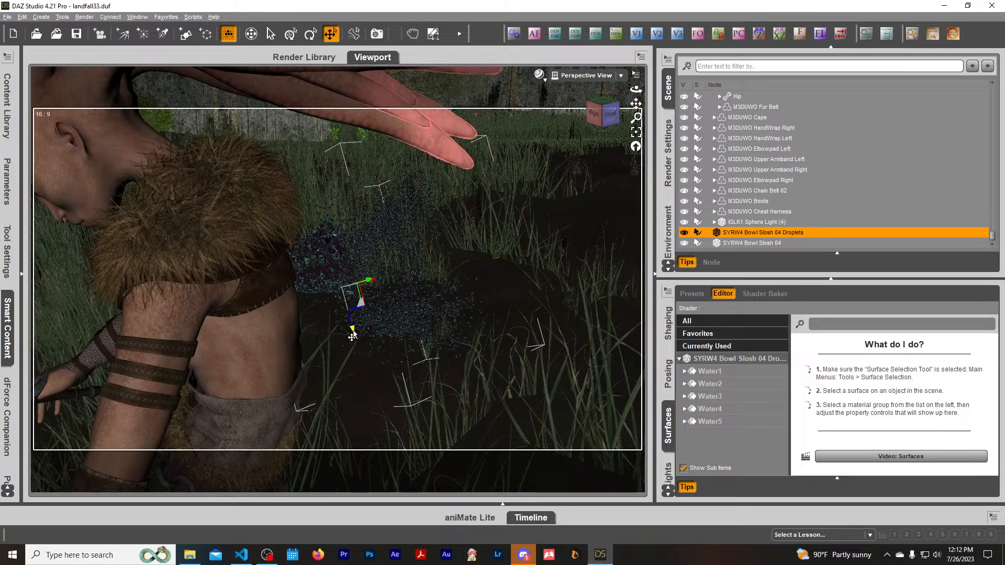
left_click_drag(352, 334, 348, 309)
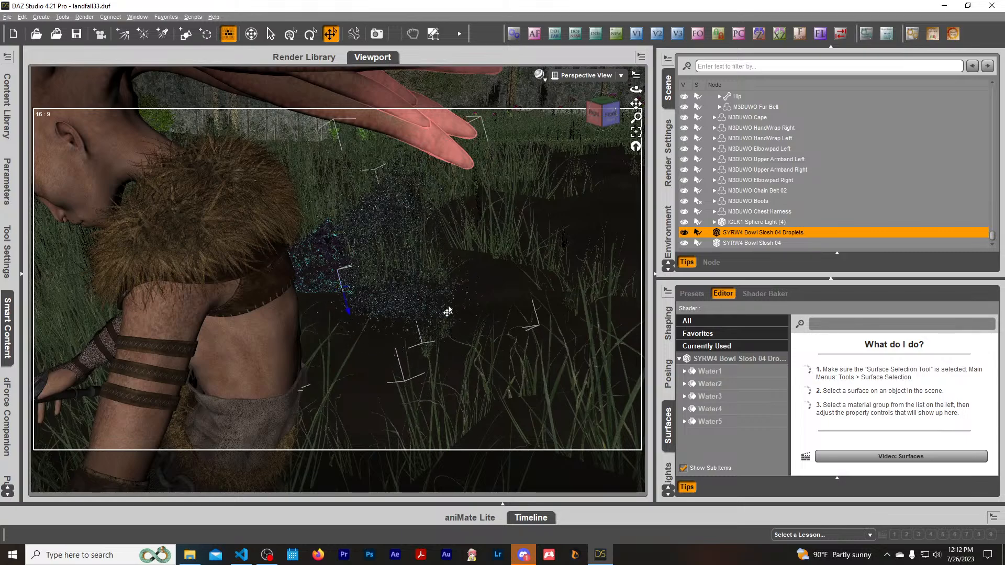
Preview the shaded splash and droplets in NVIDIA Iray, and return the viewport to Texture Shaded.
left_click(539, 75)
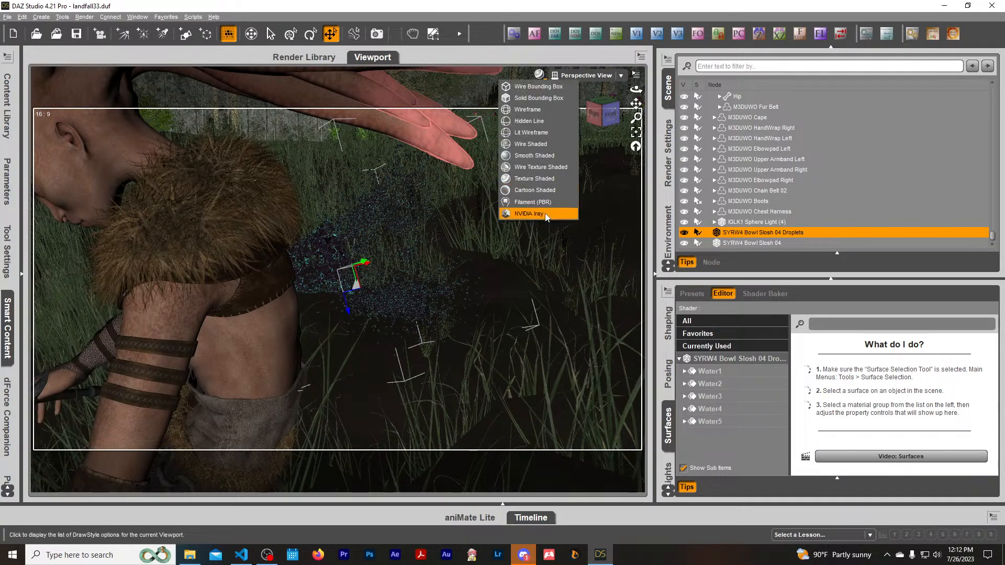
left_click(529, 214)
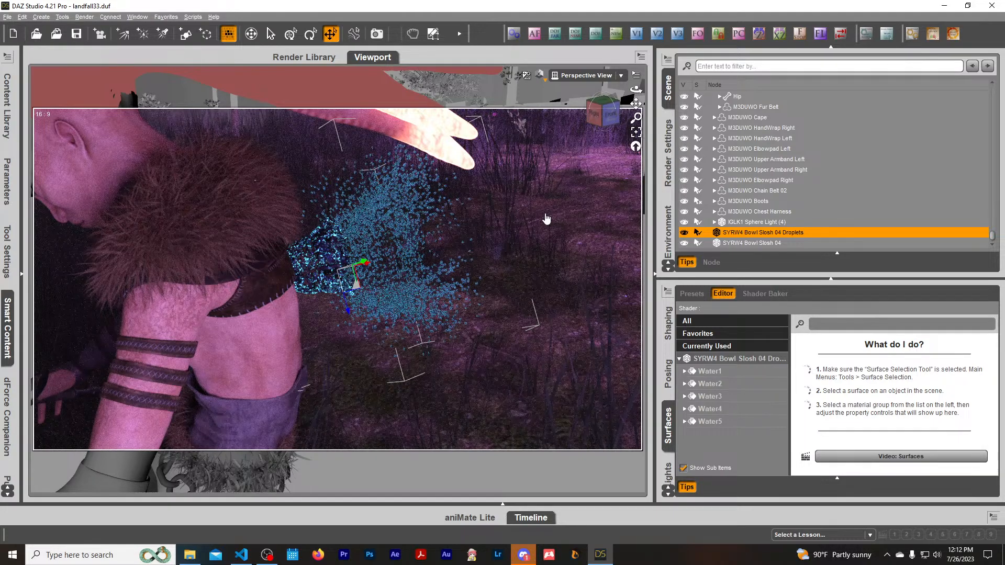
left_click(540, 75)
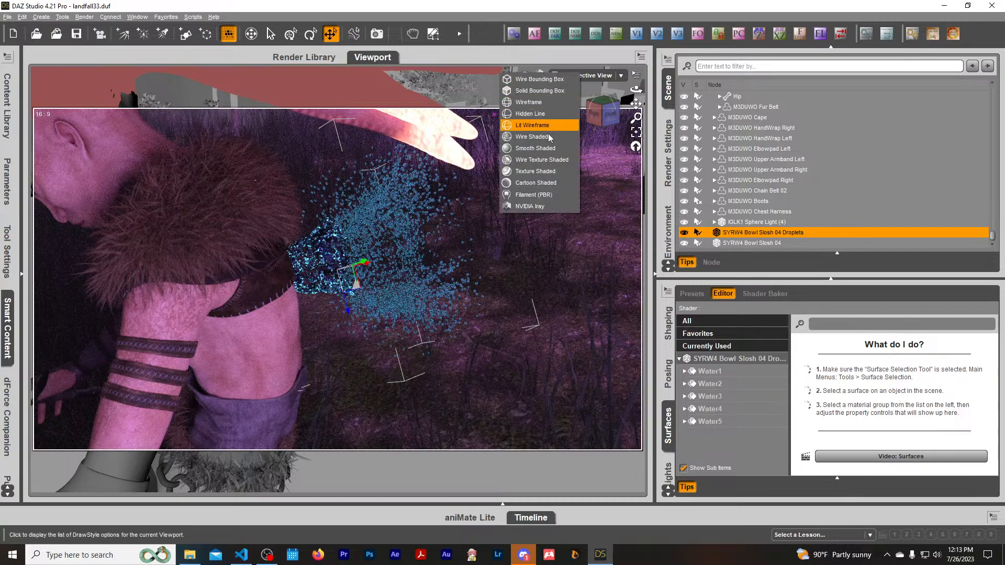
left_click(553, 170)
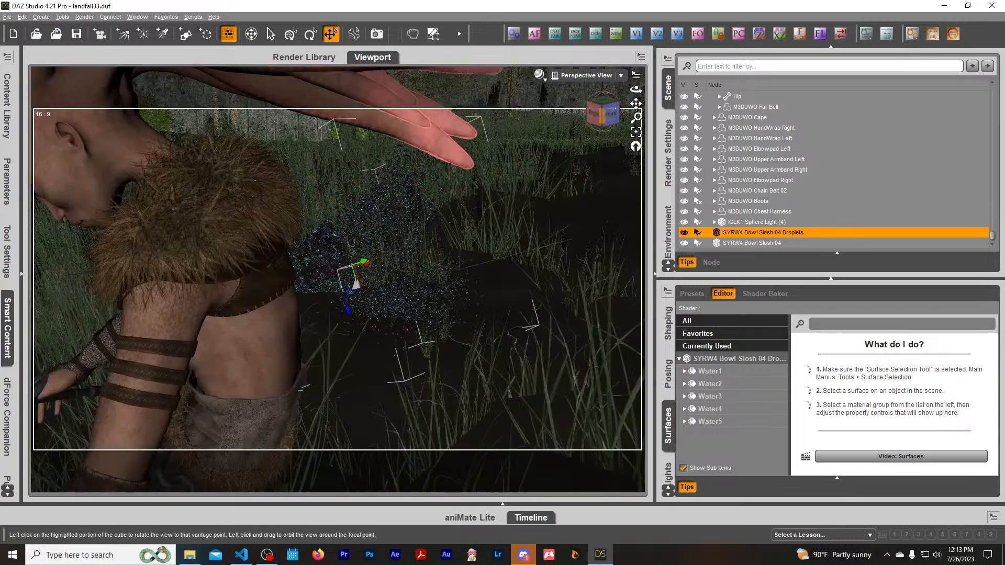
View the splash from the character's left side, check it in NVIDIA Iray, and switch back to Texture Shaded.
mouse_move(601, 113)
left_mouse_down()
mouse_move(552, 109)
mouse_move(597, 111)
left_mouse_up()
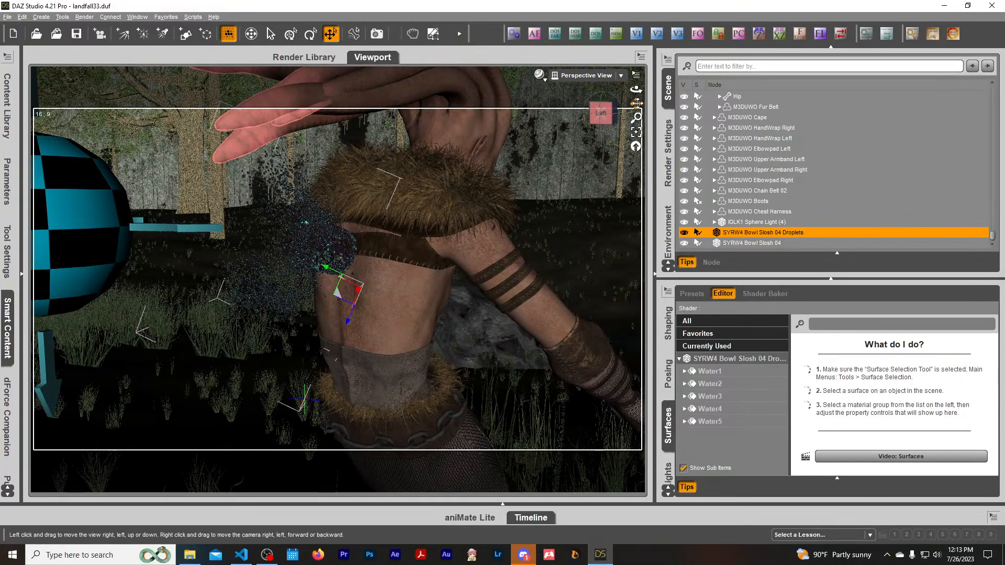
left_click_drag(636, 104, 666, 105)
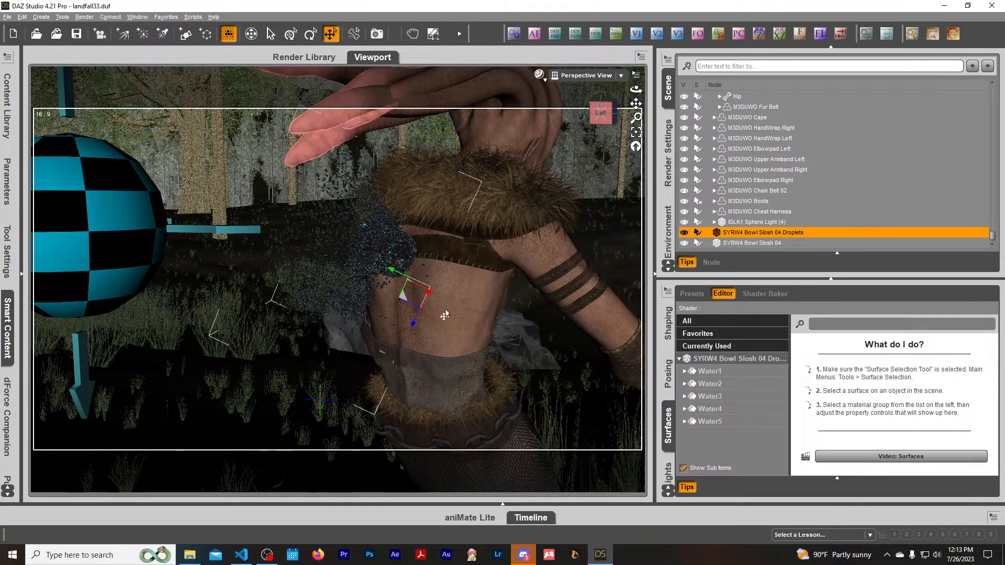
left_click(539, 75)
left_click(536, 207)
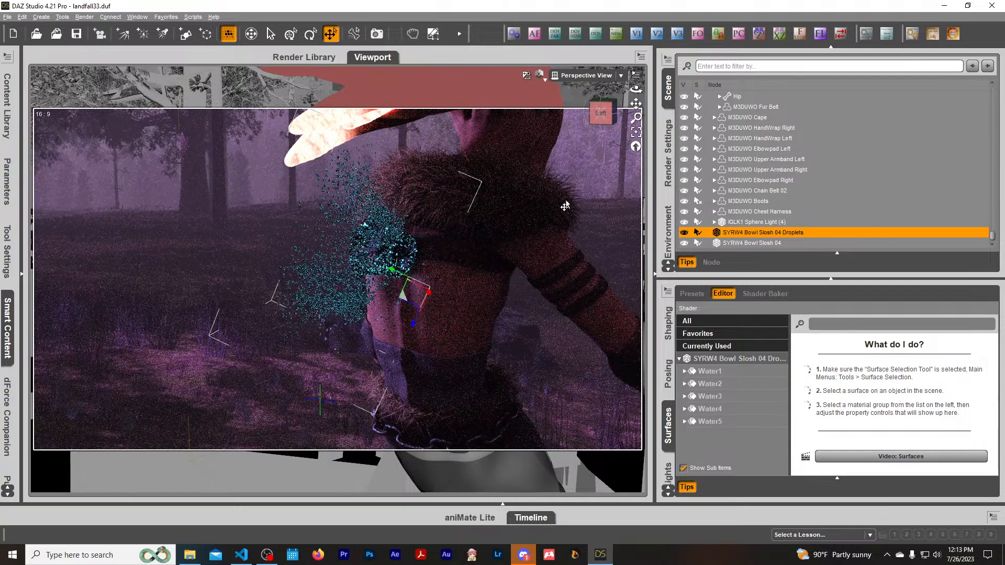
left_click(541, 75)
left_click(542, 172)
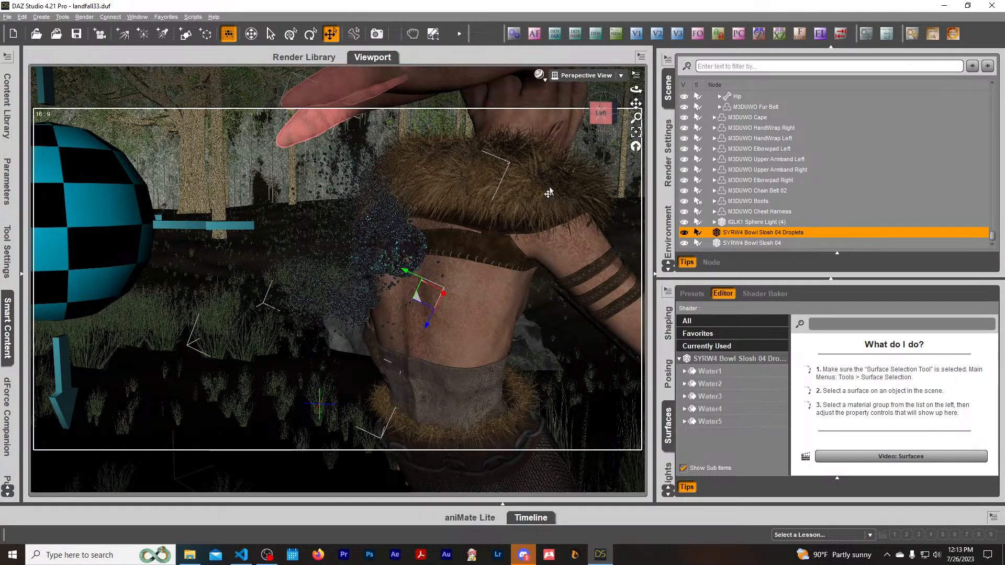
Move IGLK1 Sphere Light (4) from behind the character over to the side with the outstretched arm.
mouse_move(636, 103)
left_mouse_down()
mouse_move(647, 102)
mouse_move(634, 101)
left_mouse_up()
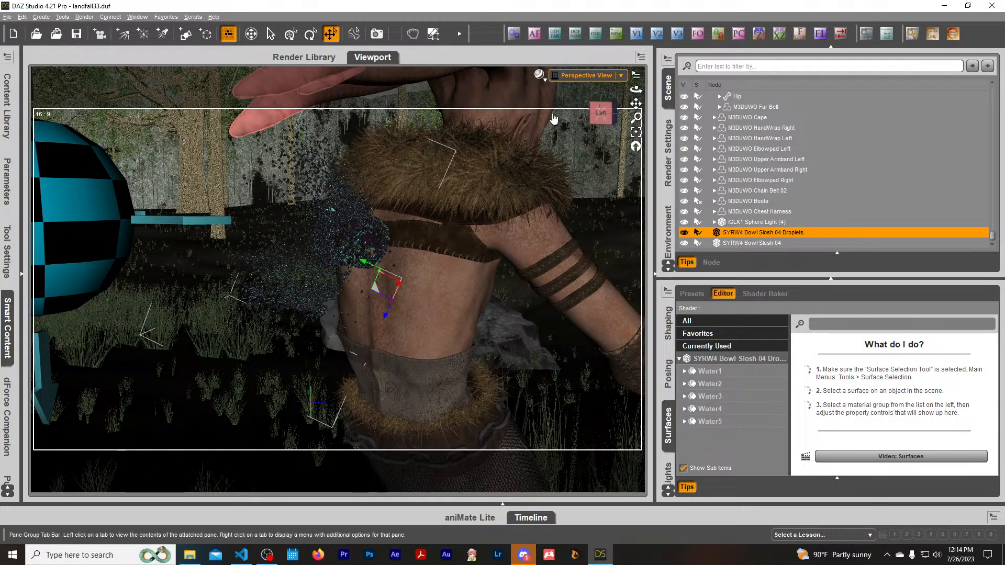
left_click(618, 34)
left_click(488, 285)
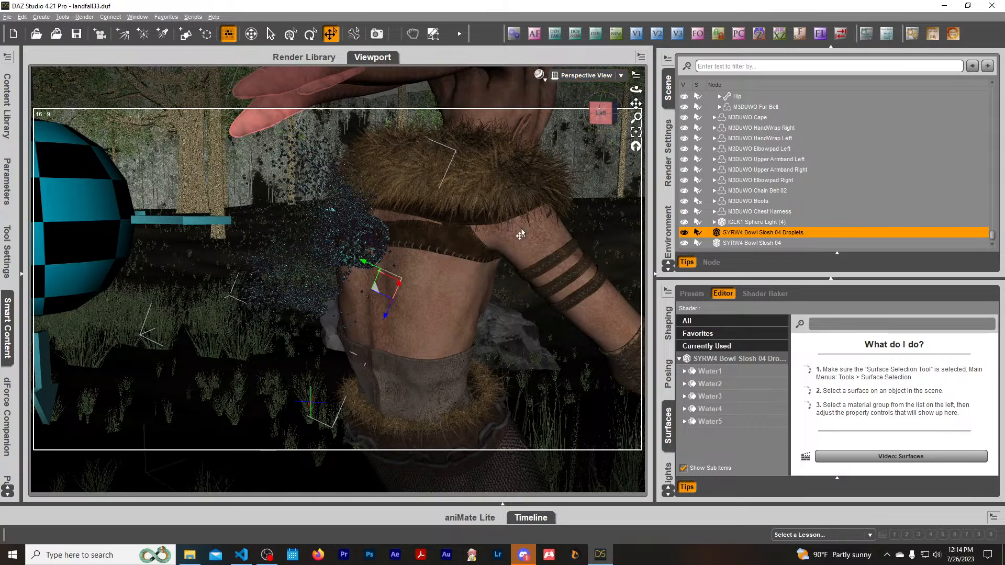
scroll(520, 235, "down", 5)
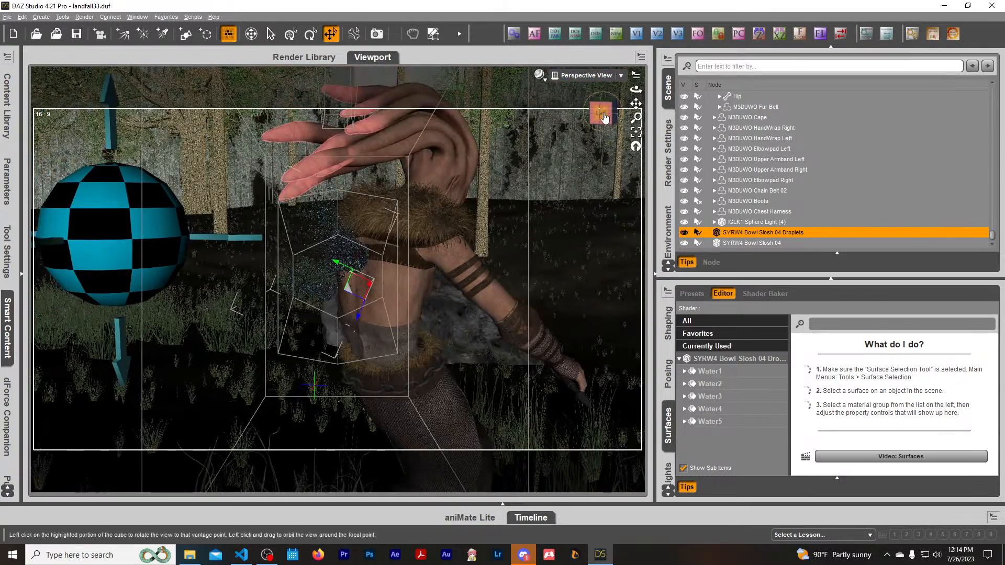
left_click_drag(602, 113, 607, 135)
scroll(517, 236, "down", 5)
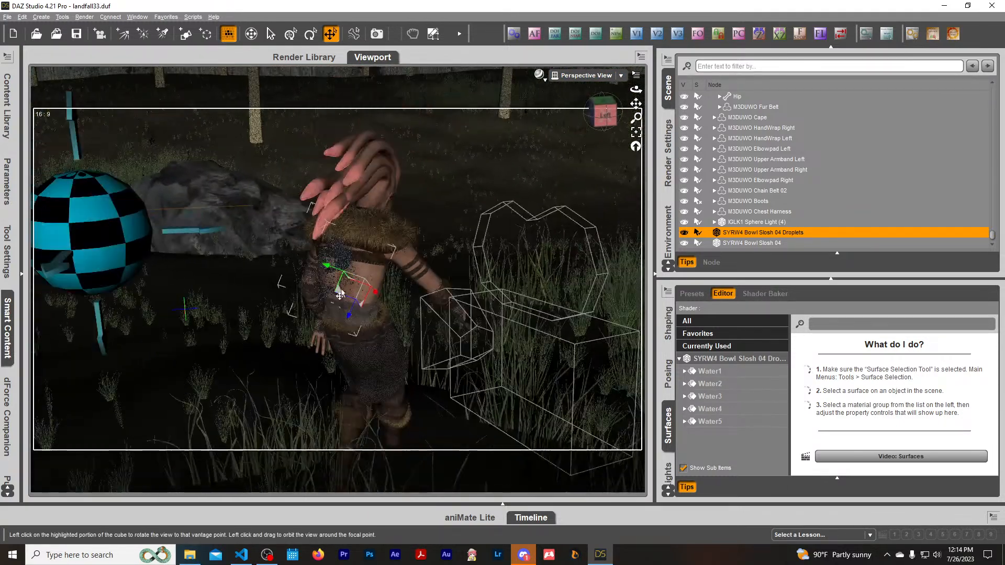
left_click(150, 253)
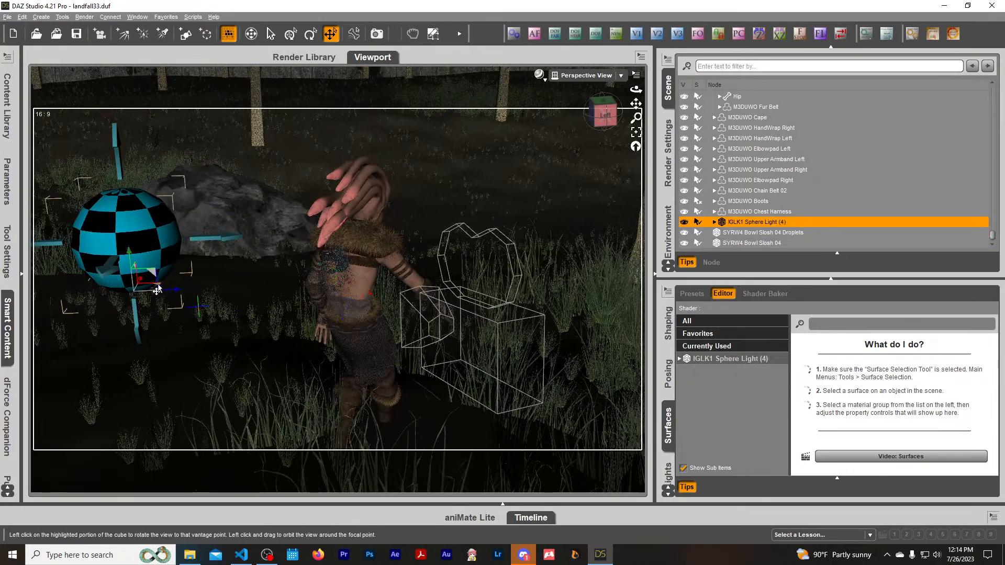
left_click_drag(159, 288, 458, 354)
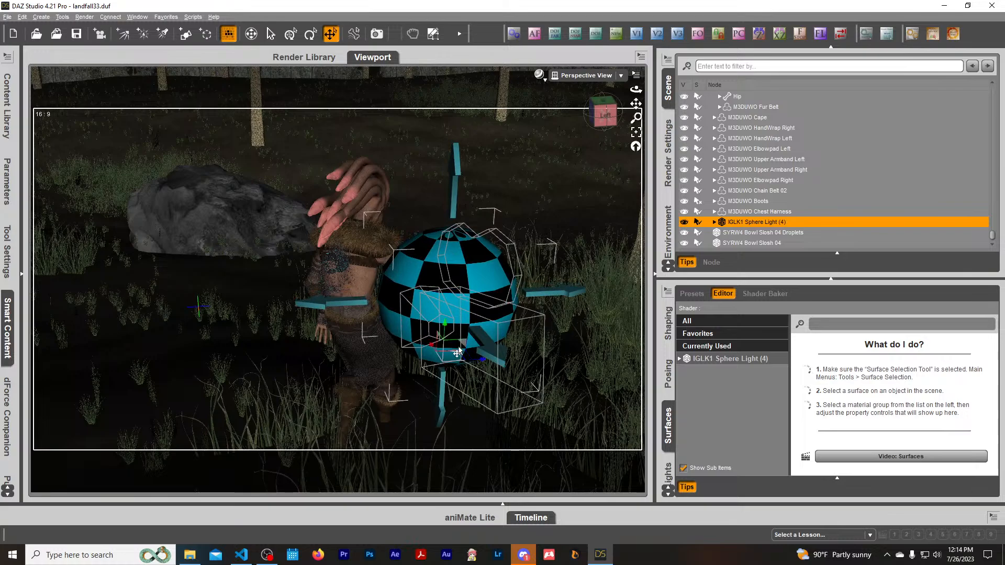
Look through Camera (65mm) 1 and preview the sphere light's new position in NVIDIA Iray.
left_click(582, 76)
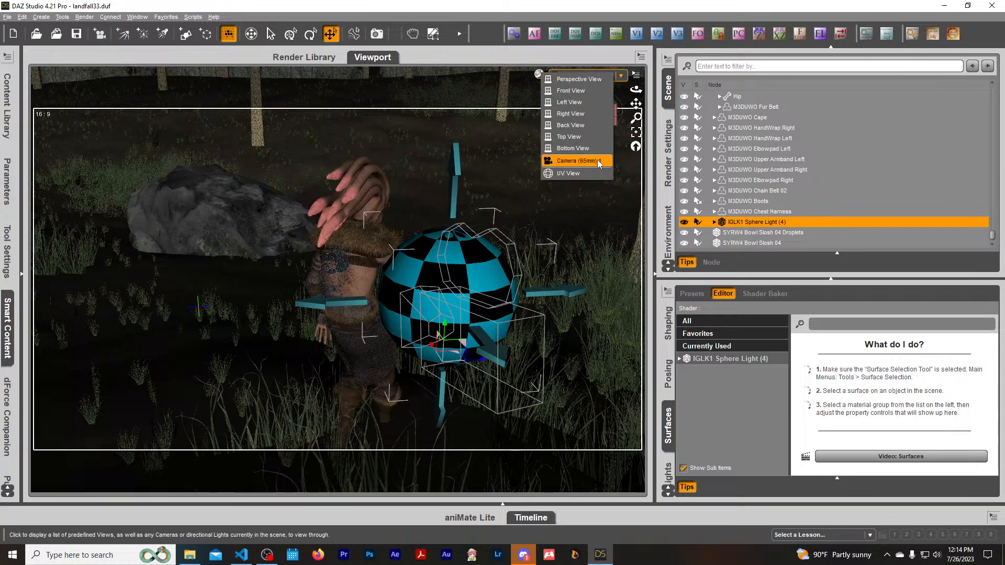
left_click(597, 160)
left_click(539, 74)
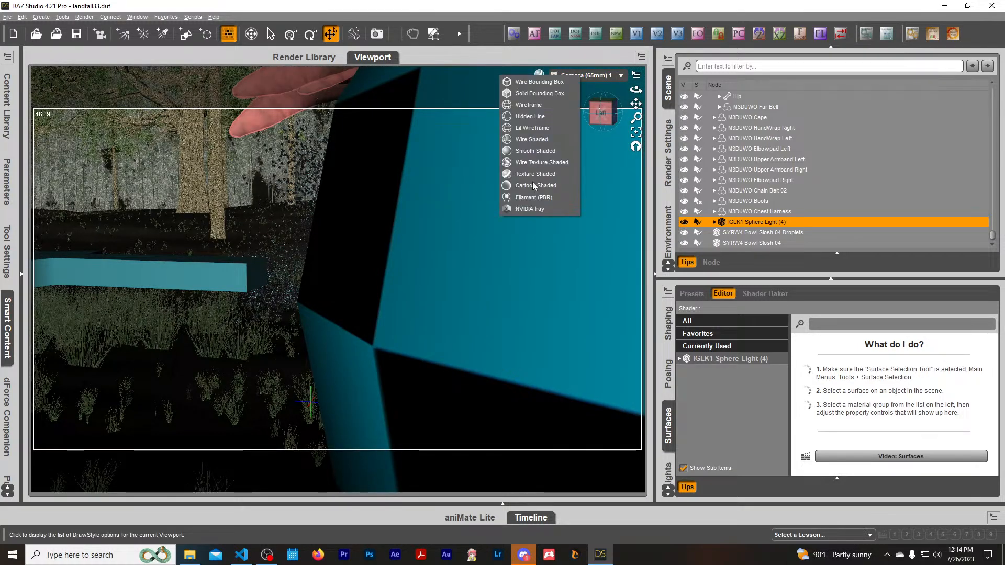
left_click(534, 210)
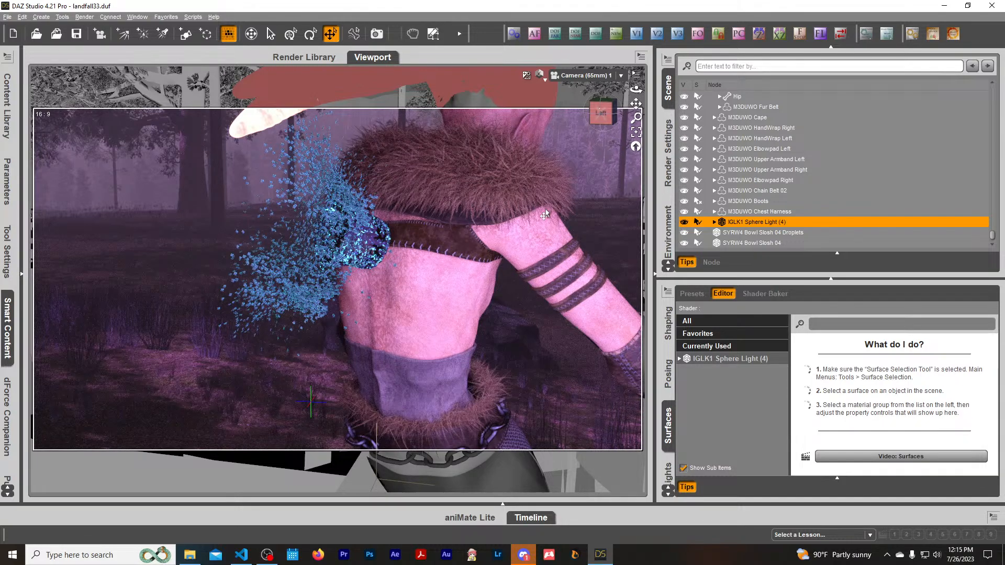
Hide the Bowl Slosh 04 Droplets to check the splash alone in NVIDIA Iray, and return the viewport to Texture Shaded.
left_click(794, 232)
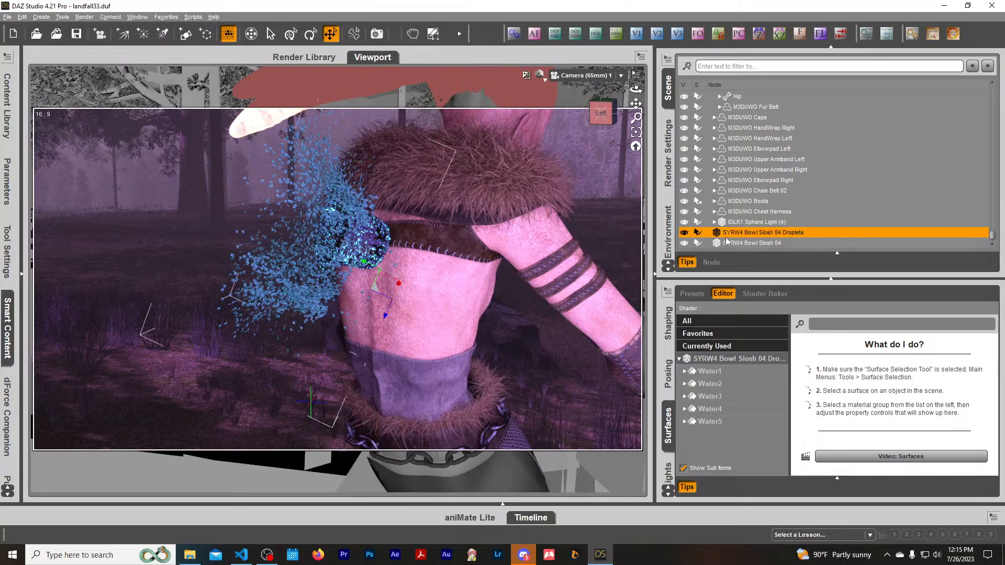
left_click(684, 233)
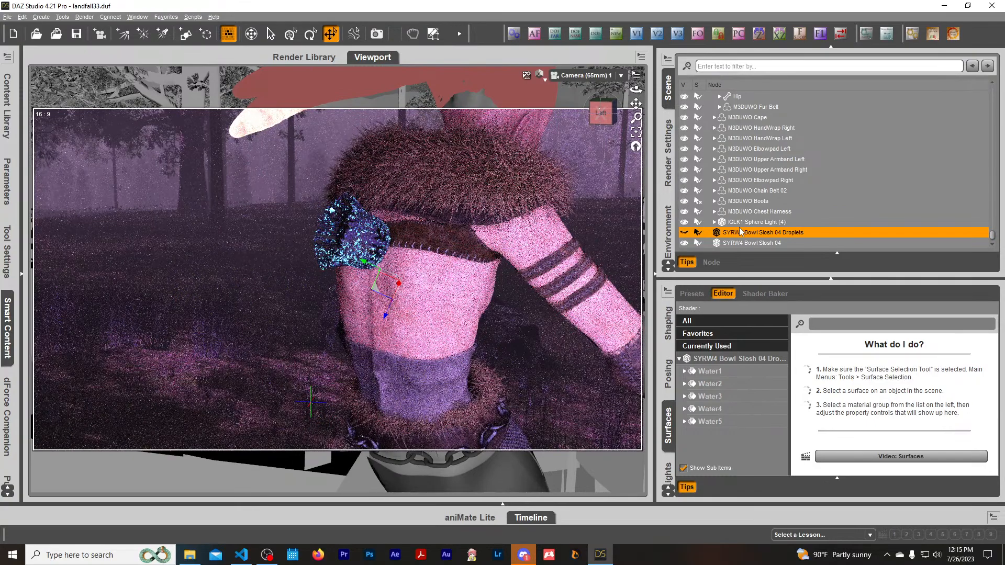
left_click(539, 75)
left_click(538, 174)
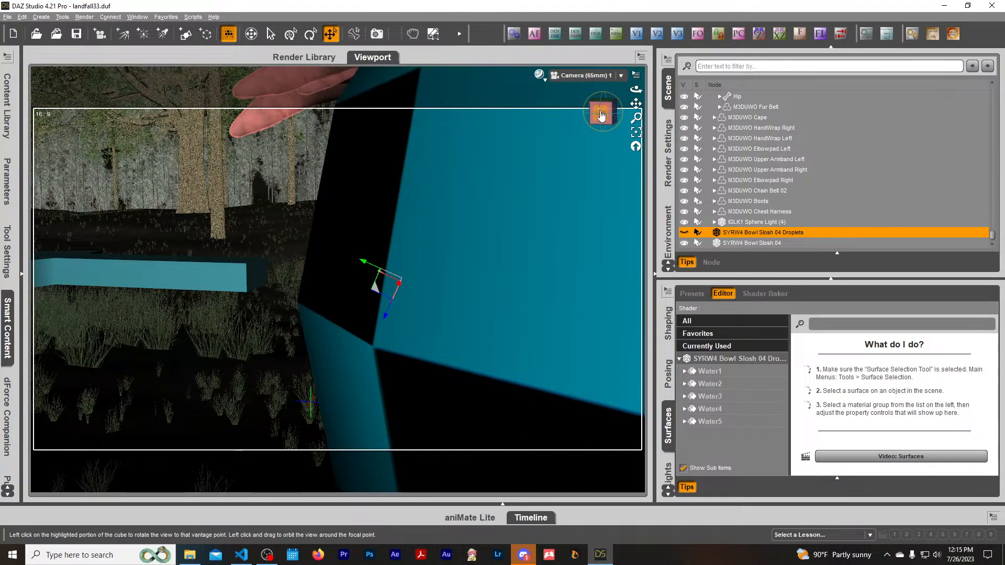
In Perspective View, lower the Bowl Slosh 04 splash slightly at the character's back, to about X 472, Y 381, Z 44.
left_click(587, 80)
left_click(574, 131)
scroll(418, 199, "up", 6)
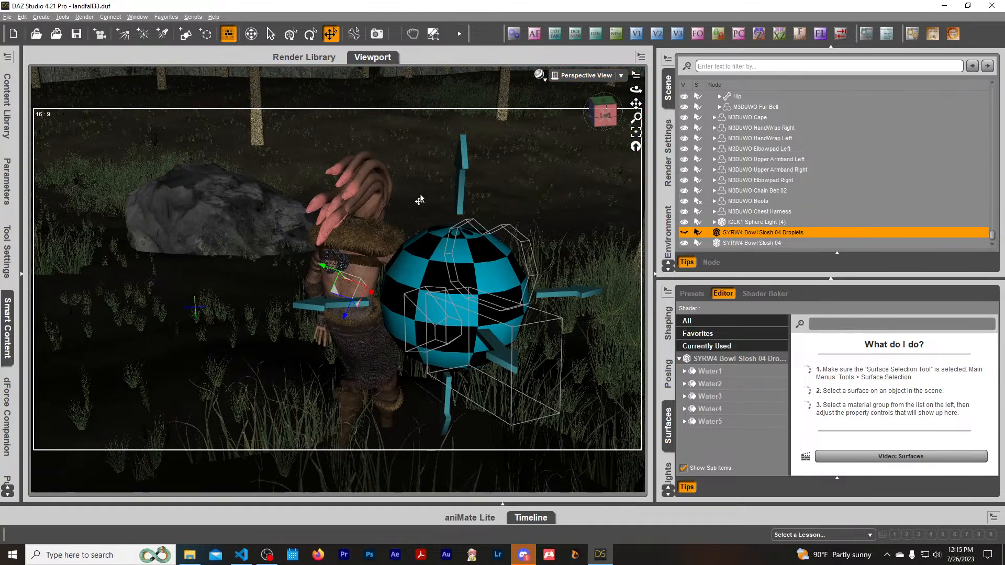
scroll(411, 185, "up", 4)
left_click_drag(597, 119, 664, 122)
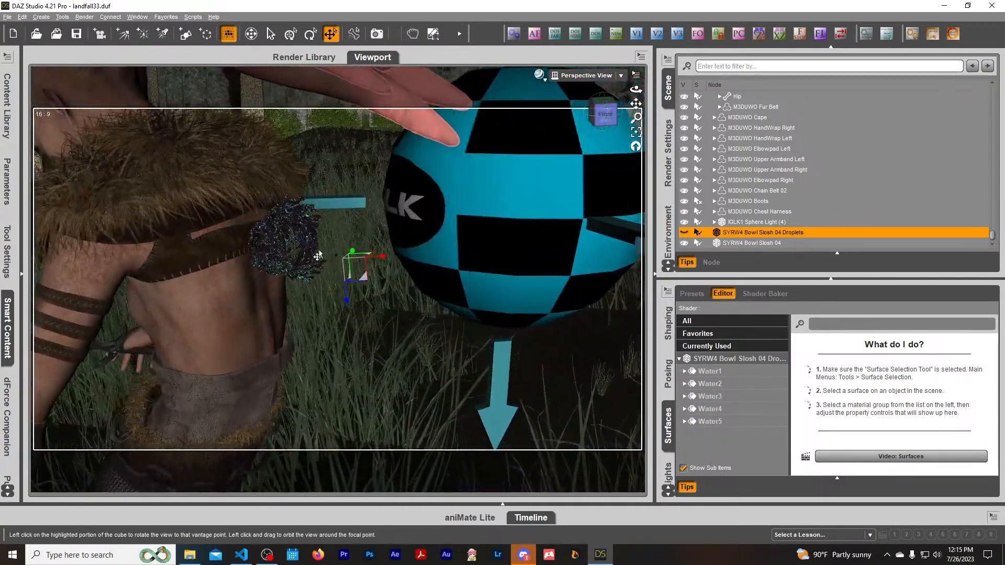
left_click(291, 254)
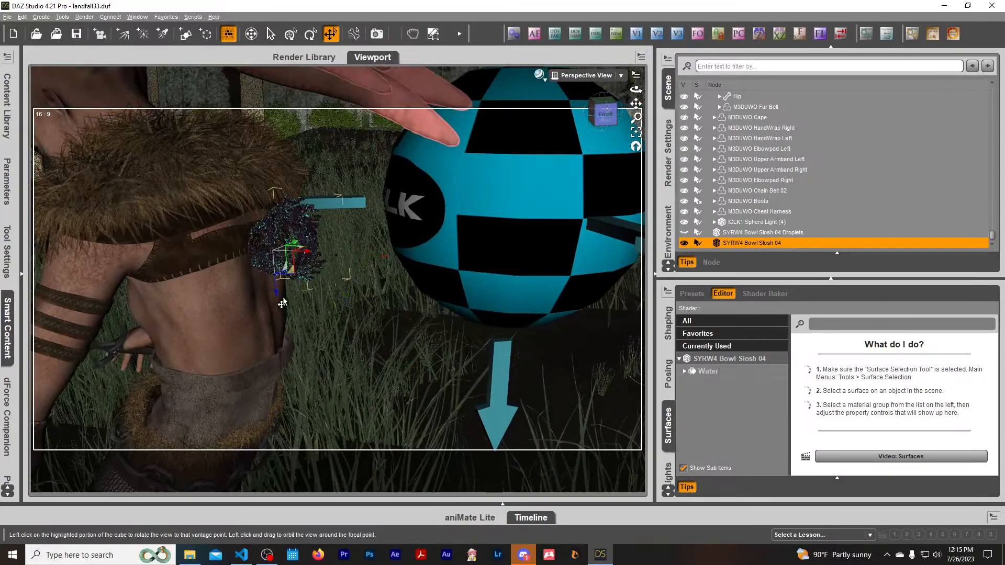
left_click_drag(276, 299, 277, 314)
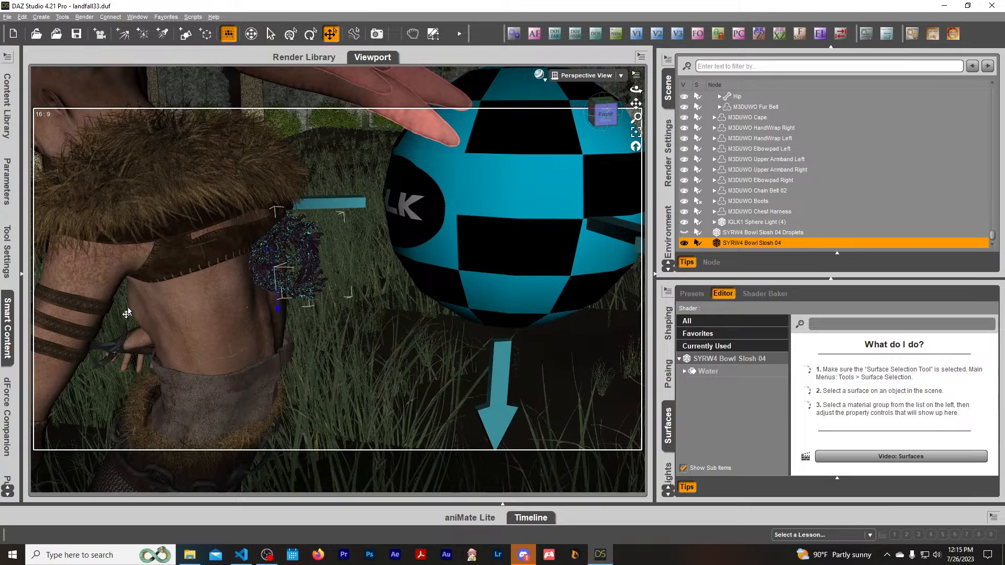
Reshape the Bowl Slosh 04 splash by setting its Z Scale to 66.9% and Y Scale to 150%.
left_click(7, 332)
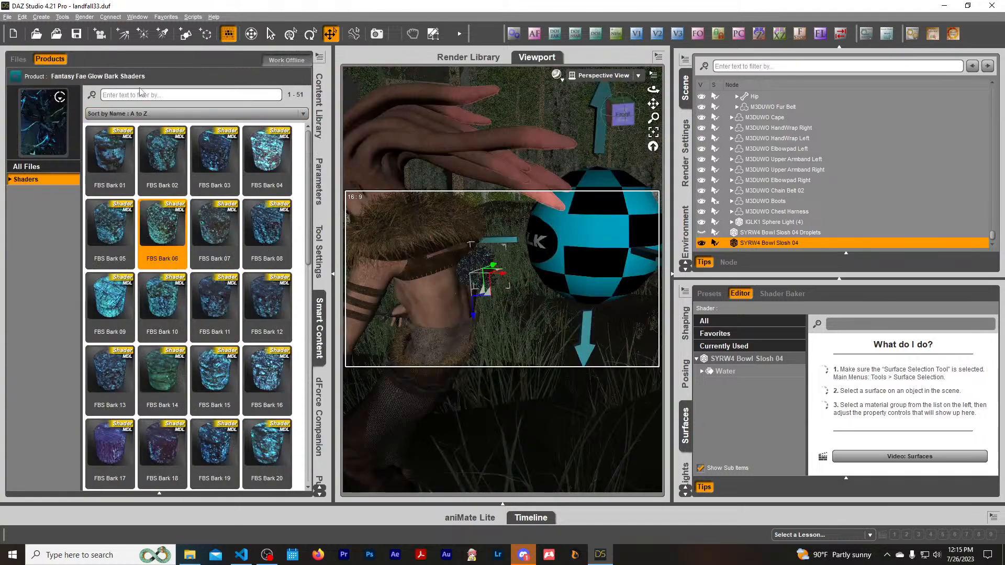
left_click(319, 181)
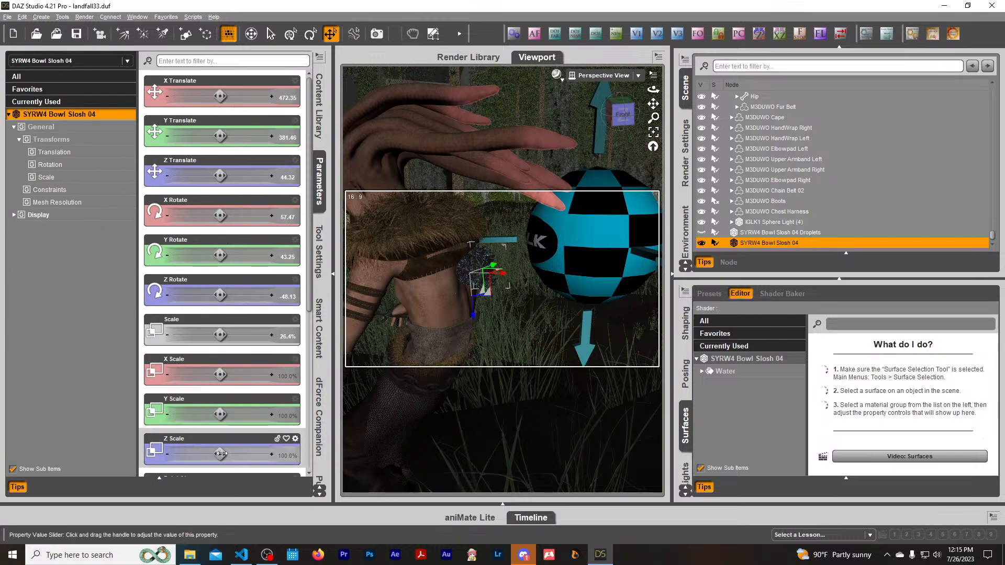
mouse_move(220, 455)
left_mouse_down()
mouse_move(200, 454)
mouse_move(224, 452)
left_mouse_up()
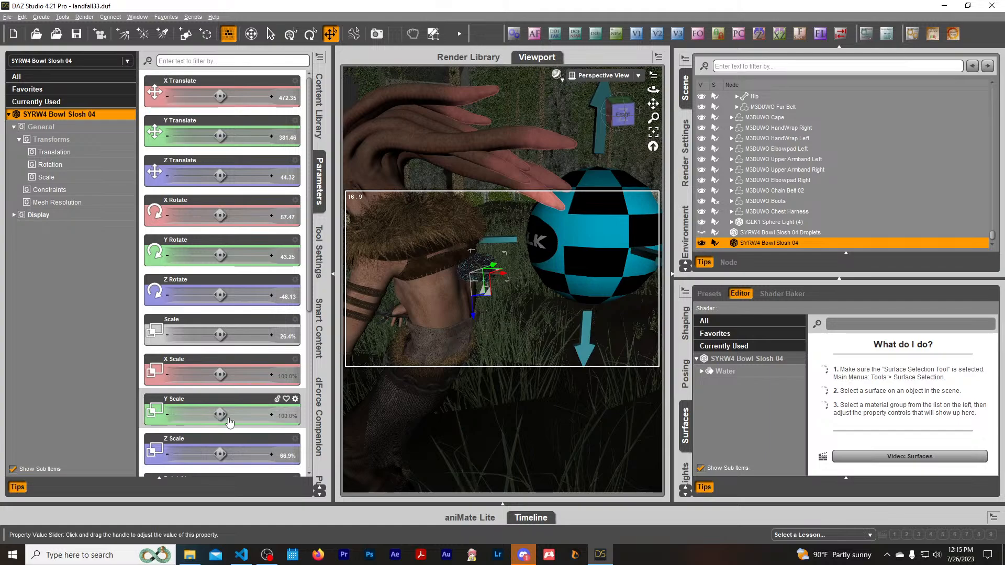
left_click_drag(222, 415, 234, 420)
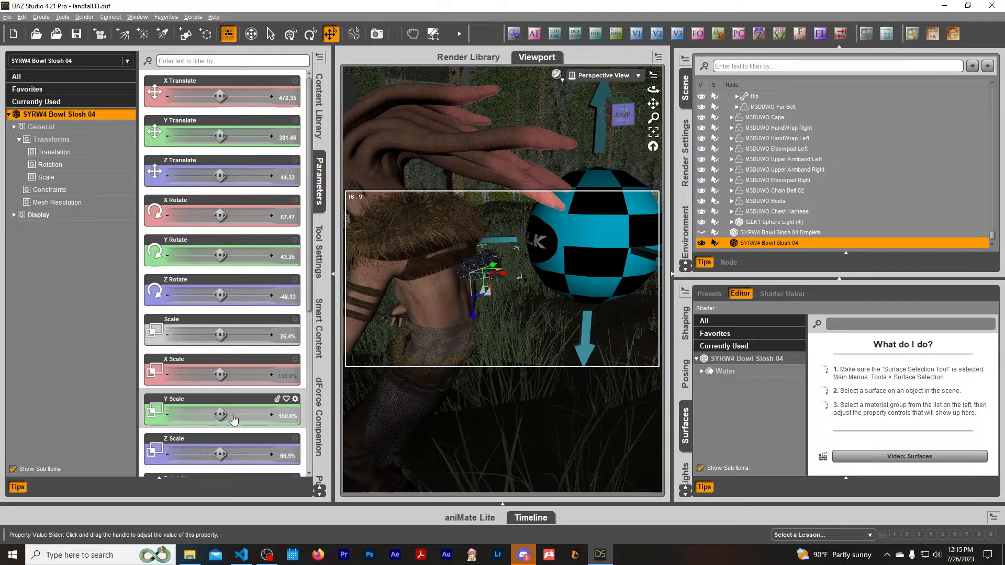
Show the Bowl Slosh 04 Droplets again and reduce their overall Scale to 26.6%.
left_click(618, 77)
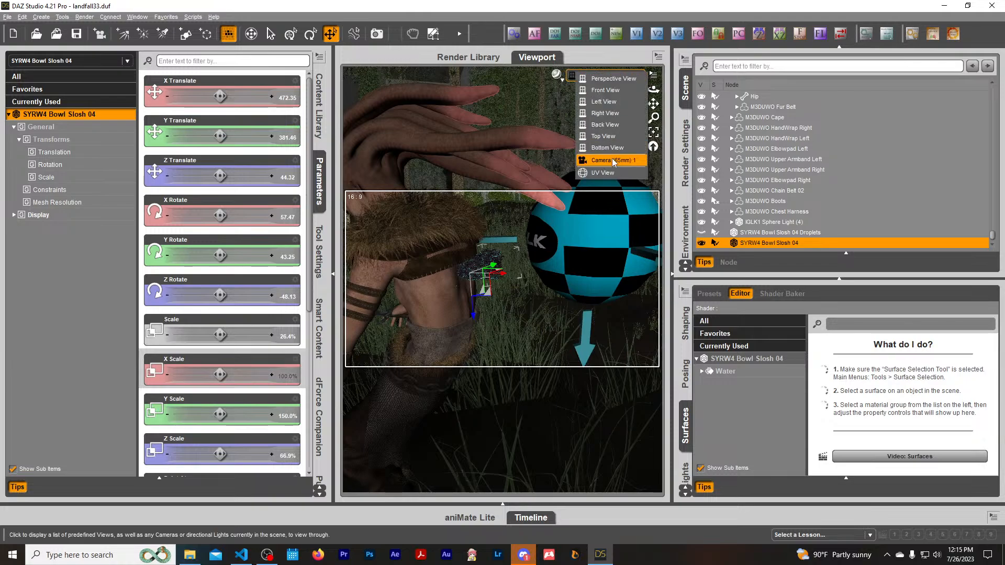
left_click(613, 79)
left_click_drag(622, 115, 644, 119)
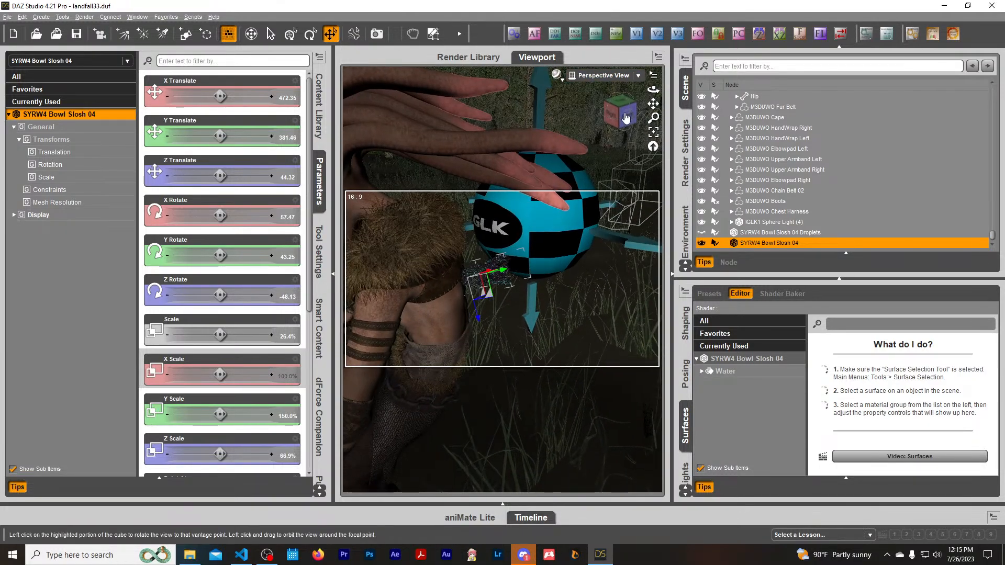
left_click(793, 234)
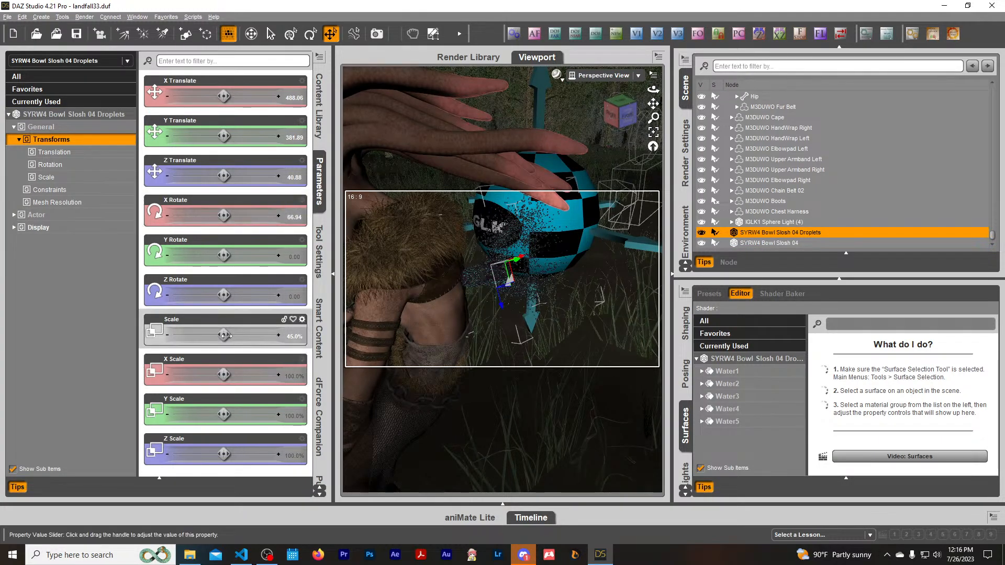
left_click_drag(225, 335, 203, 335)
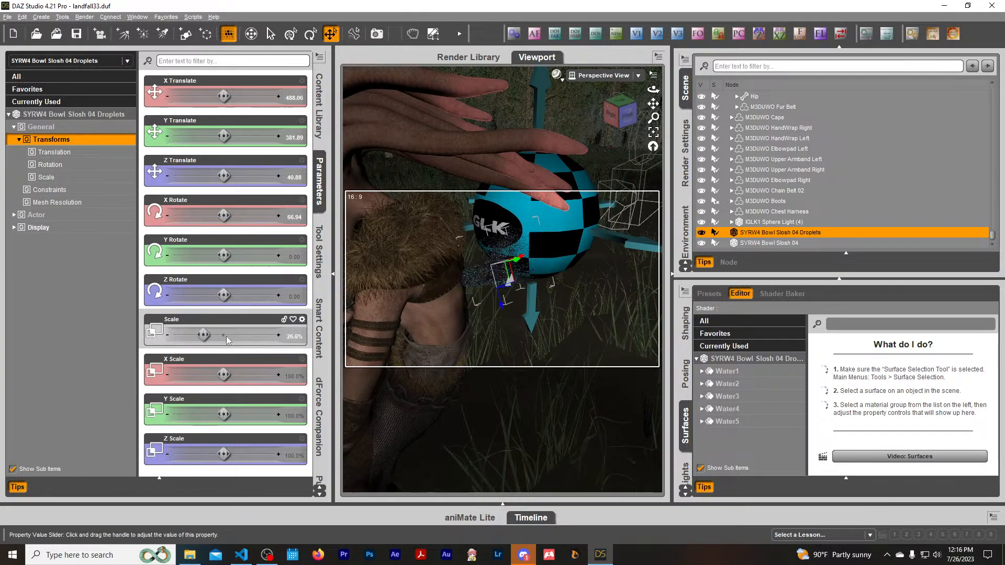
Move the droplets onto the splash at the character's back, checking from several angles, to about X 485, Y 384, Z 51.
left_click_drag(619, 112, 558, 131)
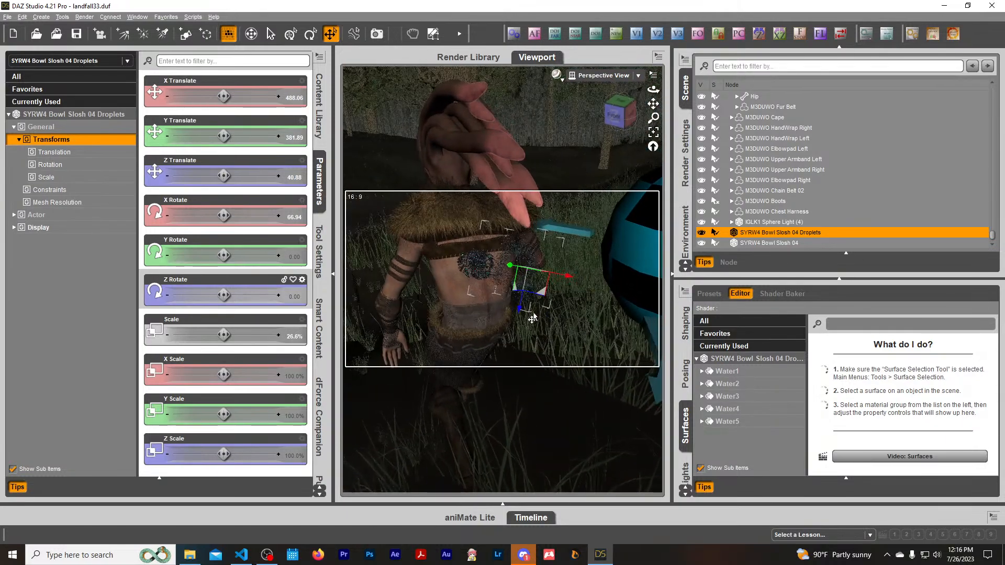
left_click_drag(542, 293, 494, 285)
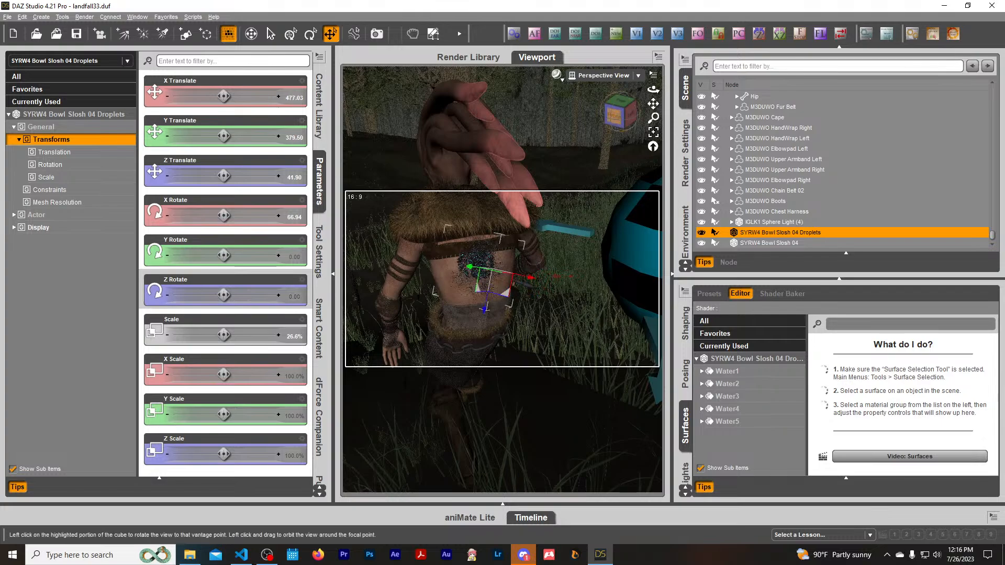
left_click_drag(614, 116, 649, 115)
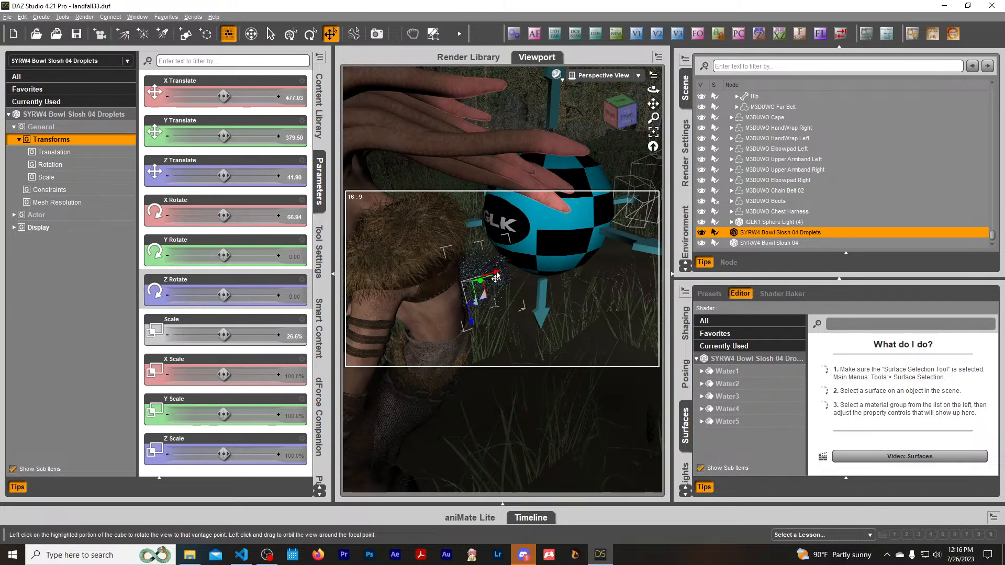
left_click_drag(496, 277, 533, 284)
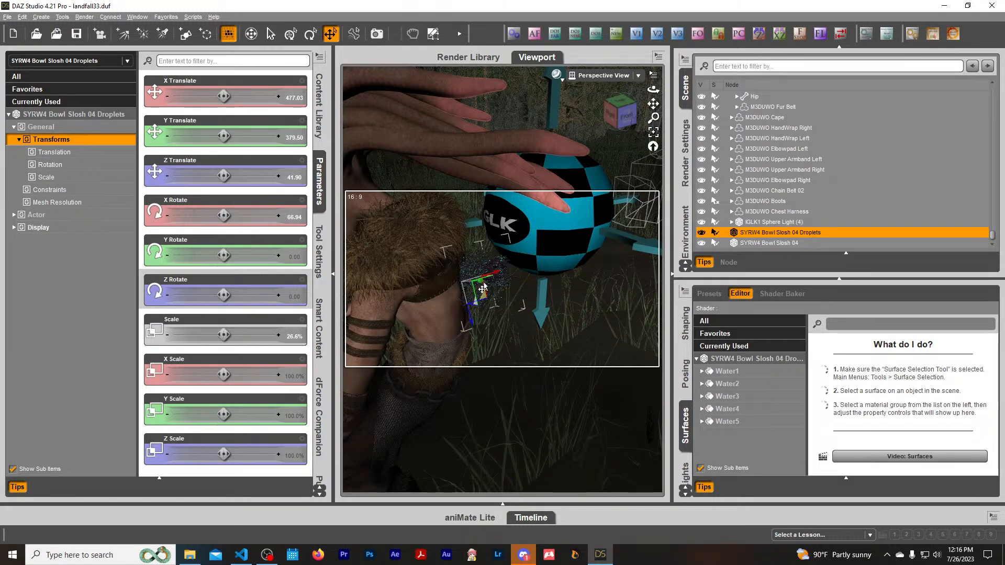
left_click_drag(482, 288, 501, 296)
left_click_drag(620, 114, 554, 112)
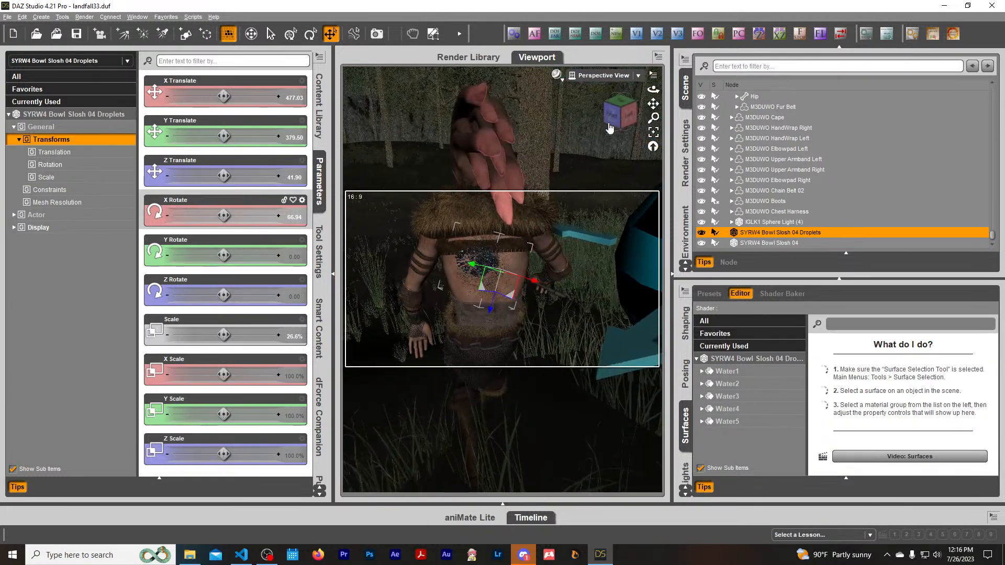
left_click_drag(466, 270, 460, 265)
left_click_drag(621, 116, 622, 144)
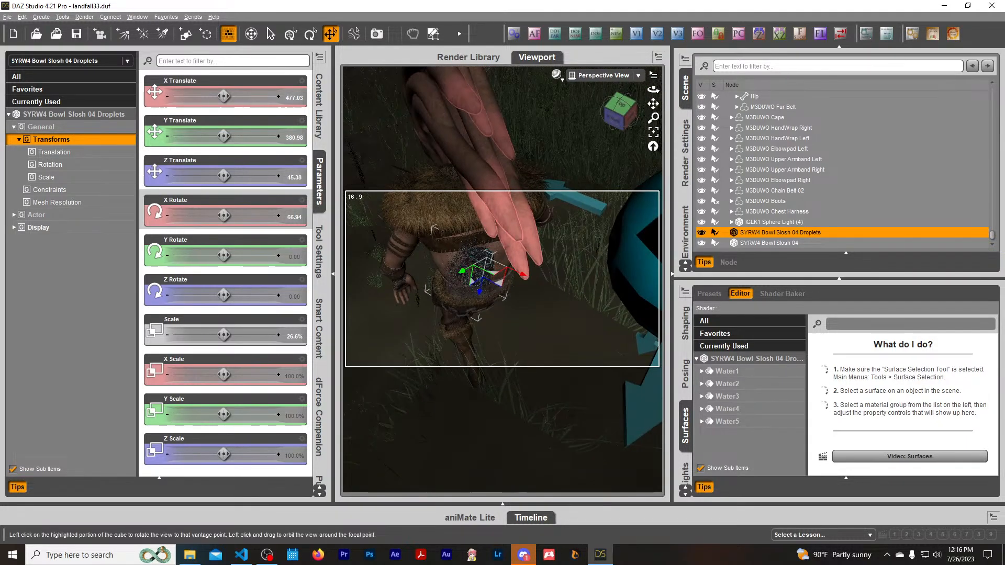
left_click_drag(494, 280, 508, 301)
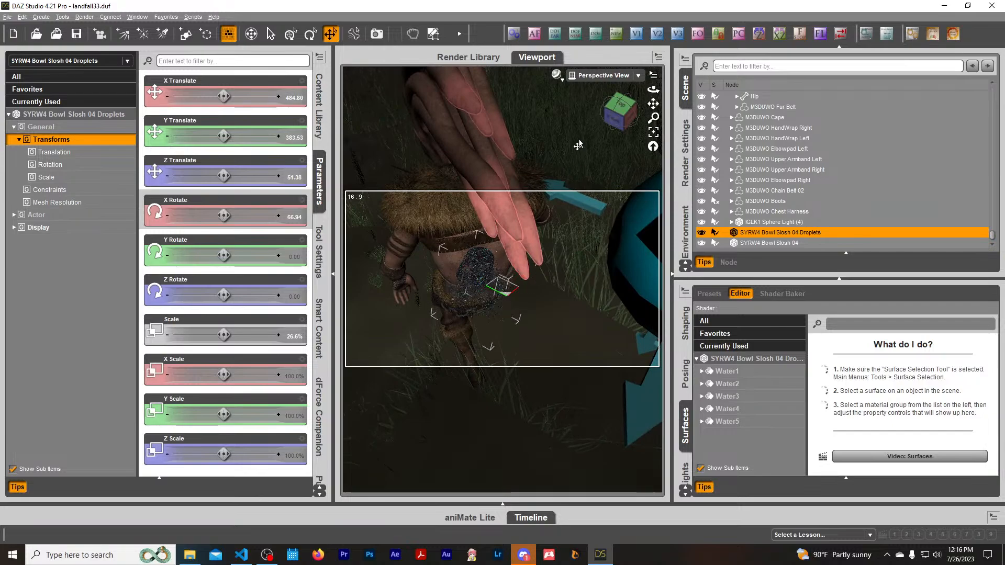
Preview the reshaped splash and droplets through Camera (65mm) 1 in NVIDIA Iray, and switch back to Texture Shaded.
left_click(602, 76)
left_click(584, 167)
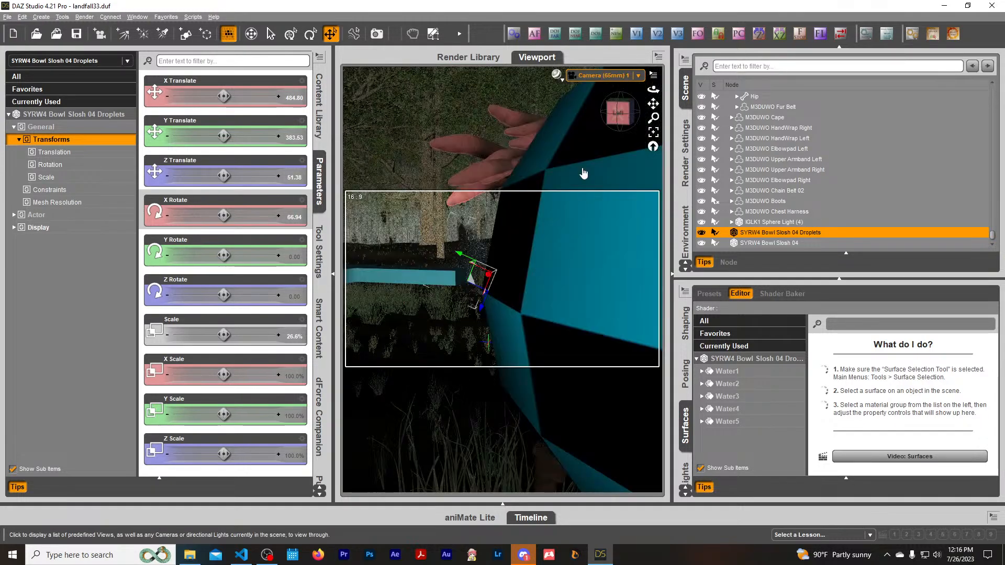
left_click(321, 171)
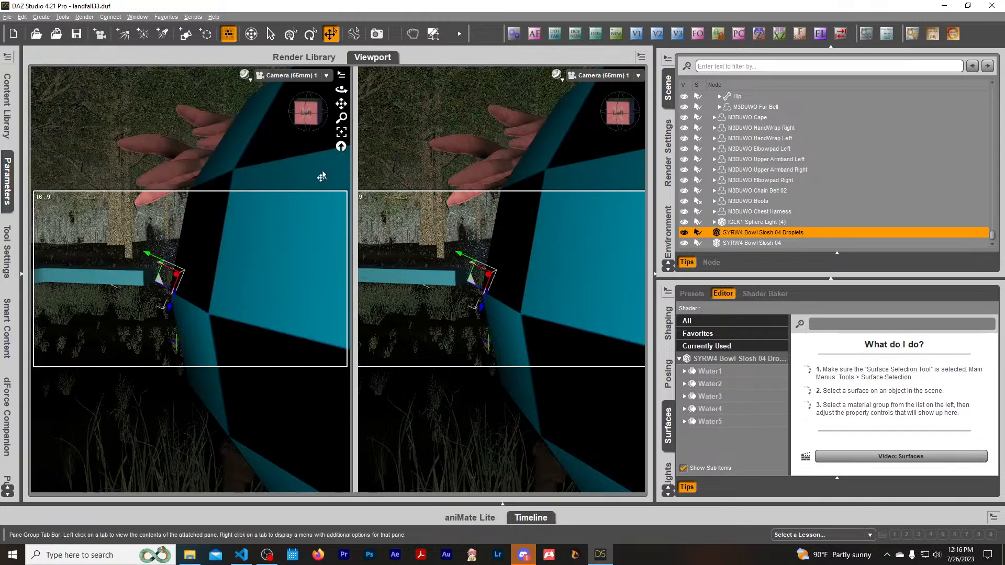
left_click(539, 74)
left_click(541, 209)
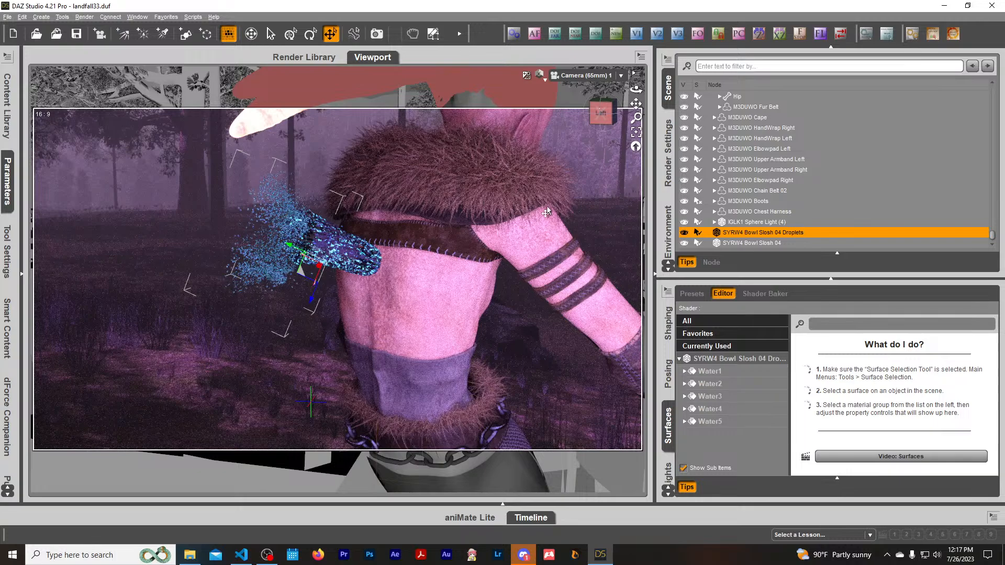
left_click(539, 75)
left_click(542, 173)
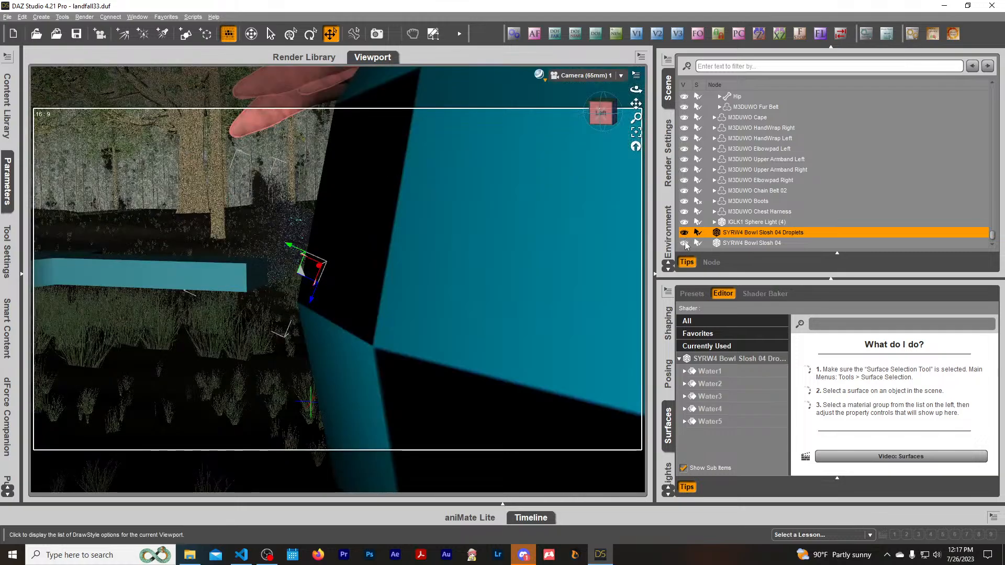
Hide the Bowl Slosh 04 Droplets, search the installed products for "water", and open SY Rigged Water Iray 4.
left_click(683, 242)
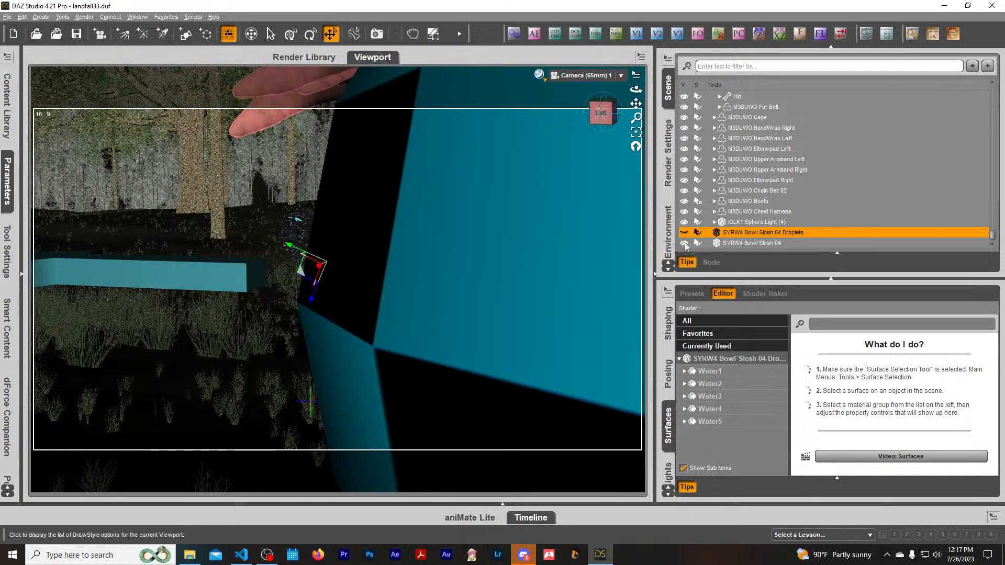
left_click(7, 180)
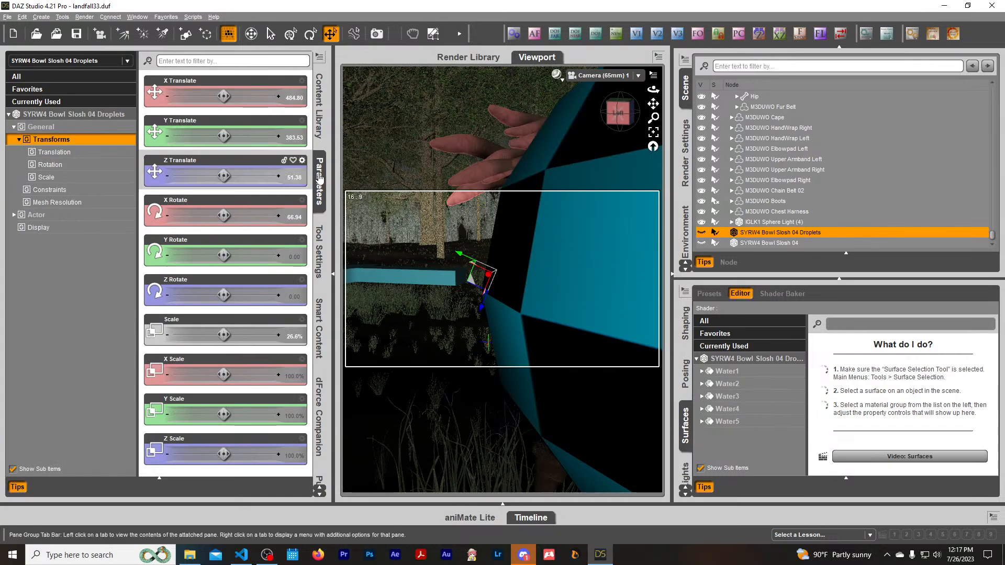
left_click(319, 328)
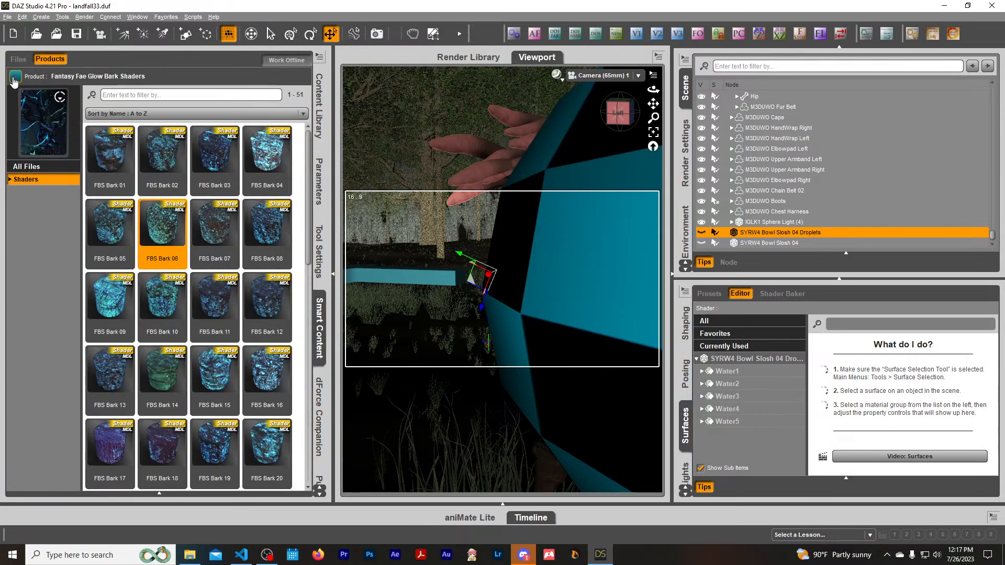
left_click(60, 97)
left_click(124, 78)
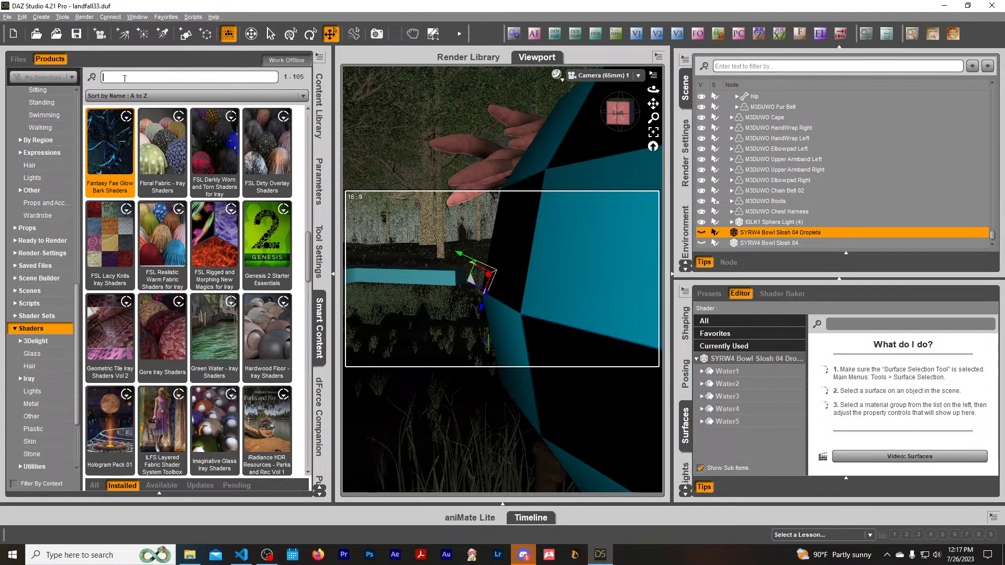
type("water")
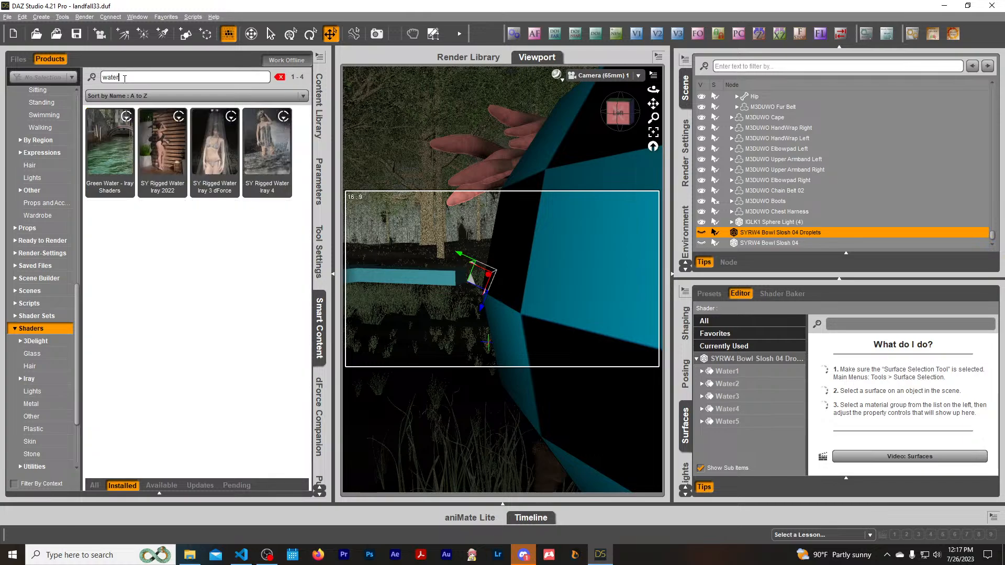
left_click(266, 147)
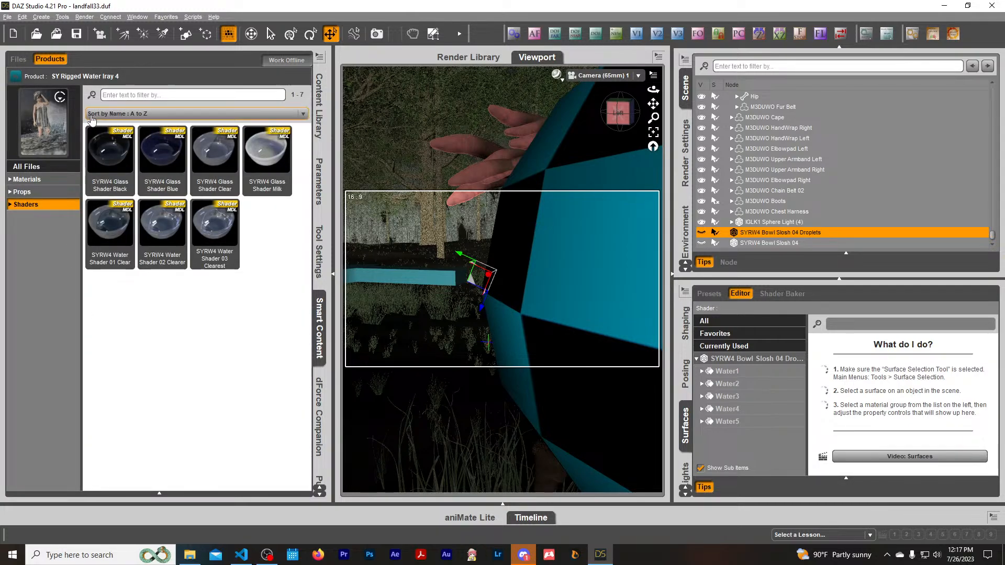
Look through the props of SY Rigged Water Iray 3 dForce and SY Rigged Water Iray 2022 for another water splash.
left_click(15, 78)
double_click(220, 154)
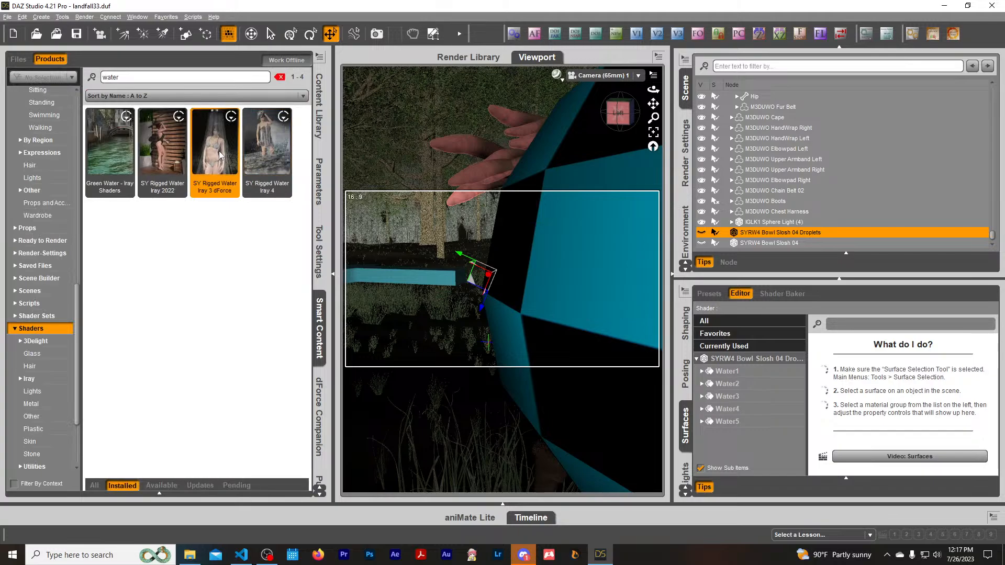
left_click(22, 204)
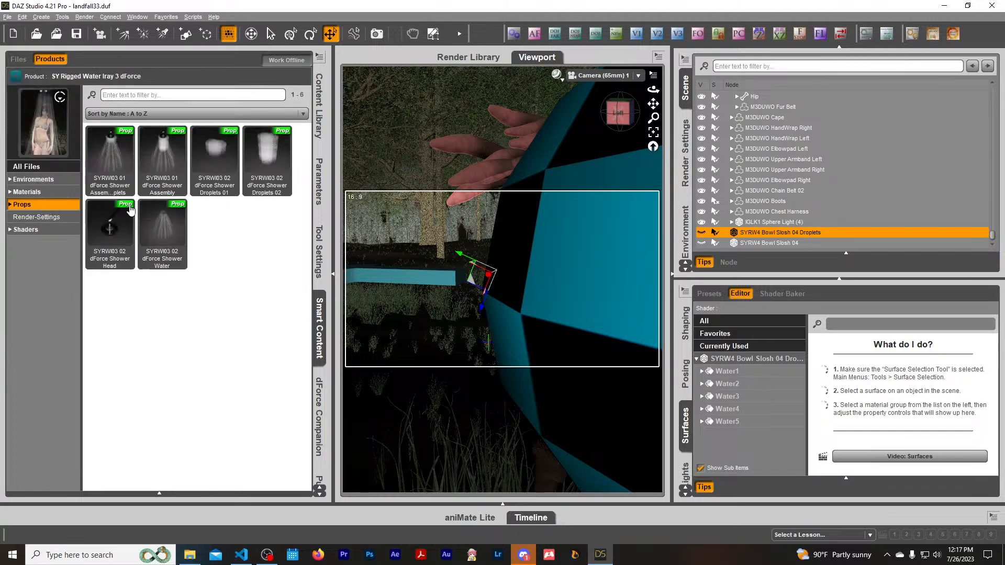
left_click(17, 76)
double_click(166, 147)
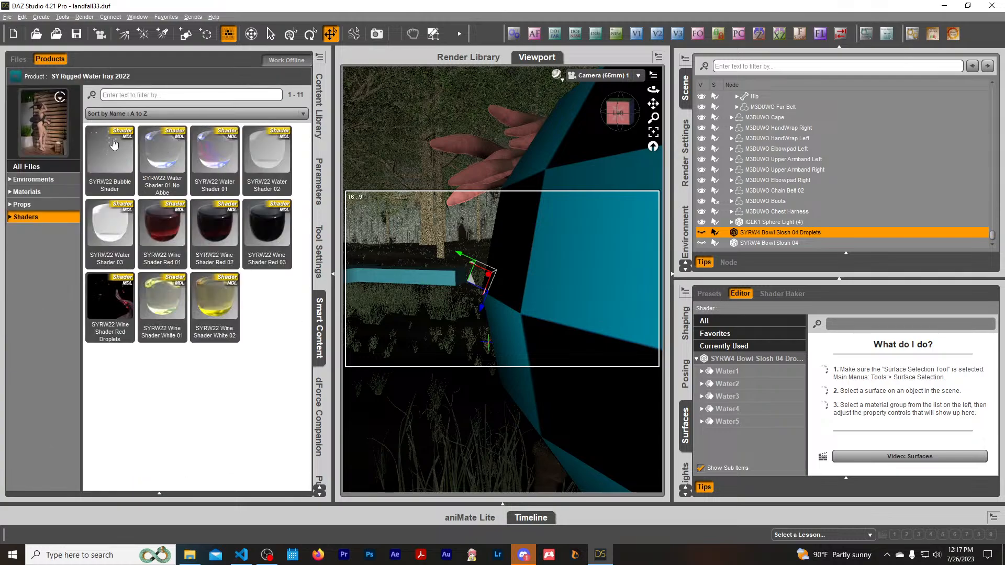
left_click(41, 204)
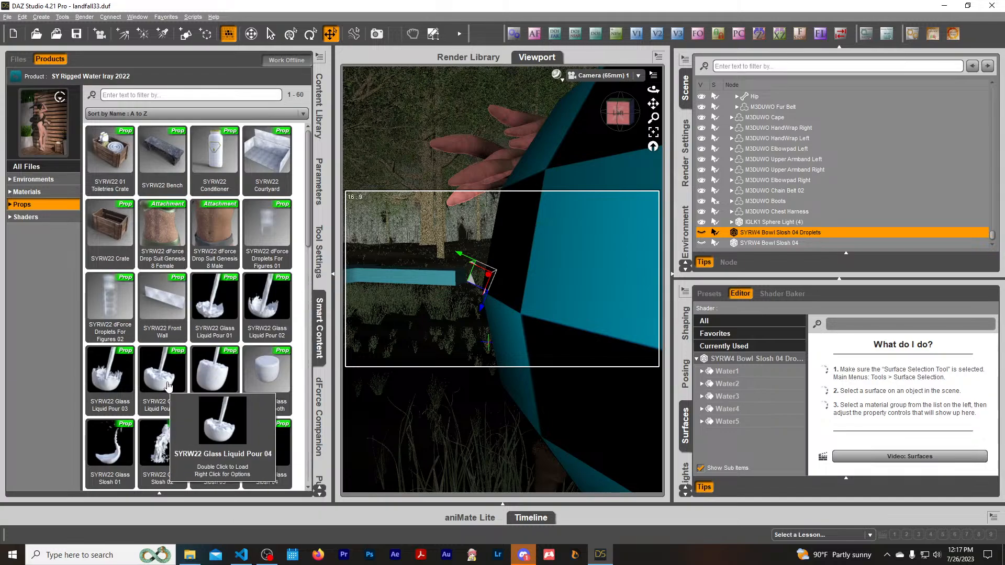
scroll(173, 386, "down", 3)
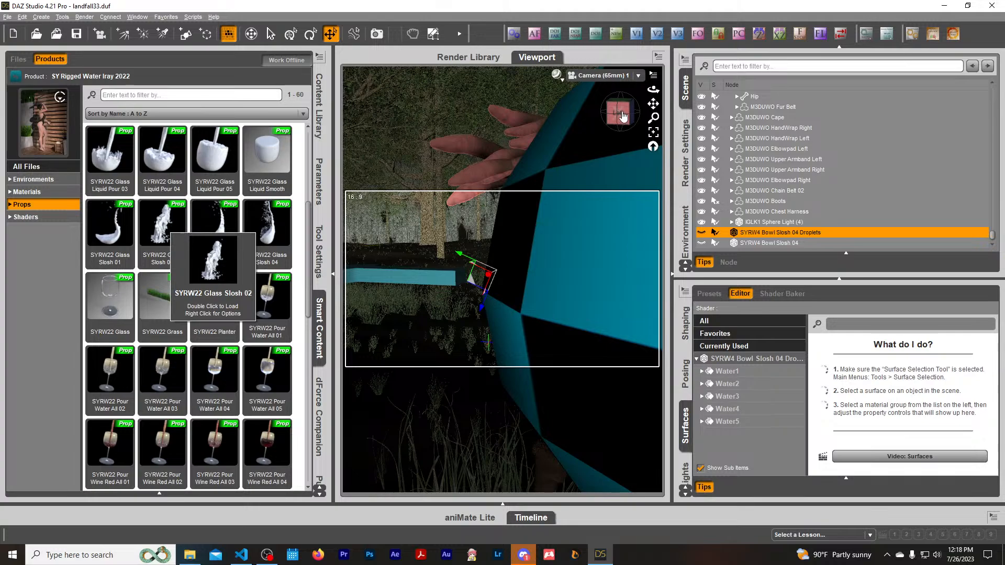
In Perspective View, load the SYRW22 Glass Slosh 02 prop with Bowl Slosh 04 selected, and make it visible at the character's back.
left_click(604, 76)
left_click(602, 83)
left_click_drag(617, 116, 589, 107)
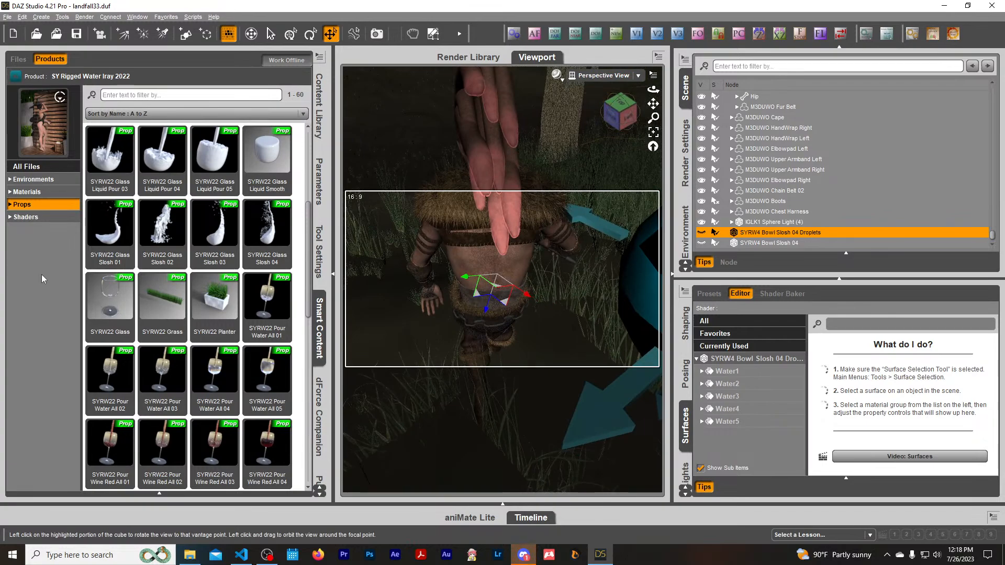
scroll(200, 290, "down", 6)
scroll(199, 291, "up", 5)
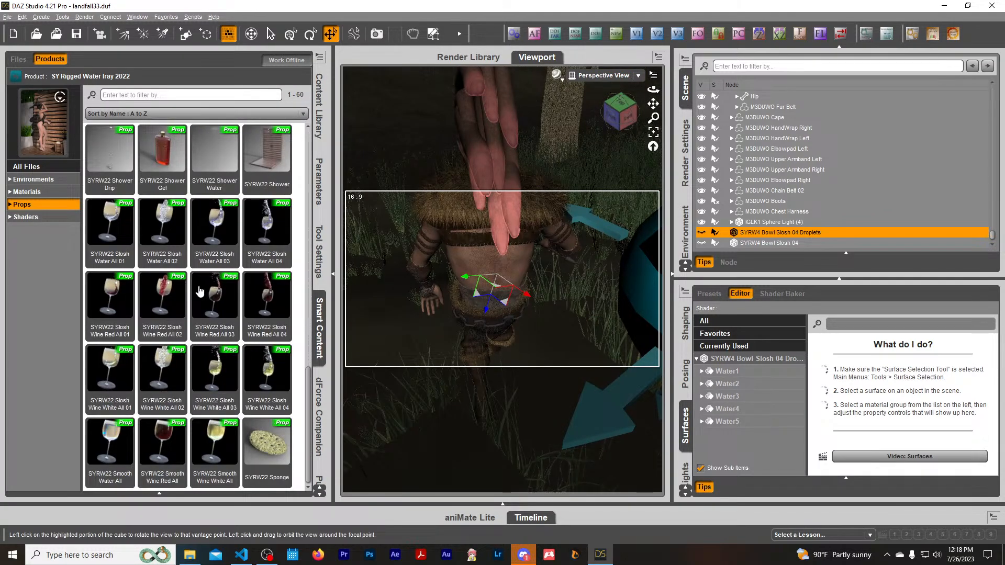
scroll(200, 291, "up", 1)
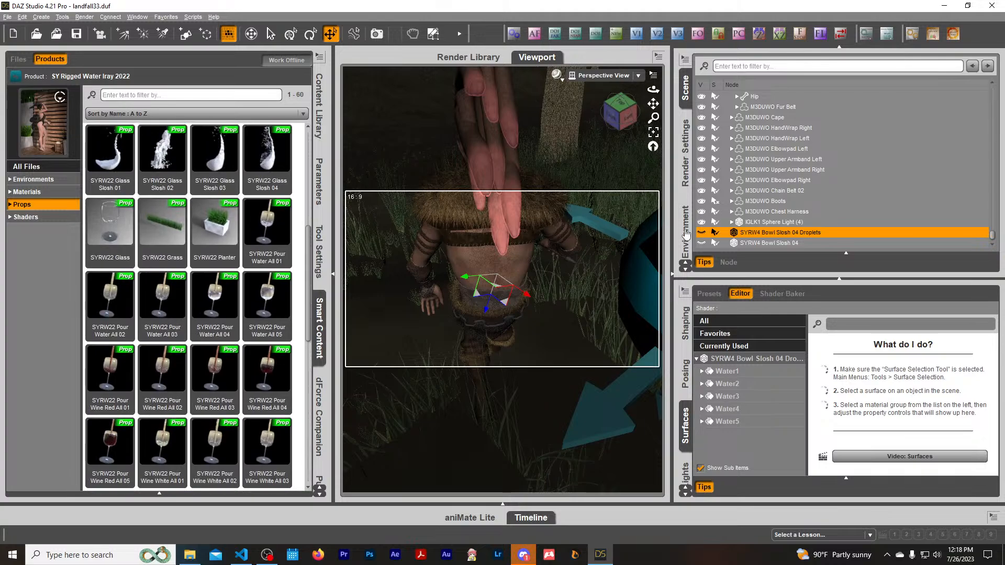
left_click(776, 244)
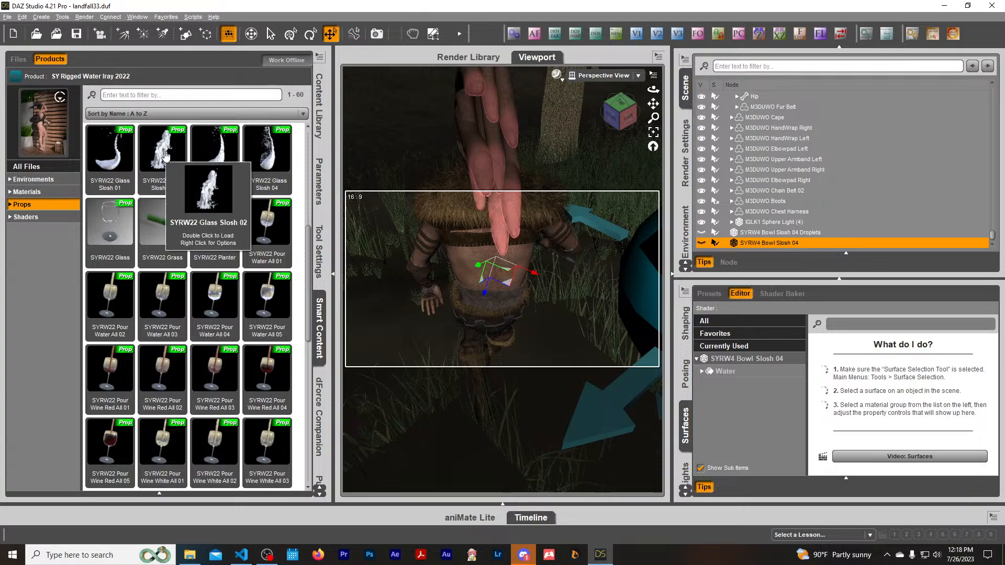
double_click(165, 155)
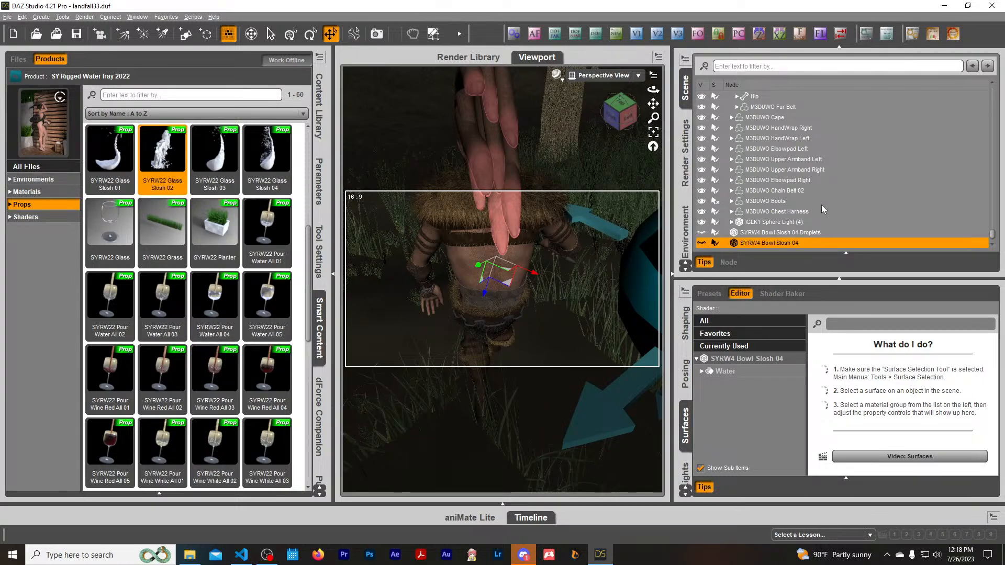
left_click(783, 243)
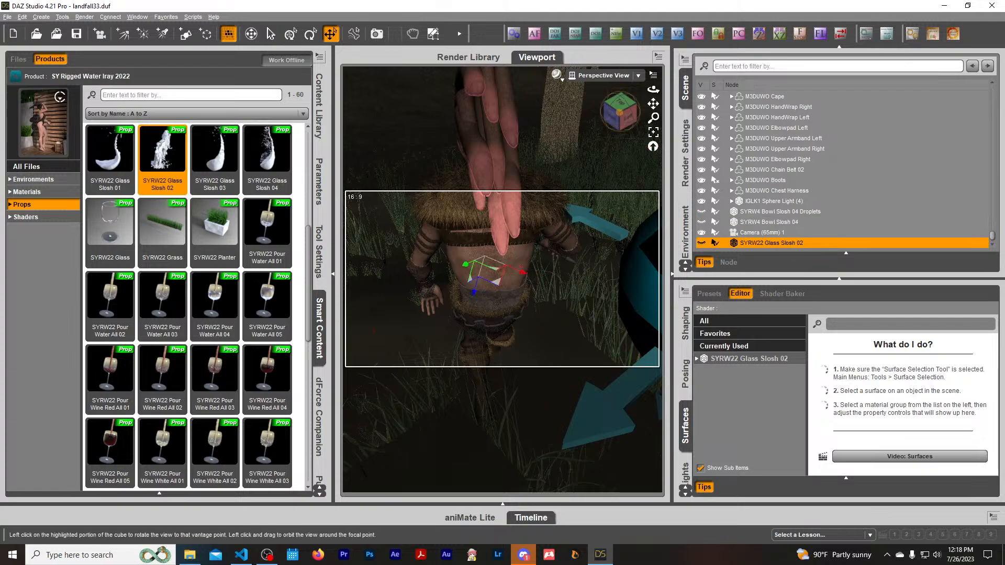
left_click_drag(618, 113, 633, 136)
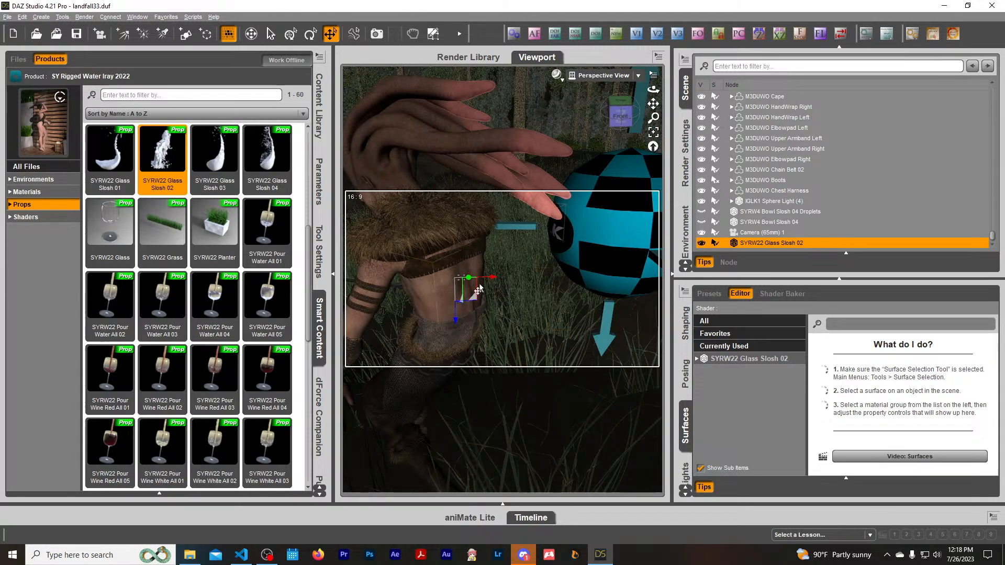
Enlarge Glass Slosh 02 to 195.4% Scale and turn it to Y Rotate 47.91 and Z Rotate -69.29.
left_click(320, 200)
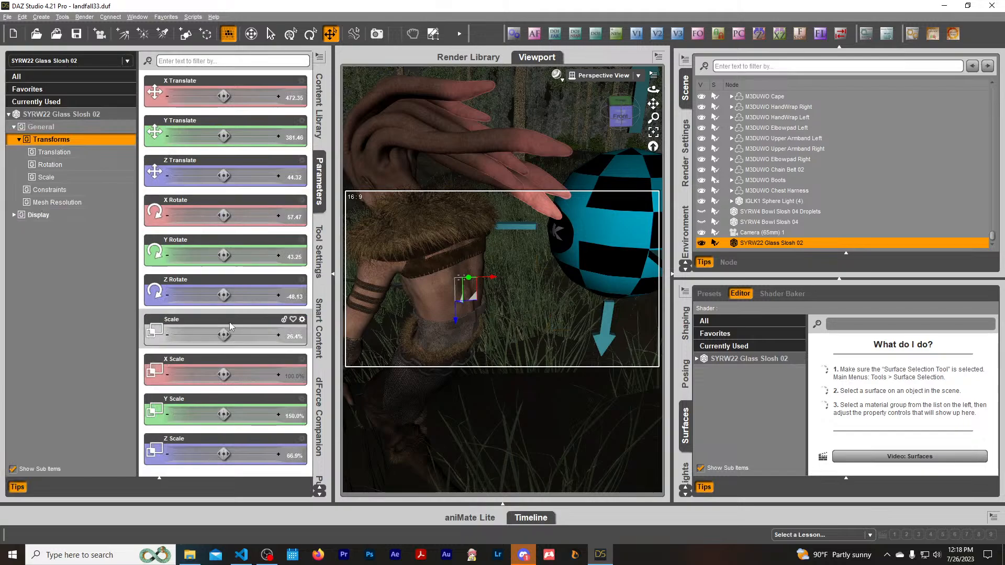
left_click_drag(224, 335, 261, 335)
left_click_drag(630, 130, 603, 102)
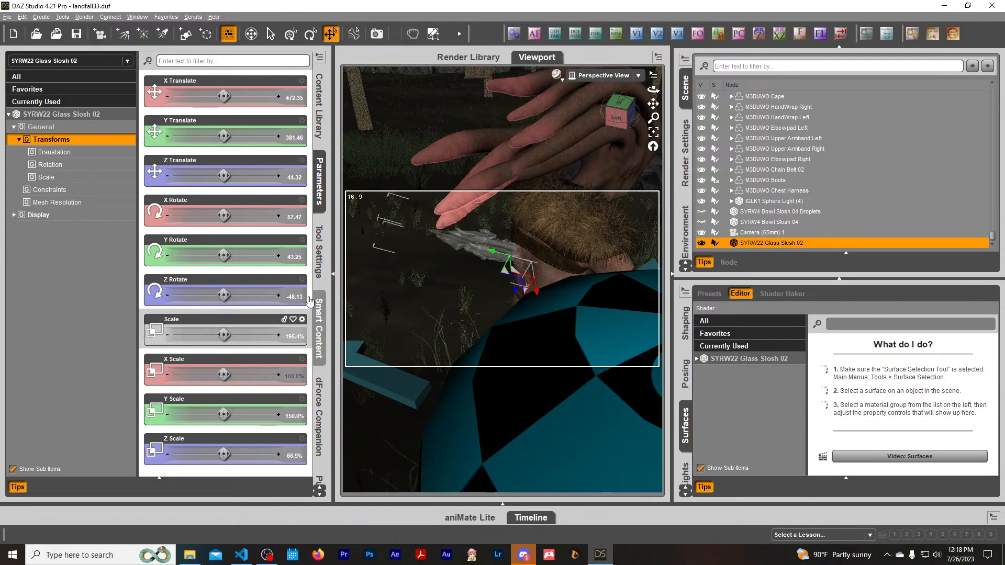
left_click_drag(225, 255, 238, 256)
left_click_drag(224, 295, 196, 295)
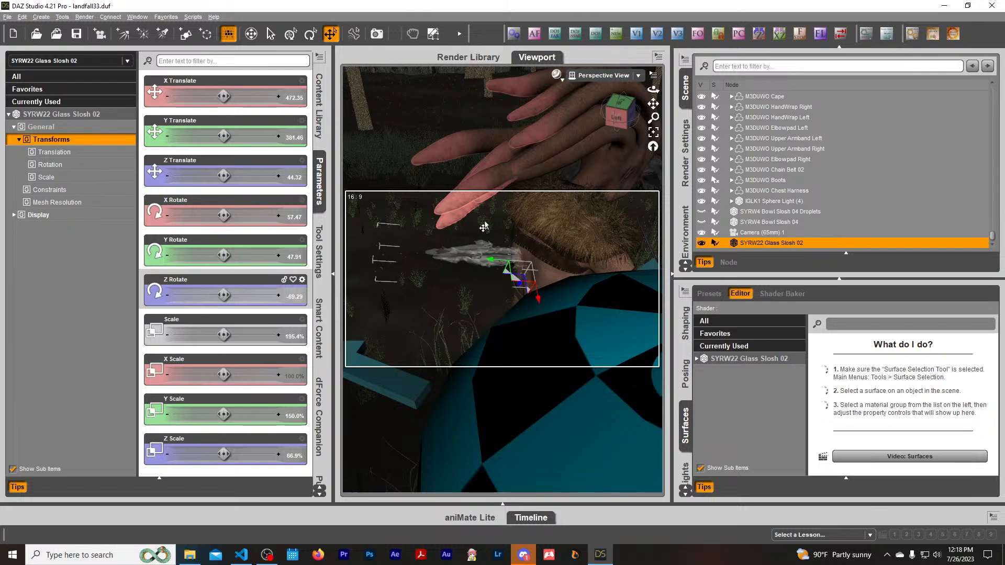
Preview the Glass Slosh 02 splash through Camera (65mm) 1 in NVIDIA Iray, with the Node Selection tool active.
left_click(603, 76)
left_click(601, 166)
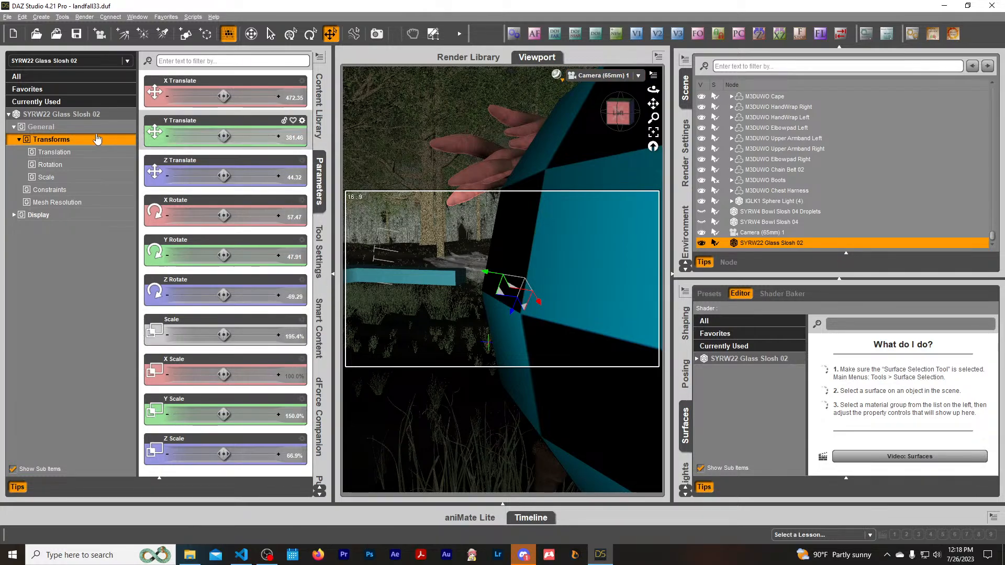
left_click(556, 75)
left_click(566, 210)
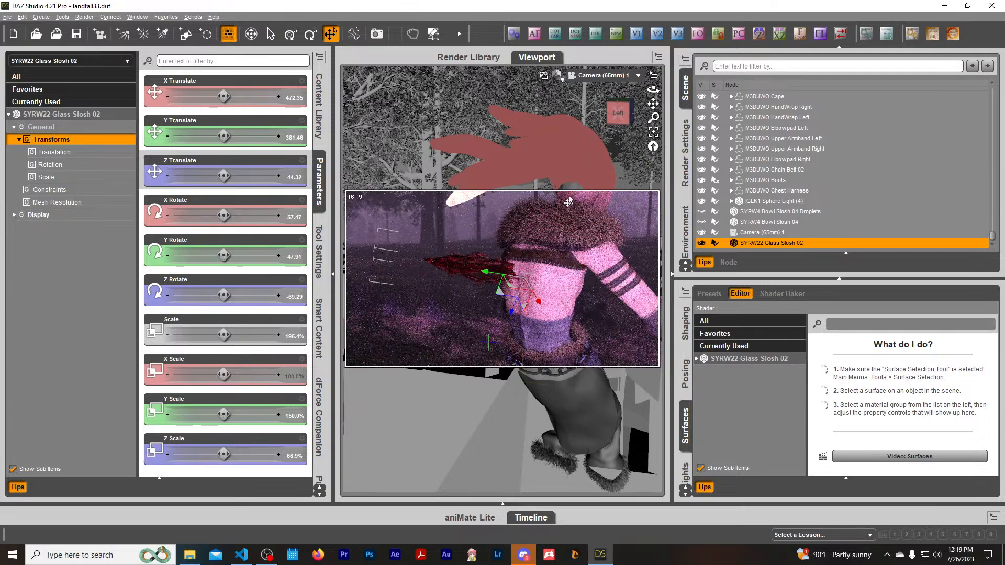
left_click(268, 35)
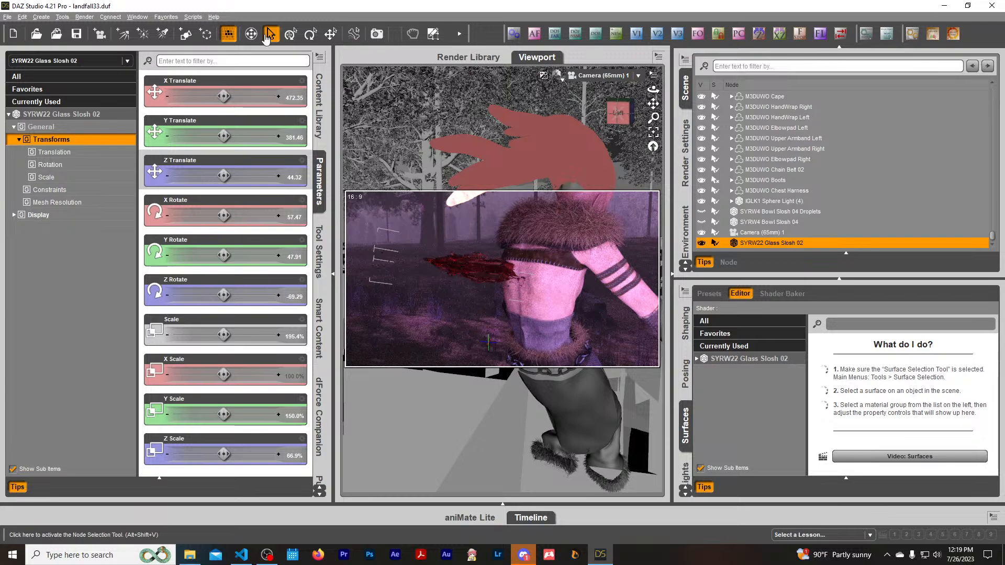
Set Glass Slosh 02's Scale to 125% and show the Bowl Slosh 04 Droplets again.
left_click(294, 336)
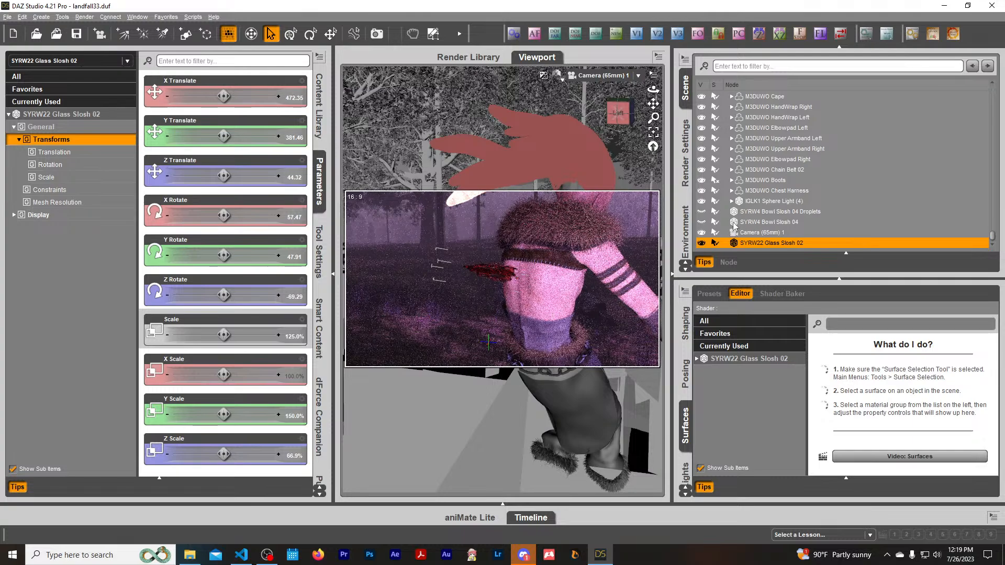
left_click(769, 212)
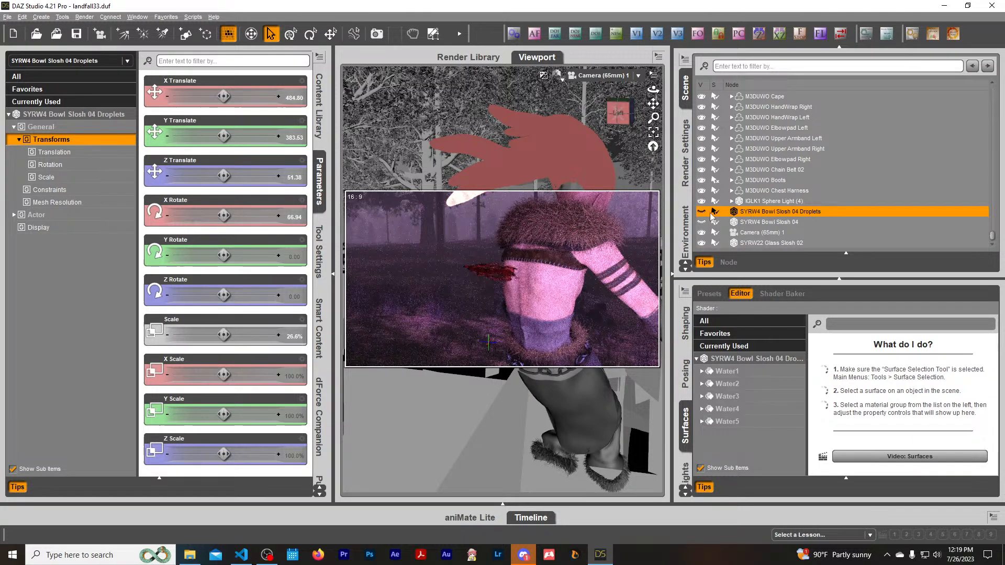
left_click(701, 212)
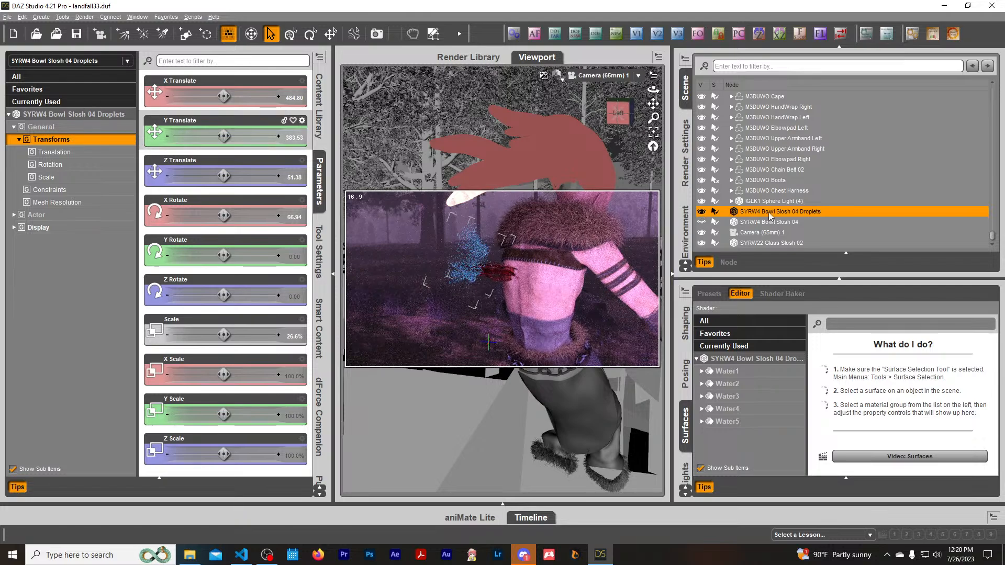
Select Glass Slosh 02, clear the "water" product filter, and open the Fantasy Fae Glow Bark Shaders product.
left_click(785, 244)
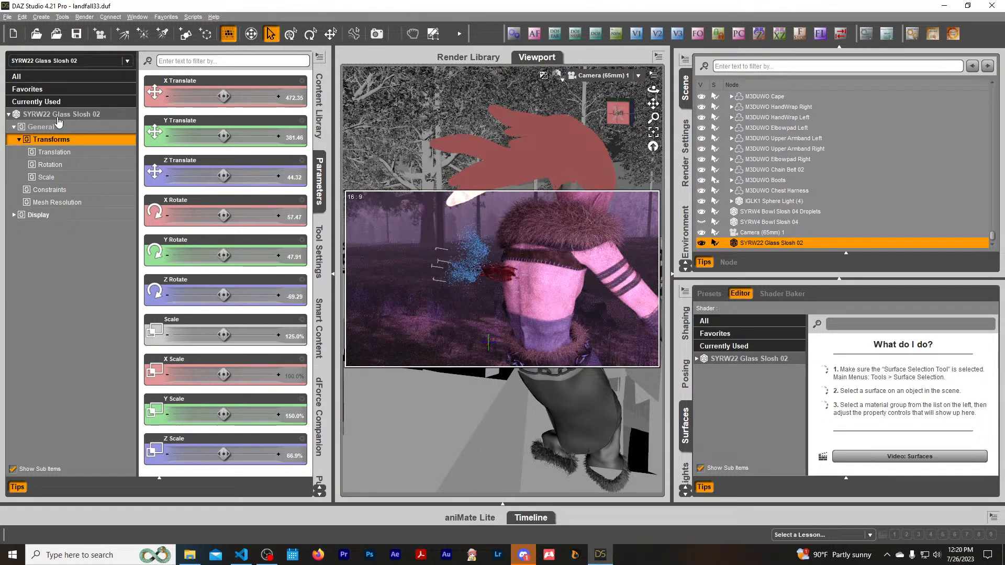
left_click(320, 330)
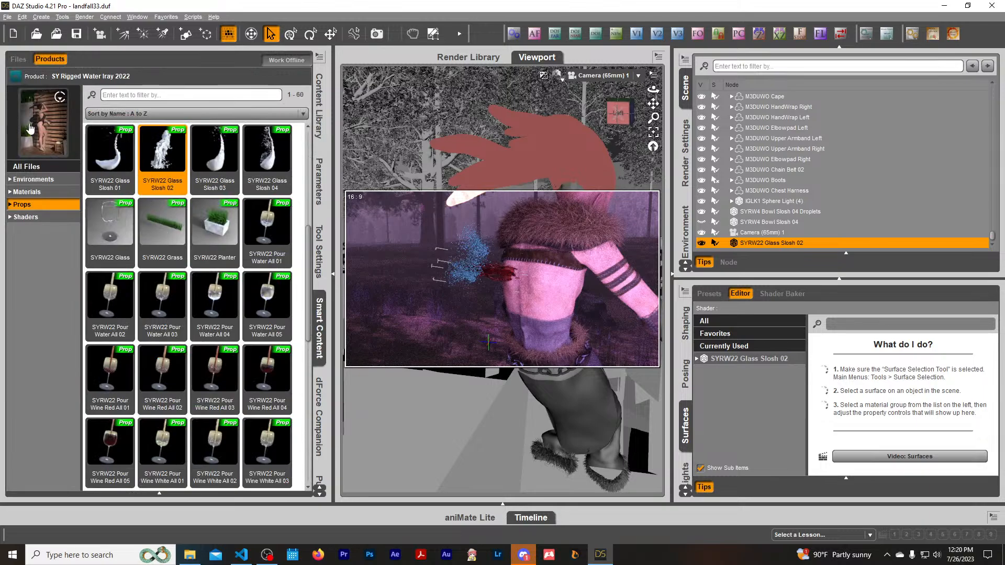
left_click(14, 77)
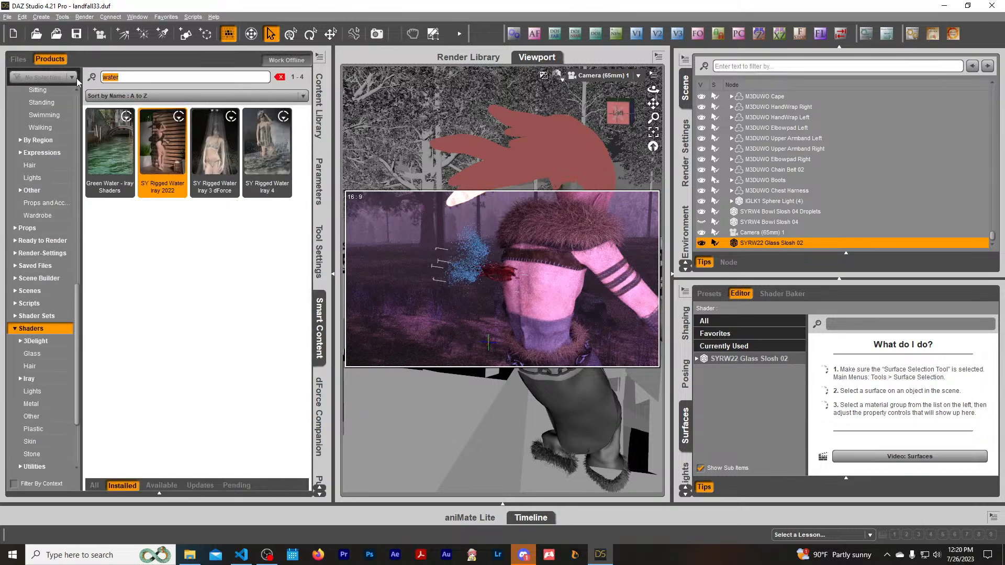
scroll(51, 415, "down", 3)
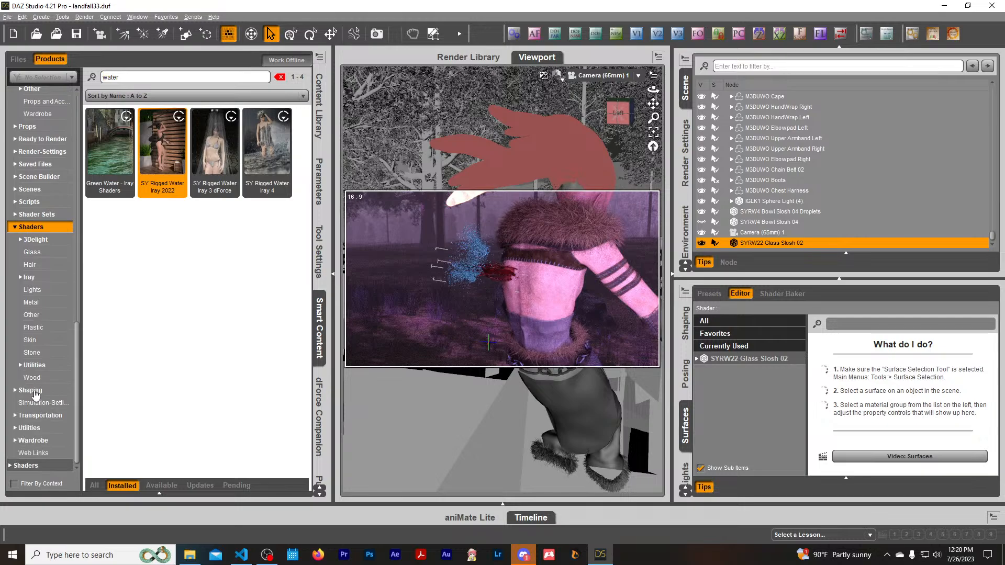
left_click(280, 77)
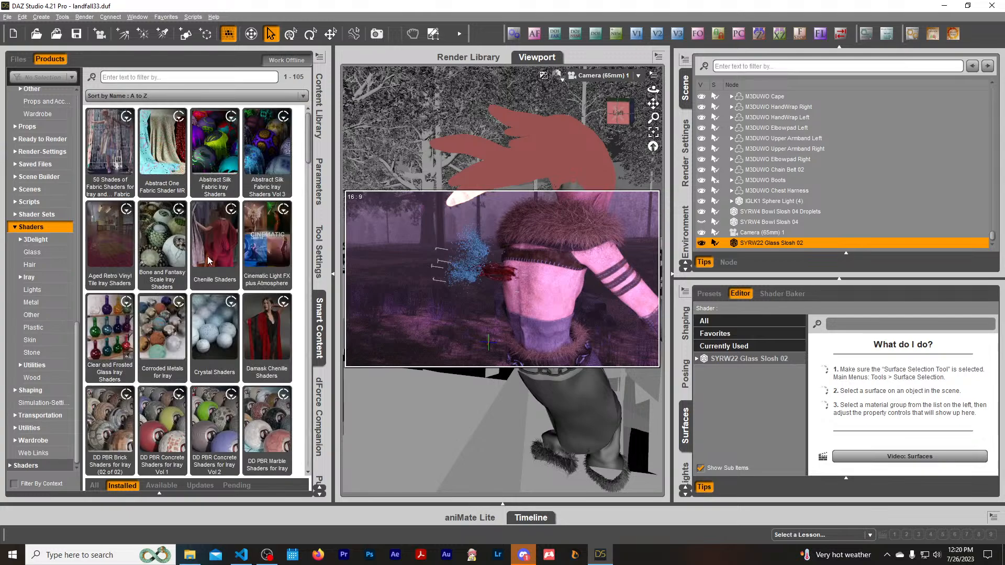
scroll(206, 267, "down", 5)
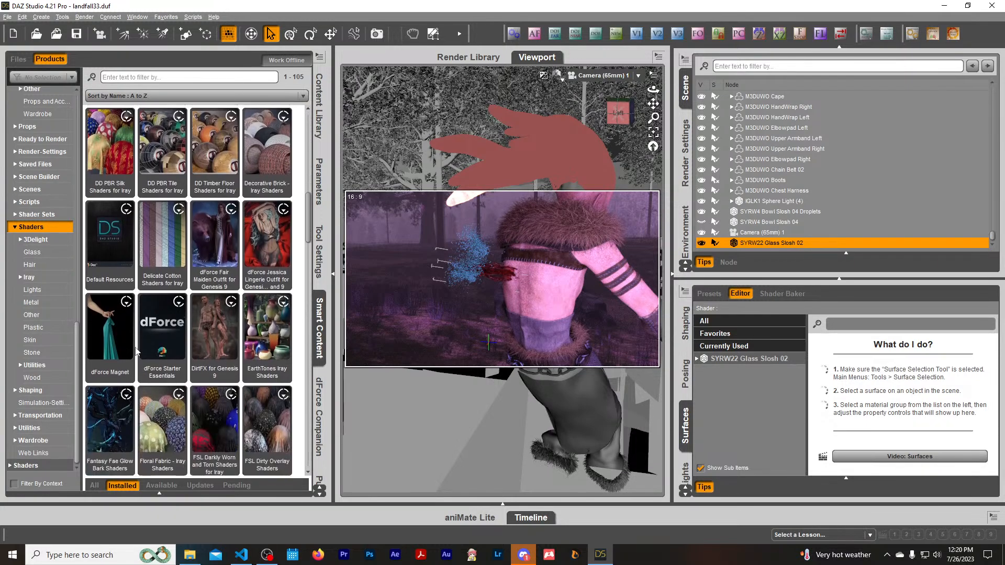
left_click(108, 418)
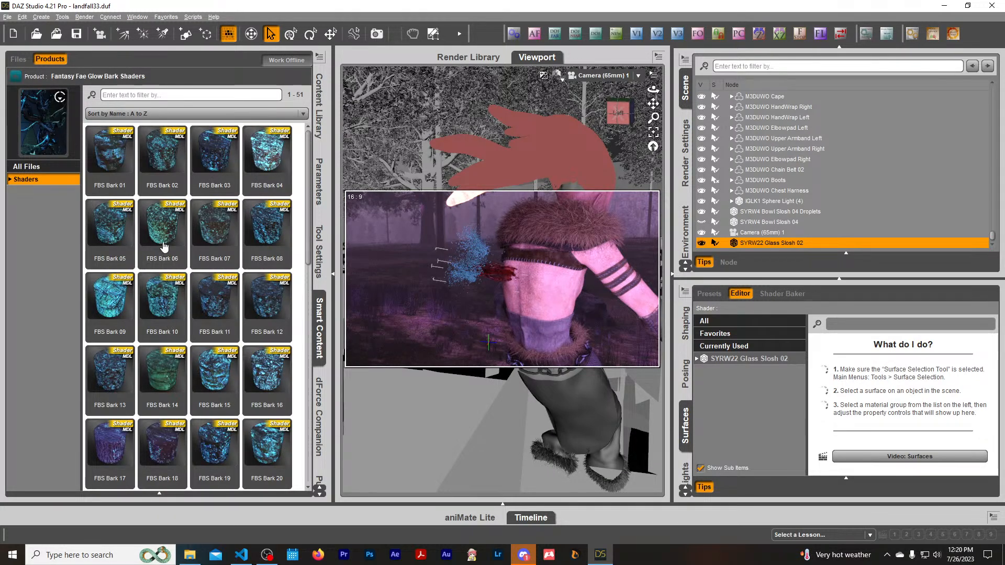
Apply the FBS Bark 06 shader to all surfaces of Glass Slosh 02 and enlarge the viewport to inspect the glow.
mouse_move(164, 246)
left_click(732, 359)
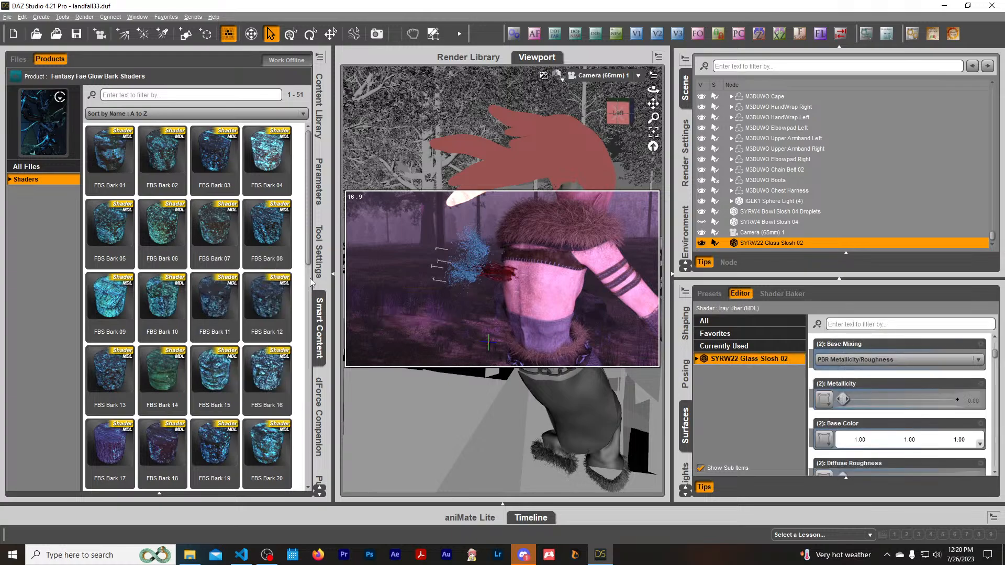
double_click(169, 226)
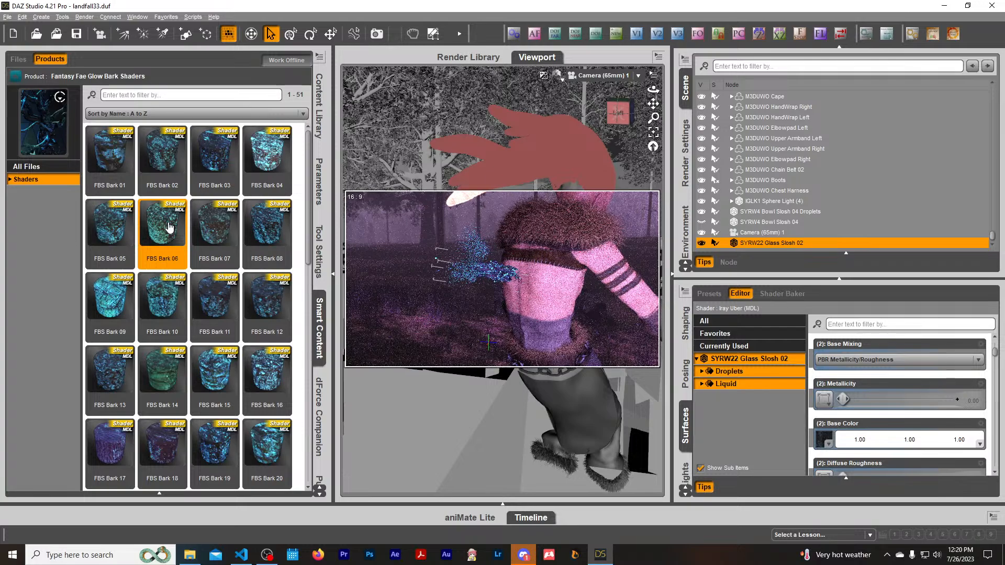
left_click(316, 320)
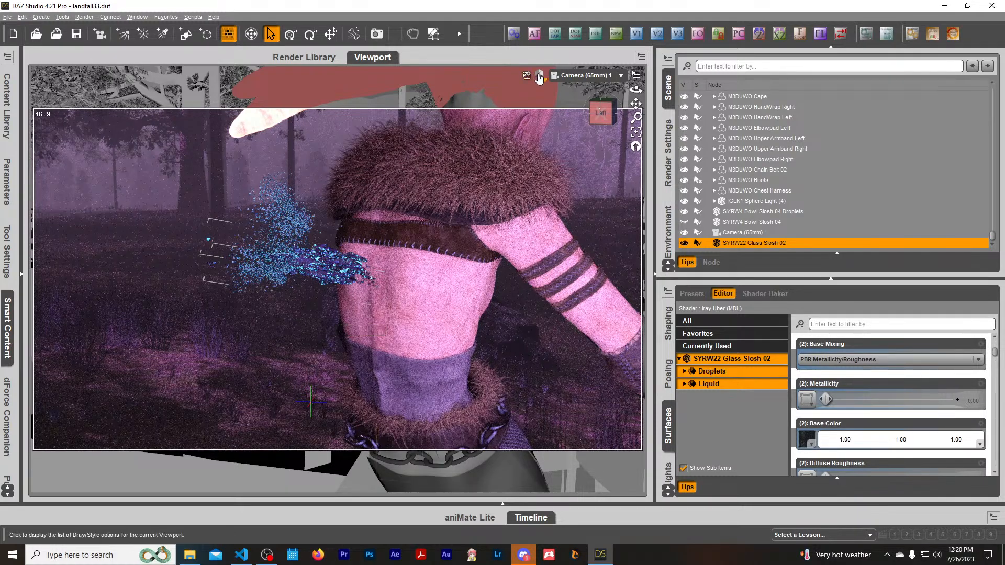
Switch the viewport back to Texture Shaded and delete Camera (65mm) 1 from the scene.
left_click(540, 75)
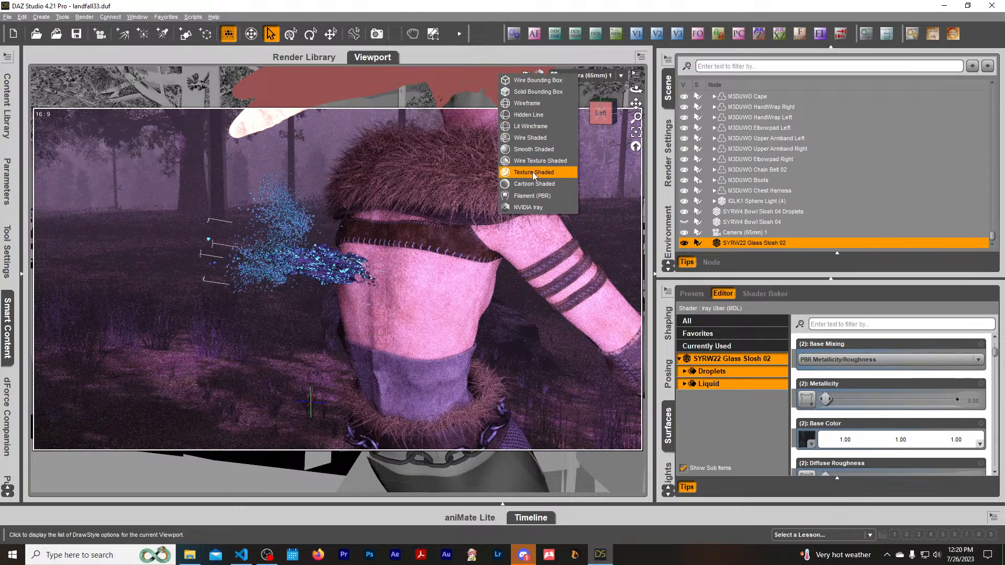
left_click(549, 171)
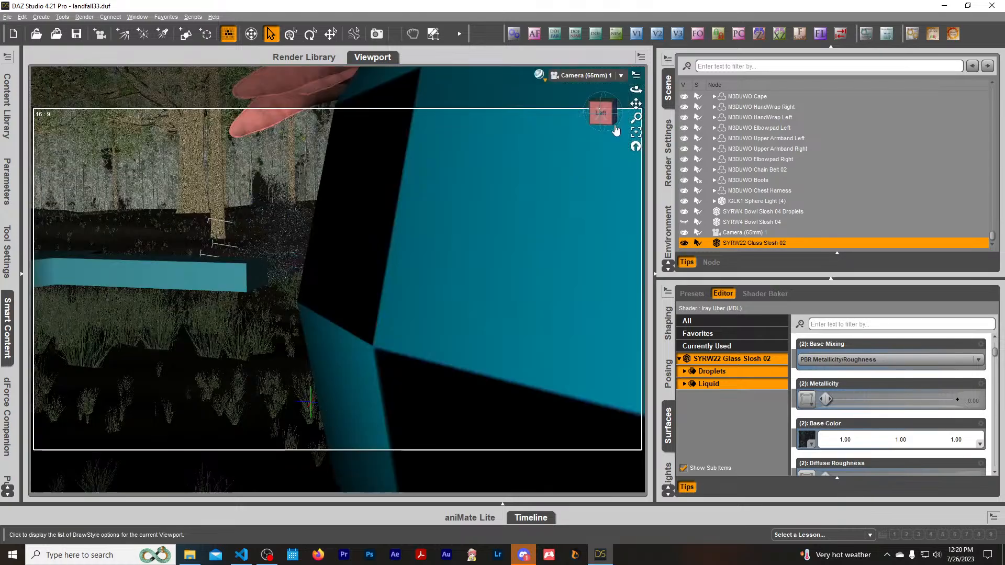
left_click(758, 233)
key("Delete")
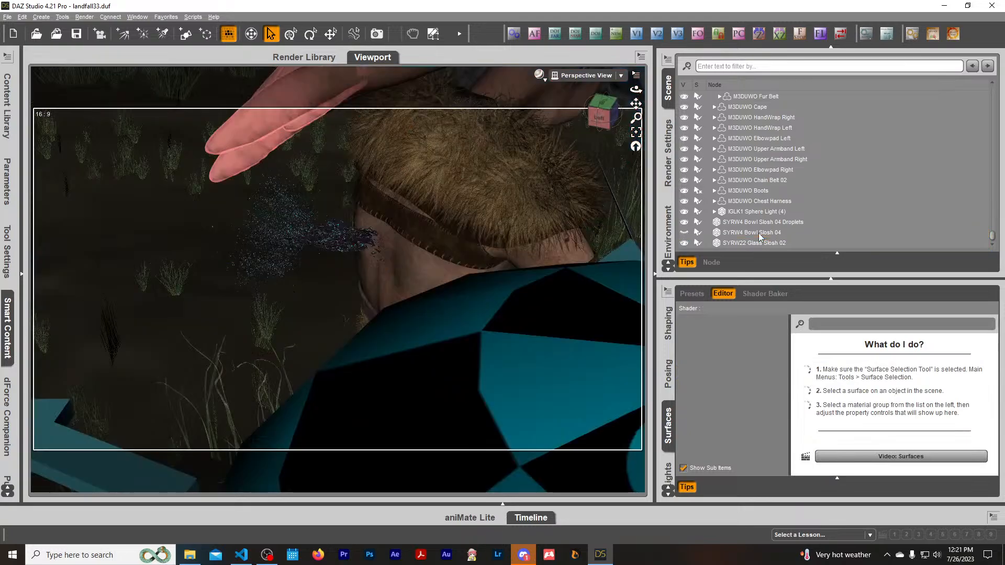
left_click(602, 116)
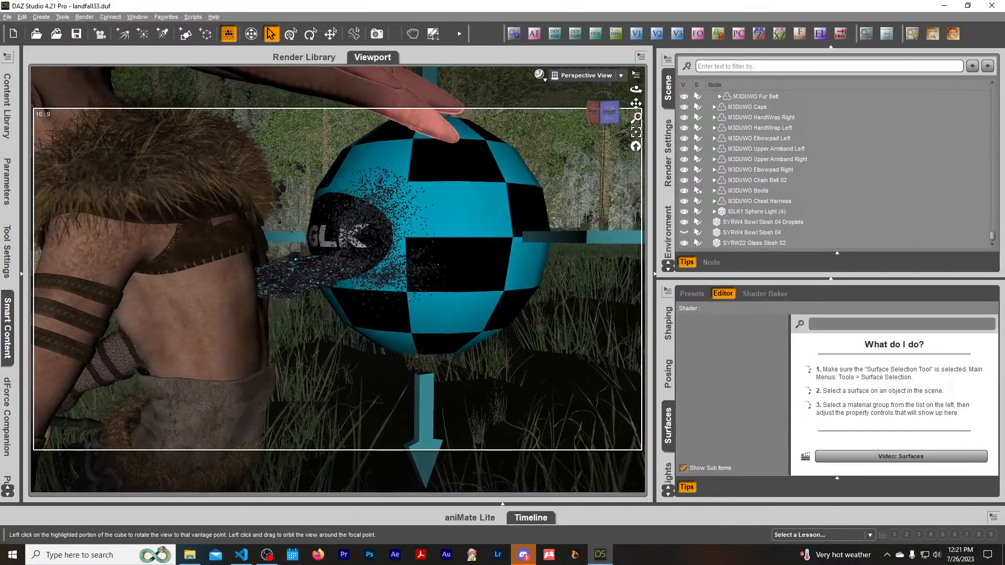
Preview the splash in NVIDIA Iray, return to Texture Shaded, and create a camera with a 65mm focal length.
left_click(540, 76)
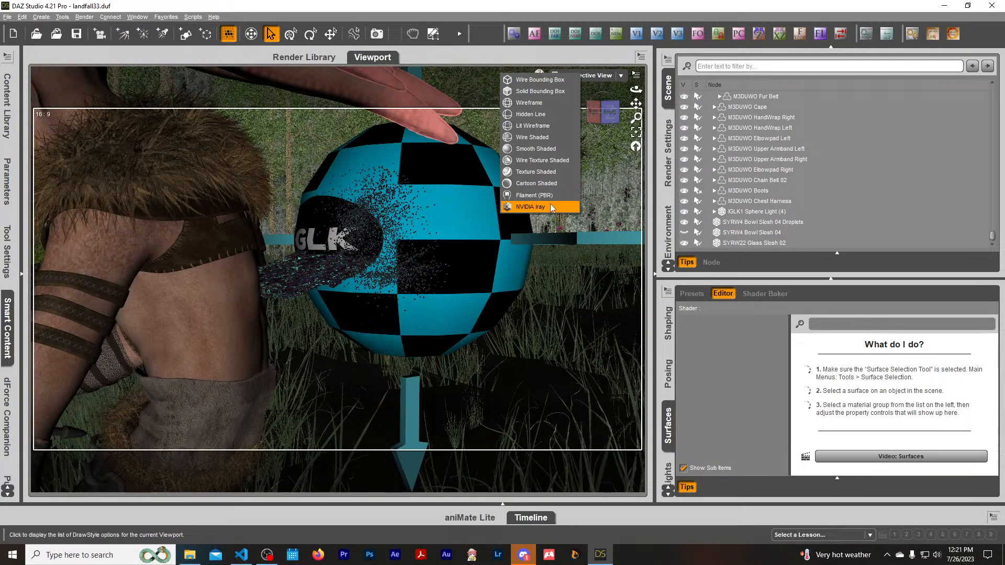
left_click(550, 204)
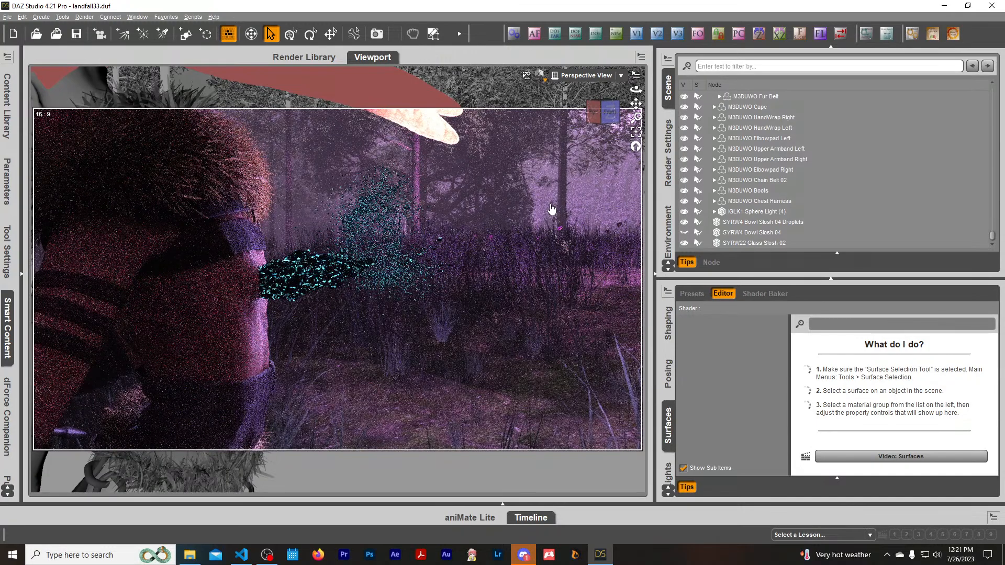
left_click(541, 75)
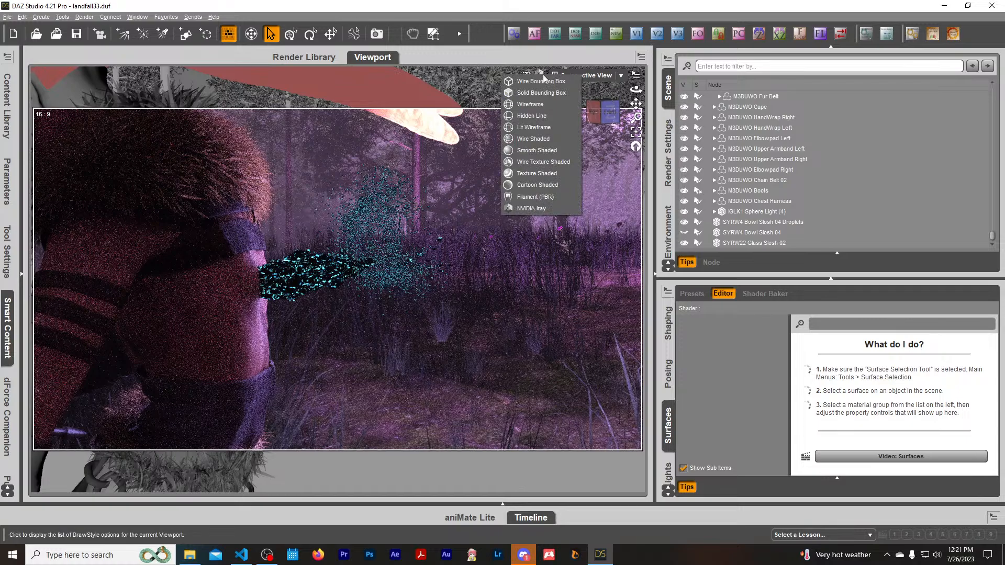
left_click(539, 175)
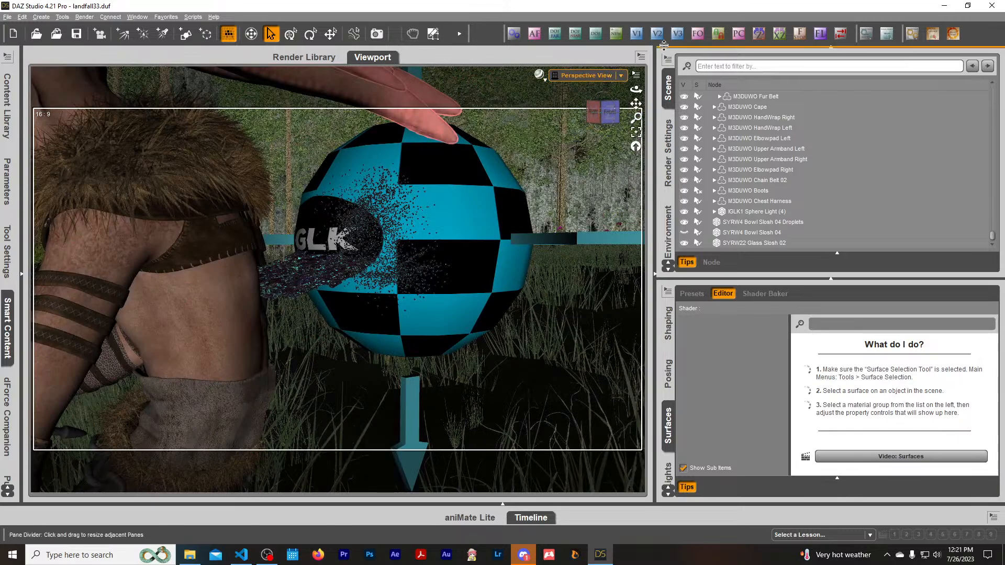
left_click(618, 38)
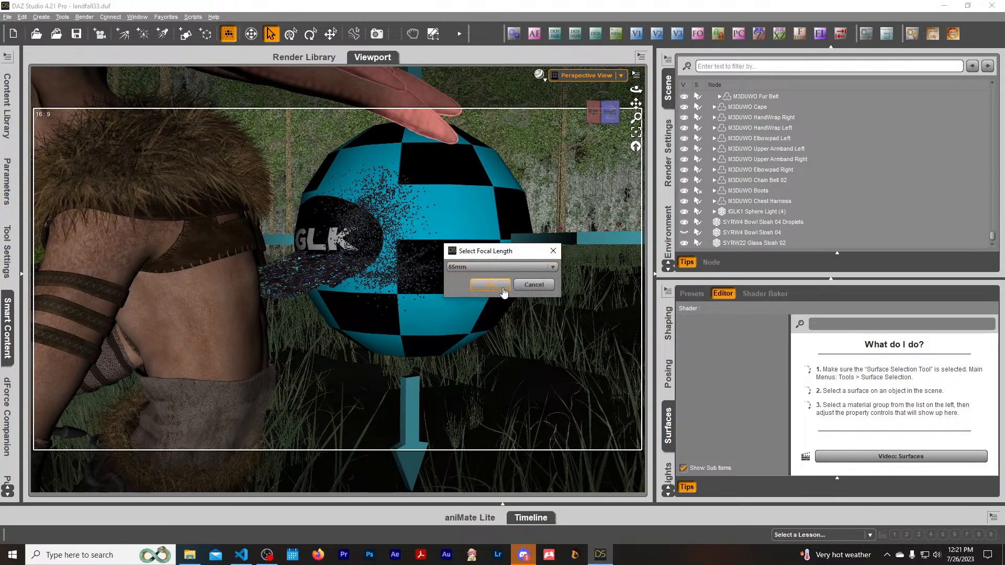
left_click(502, 289)
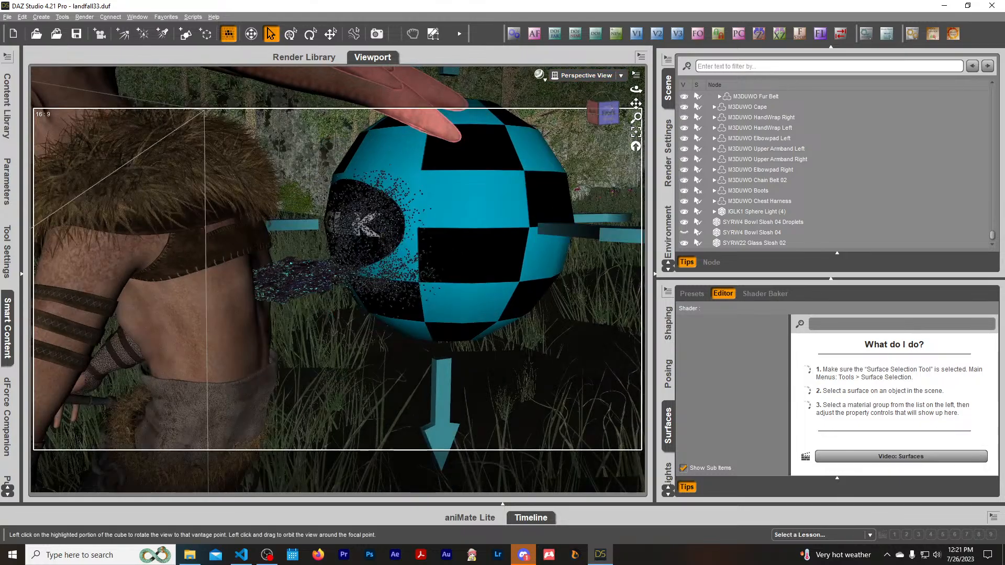
Select IGLK1 Sphere Light (4) and move it across to the opposite side of the character.
left_click_drag(605, 113, 400, 348)
scroll(396, 340, "down", 3)
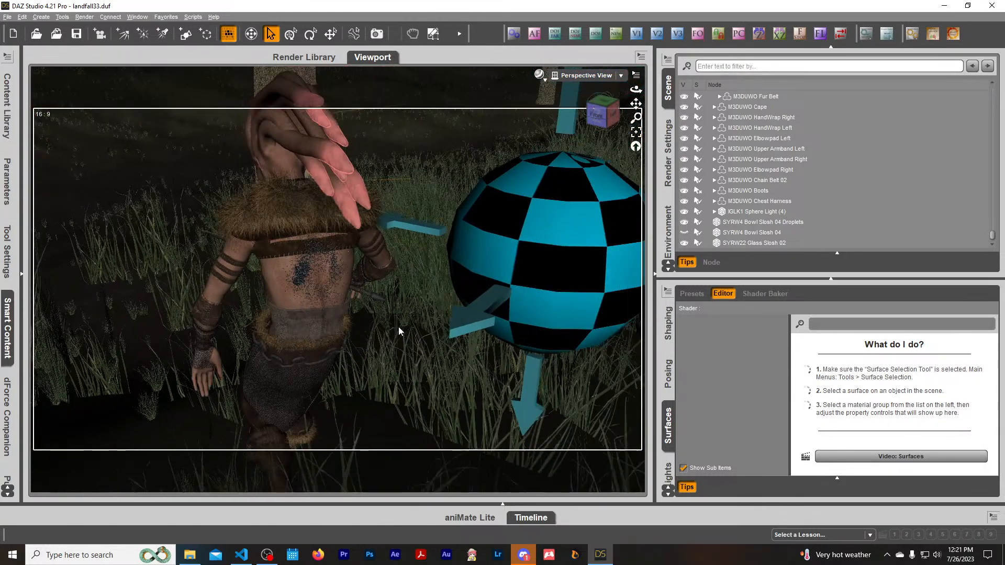
left_click(488, 351)
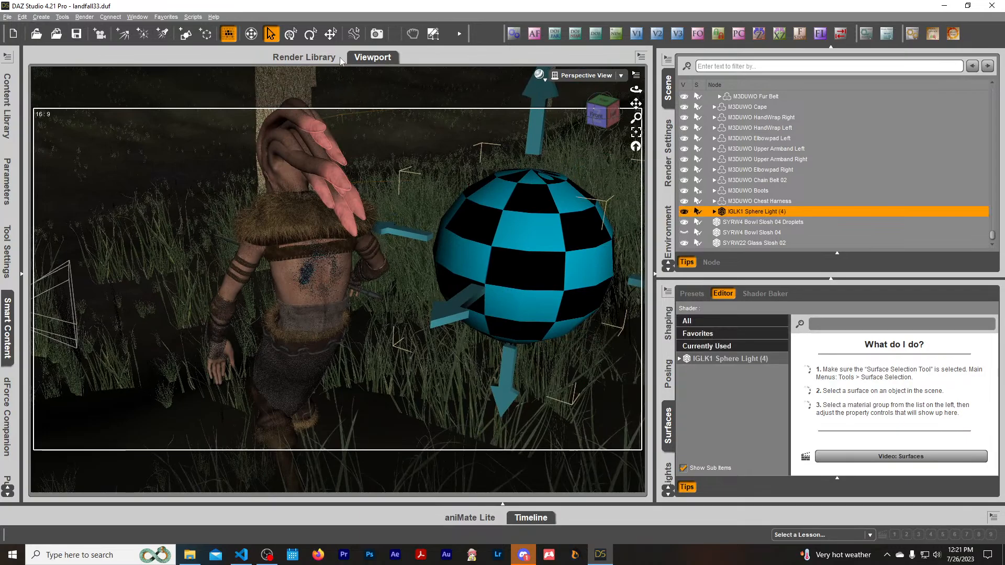
left_click(330, 34)
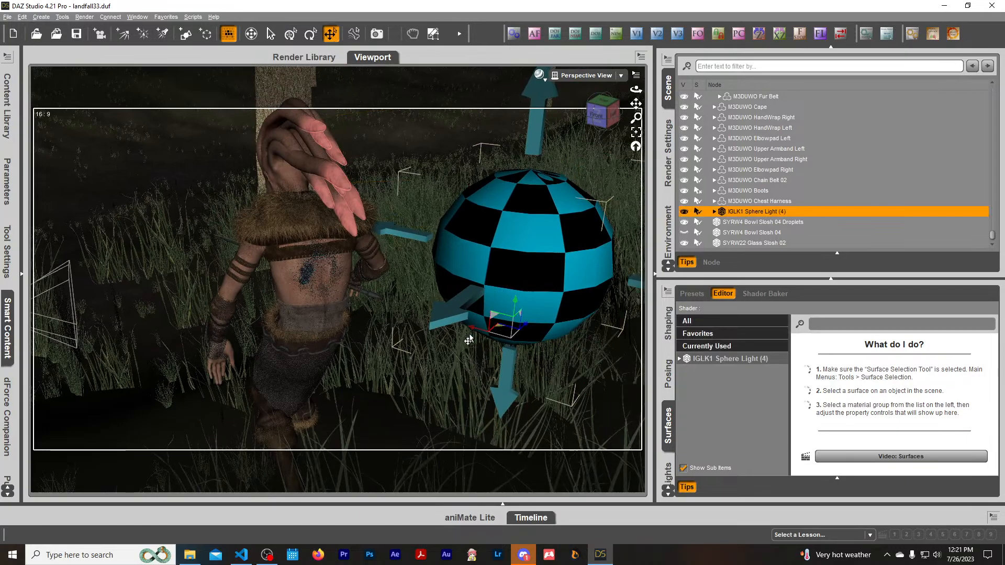
left_click_drag(468, 340, 65, 367)
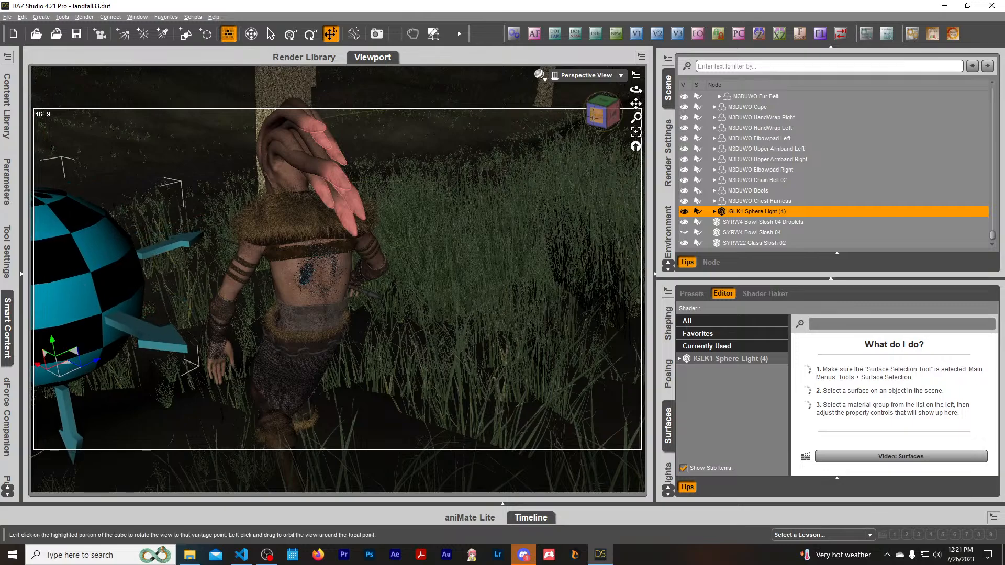
Shift IGLK1 Sphere Light (4) along the ground so it sits behind the character's back, beside the camera.
left_click_drag(597, 115, 630, 139)
scroll(438, 184, "down", 2)
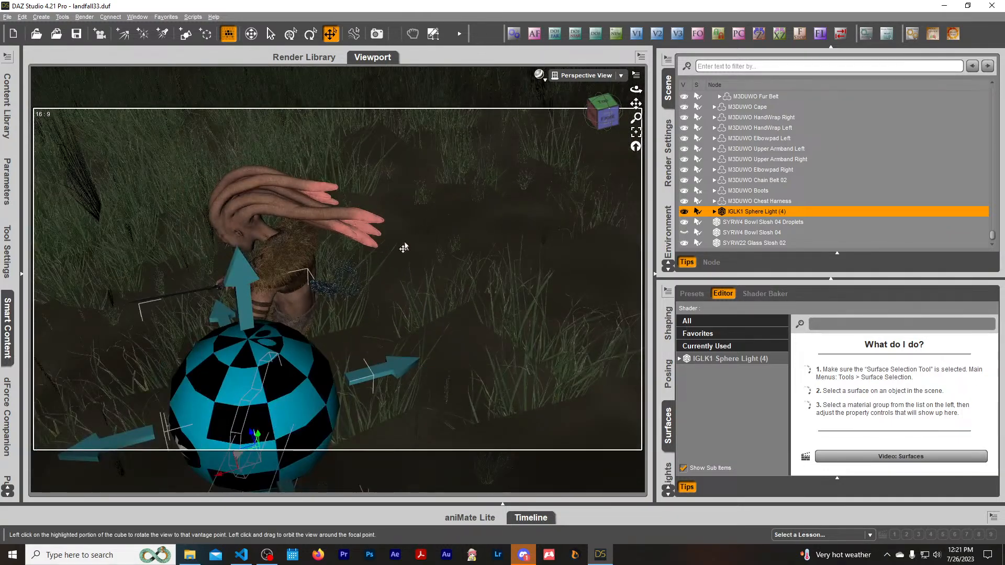
scroll(424, 263, "down", 2)
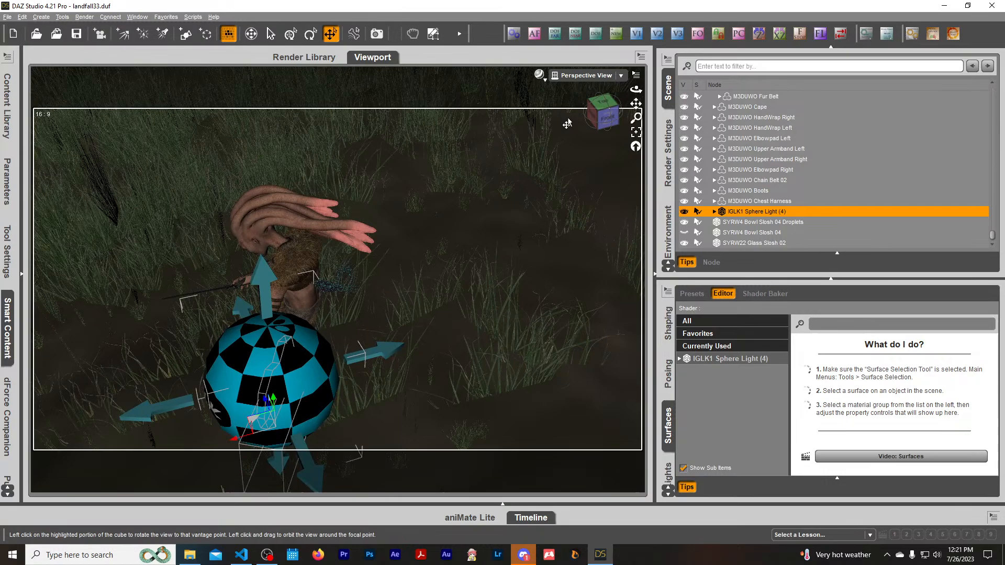
left_click(605, 115)
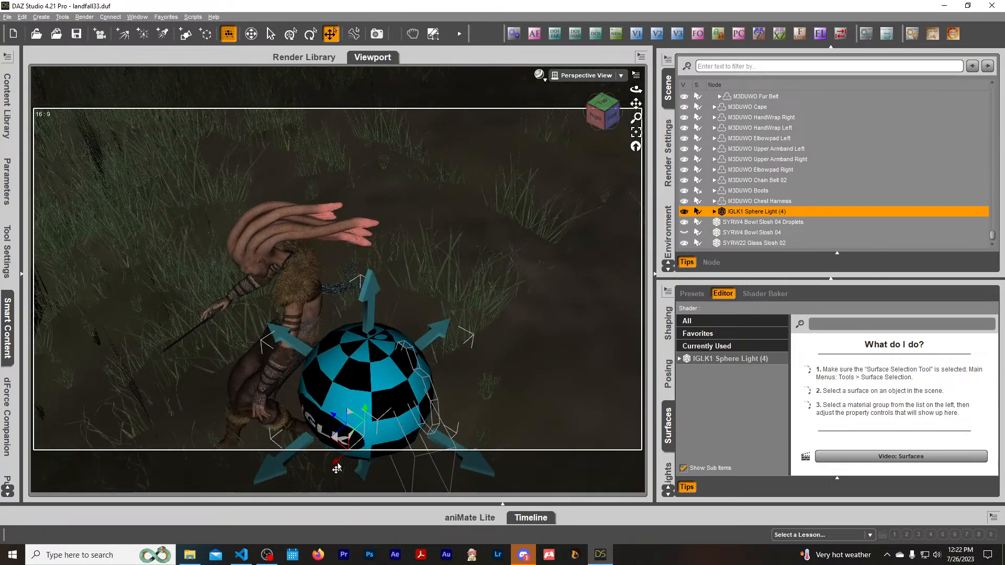
left_click_drag(337, 469, 418, 436)
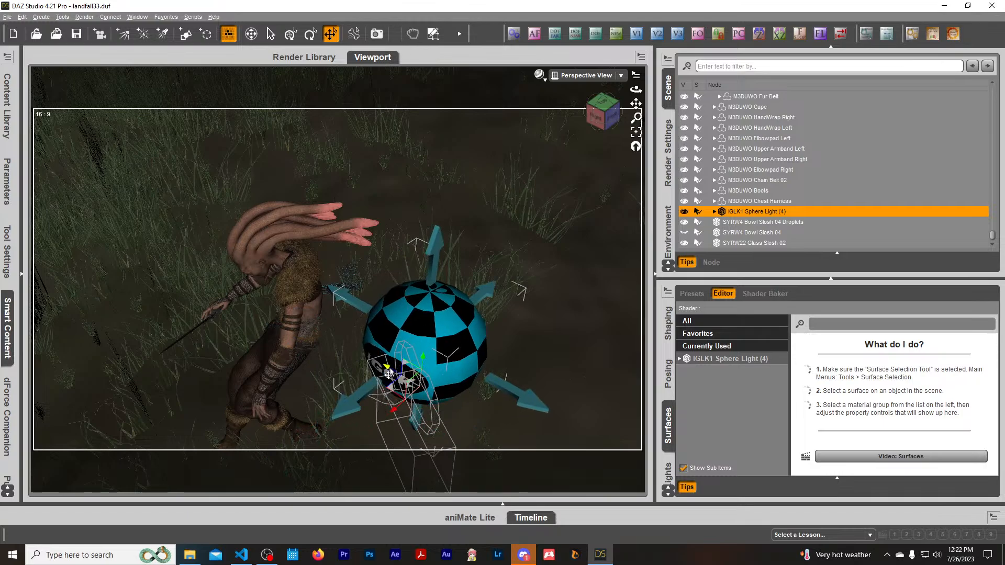
left_click_drag(388, 374, 424, 390)
Look through Camera (65mm) 1 and render the viewport in NVIDIA Iray to check the light on the character's back.
left_click(587, 75)
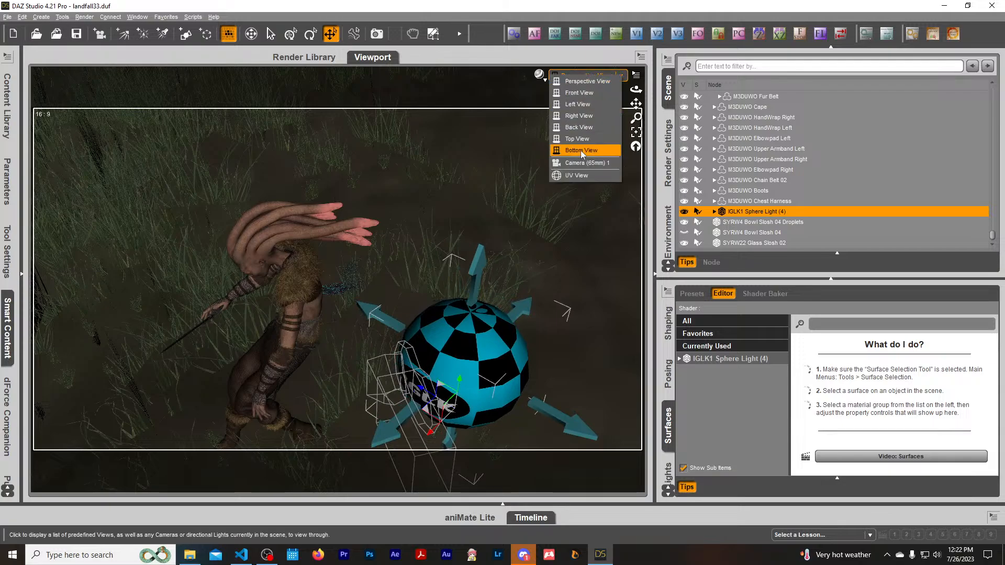
left_click(582, 163)
left_click(539, 73)
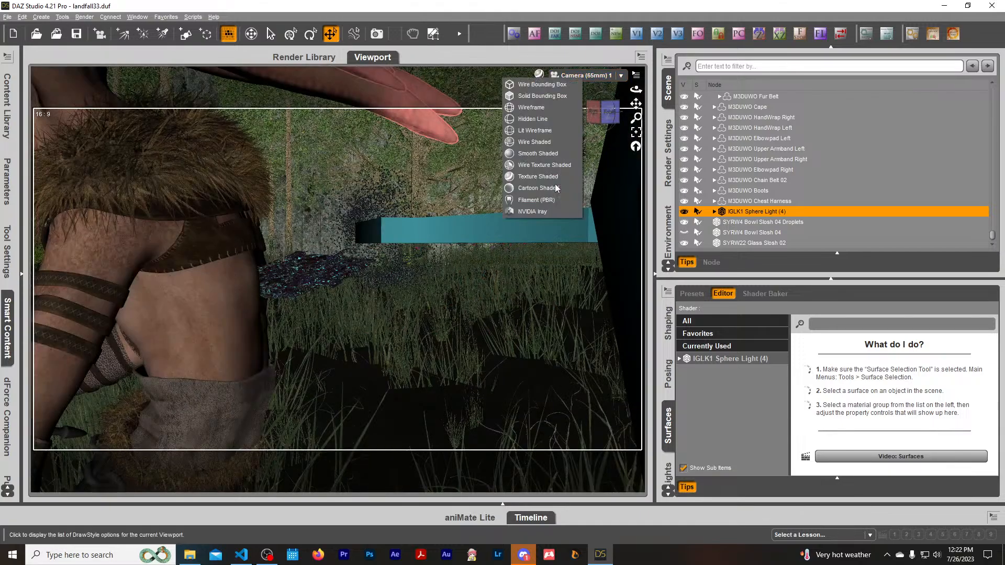
left_click(553, 212)
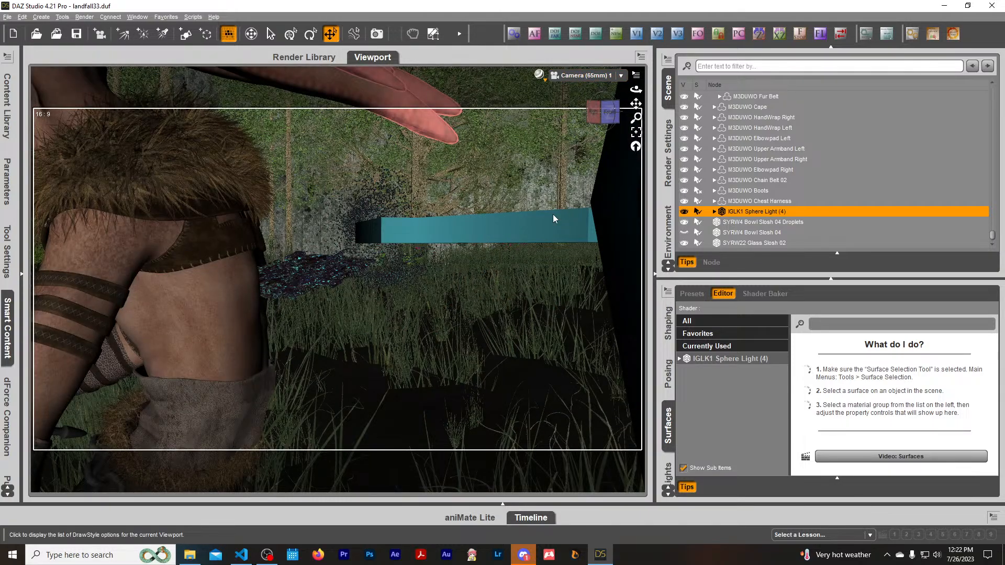
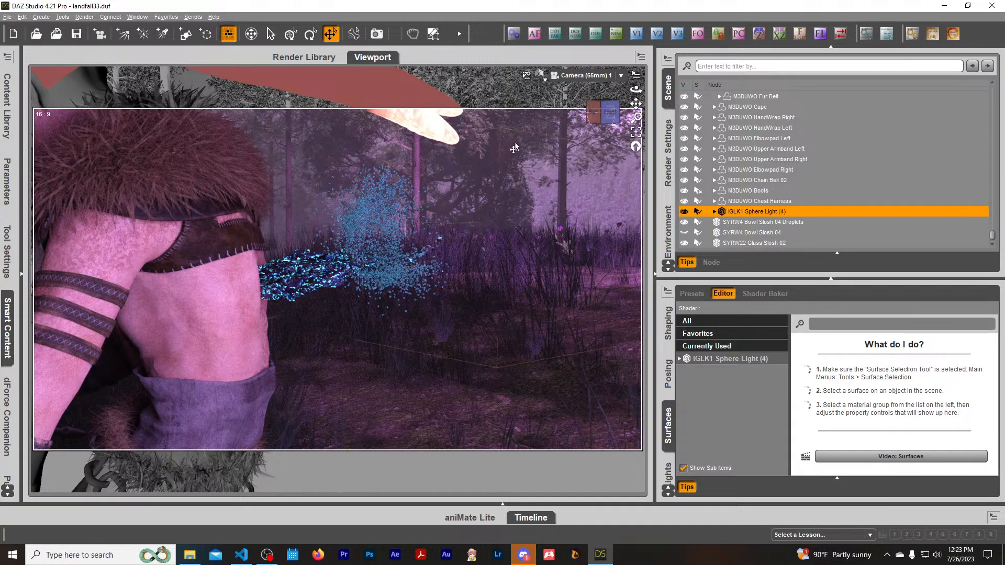
Return to Texture Shaded and the Perspective View, and move IGLK1 Sphere Light (4) farther from the character, out of the camera's frame.
left_click(541, 76)
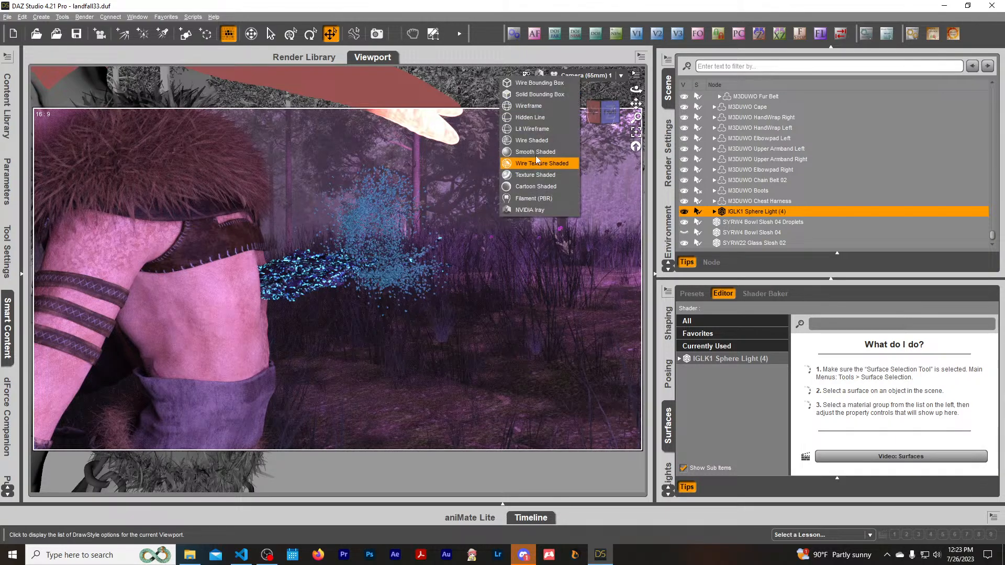
left_click(541, 177)
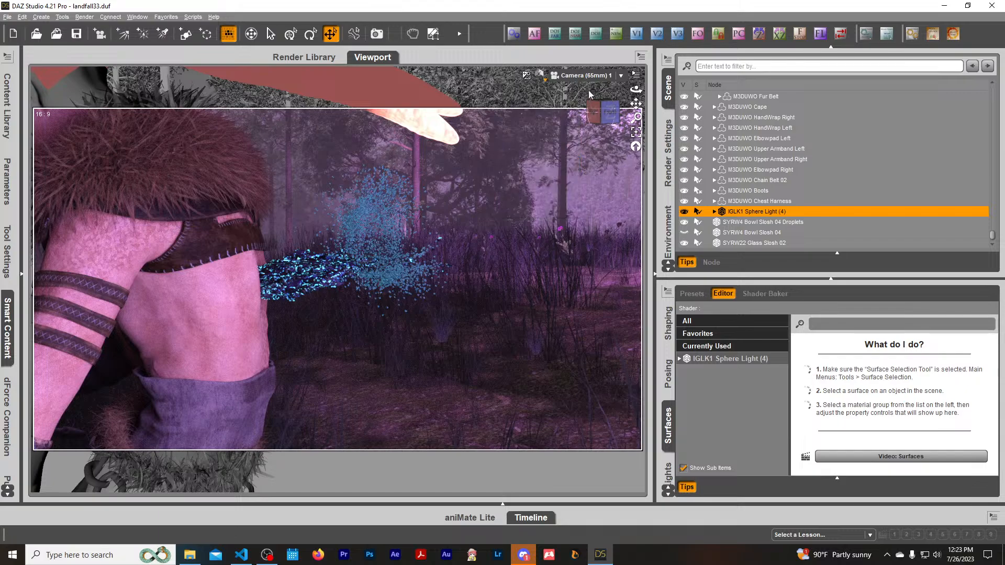
left_click(595, 82)
left_click(581, 93)
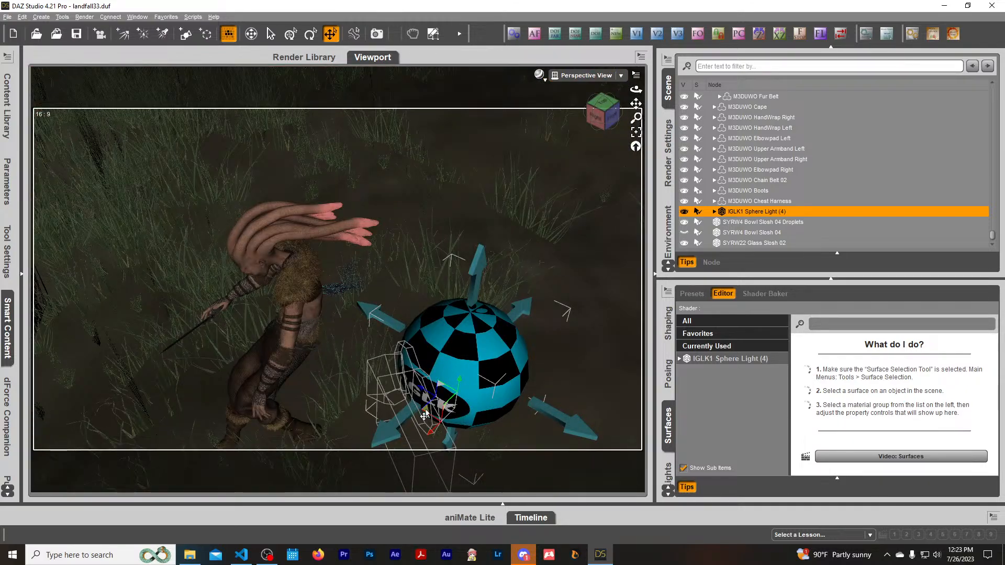
left_click_drag(423, 413, 503, 515)
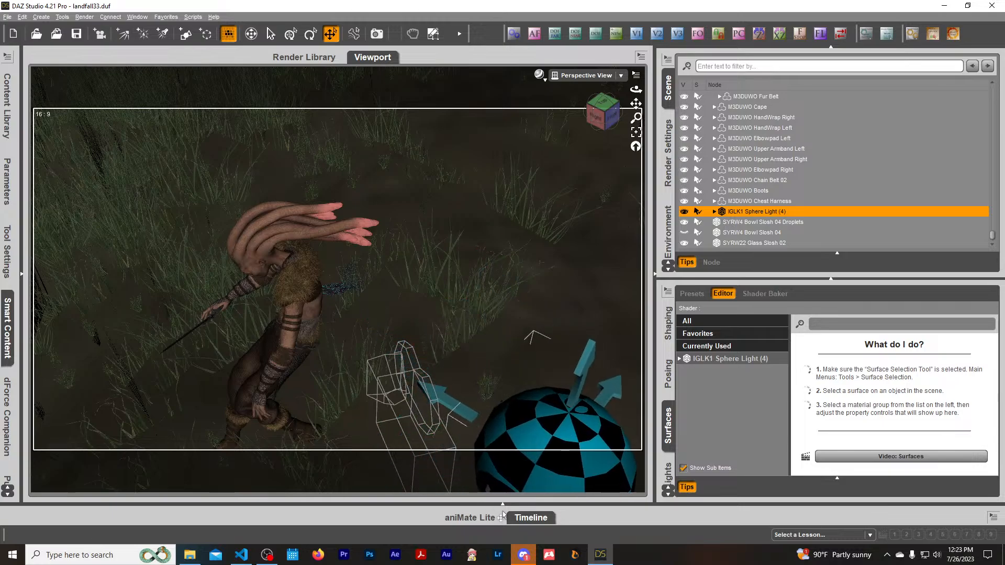
Check the moved light through Camera (65mm) 1 with the NVIDIA Iray draw style.
left_click(587, 76)
left_click(590, 169)
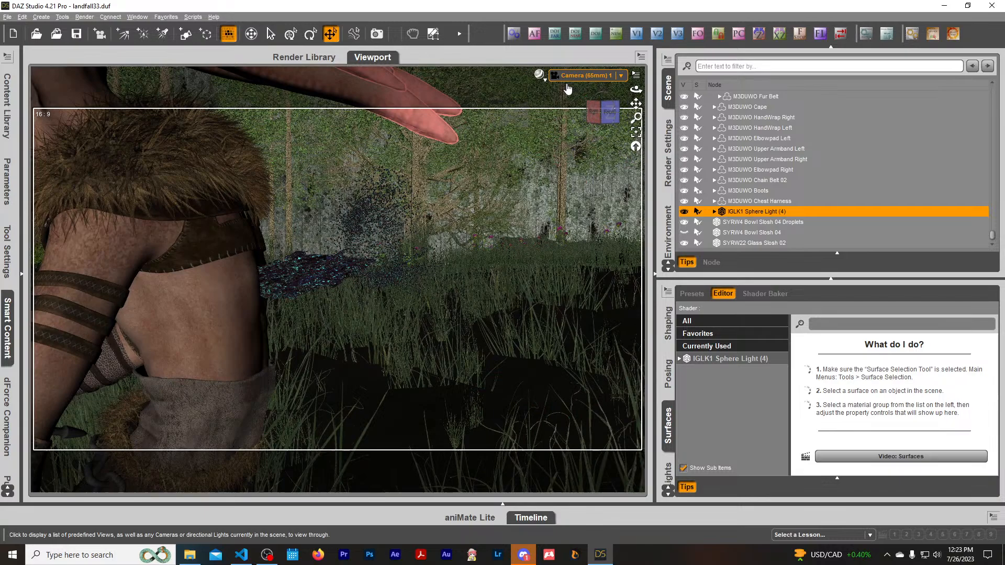
left_click(539, 74)
left_click(542, 211)
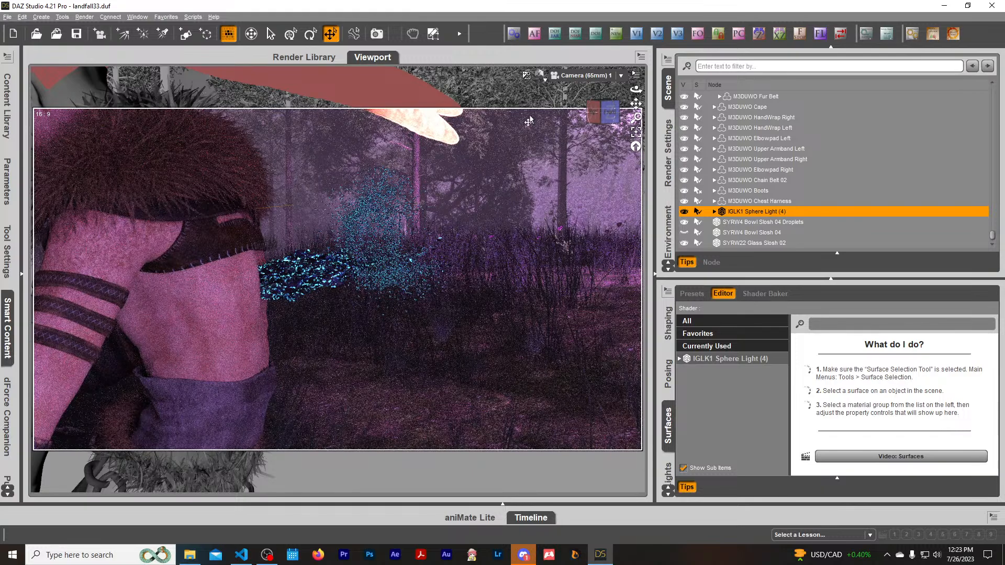
Switch to the Perspective View and inspect the glowing splash up close from the character's right side.
left_click(571, 76)
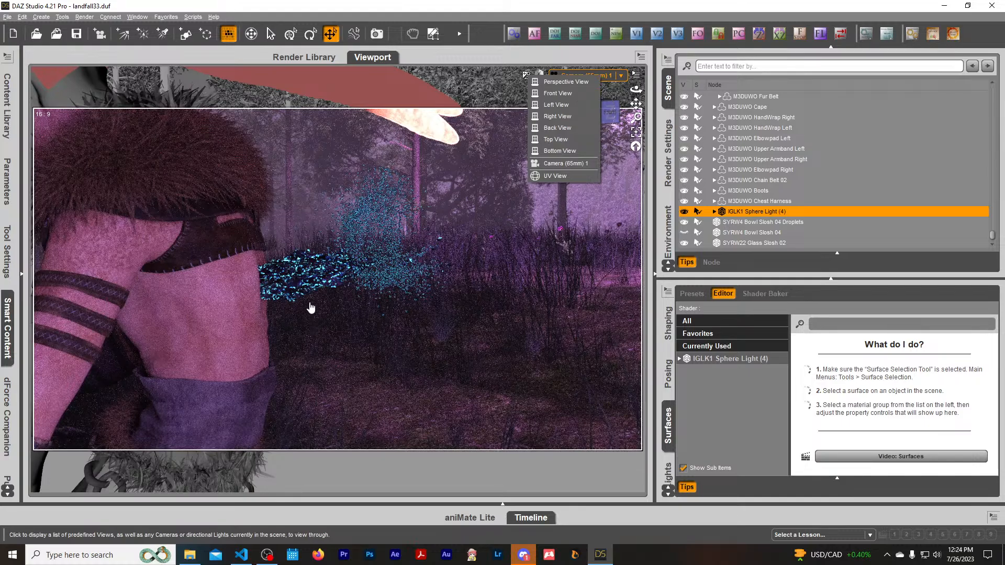
left_click(570, 80)
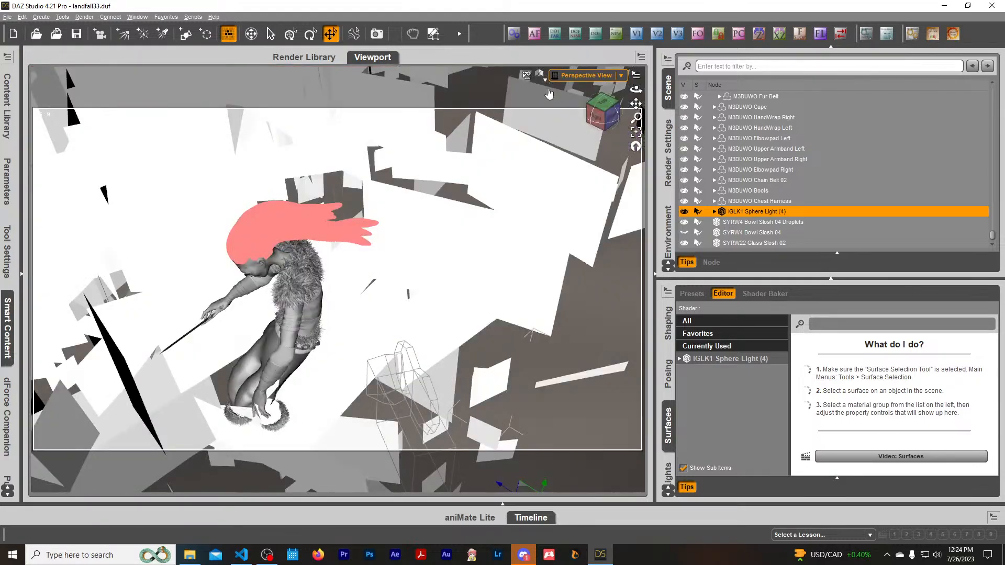
scroll(397, 181, "up", 6)
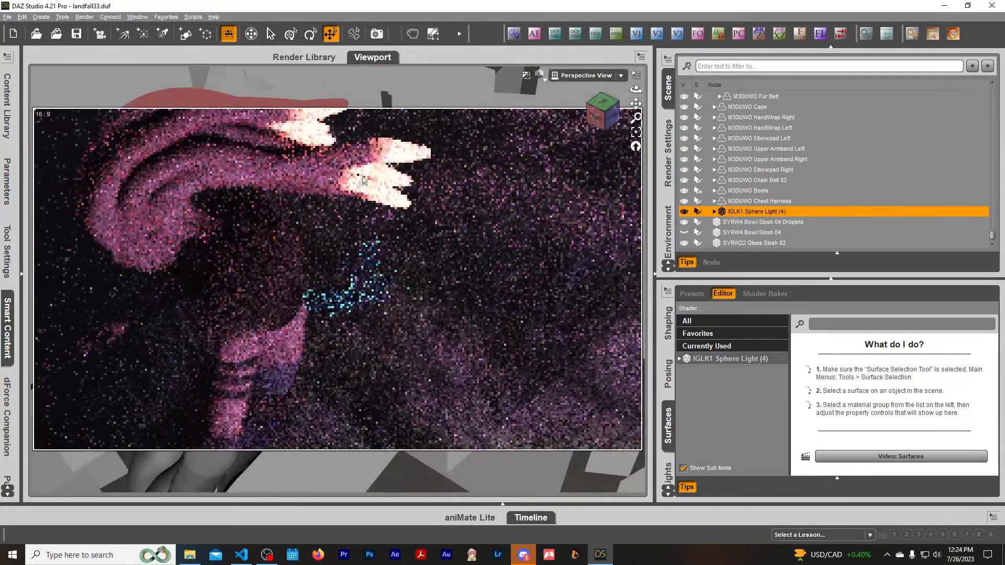
left_click_drag(596, 114, 640, 107)
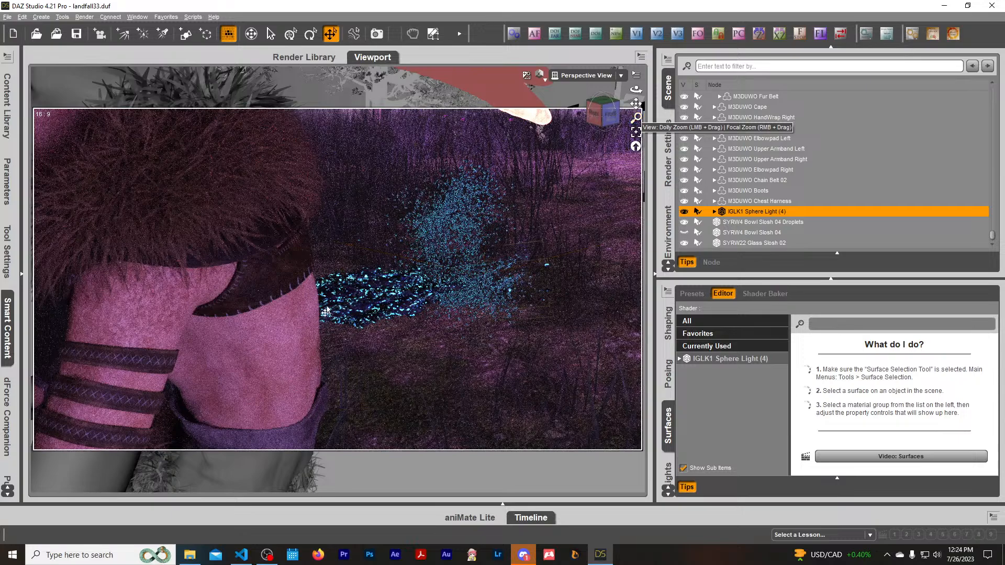
left_click(610, 121)
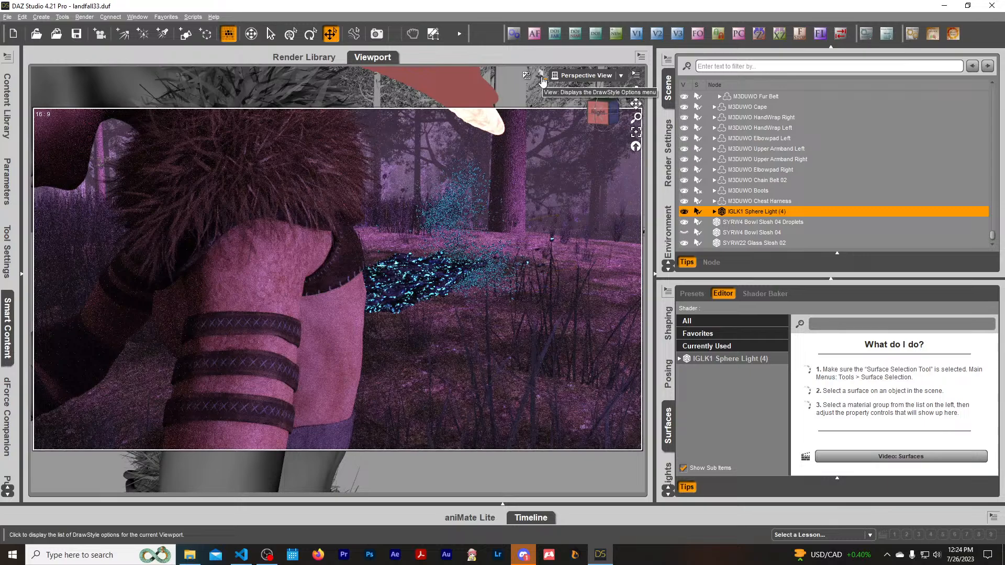
Compare Bowl Slosh 04 with Glass Slosh 02 by toggling their visibility, ending with only Glass Slosh 02 and the droplets shown.
left_click(684, 232)
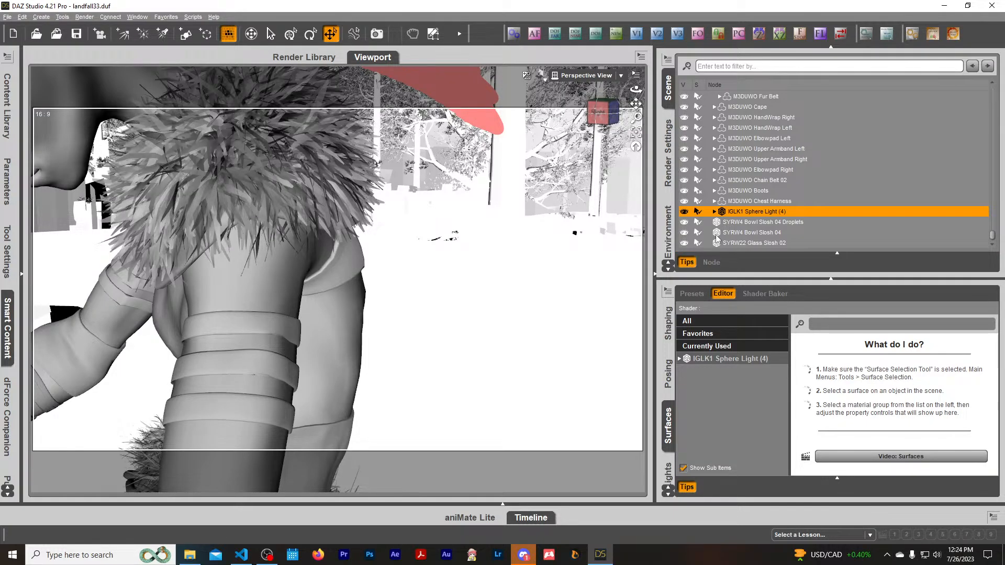
left_click(754, 242)
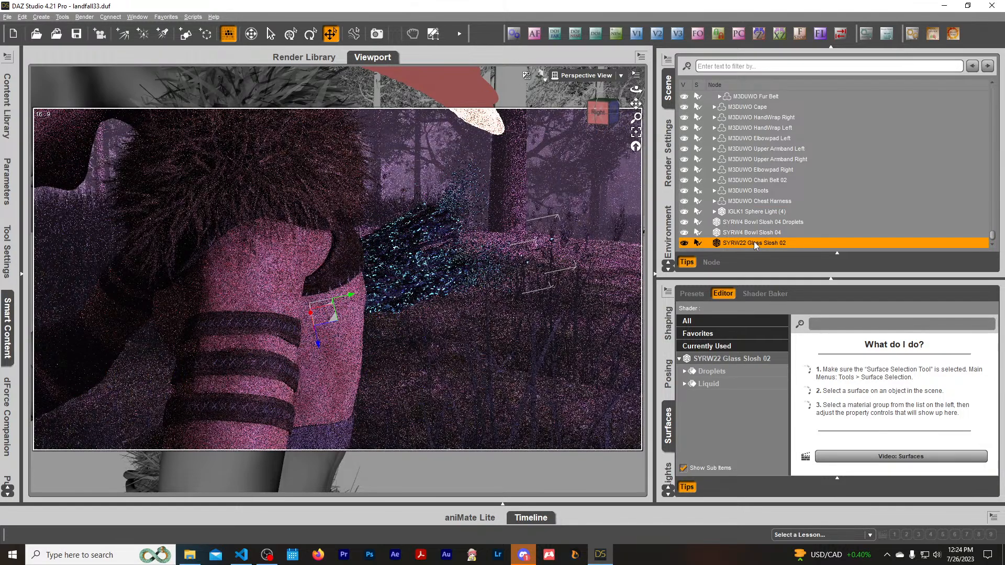
left_click(684, 243)
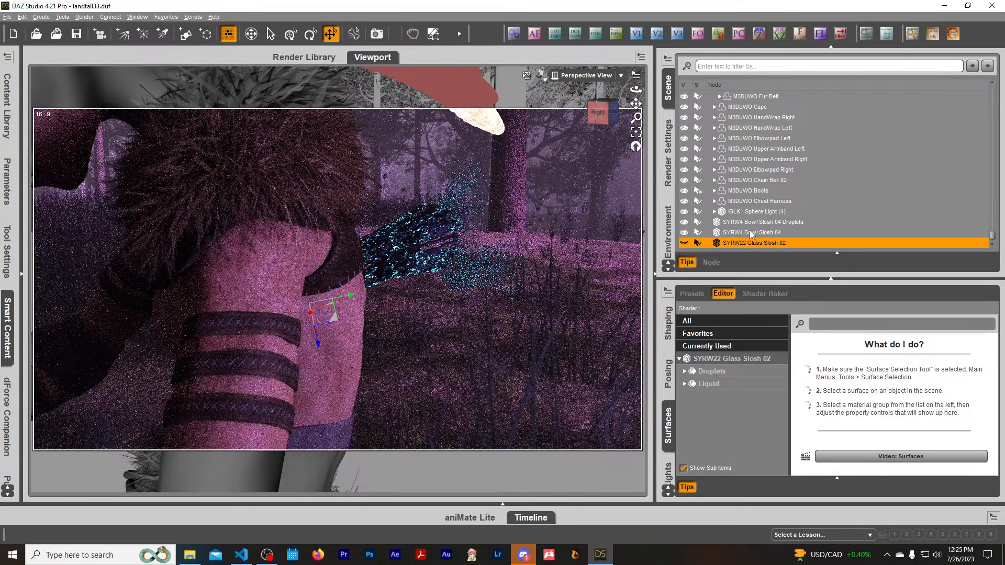
left_click(752, 233)
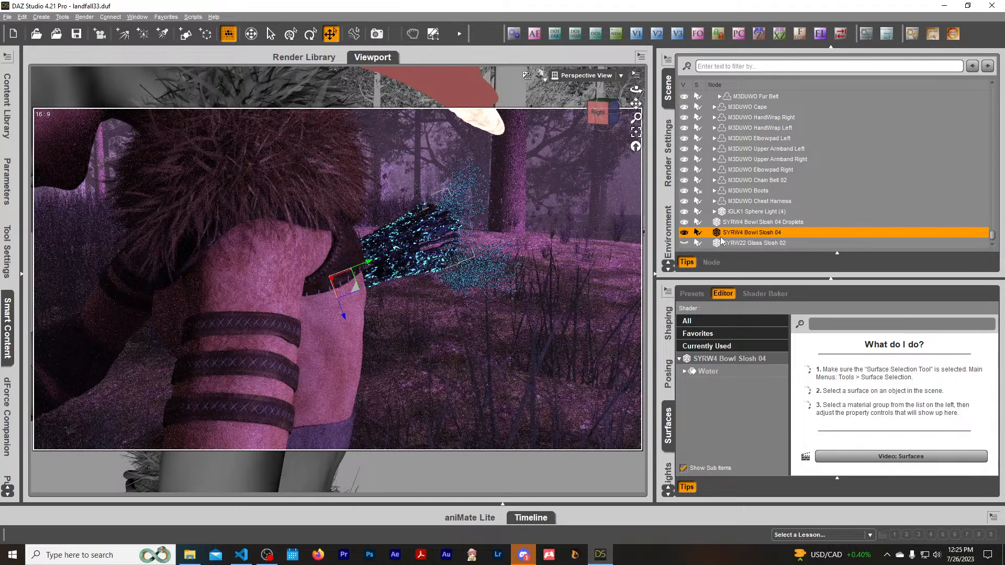
left_click(684, 234)
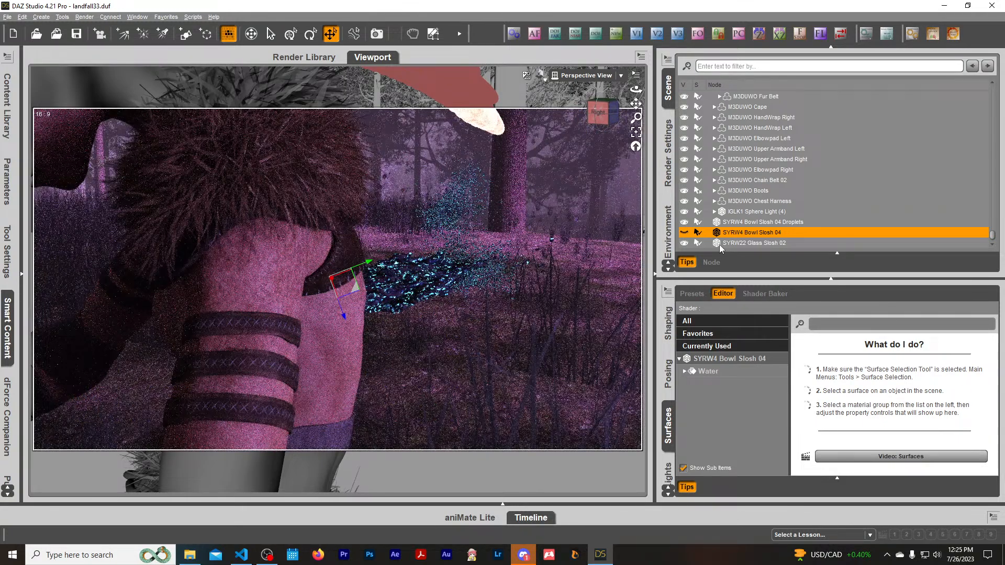
Set the overall Scale of SYRW22 Glass Slosh 02 to 75%.
left_click(748, 243)
left_click(6, 326)
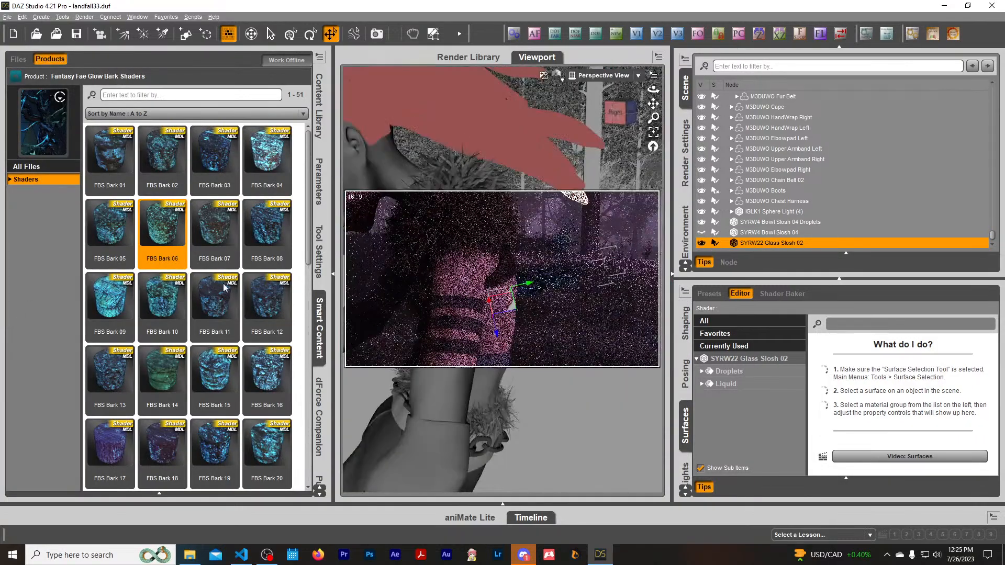
left_click(317, 184)
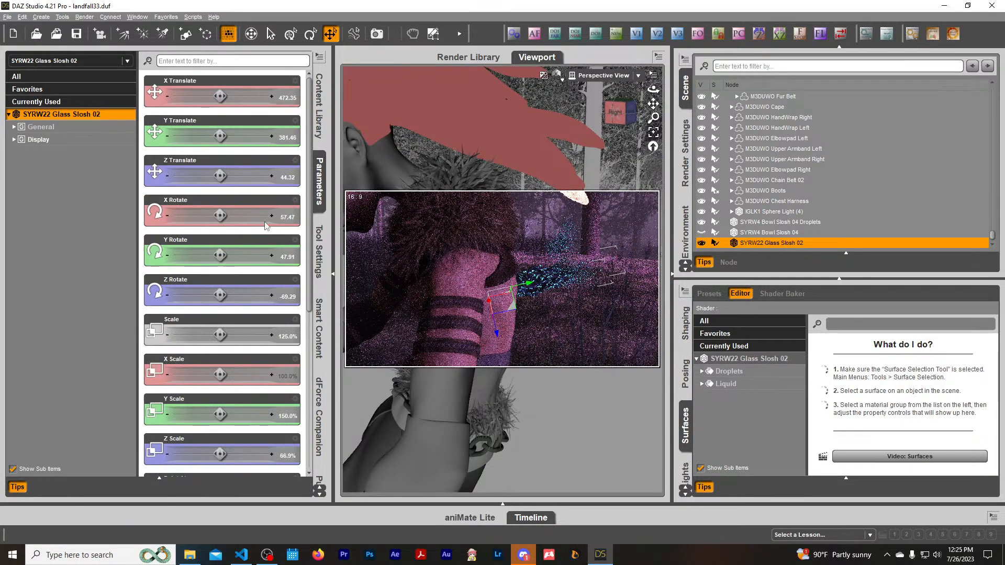
left_click(287, 336)
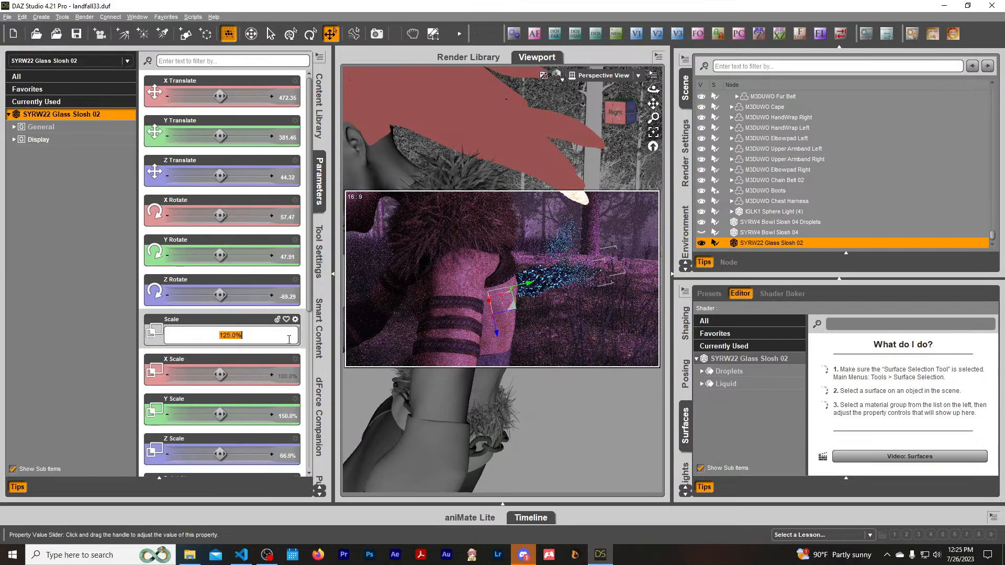
type("75")
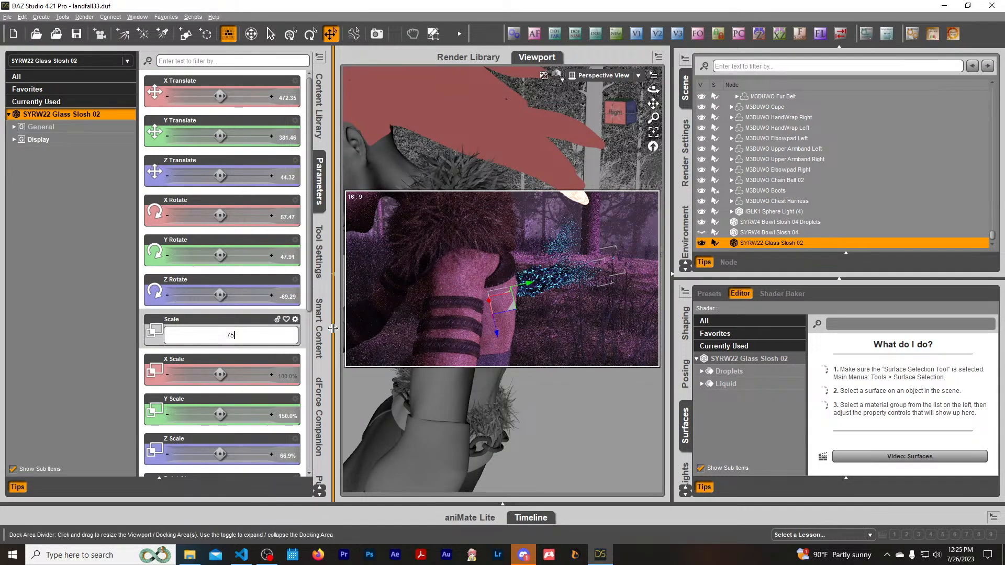
key("Return")
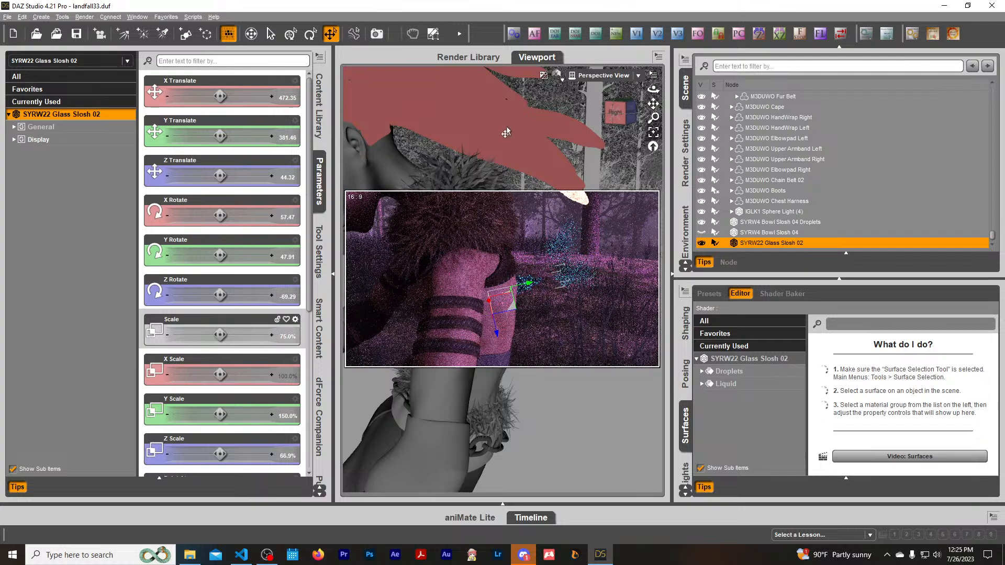
In the Texture Shaded draw style, shift Glass Slosh 02 slightly away from the character's back and SYRW4 Bowl Slosh 04 Droplets slightly closer.
left_click(558, 76)
left_click(546, 177)
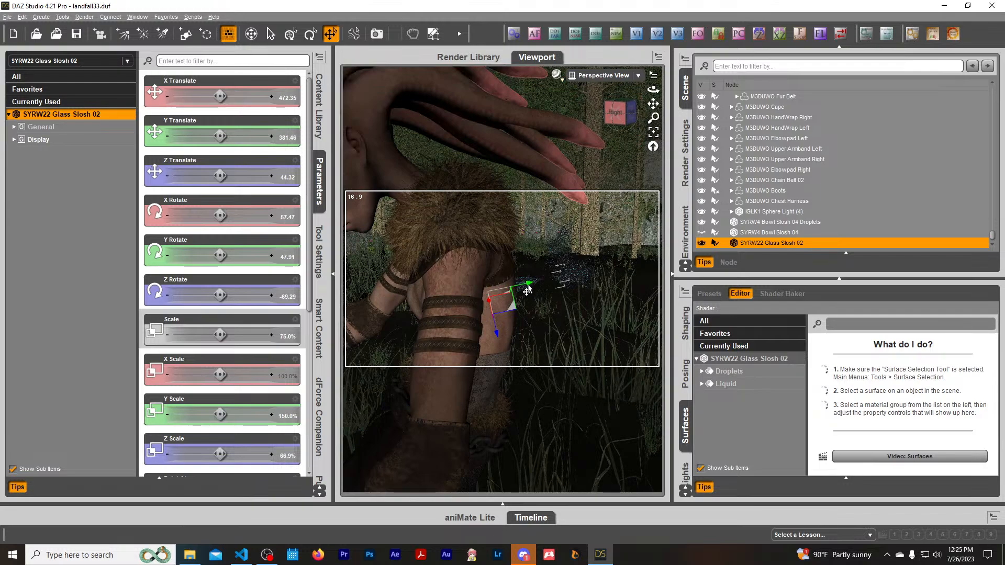
left_click_drag(529, 287, 539, 287)
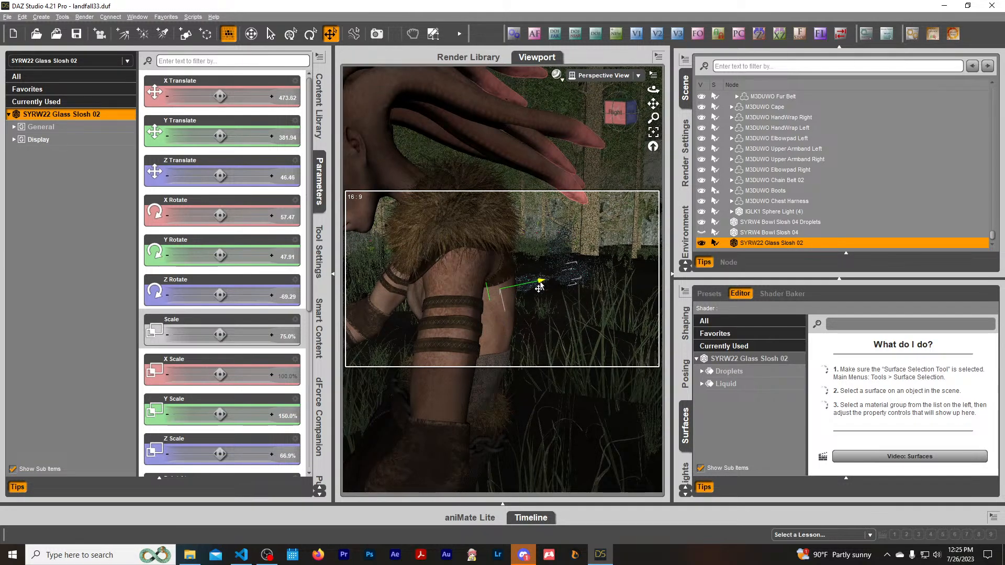
left_click(785, 222)
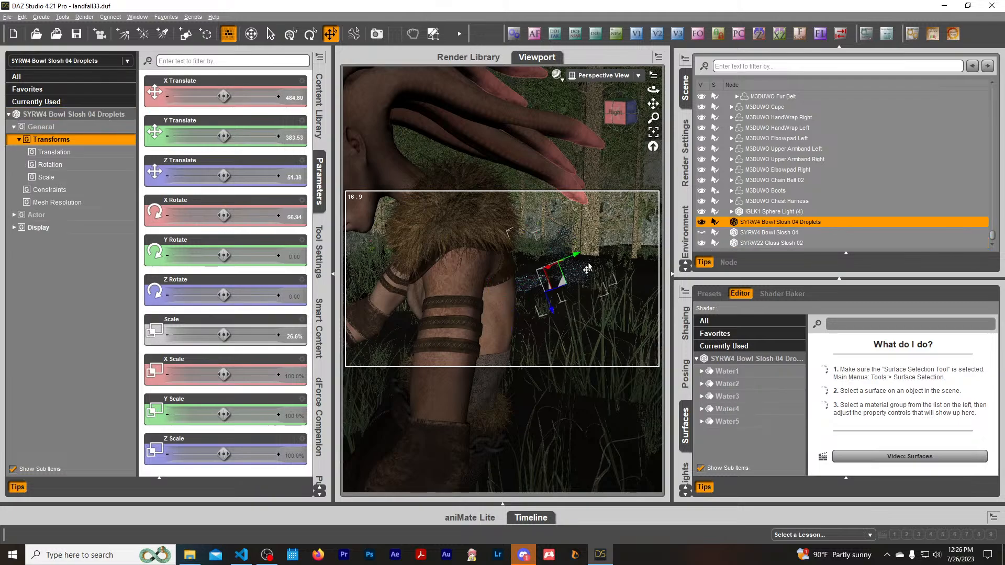
left_click_drag(573, 263, 564, 269)
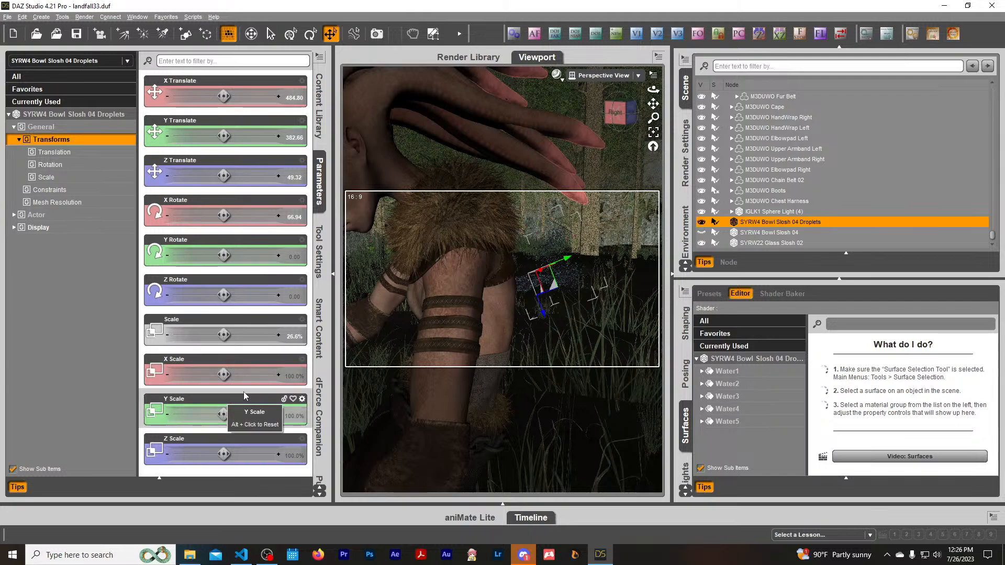
Lower SYRW4 Bowl Slosh 04 Droplets slightly and pull them toward the character's back.
left_click(524, 289)
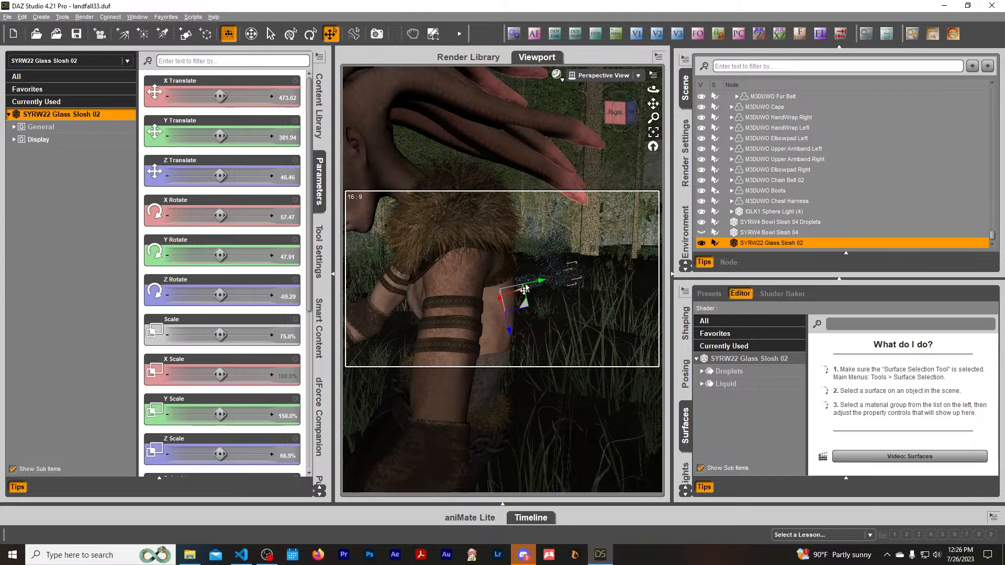
left_click(320, 180)
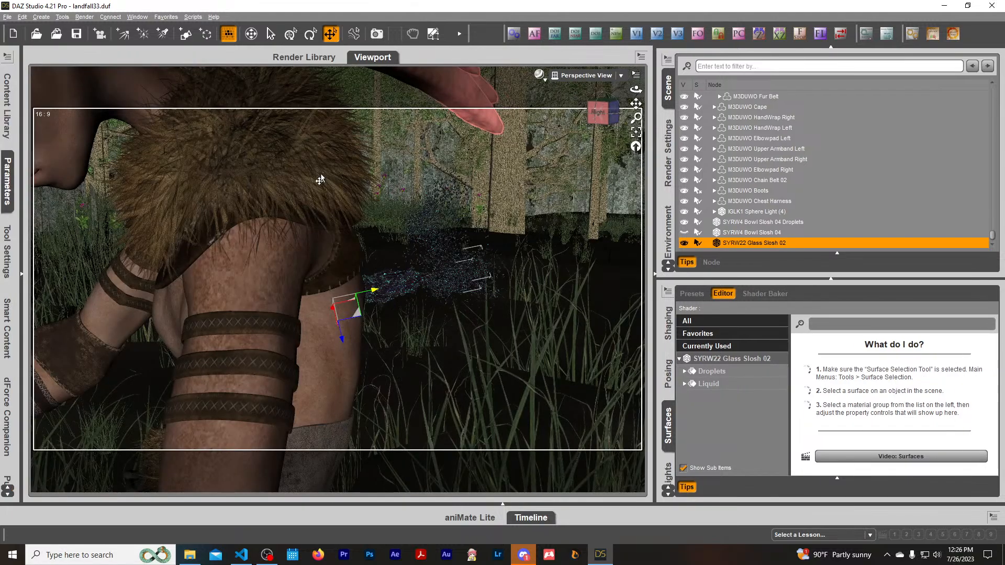
left_click(446, 270)
scroll(821, 201, "down", 10)
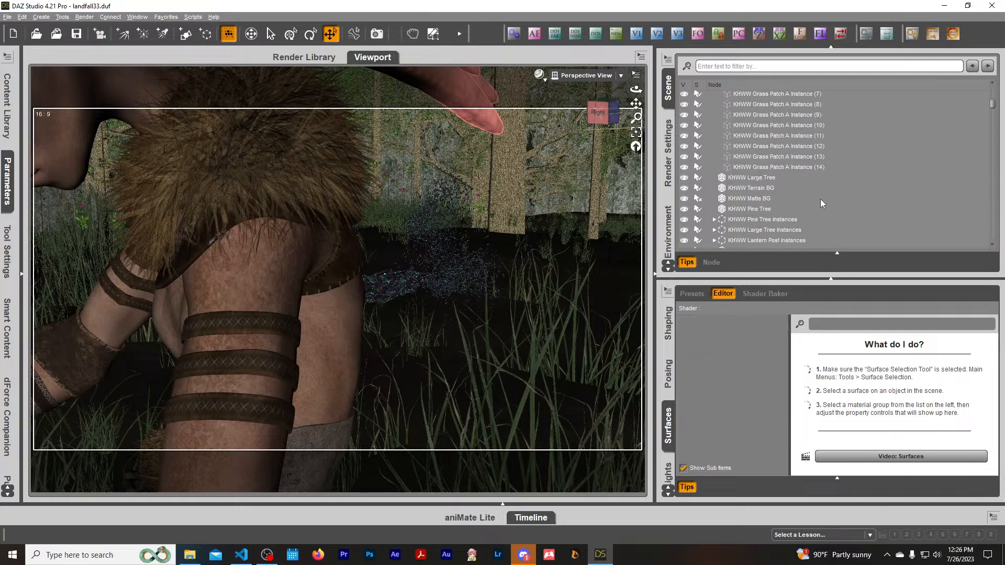
scroll(819, 194, "down", 15)
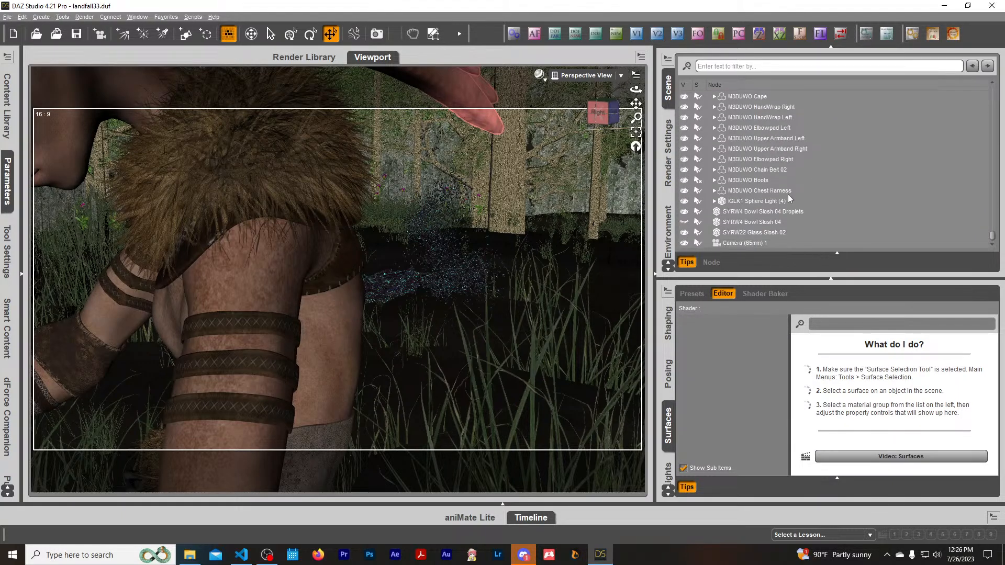
left_click(765, 212)
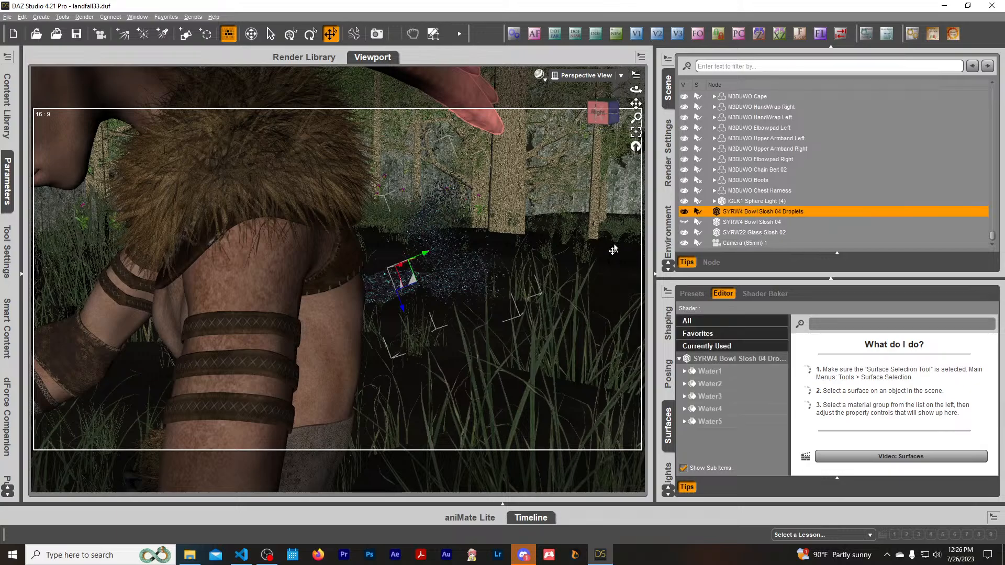
left_click_drag(401, 314, 408, 324)
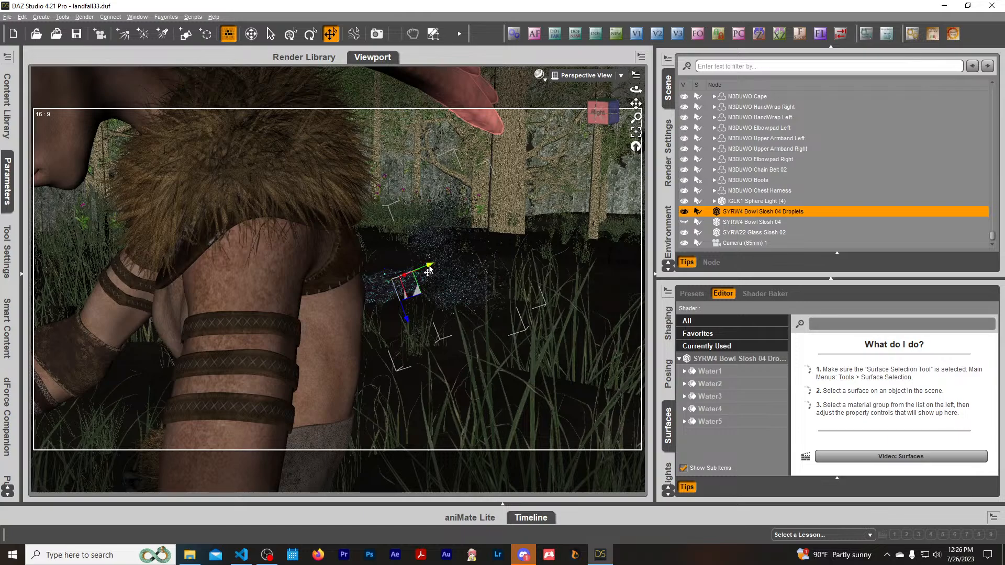
left_click_drag(428, 273, 423, 276)
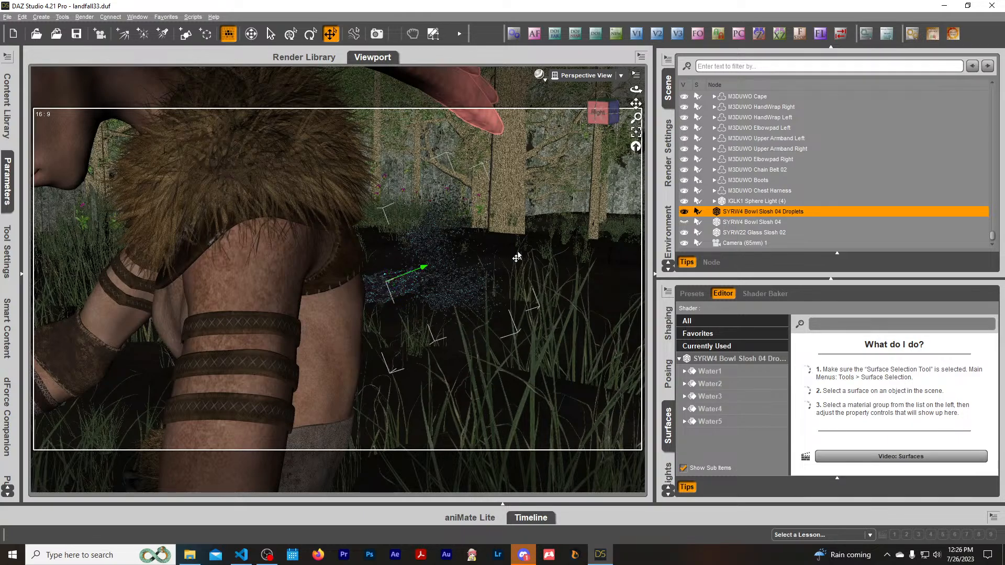
Check the droplets in the NVIDIA Iray draw style, move them closer to the back, and return to Texture Shaded to nudge them closer and lower.
left_click(539, 75)
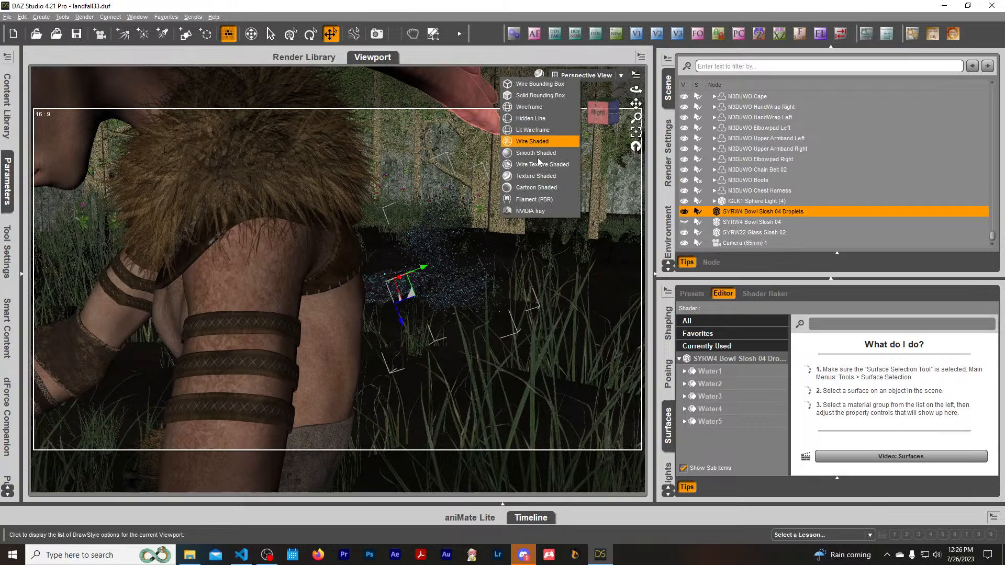
left_click(535, 211)
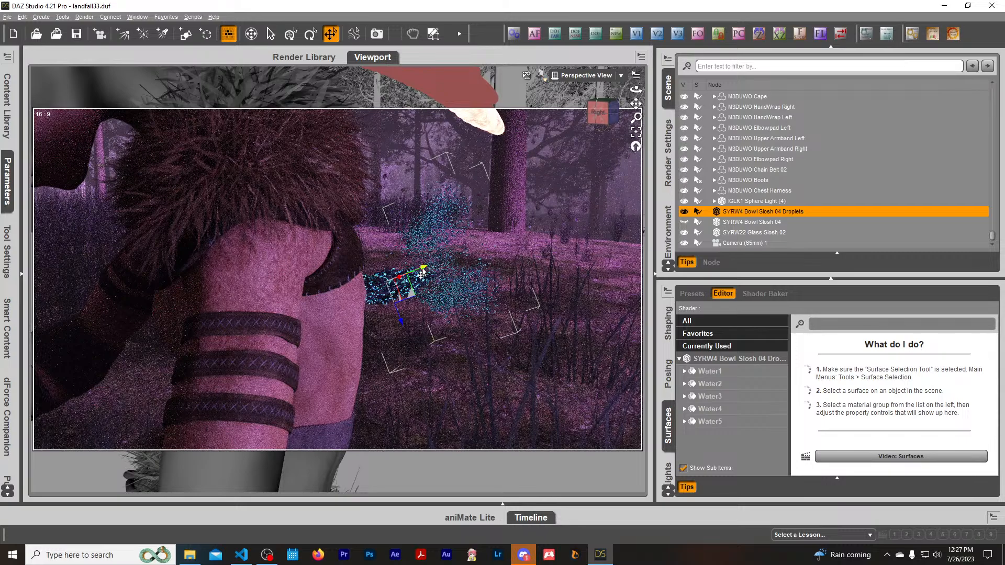
left_click_drag(421, 273, 410, 278)
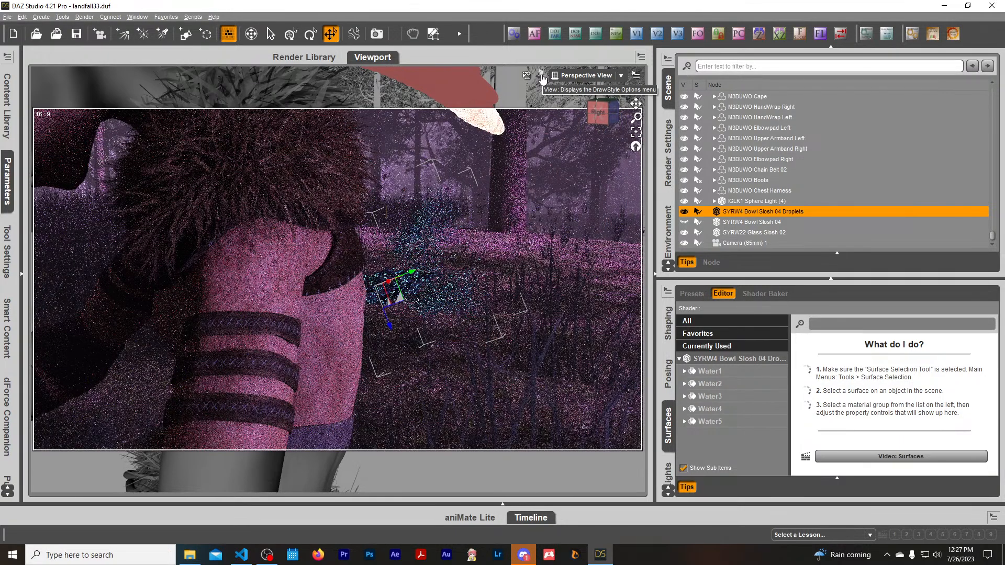
left_click(540, 74)
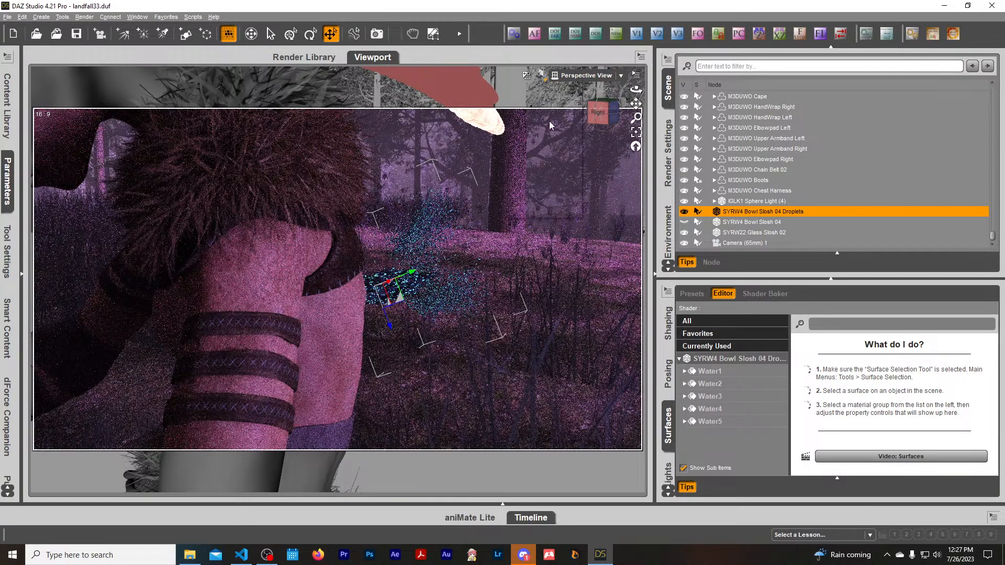
left_click(547, 180)
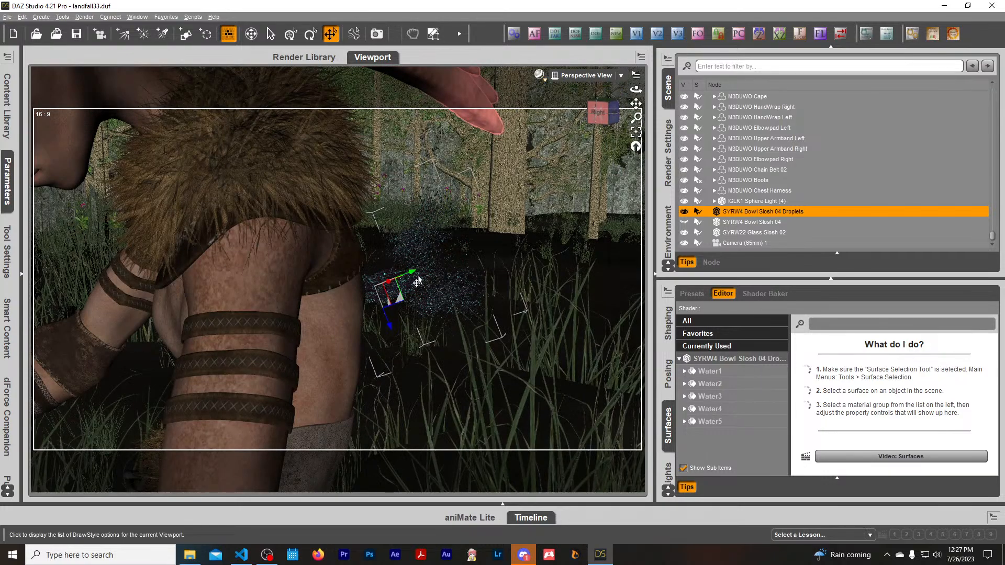
left_click_drag(414, 274, 405, 276)
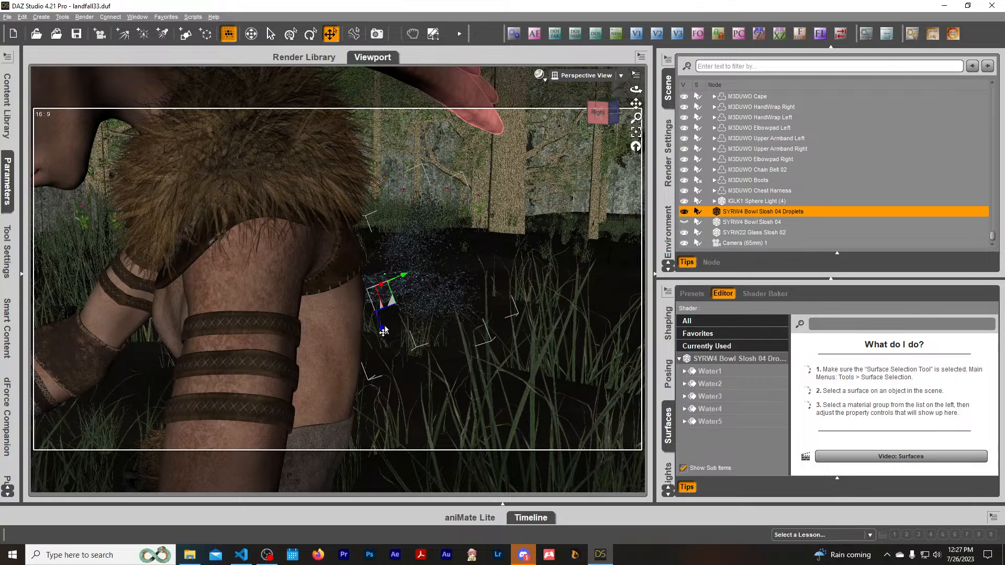
left_click_drag(380, 329, 381, 334)
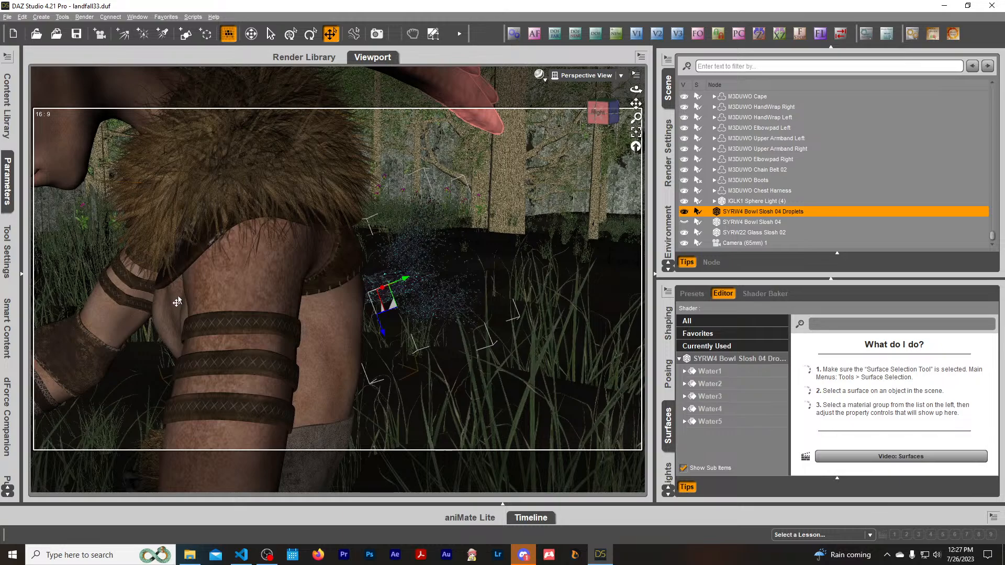
Check the moved droplets against the splash in the NVIDIA Iray draw style and return to Texture Shaded.
left_click(539, 75)
left_click(556, 209)
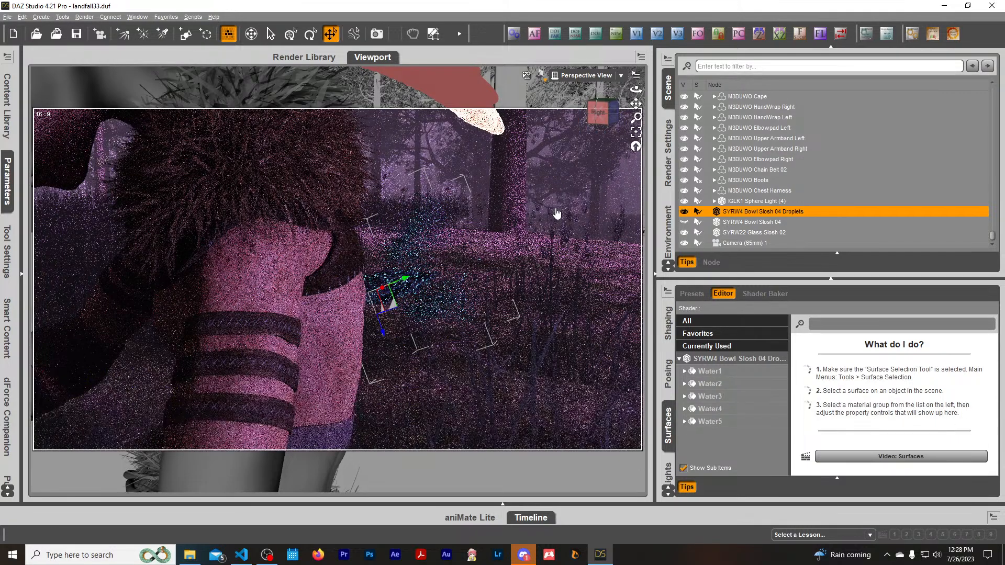
left_click(270, 33)
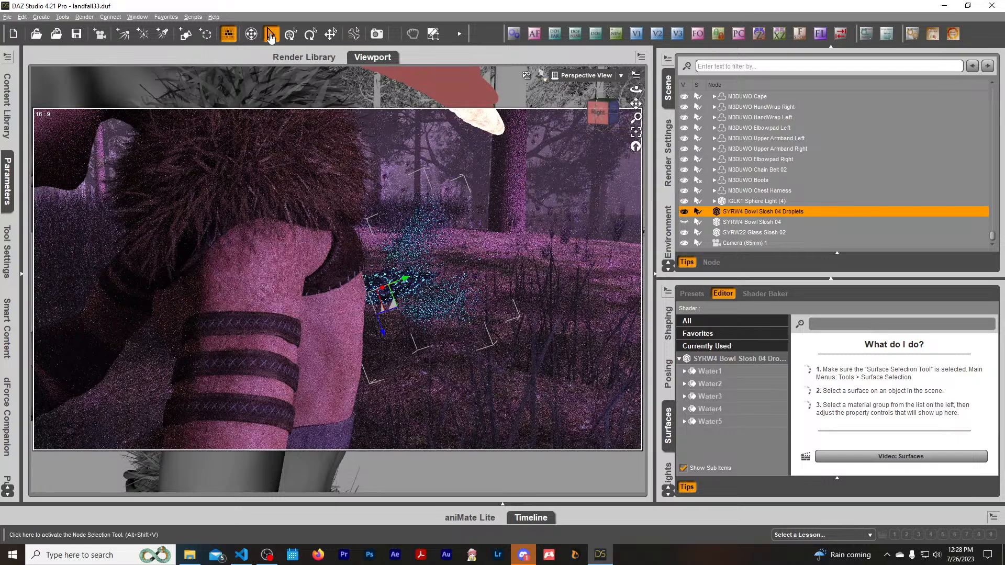
left_click(539, 76)
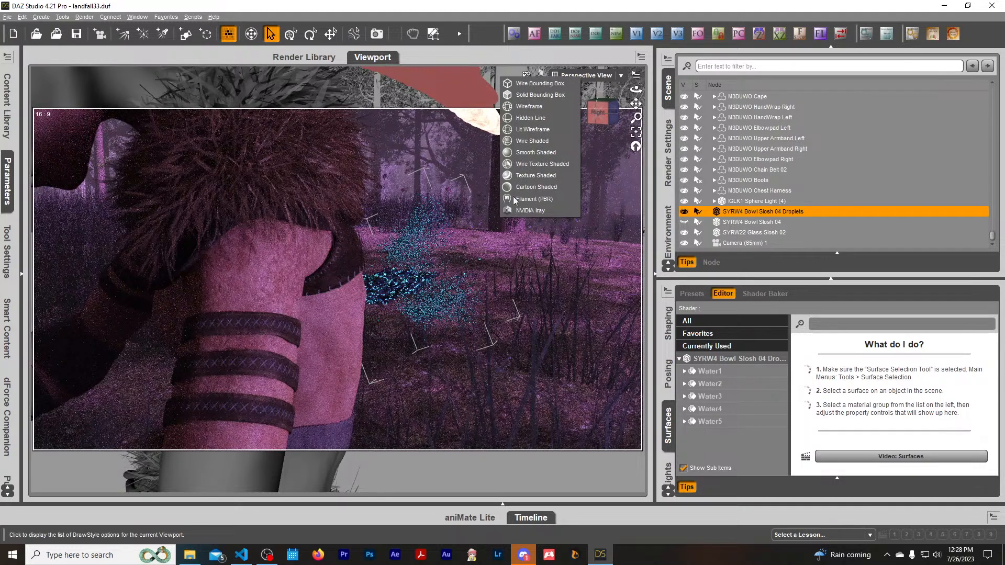
left_click(527, 176)
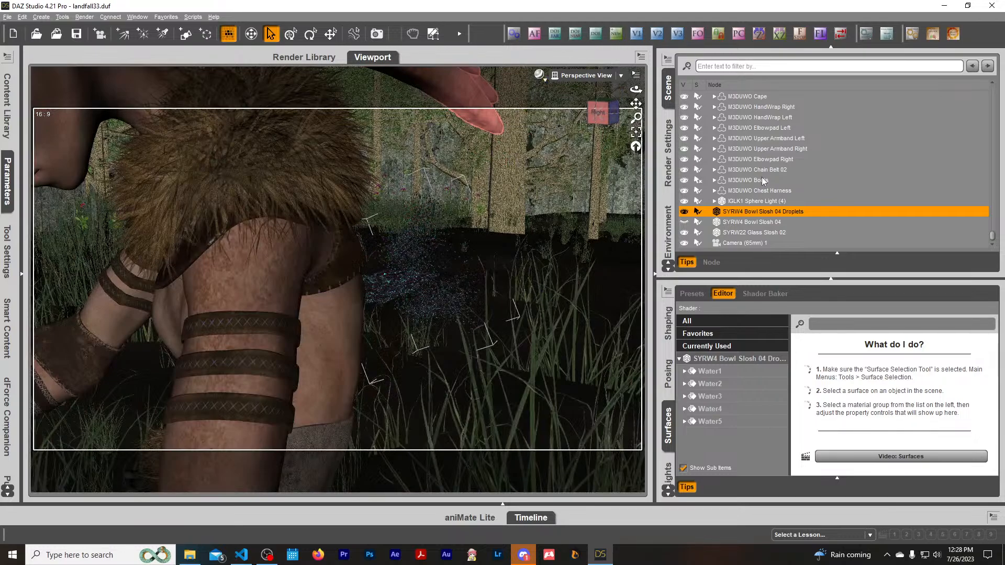
left_click(738, 244)
key("Delete")
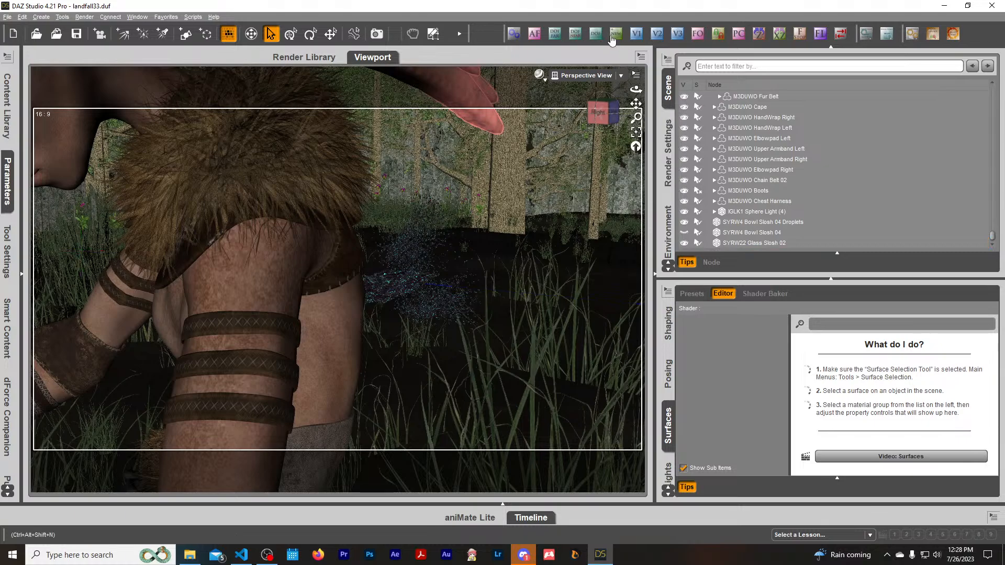
left_click(555, 34)
left_click(536, 287)
From a raised view of the character's right side, move SYRW4 Bowl Slosh 04 Droplets along their Z axis toward the splash.
left_click_drag(600, 121, 600, 162)
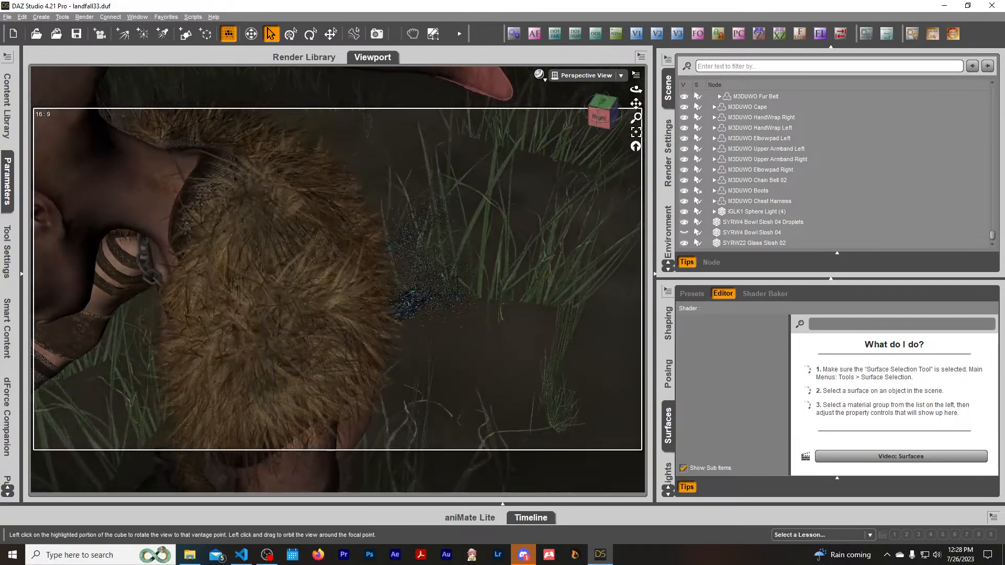
scroll(768, 210, "down", 1)
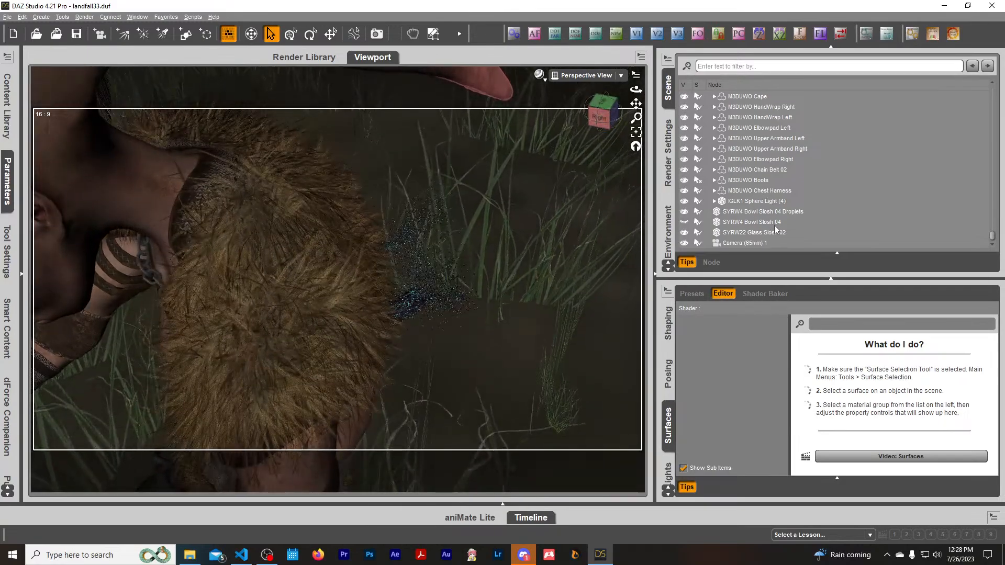
left_click(782, 212)
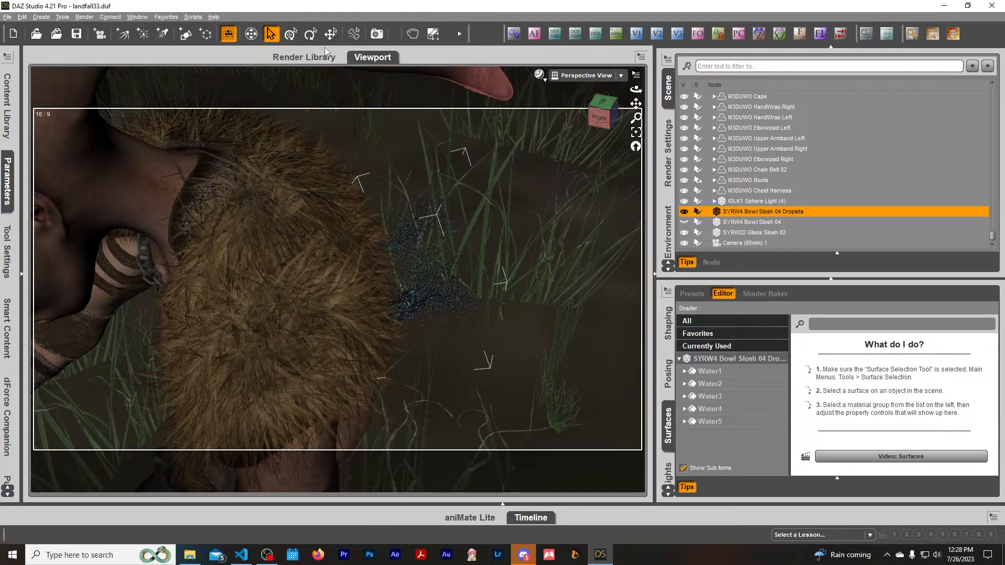
left_click(329, 35)
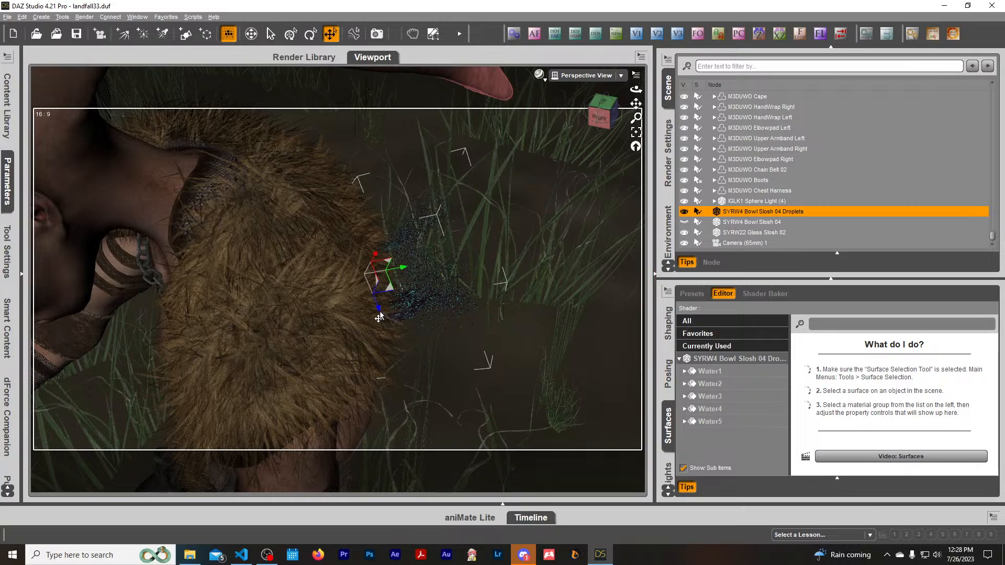
left_click_drag(378, 316, 438, 343)
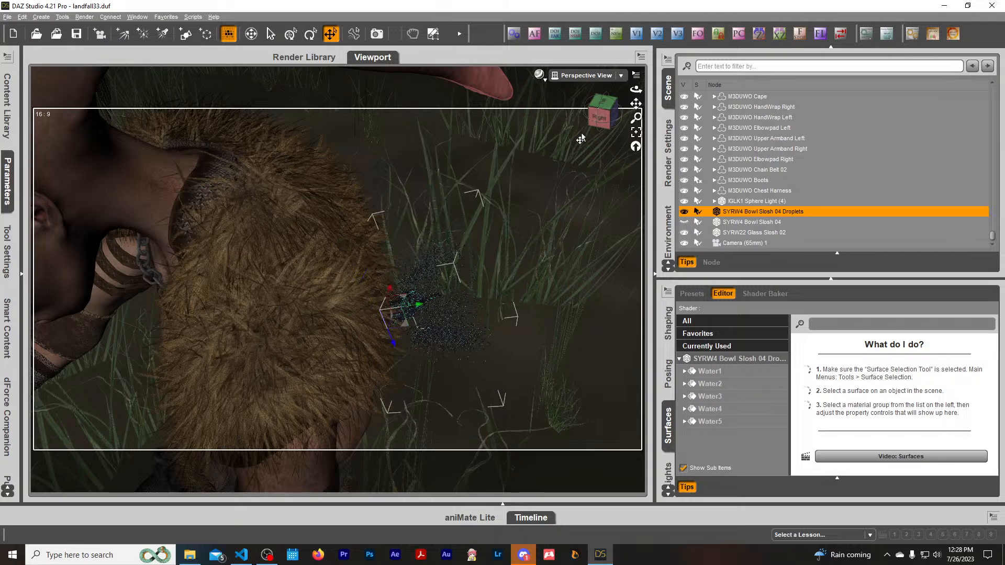
Viewing the character from behind, move the droplets up and sideways to line up with the splash at the back.
left_click(600, 116)
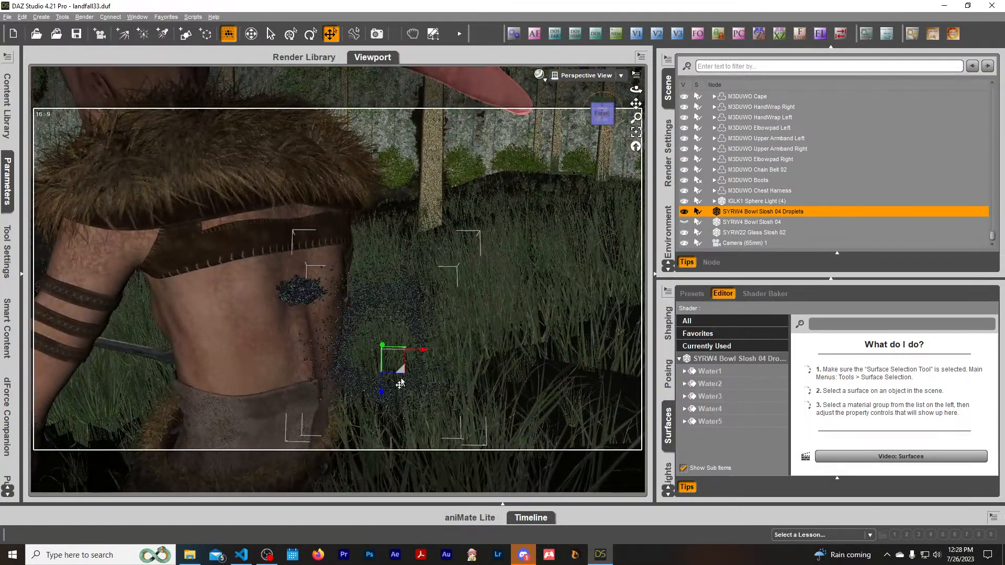
left_click_drag(397, 377, 317, 334)
left_click_drag(602, 116, 631, 128)
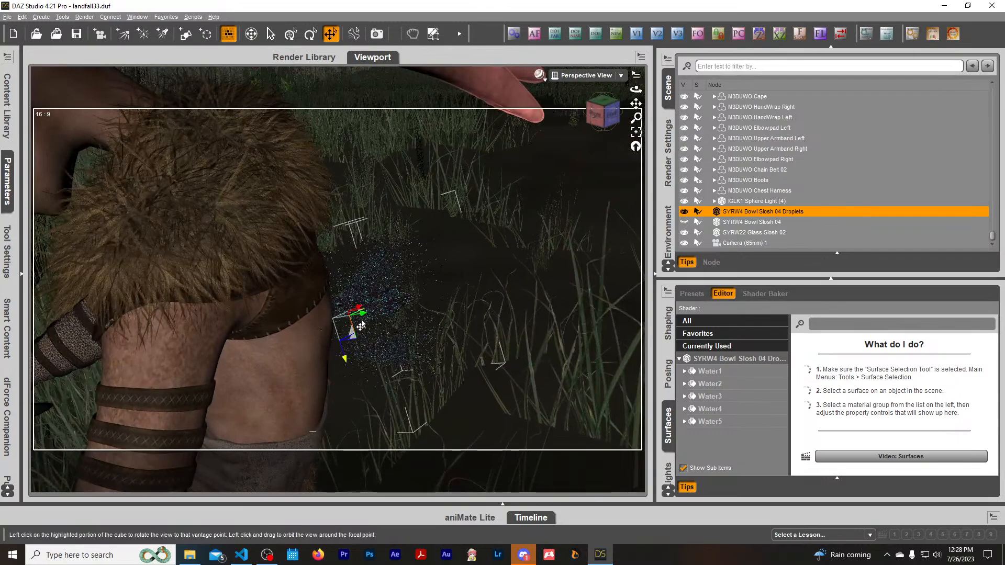
Shift the SYRW4 Bowl Slosh 04 Droplets sideways away from the character's back and view the figure from its right side.
left_click_drag(361, 320, 392, 316)
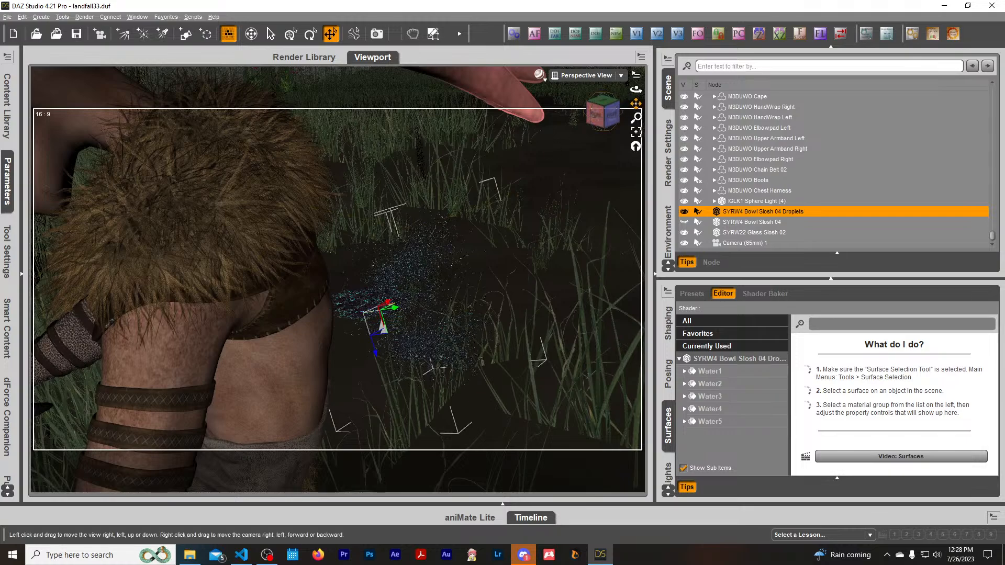
left_click_drag(635, 104, 601, 131)
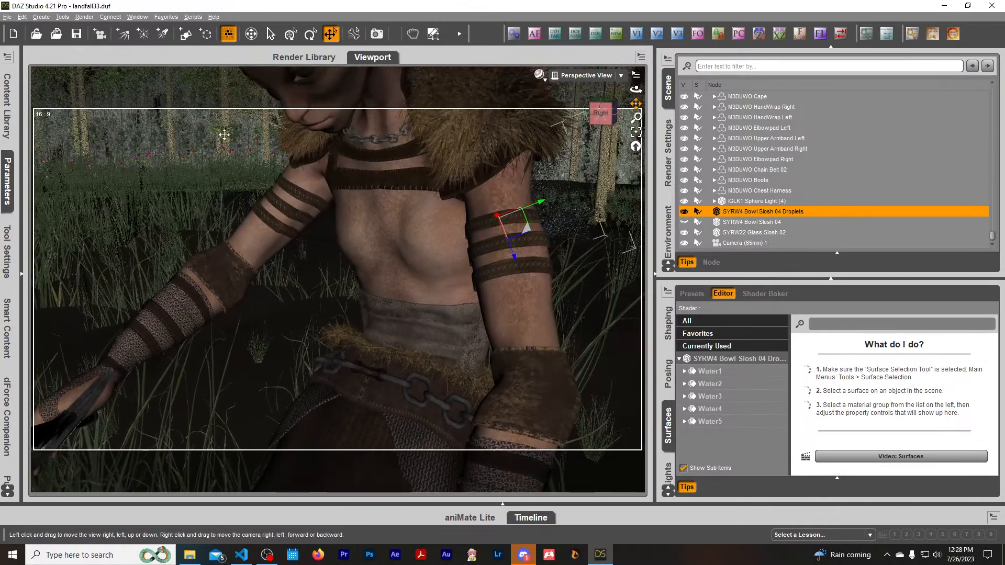
Search all installed Smart Content products for "puddle".
left_click(7, 180)
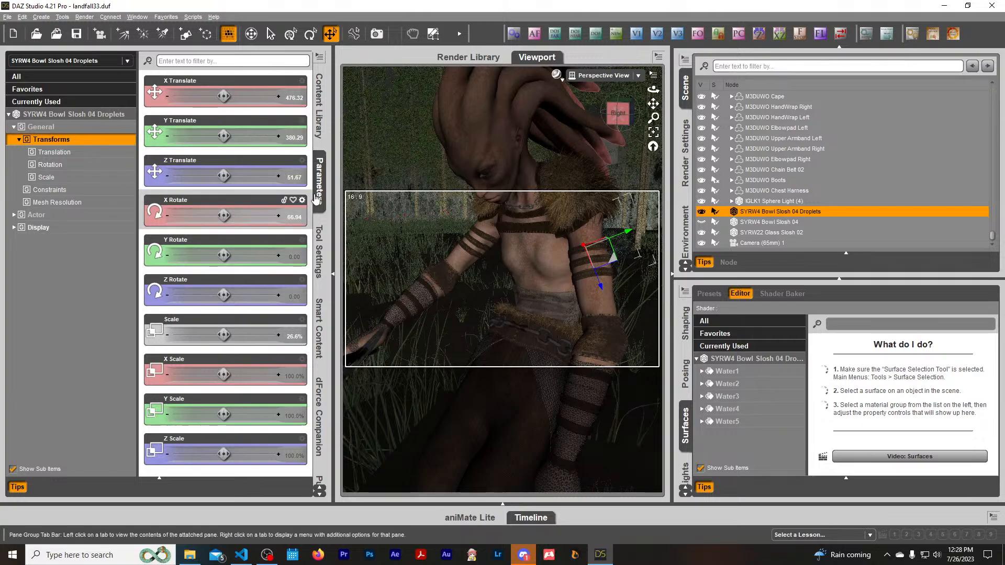
left_click(319, 328)
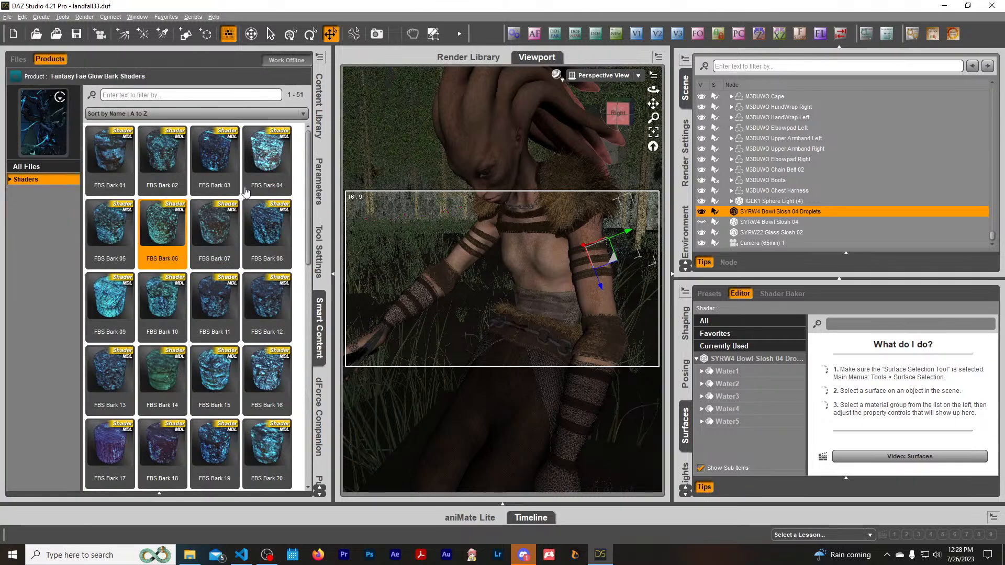
left_click(19, 78)
scroll(36, 107, "up", 13)
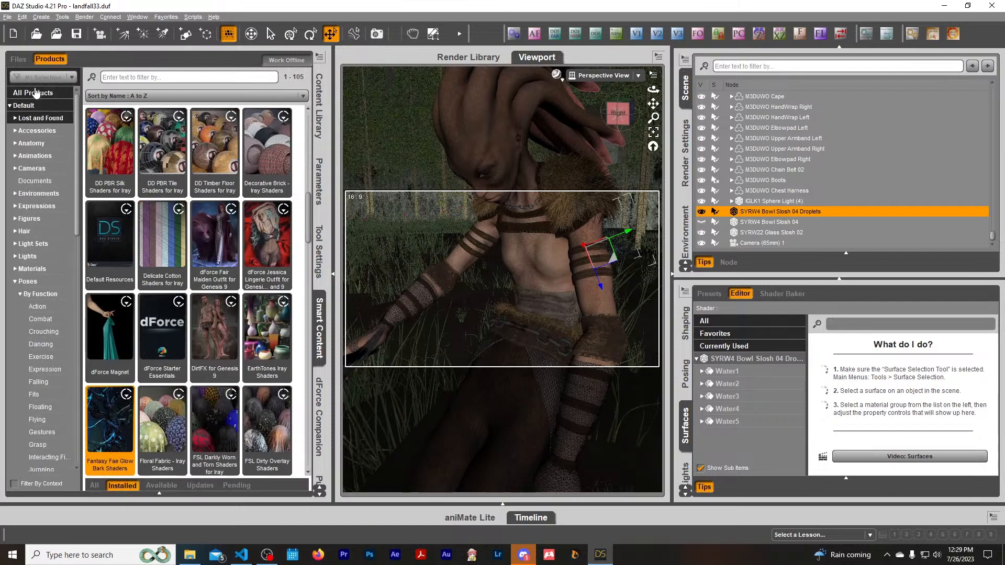
left_click(39, 97)
left_click(134, 77)
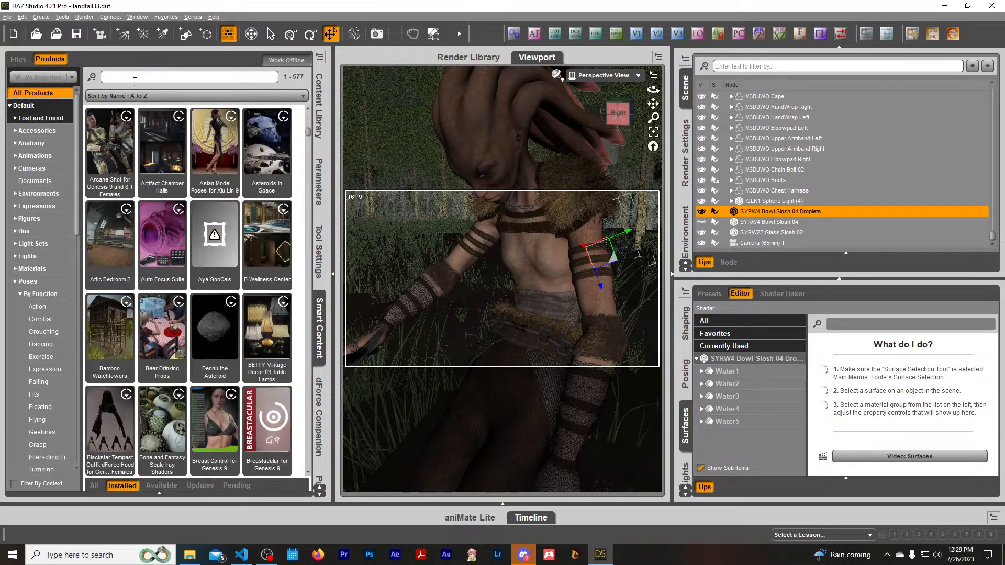
type("puddle")
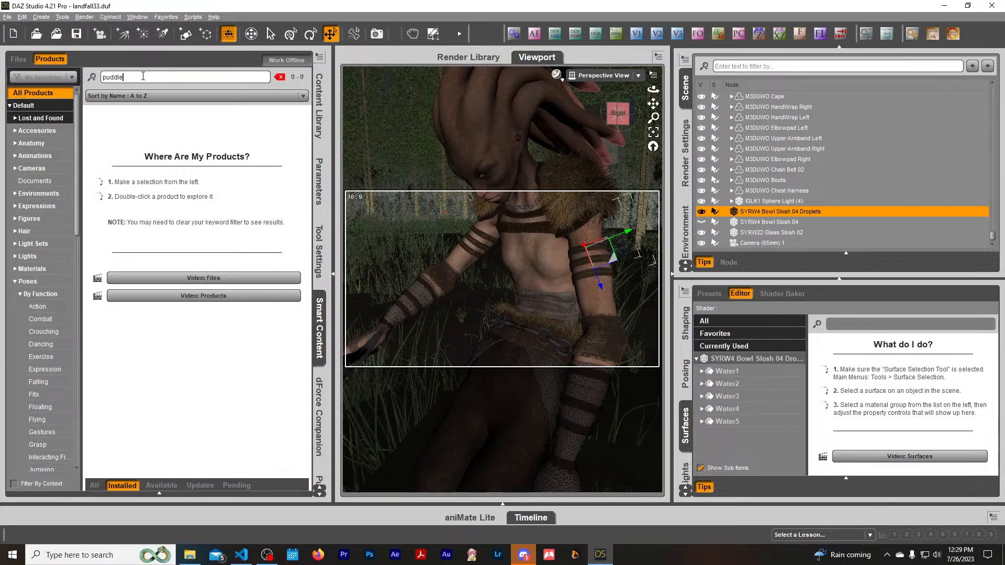
Search the installed products for "water" instead and look through the props of SY Rigged Water Iray 2022.
left_click_drag(143, 76, 52, 76)
key("BackSpace")
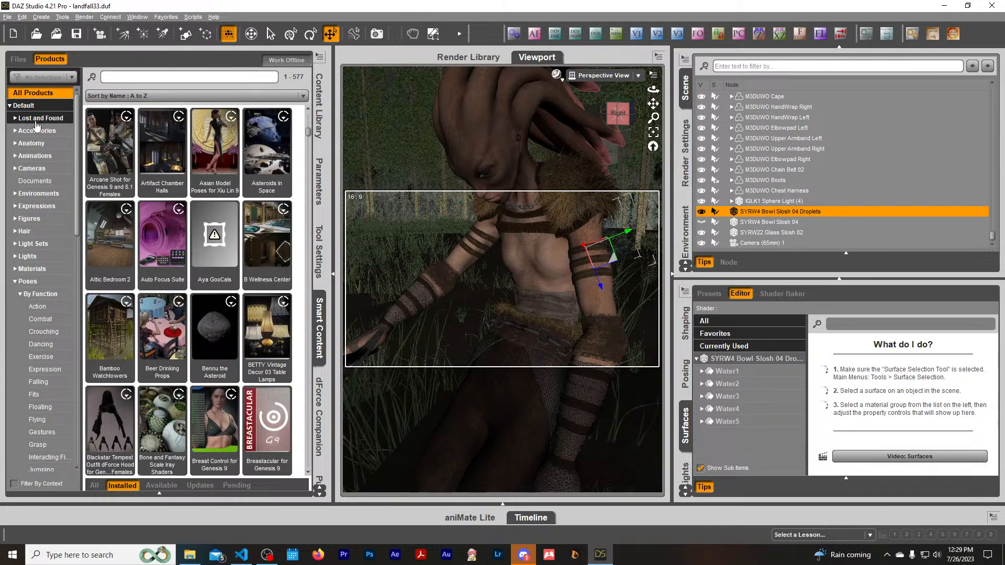
type("water")
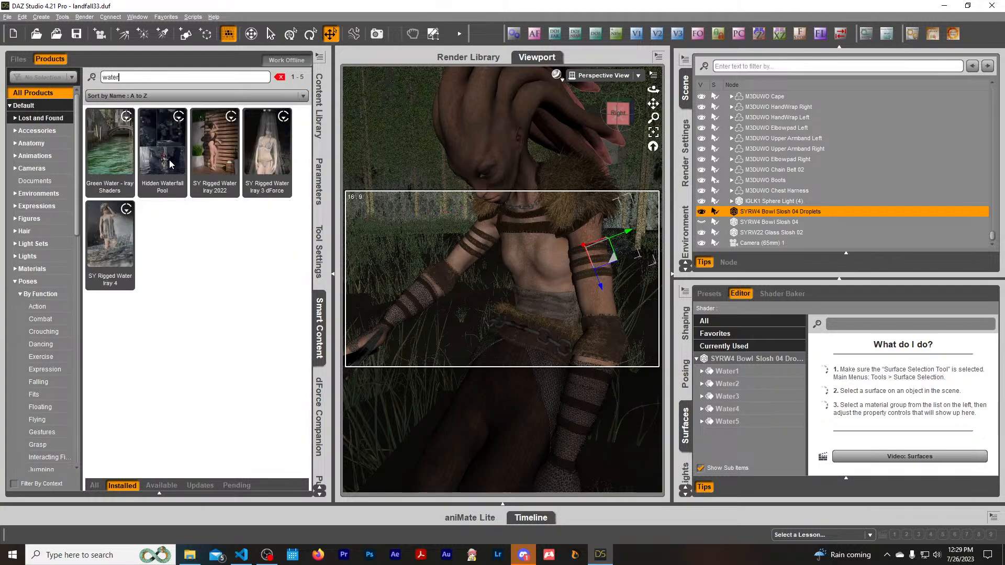
double_click(223, 156)
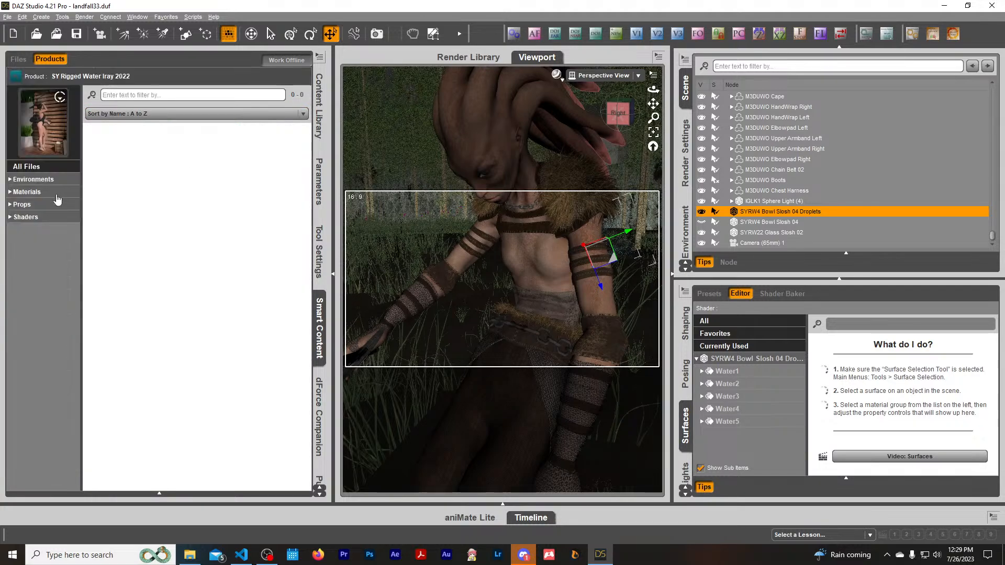
left_click(32, 204)
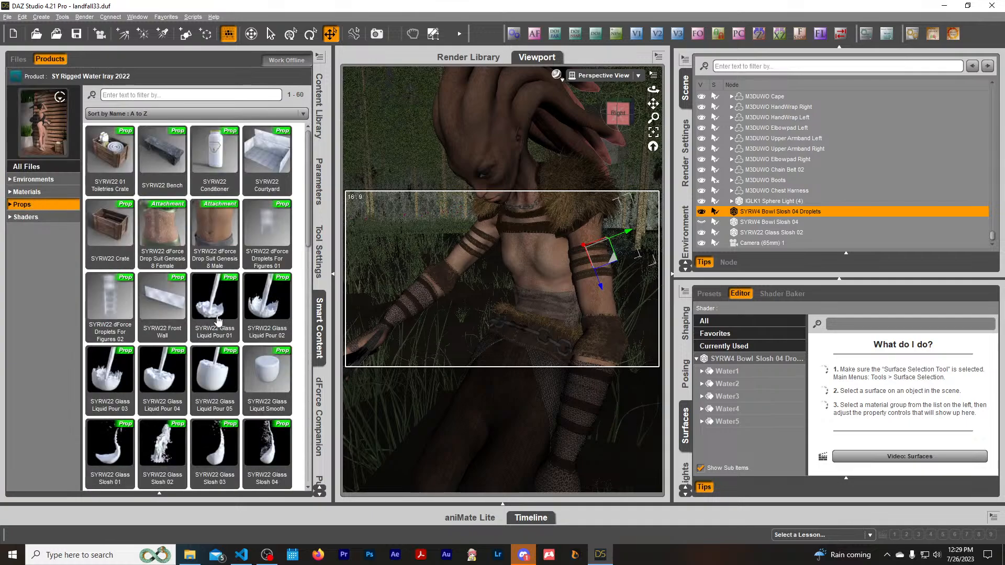
scroll(219, 320, "down", 8)
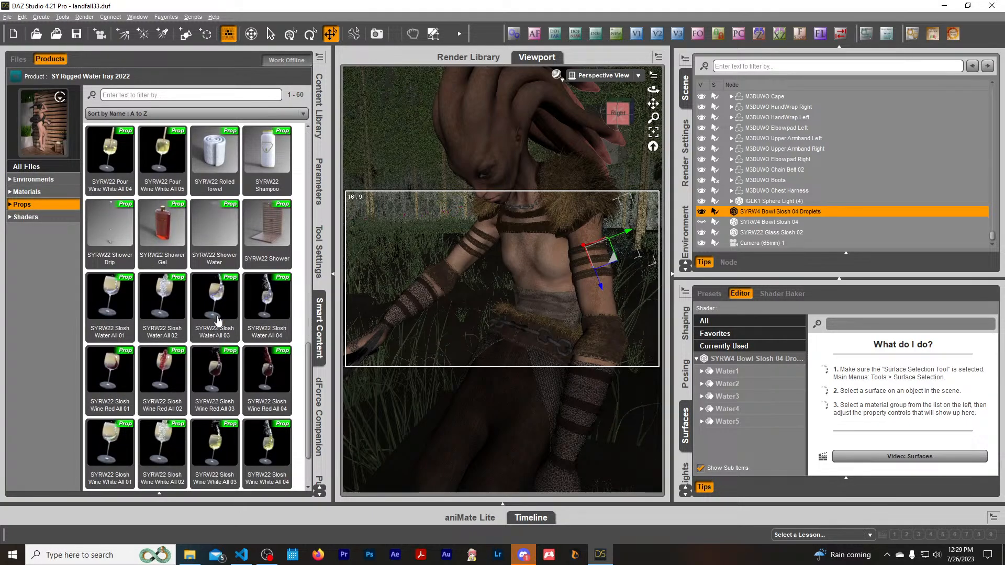
scroll(217, 321, "down", 2)
Look through the materials of the SY Rigged Water Iray 3 dForce product.
left_click(17, 77)
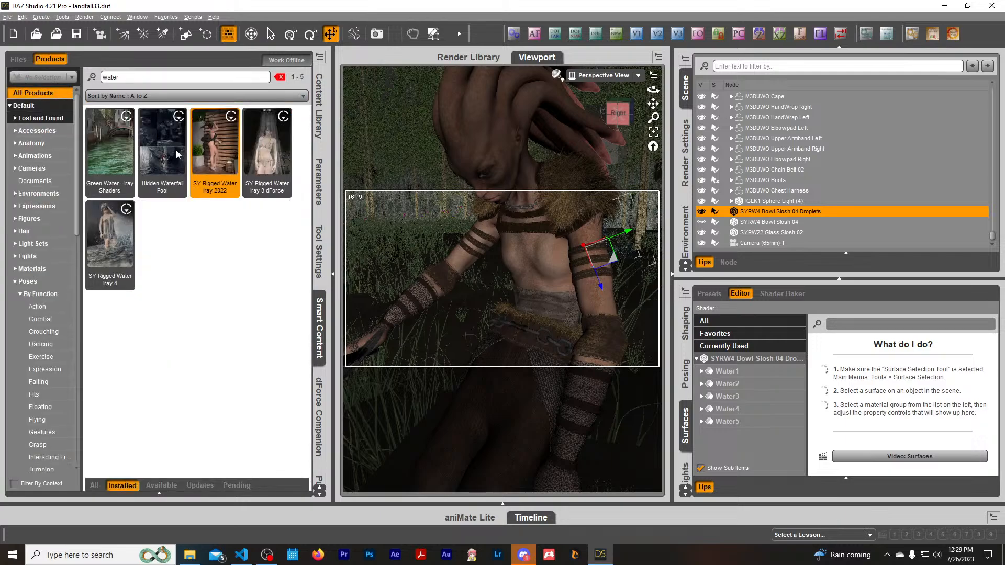
double_click(283, 146)
left_click(37, 197)
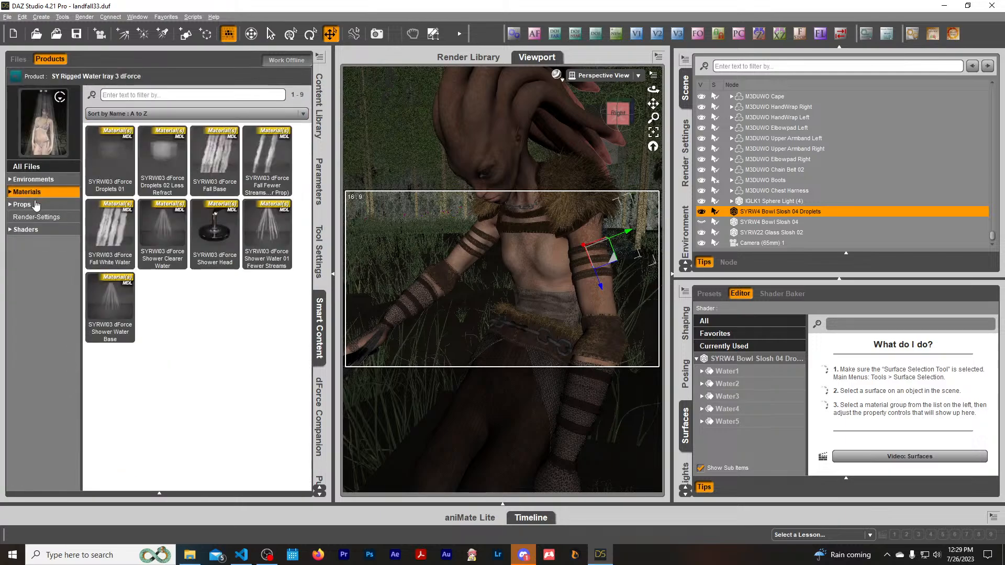
Look through the bowl, pitcher and stone basin slosh props of SY Rigged Water Iray 4.
left_click(17, 78)
double_click(112, 231)
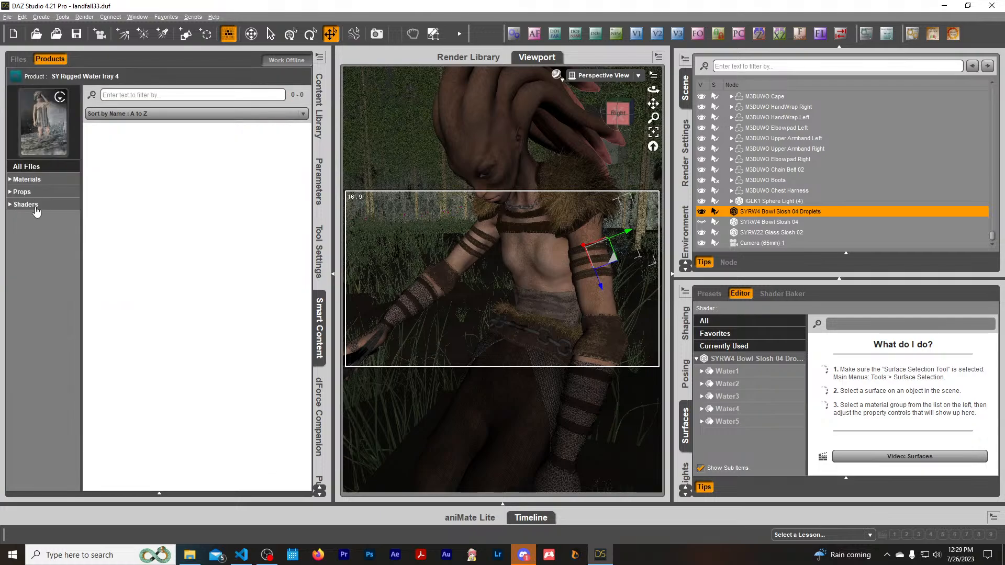
left_click(23, 193)
mouse_move(197, 249)
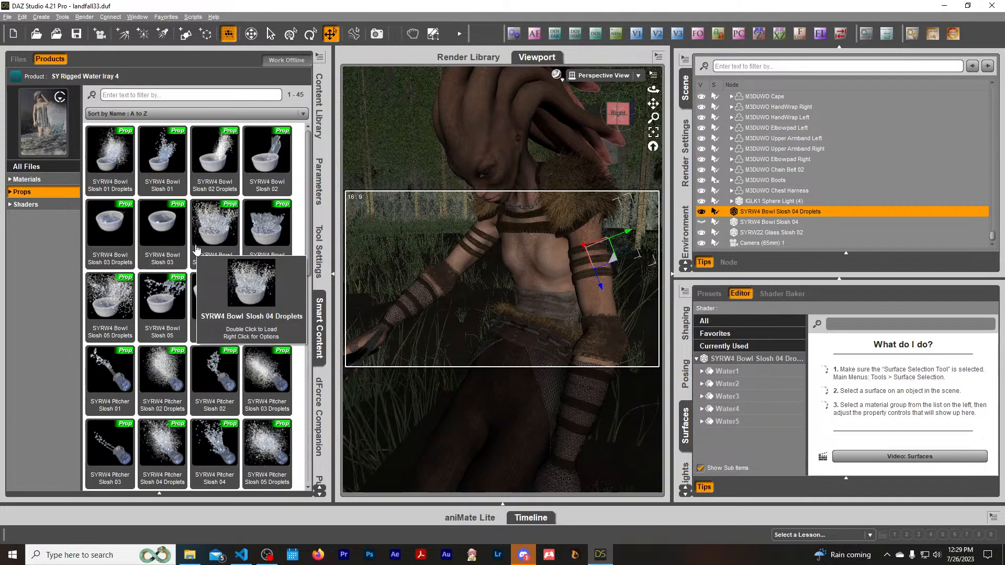
mouse_move(168, 159)
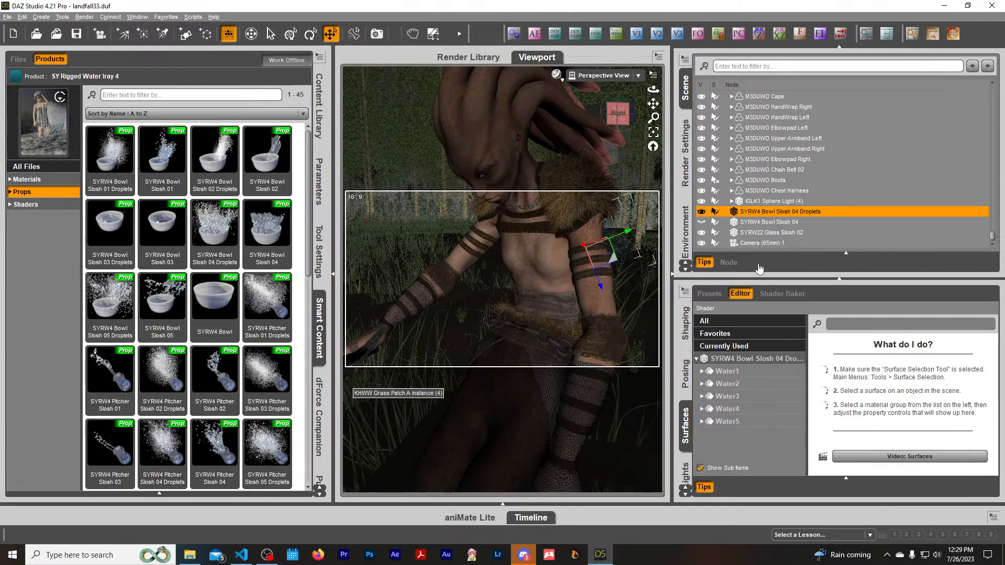
scroll(222, 290, "down", 5)
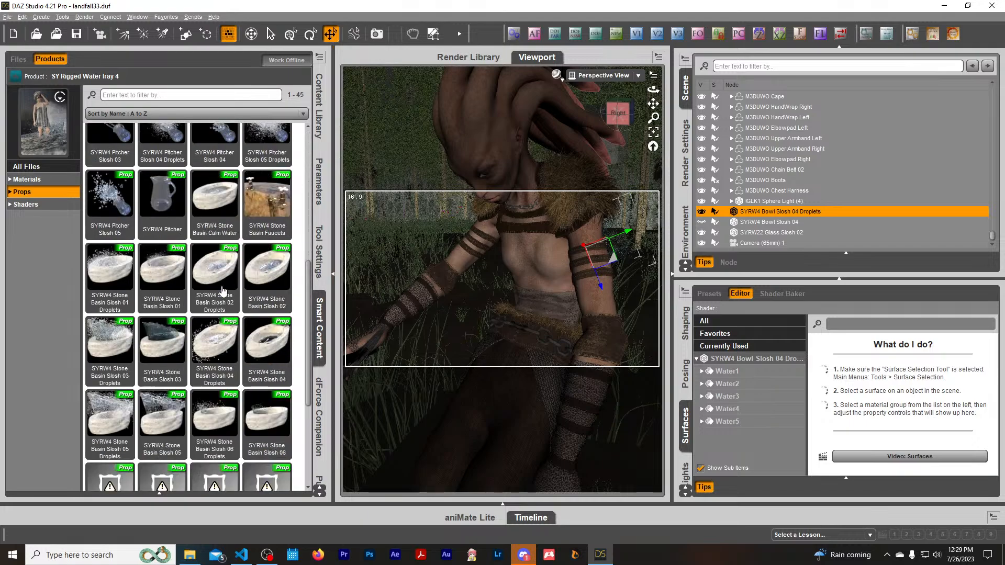
scroll(222, 290, "down", 1)
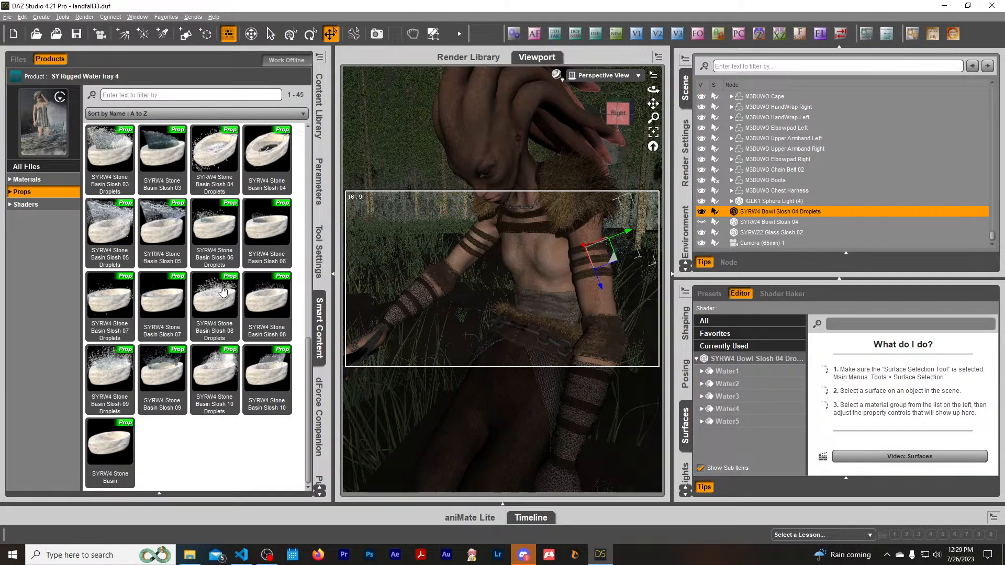
scroll(223, 291, "up", 6)
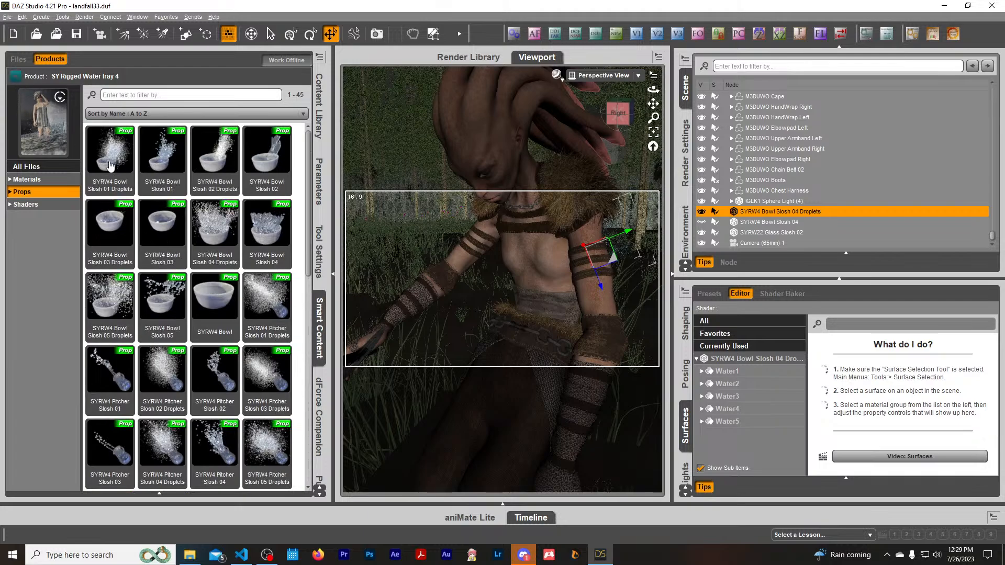
mouse_move(267, 185)
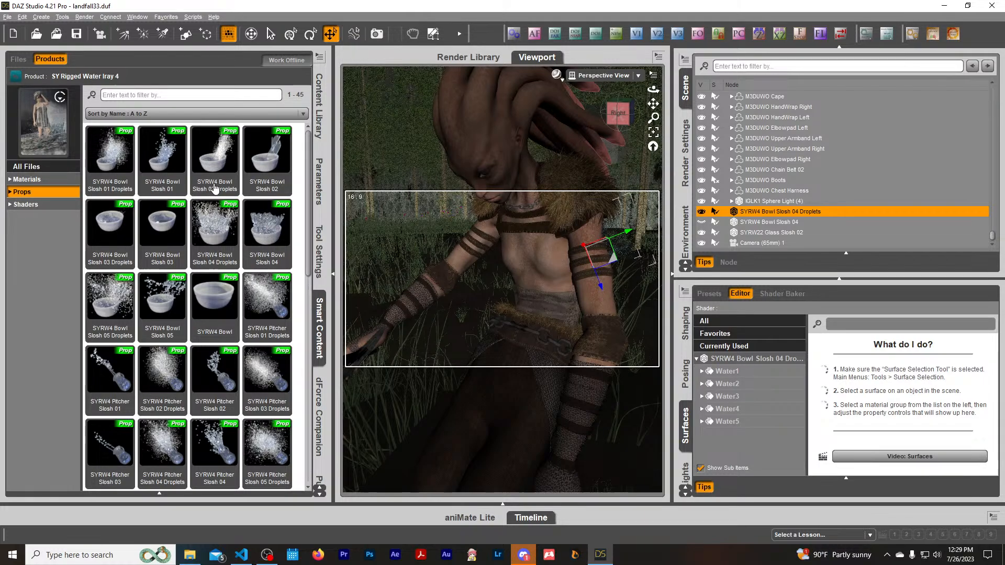
Check the props of the Hidden Waterfall Pool product, then return to the product list and clear the "water" filter.
left_click(15, 78)
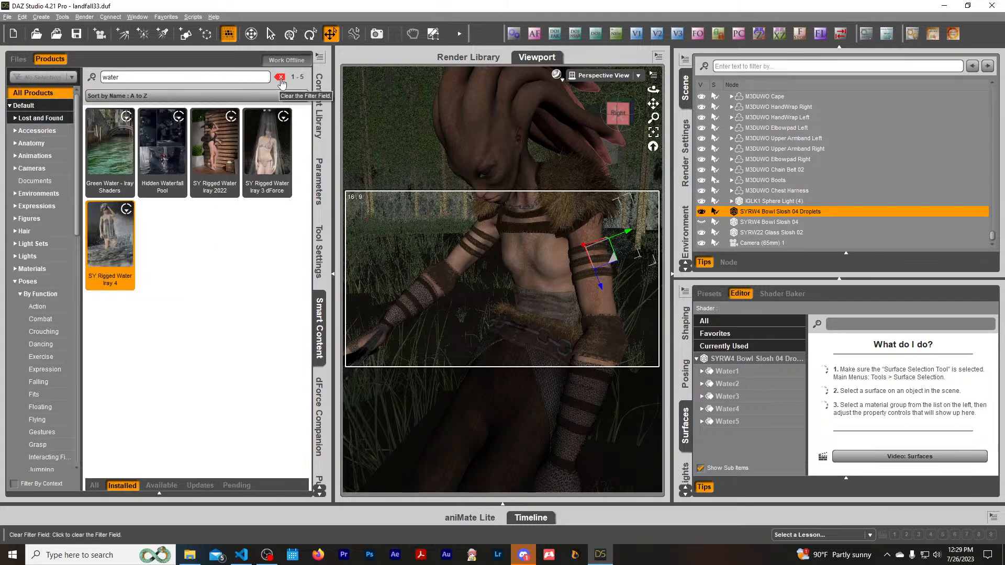
left_click(171, 133)
left_click(30, 193)
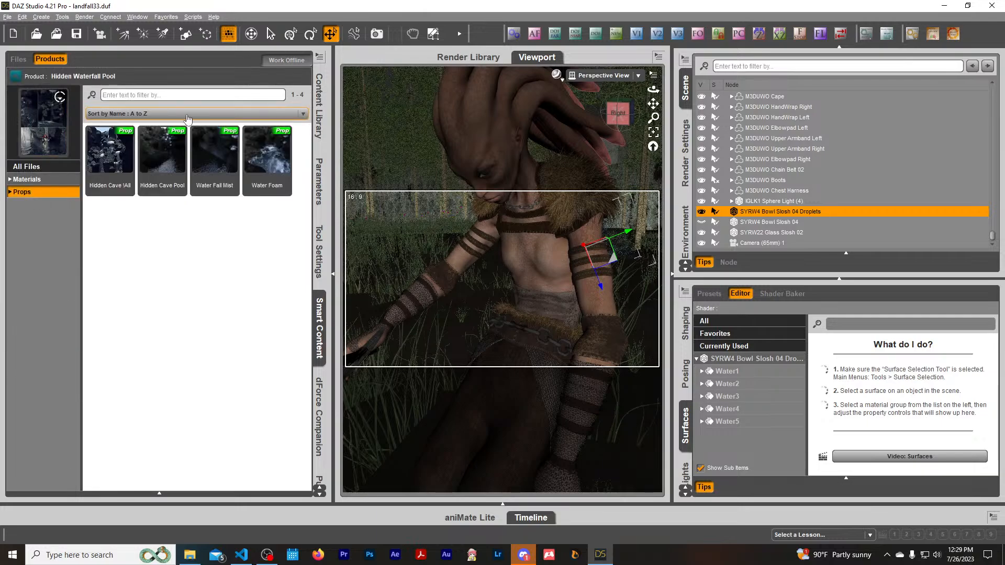
left_click(19, 75)
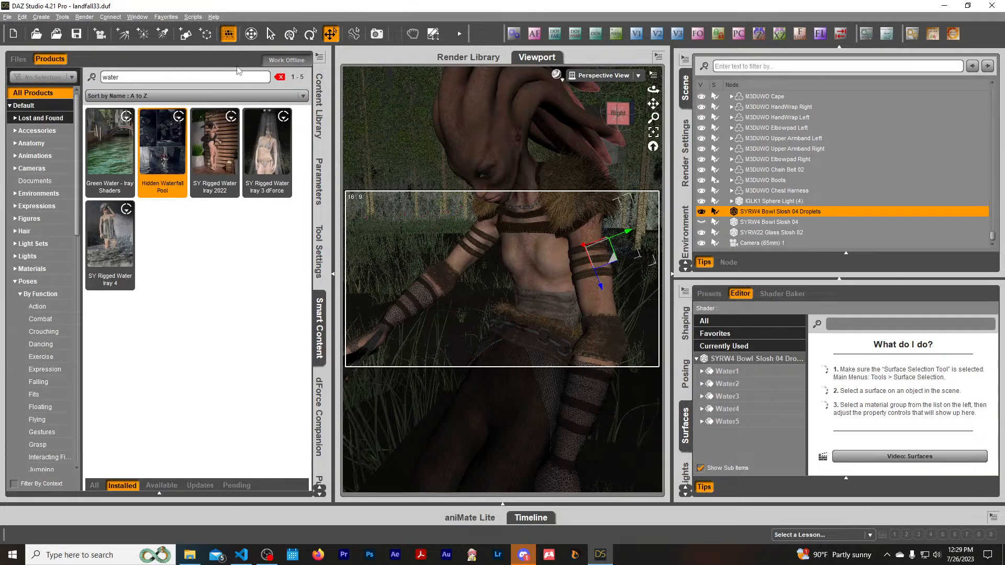
left_click(277, 76)
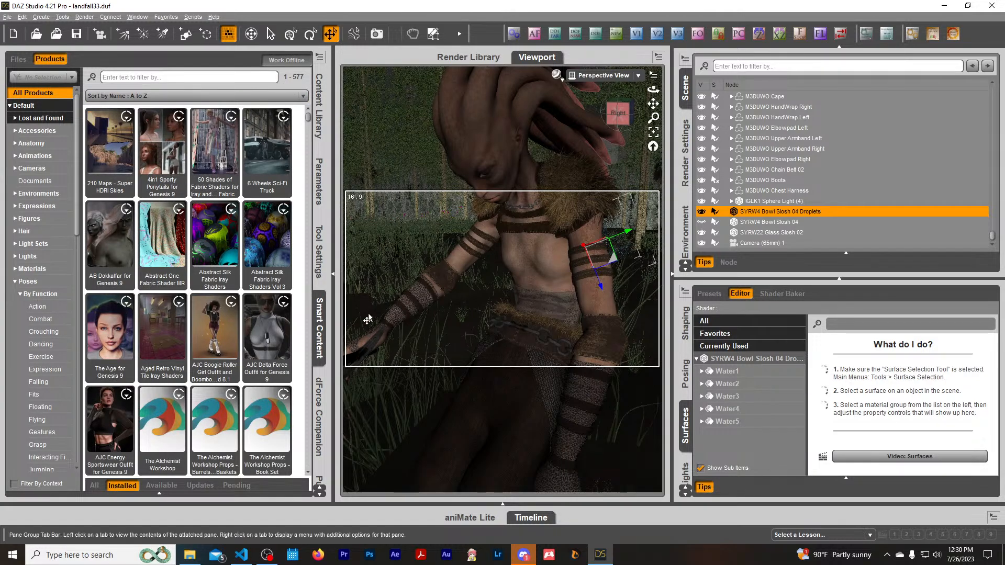
In the Content Library, expand My DAZ 3D Library and its 3RD PARTY folder and check the first subfolder.
left_click(320, 184)
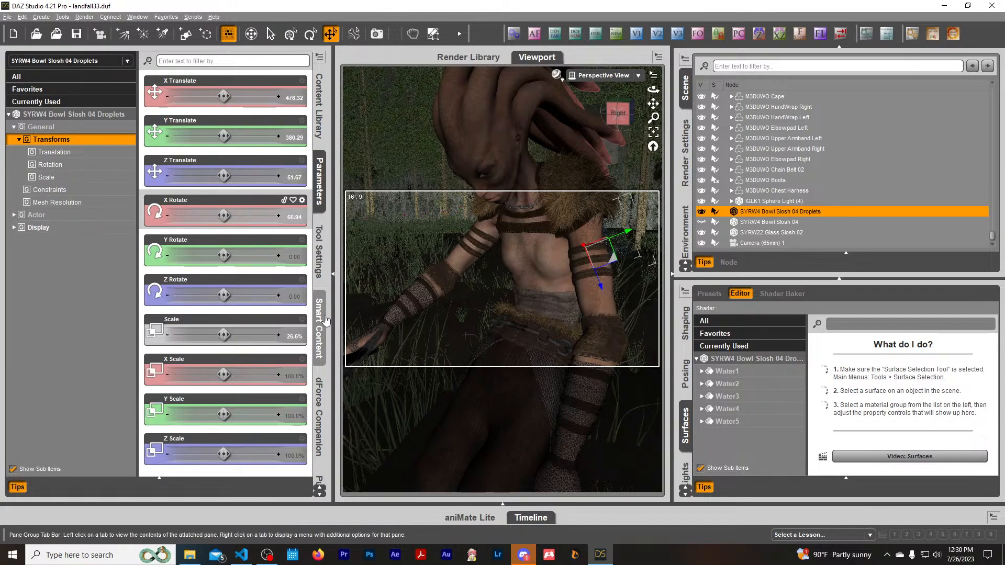
left_click(319, 105)
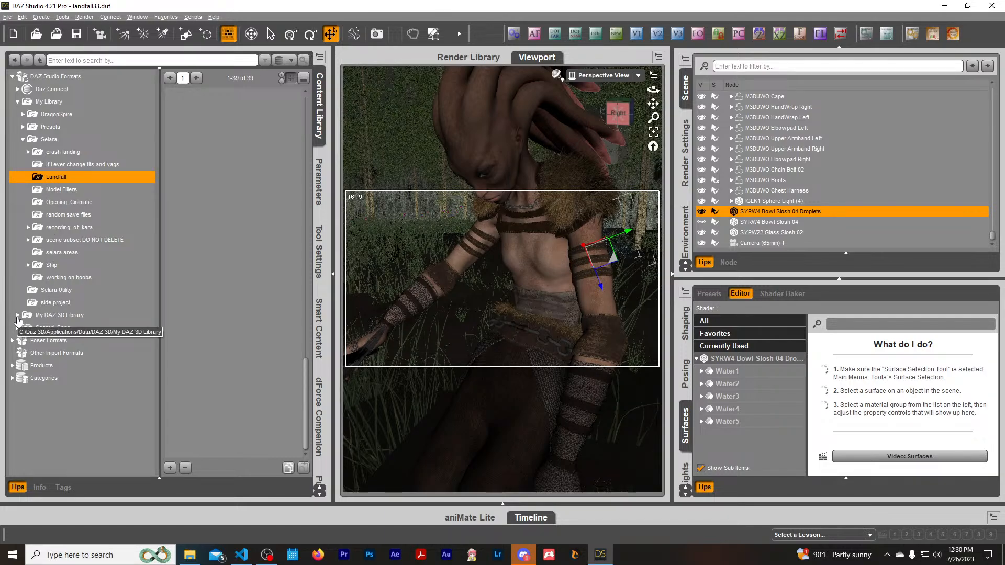
left_click(17, 316)
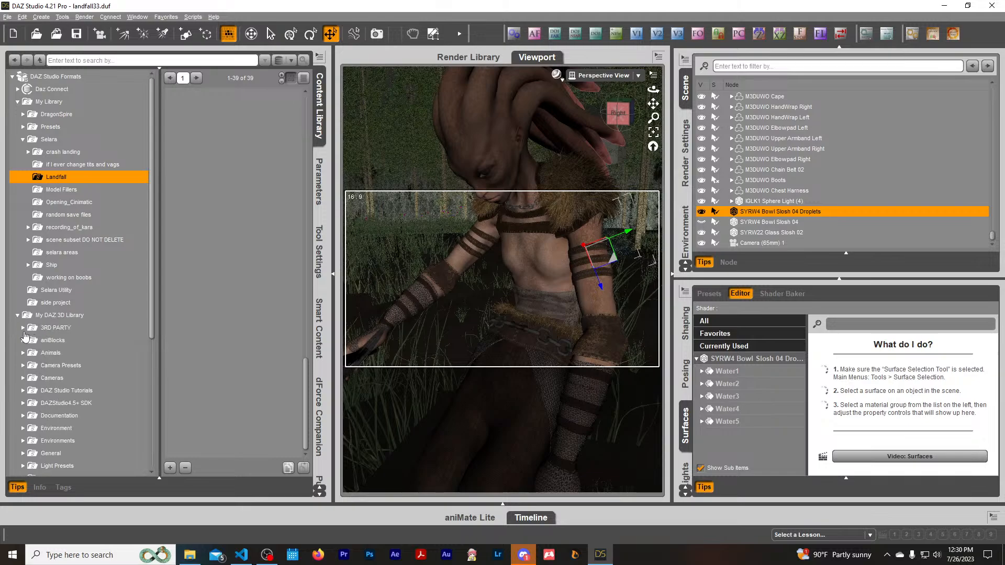
left_click(23, 328)
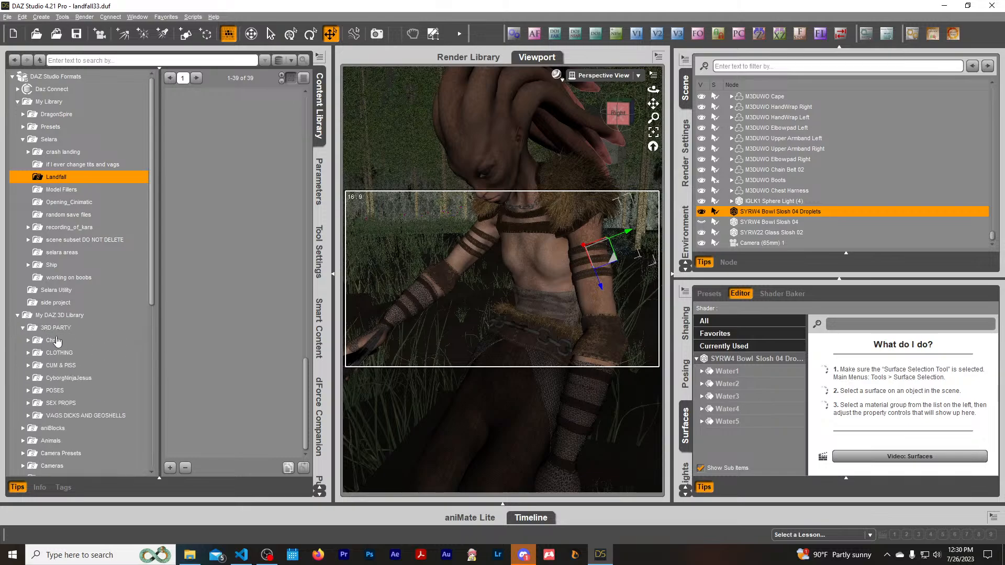
scroll(63, 345, "down", 1)
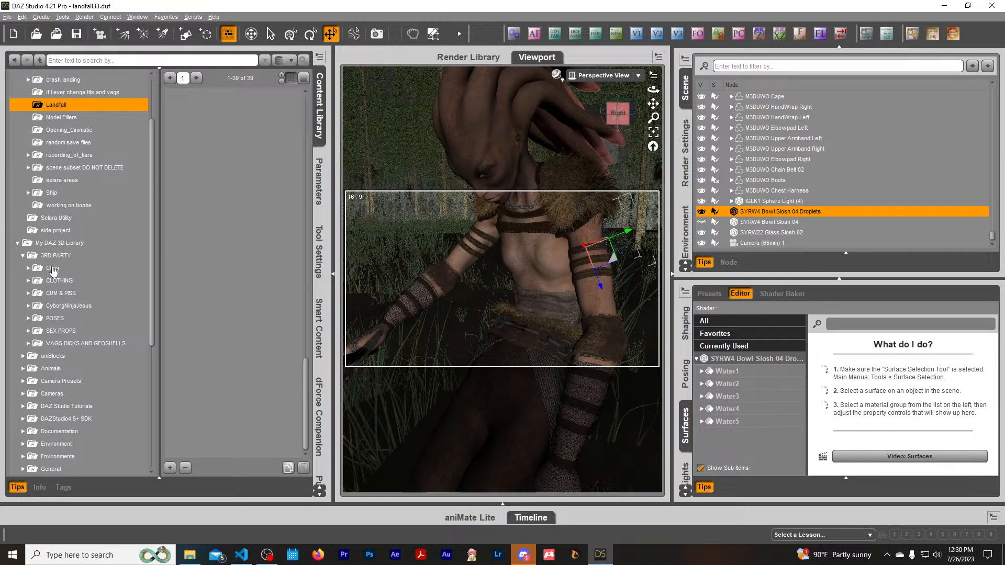
left_click(53, 268)
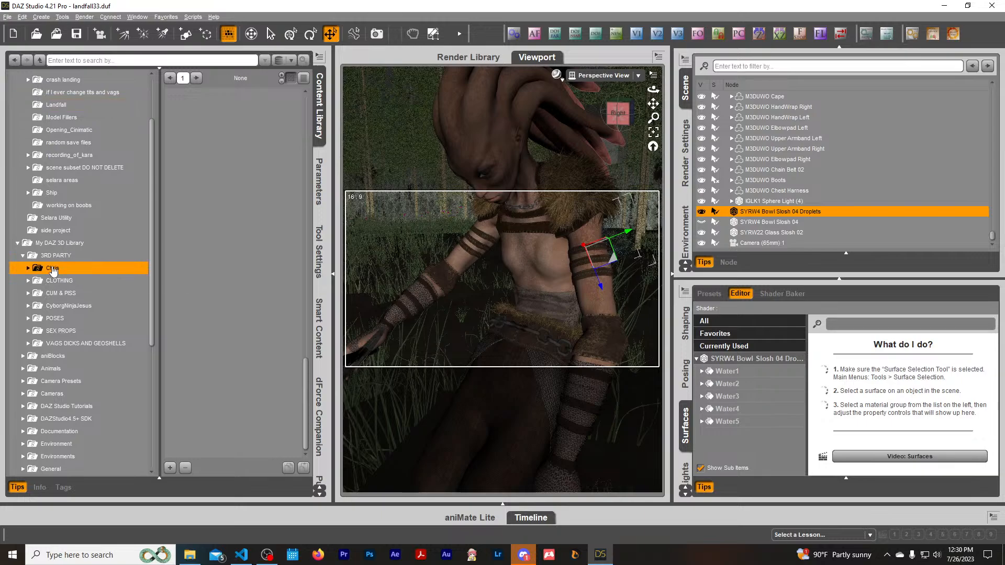
Look through the db xxx and DeepSpace3D folders of the third-party fluids and expand the Pushee-Ri Wet Kit folder.
double_click(66, 297)
left_click(68, 318)
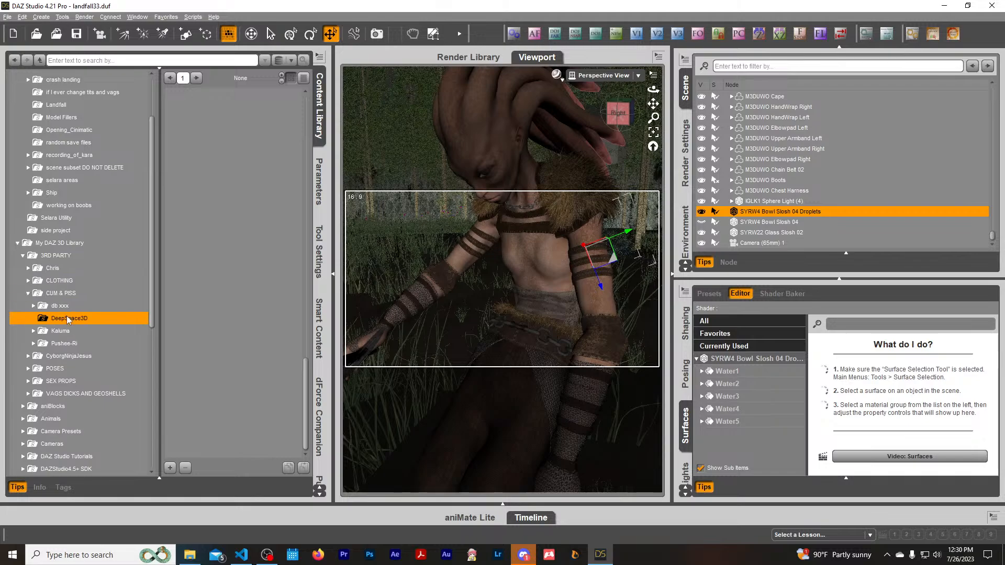
double_click(65, 307)
left_click(90, 319)
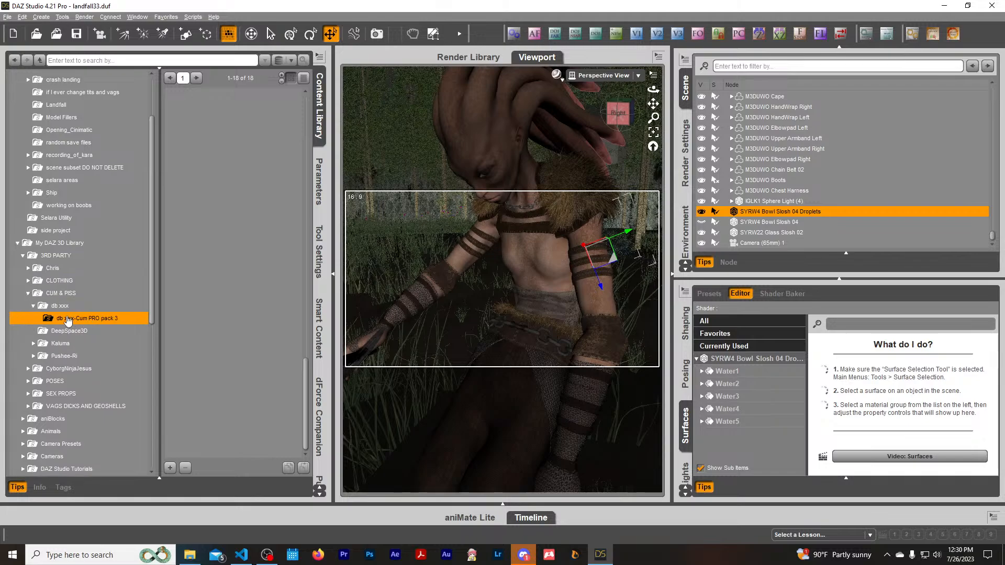
left_click(68, 331)
scroll(64, 271, "down", 3)
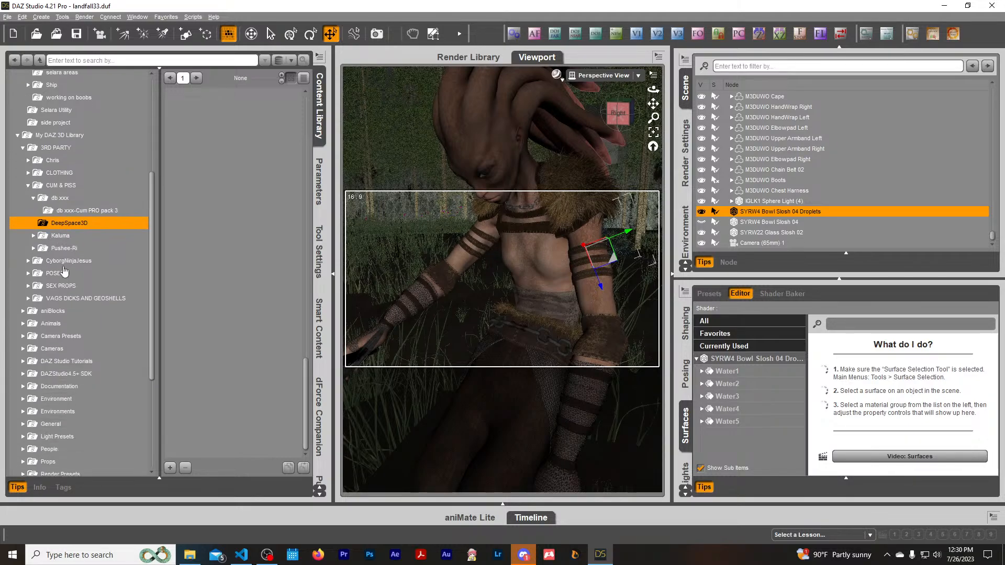
double_click(64, 248)
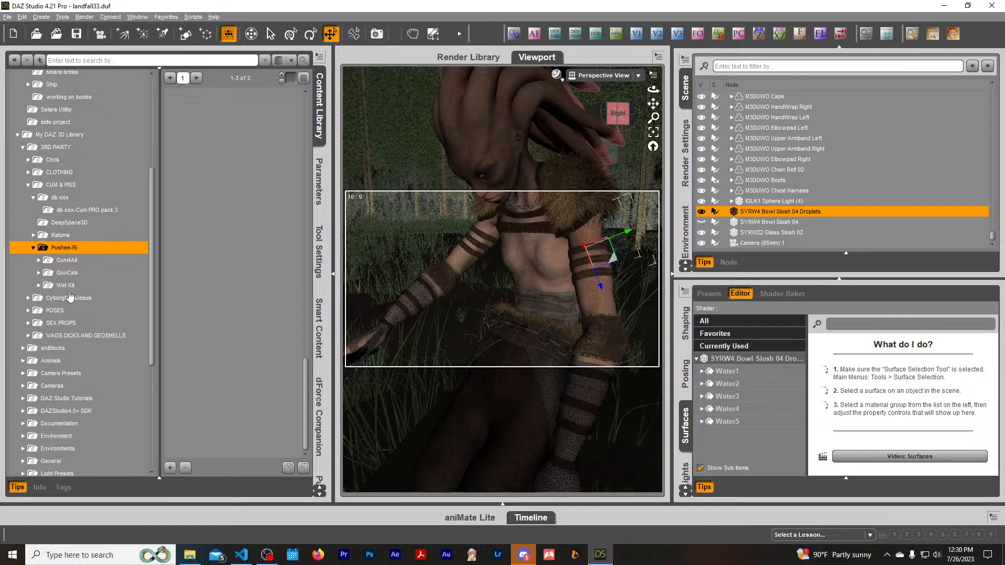
double_click(67, 286)
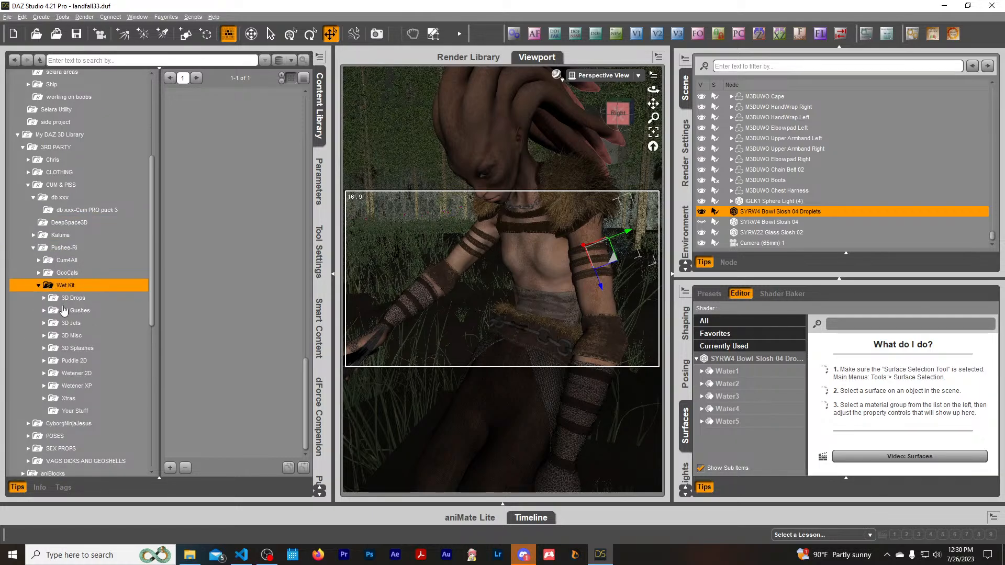
Check the Wet Kit's 3D Drops props, load the Puddle prop from Puddle 2D and select WK Puddle in the scene.
left_click(79, 299)
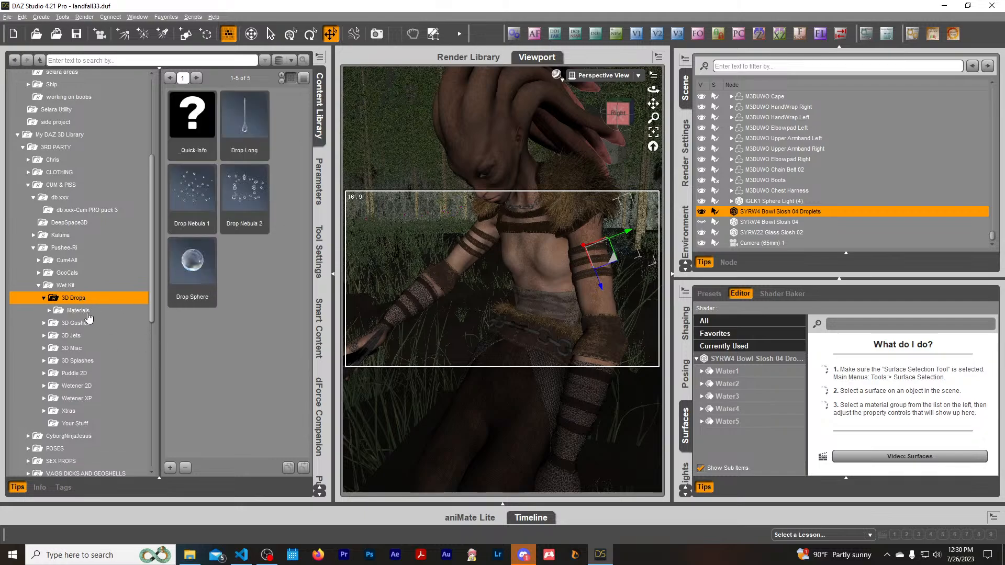
left_click(77, 311)
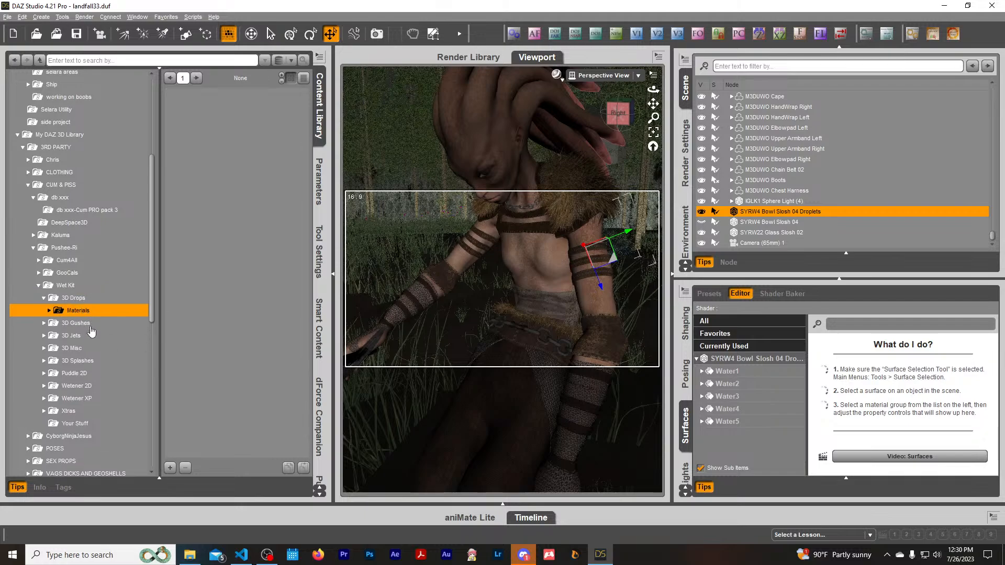
left_click(84, 374)
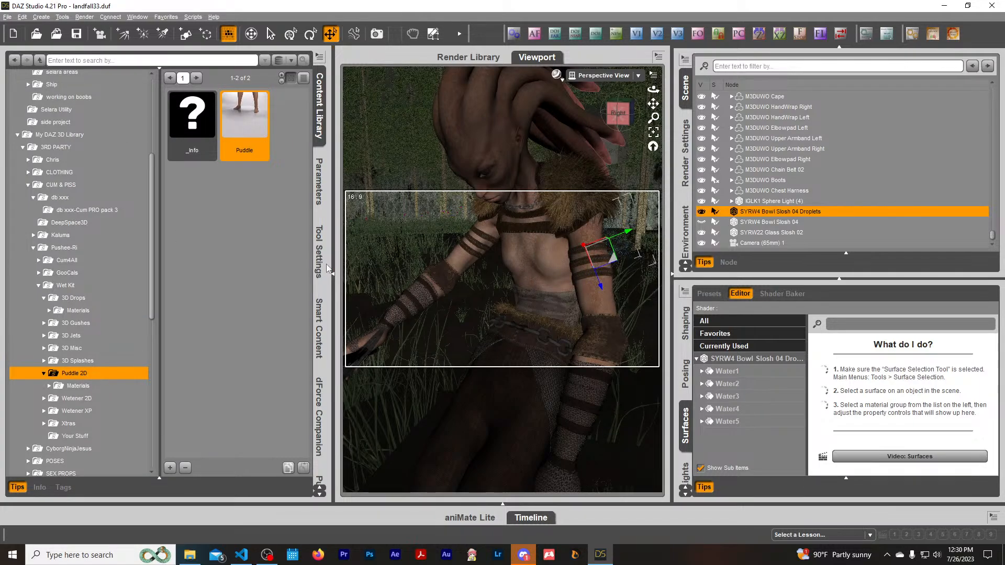
left_click(320, 329)
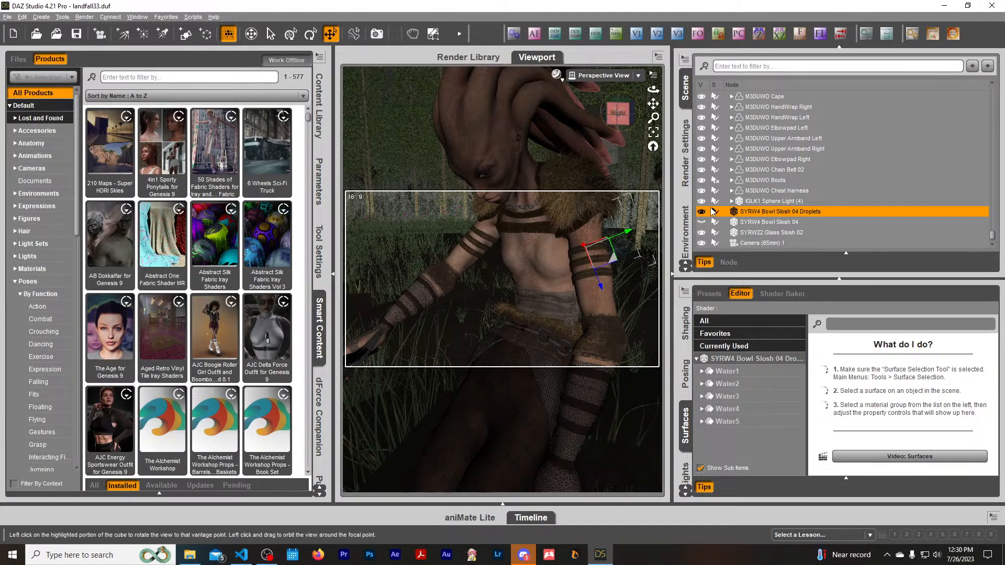
scroll(808, 212, "down", 1)
left_click(767, 243)
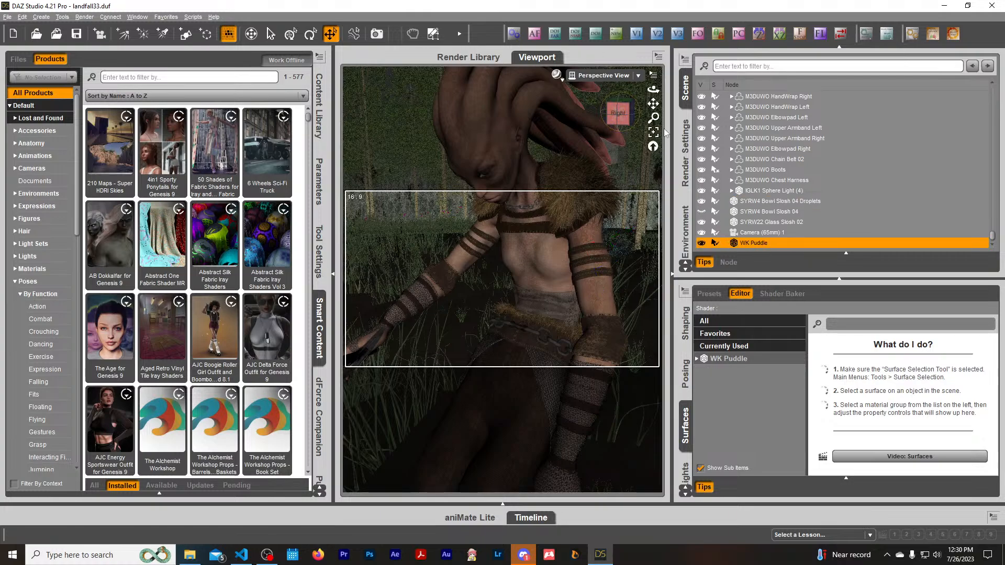
Move the puddle across the scene to the character and raise it to about shoulder height.
left_click(618, 113)
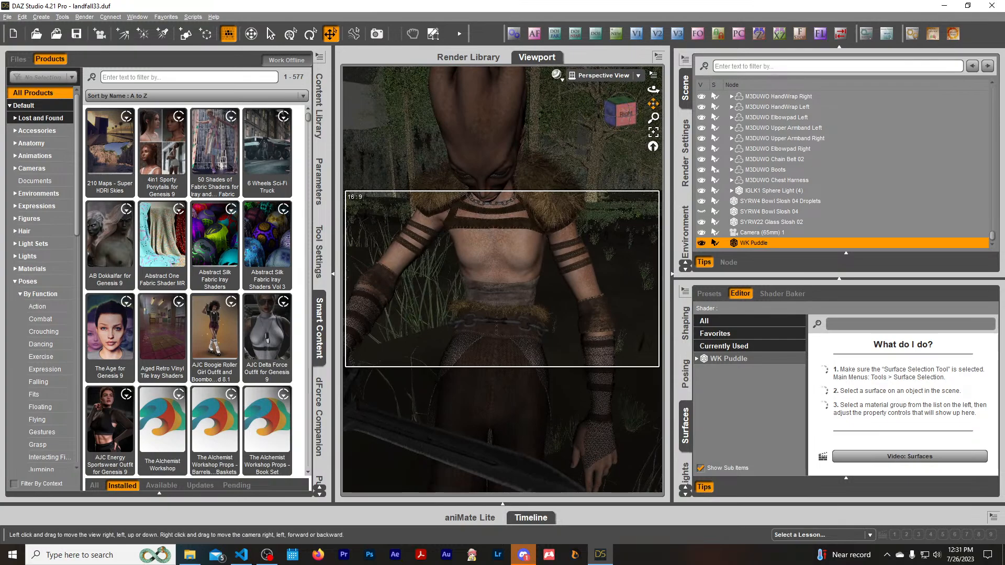
left_click_drag(653, 104, 554, 105)
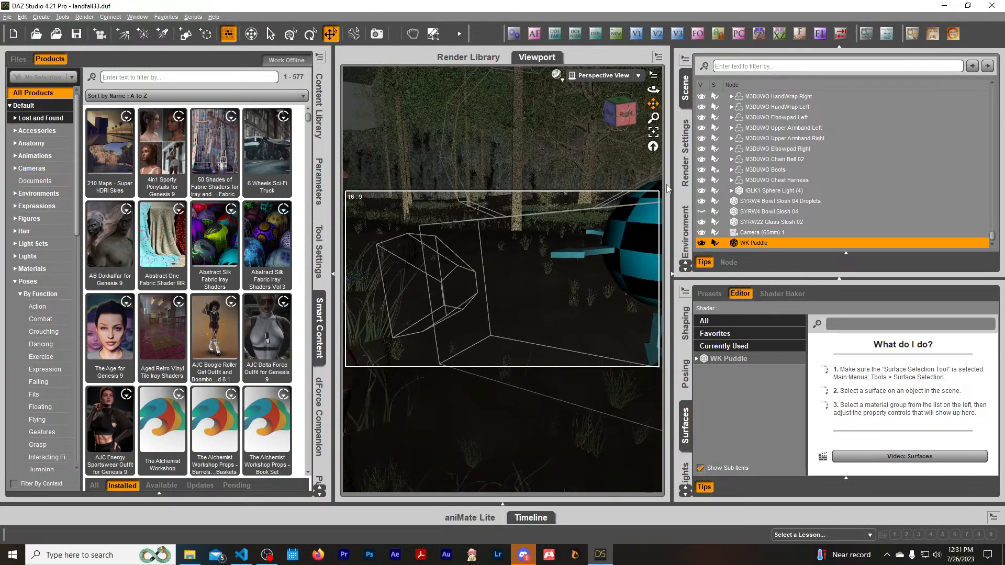
left_click_drag(629, 119, 720, 119)
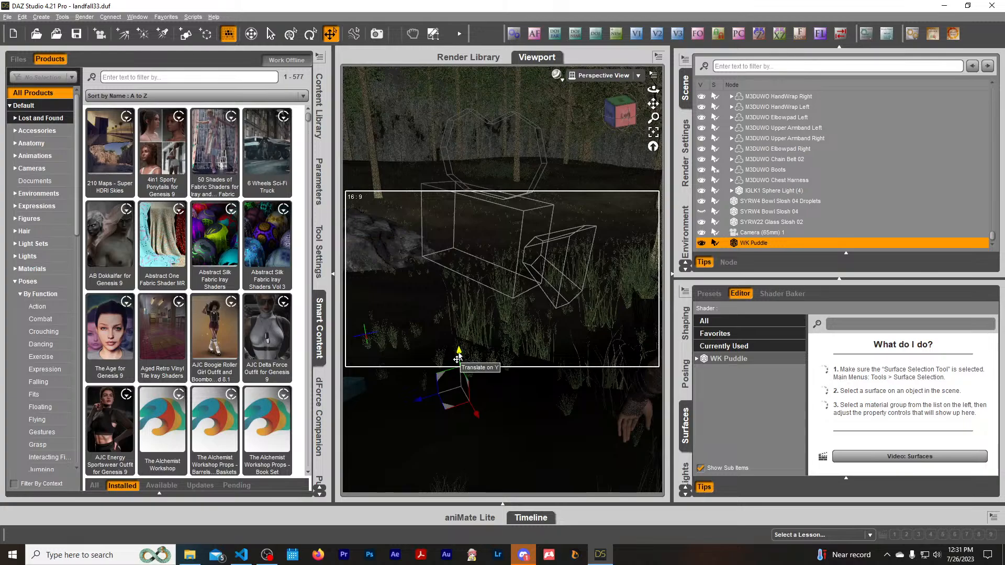
left_click_drag(458, 358, 575, 345)
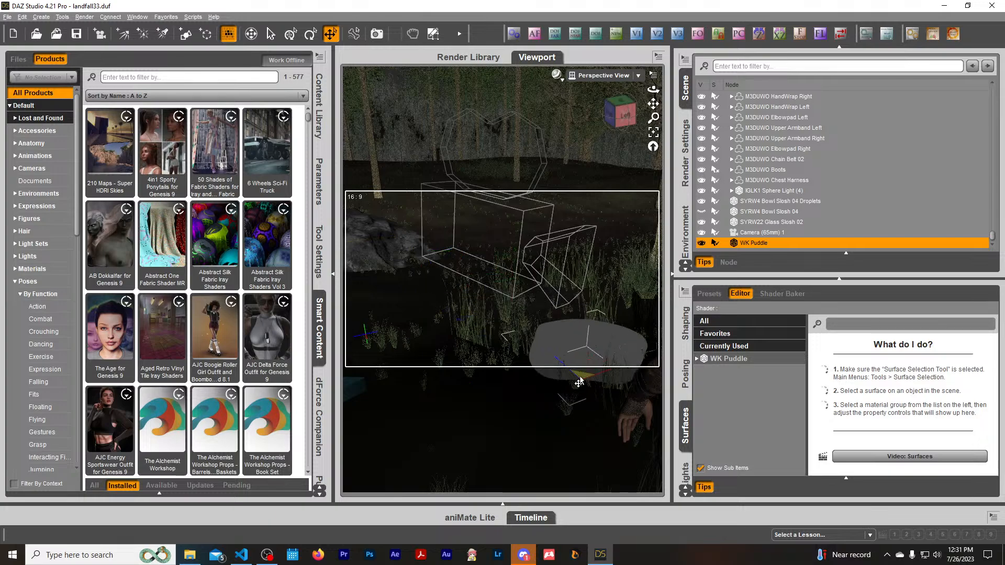
left_click(623, 114)
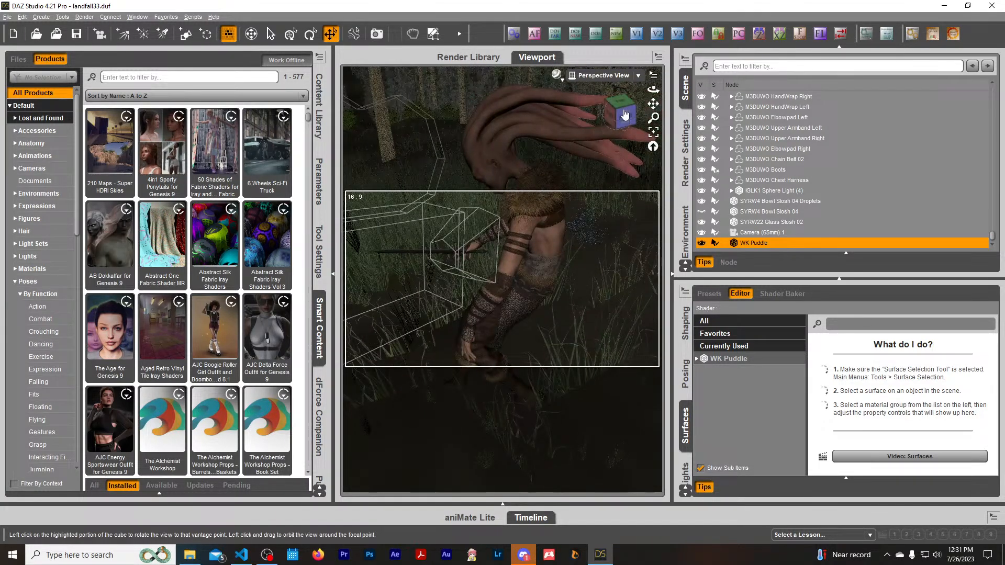
left_click_drag(652, 104, 707, 104)
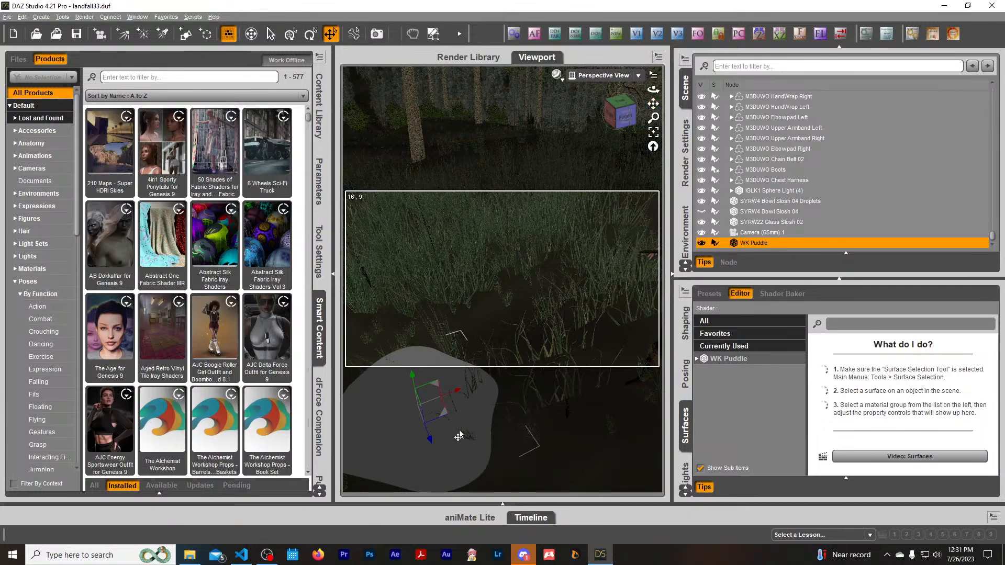
left_click_drag(443, 418, 633, 414)
left_click(611, 112)
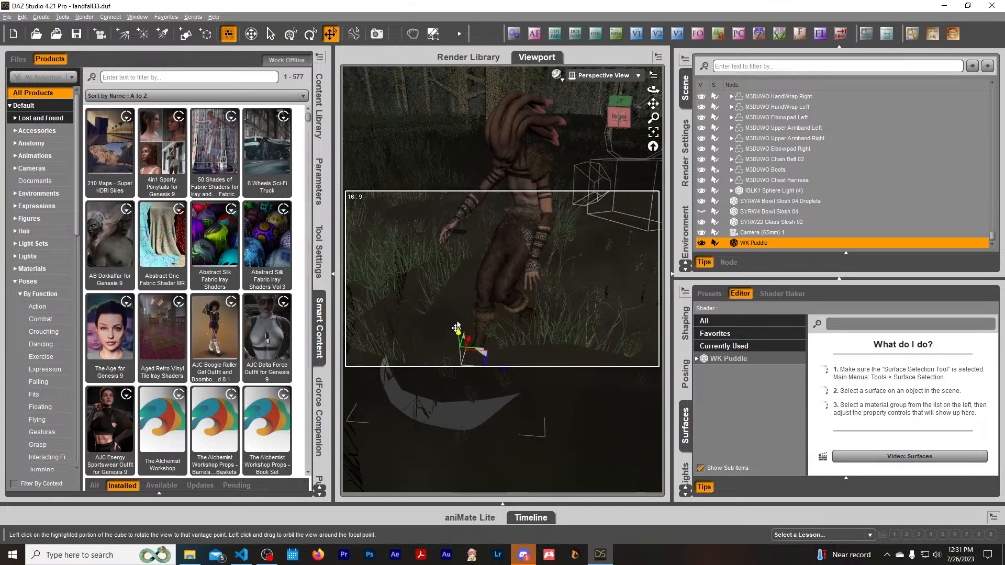
left_click_drag(457, 328, 453, 120)
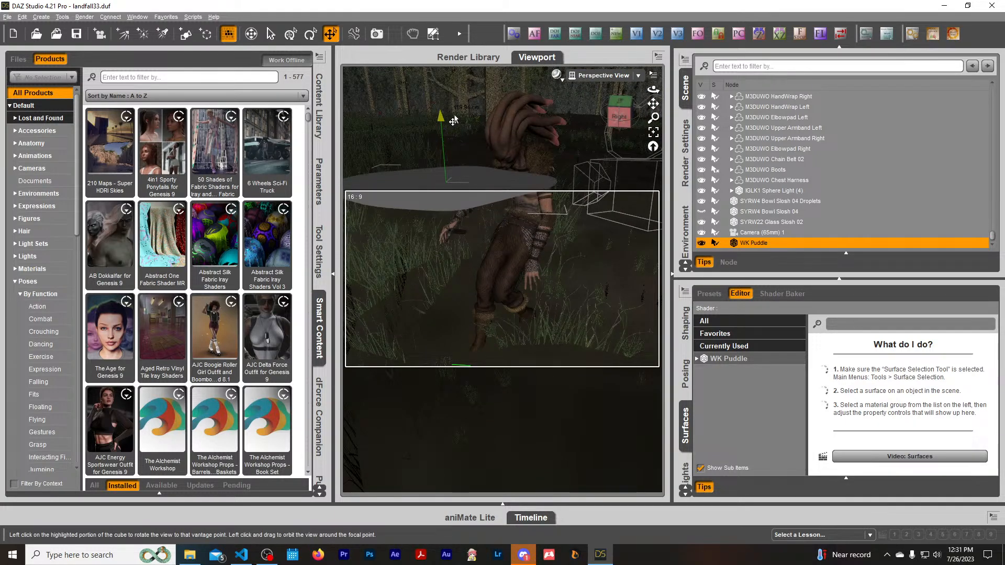
Rotate the puddle upright beside the character, to about -24° X, 9° Y and 94° Z.
left_click(311, 34)
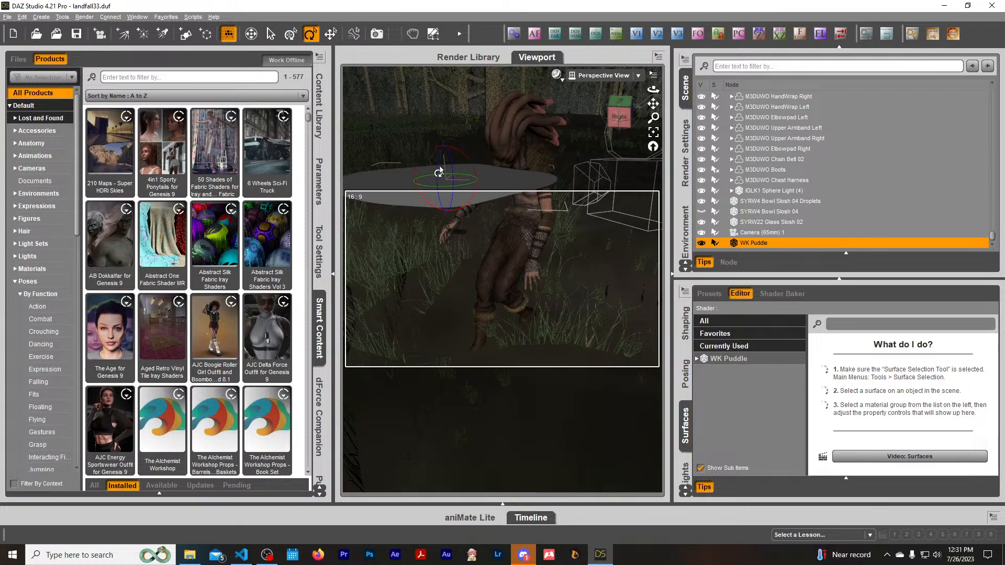
left_click_drag(436, 173, 437, 202)
left_click_drag(620, 113, 584, 113)
left_click_drag(653, 104, 602, 108)
left_click_drag(443, 80, 422, 96)
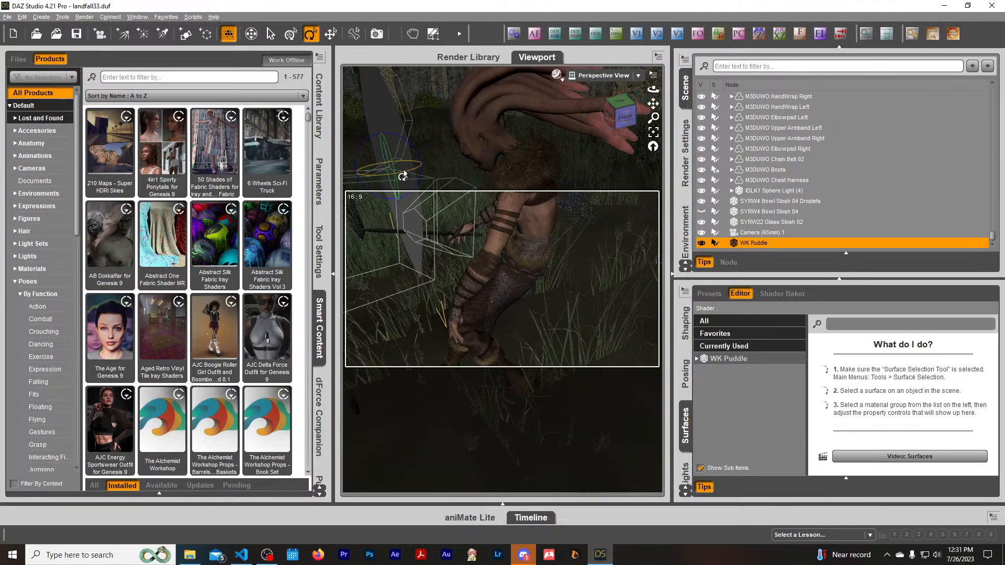
left_click_drag(404, 176, 393, 167)
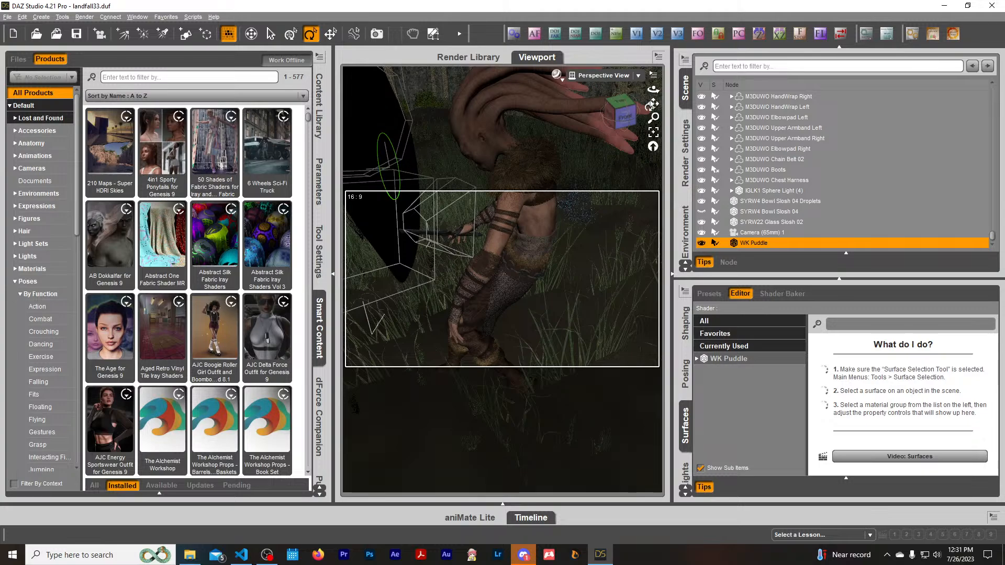
Move the upright puddle in front of the character's upper body.
left_click_drag(653, 102, 367, 57)
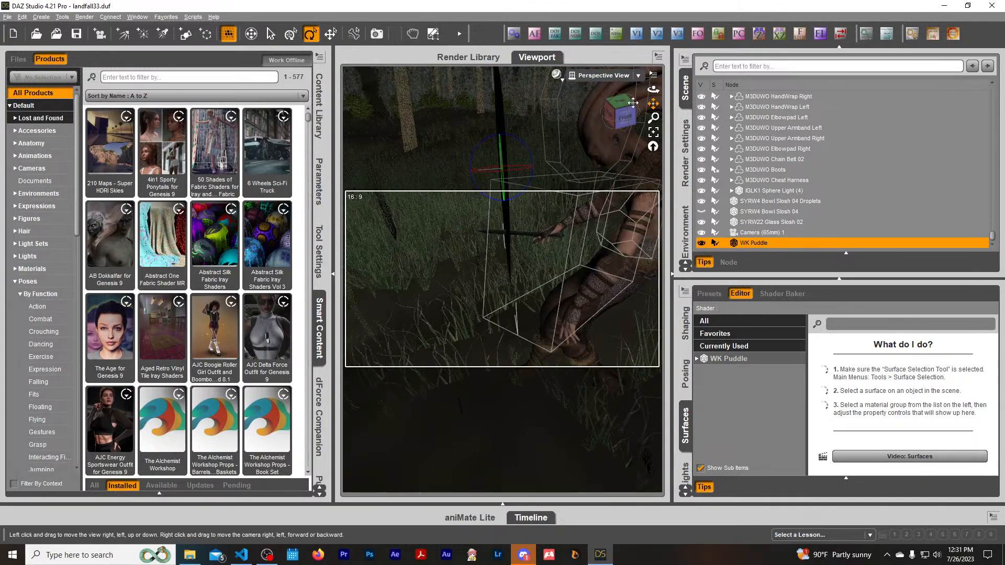
left_click(330, 33)
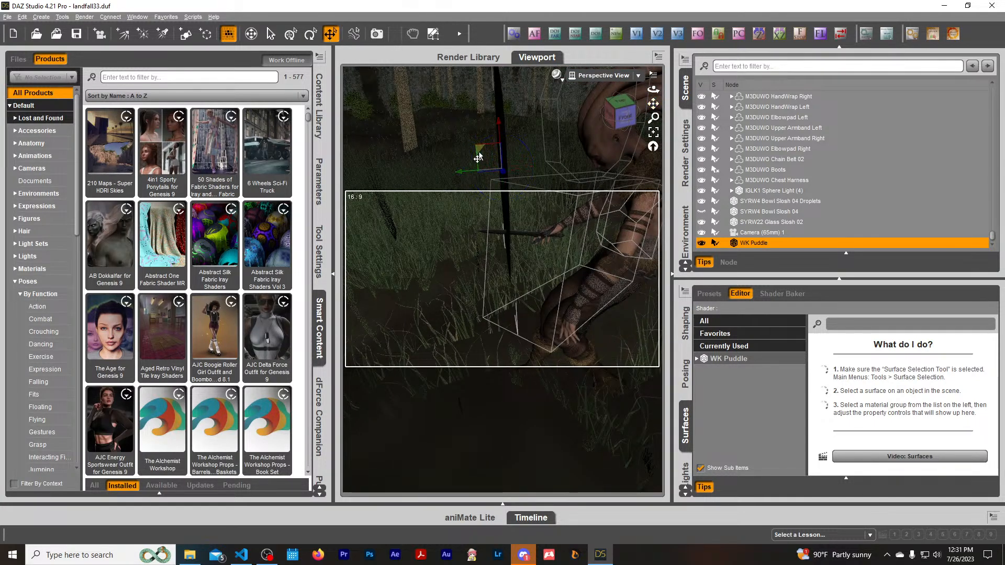
left_click_drag(478, 155, 580, 191)
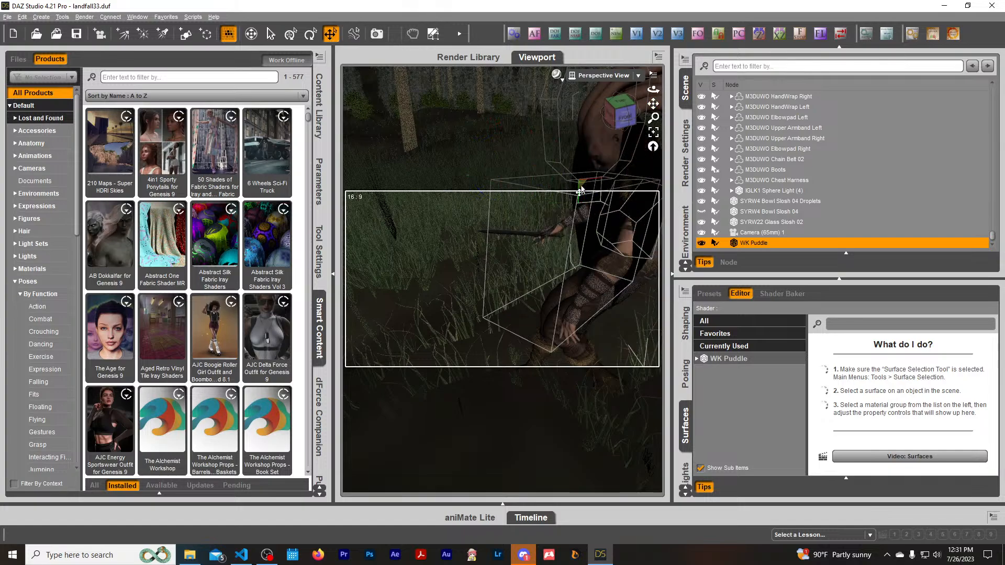
Scale the whole puddle down to 6.1%.
left_click(319, 181)
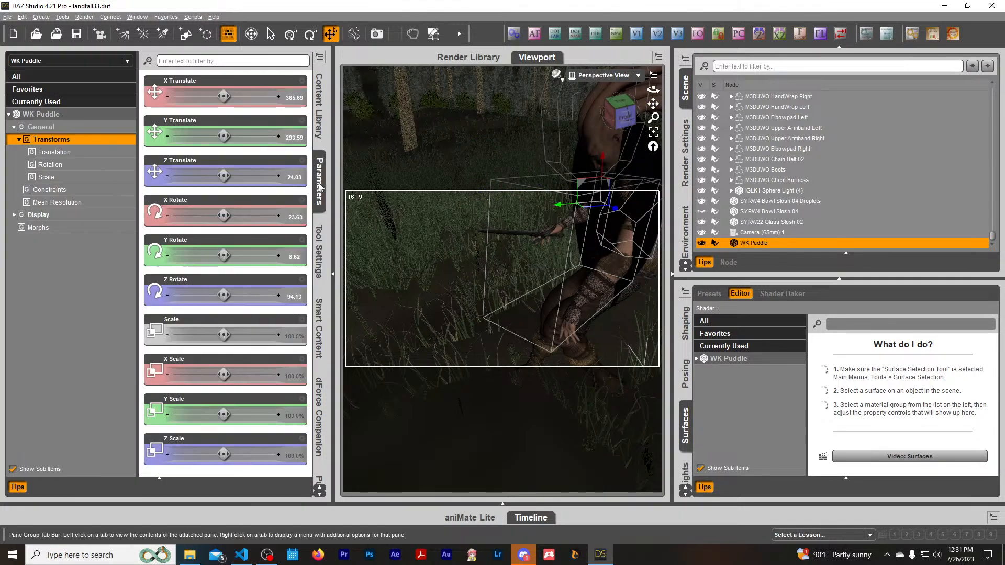
left_click(46, 114)
left_click_drag(220, 335, 189, 335)
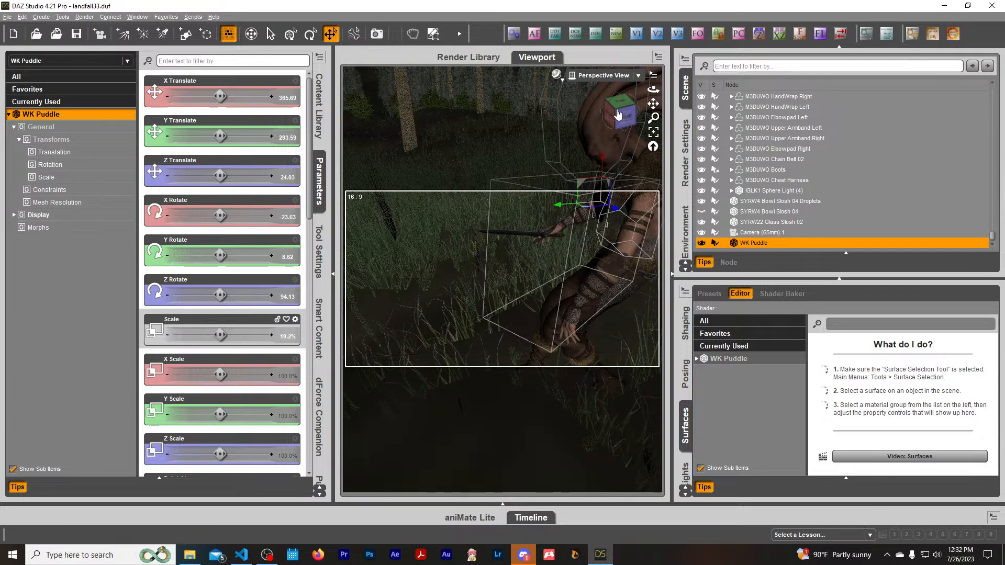
left_click_drag(618, 114, 598, 127)
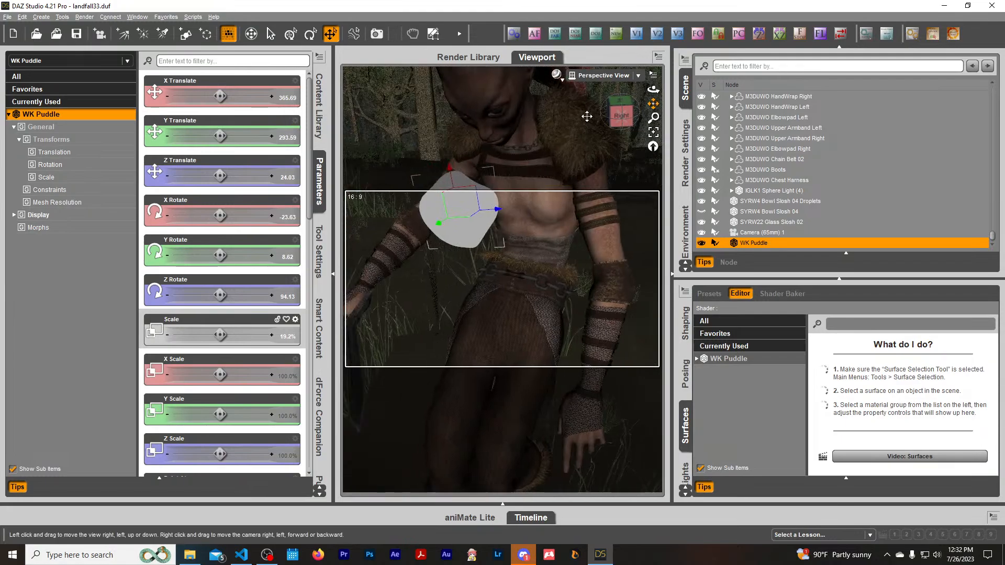
left_click_drag(220, 334, 203, 335)
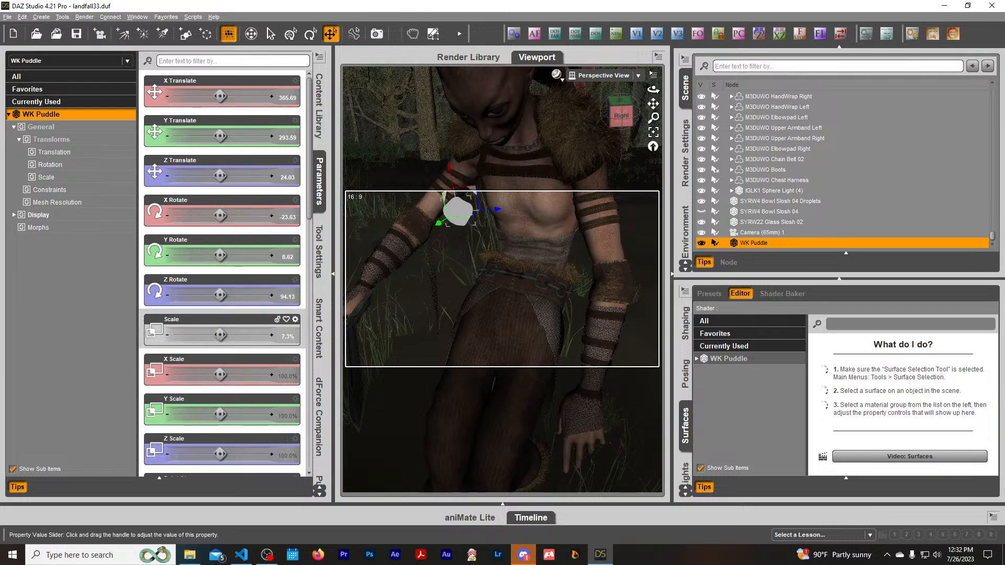
left_click_drag(220, 335, 216, 336)
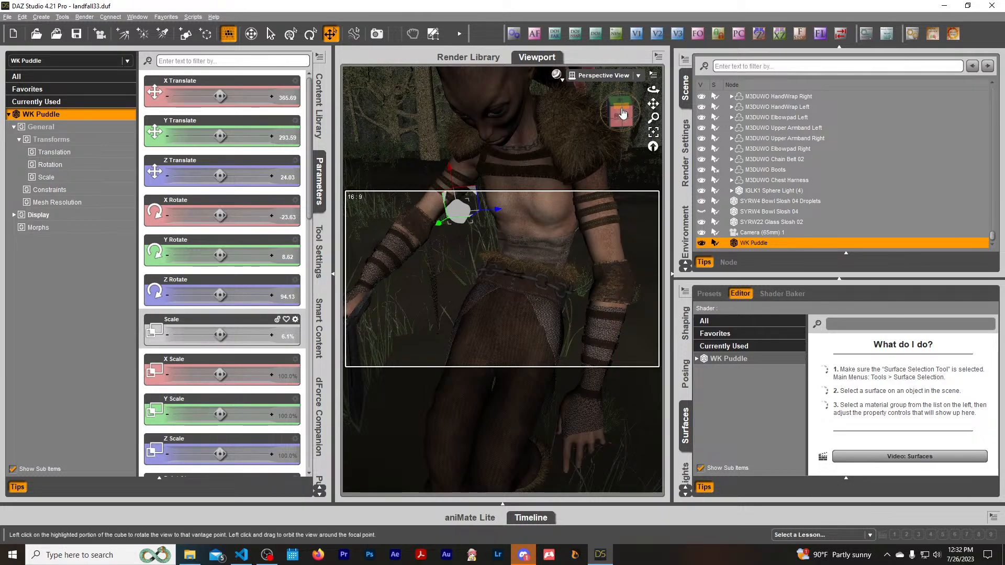
Move the puddle onto the character's chest, to about X 363, Y 299 and Z 42.
left_click_drag(621, 113, 555, 156)
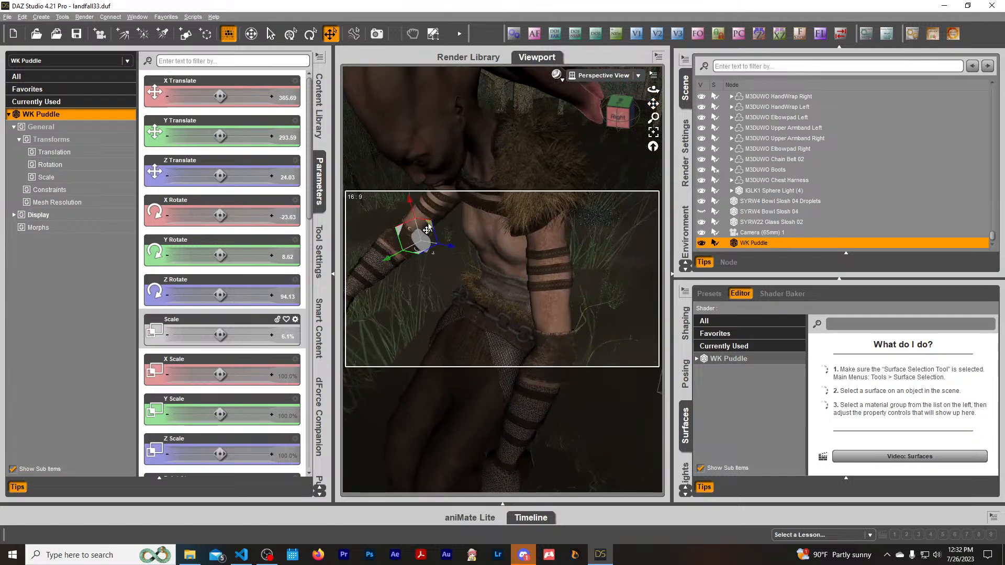
left_click_drag(428, 228, 493, 216)
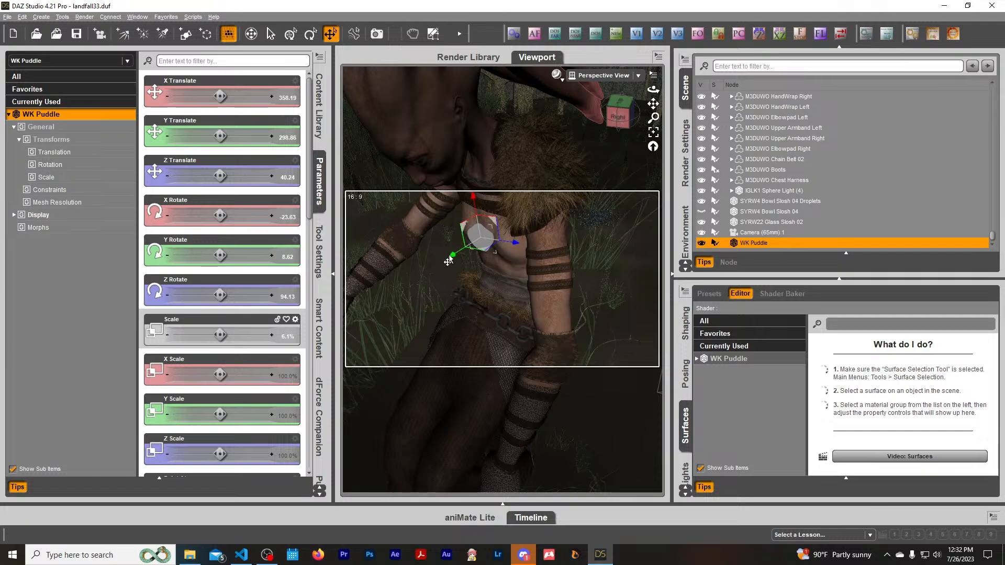
left_click_drag(450, 262, 470, 250)
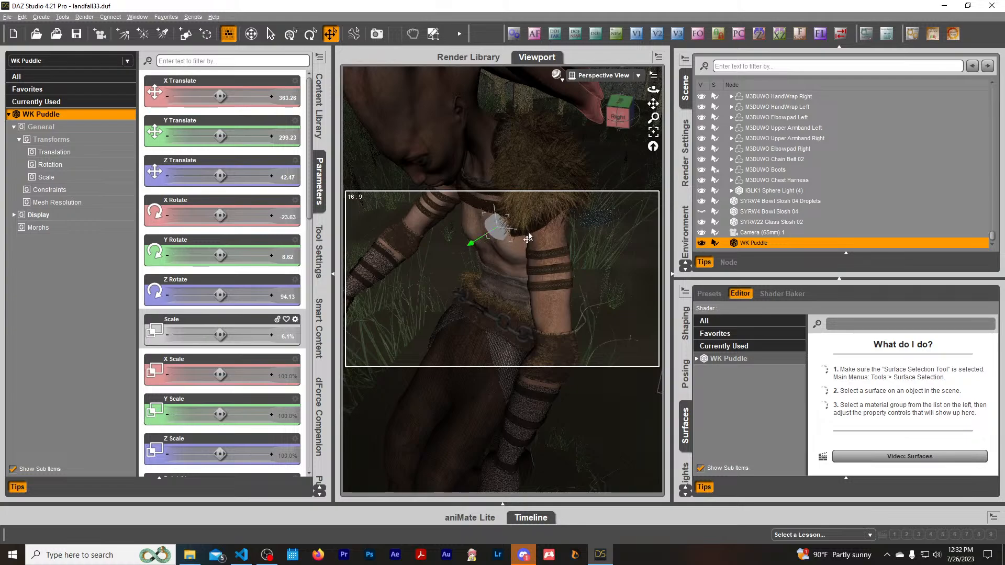
Push the puddle closer into the chest skin, to about X 364.2, Y 299.3 and Z 42.9.
left_click_drag(622, 118, 624, 107)
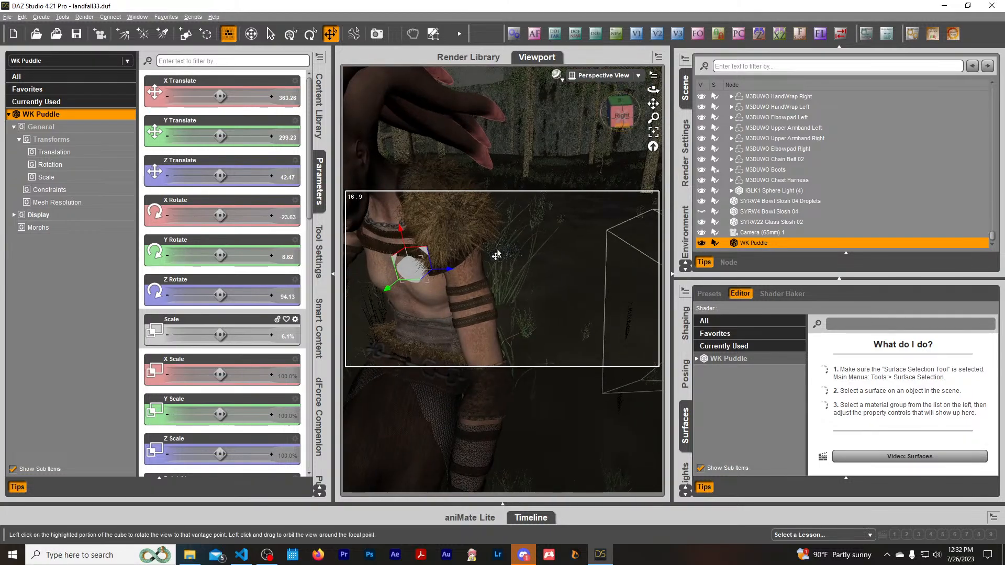
scroll(496, 255, "up", 5)
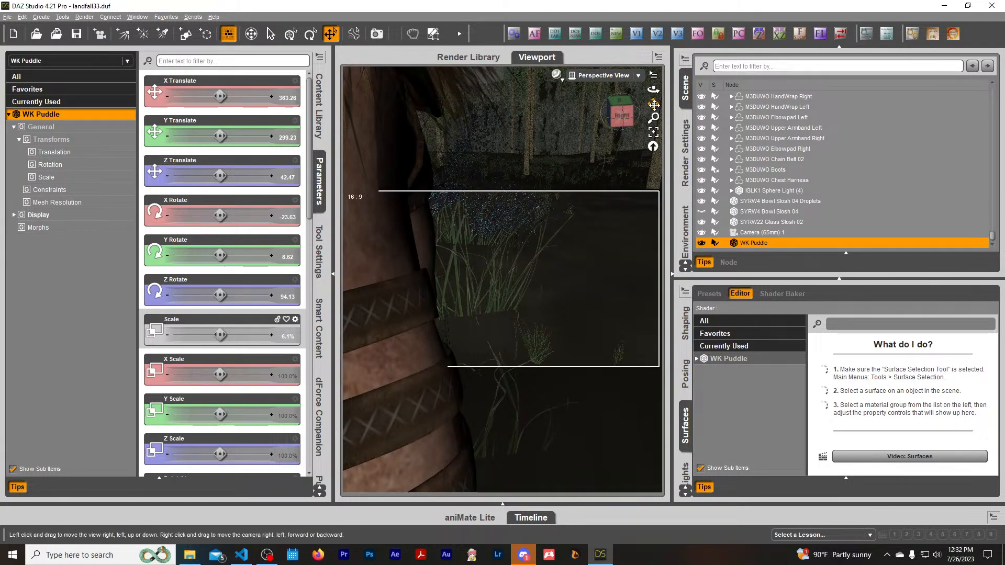
left_click_drag(653, 104, 816, 131)
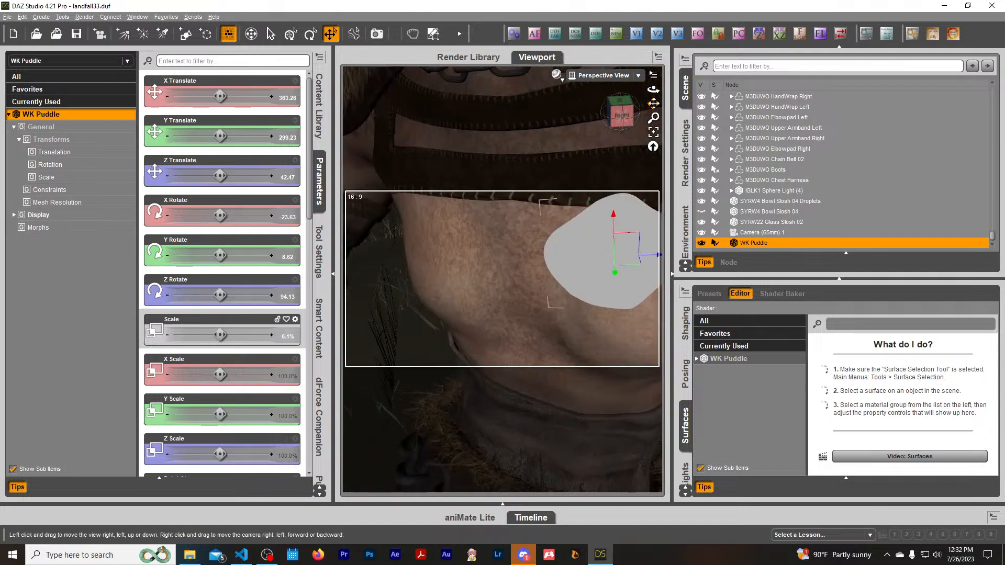
left_click_drag(625, 118, 727, 110)
left_click_drag(429, 186, 624, 186)
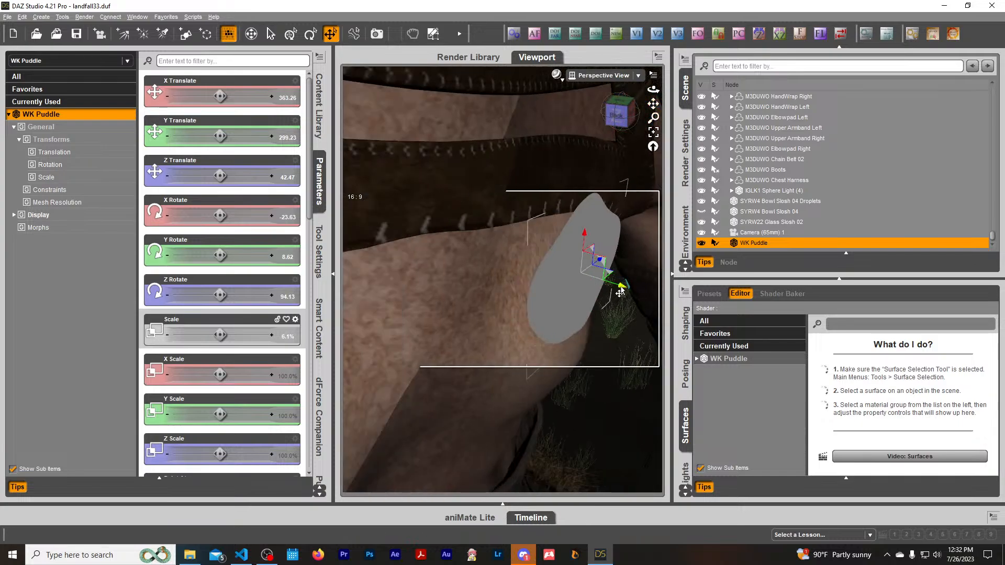
left_click_drag(614, 290, 595, 278)
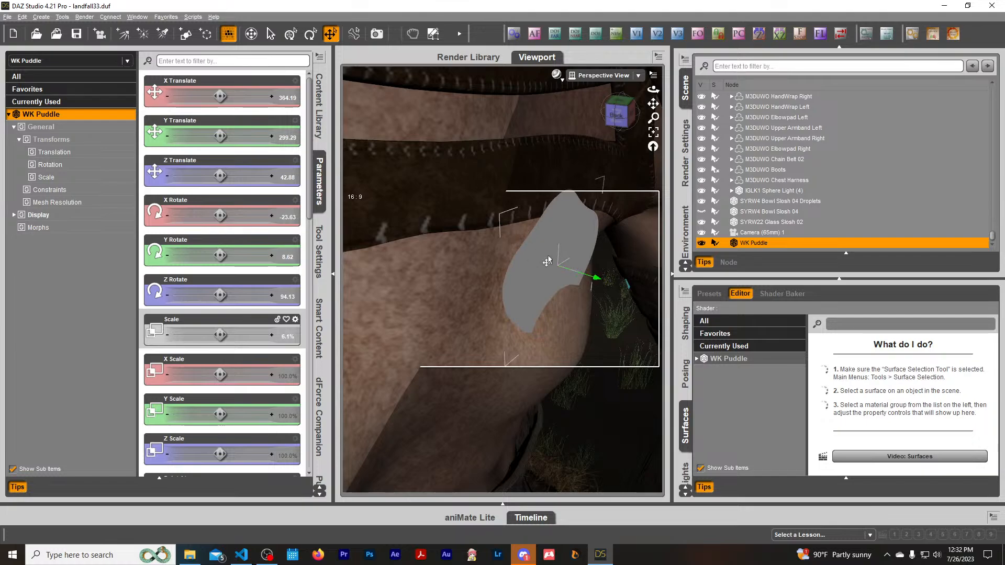
Rotate the puddle to about -26° X, 11° Y and 84° Z to follow the chest, and return to the Camera (65mm) 1 view.
left_click(310, 34)
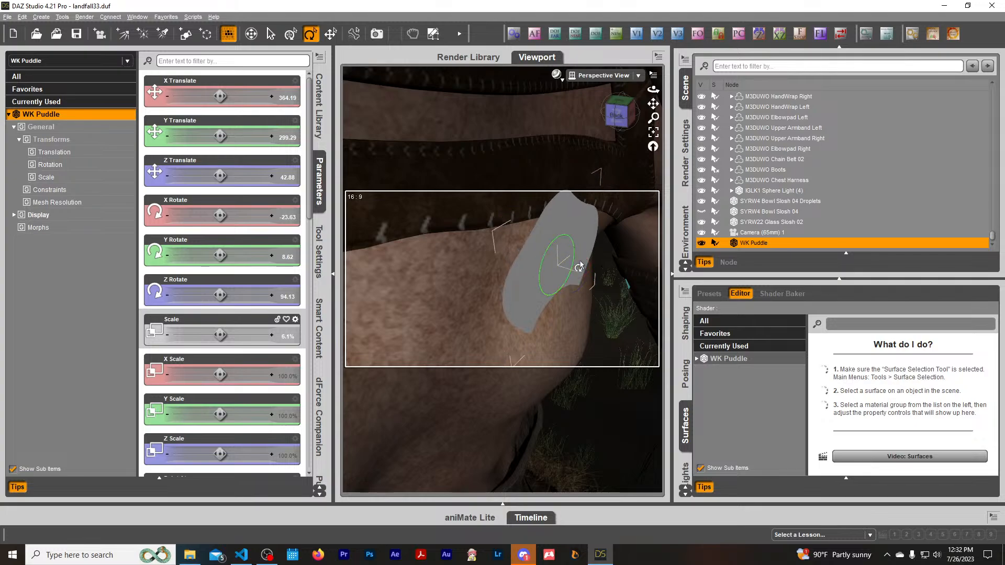
left_click_drag(585, 280, 581, 266)
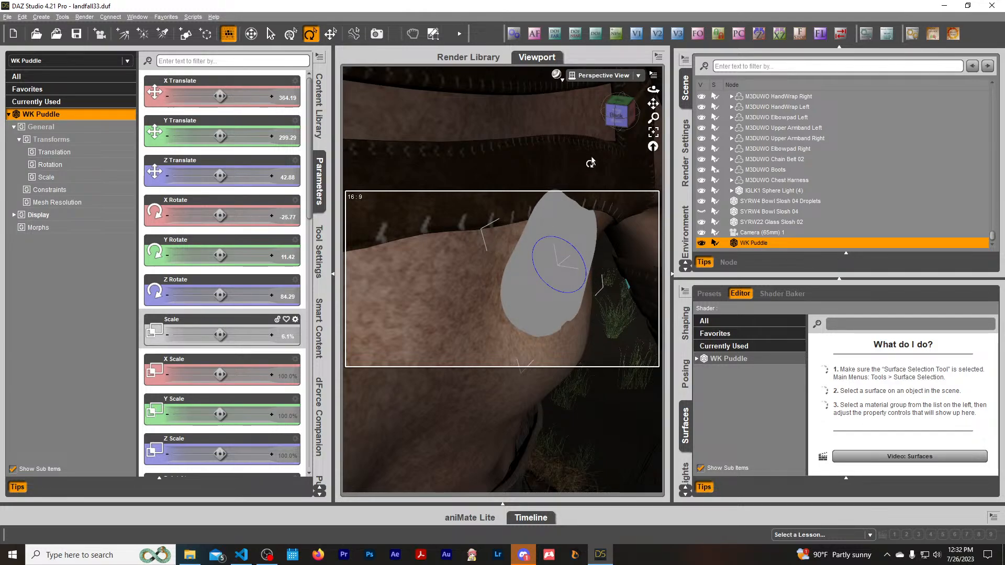
left_click(603, 76)
left_click(607, 165)
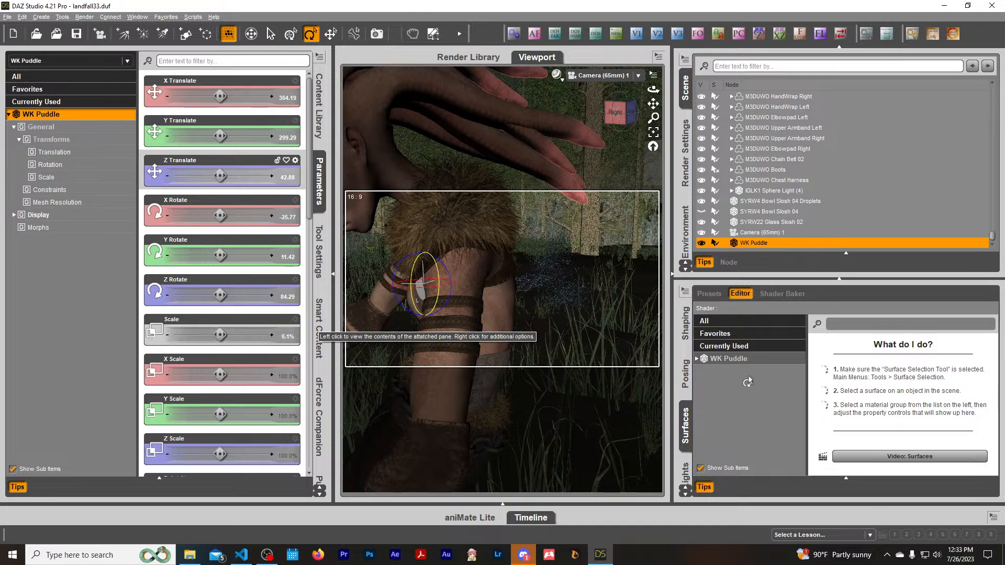
Apply the FBS Bark 06 shader from Fantasy Fae Glow Bark Shaders to the WK Puddle surface.
left_click(750, 360)
left_click(320, 330)
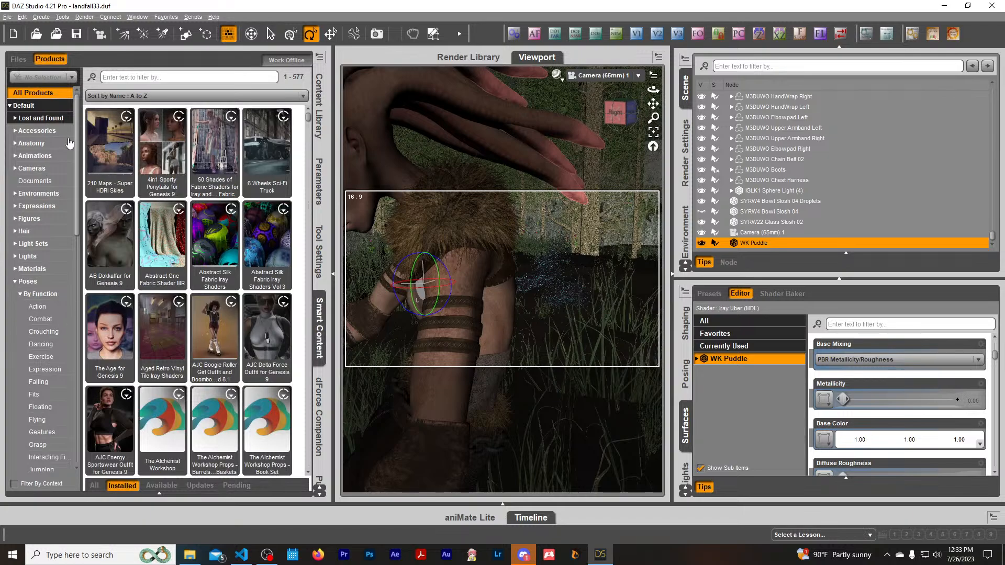
scroll(61, 111, "down", 9)
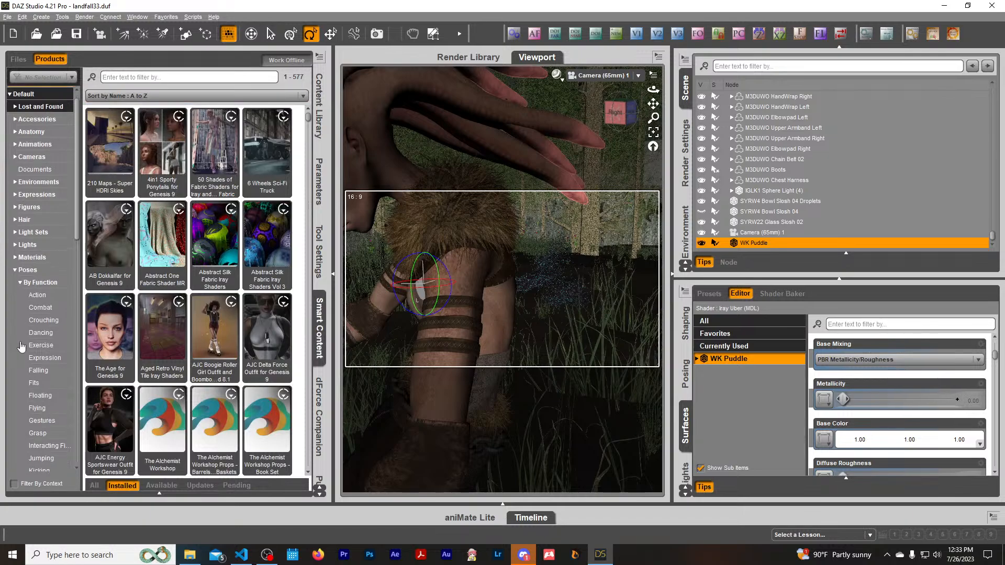
scroll(38, 425, "down", 5)
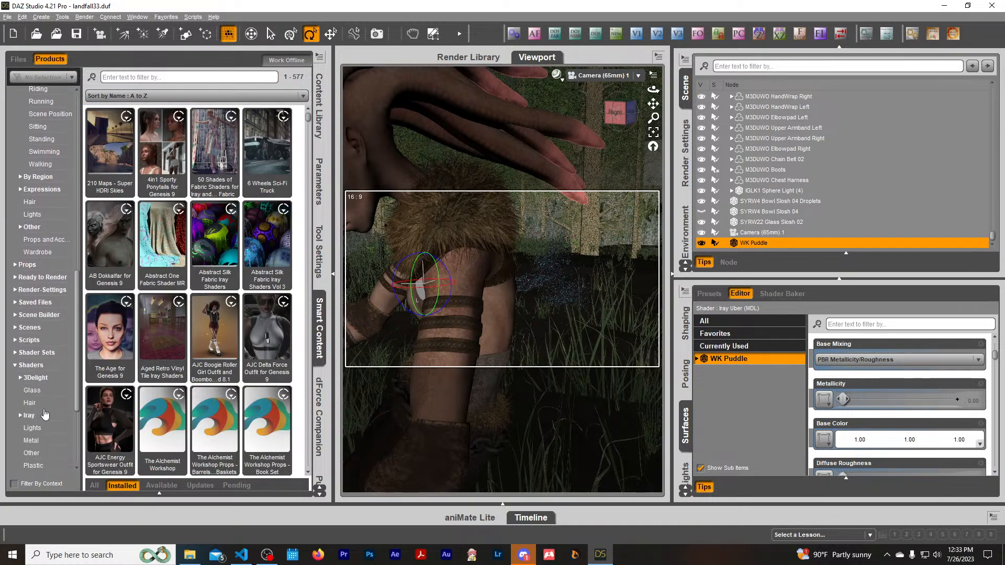
left_click(39, 365)
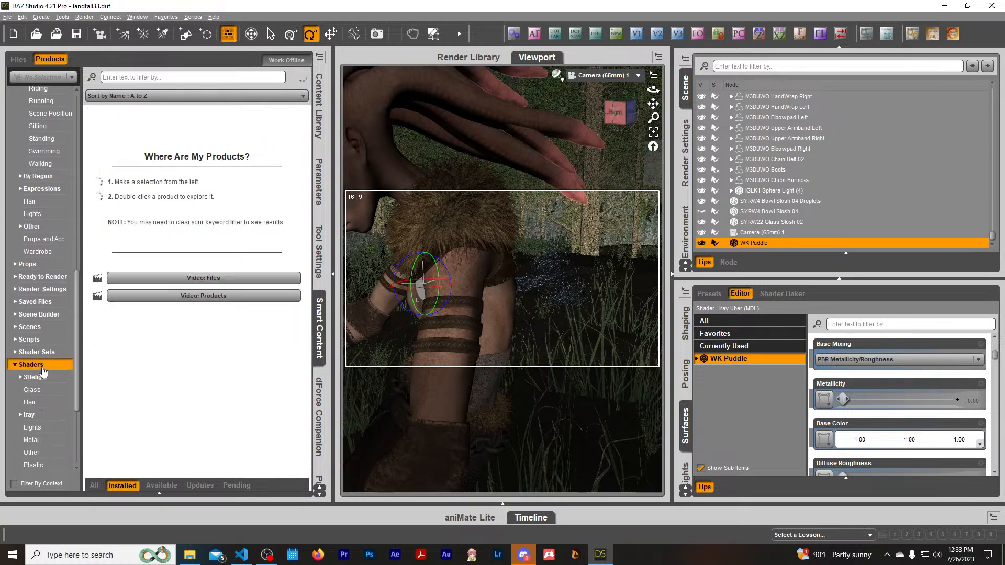
scroll(177, 319, "down", 3)
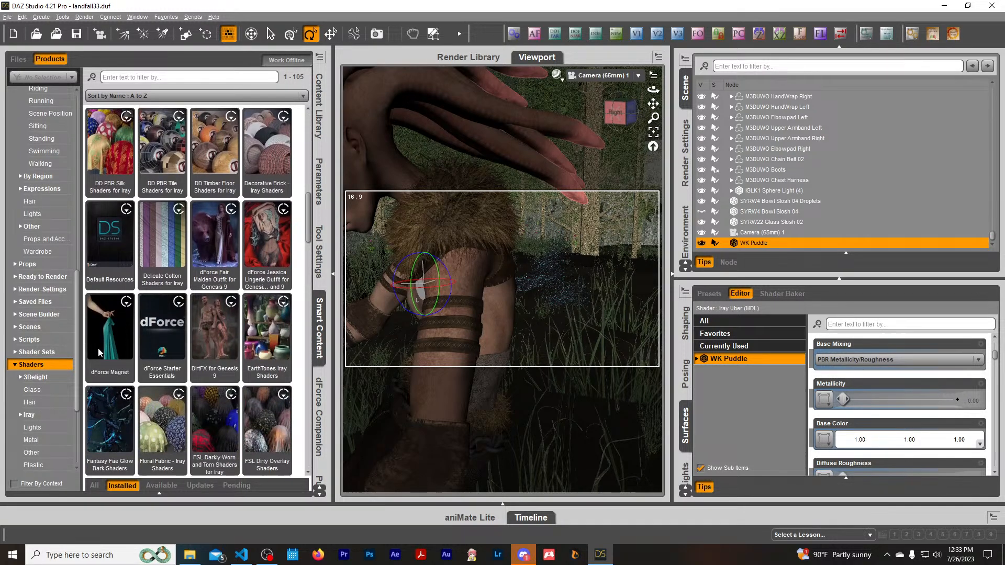
double_click(103, 413)
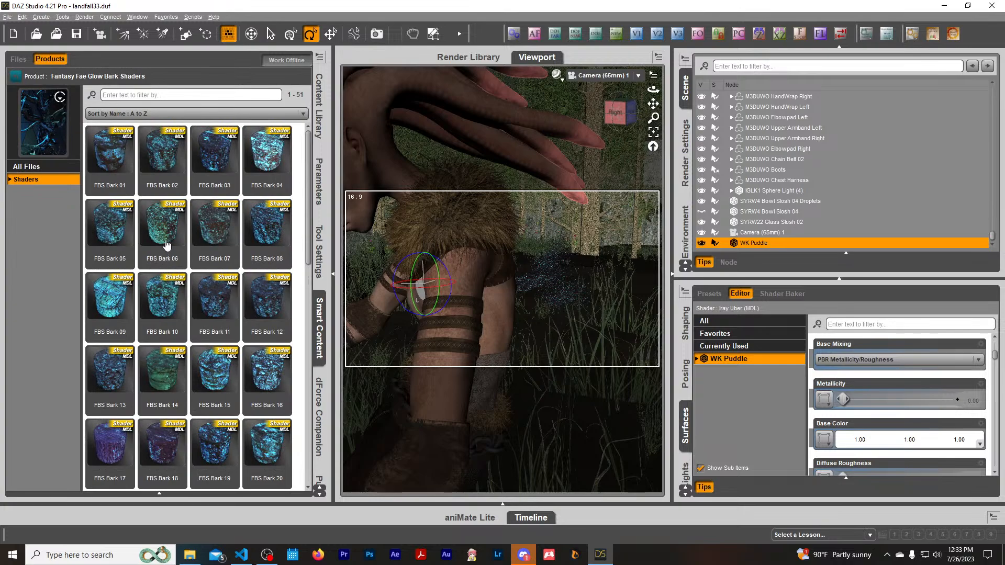
double_click(166, 241)
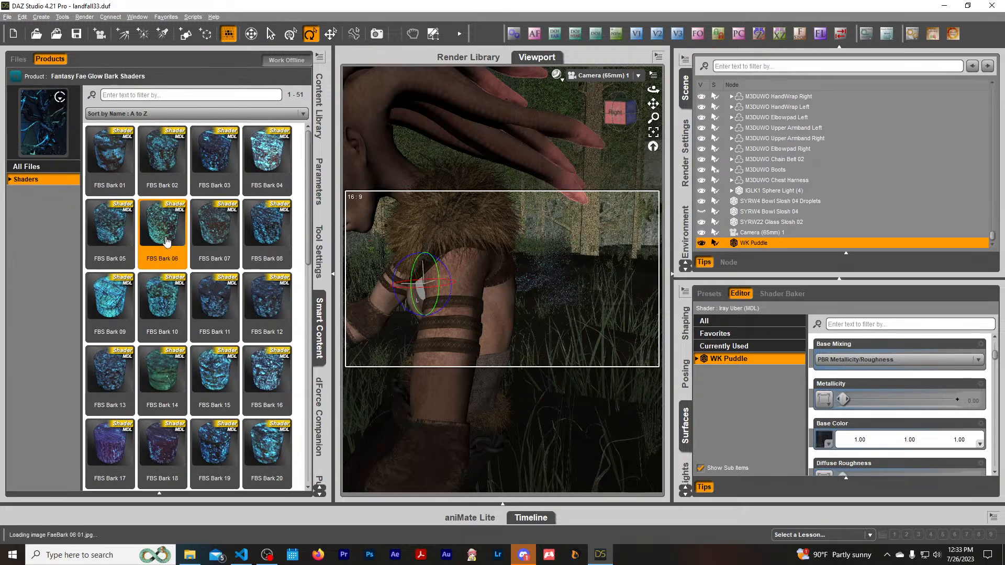
left_click(319, 331)
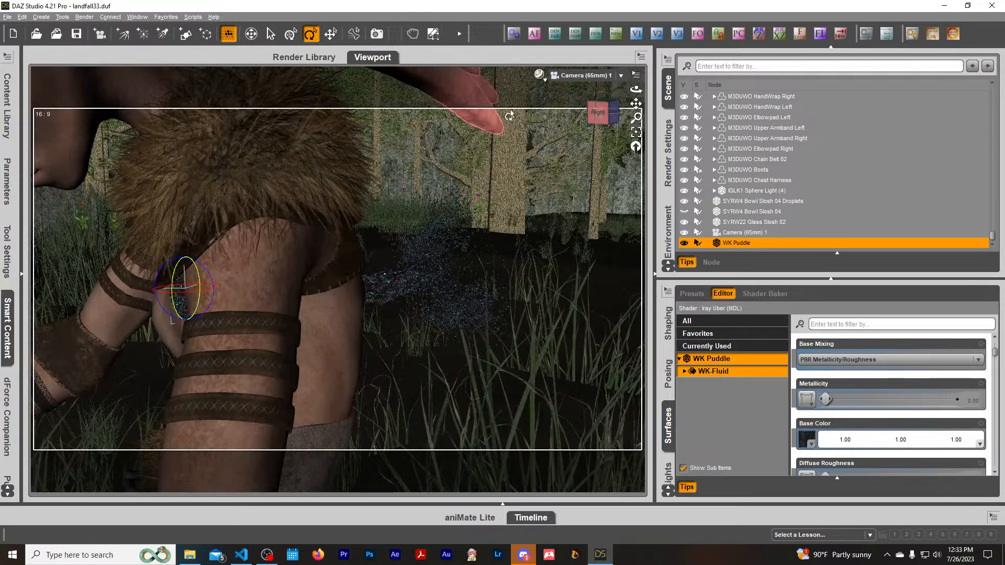
Preview the camera view as a live render to examine the glowing puddle, with the rotation gizmo hidden.
left_click(538, 75)
left_click(538, 208)
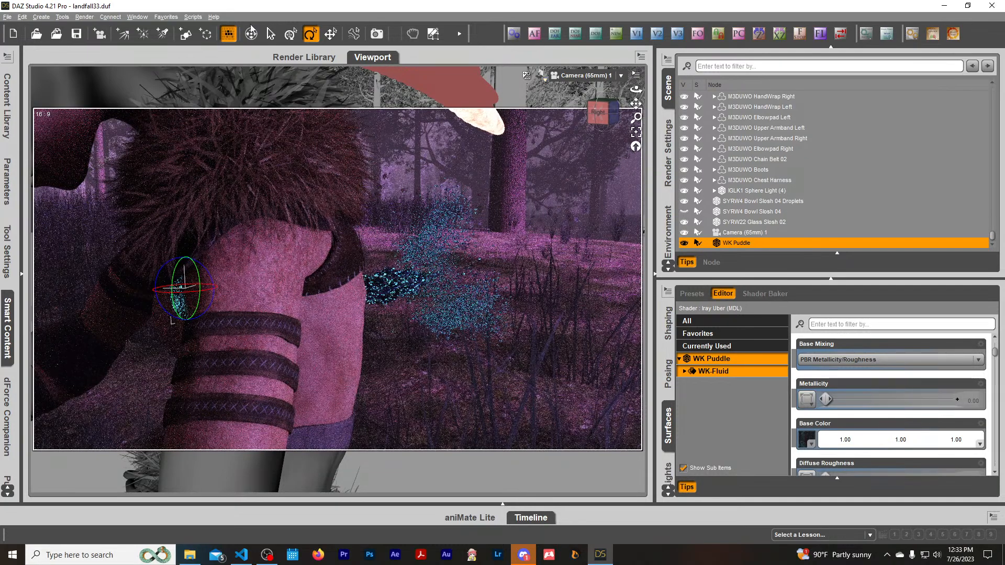
left_click(271, 34)
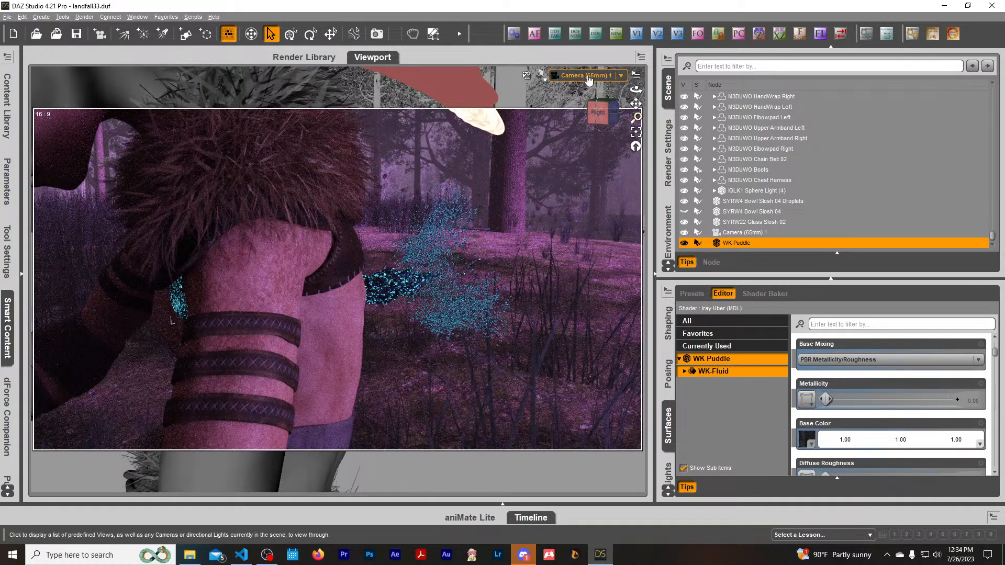
Unlock the translation and rotation of Camera (65mm) 1 and orbit it slightly to show more of the chest puddle.
left_click(7, 180)
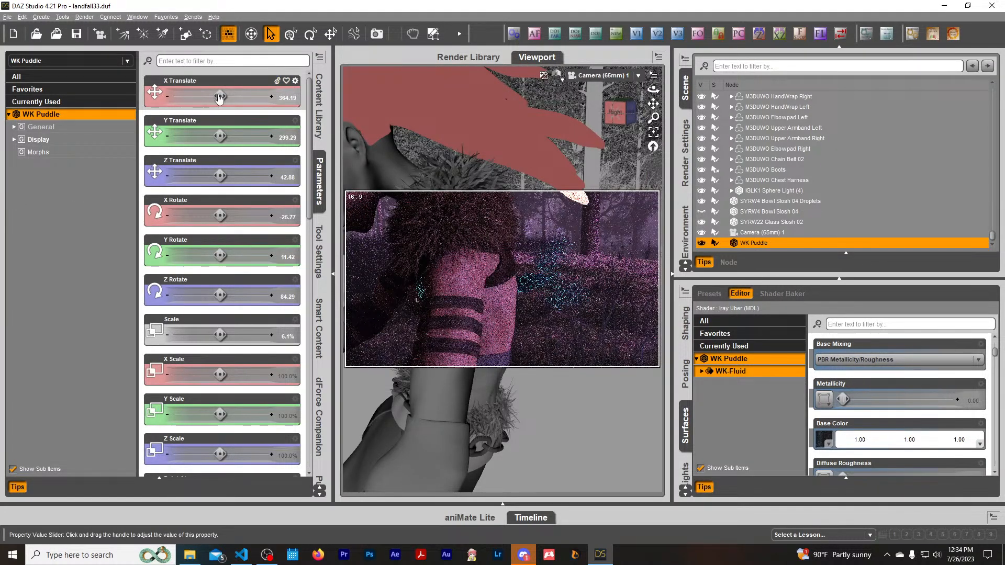
left_click(761, 233)
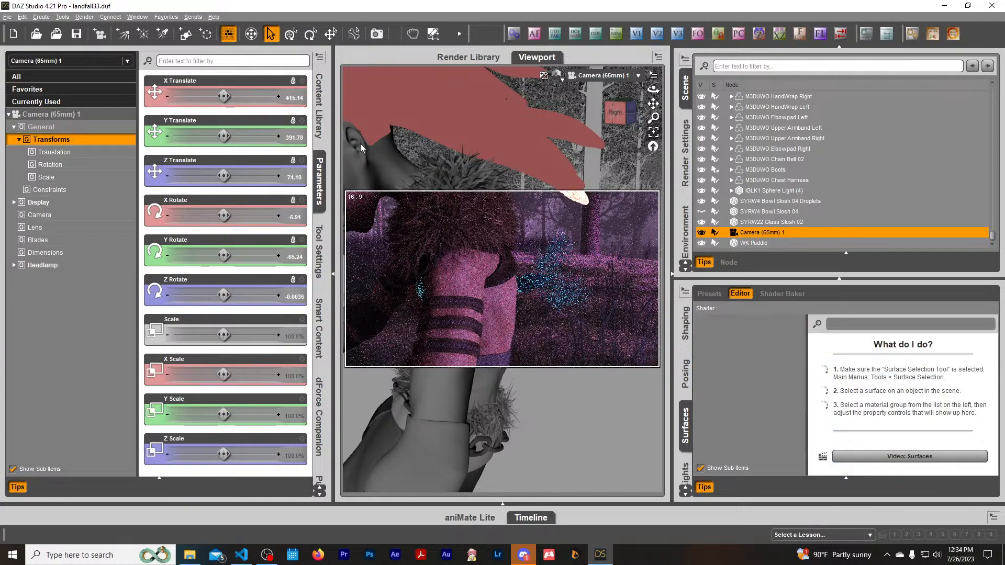
left_click(284, 81)
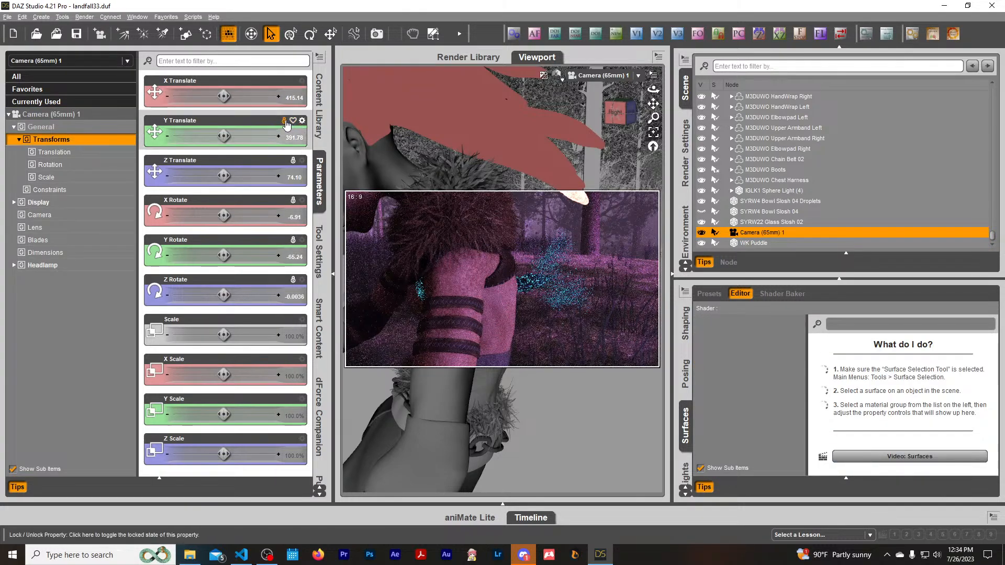
left_click(293, 121)
left_click(293, 161)
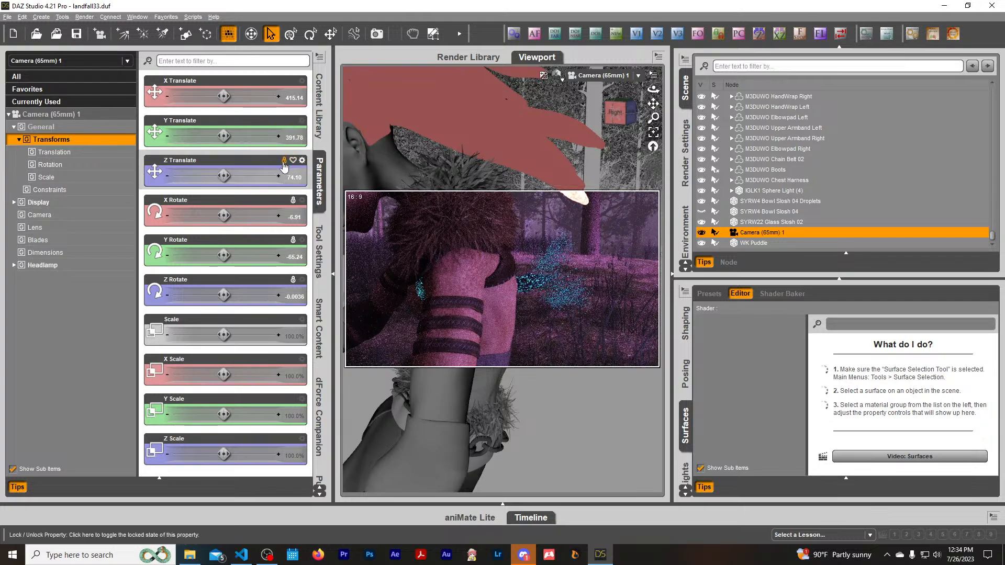
left_click(284, 201)
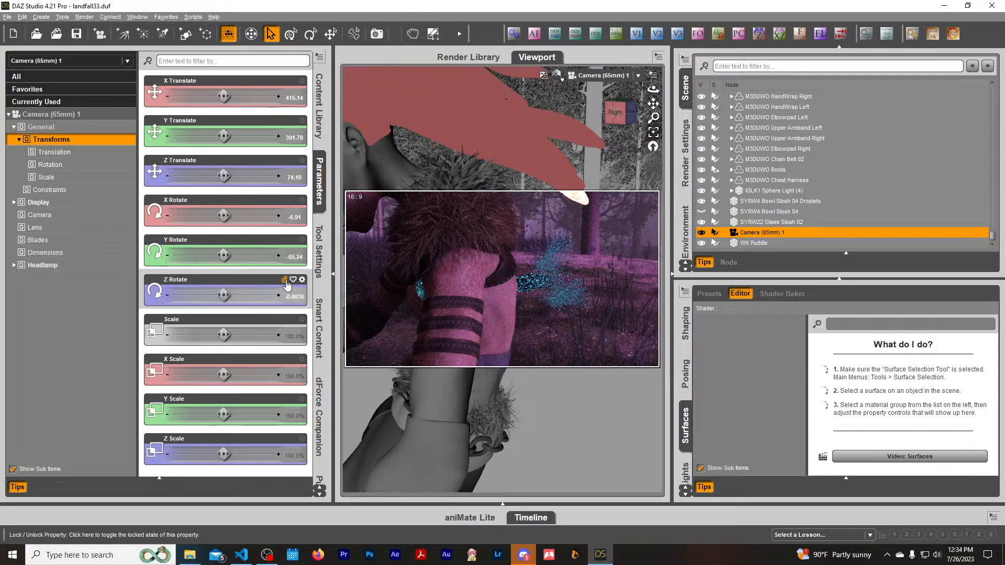
left_click(321, 191)
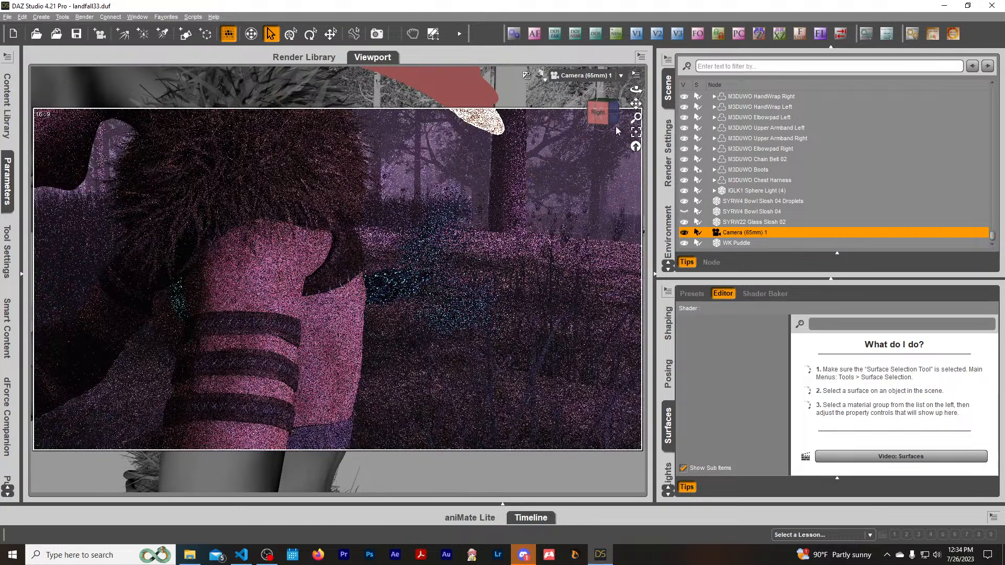
left_click_drag(605, 111, 613, 112)
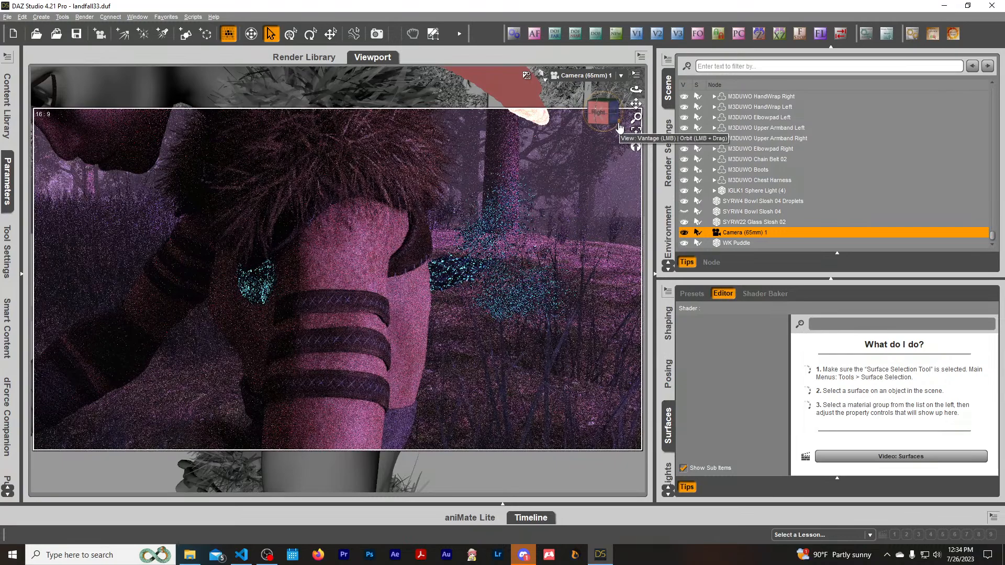
Switch back to the textured preview and move SYRW4 Bowl Slosh 04 Droplets closer to the character's back in Perspective View.
left_click(541, 76)
left_click(534, 174)
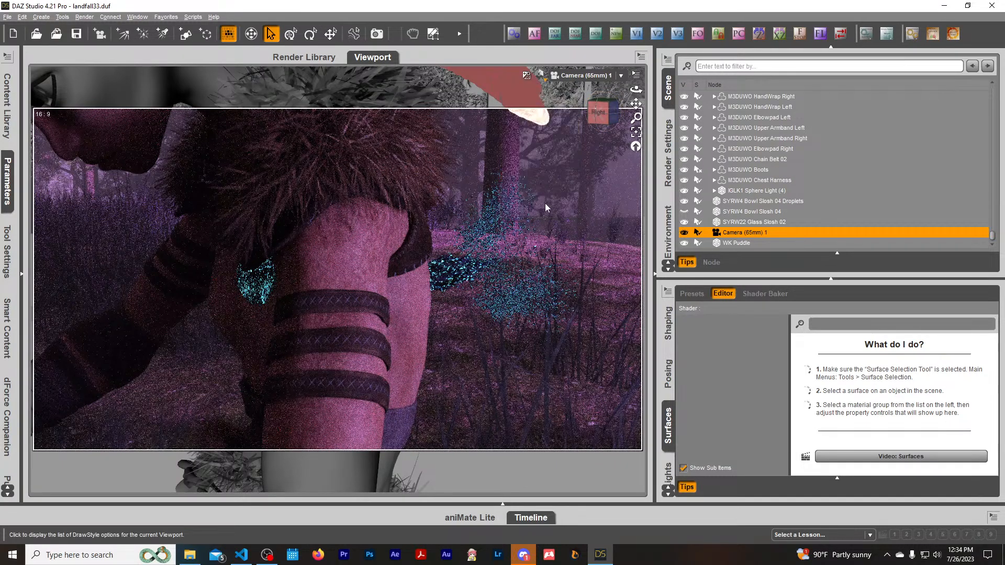
left_click(539, 295)
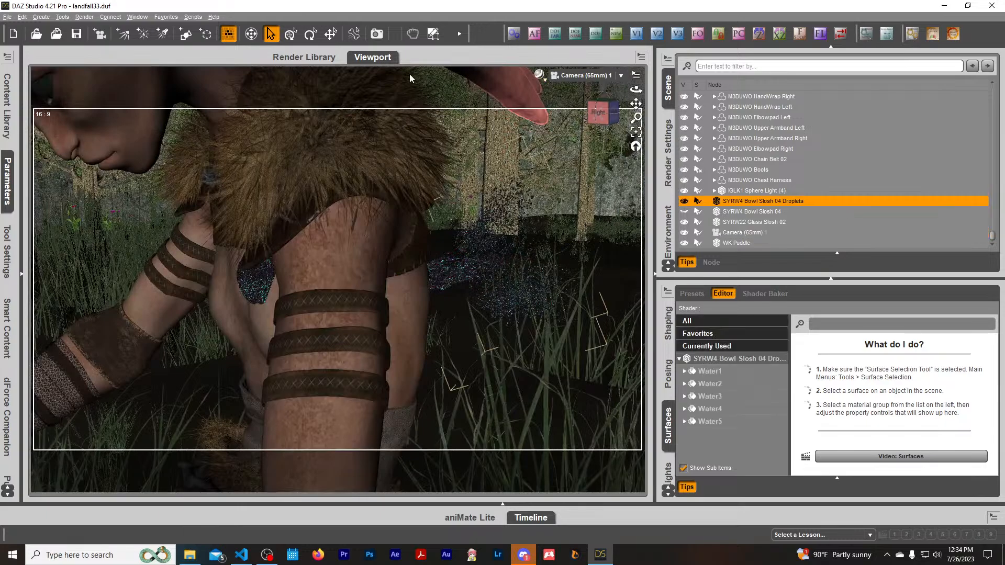
left_click(330, 34)
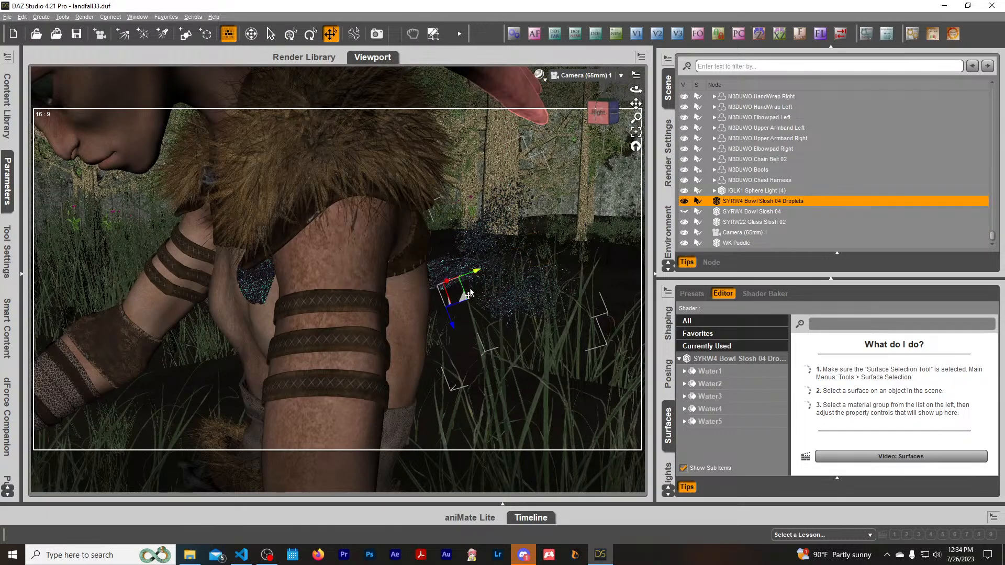
left_click(586, 76)
left_click(575, 89)
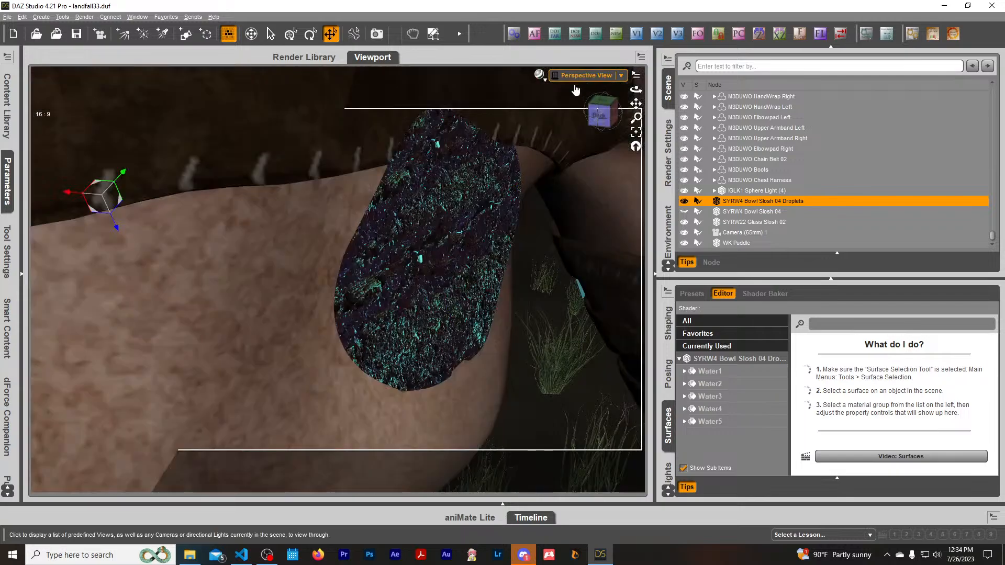
scroll(534, 181, "down", 3)
left_click_drag(602, 119, 541, 120)
left_click_drag(636, 104, 445, 267)
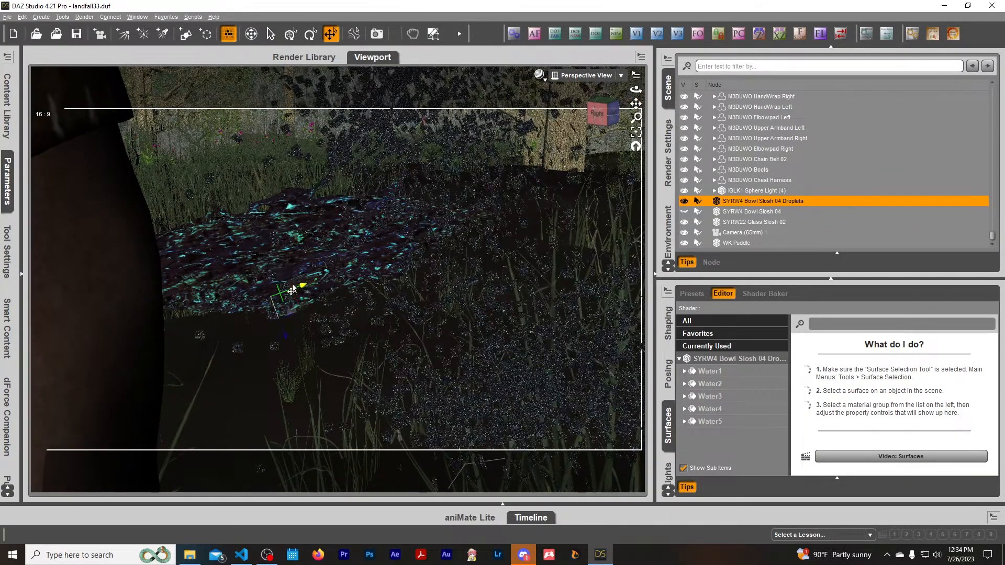
left_click_drag(293, 290, 225, 297)
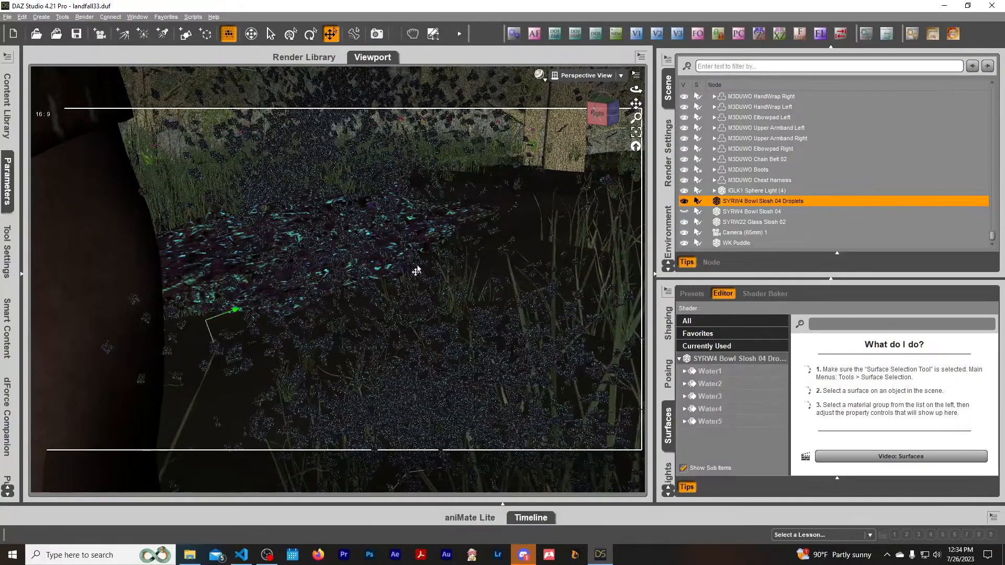
scroll(414, 272, "down", 5)
left_click_drag(596, 113, 590, 128)
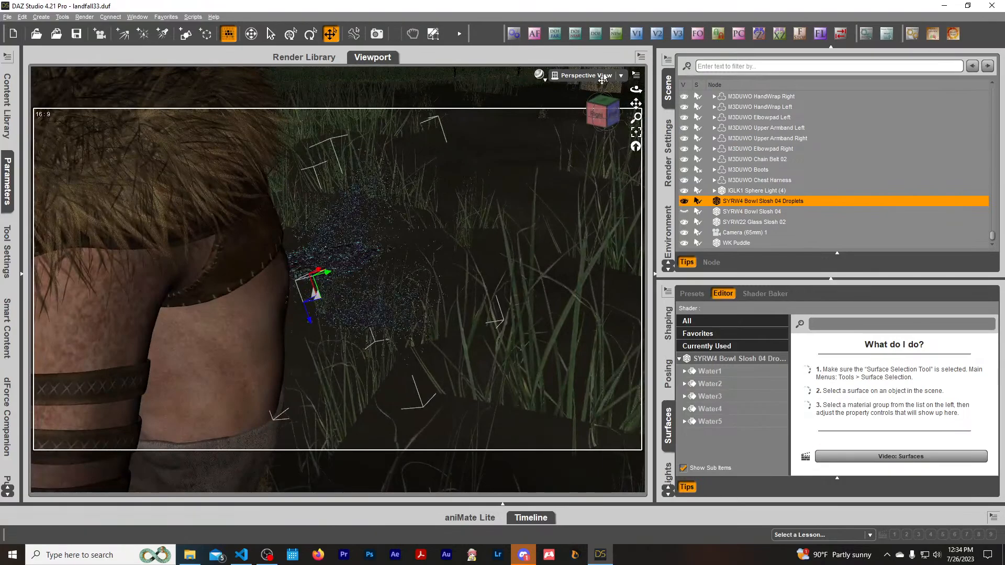
Check the camera framing, return to Perspective View and move IGLK1 Sphere Light (4) slightly closer to the character's back.
left_click(603, 78)
left_click(594, 159)
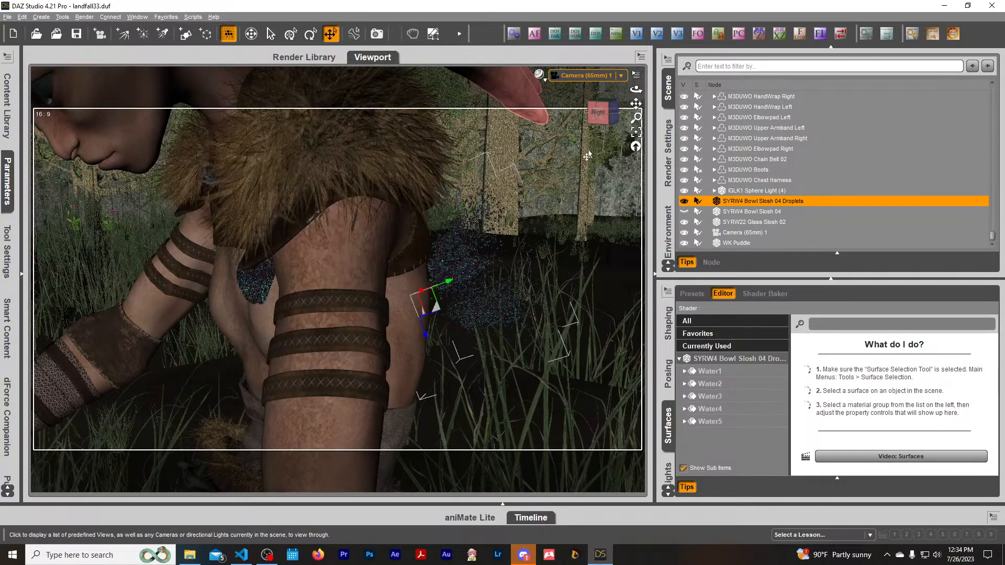
left_click(586, 76)
left_click(581, 85)
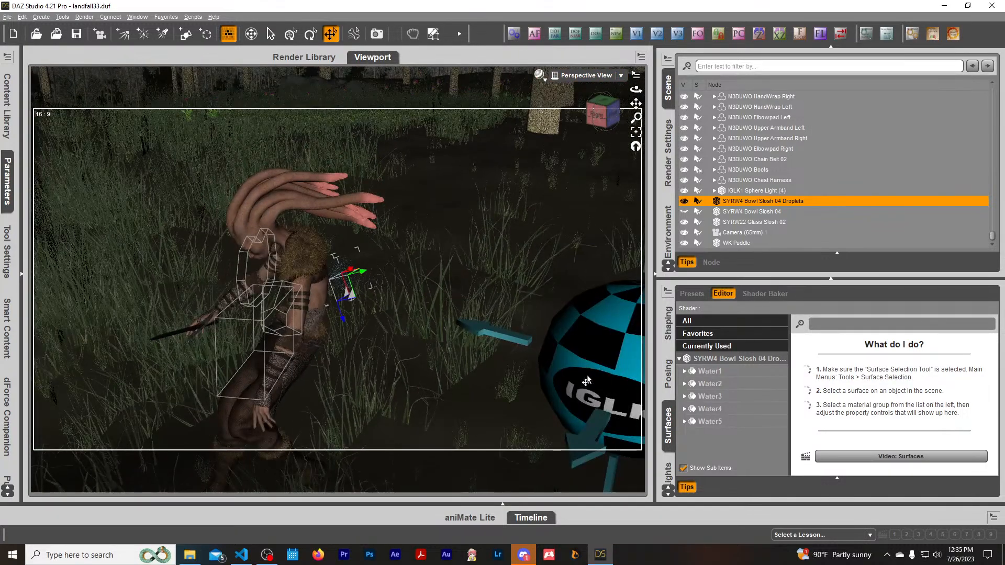
left_click(590, 383)
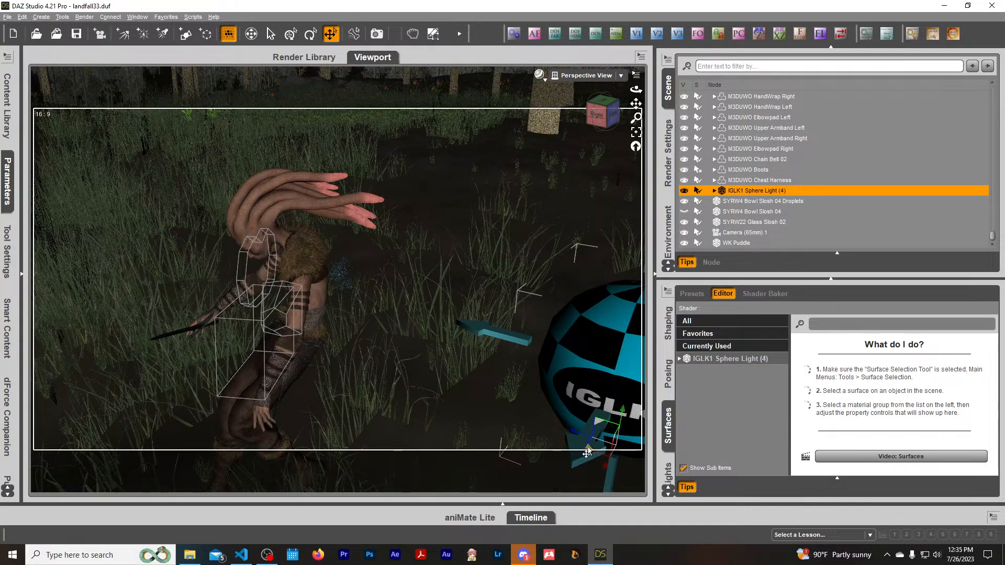
left_click_drag(586, 453, 552, 430)
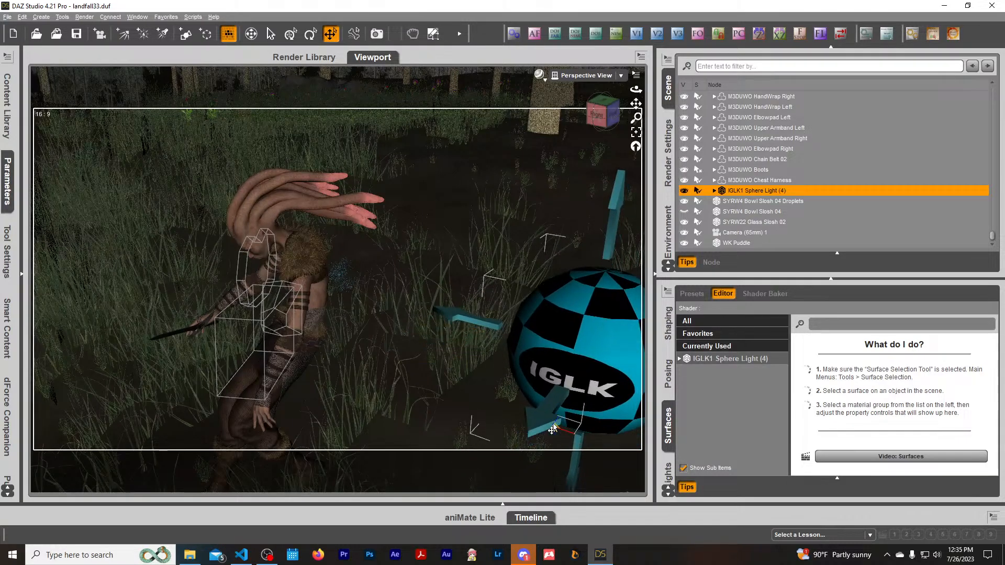
Duplicate IGLK1 Sphere Light (4) and move the copy across to the opposite side, in front of the character.
left_click(22, 16)
mouse_move(47, 68)
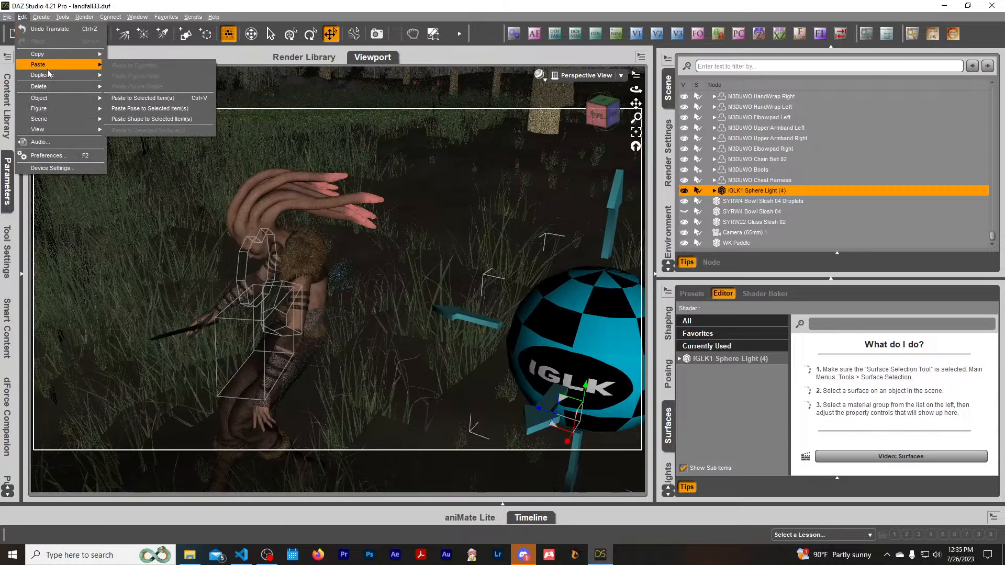
left_click(142, 98)
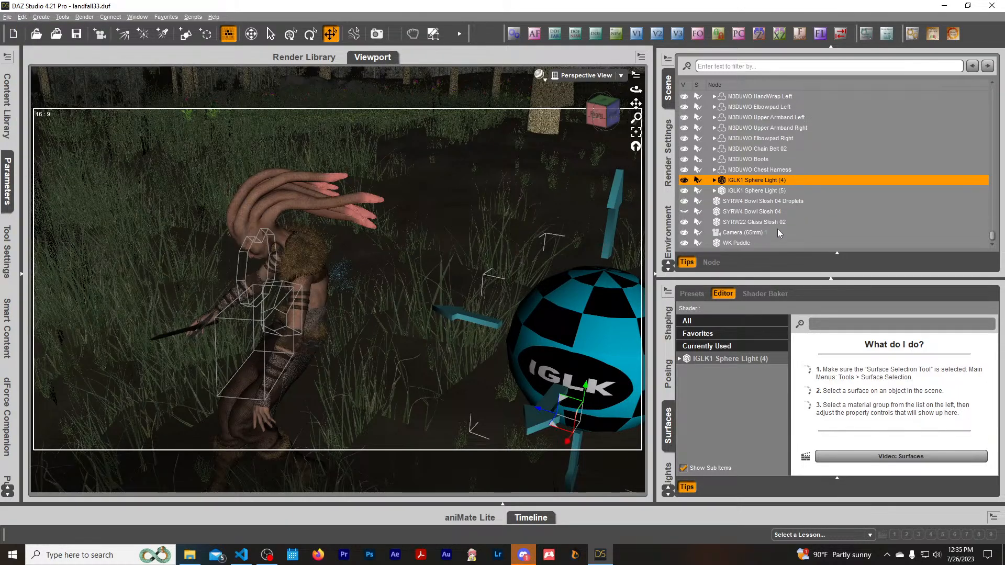
left_click(752, 190)
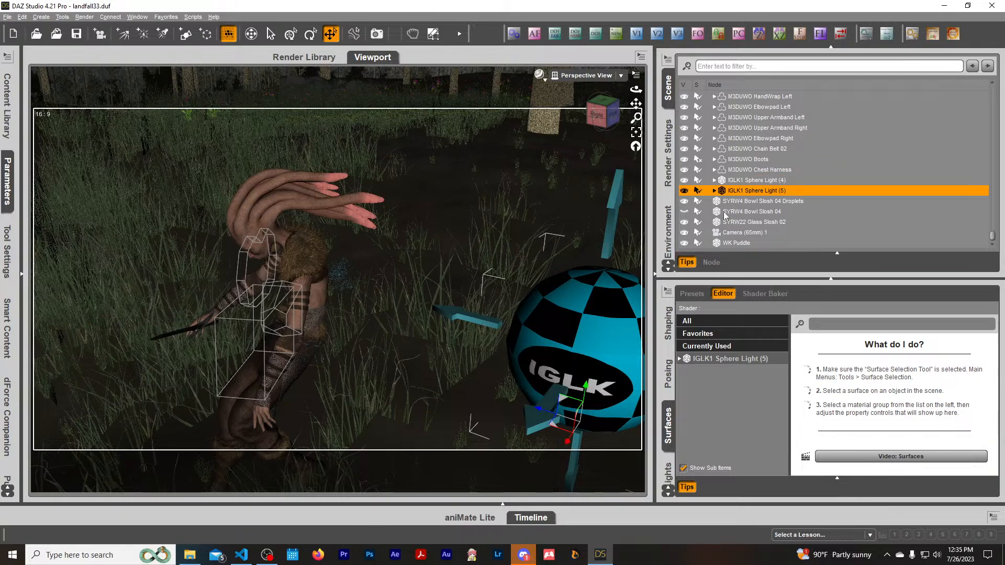
left_click_drag(552, 429, 26, 328)
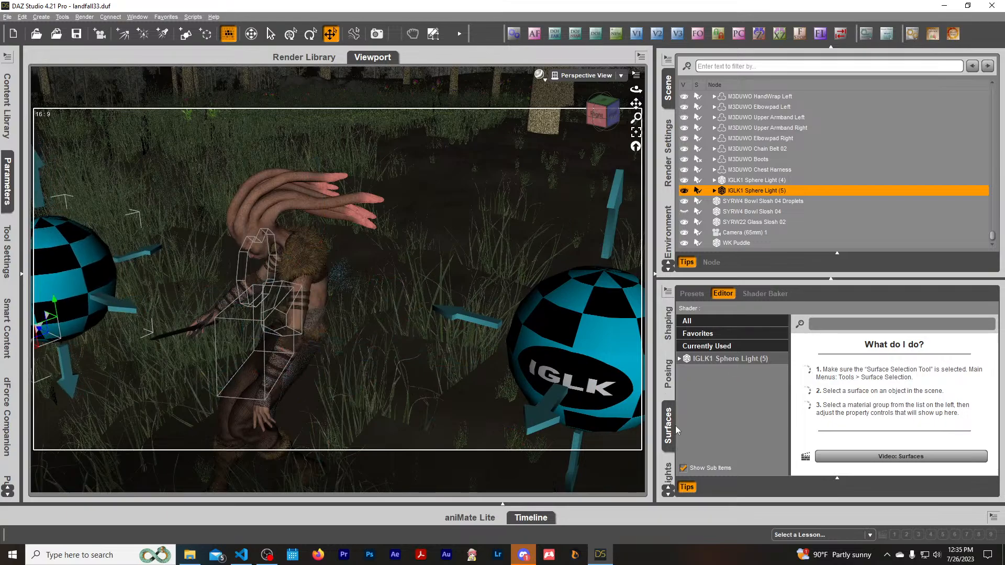
Set the Luminous Efficacy of IGLK1 Sphere Light (5) to 150 lm/W in its surface settings.
left_click(754, 359)
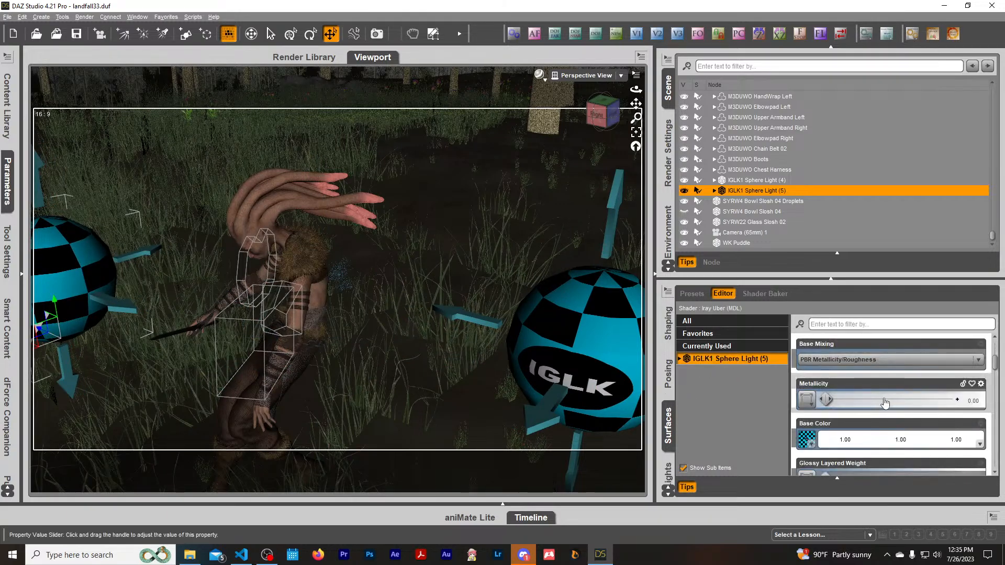
scroll(892, 401, "down", 5)
scroll(925, 422, "down", 5)
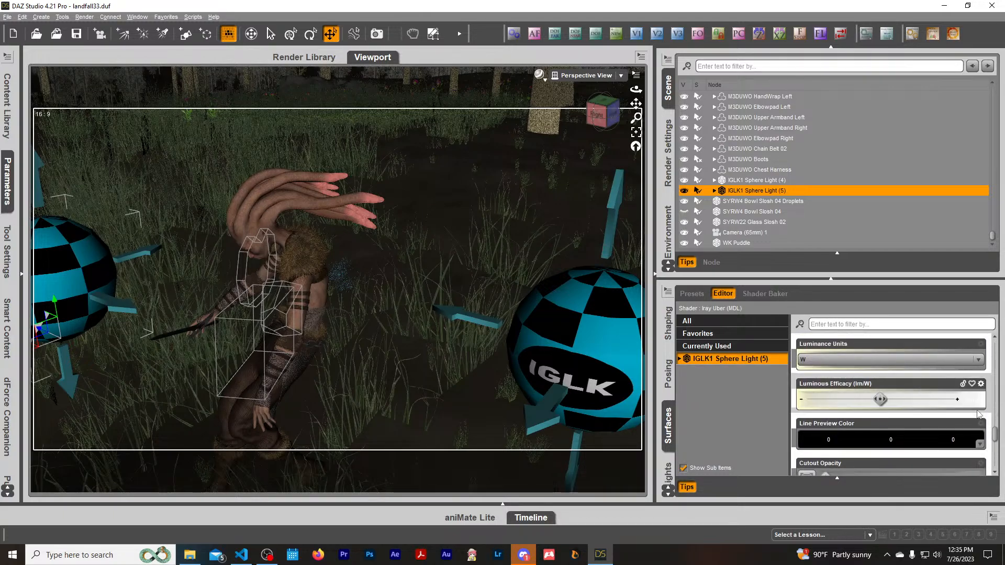
left_click(971, 401)
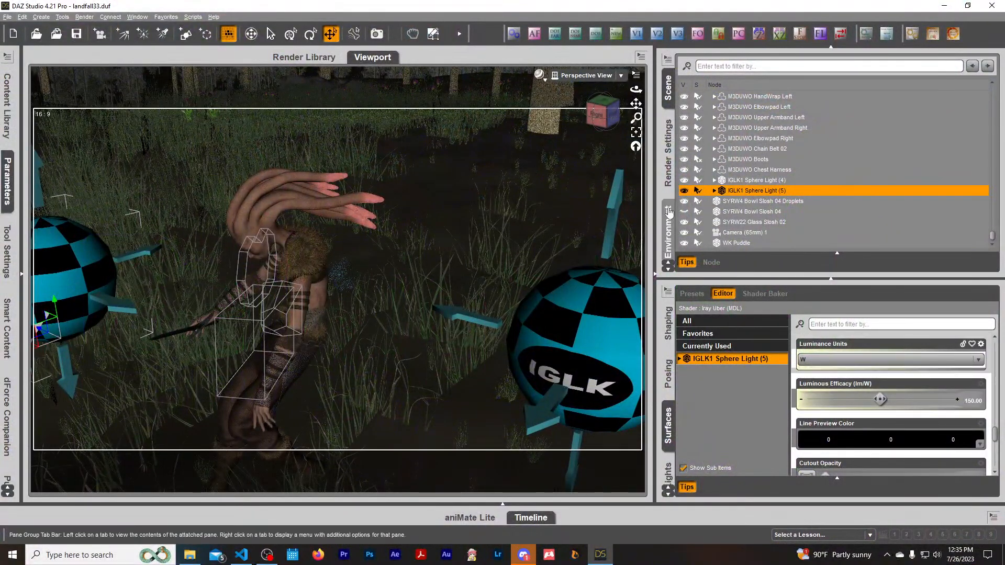
Preview the Camera (65mm) 1 view in NVIDIA Iray to examine the lighting from the two sphere lights.
left_click(586, 75)
left_click(582, 169)
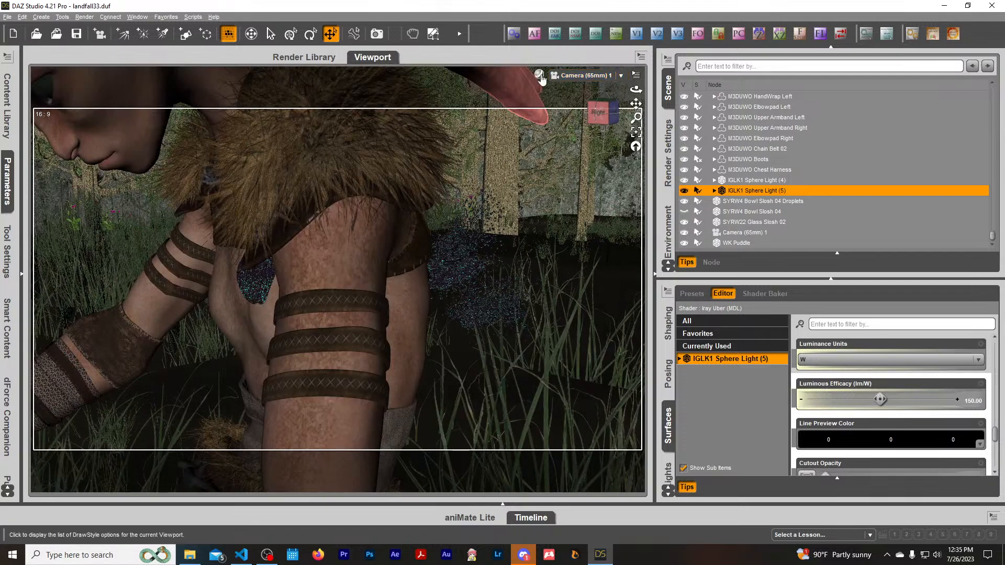
left_click(539, 74)
left_click(538, 208)
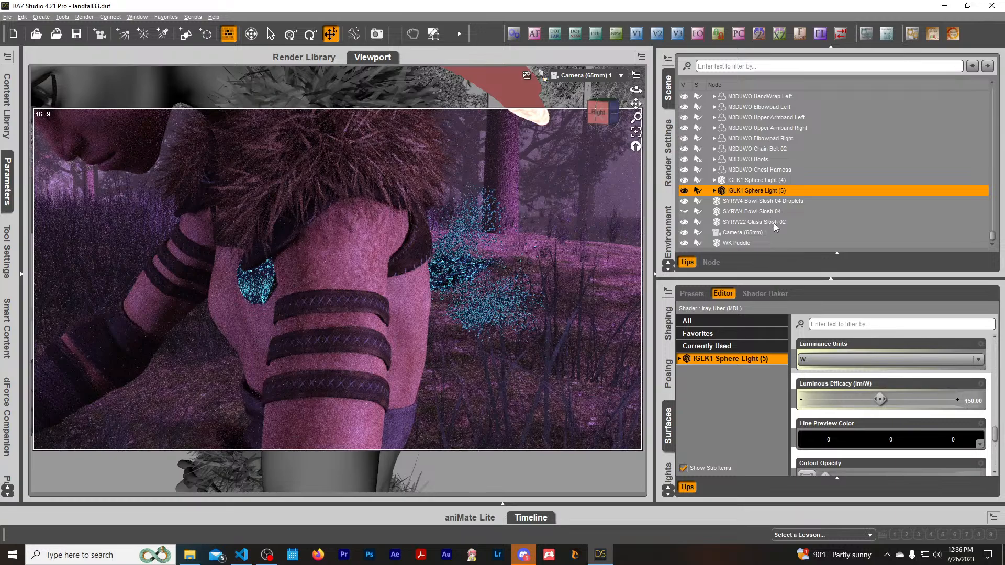
Return to the textured preview and reduce the Z Scale of SYRW4 Bowl Slosh 04 Droplets to about 55.9%, leaving X Scale at 100%.
left_click(777, 203)
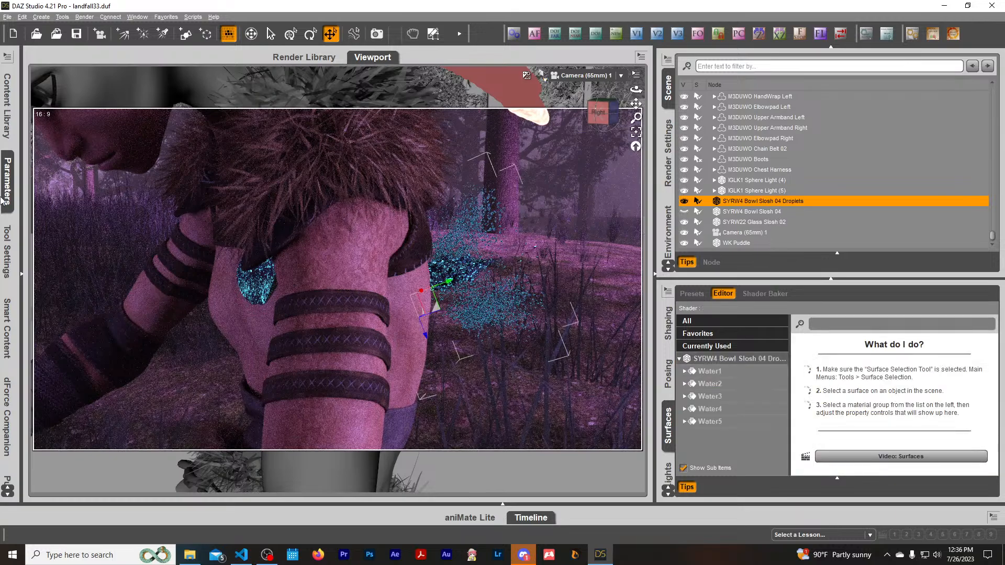
left_click(544, 82)
left_click(521, 175)
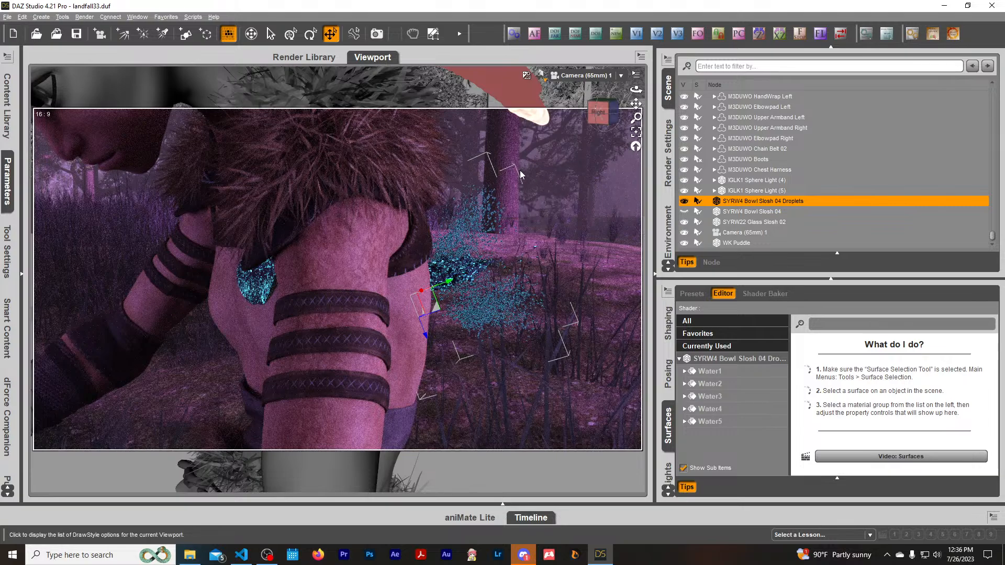
left_click(3, 185)
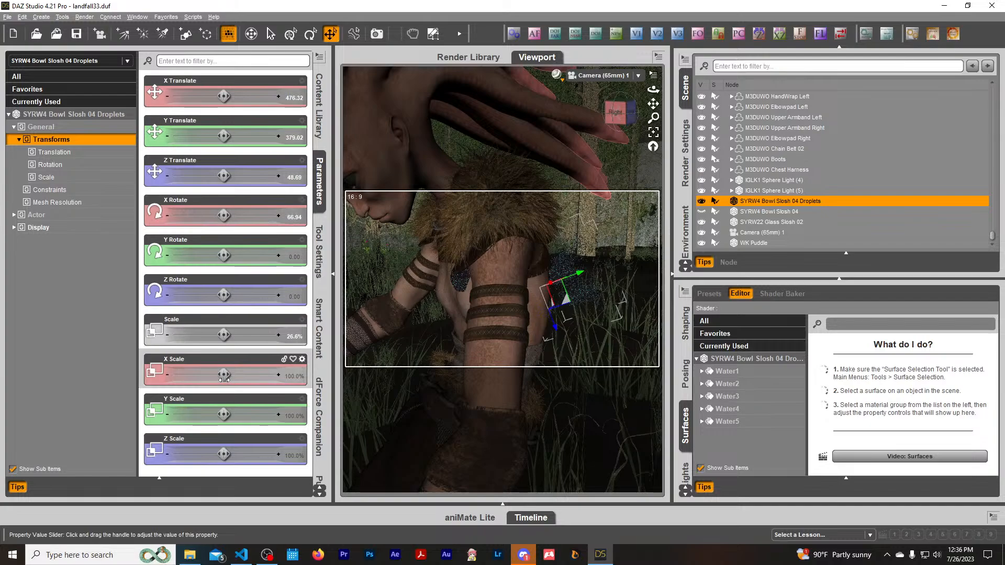
left_click_drag(224, 375, 194, 375)
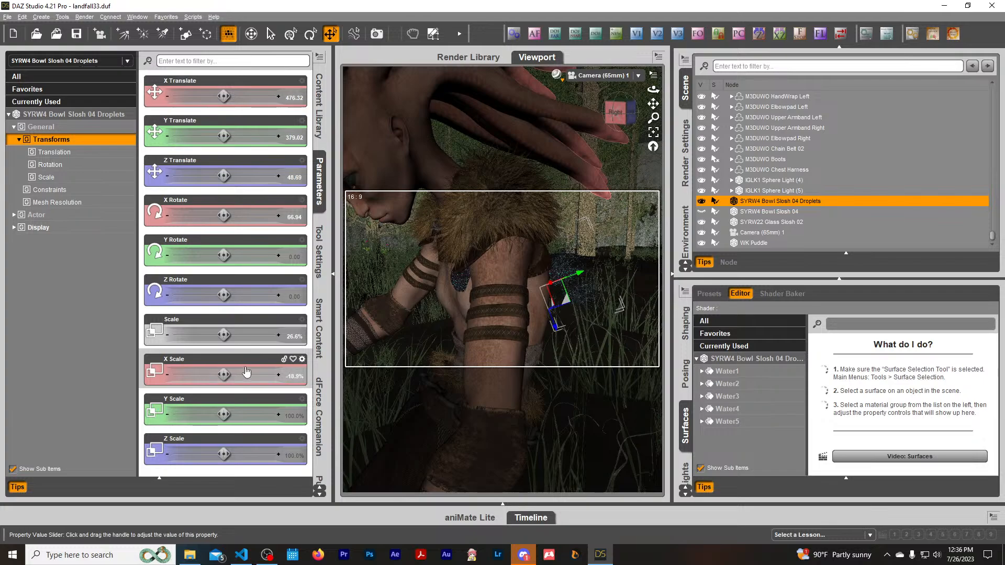
key("ctrl+z")
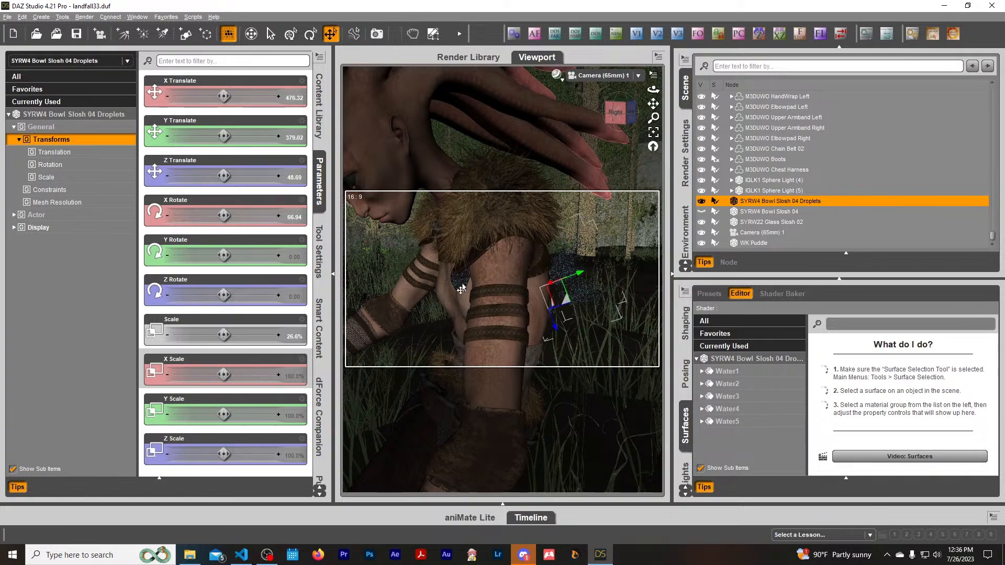
left_click_drag(221, 453, 199, 454)
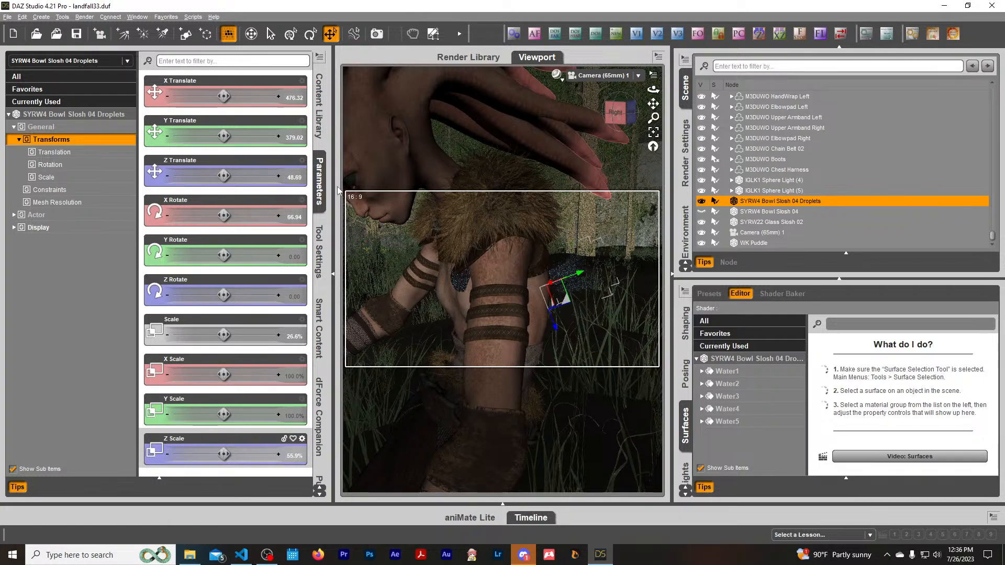
left_click(318, 181)
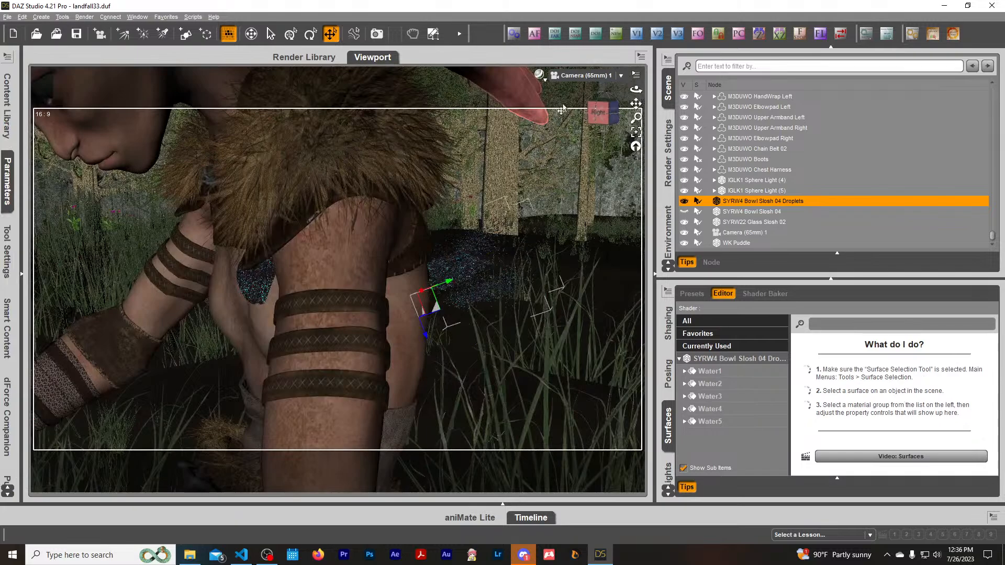
Render the camera view live in NVIDIA Iray and shift the droplets slightly upward against the character's back.
left_click(539, 75)
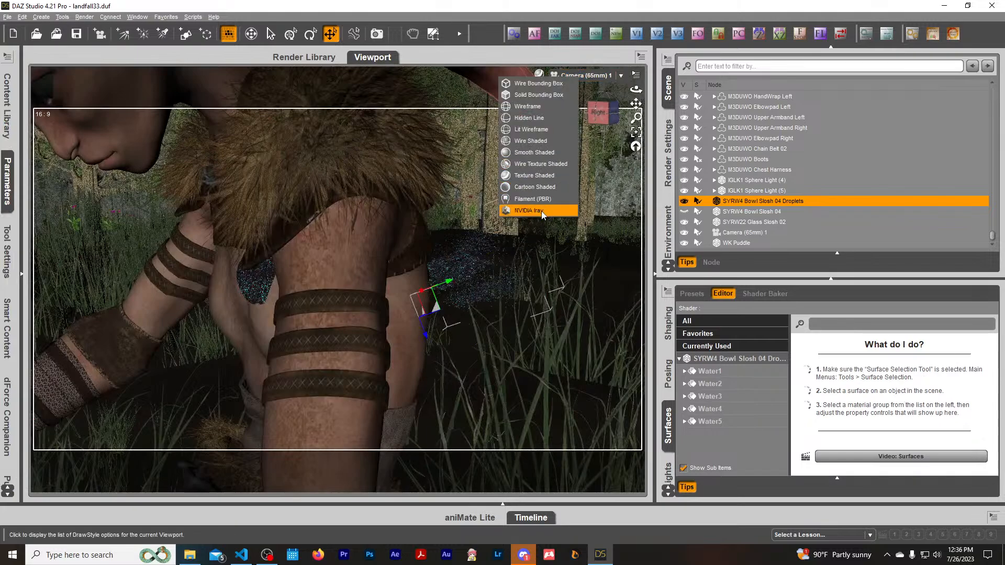
left_click(541, 211)
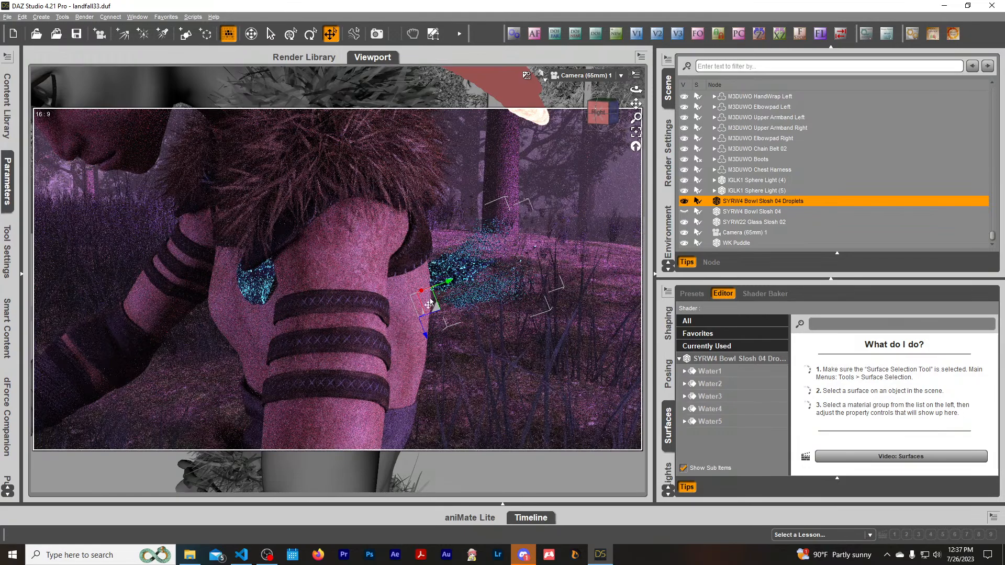
left_click_drag(435, 313, 432, 274)
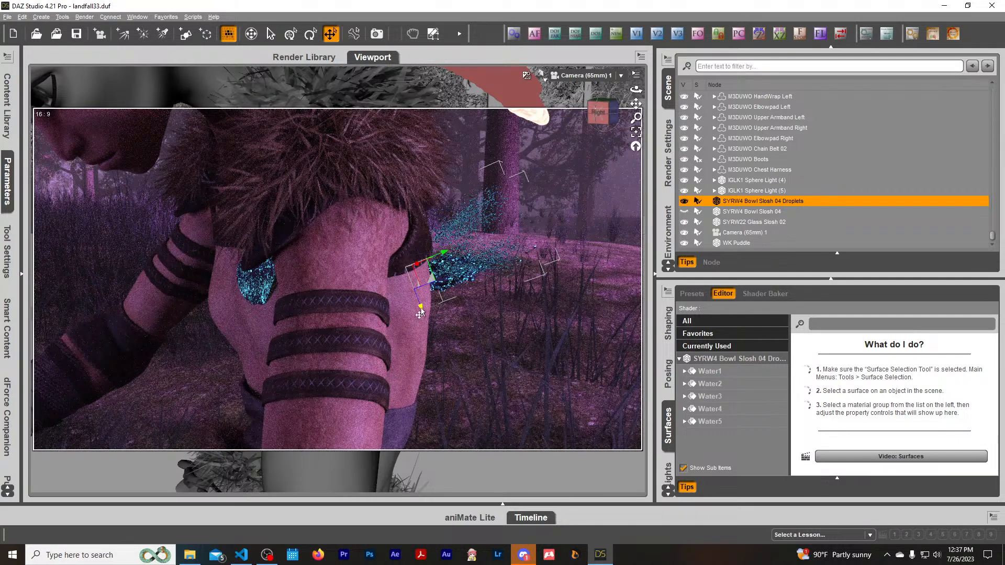
left_click_drag(420, 313, 518, 337)
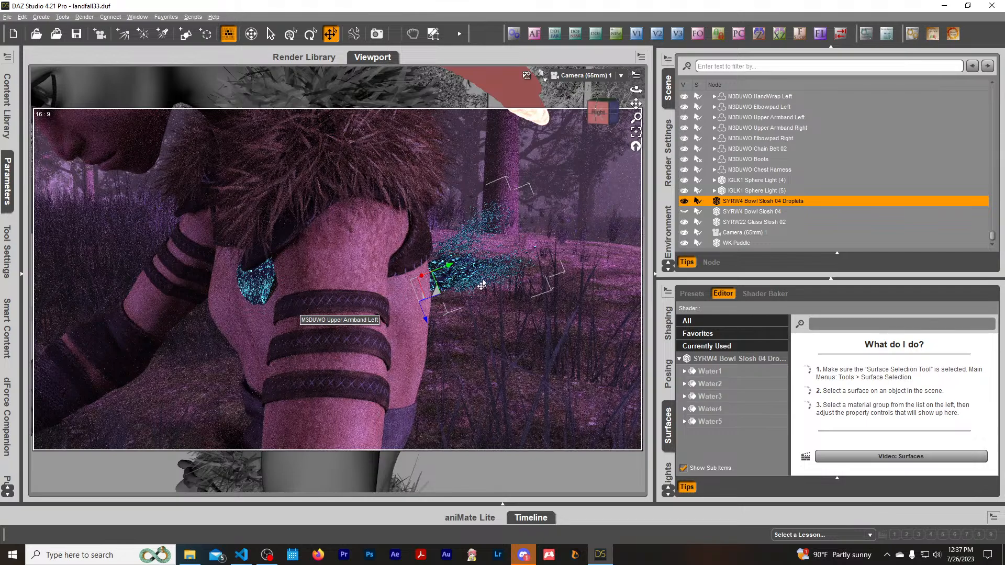
Auto-focus the camera on SYRW4 Bowl Slosh 04 Droplets and turn on its depth of field.
left_click(534, 34)
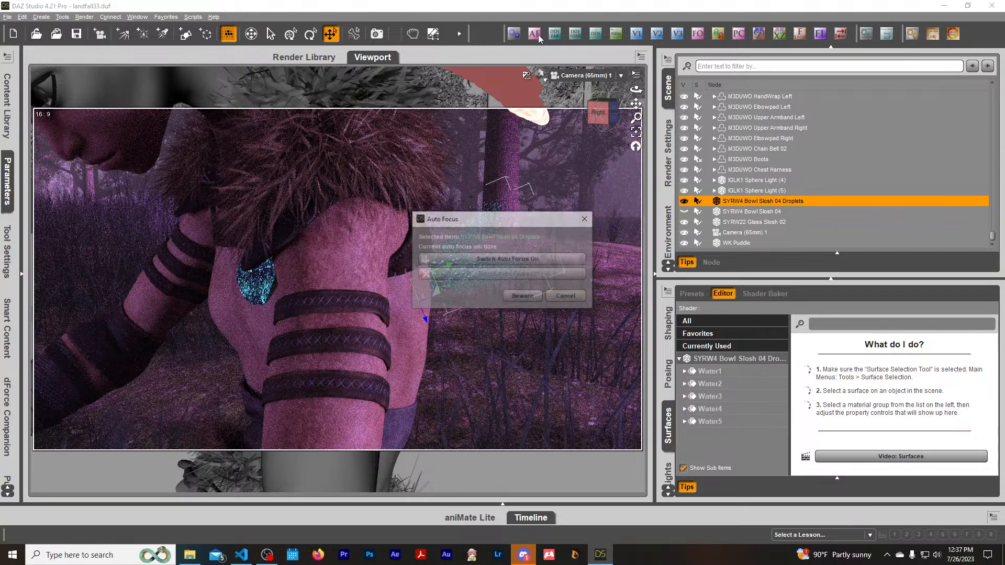
left_click(490, 262)
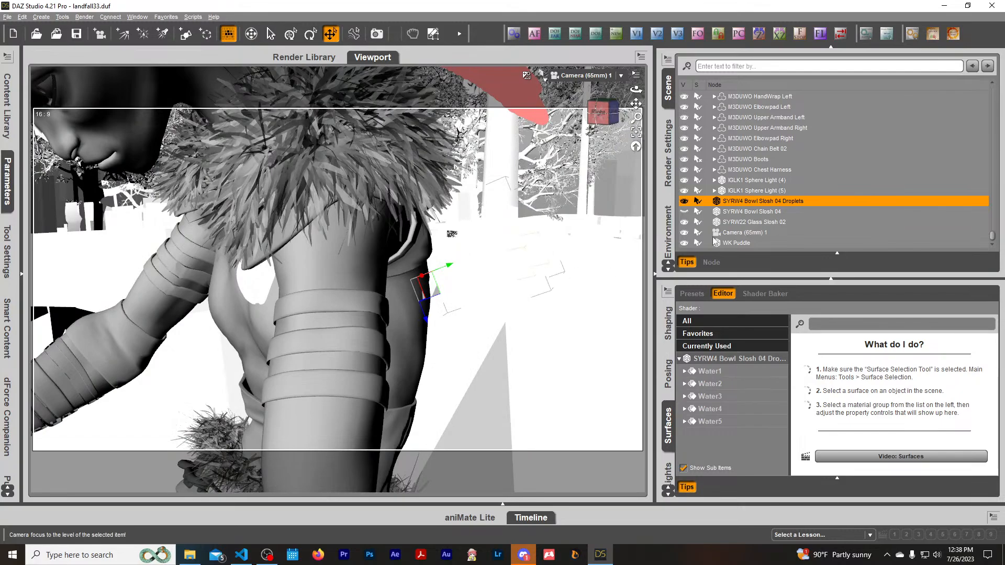
left_click(596, 35)
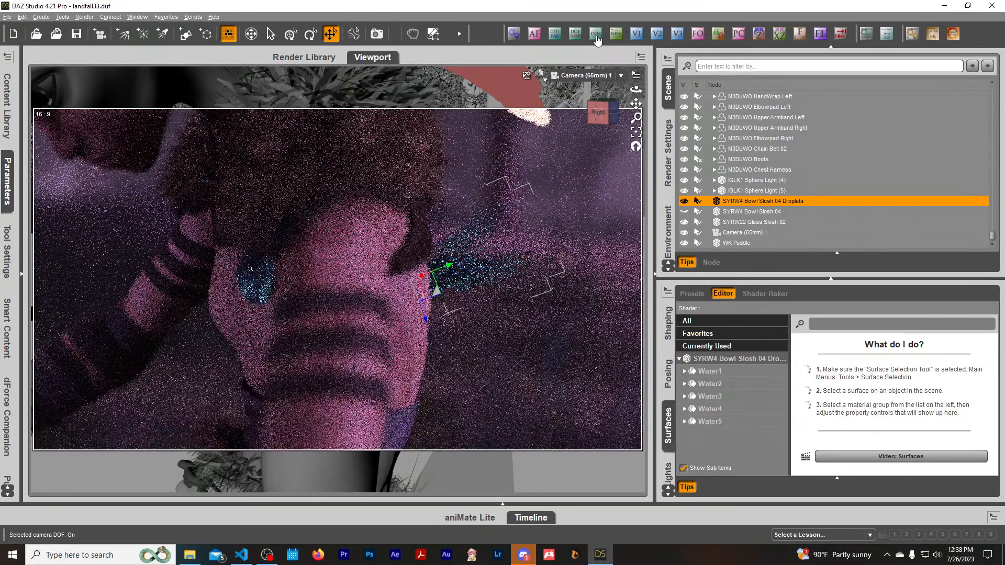
Set the camera's f-stop to 35 (10 and 1/3 stops).
left_click(797, 36)
left_click(633, 229)
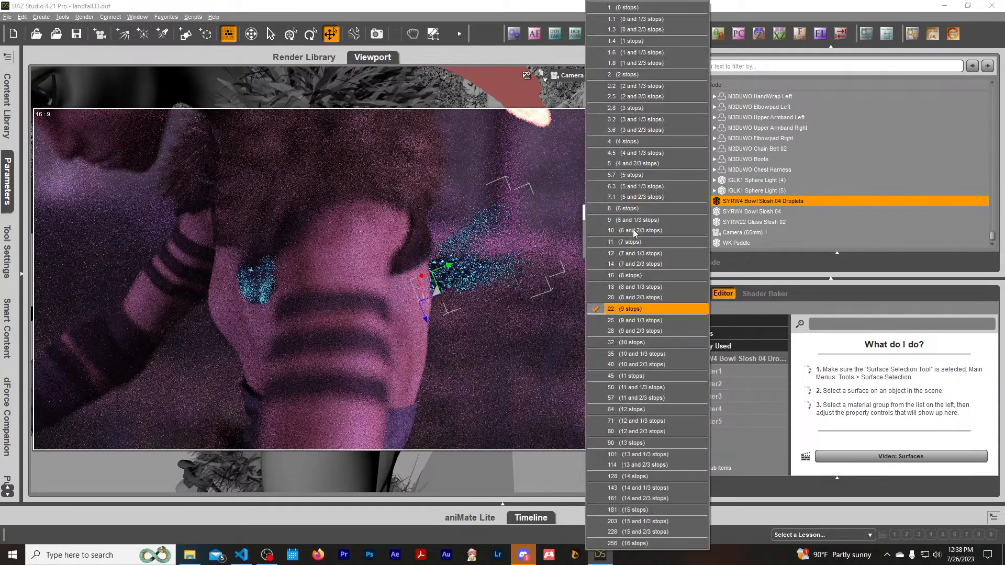
left_click(648, 355)
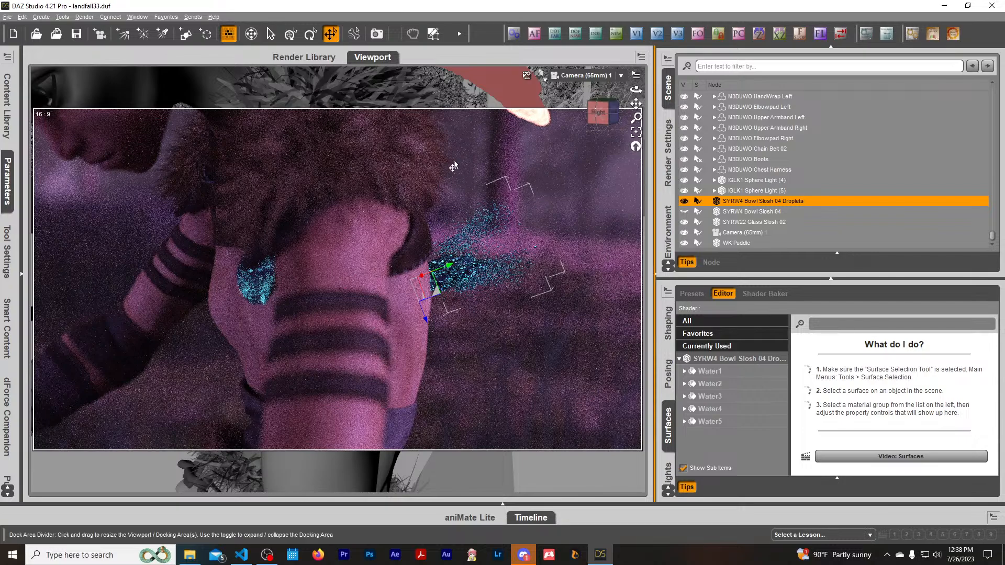
Switch back to the textured preview and save the scene as landfall34 in the Landfall folder with the default save options.
left_click(542, 76)
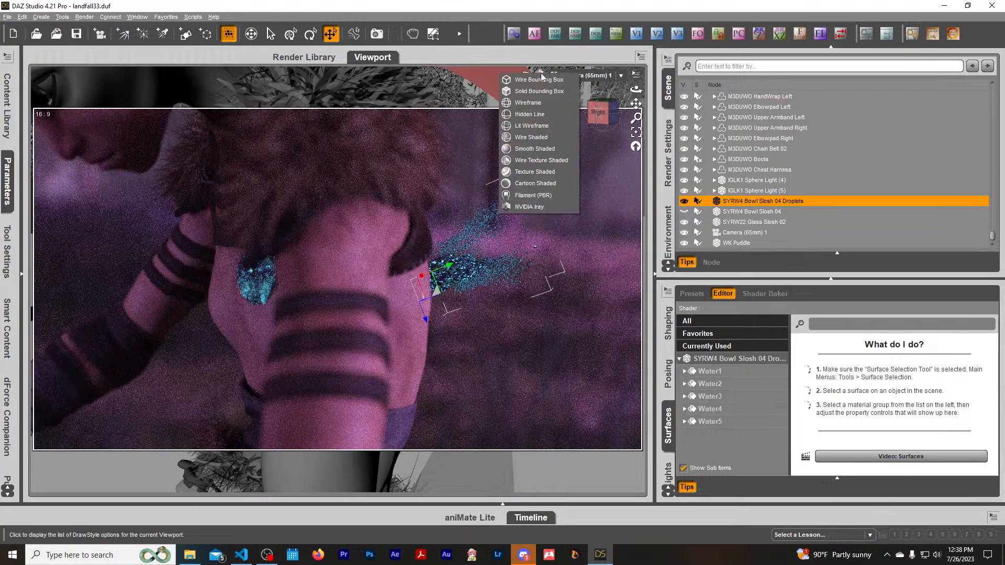
left_click(542, 172)
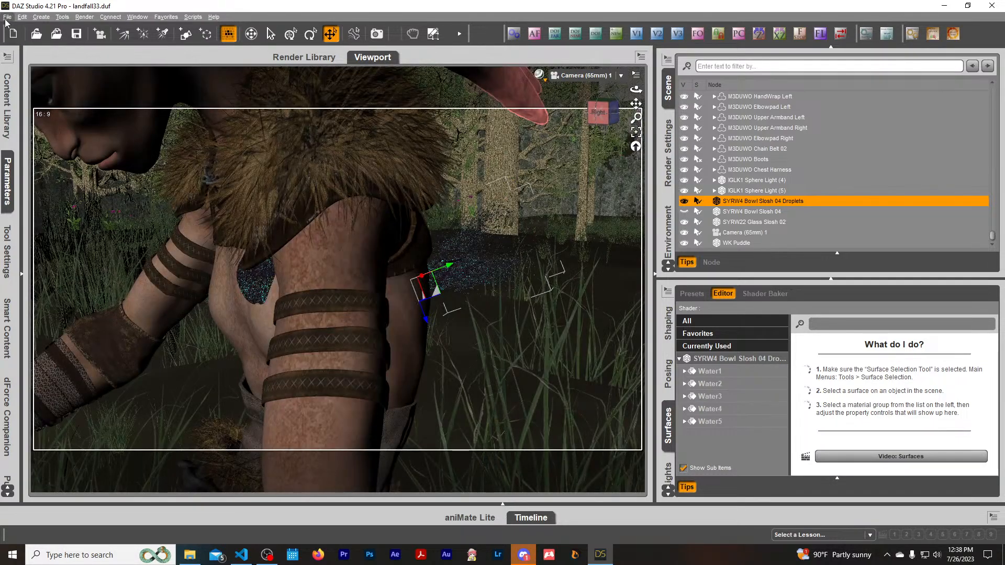
left_click(8, 17)
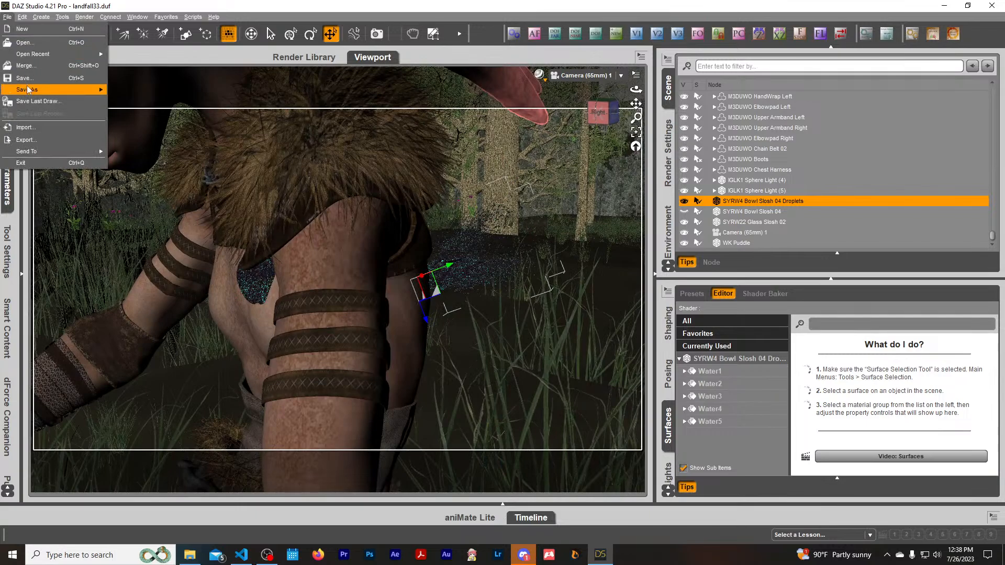
mouse_move(53, 89)
left_click(139, 92)
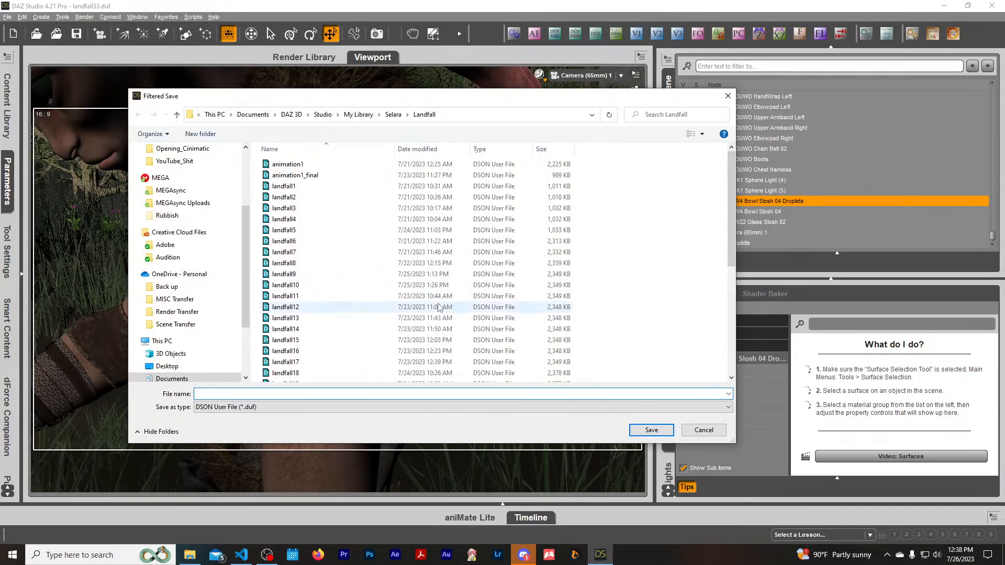
scroll(309, 293, "down", 6)
left_click(285, 332)
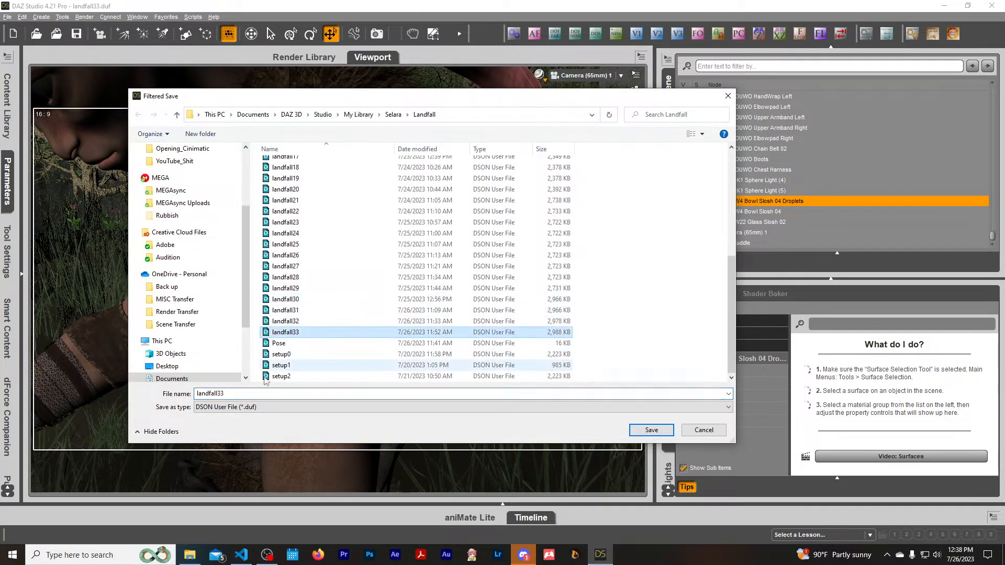
left_click(232, 394)
left_click(232, 393)
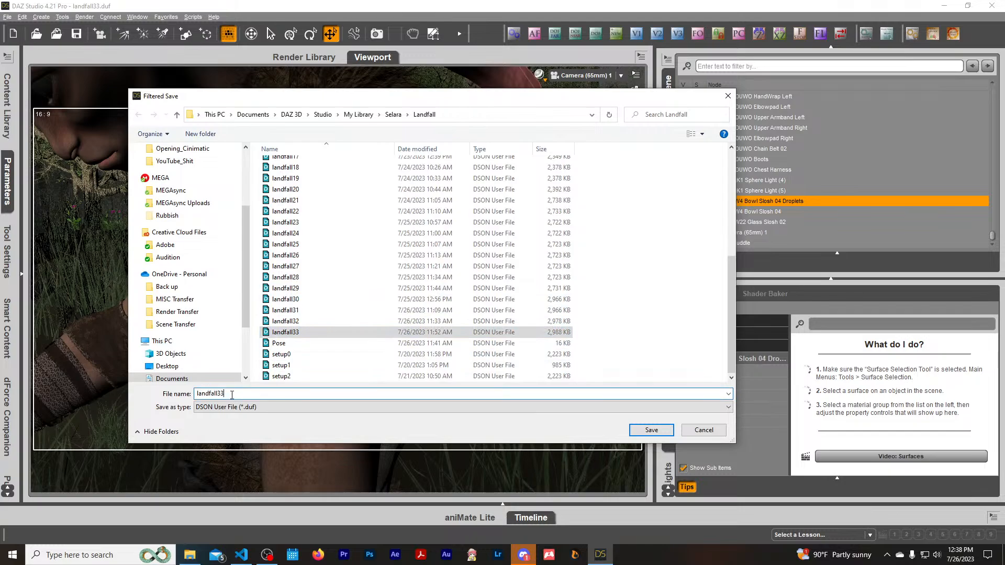
key("BackSpace")
type("4")
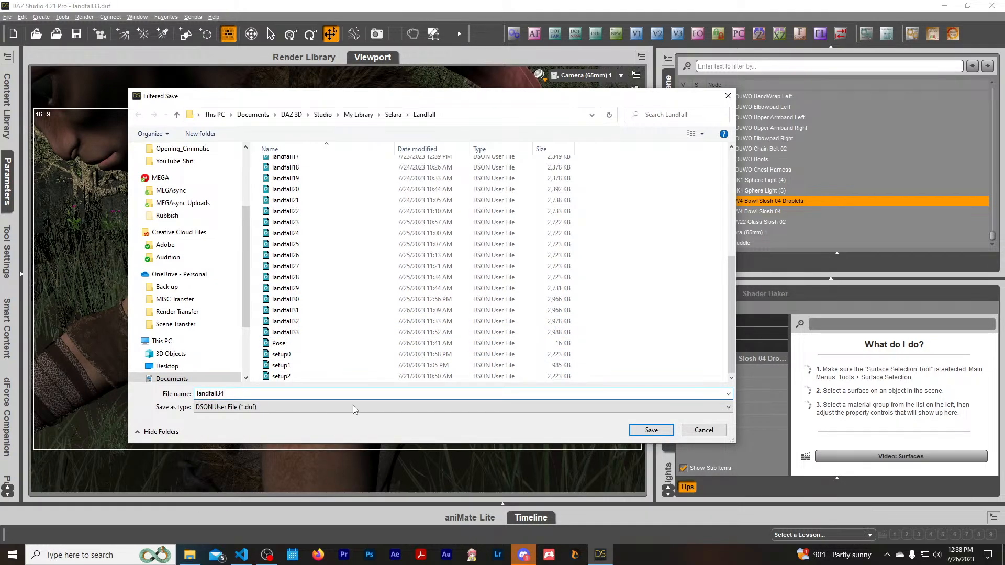
left_click(654, 431)
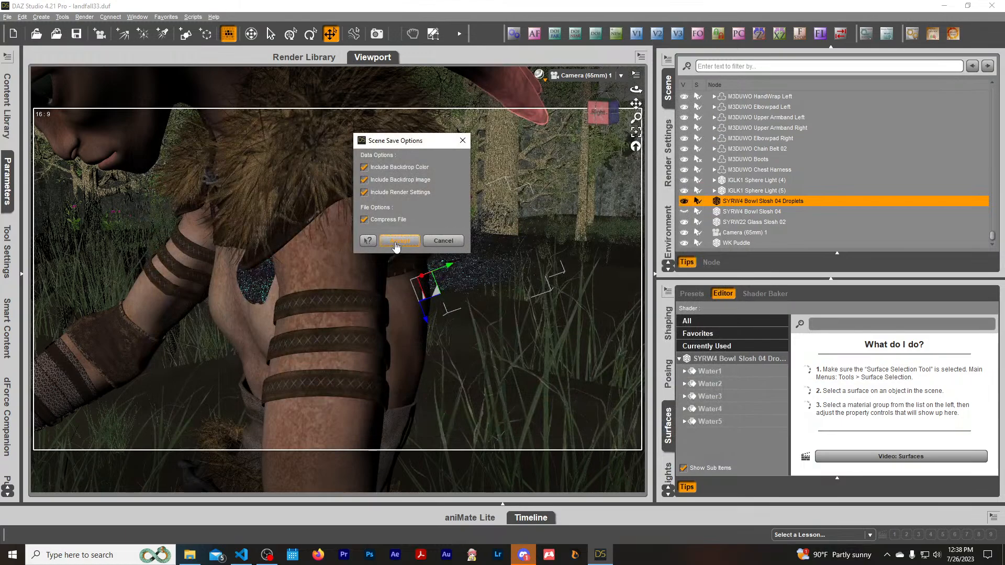
left_click(398, 241)
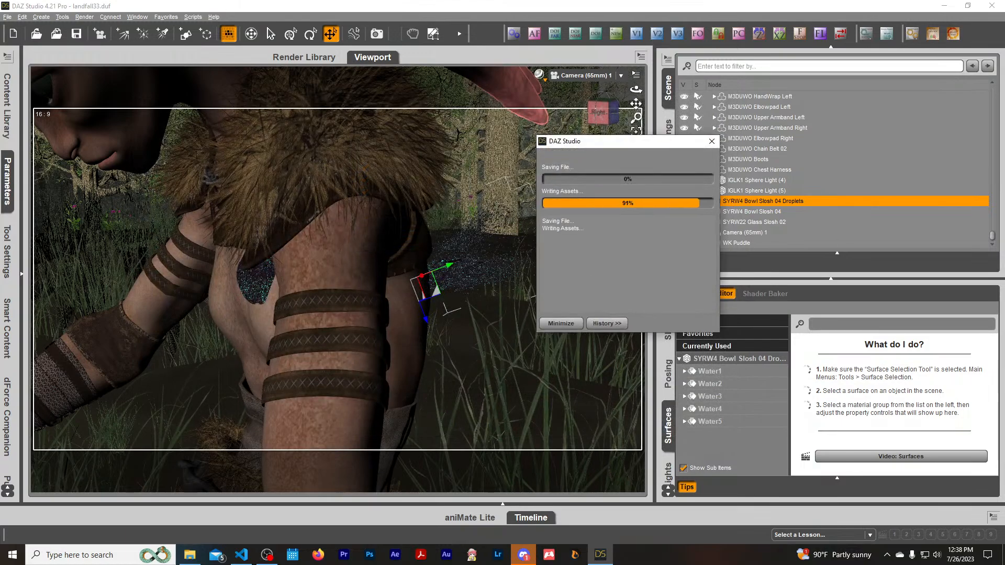